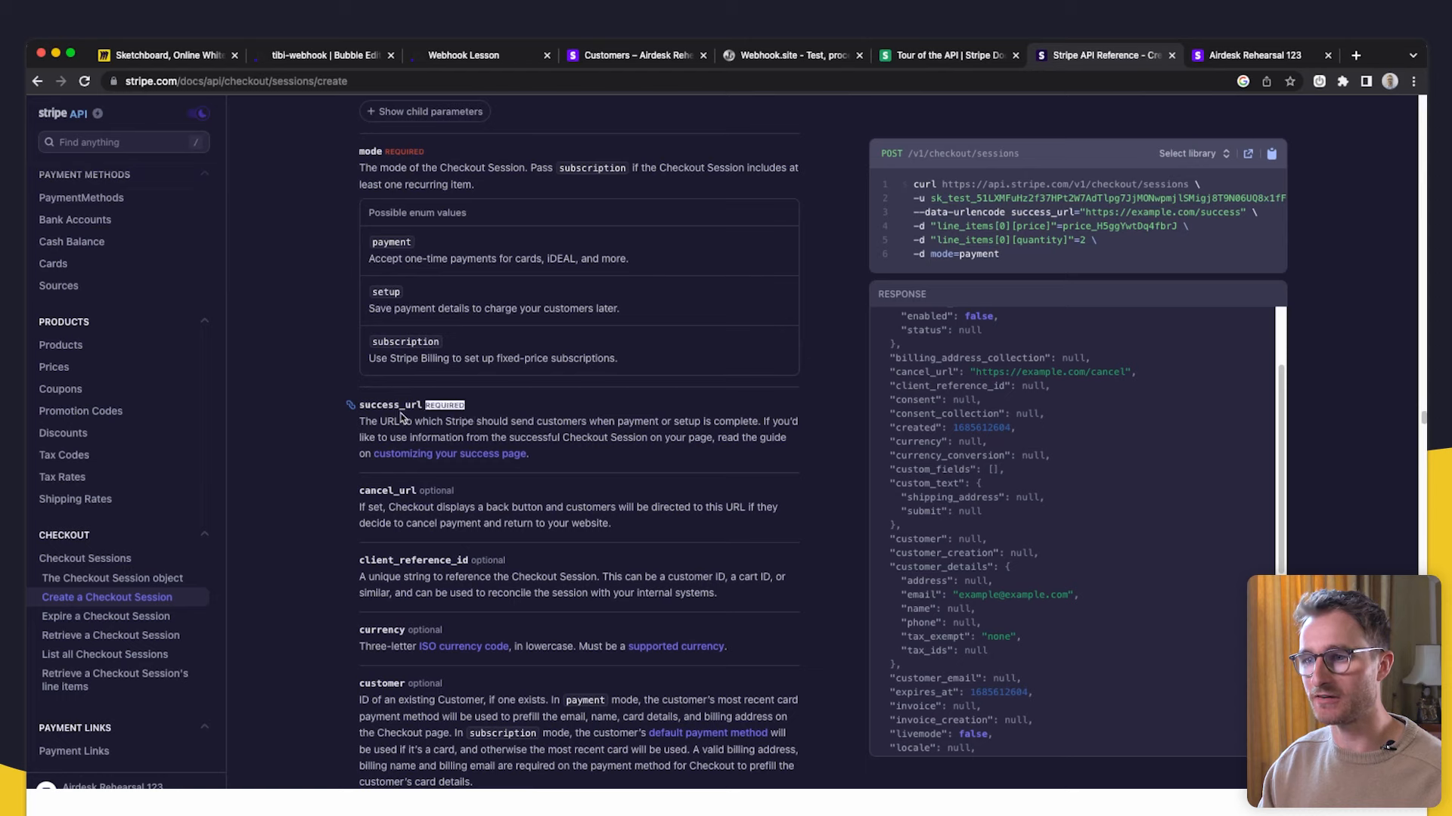
# - Read Stripe's cancel_url and customer_creation docs against Bubble's customer_creation key
pyautogui.moveTo(656, 523); pyautogui.dragTo(431, 508)
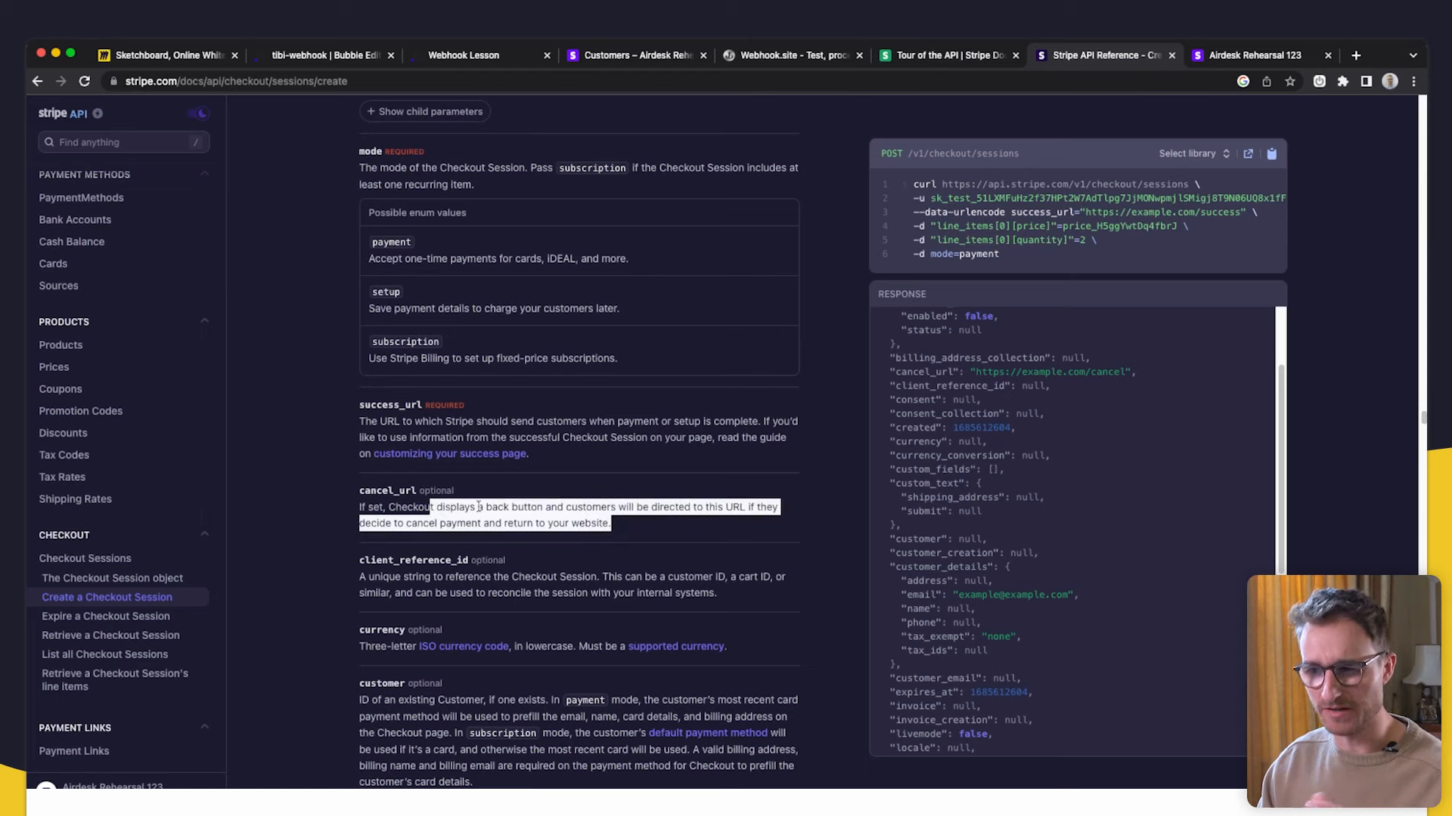
pyautogui.click(568, 419)
pyautogui.scroll(-2, 571, 454)
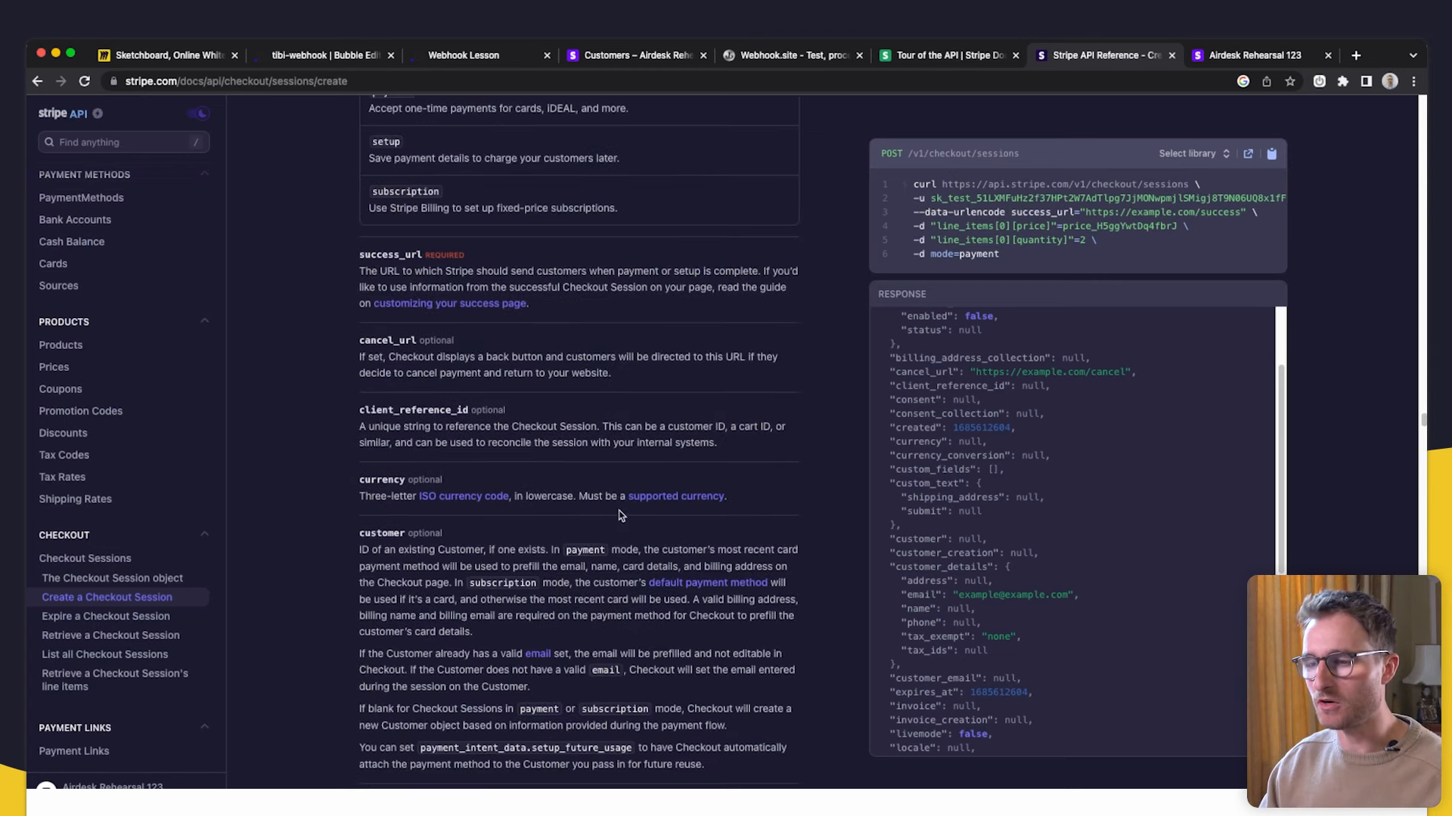
pyautogui.scroll(-2, 619, 514)
pyautogui.press('super+2')
pyautogui.moveTo(875, 482); pyautogui.dragTo(727, 471)
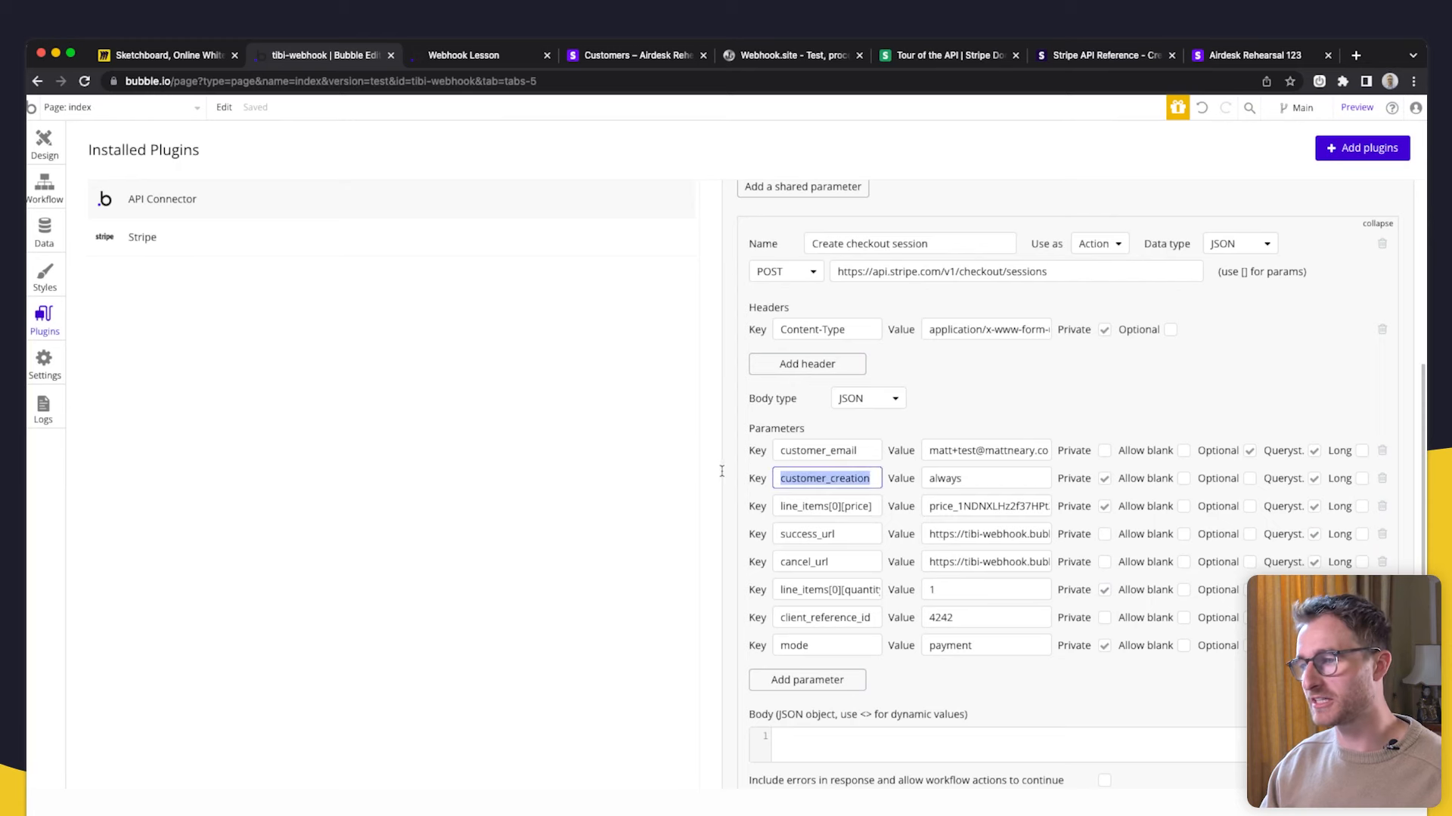
pyautogui.click(1115, 54)
pyautogui.scroll(-1, 469, 420)
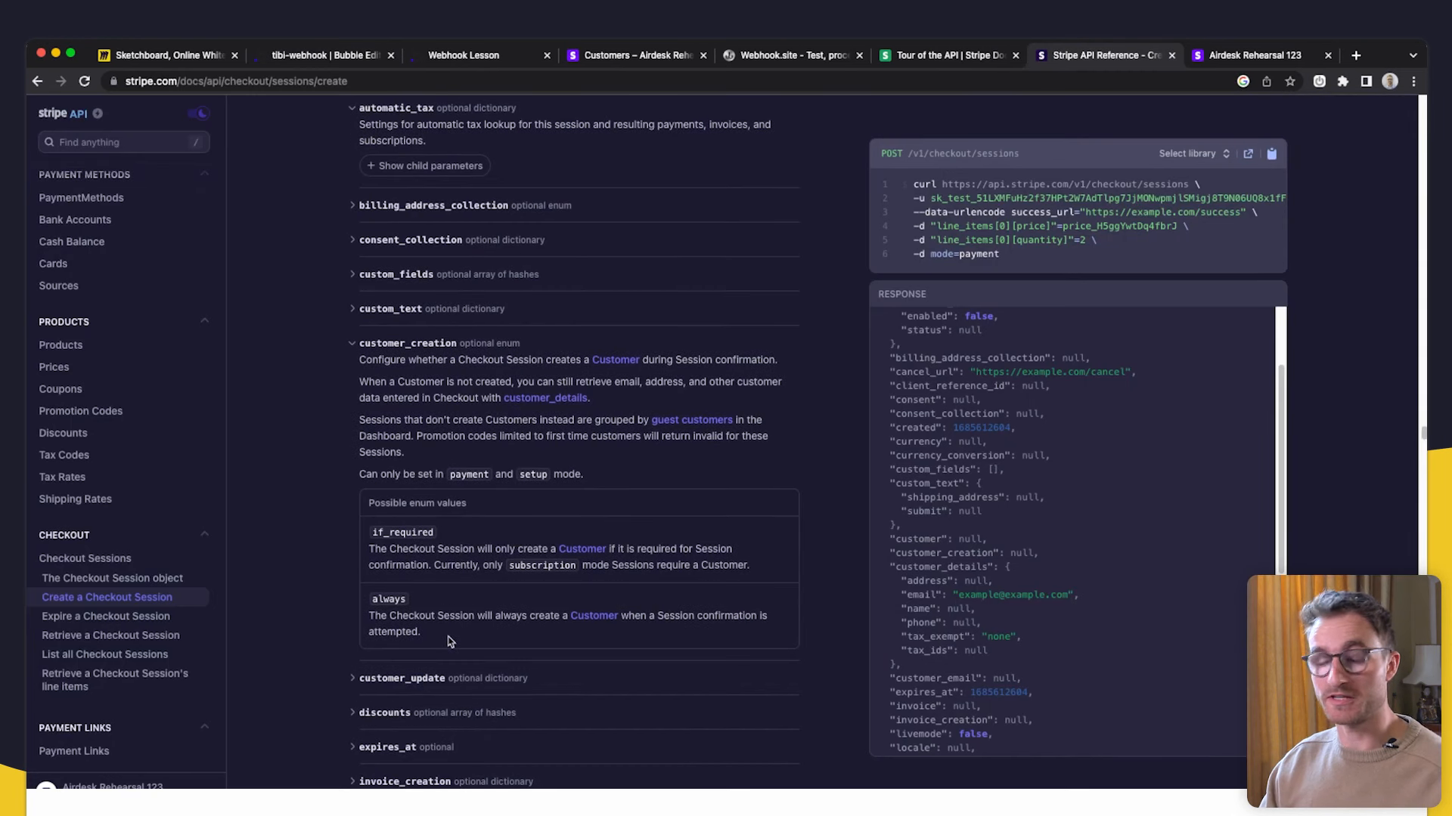
pyautogui.click(637, 55)
# - Review the line_items[0][price] and line_items[0][quantity] keys in Bubble's checkout call
pyautogui.click(325, 54)
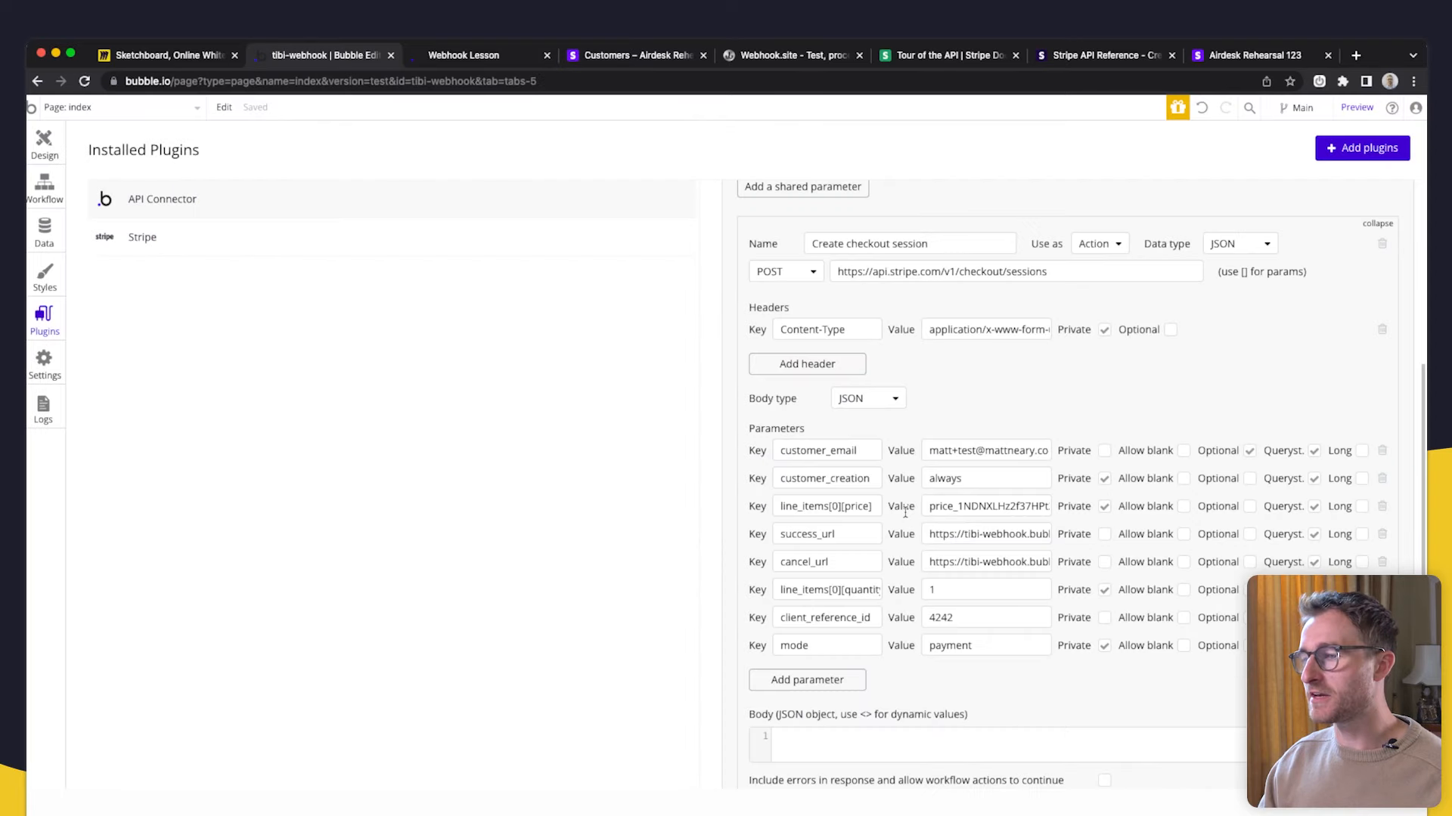
pyautogui.doubleClick(864, 586)
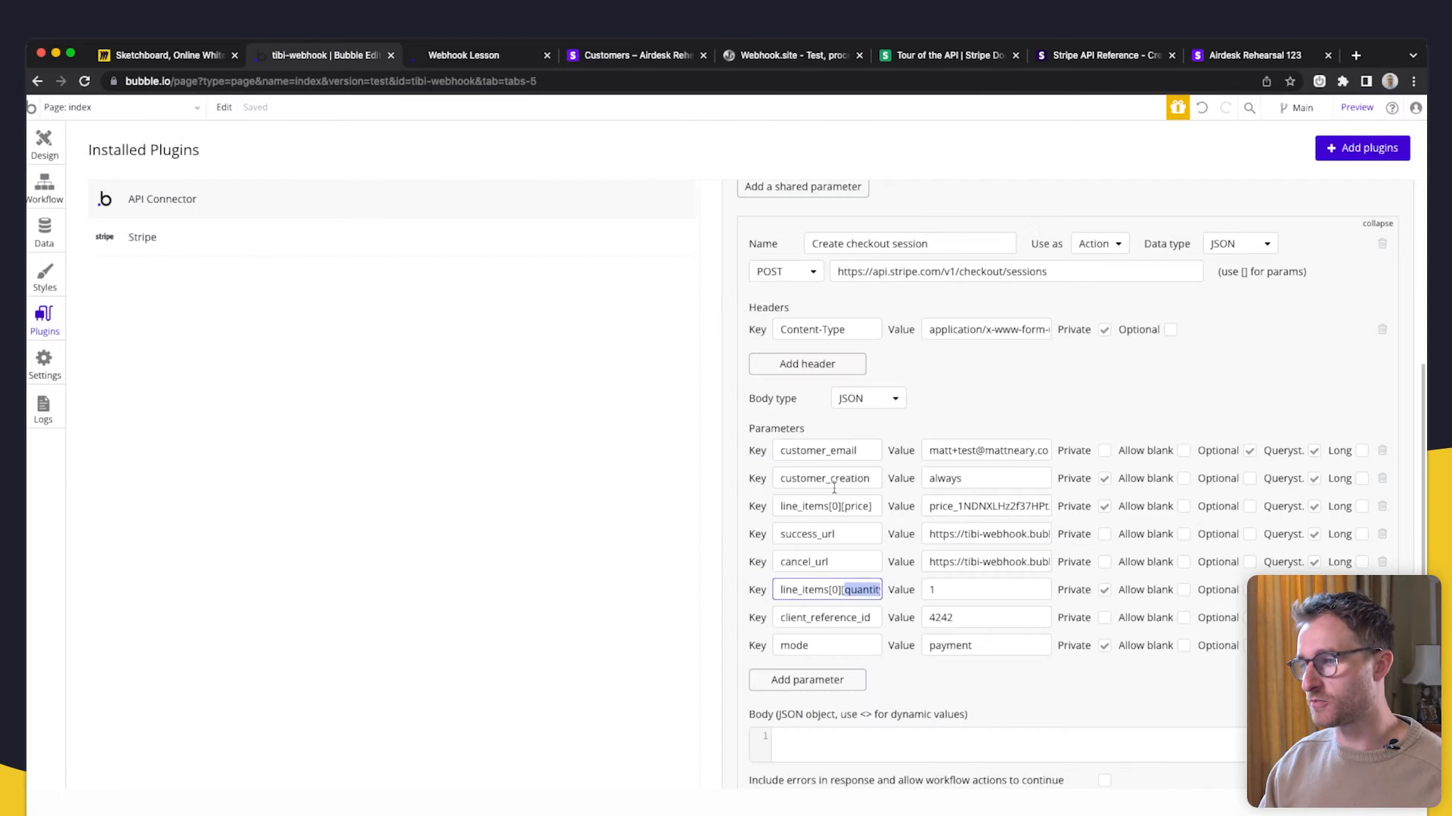
pyautogui.moveTo(871, 507); pyautogui.dragTo(779, 508)
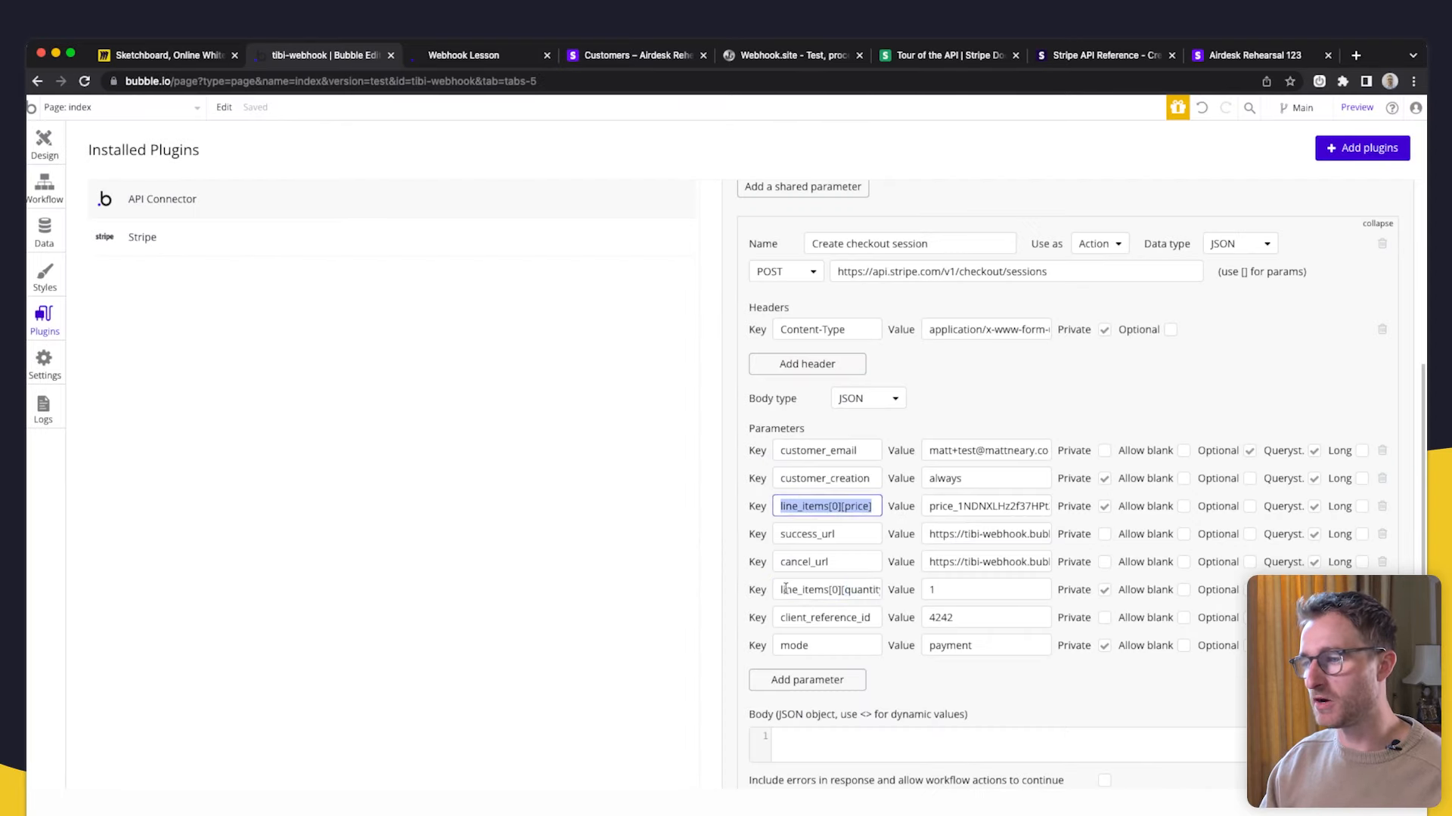
pyautogui.click(845, 525)
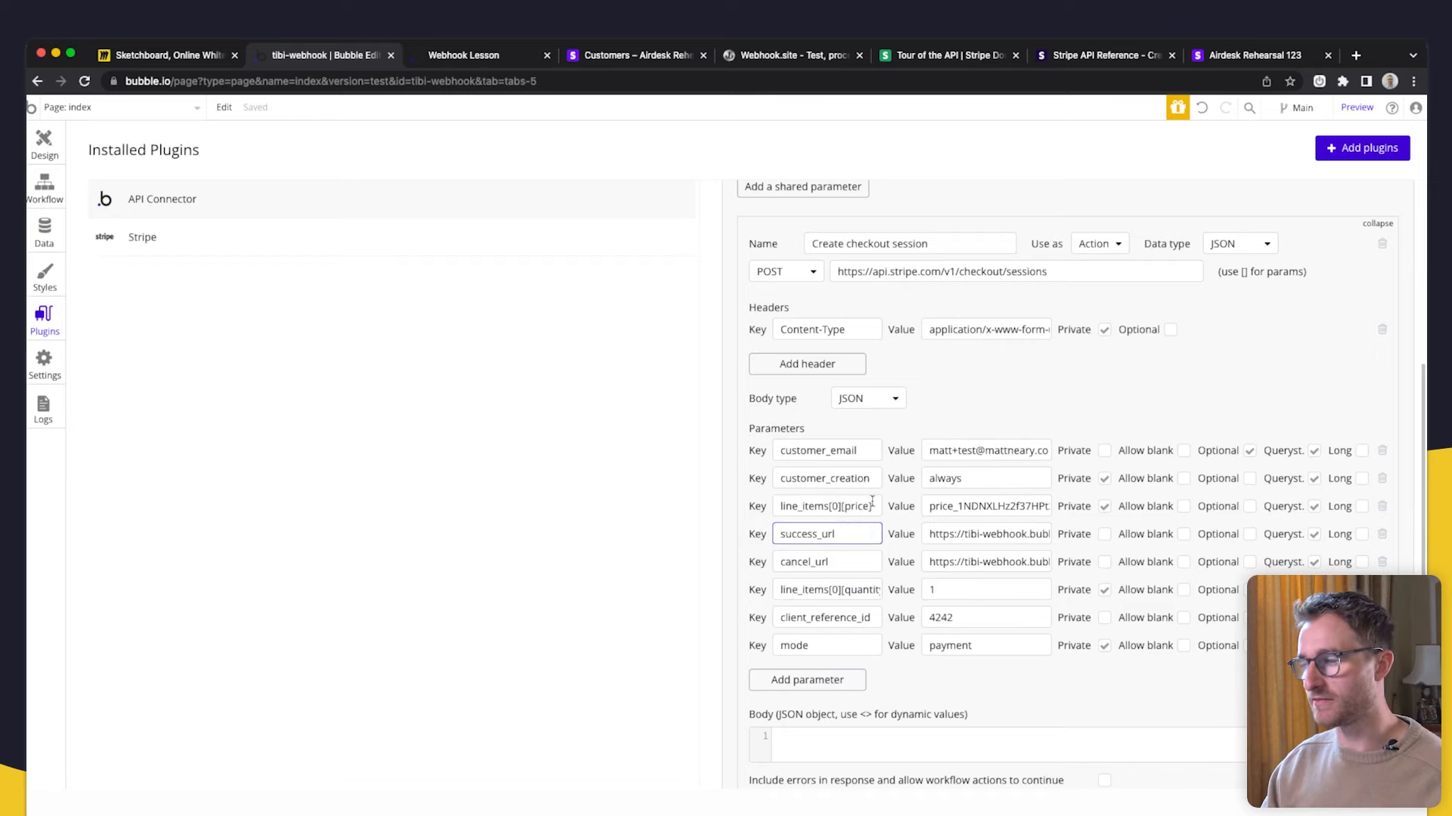
pyautogui.moveTo(881, 506)
pyautogui.mouseDown()
pyautogui.moveTo(797, 511)
pyautogui.moveTo(860, 505)
pyautogui.mouseUp()
pyautogui.click(798, 511)
pyautogui.doubleClick(858, 506)
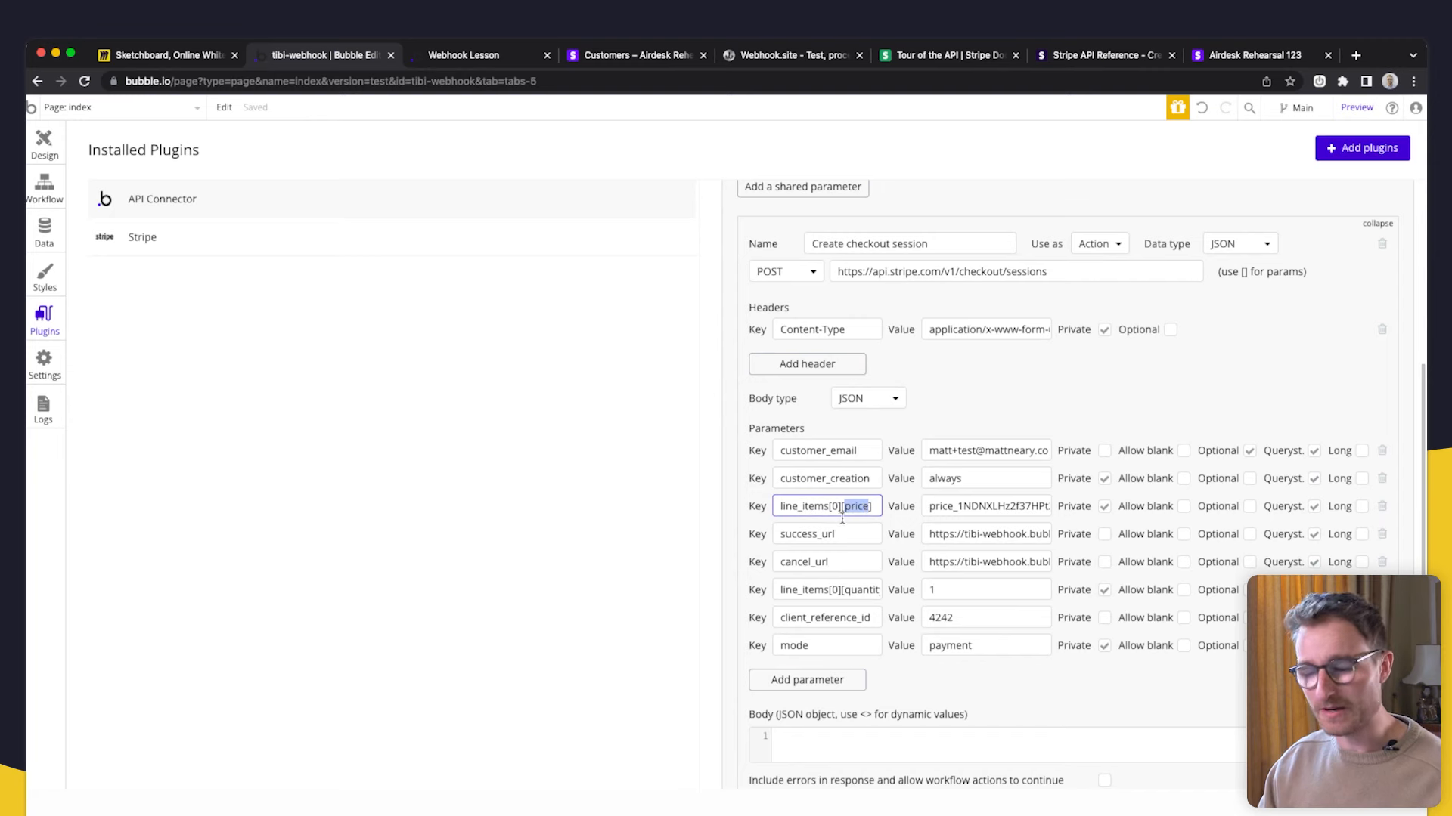
# - Expand the line_items child parameters in Stripe's Create a Session docs and read its description
pyautogui.click(1093, 59)
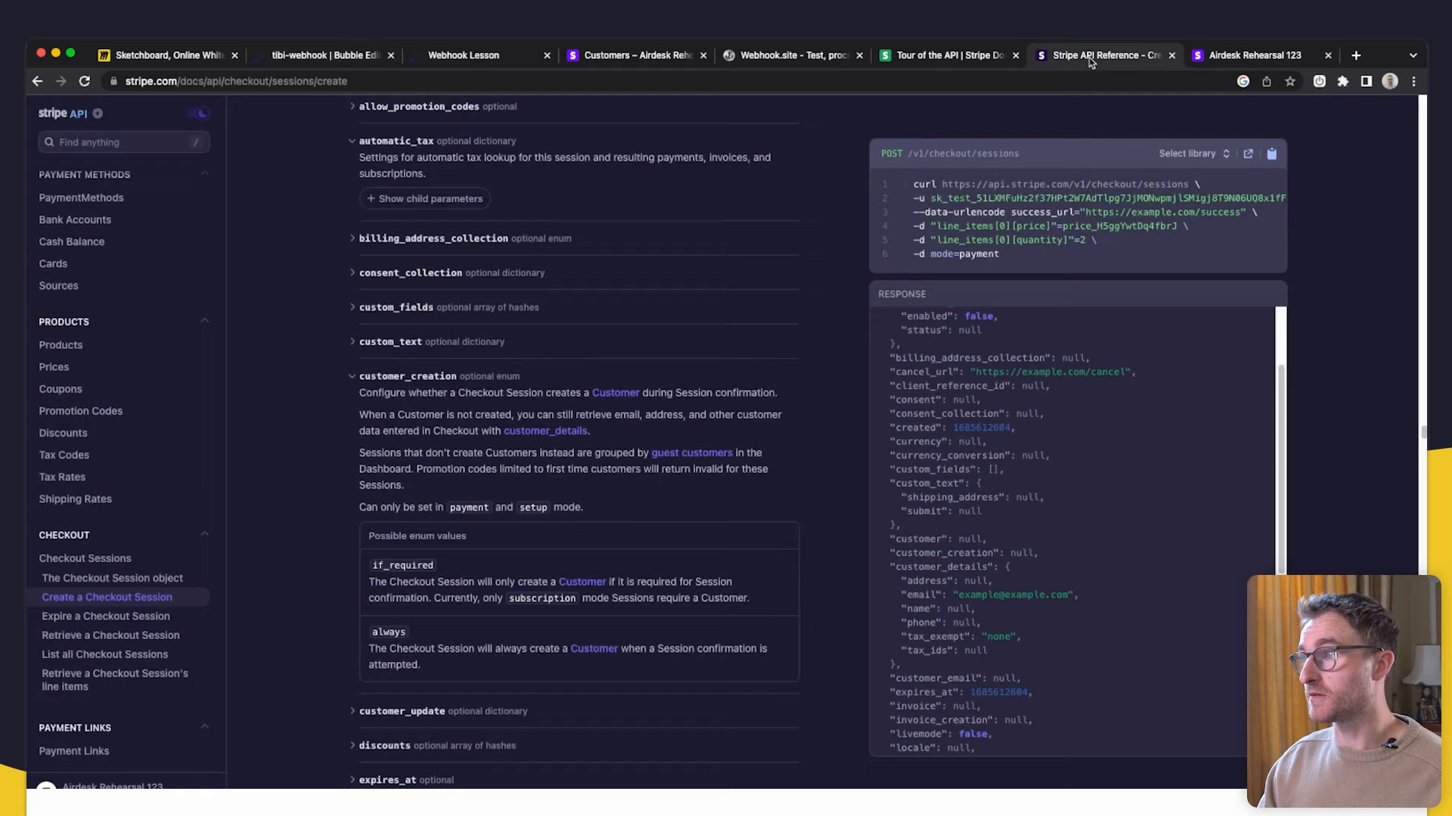
pyautogui.scroll(10, 635, 336)
pyautogui.scroll(3, 635, 335)
pyautogui.click(378, 381)
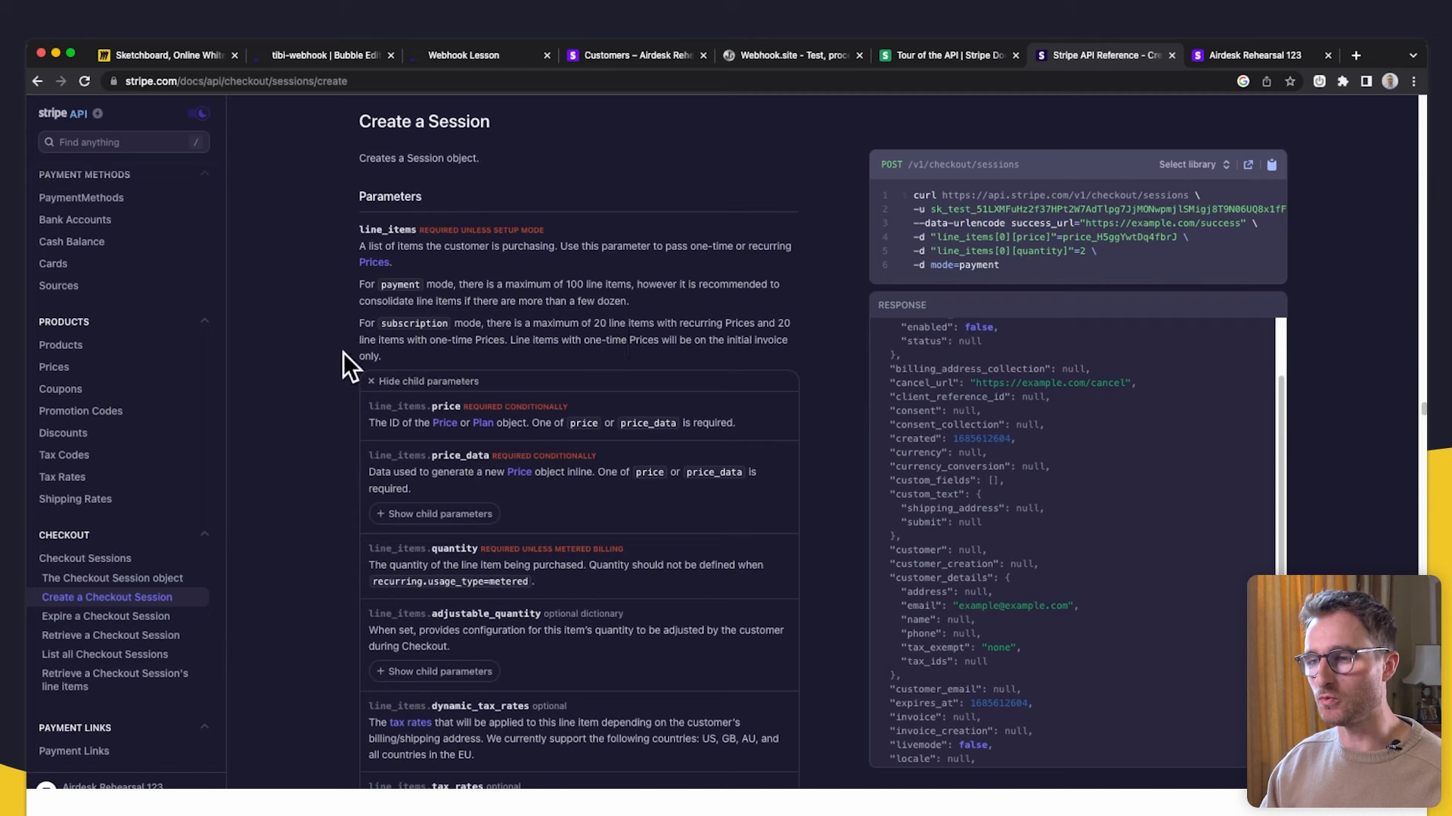
pyautogui.moveTo(428, 251); pyautogui.dragTo(358, 250)
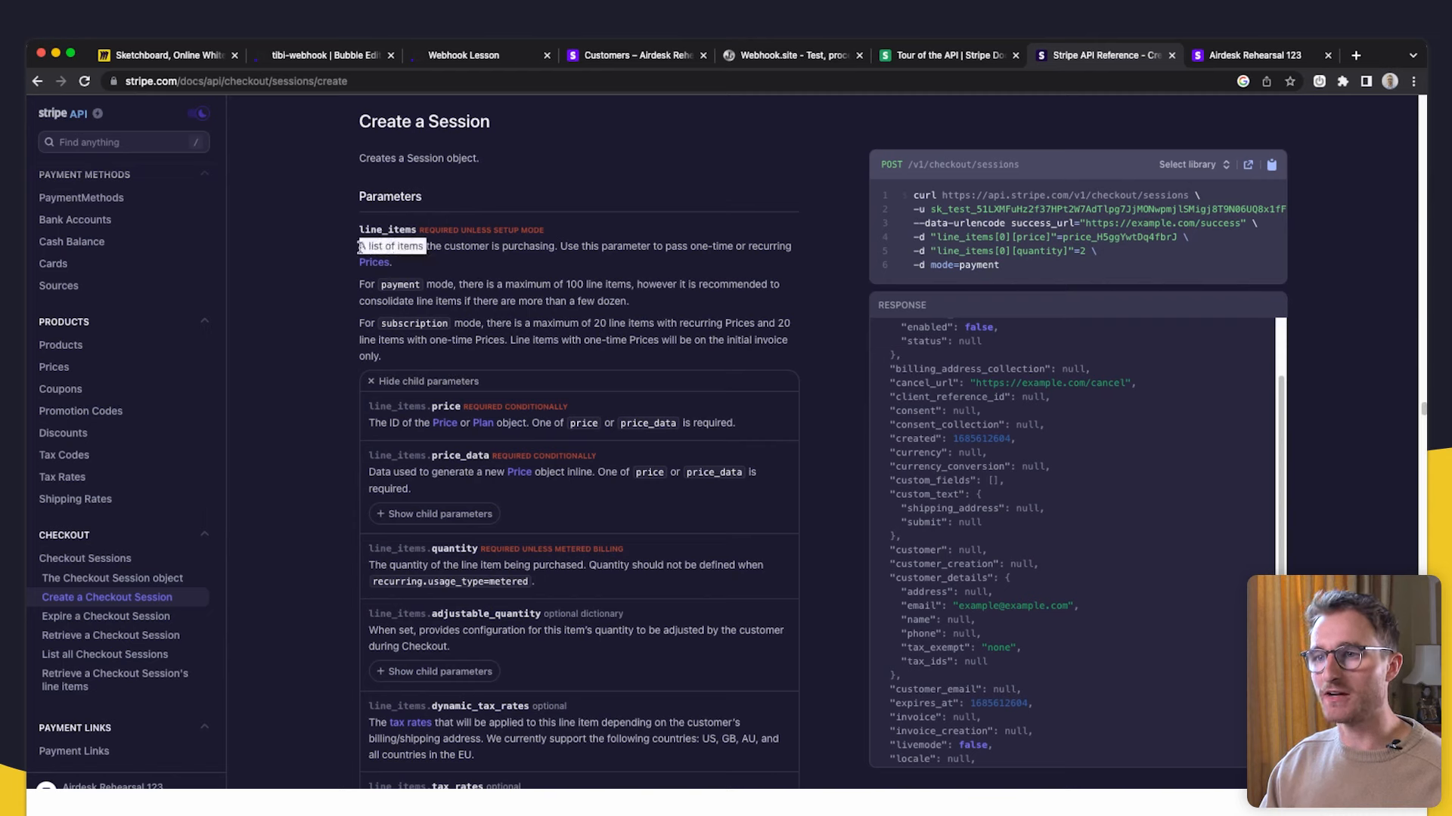
pyautogui.click(566, 301)
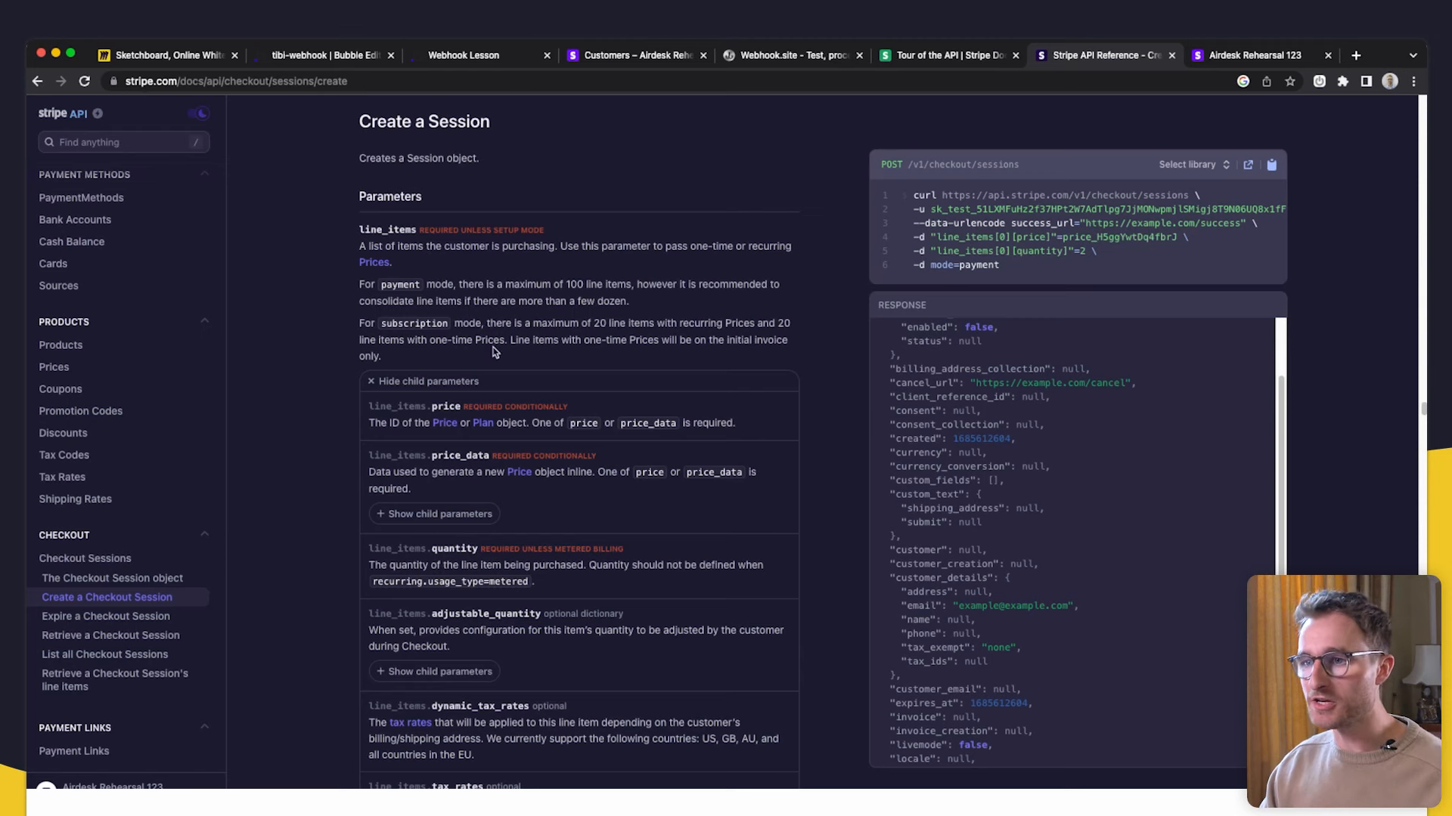
pyautogui.scroll(-2, 493, 352)
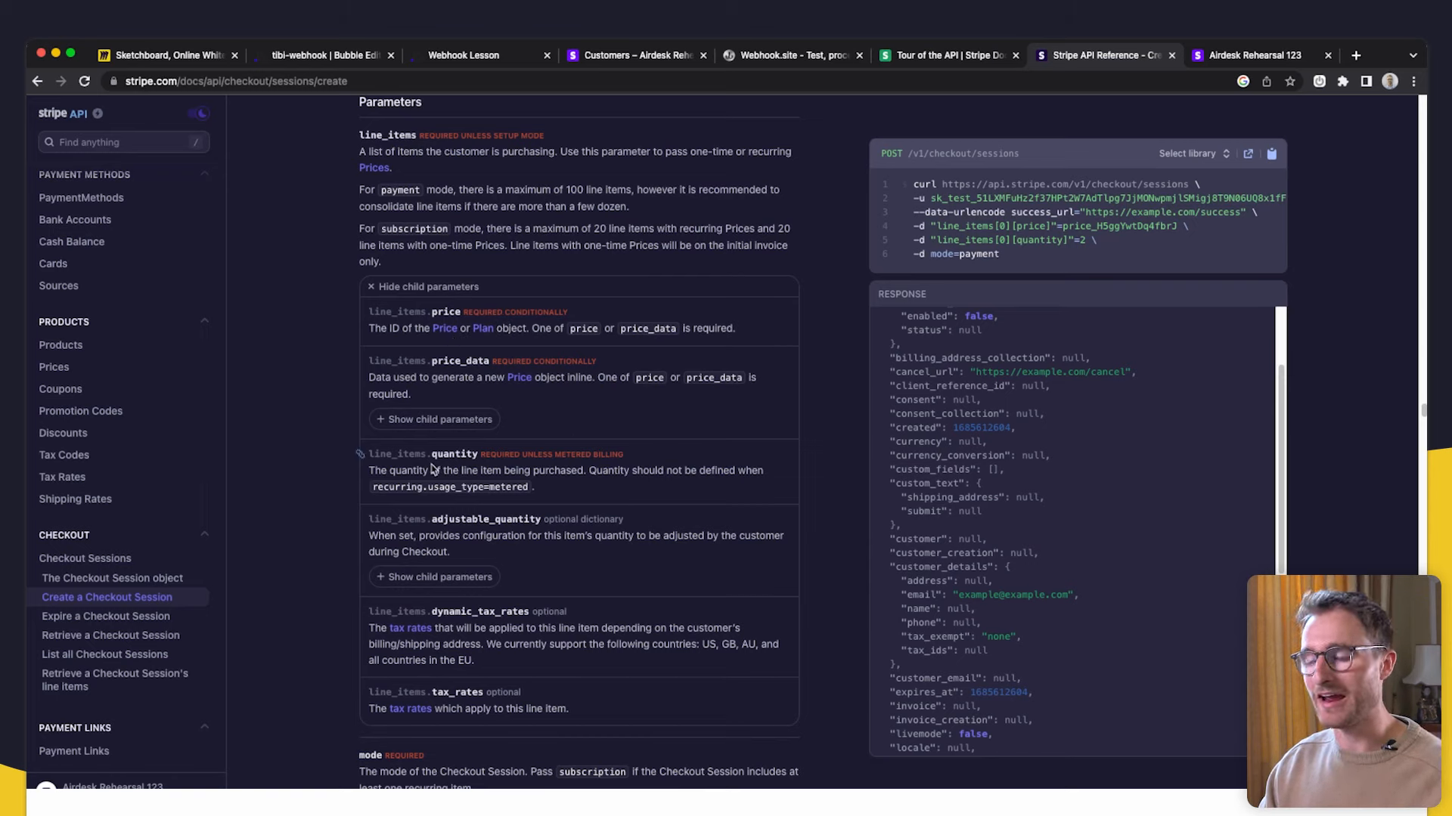
pyautogui.scroll(1, 446, 464)
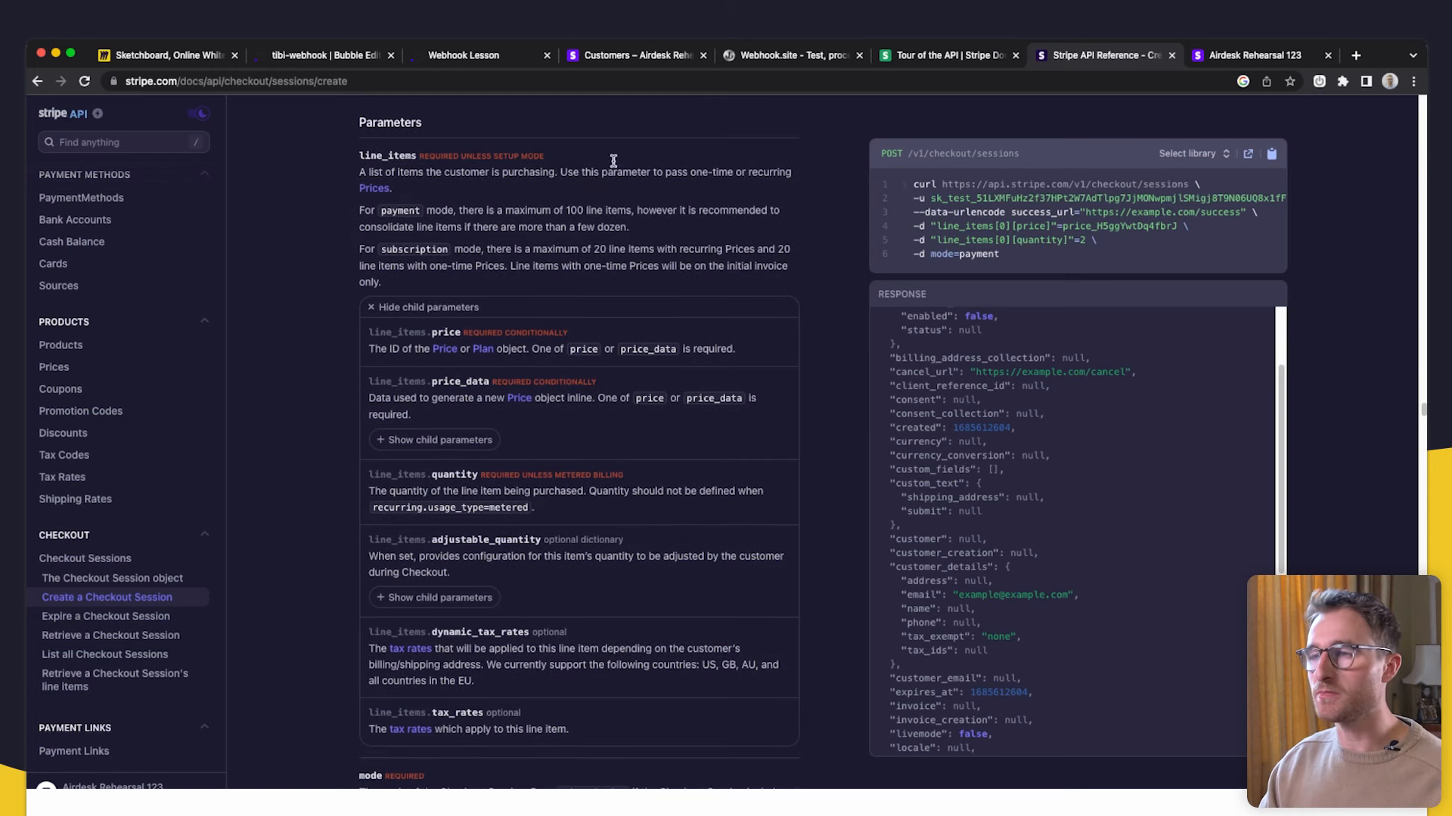
pyautogui.scroll(2, 418, 205)
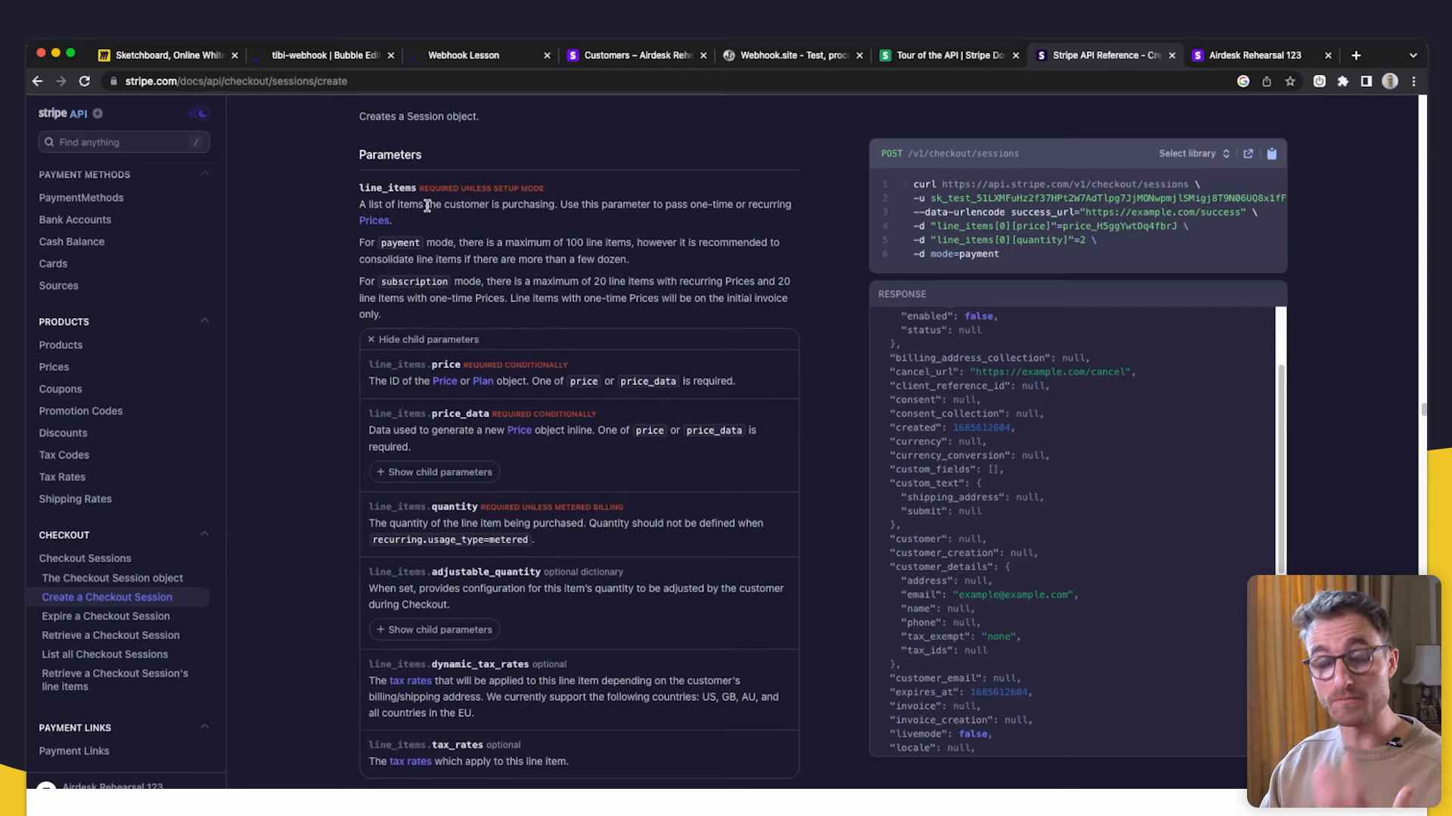
# - Point out line_items with its price and quantity sub-parameters, then return to Bubble
pyautogui.moveTo(418, 187); pyautogui.dragTo(356, 186)
pyautogui.click(512, 260)
pyautogui.doubleClick(450, 362)
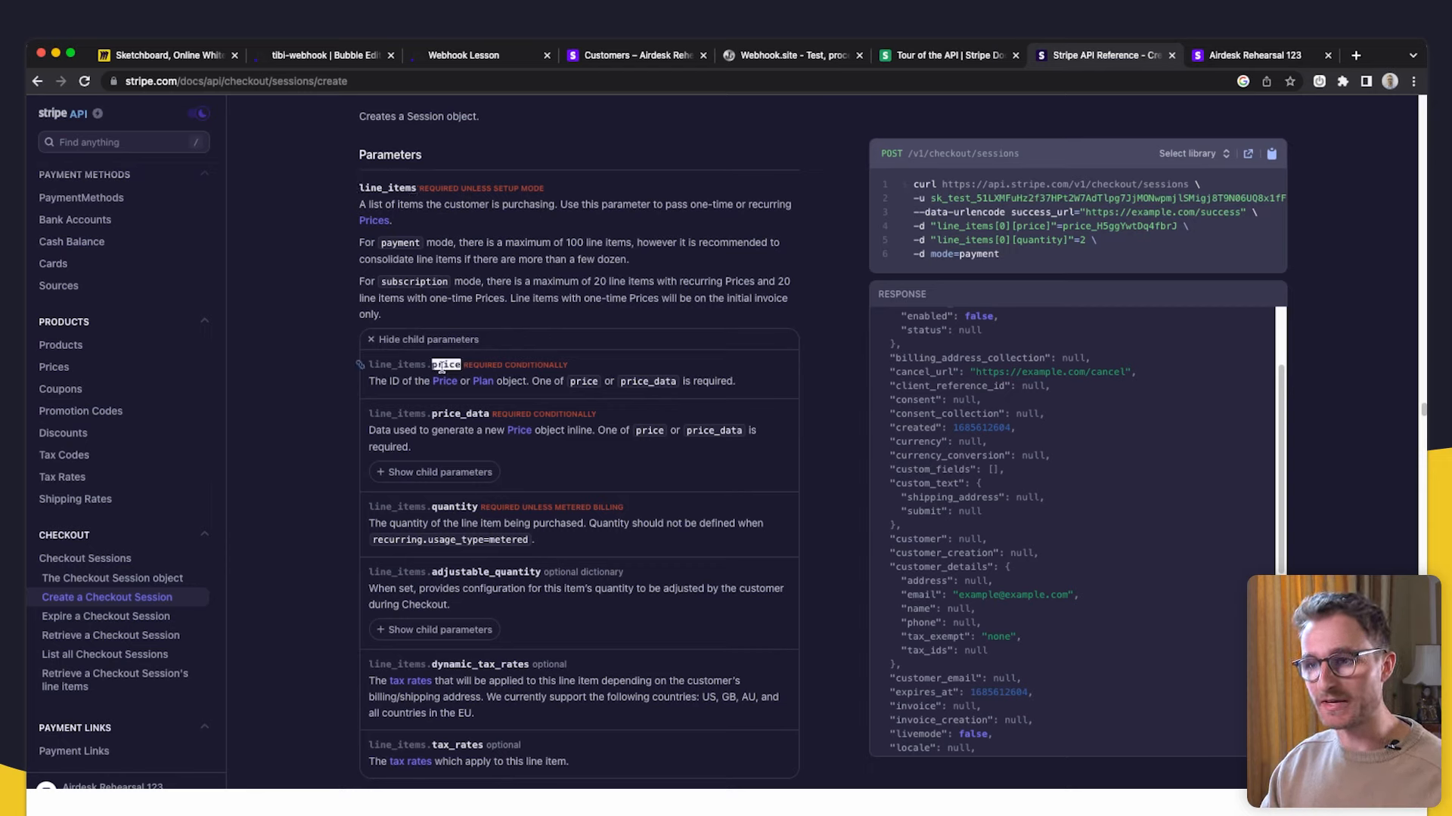
pyautogui.doubleClick(444, 507)
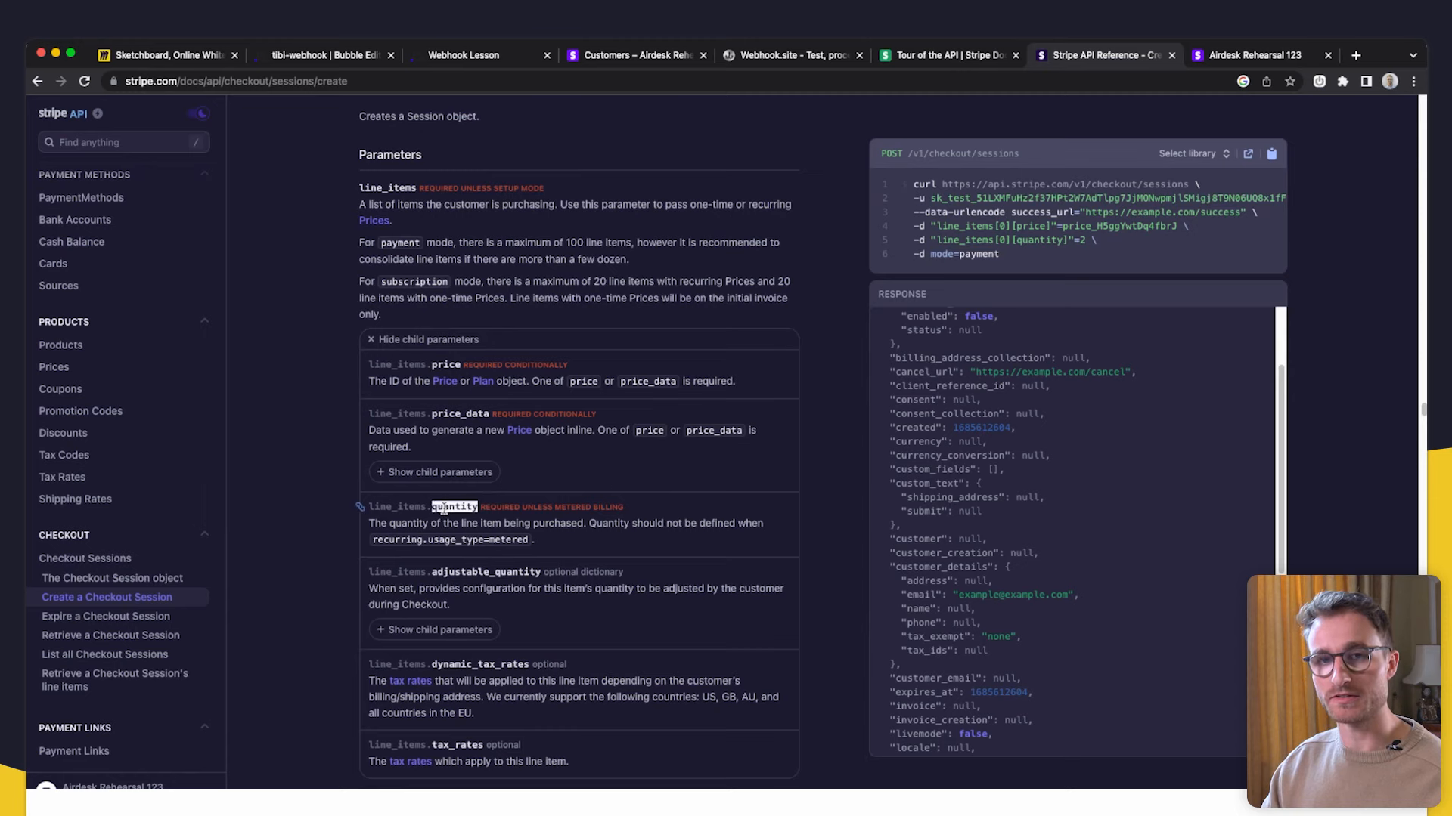
pyautogui.click(322, 56)
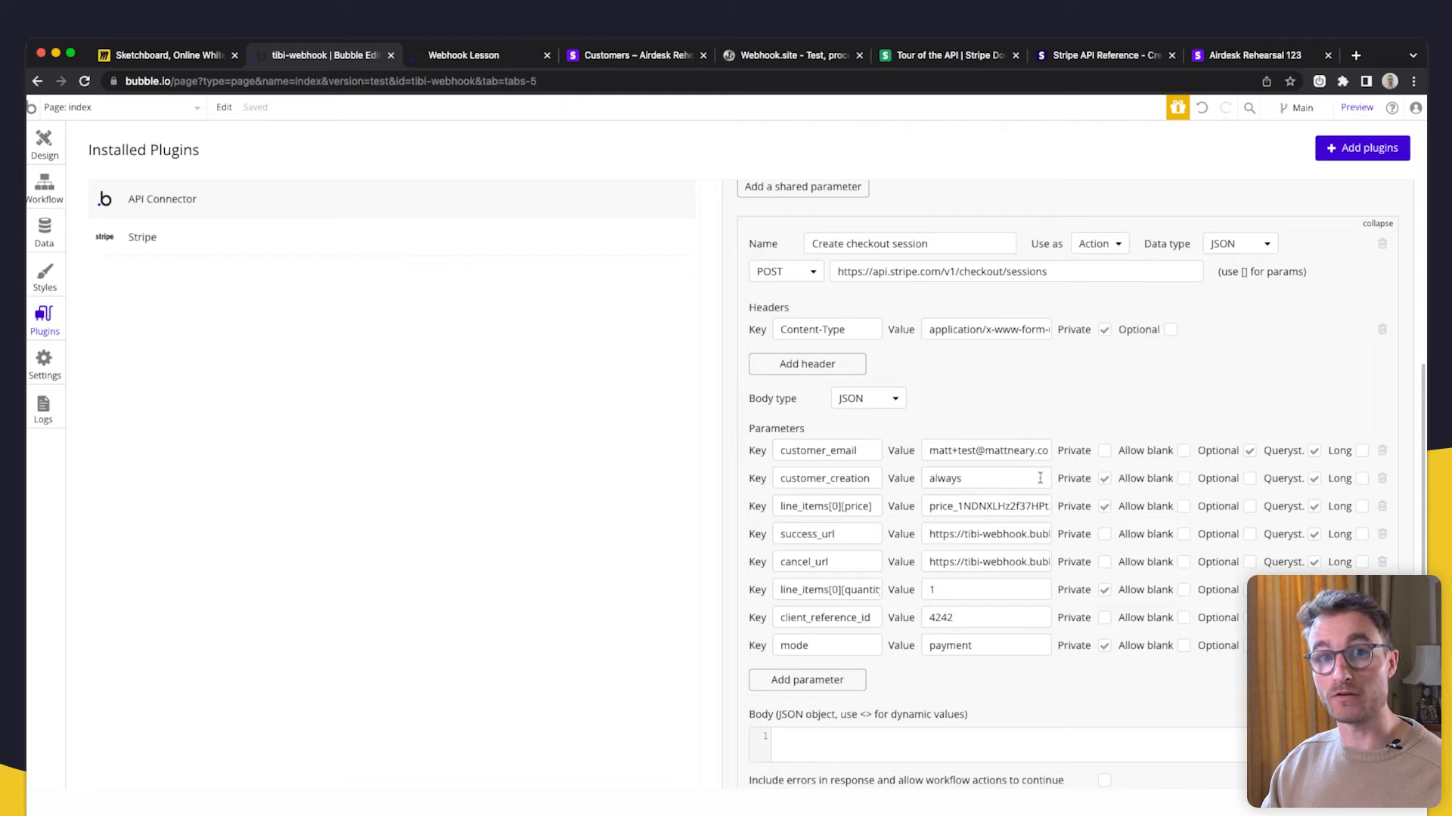
# - Point out the line_items, price and quantity parts of the keys, then view the Lifetime Access checkout
pyautogui.doubleClick(859, 506)
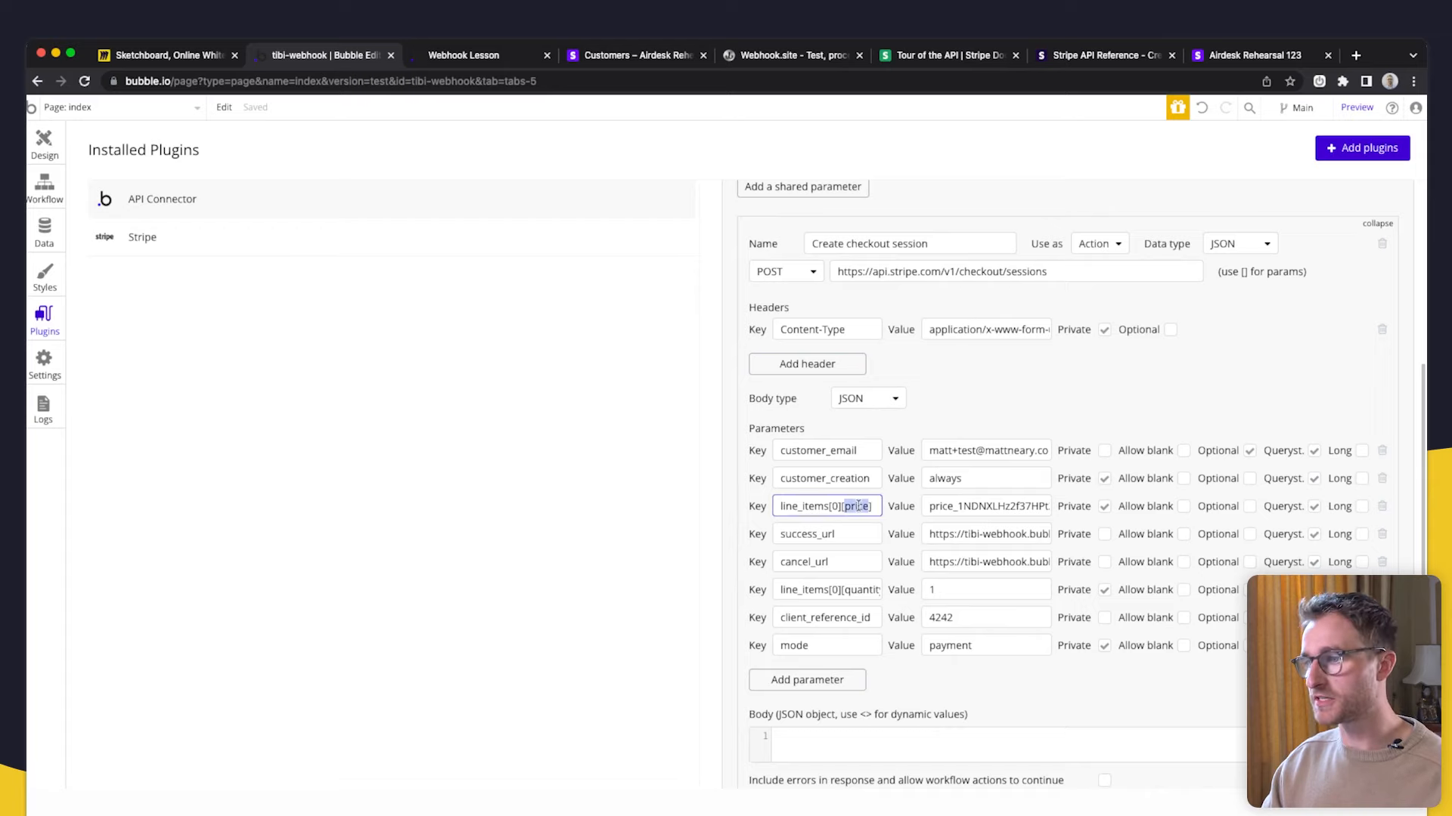
pyautogui.doubleClick(869, 585)
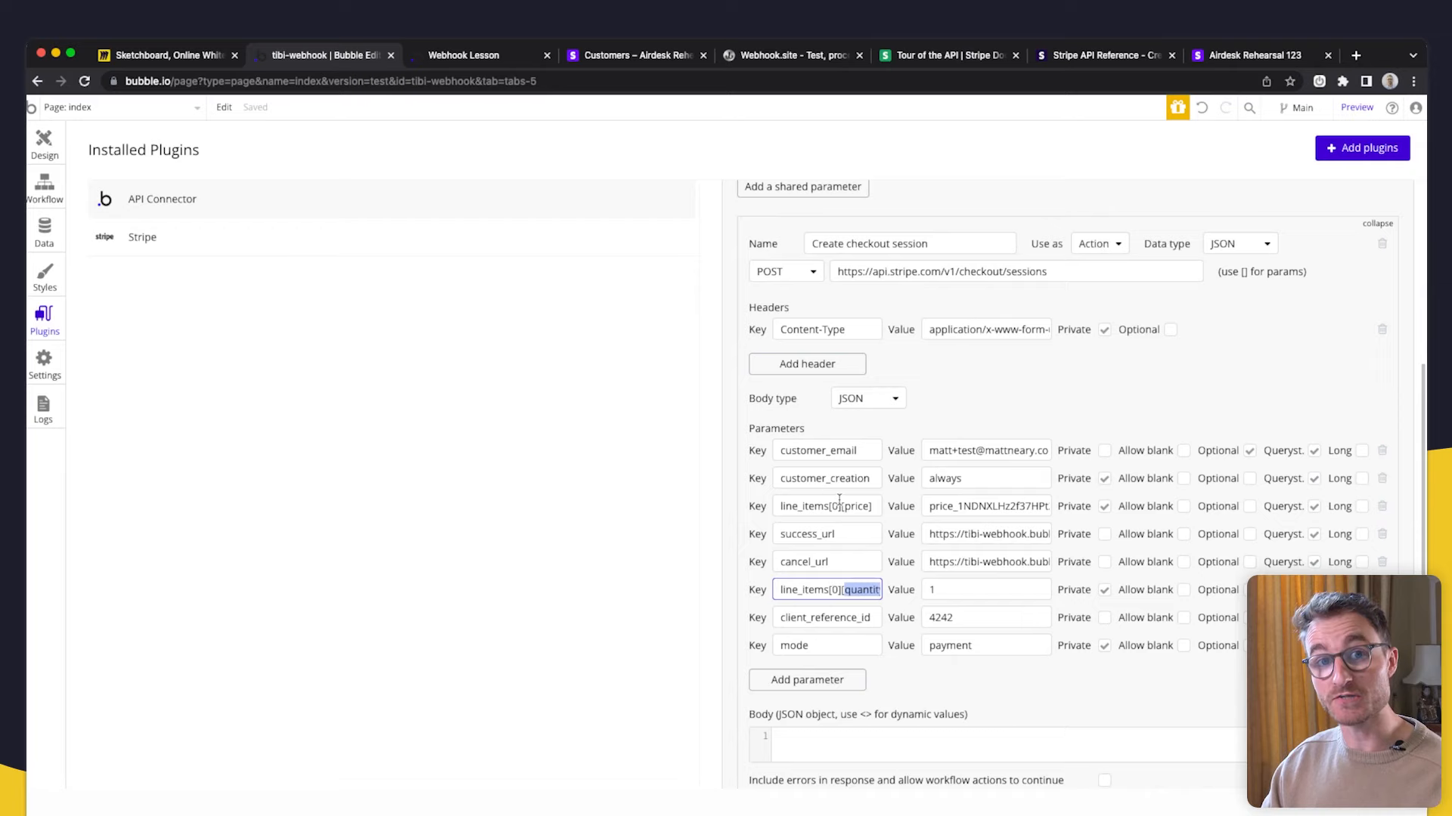
pyautogui.moveTo(825, 506); pyautogui.dragTo(760, 514)
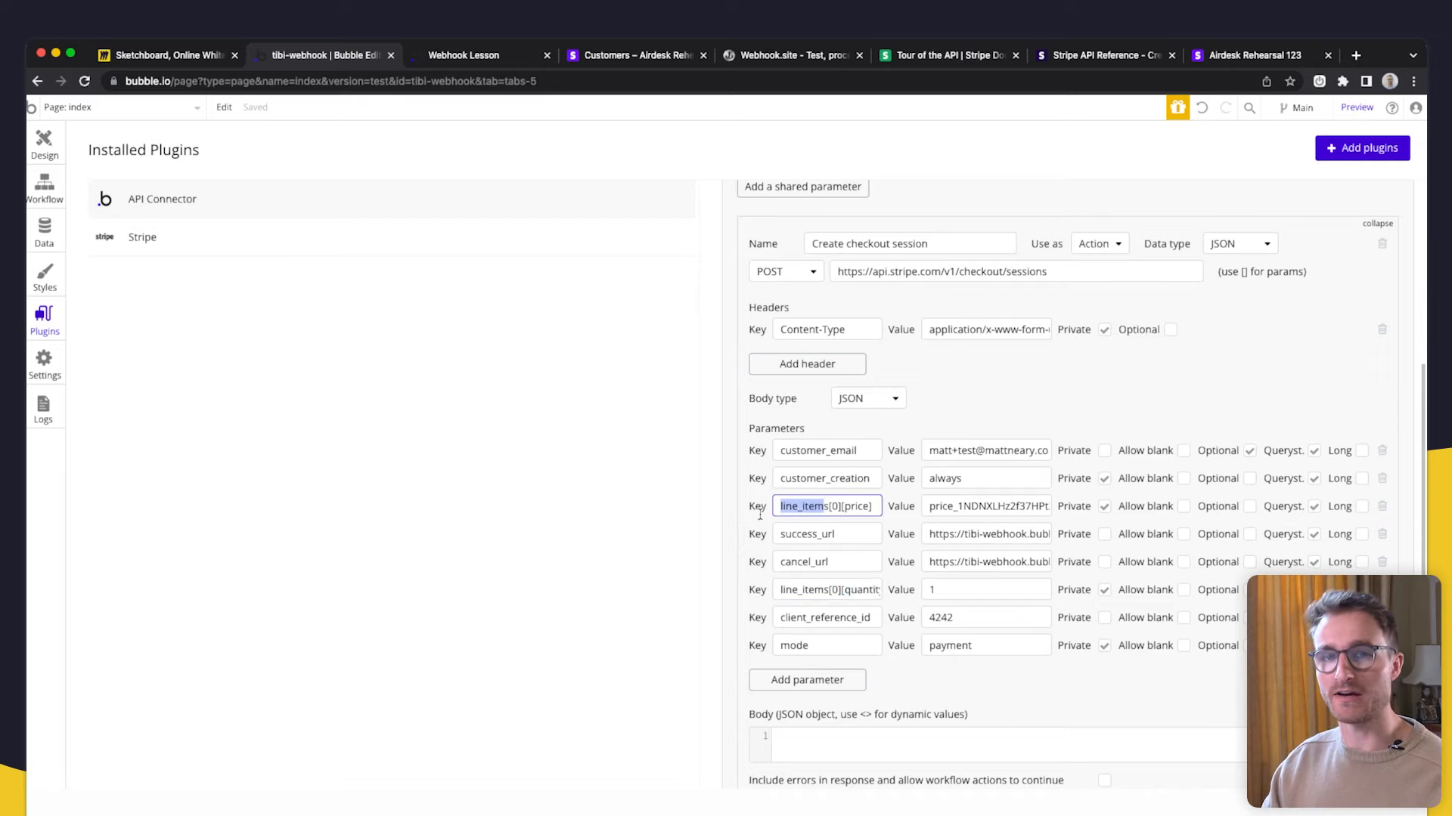
pyautogui.click(829, 506)
pyautogui.moveTo(829, 505); pyautogui.dragTo(763, 503)
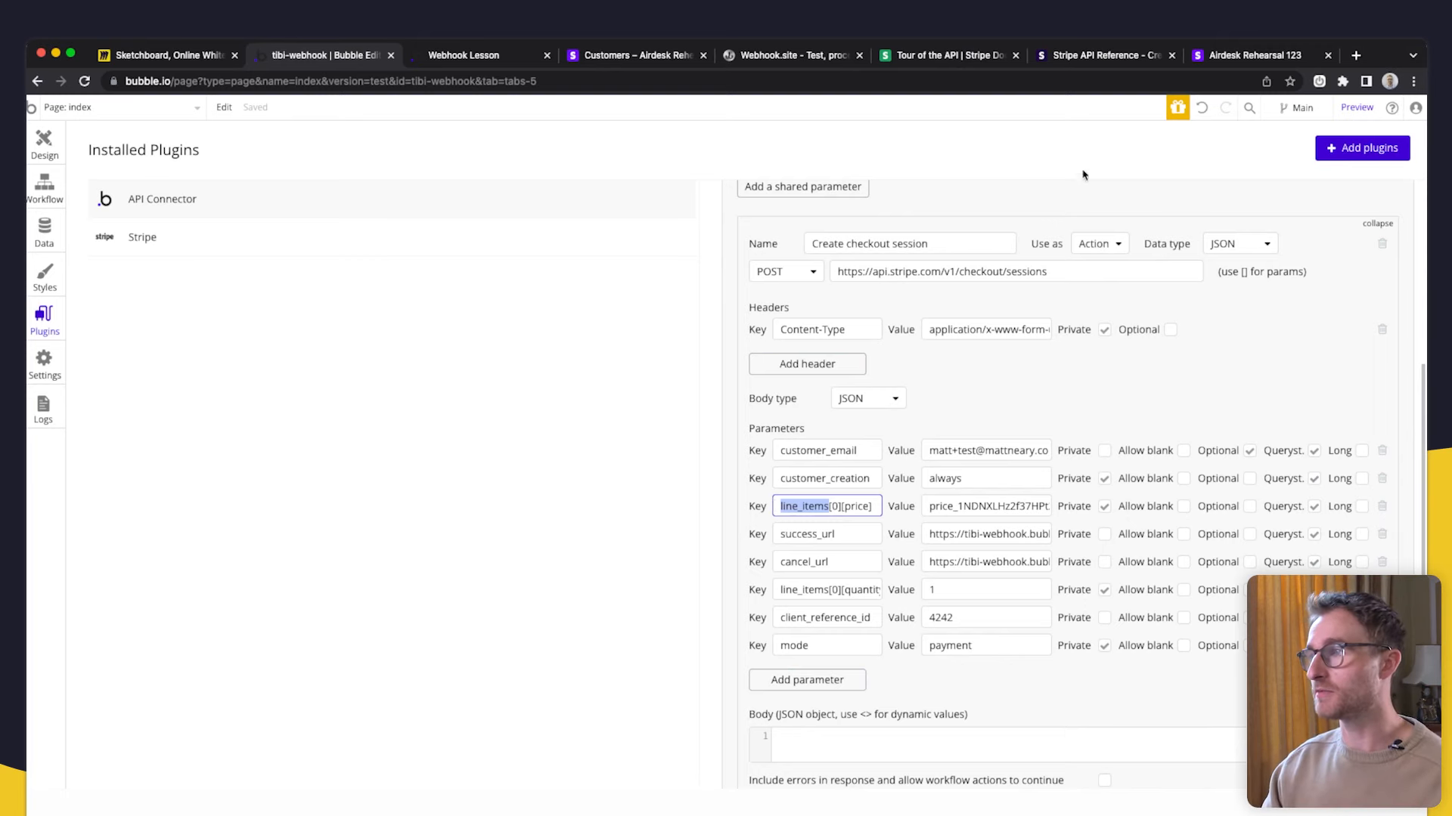
pyautogui.click(620, 56)
pyautogui.click(454, 58)
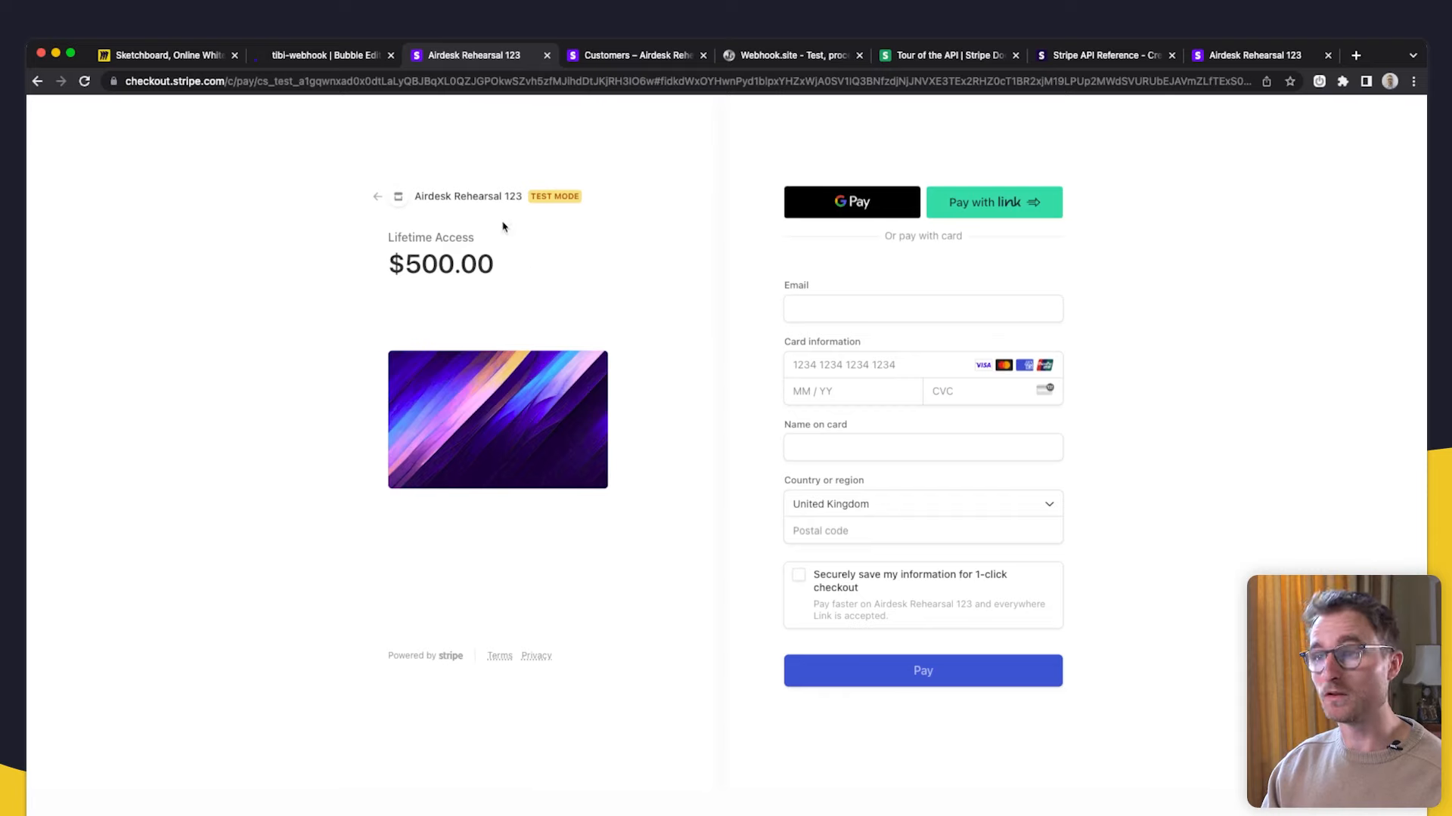
# - Highlight the Lifetime Access $500.00 summary, then switch to the Stripe API Reference
pyautogui.moveTo(497, 268); pyautogui.dragTo(382, 235)
pyautogui.click(463, 245)
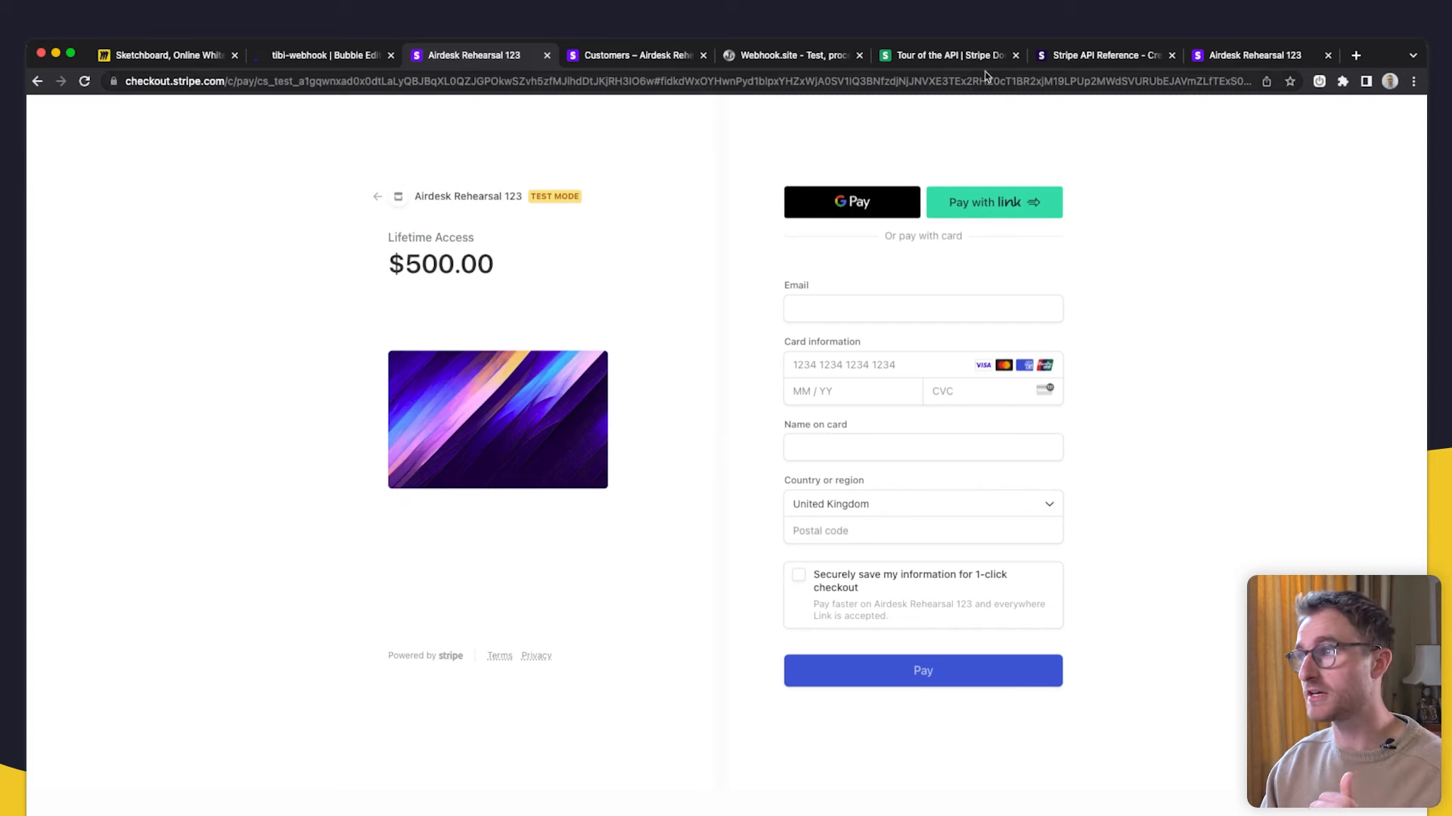
pyautogui.click(1066, 60)
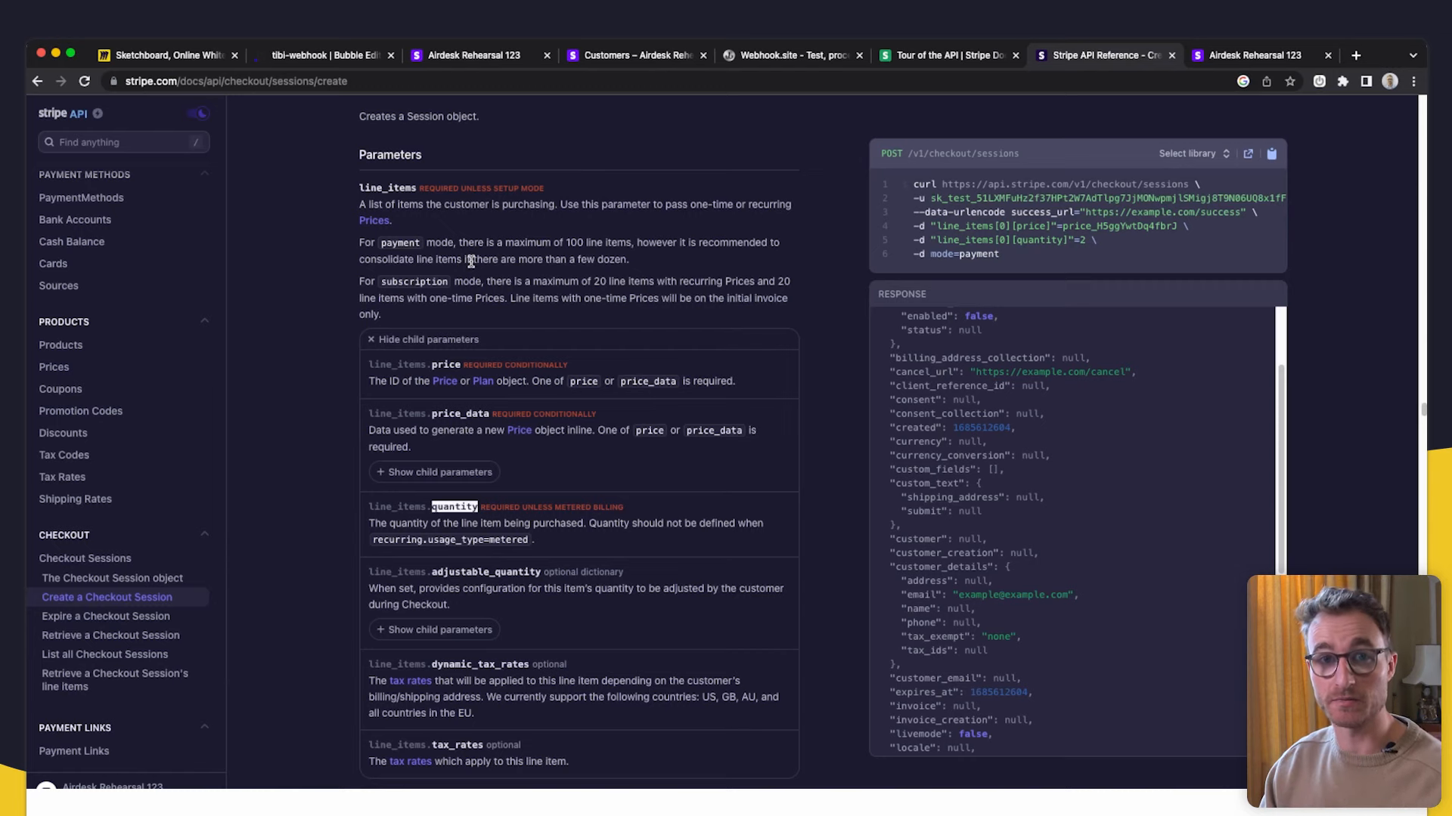
# - Walk through the line_items[0] keys' parts: line_items, index 0, price, price ID and quantity
pyautogui.click(344, 59)
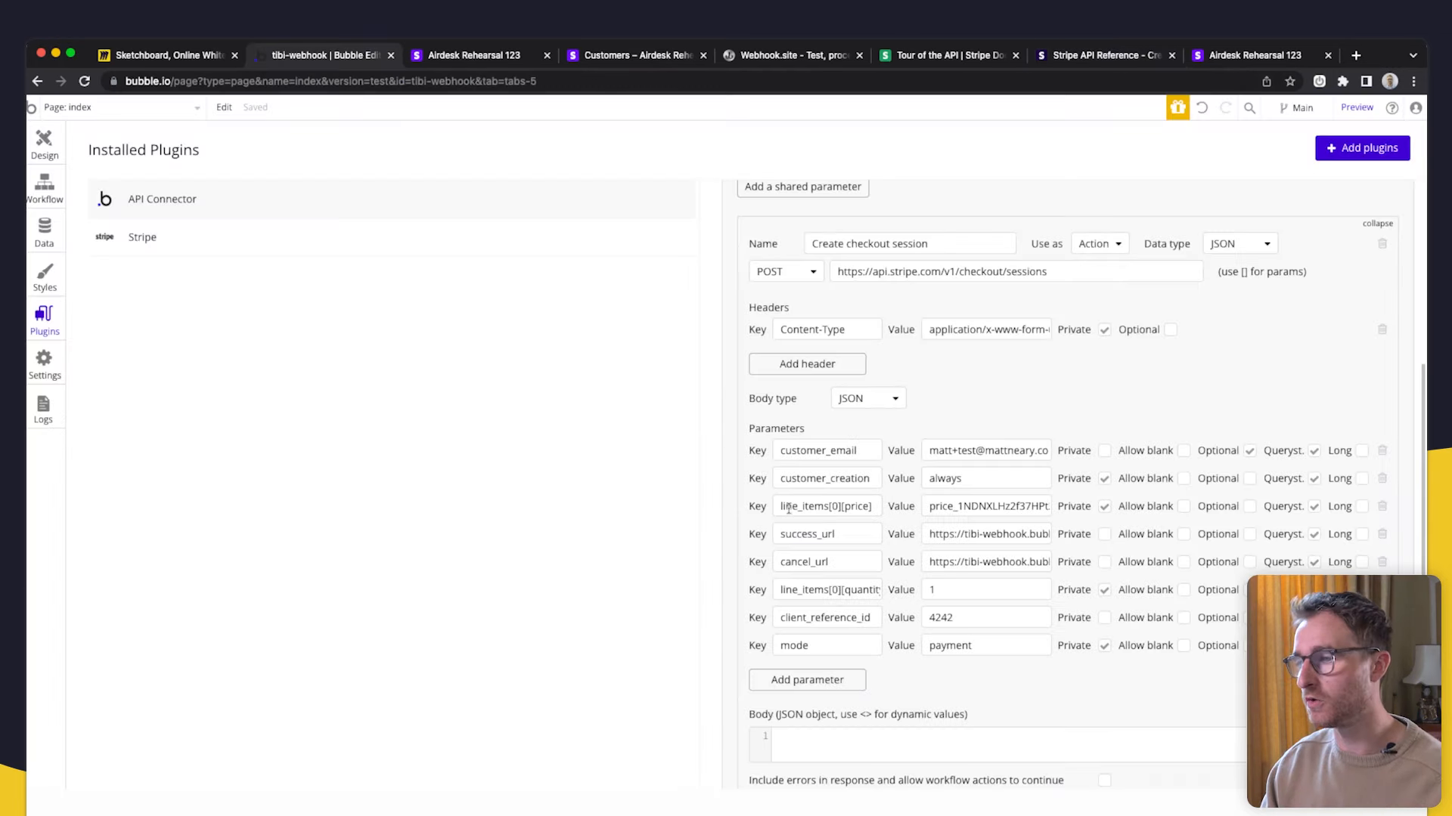
pyautogui.moveTo(872, 504); pyautogui.dragTo(781, 506)
pyautogui.click(813, 506)
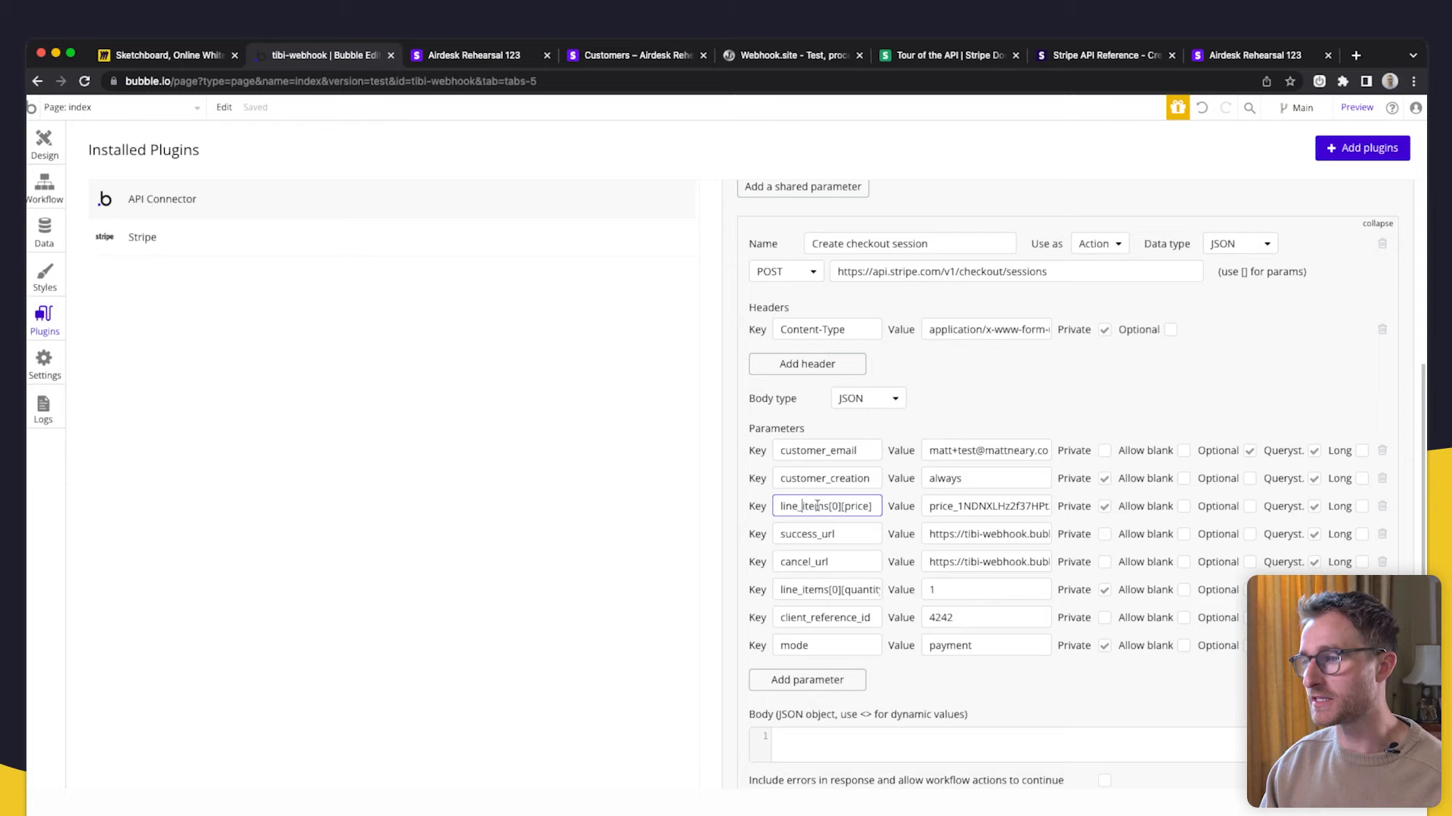
pyautogui.doubleClick(827, 506)
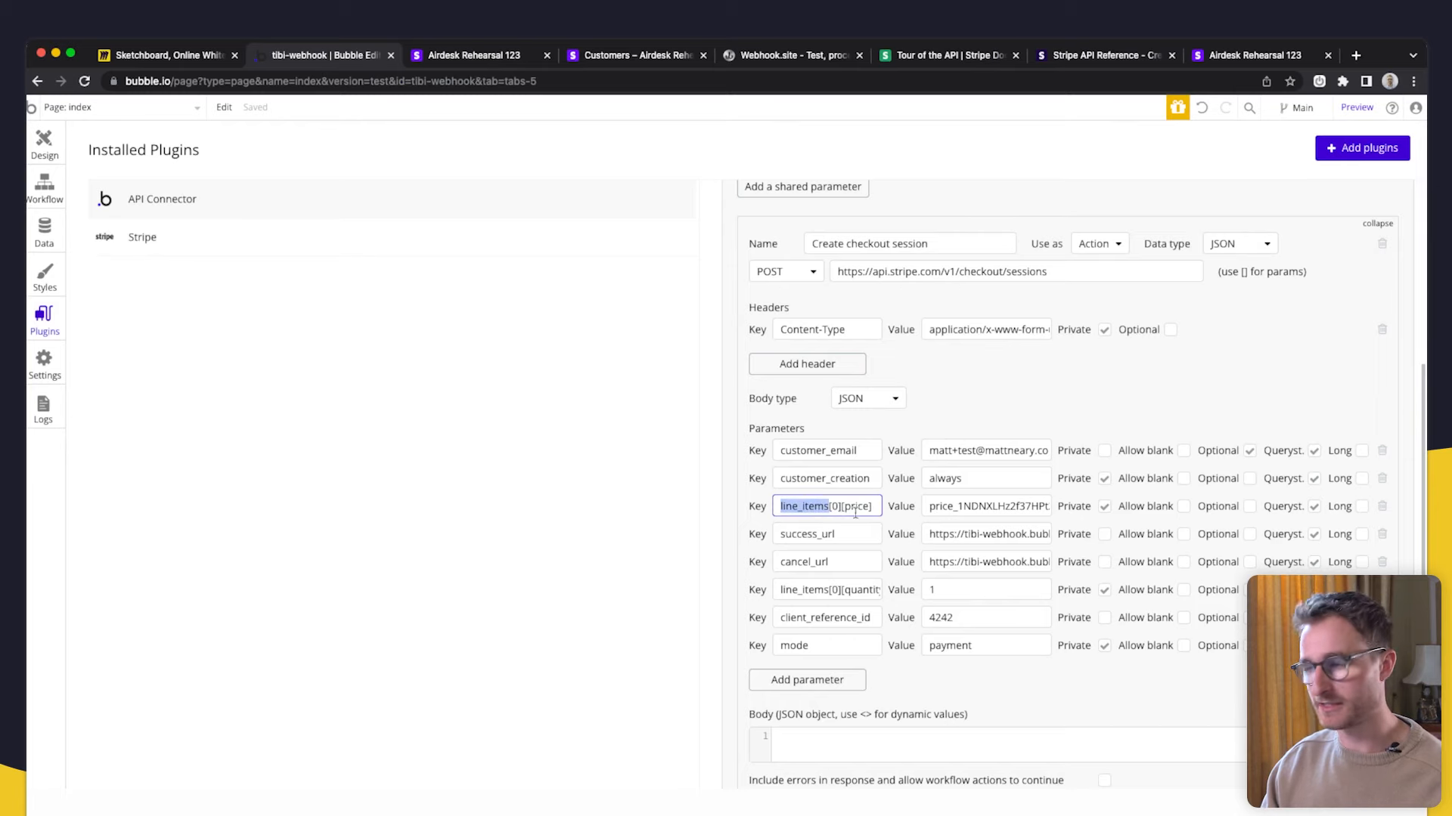
pyautogui.doubleClick(834, 507)
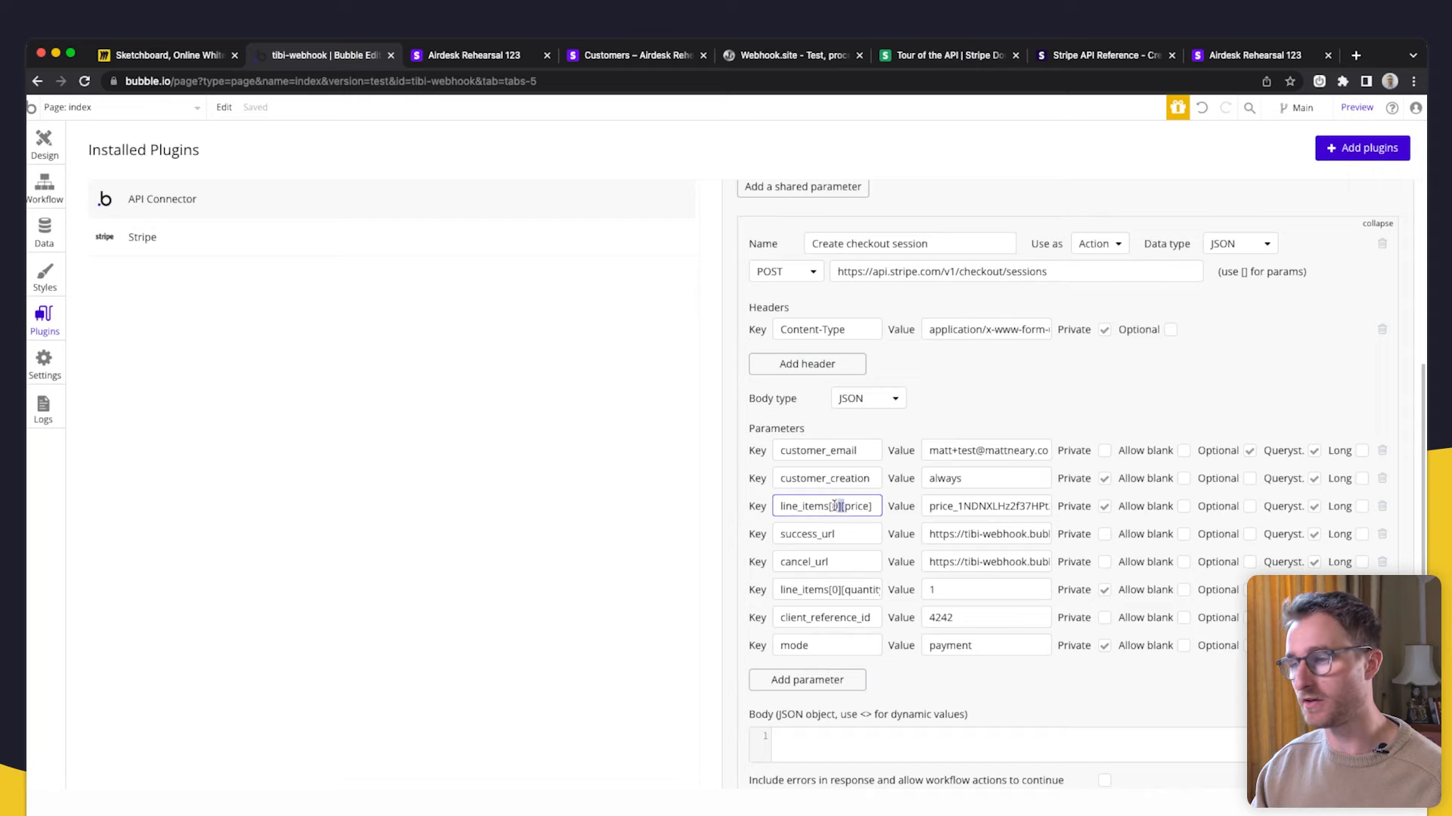
pyautogui.doubleClick(859, 506)
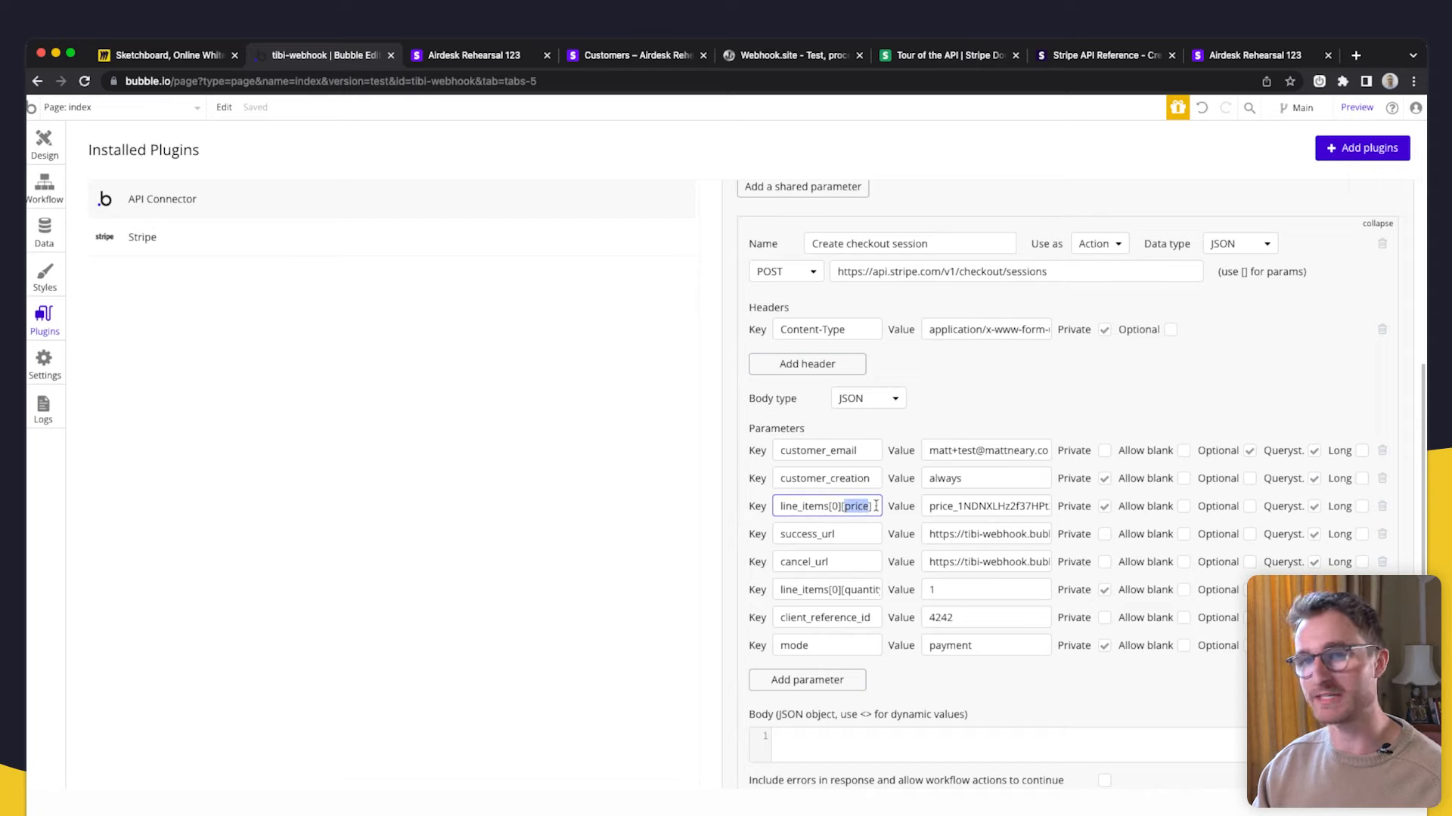
pyautogui.doubleClick(985, 497)
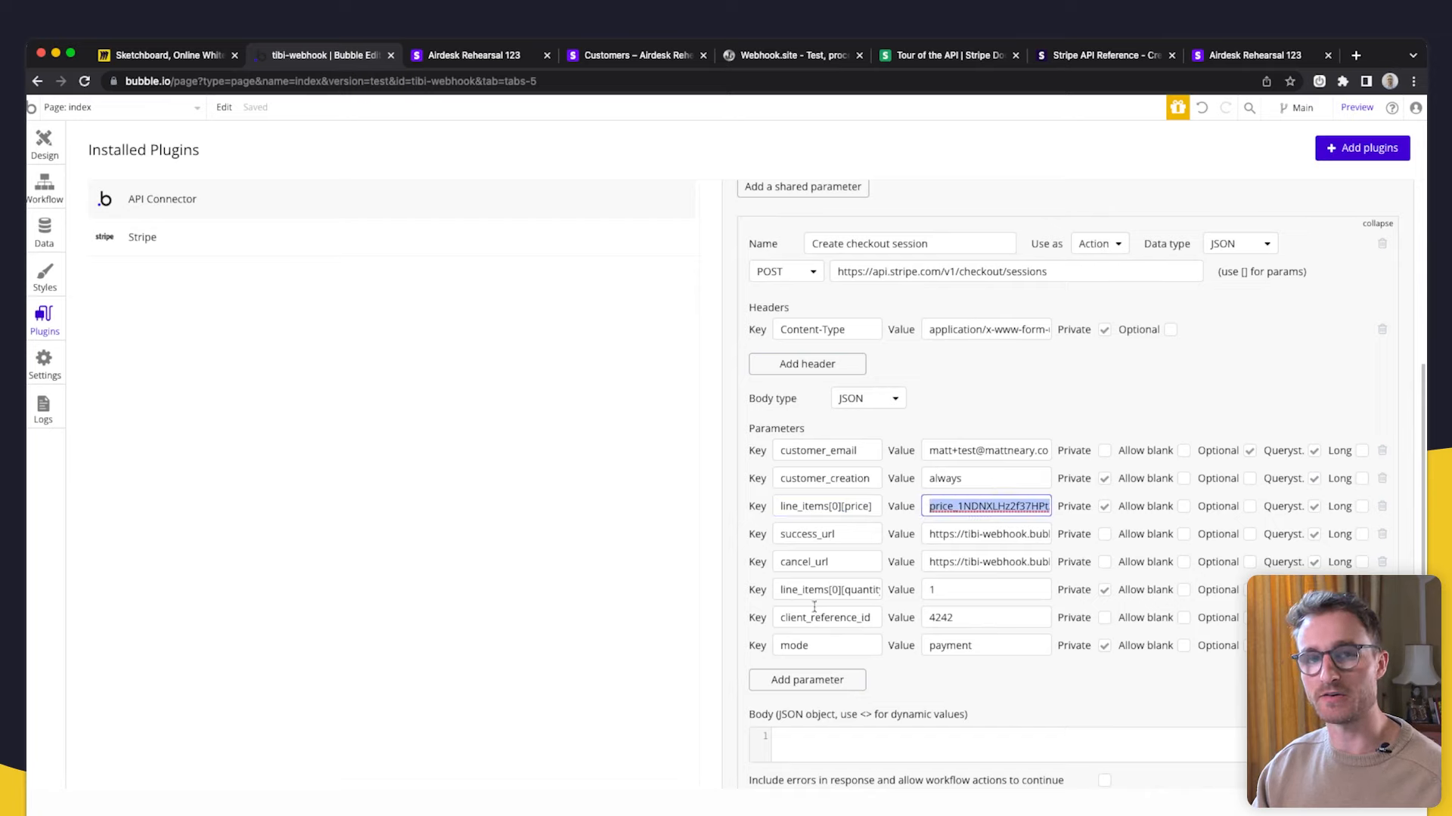
pyautogui.click(831, 590)
pyautogui.doubleClick(823, 590)
pyautogui.doubleClick(872, 589)
# - Copy the quantity key into a new parameter row and change it to line_items[1][quantity]
pyautogui.press('Tab')
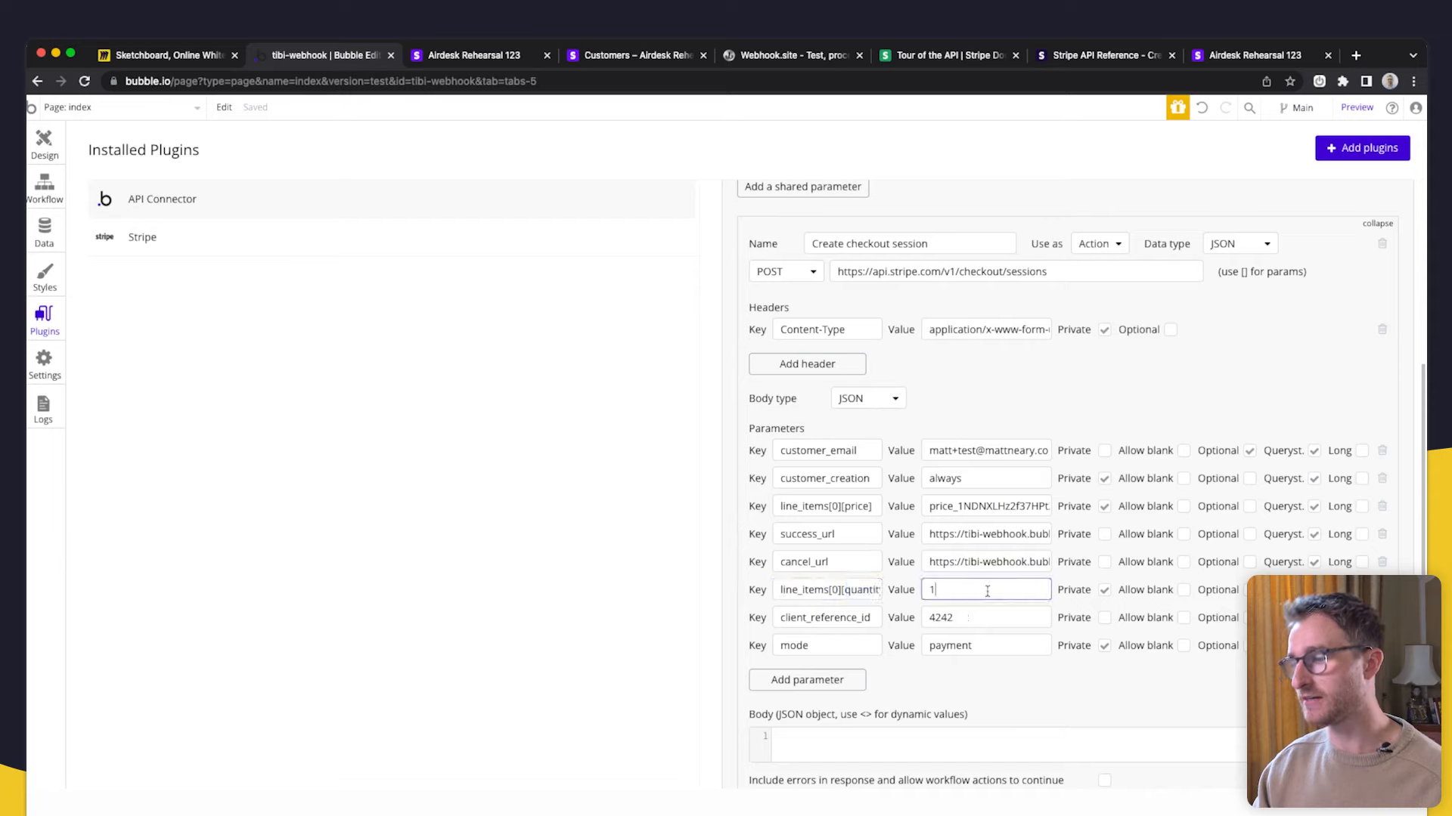
pyautogui.tripleClick(860, 593)
pyautogui.hotkey('ctrl', 'c')
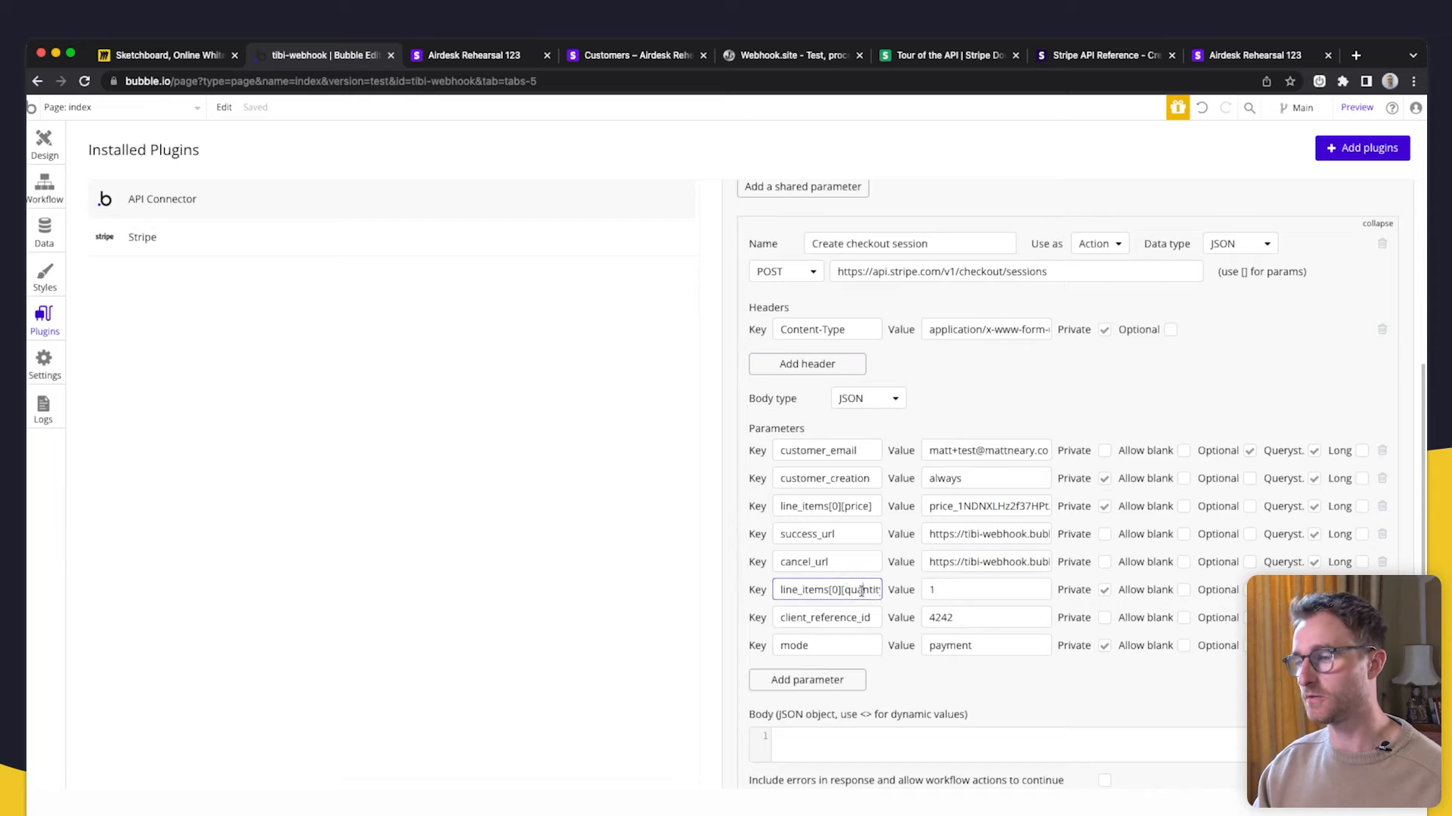
pyautogui.click(838, 679)
pyautogui.click(838, 675)
pyautogui.hotkey('ctrl', 'v')
pyautogui.doubleClick(829, 673)
pyautogui.write('1')
pyautogui.click(873, 689)
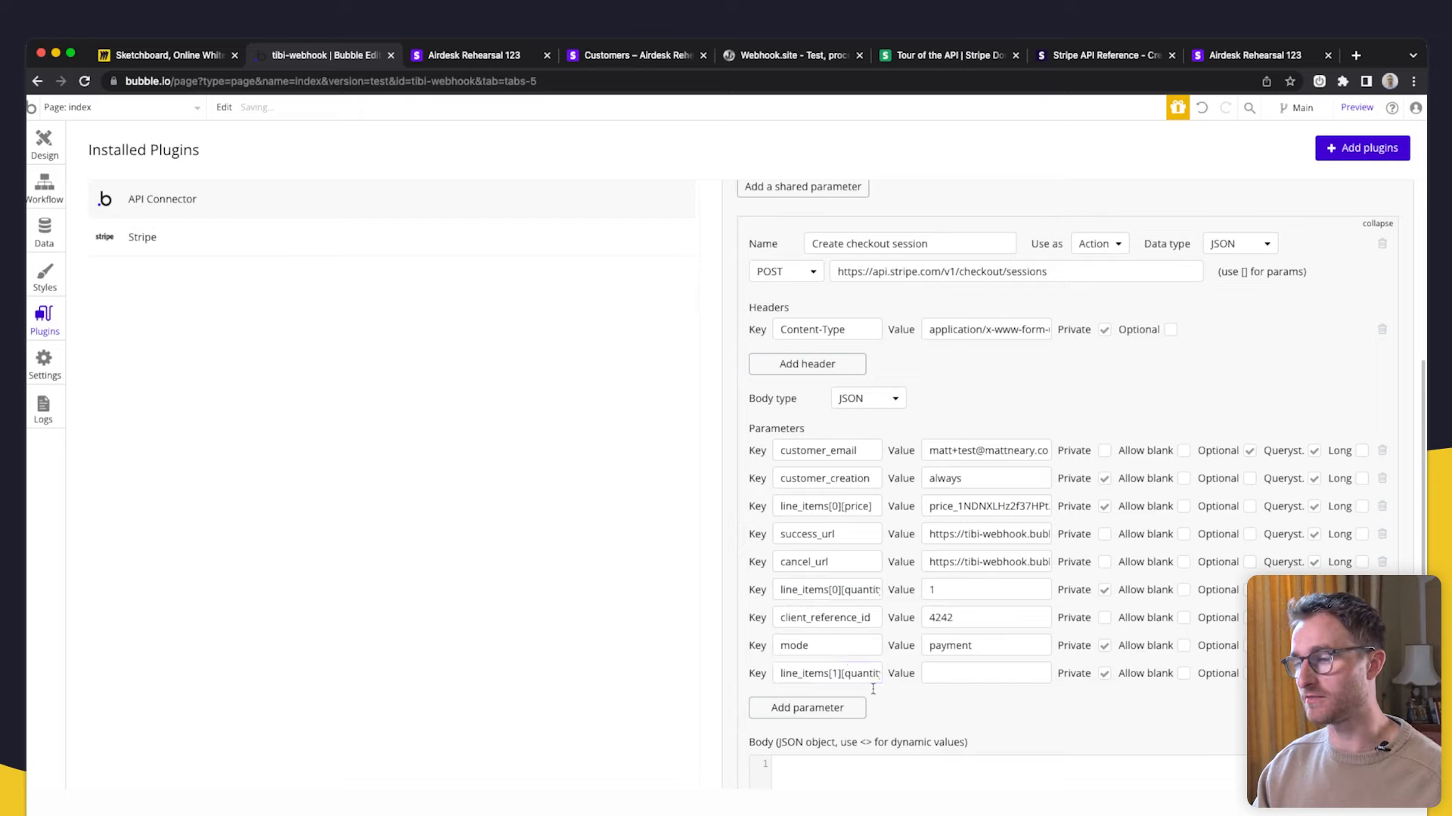
pyautogui.doubleClick(833, 674)
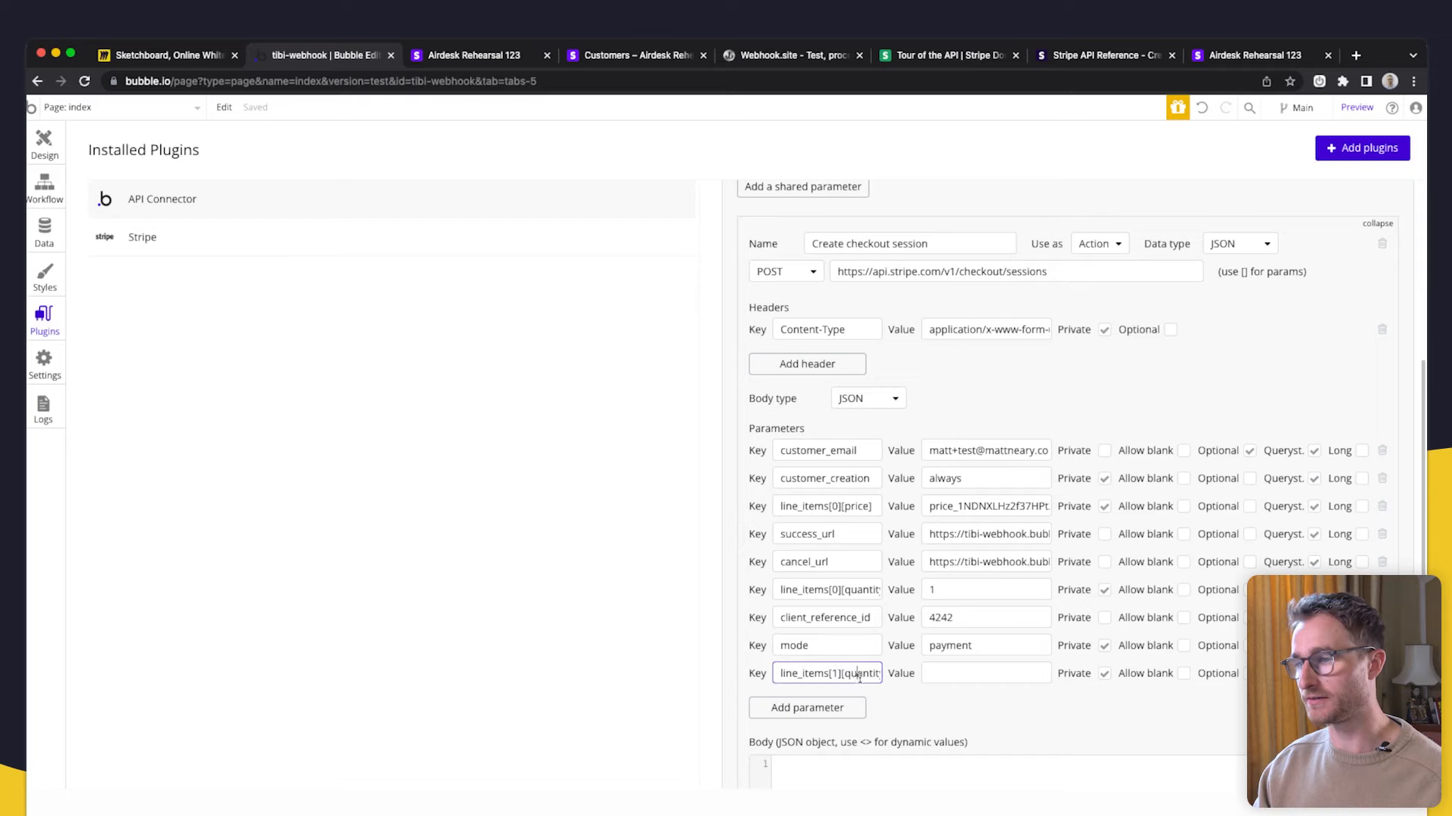
# - Add another parameter row keyed line_items[1][price]
pyautogui.click(839, 709)
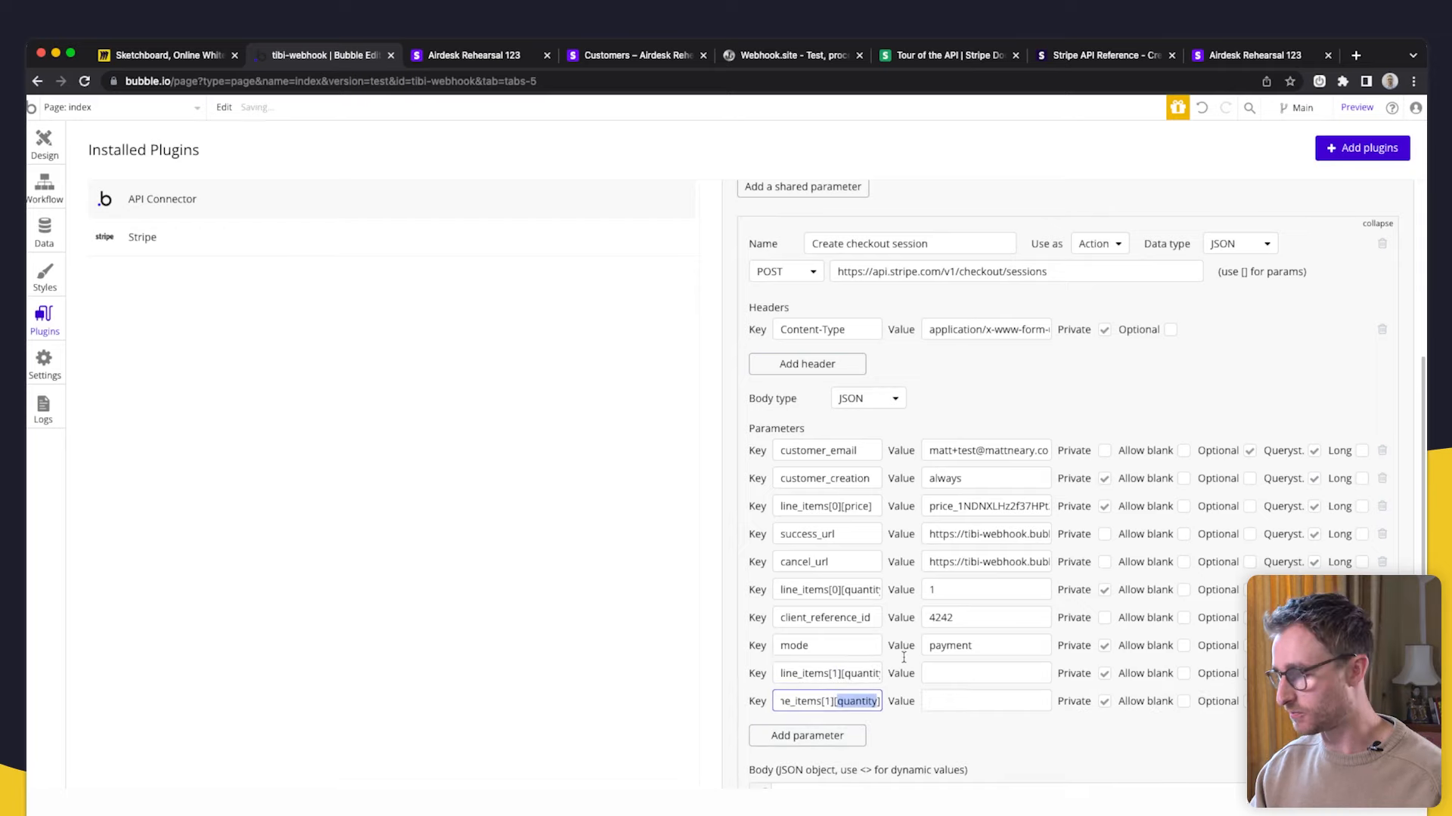
pyautogui.write('price')
pyautogui.click(911, 664)
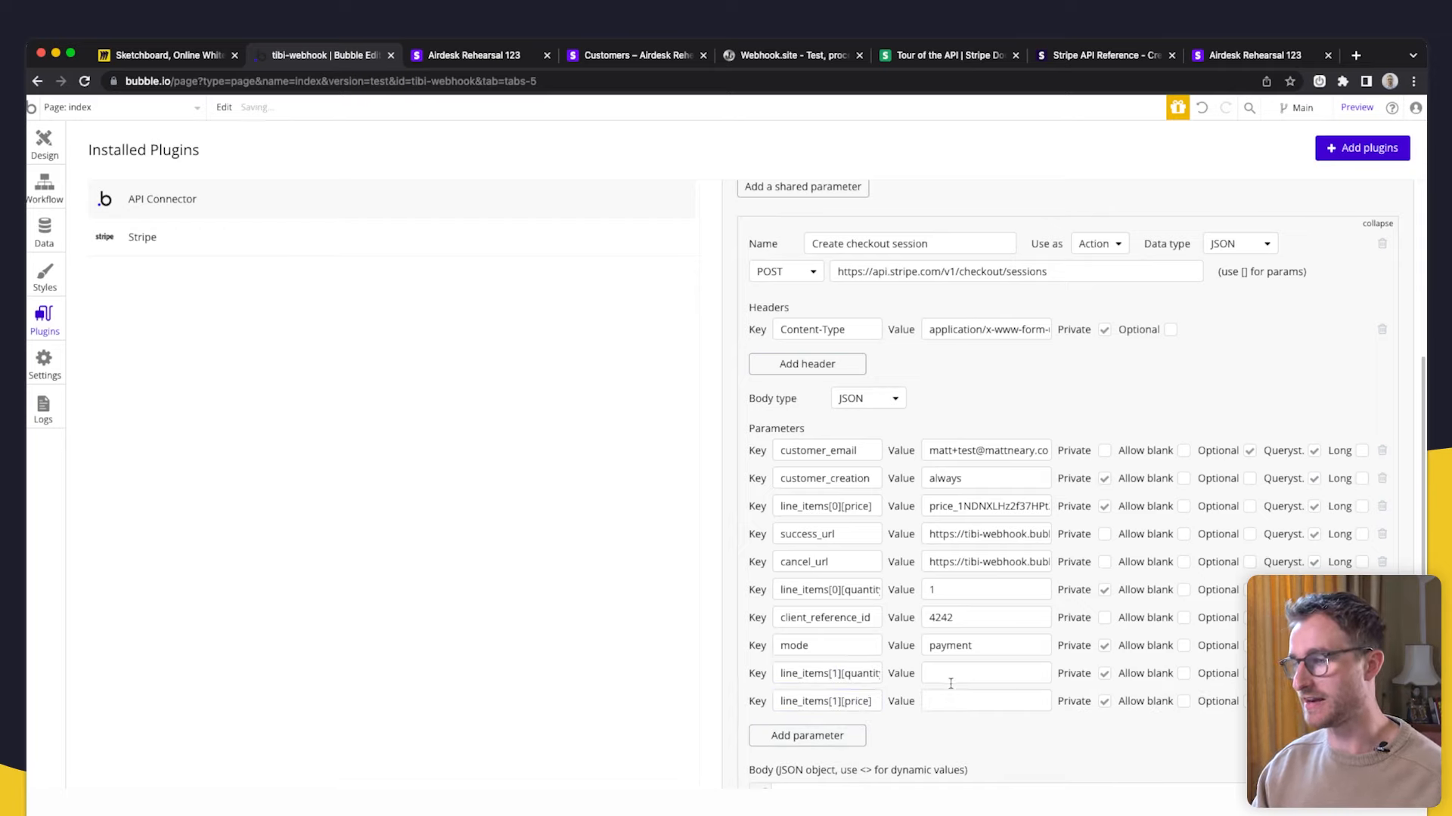
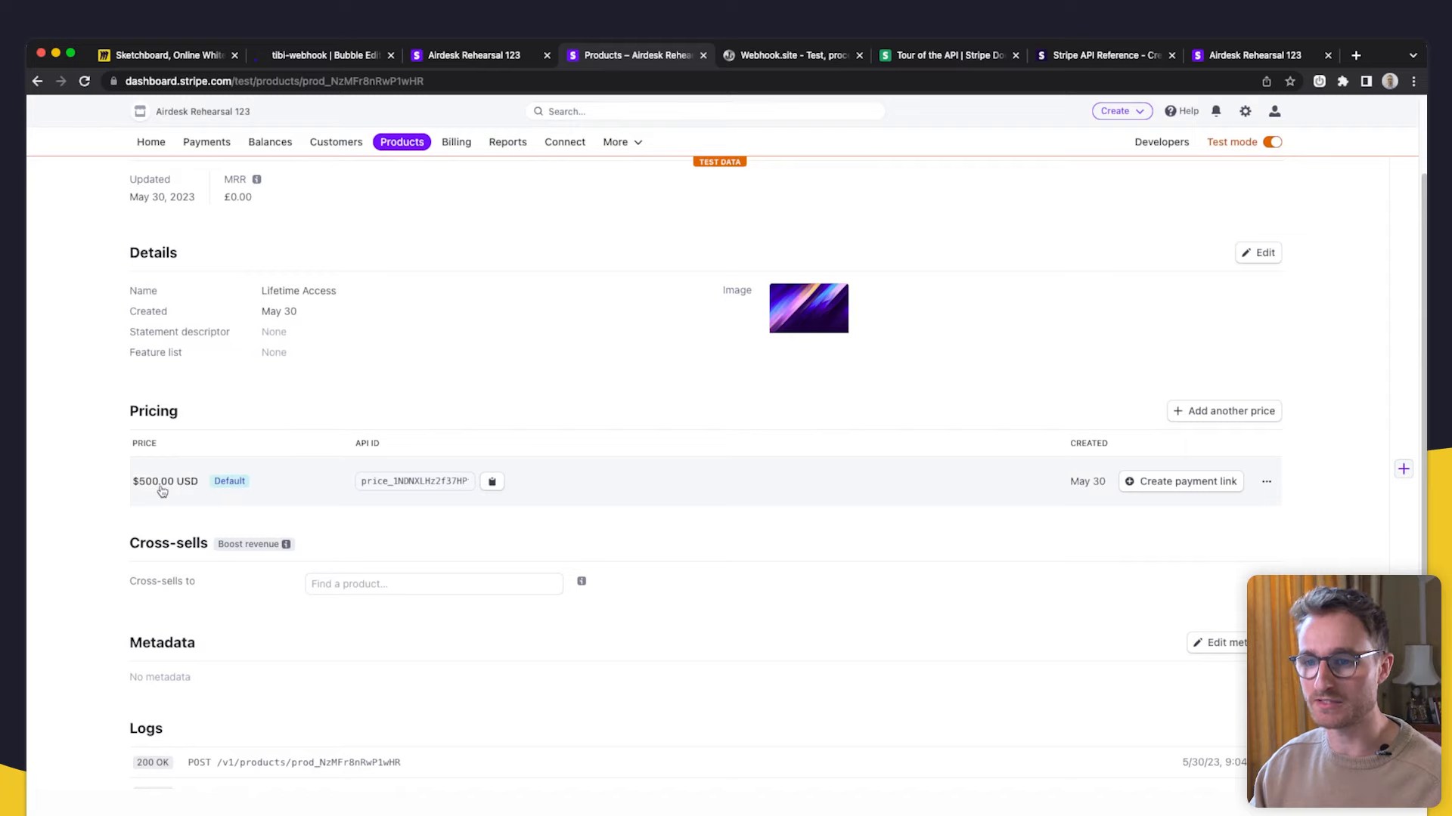
# - Set up another price on Lifetime Access at 10.00 USD, billed monthly
pyautogui.click(1246, 419)
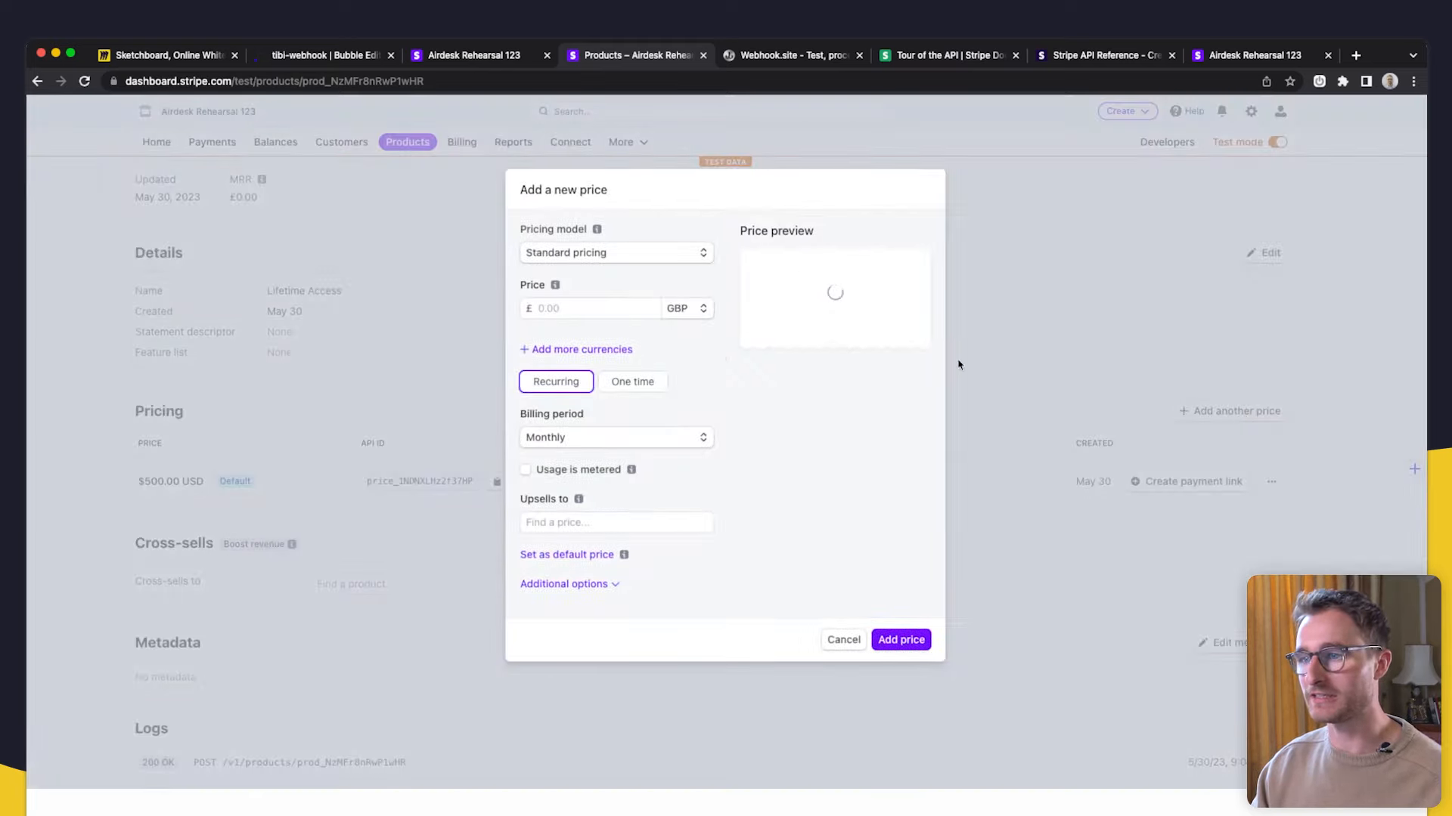
pyautogui.click(679, 309)
pyautogui.click(704, 360)
pyautogui.click(598, 308)
pyautogui.write('10')
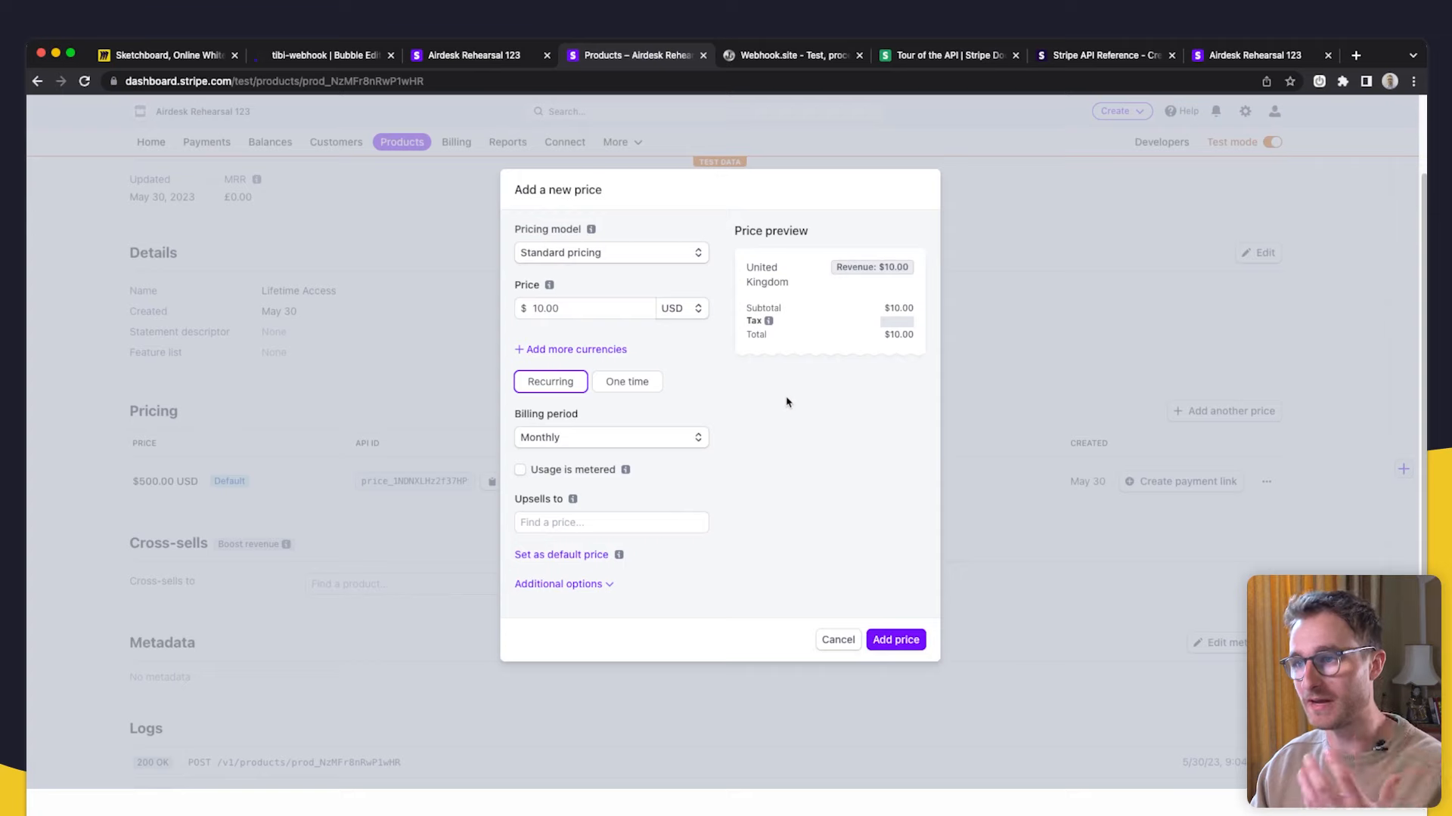
pyautogui.click(593, 437)
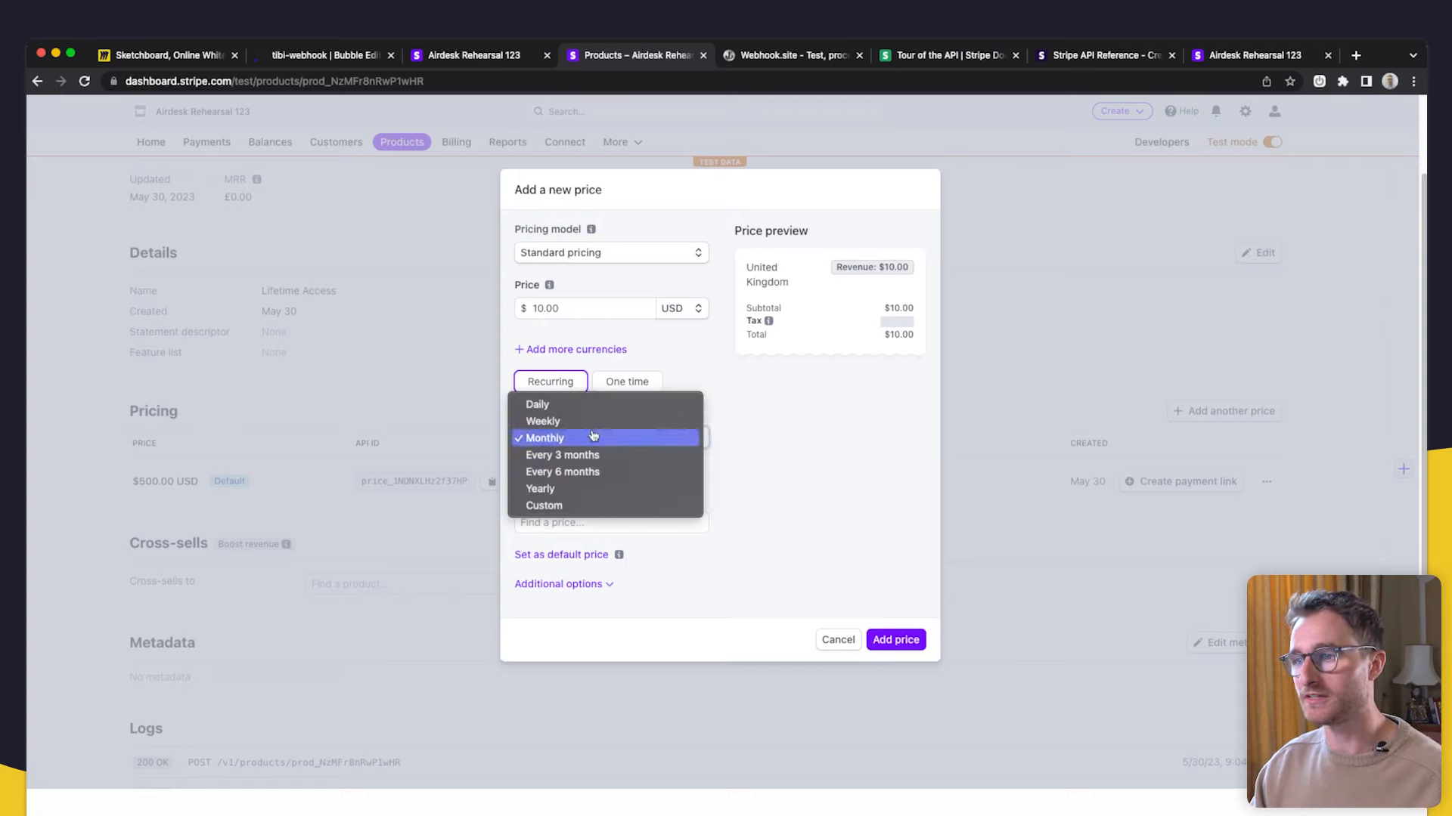
pyautogui.click(768, 437)
# - Save the $10.00 monthly price and copy its API ID
pyautogui.click(892, 640)
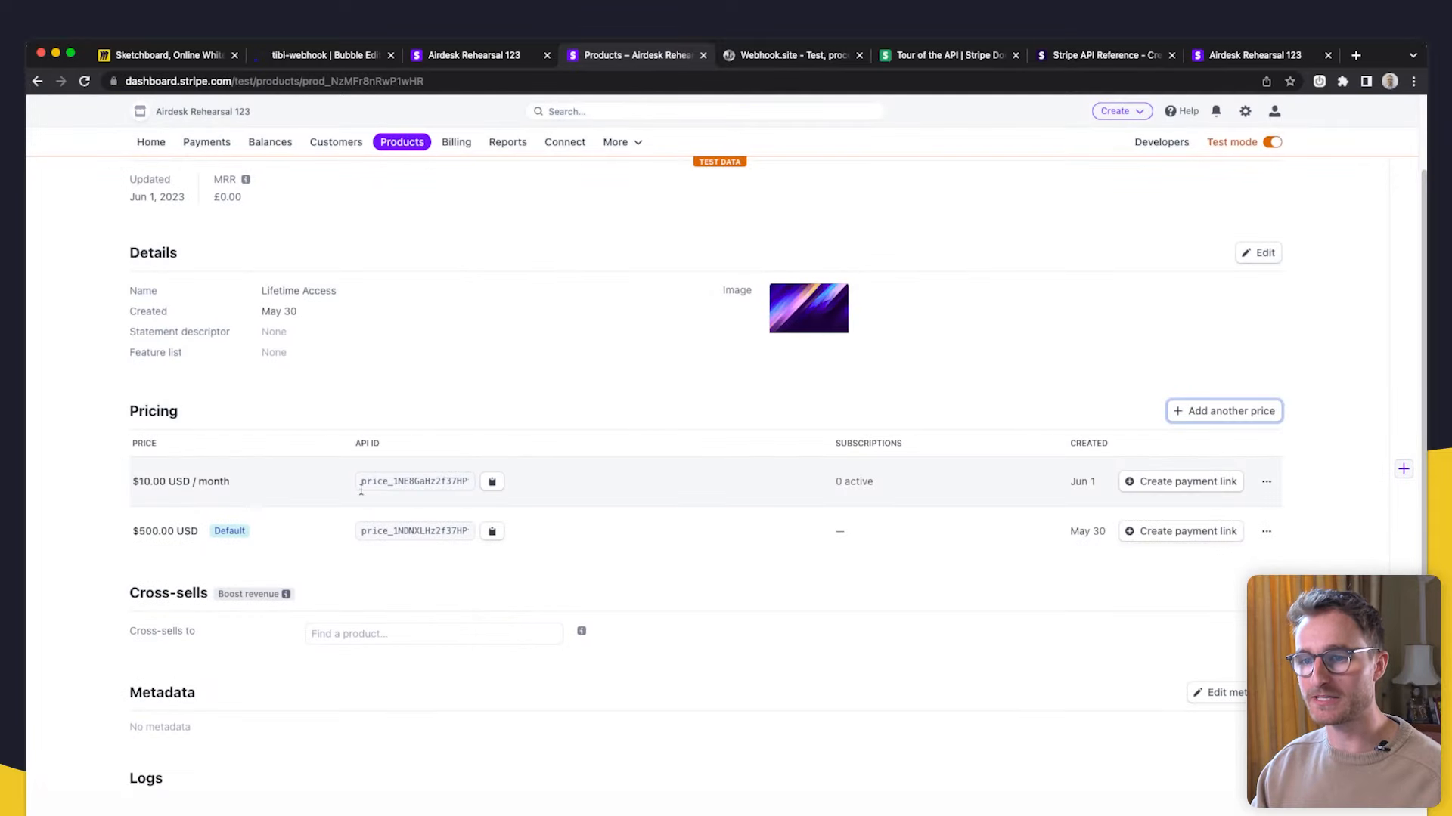
pyautogui.click(491, 482)
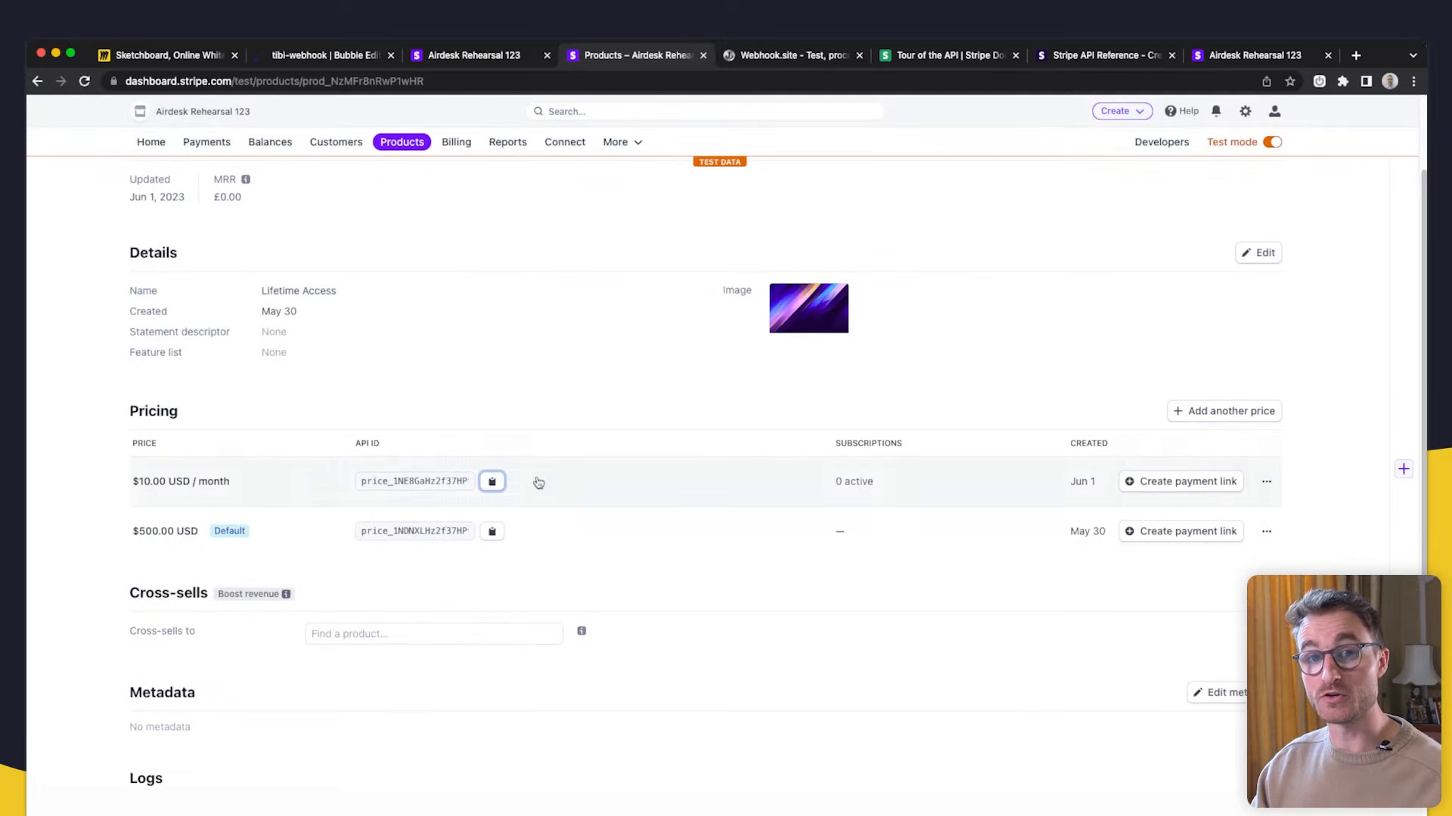
pyautogui.click(461, 56)
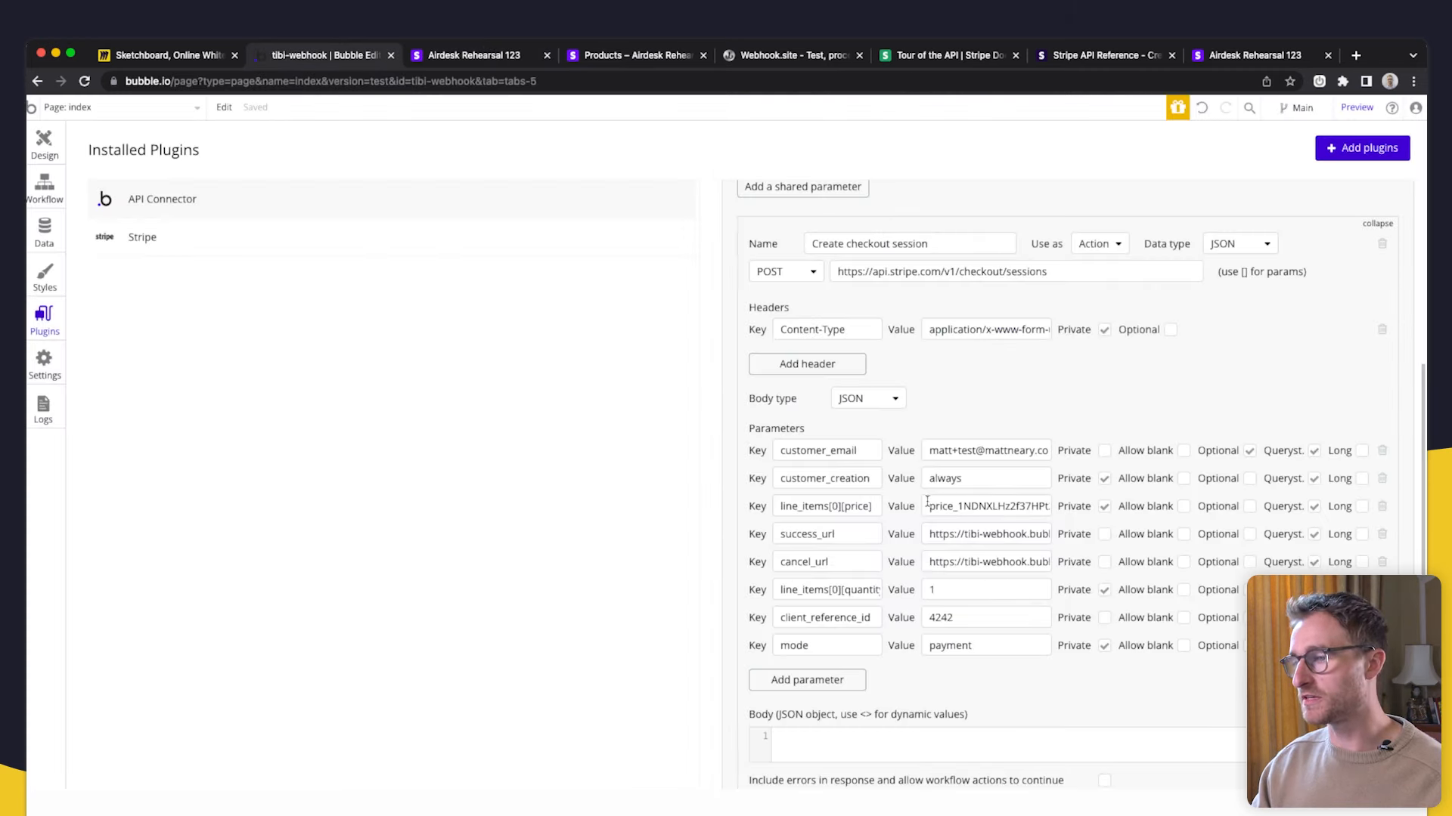
# - Select the price ID value in the line_items price parameter
pyautogui.moveTo(928, 505)
pyautogui.mouseDown()
pyautogui.moveTo(1068, 510)
pyautogui.moveTo(950, 508)
pyautogui.mouseUp()
pyautogui.doubleClick(974, 510)
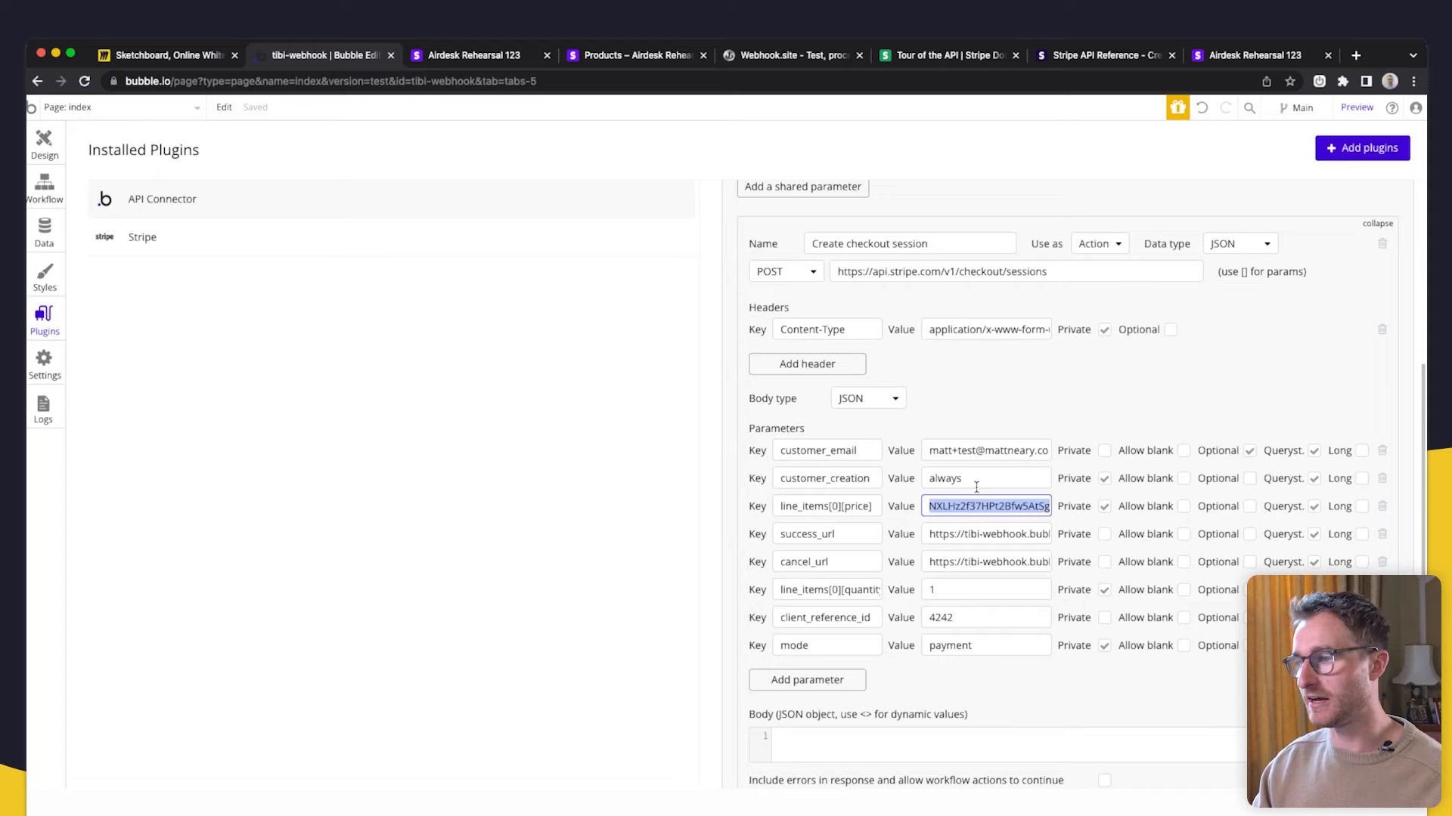
pyautogui.click(957, 482)
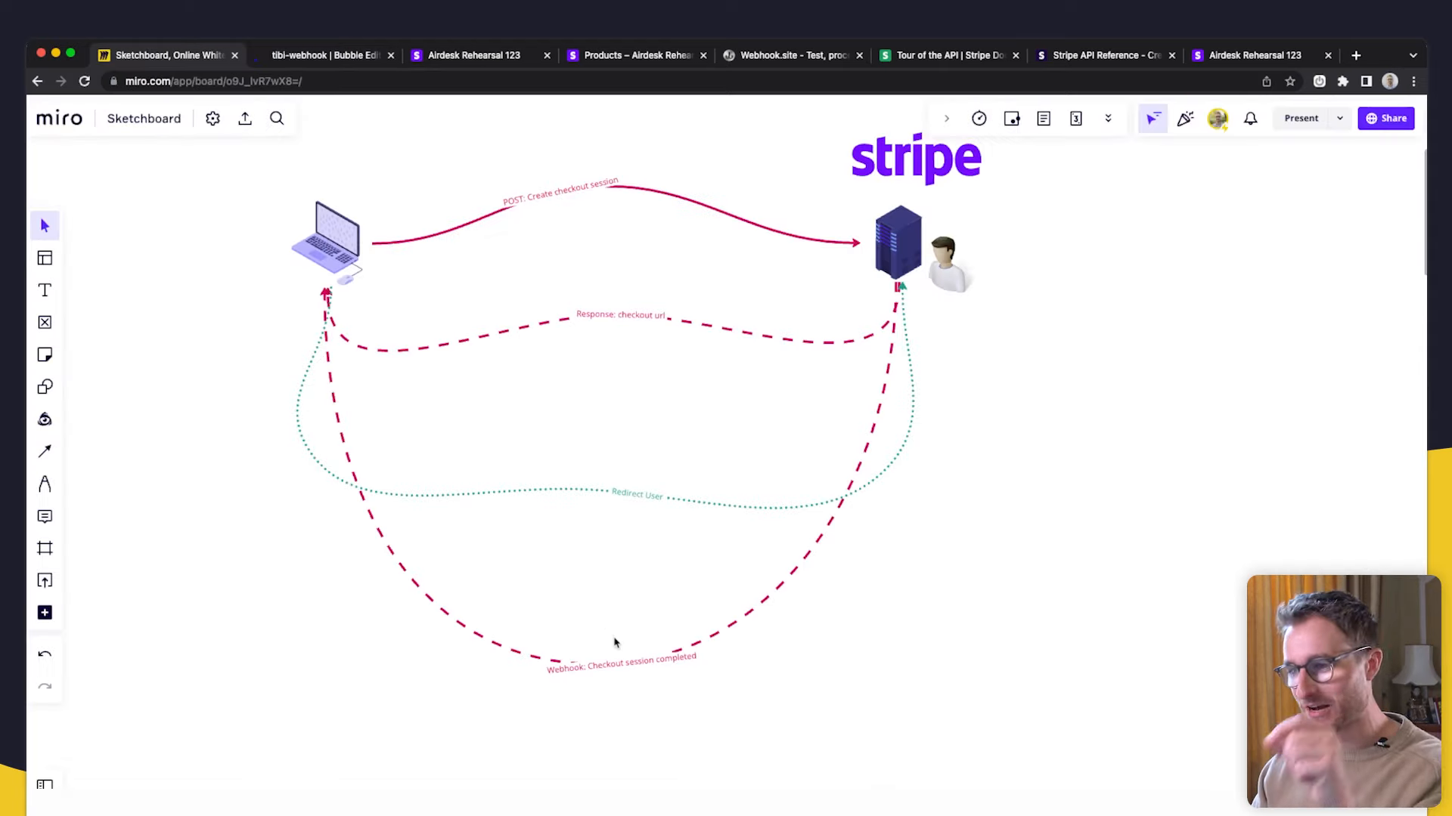
# - Review the $500.00 Lifetime Access checkout page, then bring up the Miro flow diagram
pyautogui.scroll(10, 682, 660)
pyautogui.scroll(-4, 682, 660)
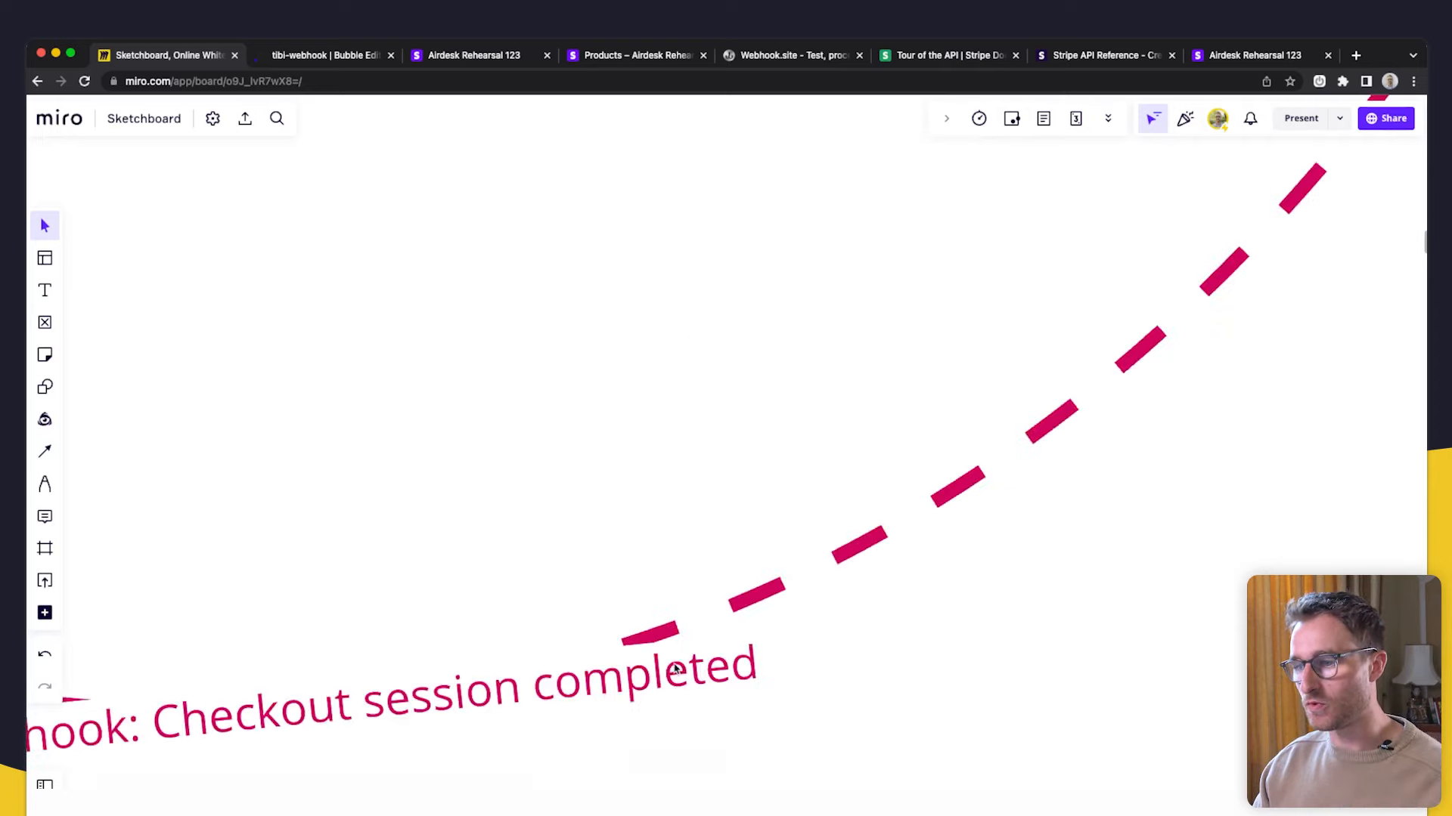
pyautogui.scroll(-5, 744, 588)
pyautogui.scroll(3, 726, 544)
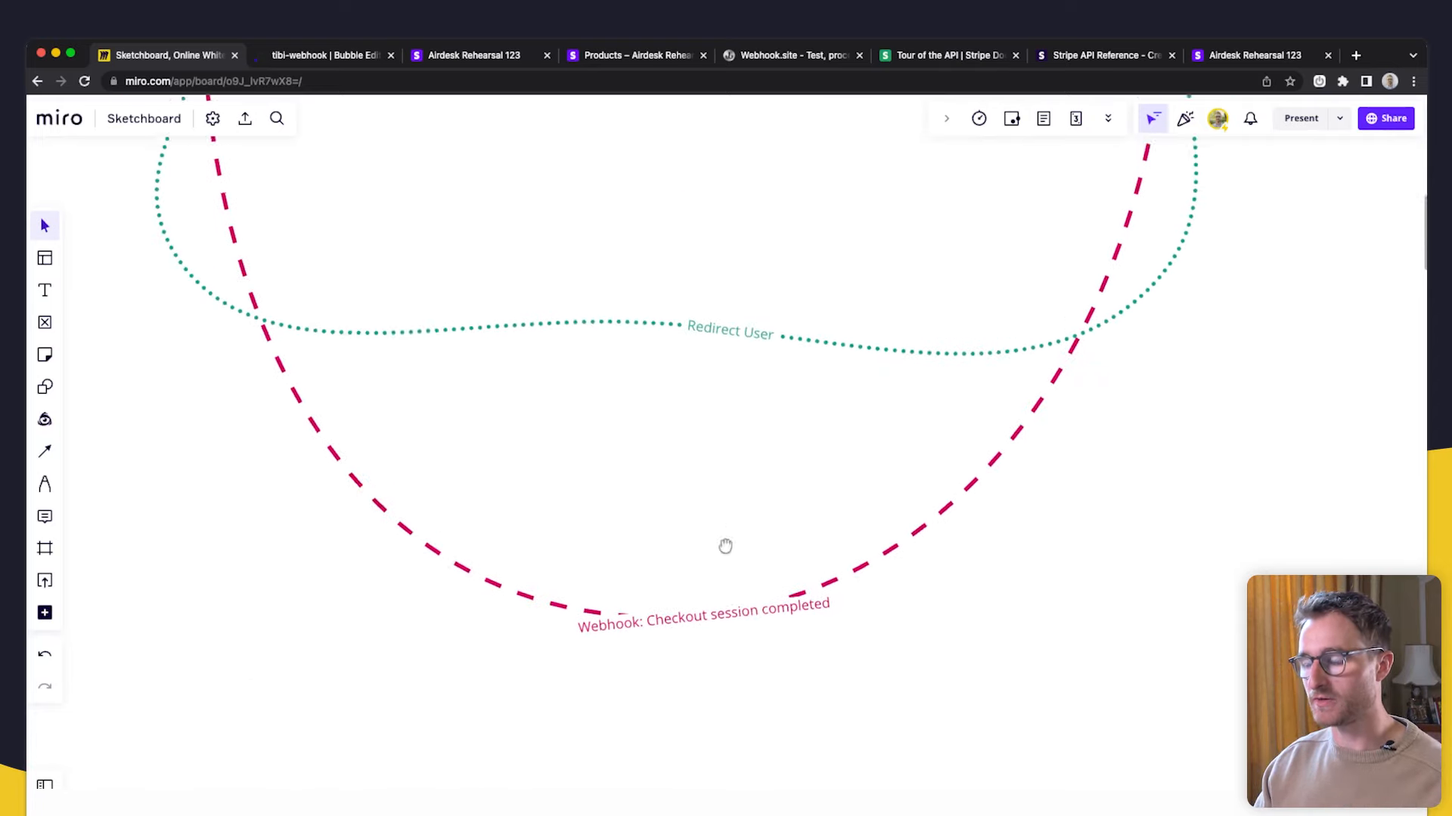
pyautogui.click(474, 64)
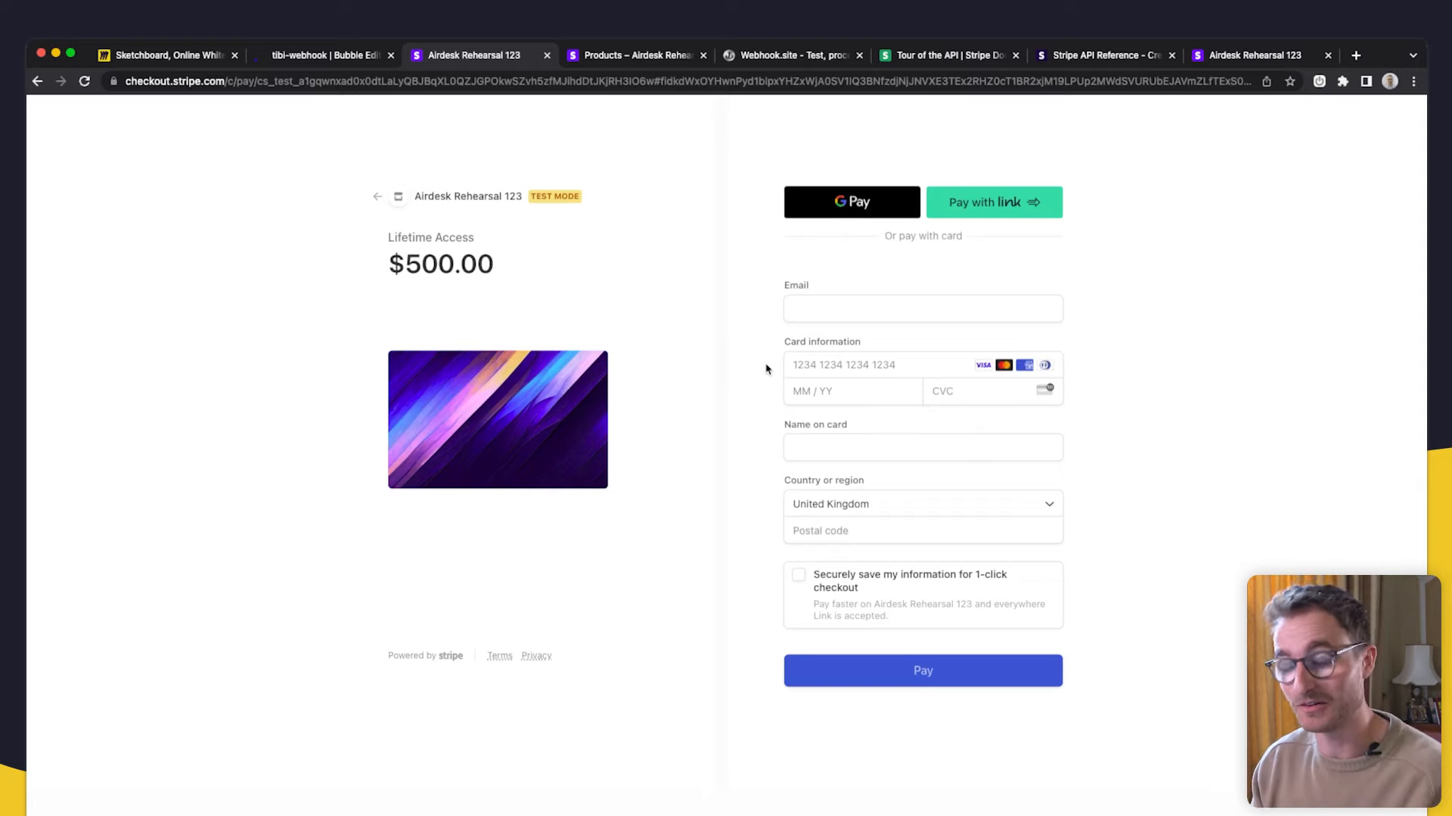
pyautogui.click(170, 56)
# - Reshape the dashed webhook connector to curve out right of the Stripe server
pyautogui.scroll(5, 1073, 370)
pyautogui.moveTo(1072, 370)
pyautogui.mouseDown()
pyautogui.moveTo(805, 551)
pyautogui.moveTo(872, 447)
pyautogui.mouseUp()
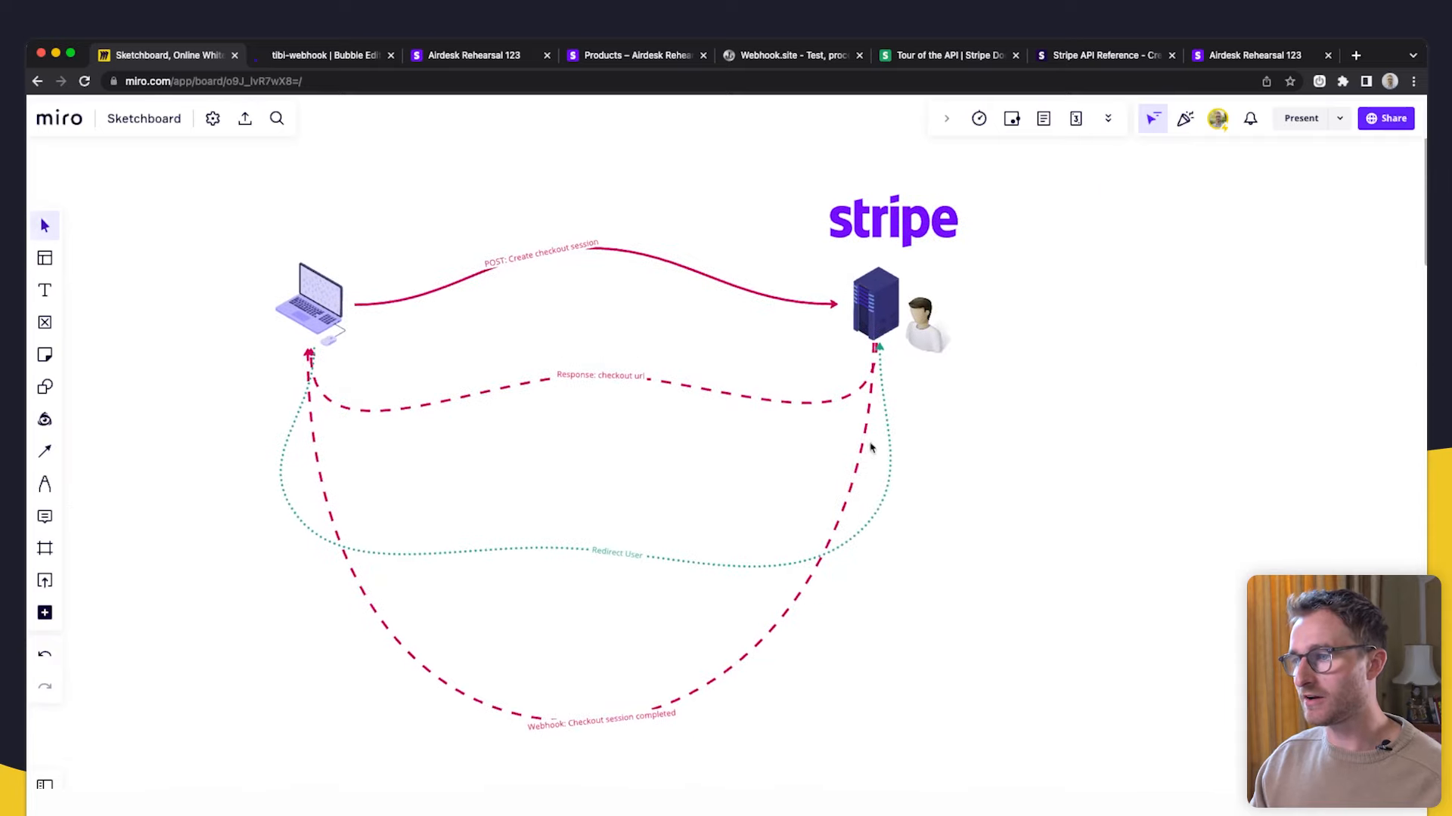
pyautogui.click(861, 443)
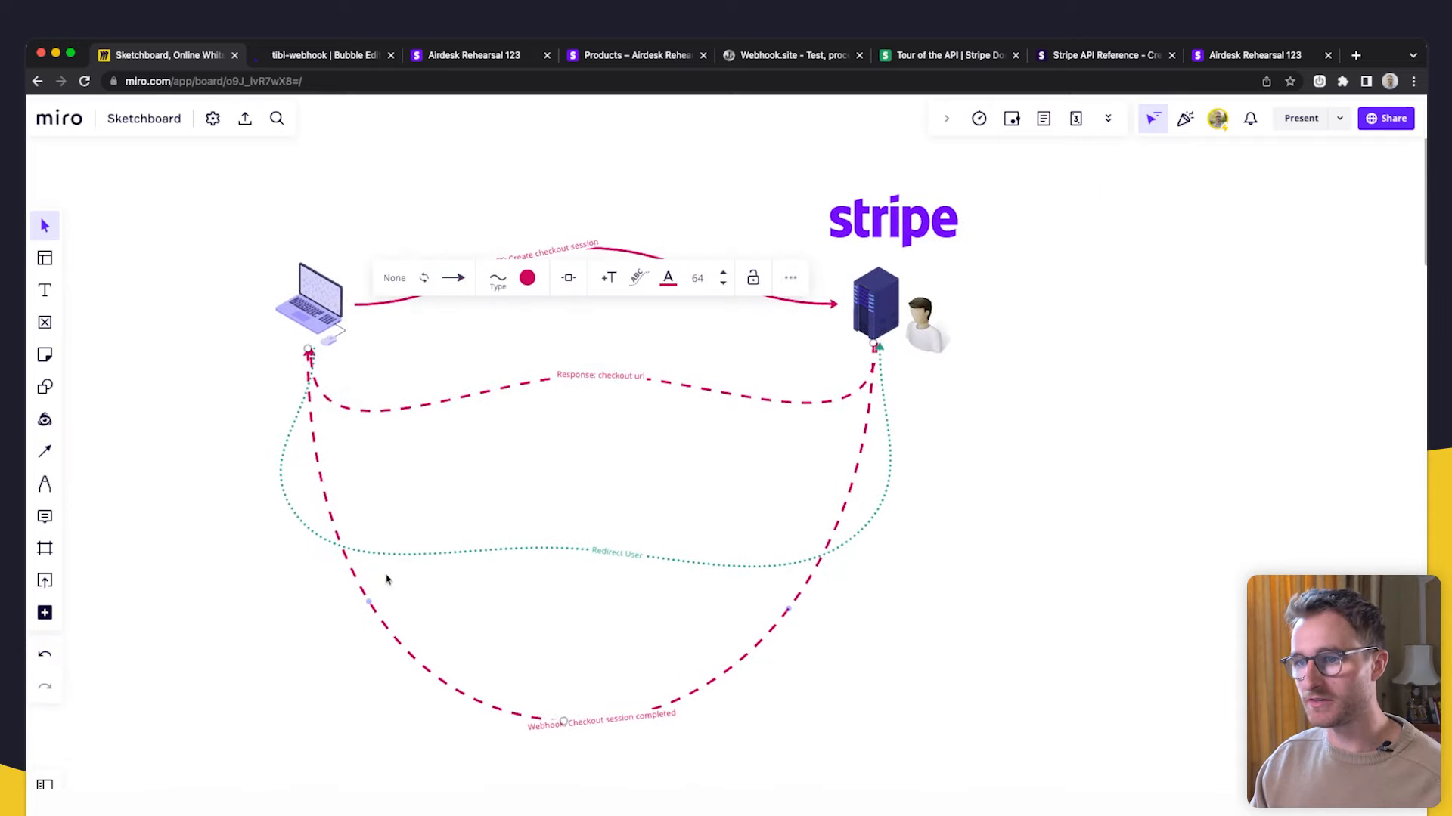
pyautogui.click(1114, 425)
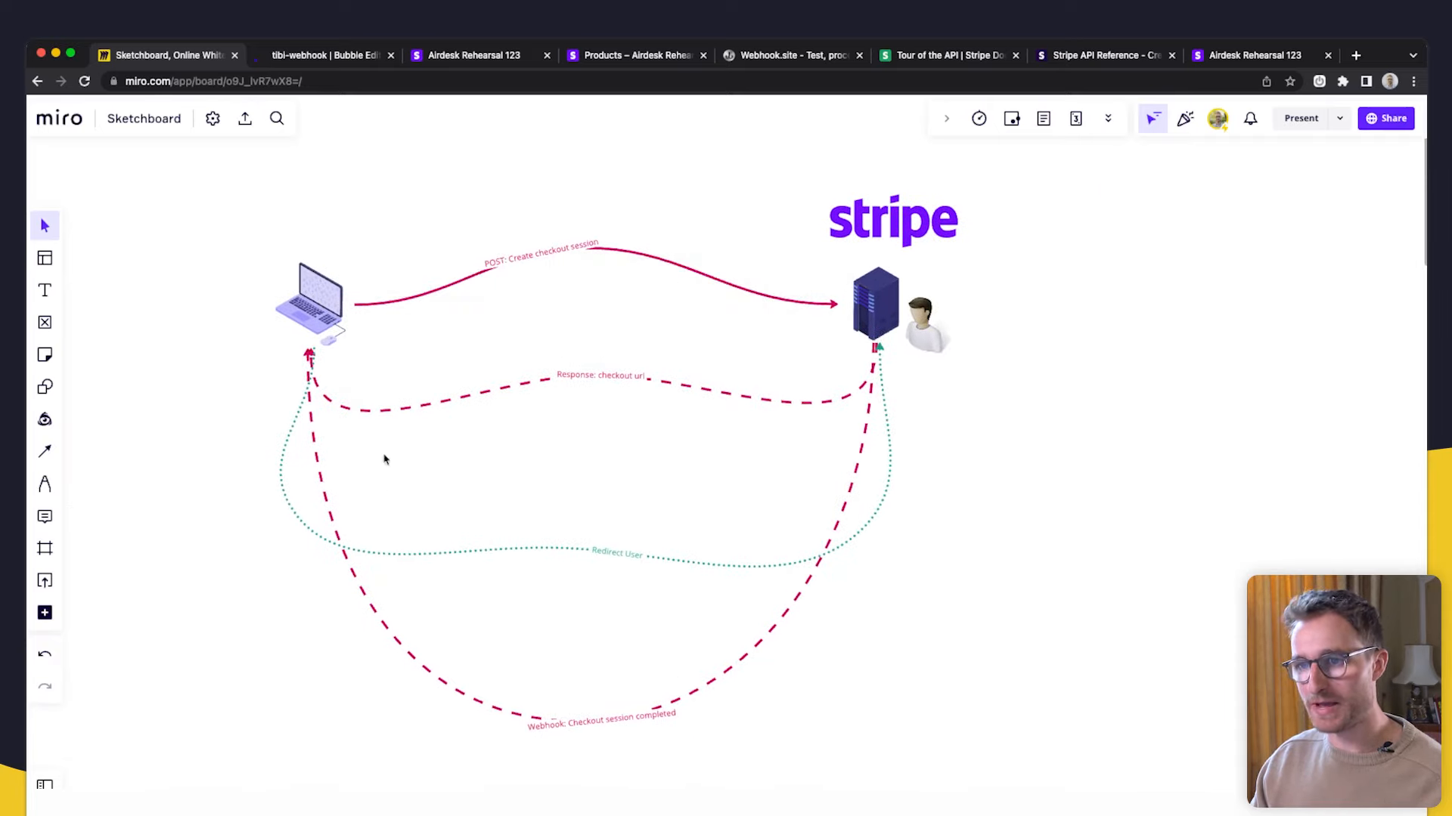
pyautogui.click(872, 388)
pyautogui.moveTo(874, 345)
pyautogui.mouseDown()
pyautogui.moveTo(926, 331)
pyautogui.moveTo(865, 334)
pyautogui.mouseUp()
pyautogui.click(1010, 375)
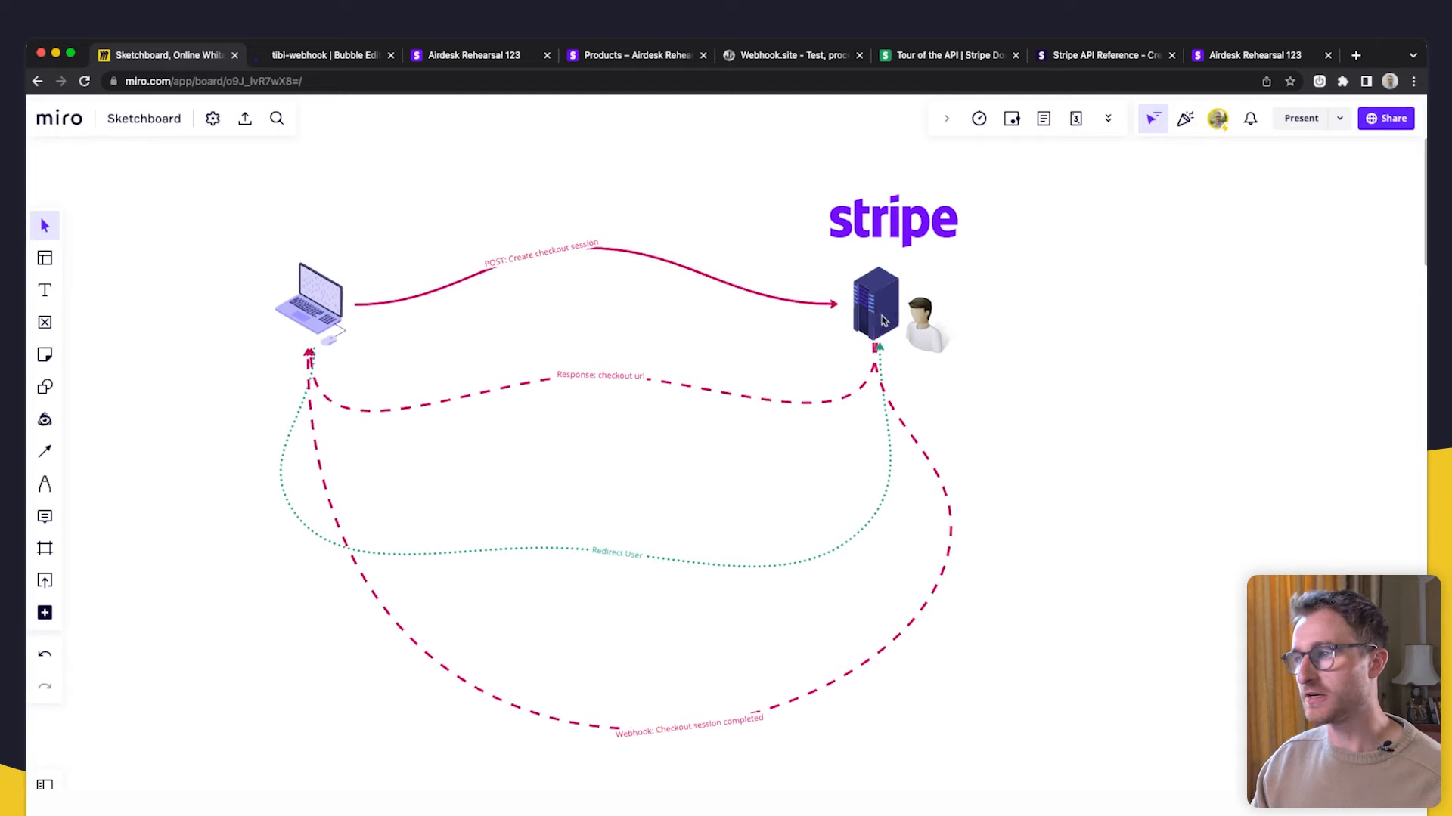
# - Go back to the Lifetime Access product page in Stripe
pyautogui.scroll(3, 881, 320)
pyautogui.scroll(-5, 883, 321)
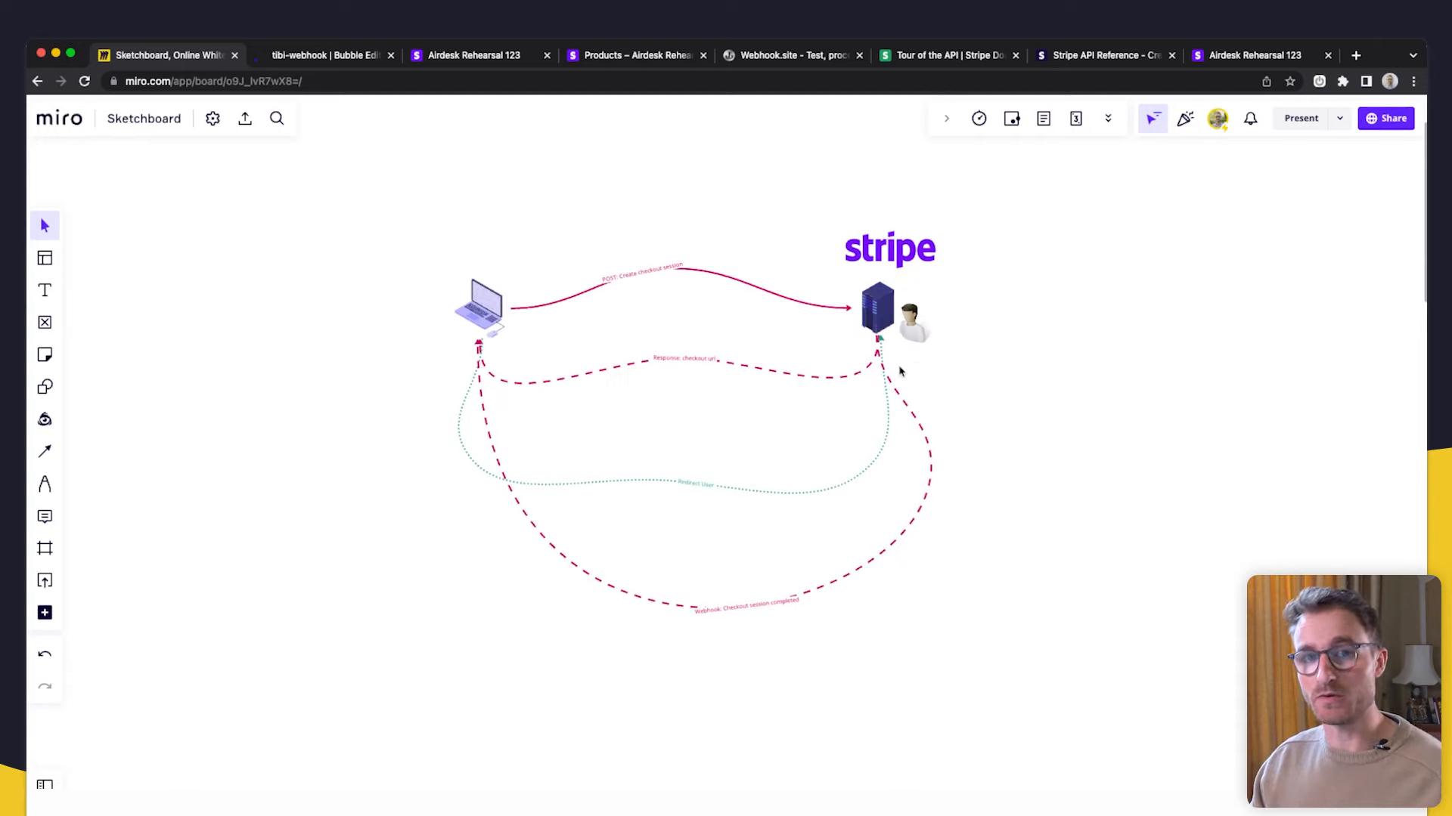
pyautogui.scroll(2, 896, 360)
pyautogui.click(618, 59)
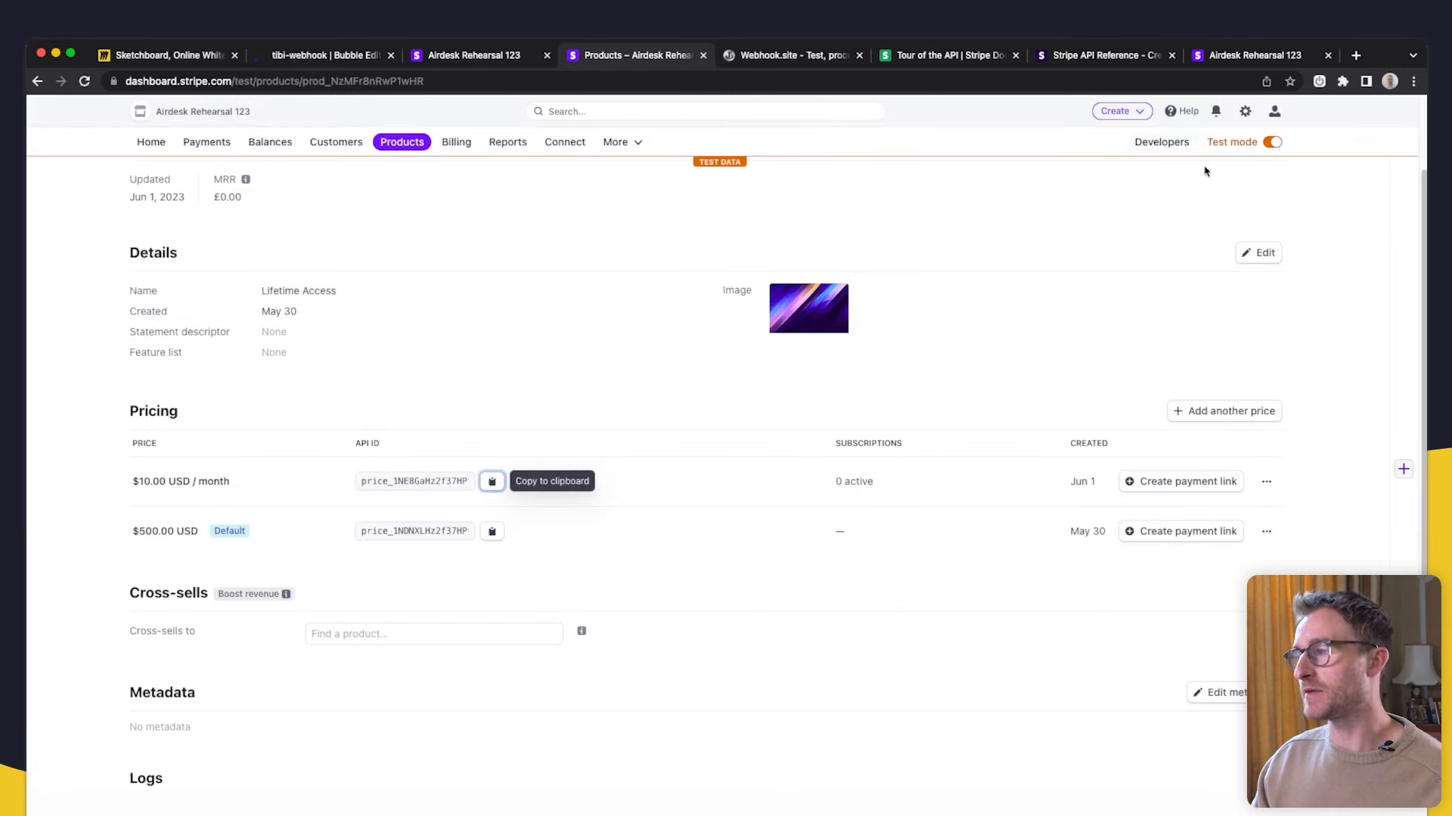
# - Under Developers > Webhooks, start adding an endpoint and focus the Endpoint URL field
pyautogui.click(1144, 144)
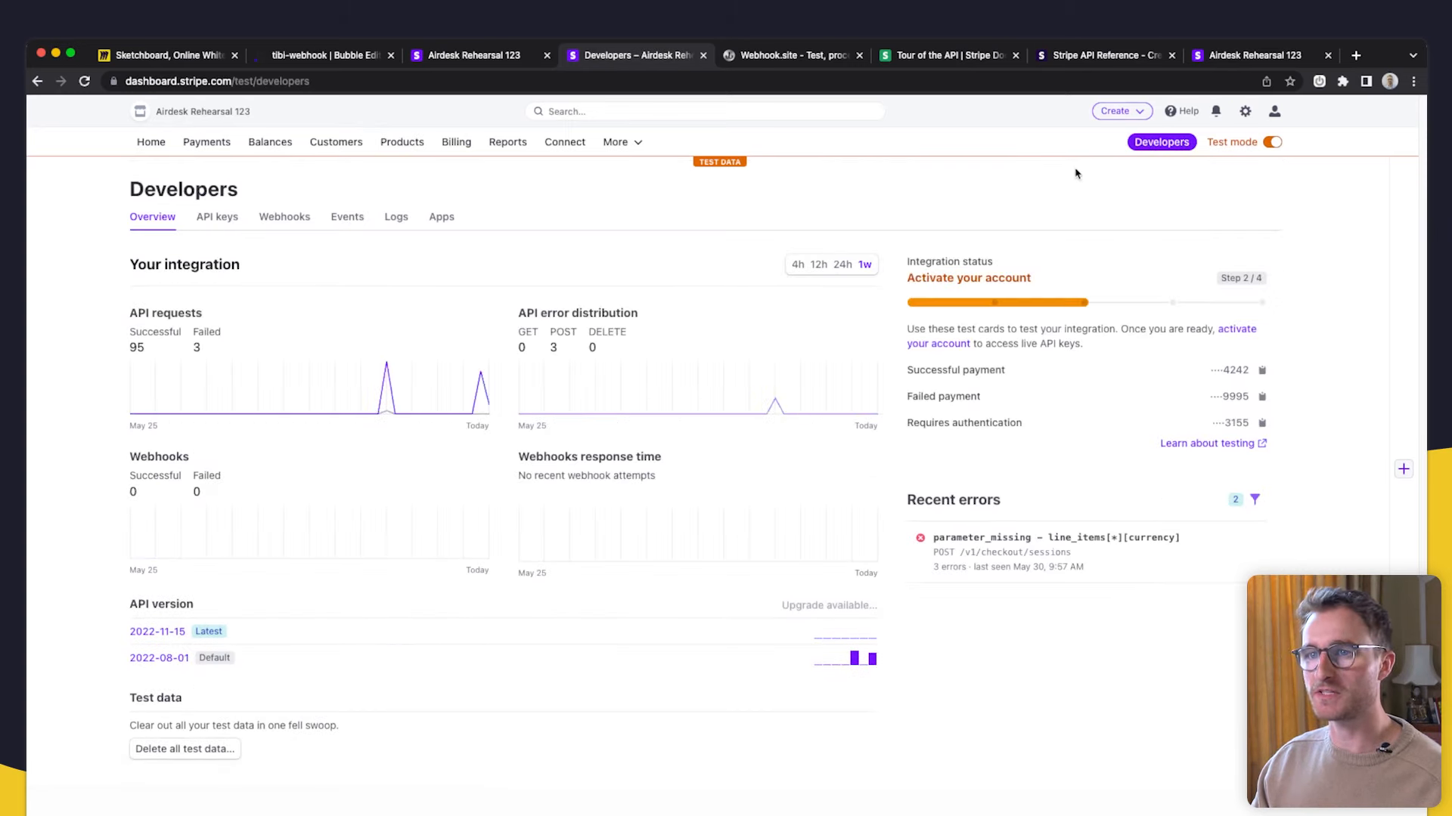
pyautogui.click(286, 218)
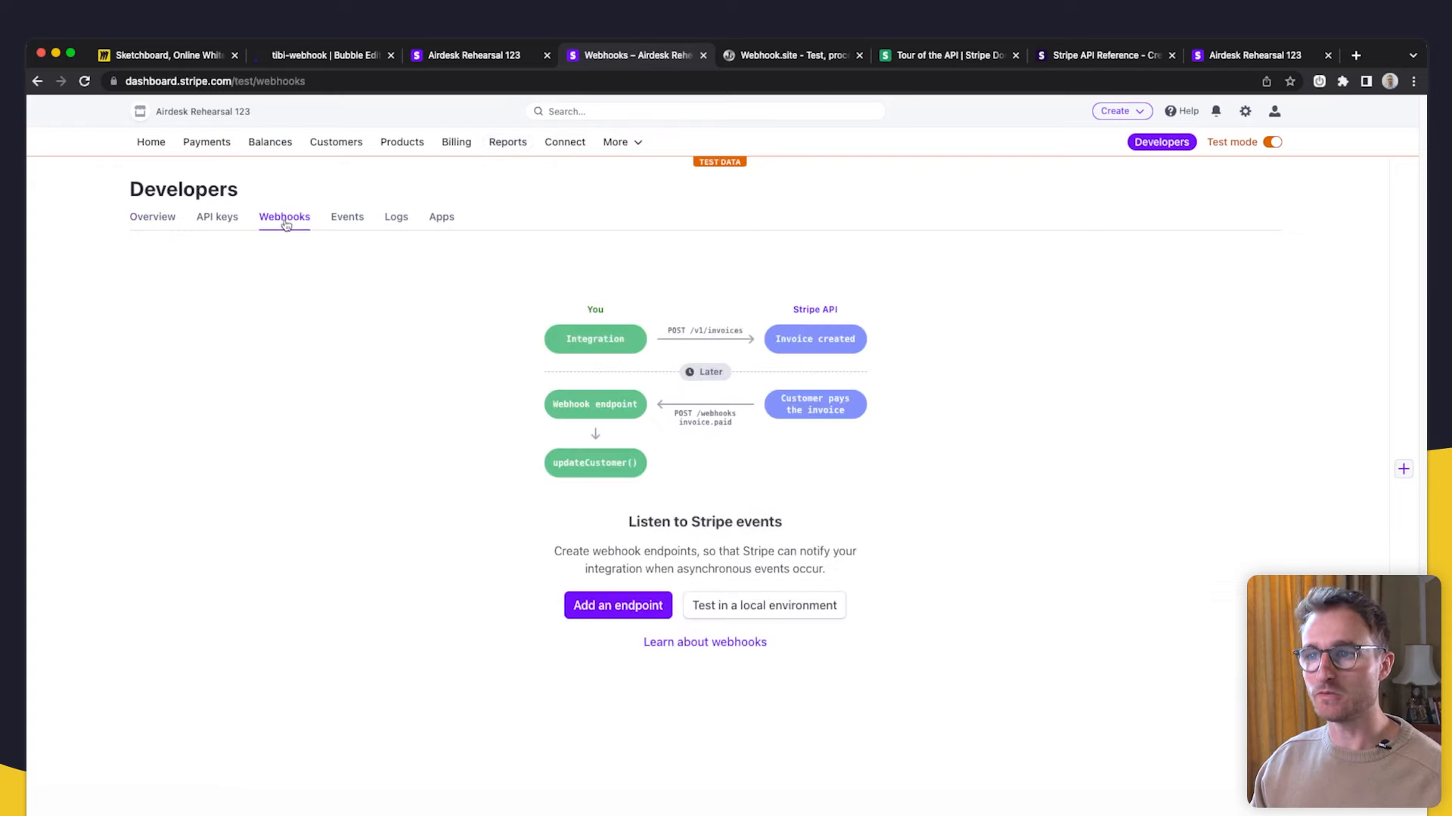
pyautogui.click(629, 608)
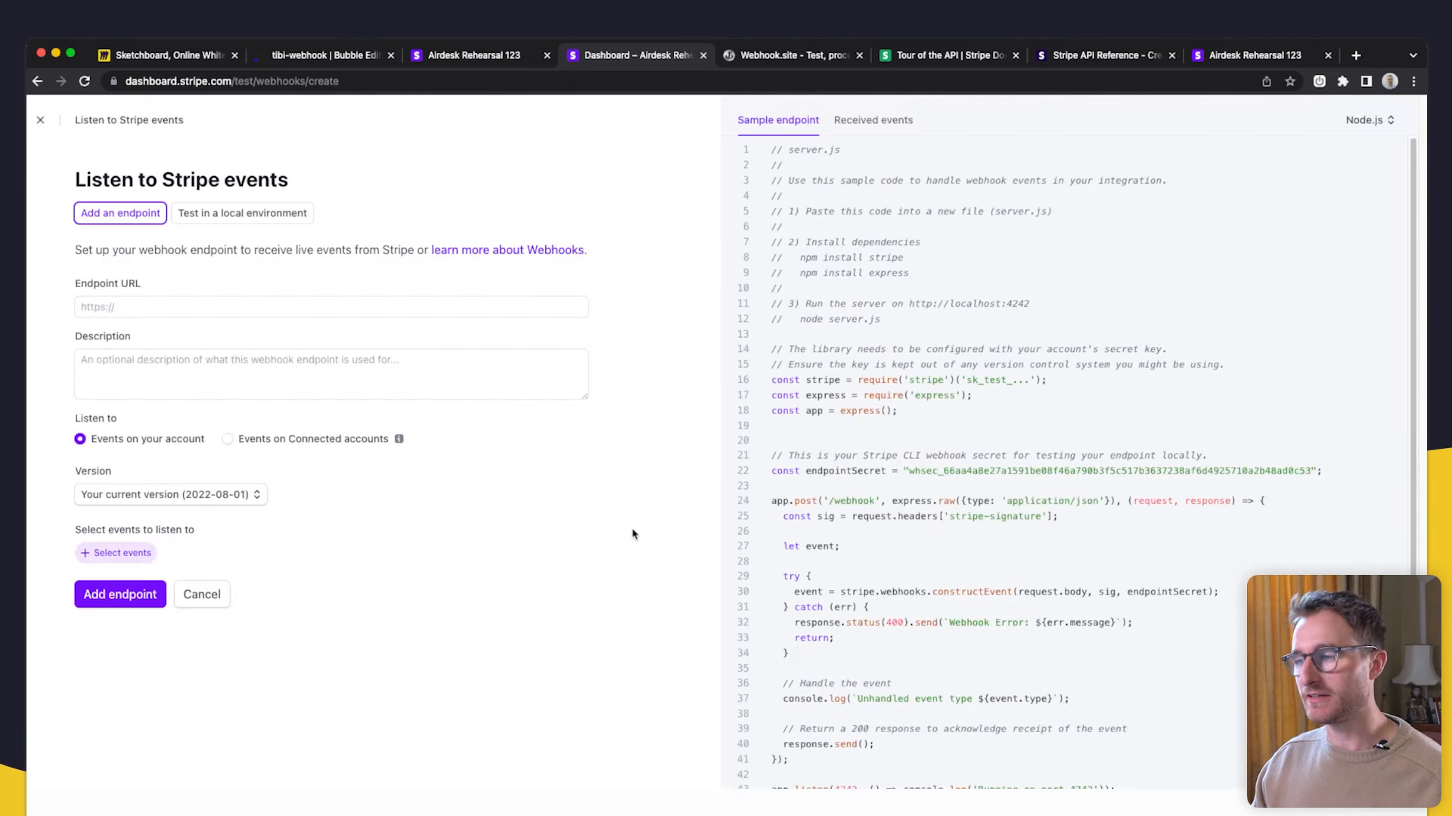
pyautogui.click(180, 306)
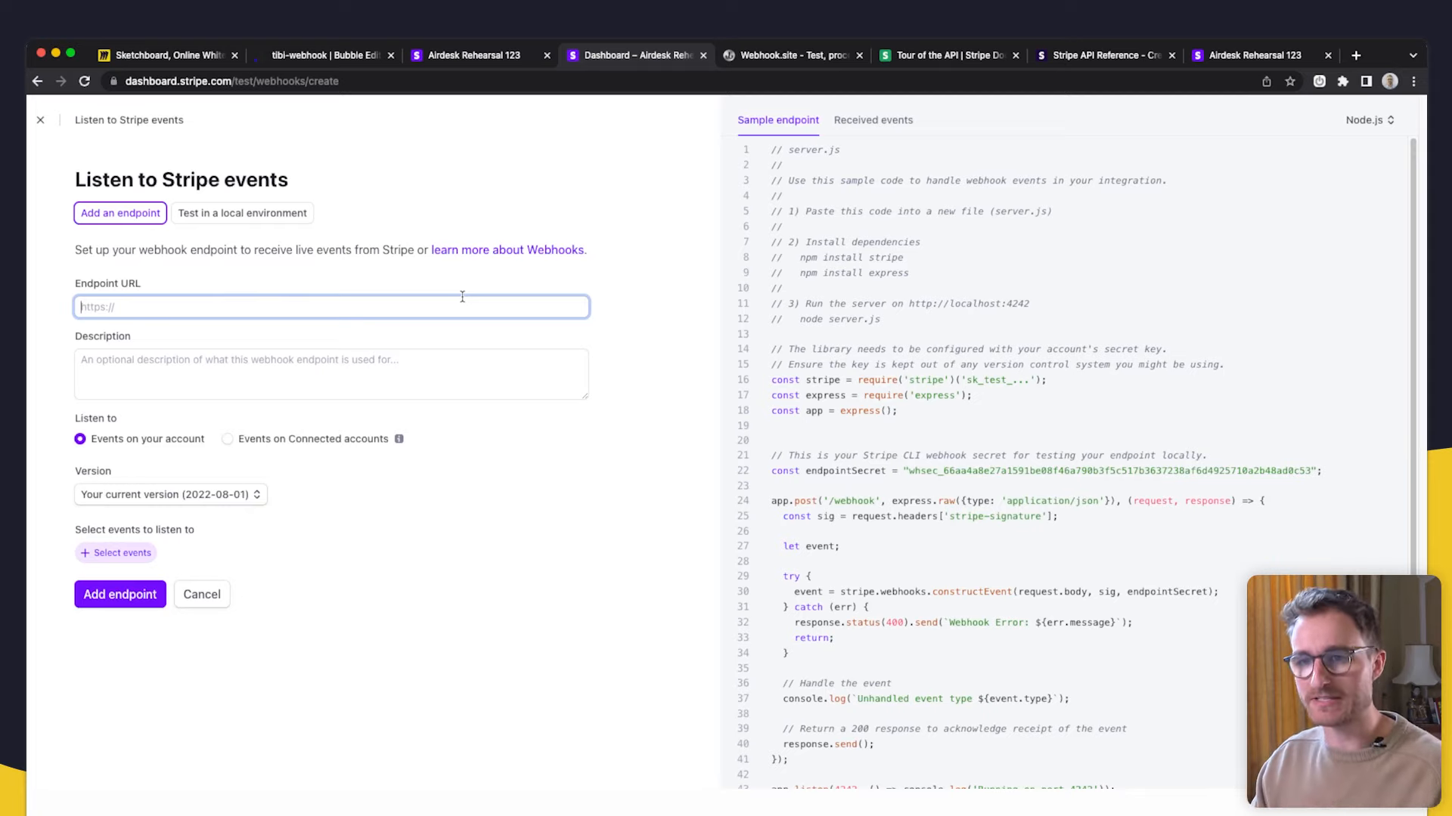
# - Add a 'Webhook.site' text label just above the laptop in the Miro diagram
pyautogui.click(794, 55)
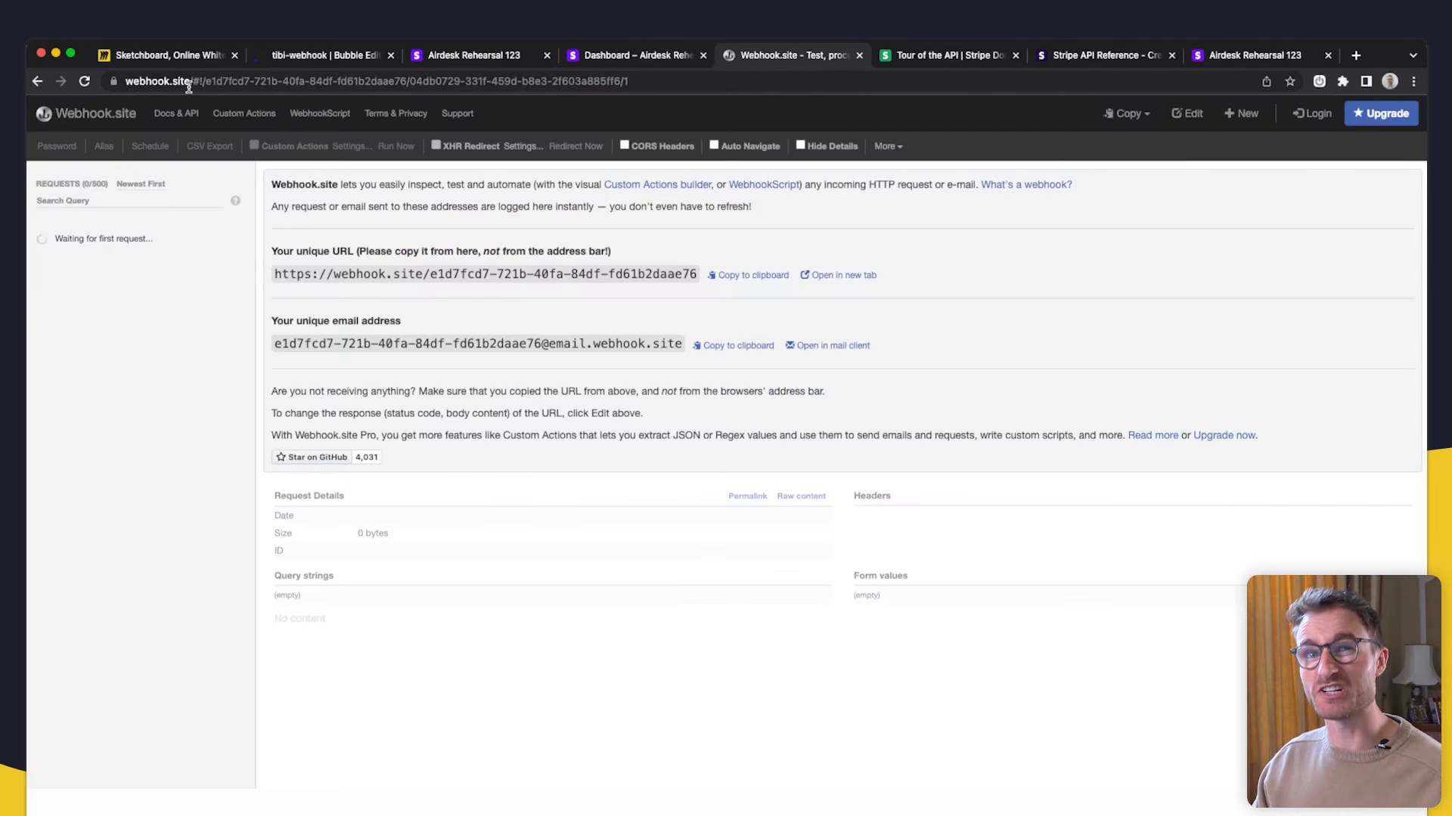
pyautogui.click(182, 55)
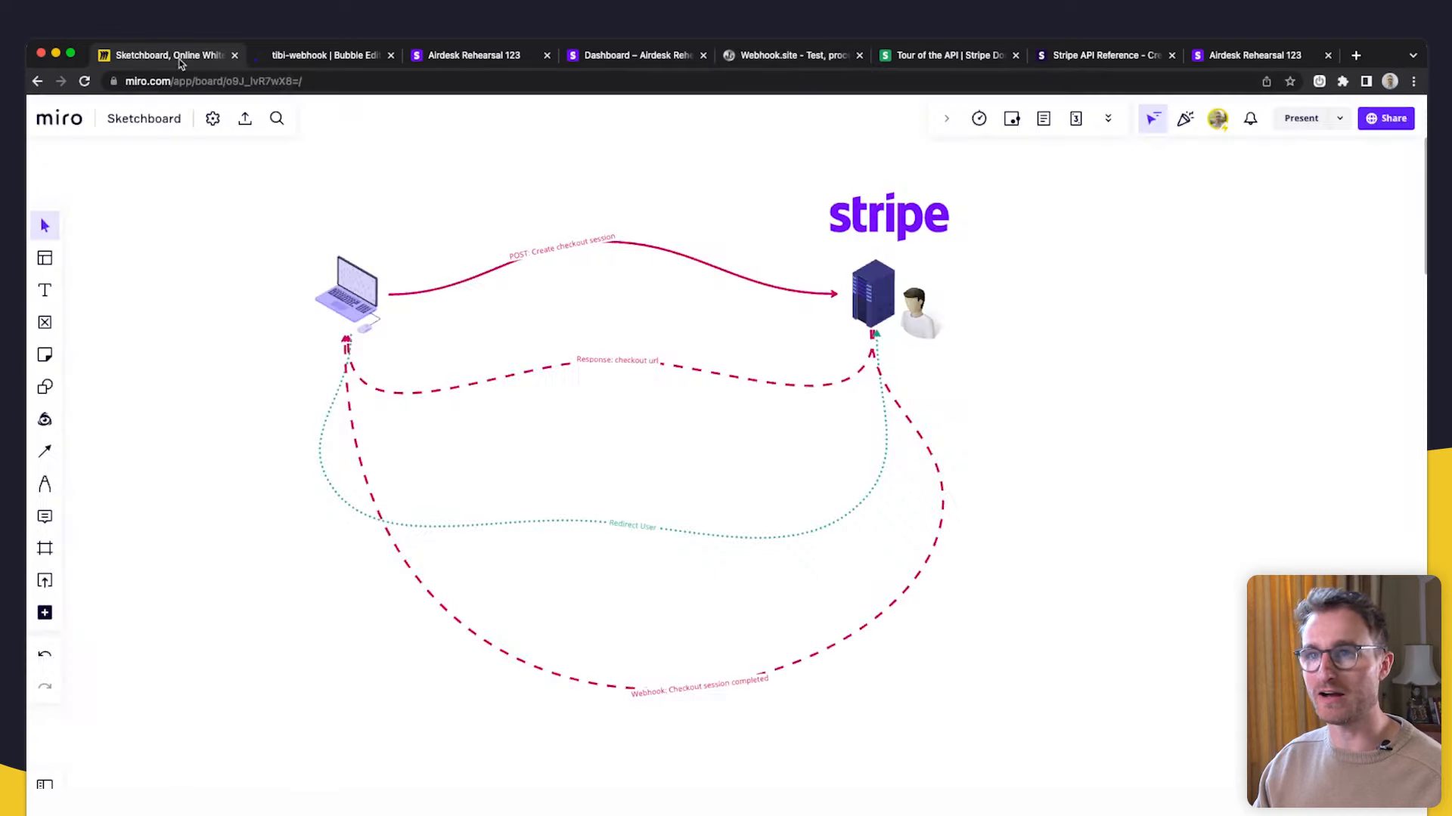
pyautogui.hscroll(-3, 463, 406)
pyautogui.click(44, 290)
pyautogui.click(376, 221)
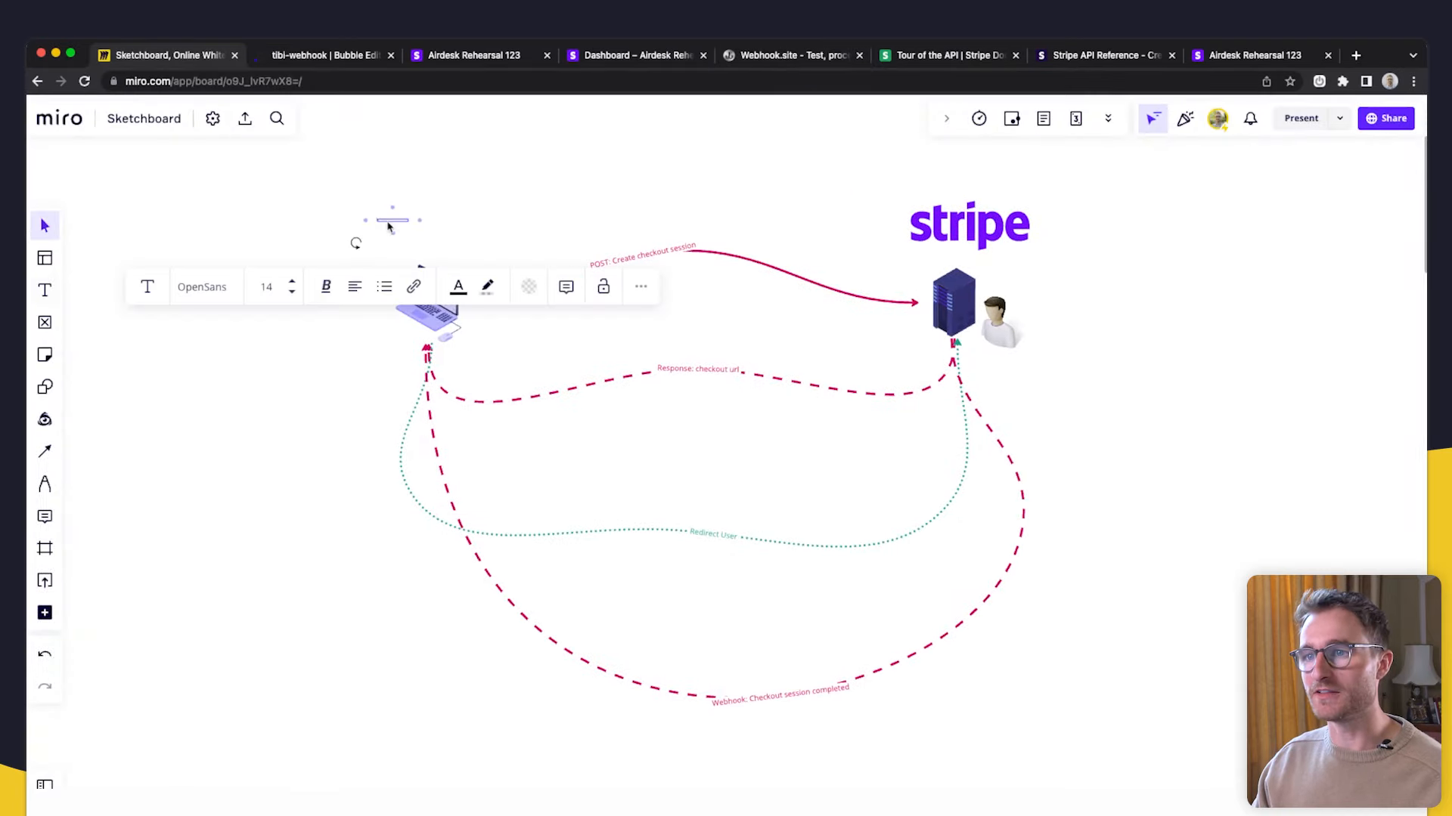
pyautogui.write('Webhook.site')
pyautogui.click(389, 244)
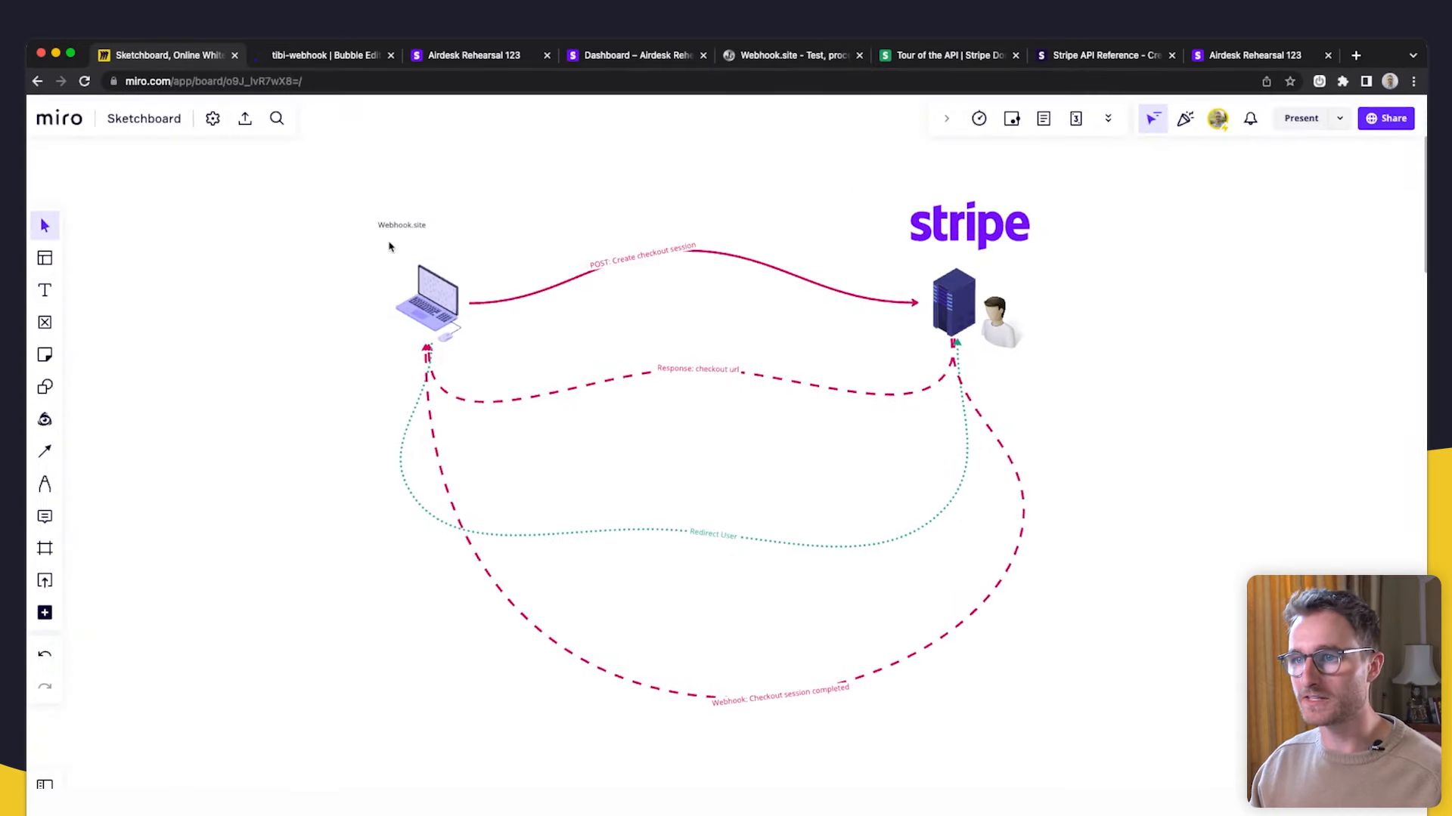
pyautogui.moveTo(415, 224); pyautogui.dragTo(438, 250)
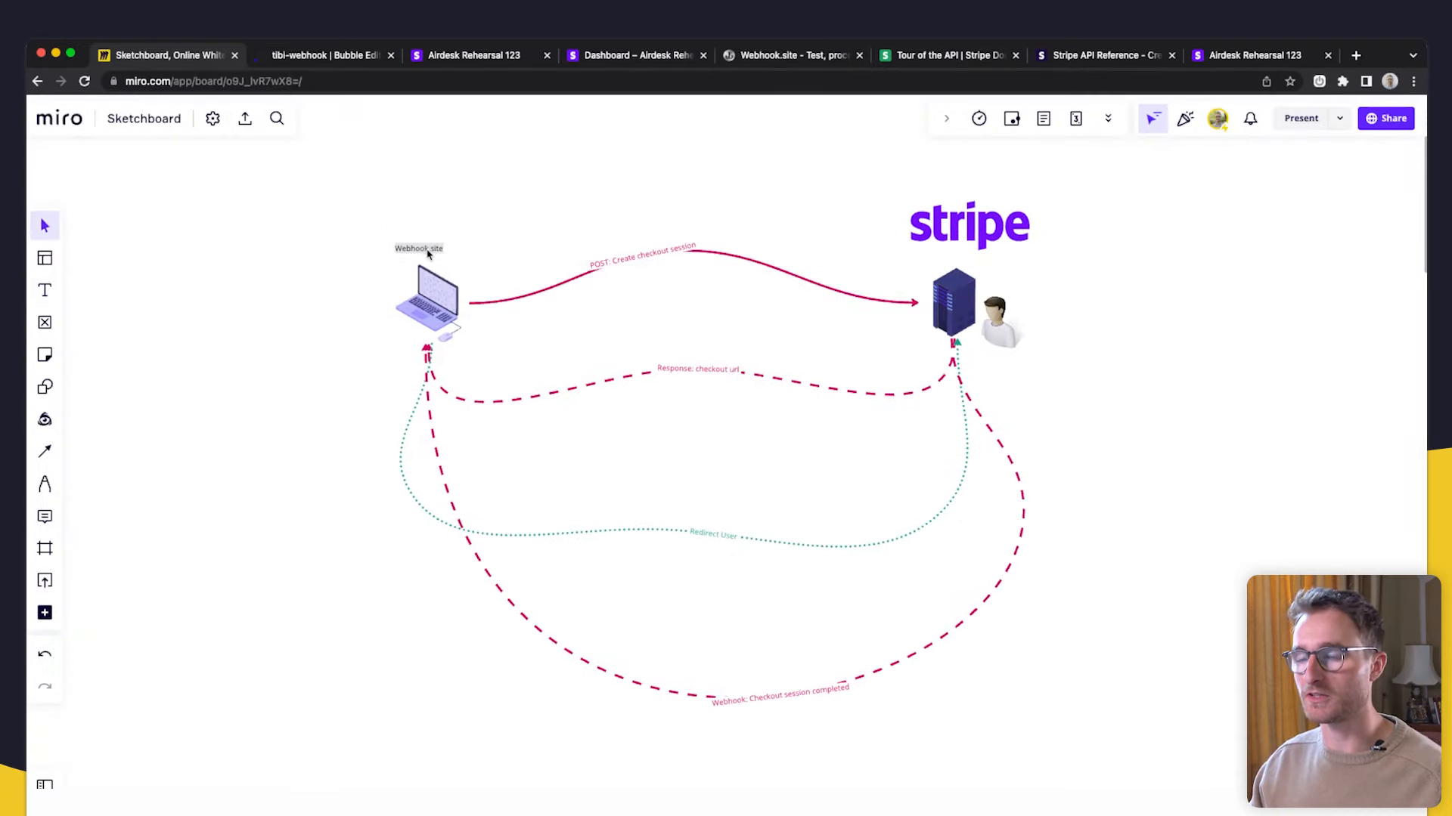
pyautogui.click(386, 314)
pyautogui.scroll(2, 445, 266)
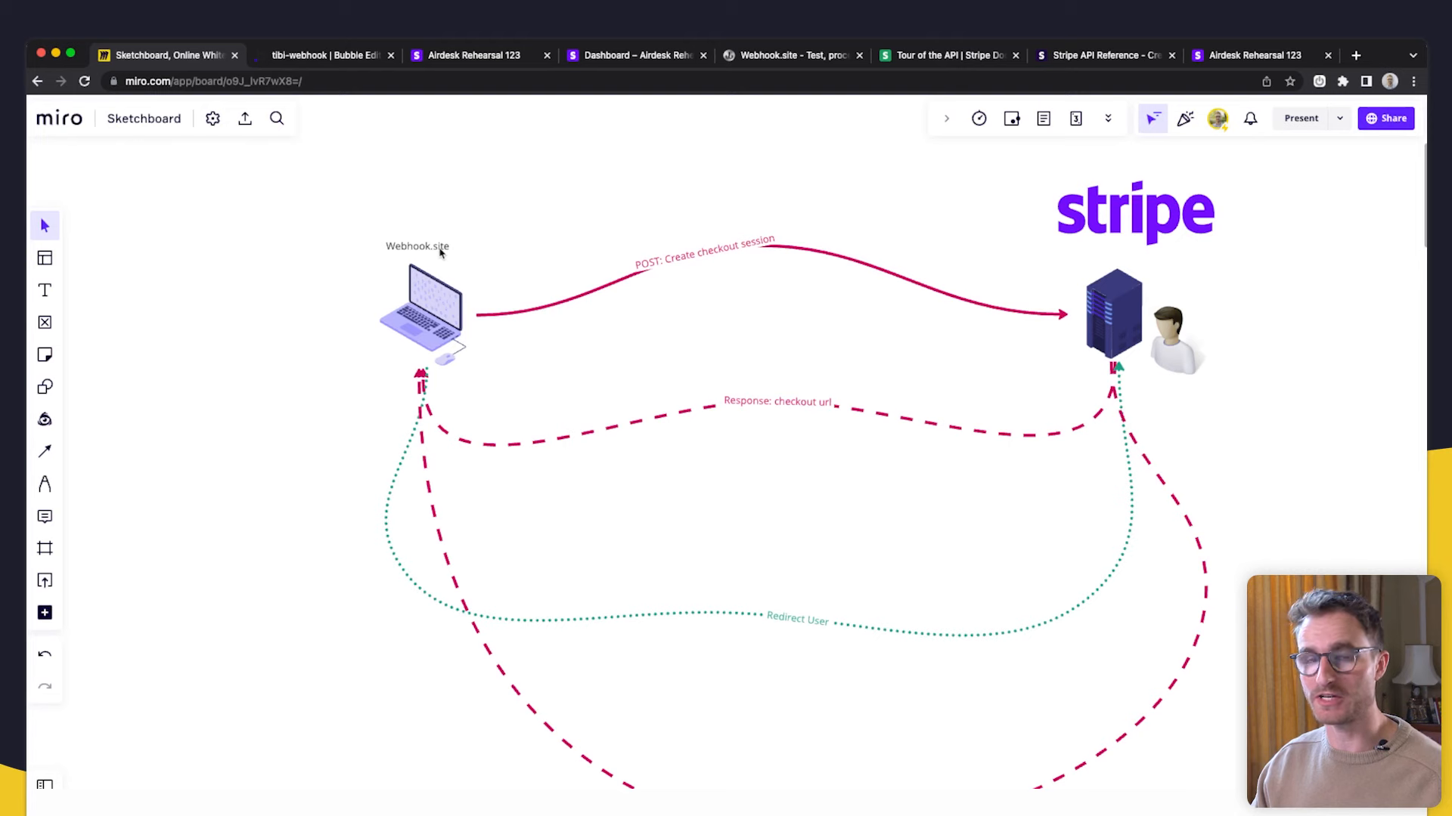
# - Copy Webhook.site's unique URL to the clipboard
pyautogui.click(771, 59)
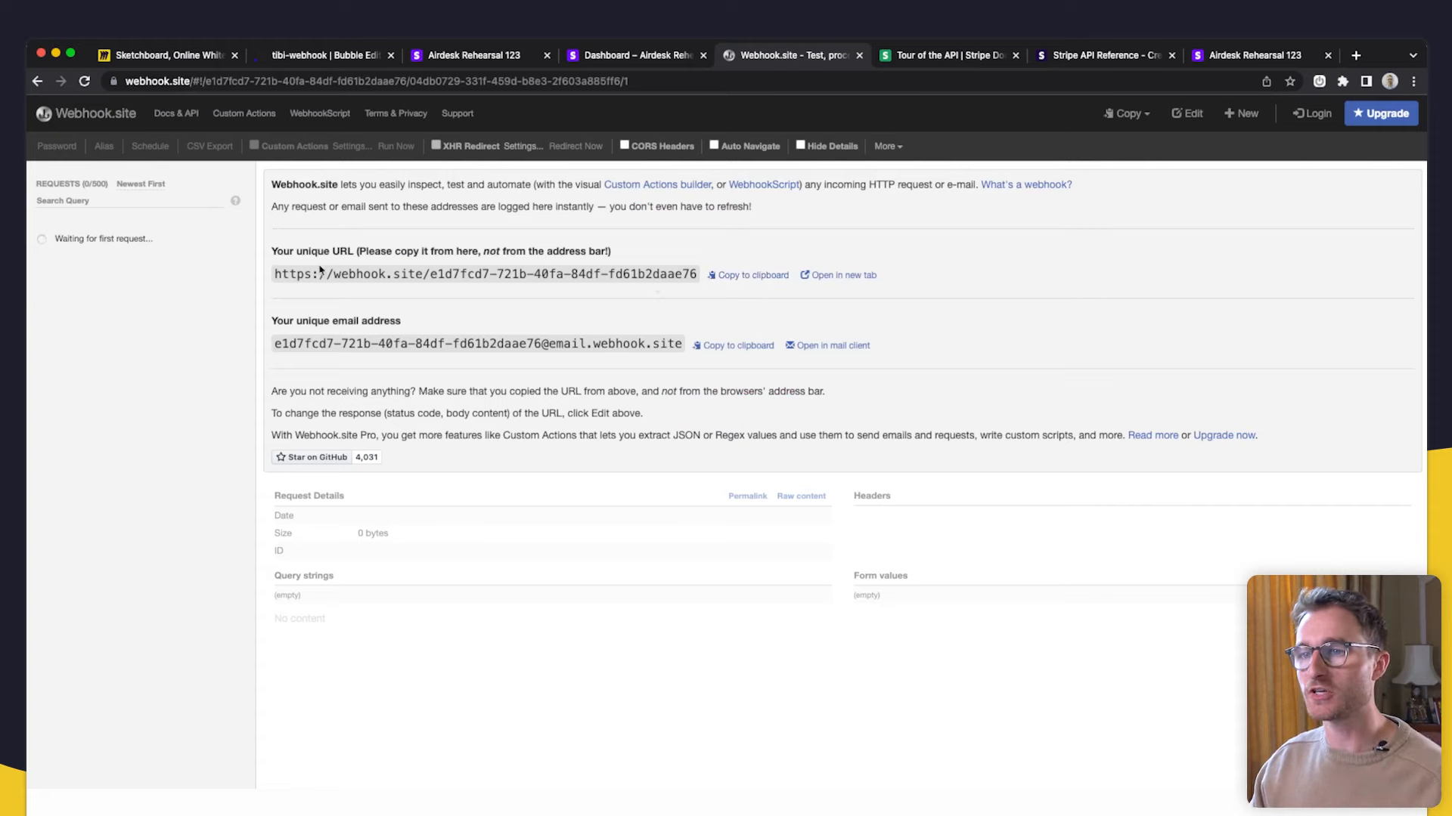
pyautogui.click(738, 283)
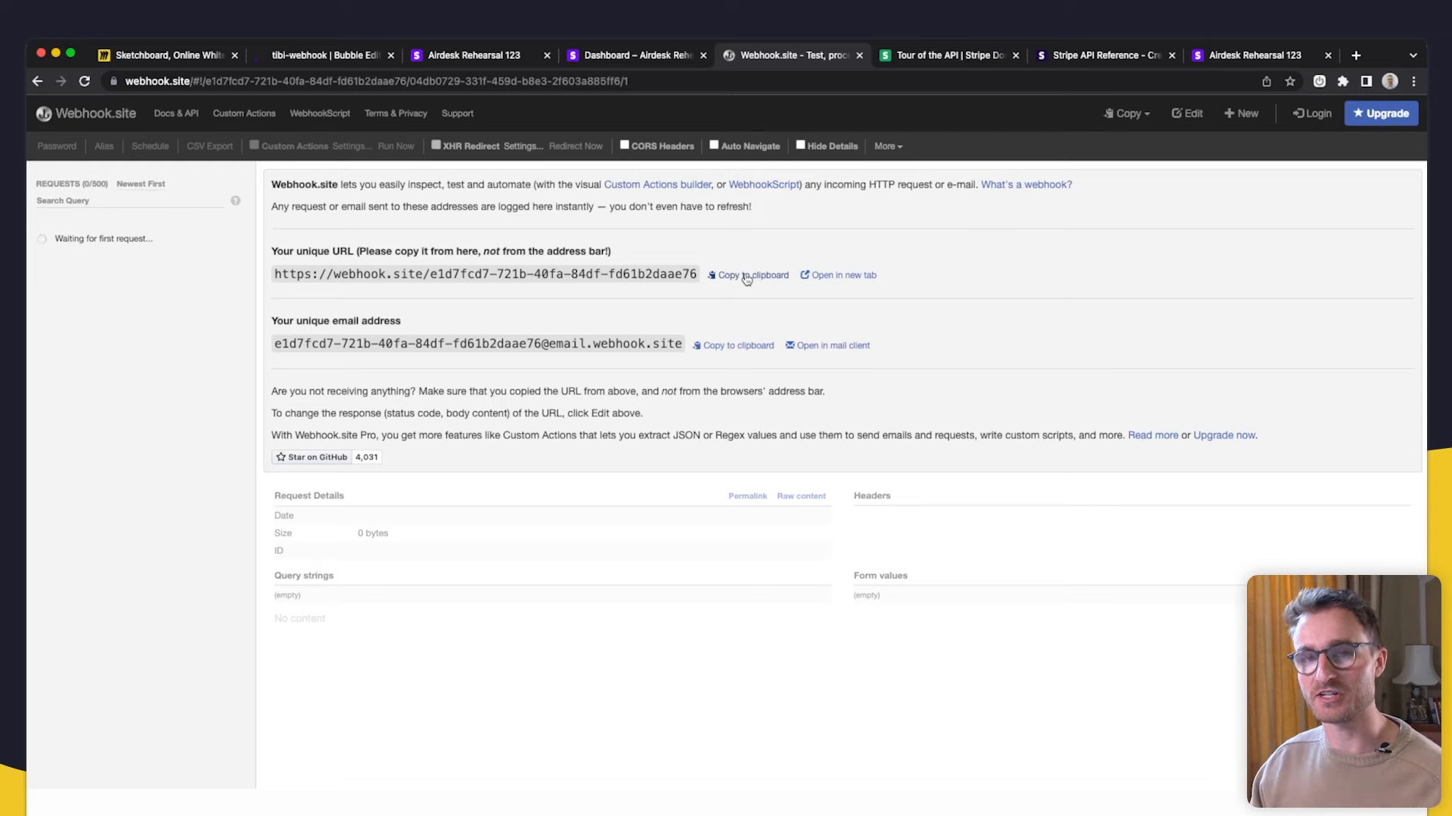
pyautogui.click(750, 281)
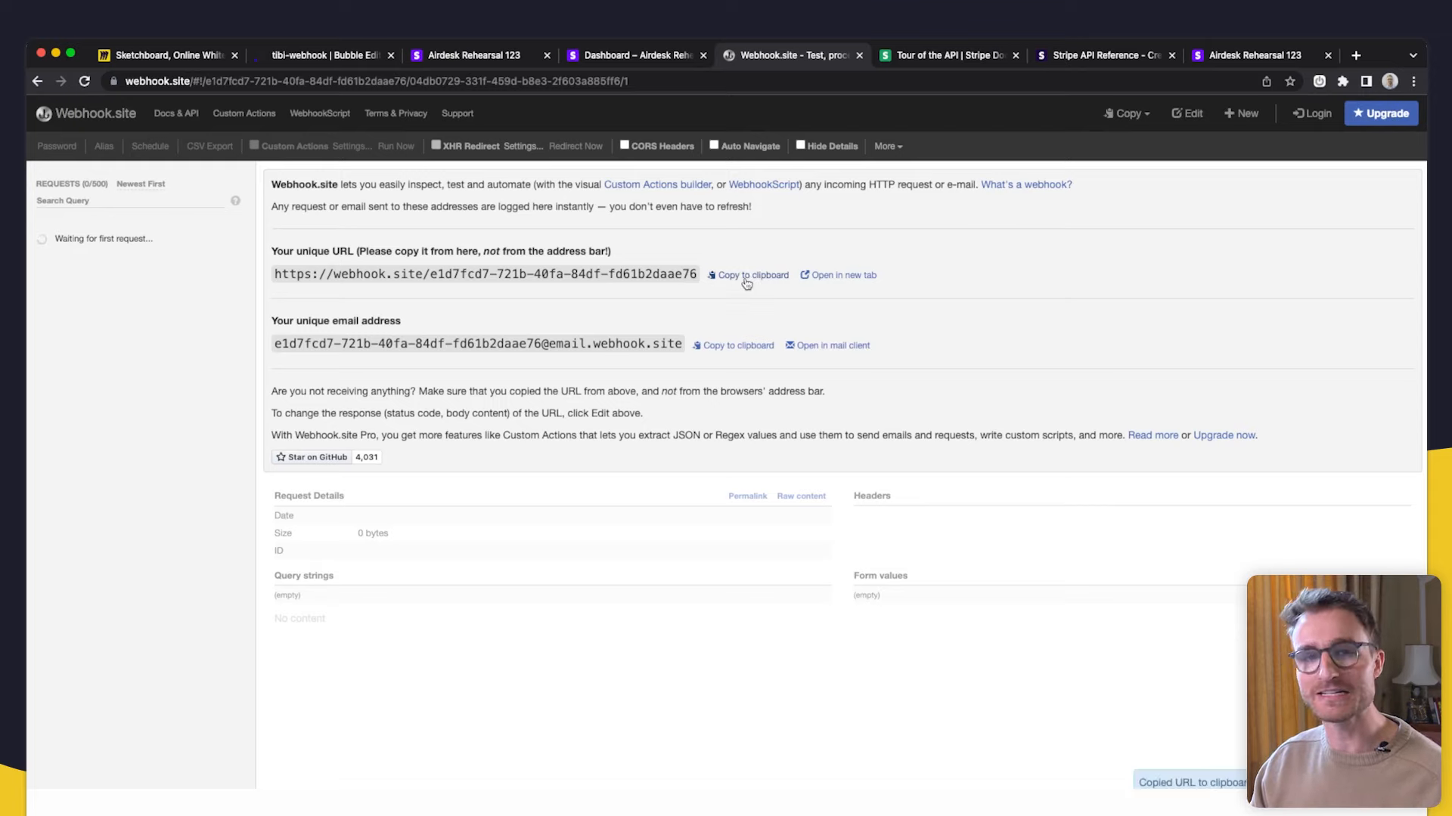
pyautogui.click(142, 53)
# - Pan across the flow diagrams and nudge the gift icon up and right
pyautogui.scroll(-5, 399, 453)
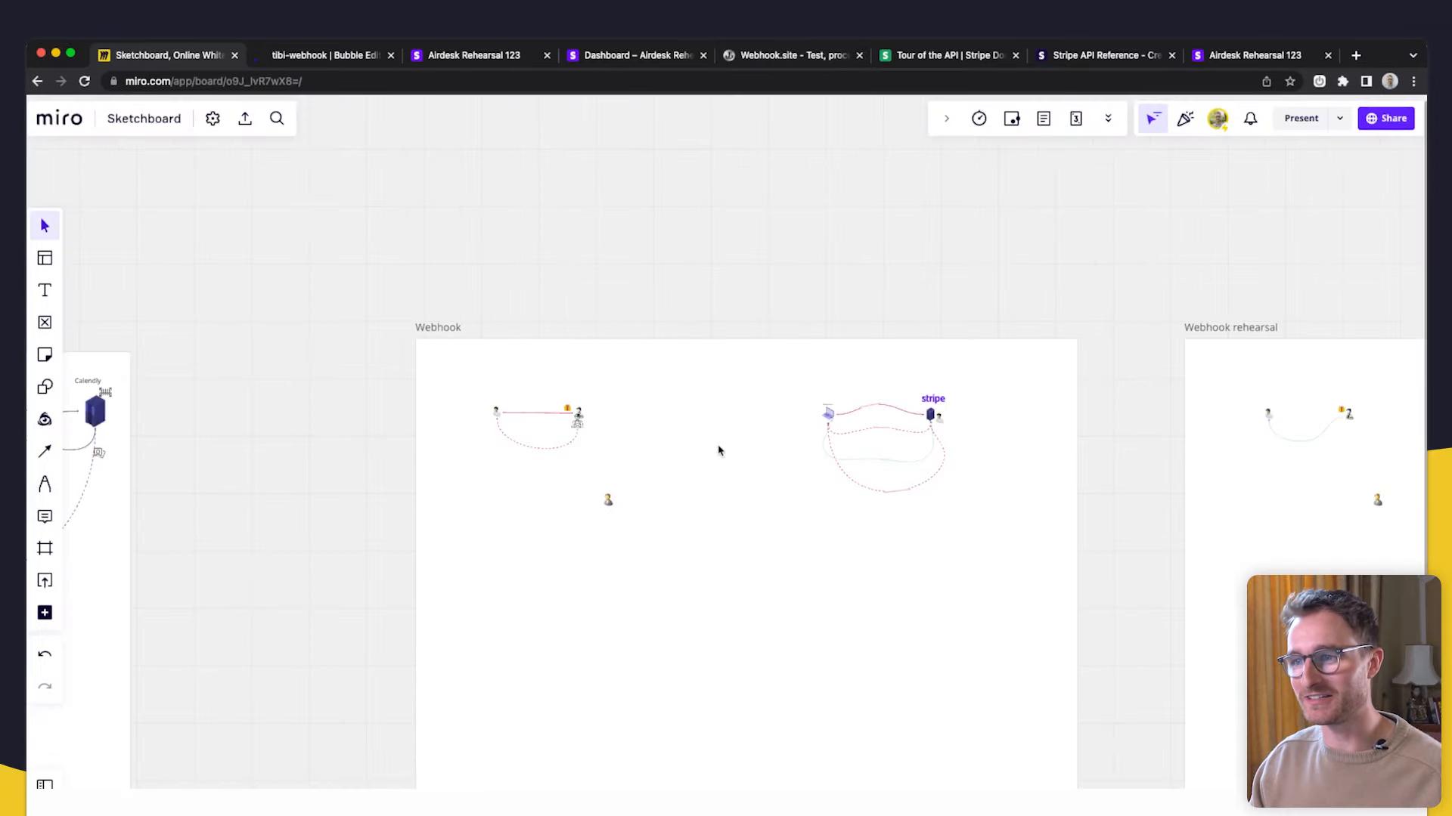
pyautogui.scroll(10, 563, 438)
pyautogui.moveTo(590, 466); pyautogui.dragTo(782, 534)
pyautogui.scroll(-5, 875, 402)
pyautogui.scroll(5, 925, 395)
pyautogui.moveTo(856, 300); pyautogui.dragTo(876, 286)
pyautogui.moveTo(966, 400); pyautogui.dragTo(956, 406)
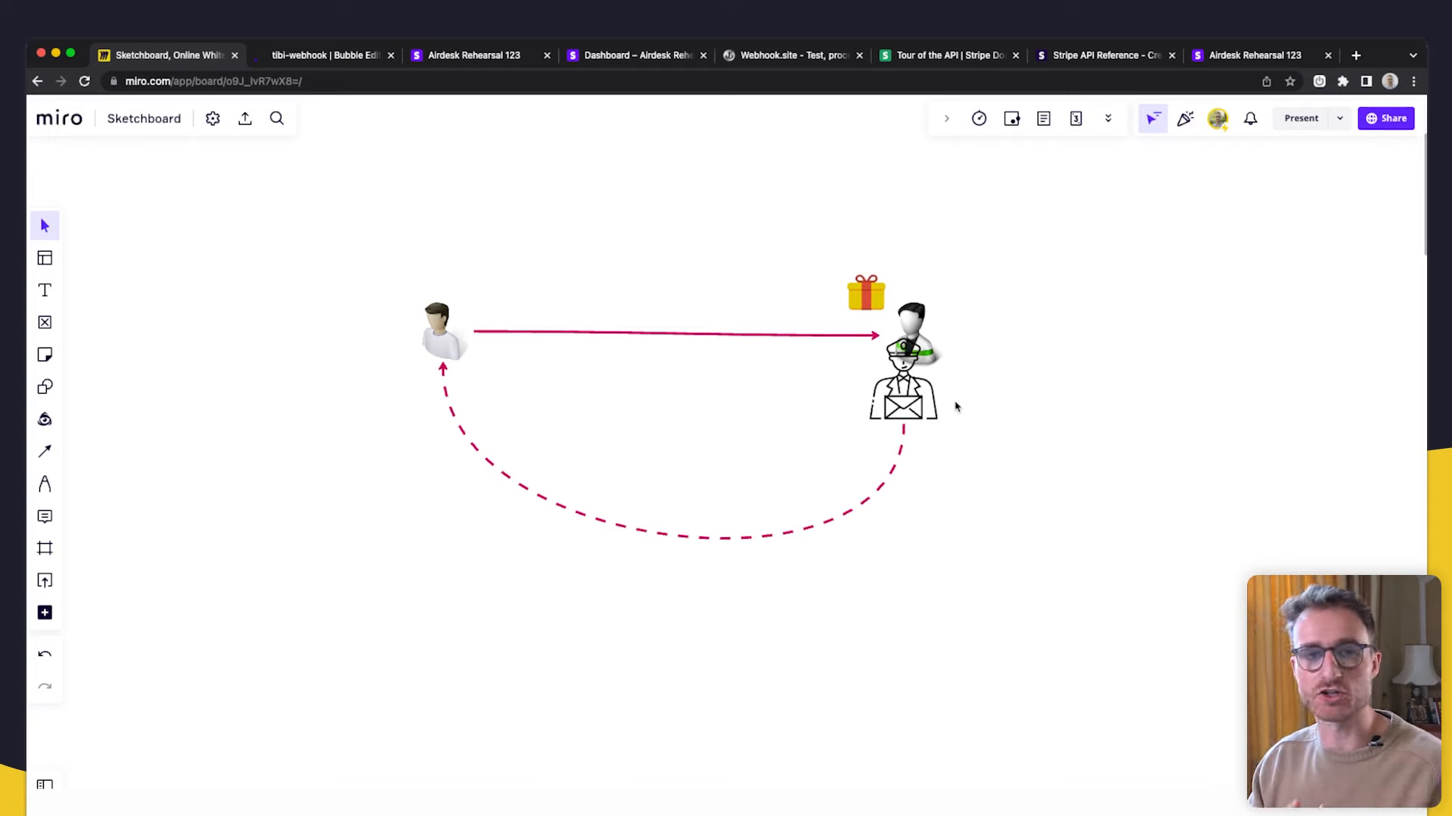
# - Scroll through the rest of the checkout and webhook flow diagram
pyautogui.scroll(-2, 1051, 470)
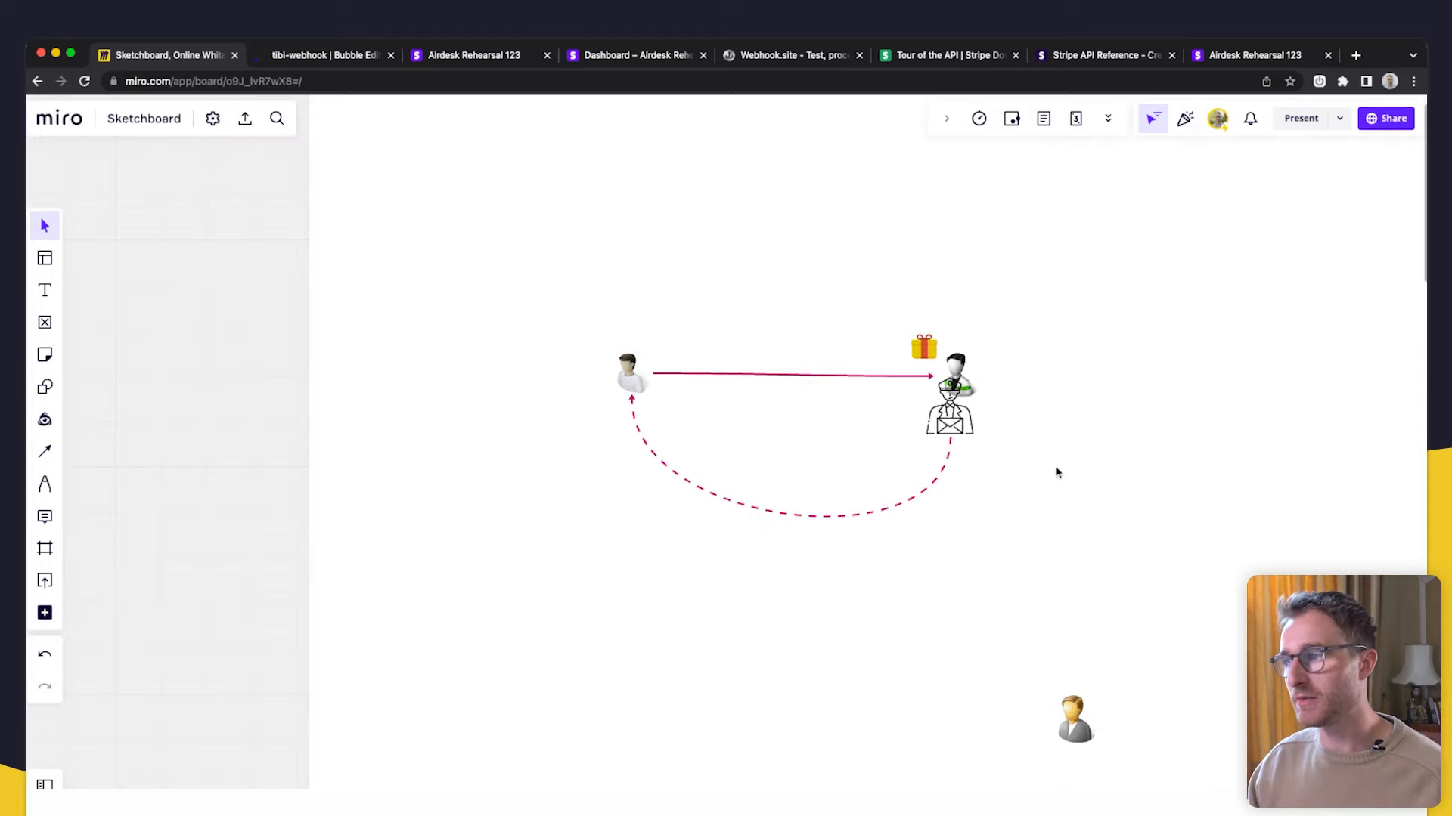
pyautogui.hscroll(15, 1159, 474)
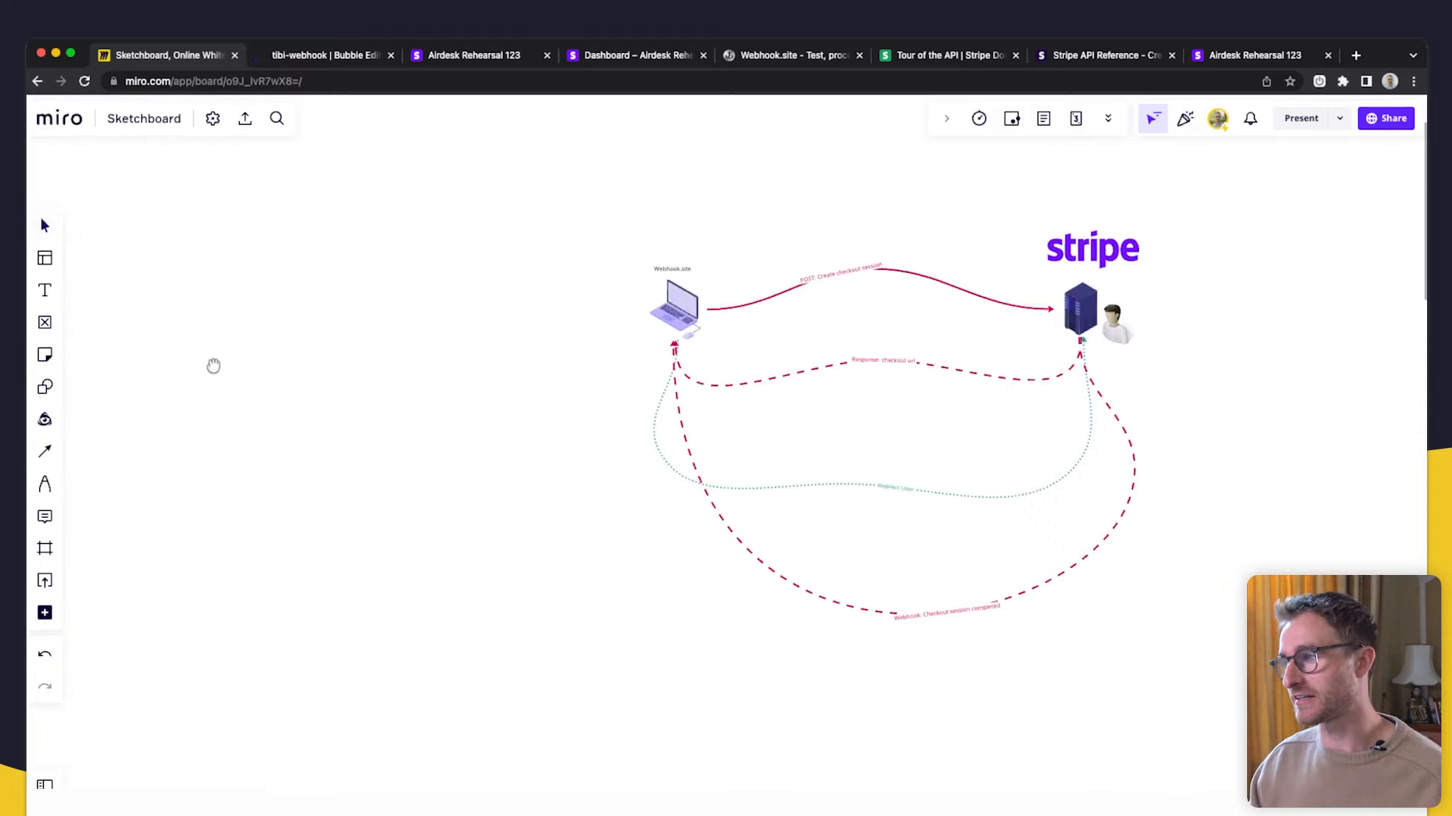
pyautogui.hscroll(2, 664, 336)
pyautogui.scroll(5, 560, 317)
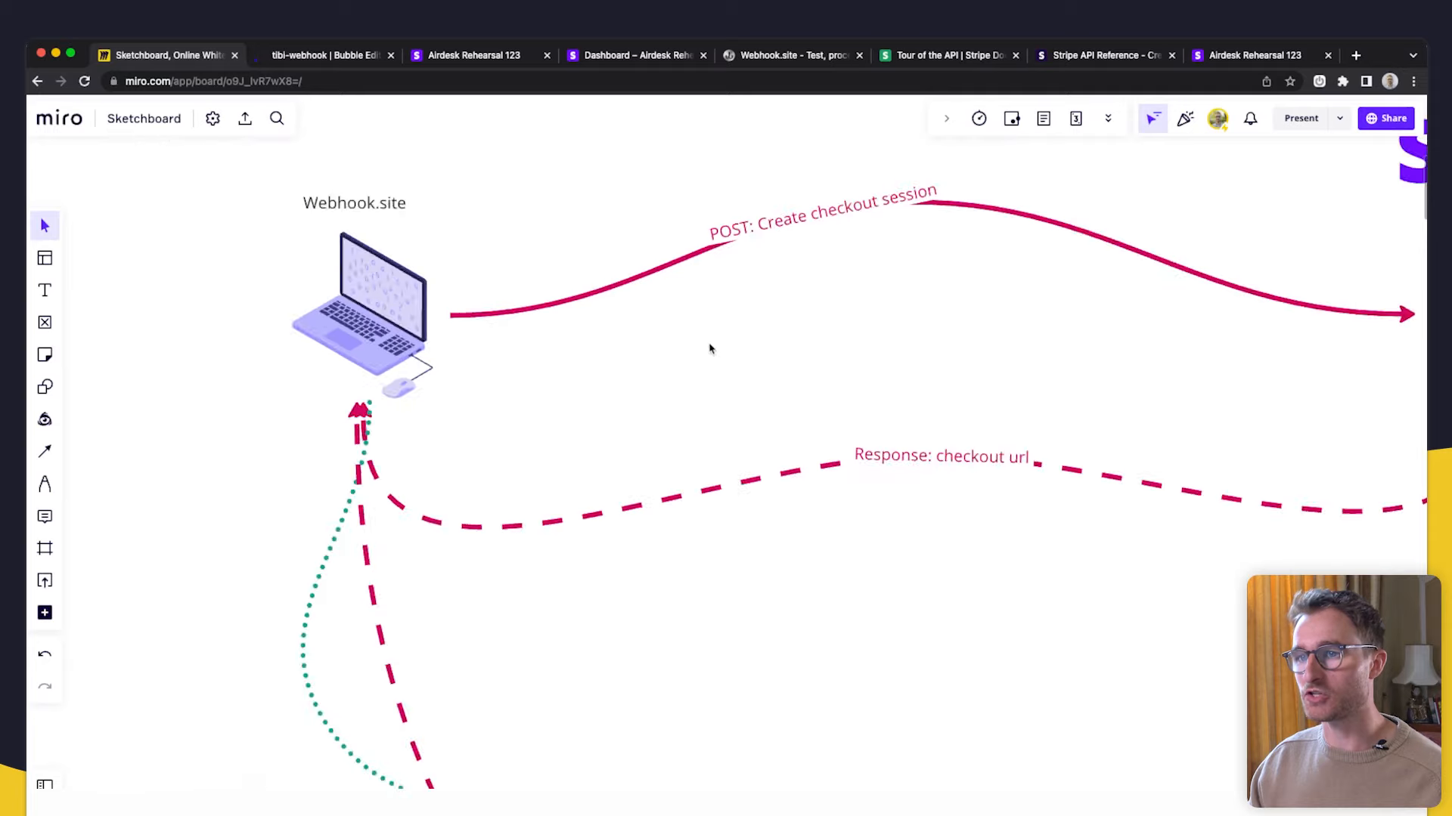
pyautogui.scroll(-3, 836, 409)
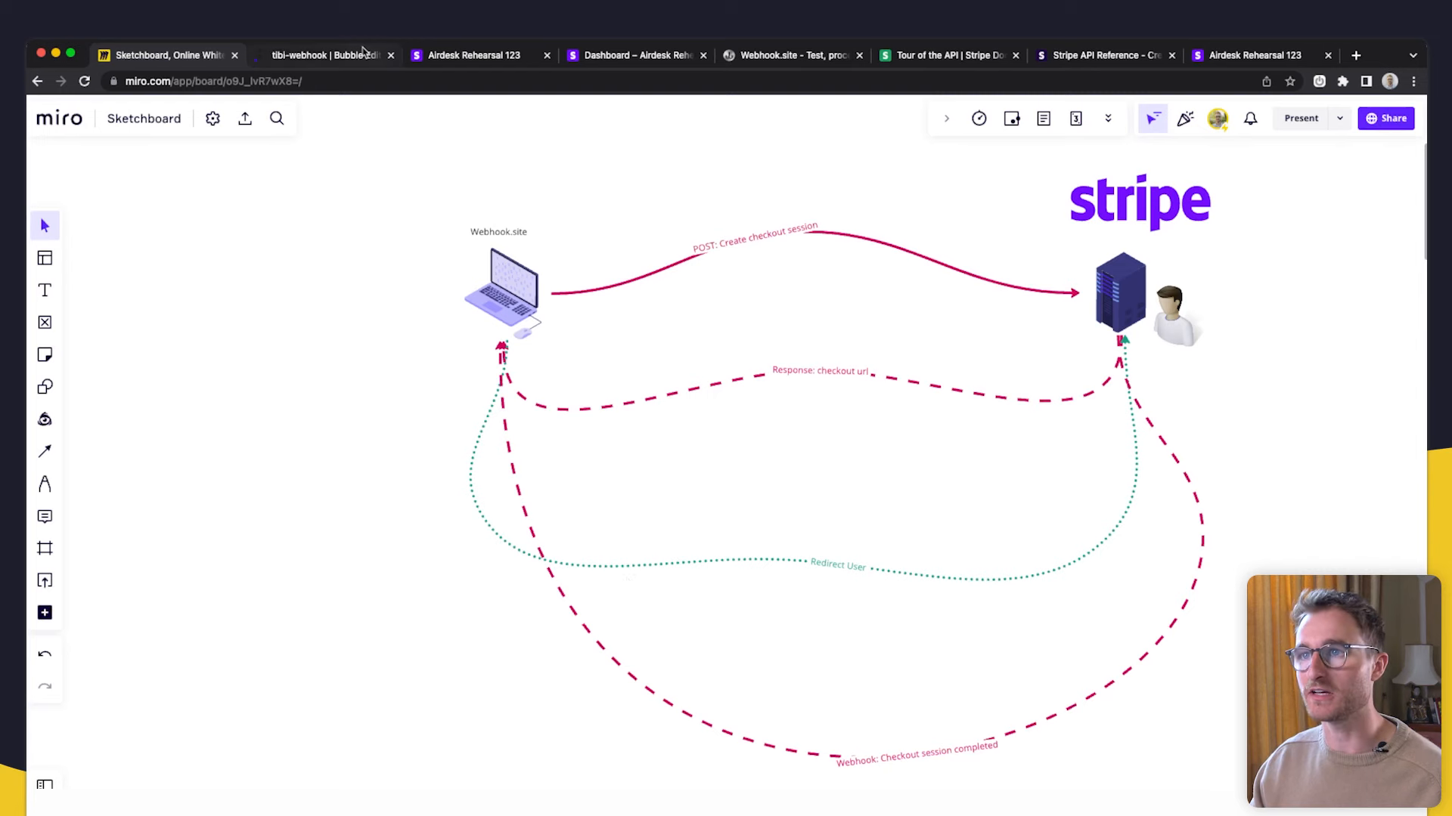
pyautogui.click(792, 55)
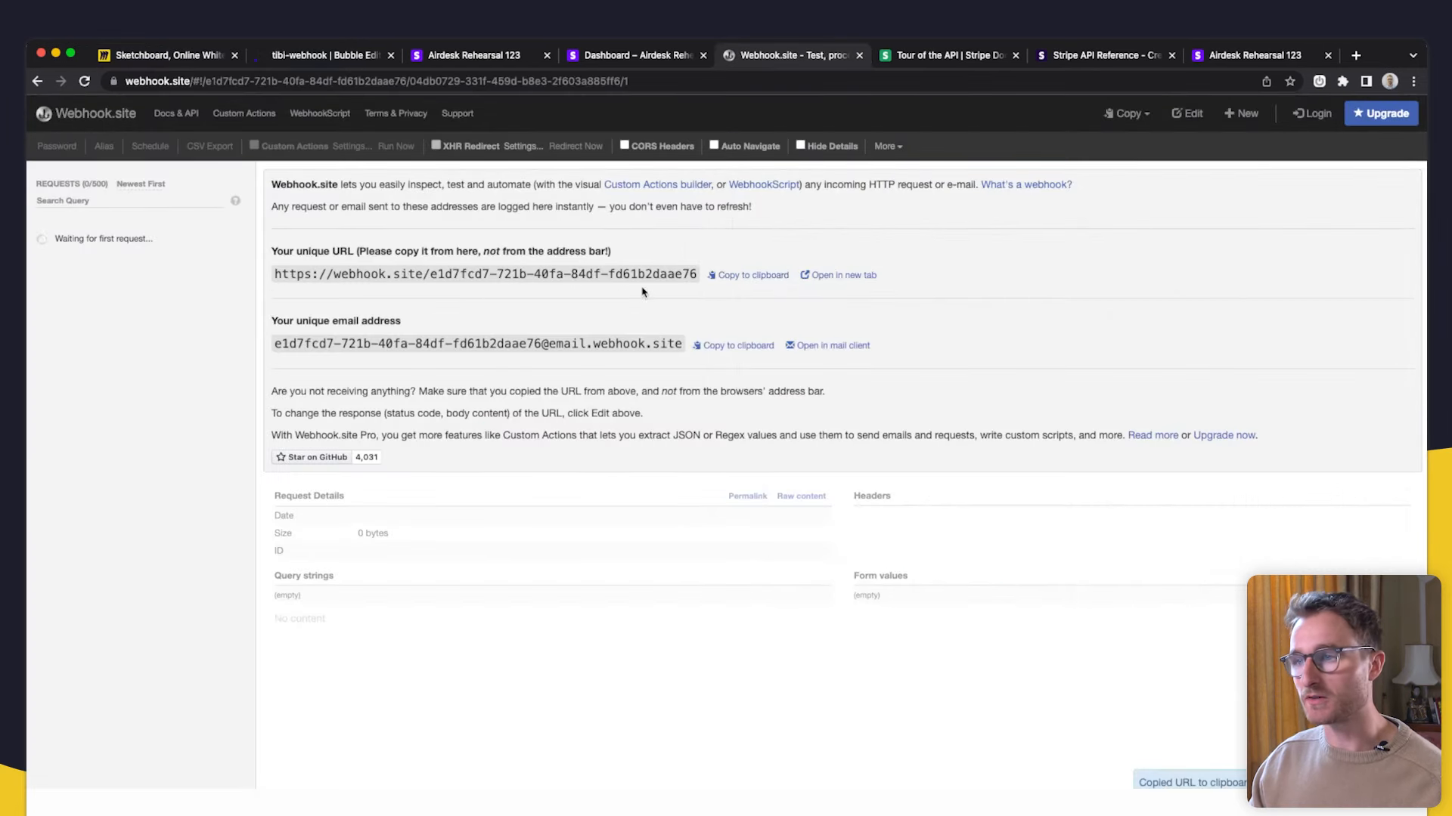
# - Paste the copied Webhook.site URL into Stripe's Endpoint URL field
pyautogui.click(635, 56)
pyautogui.click(233, 307)
pyautogui.press('super+v')
pyautogui.click(229, 331)
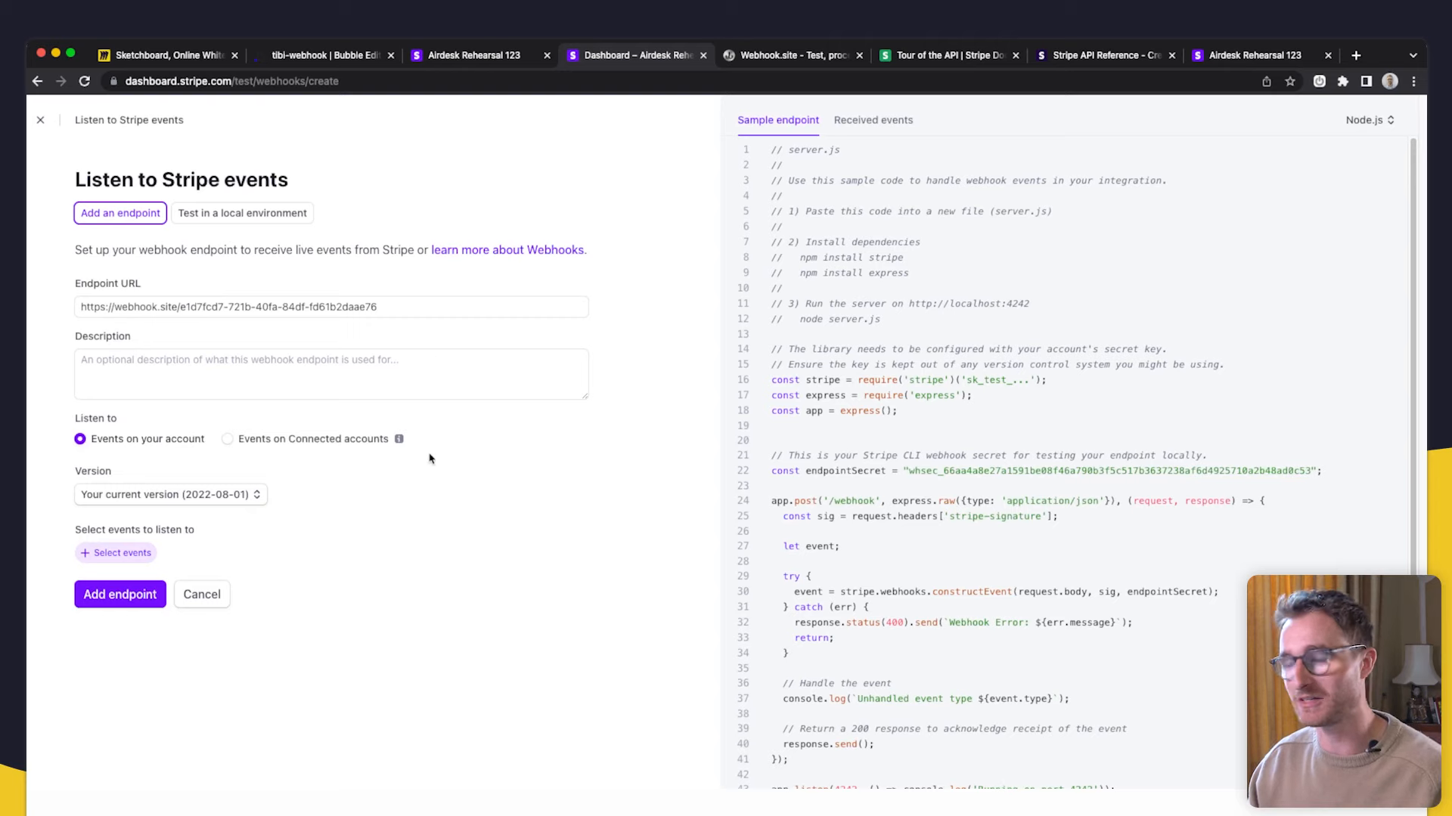
# - Tick checkout.session.completed in the Checkout event group and add it to the endpoint
pyautogui.click(130, 556)
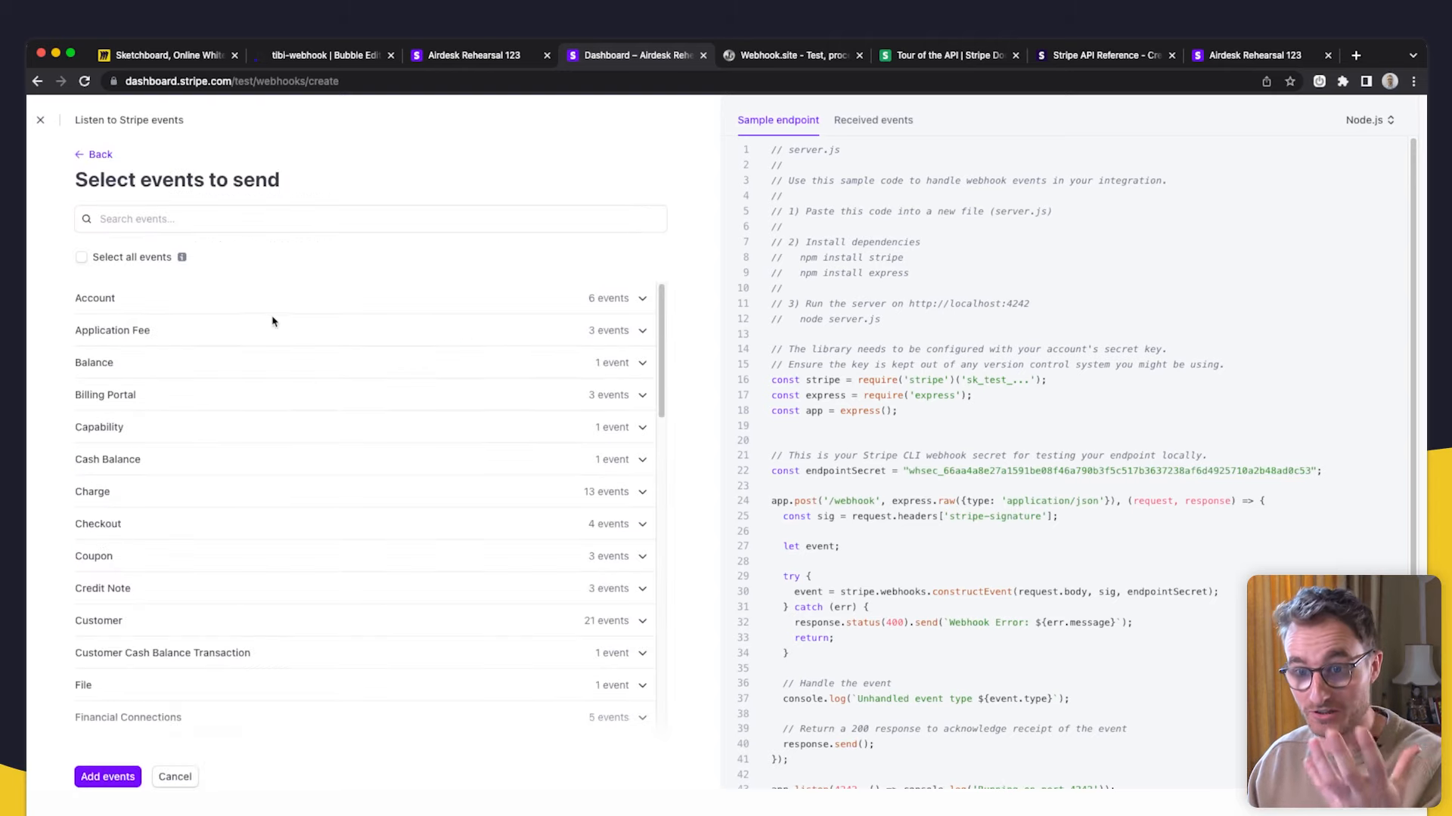
pyautogui.scroll(-4, 449, 522)
pyautogui.scroll(-10, 449, 511)
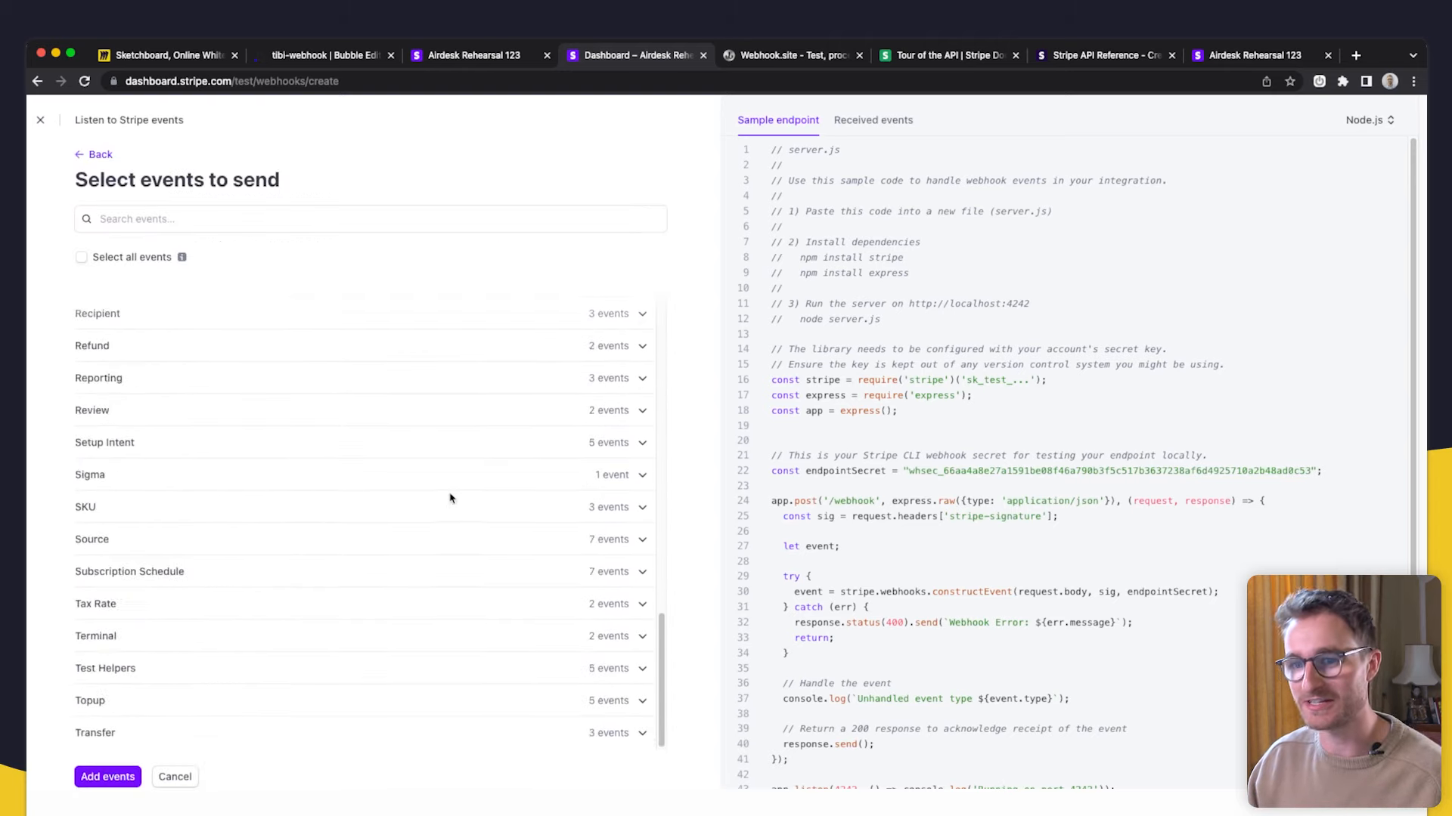
pyautogui.scroll(4, 451, 499)
pyautogui.scroll(-5, 451, 497)
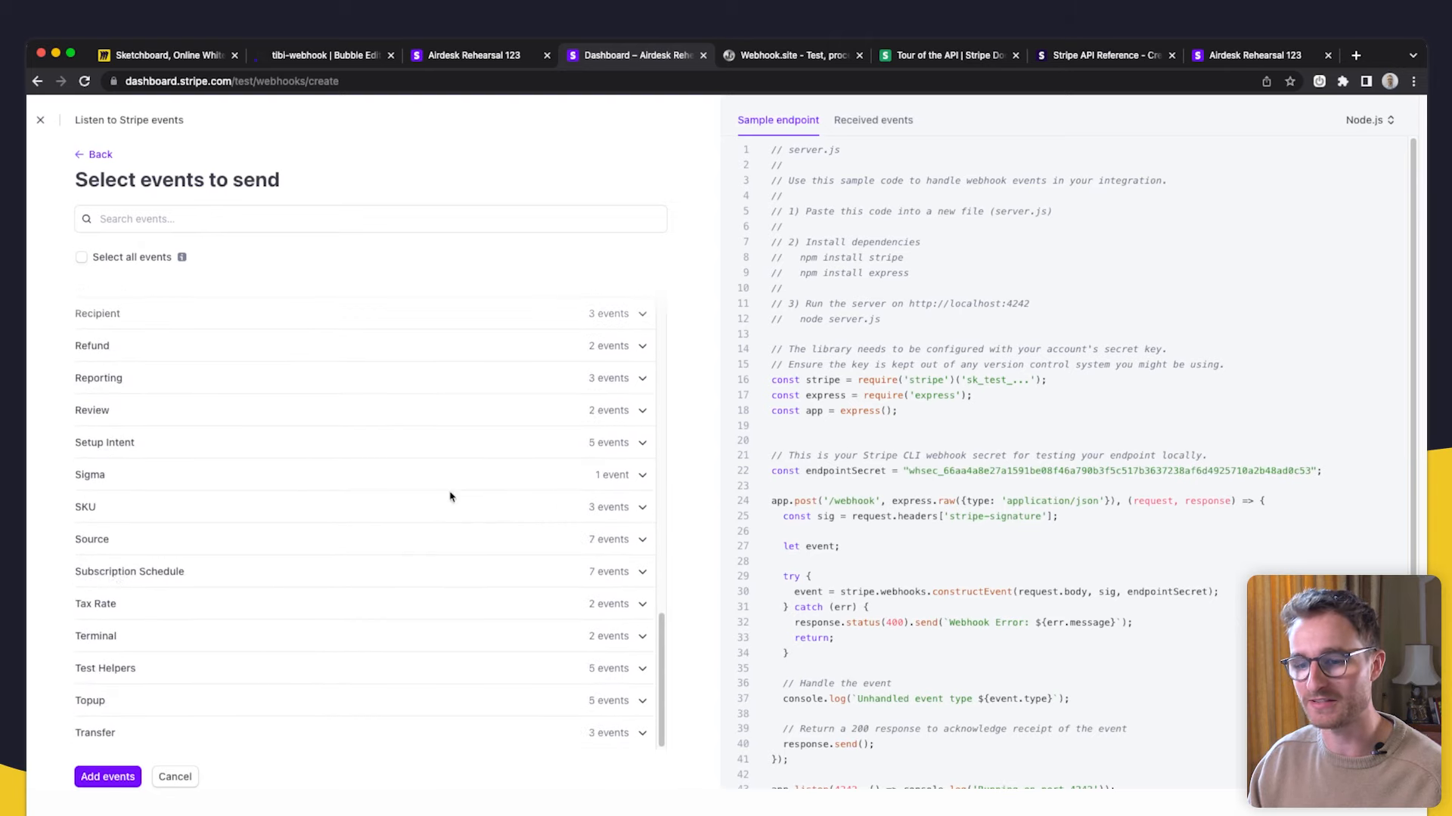
pyautogui.scroll(6, 149, 408)
pyautogui.scroll(10, 155, 439)
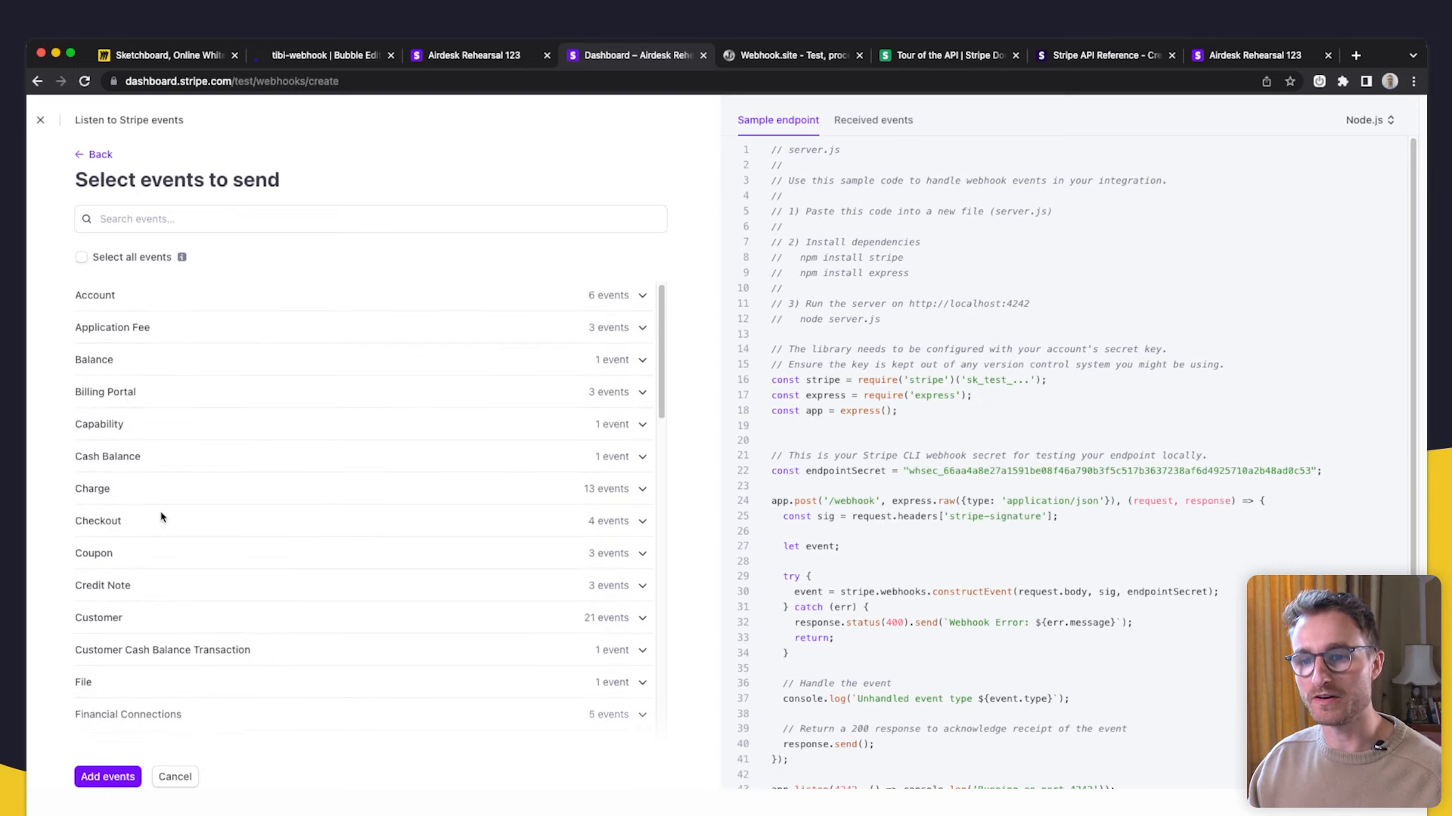
pyautogui.click(183, 531)
pyautogui.scroll(-3, 242, 563)
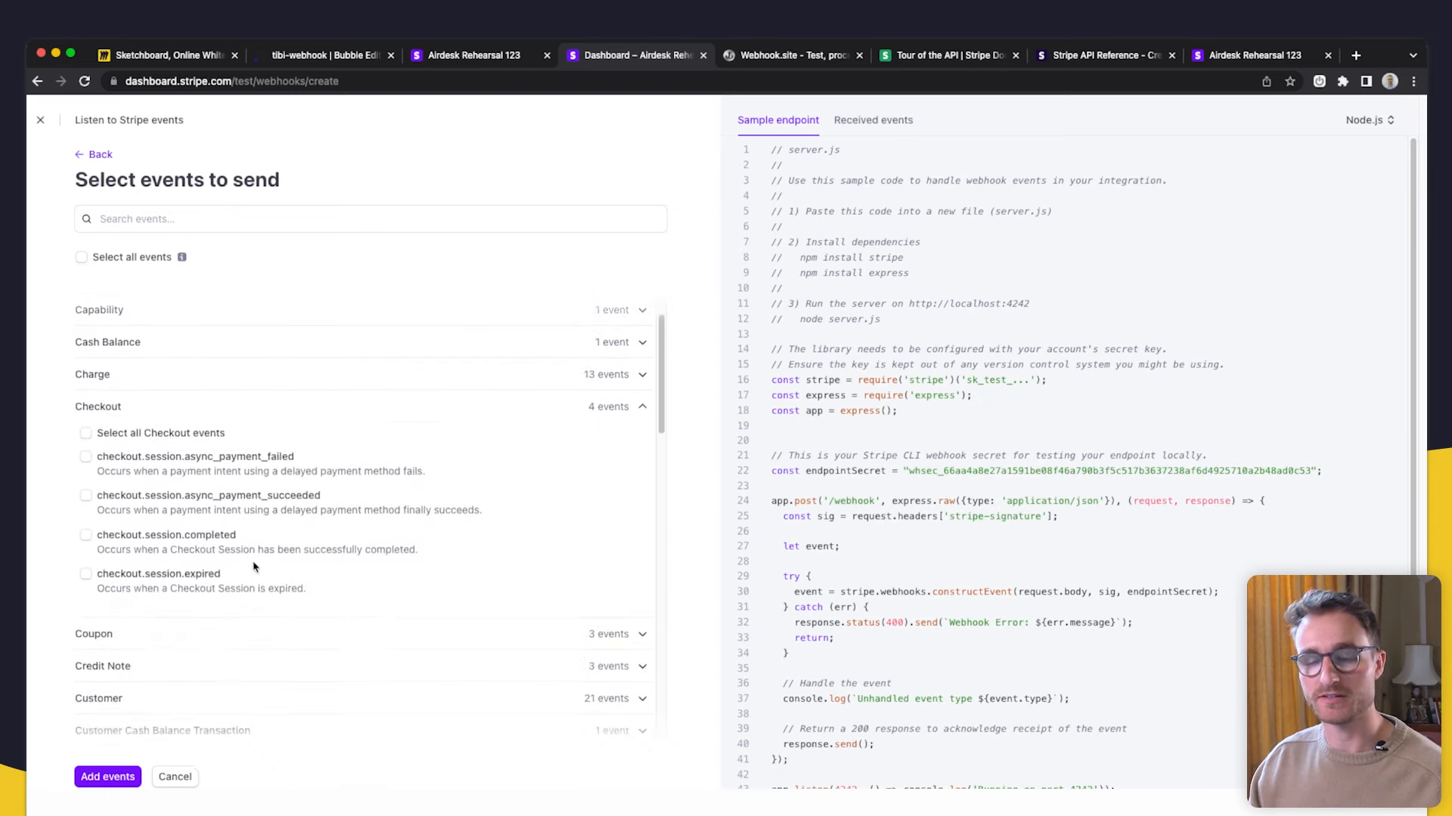
pyautogui.click(86, 532)
pyautogui.click(108, 776)
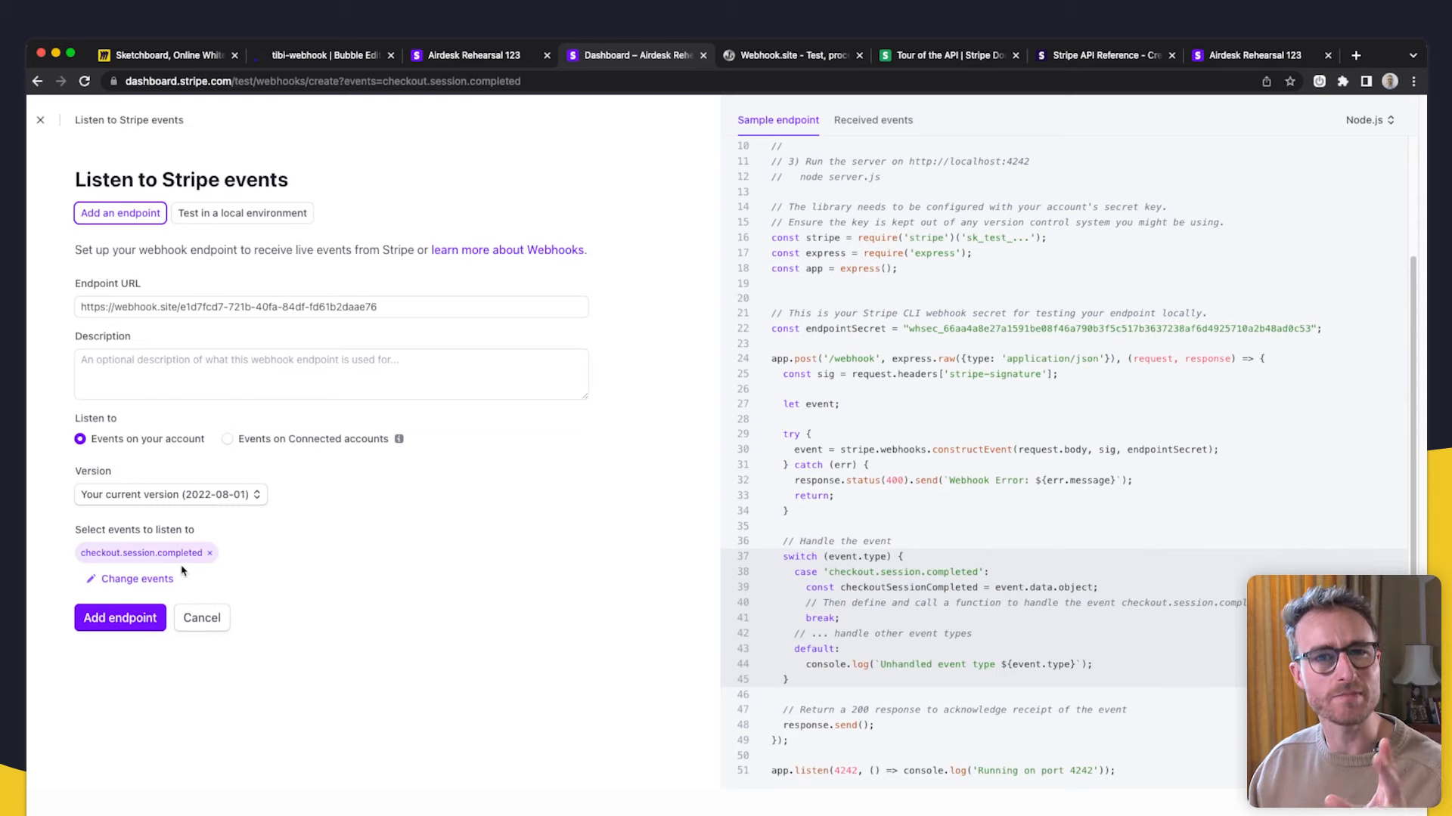
# - Add the Webhook.site endpoint and open its details from the Webhooks list
pyautogui.click(120, 618)
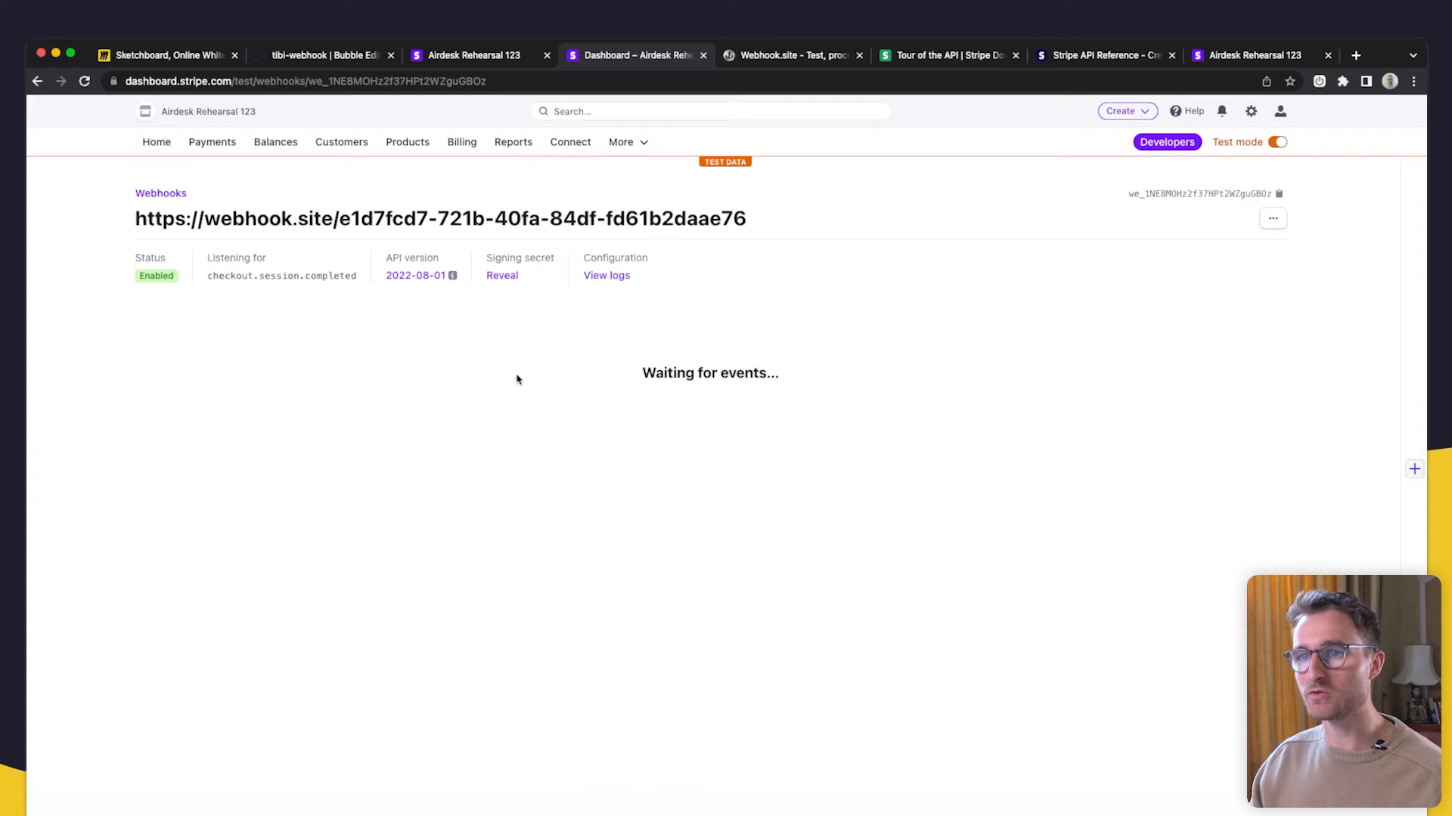
pyautogui.click(1171, 151)
pyautogui.click(287, 226)
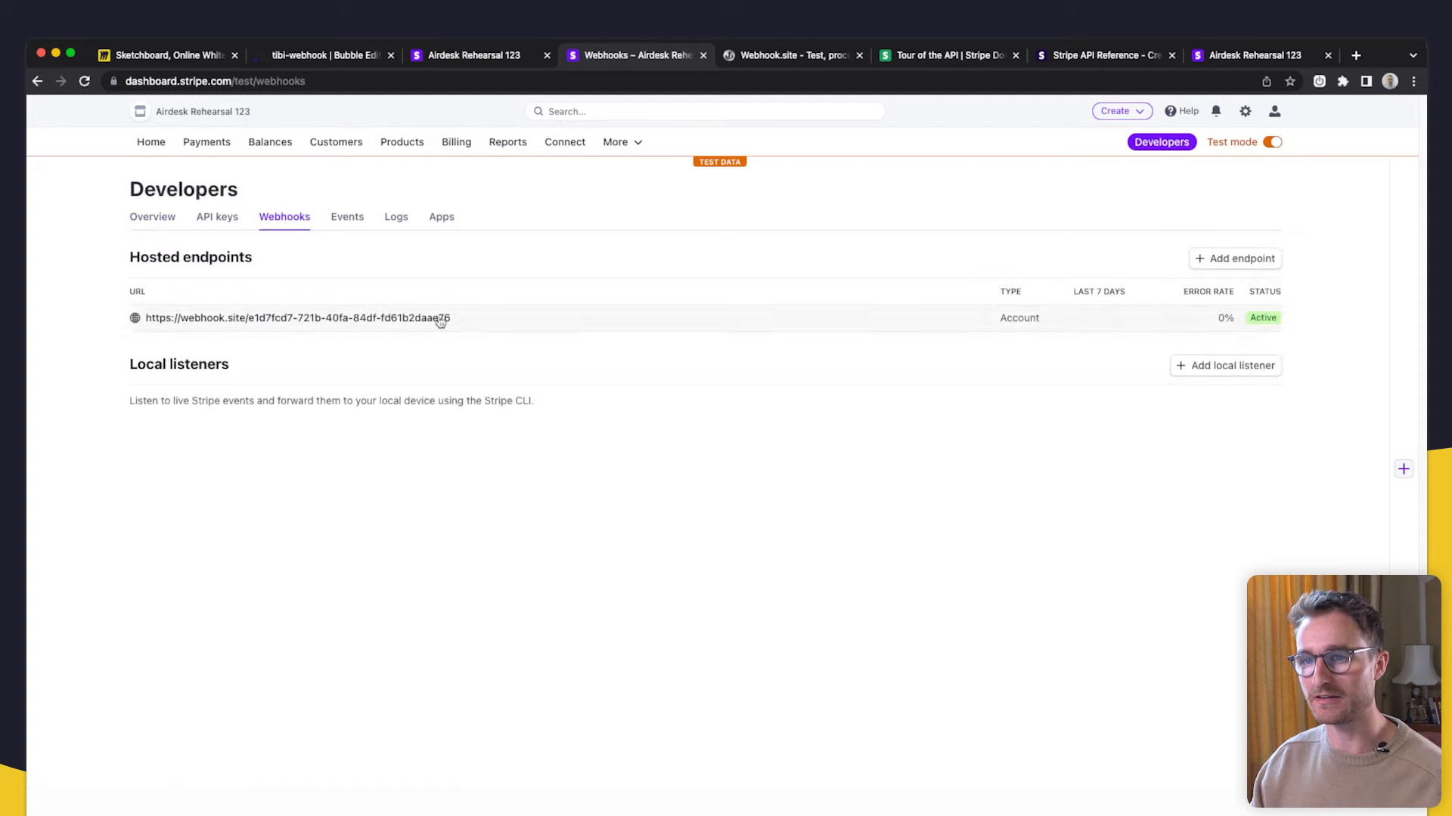
pyautogui.click(703, 318)
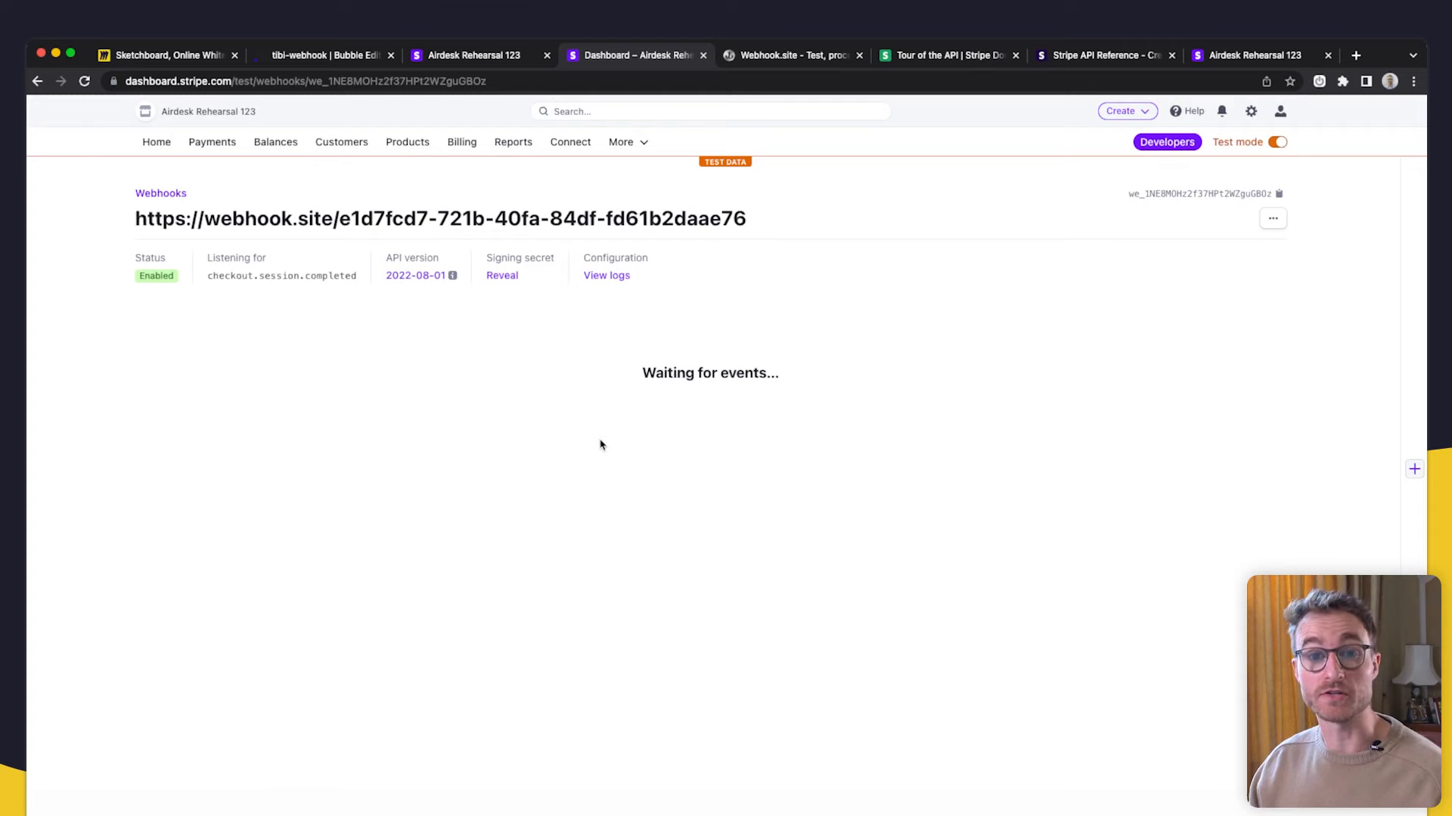
pyautogui.click(476, 58)
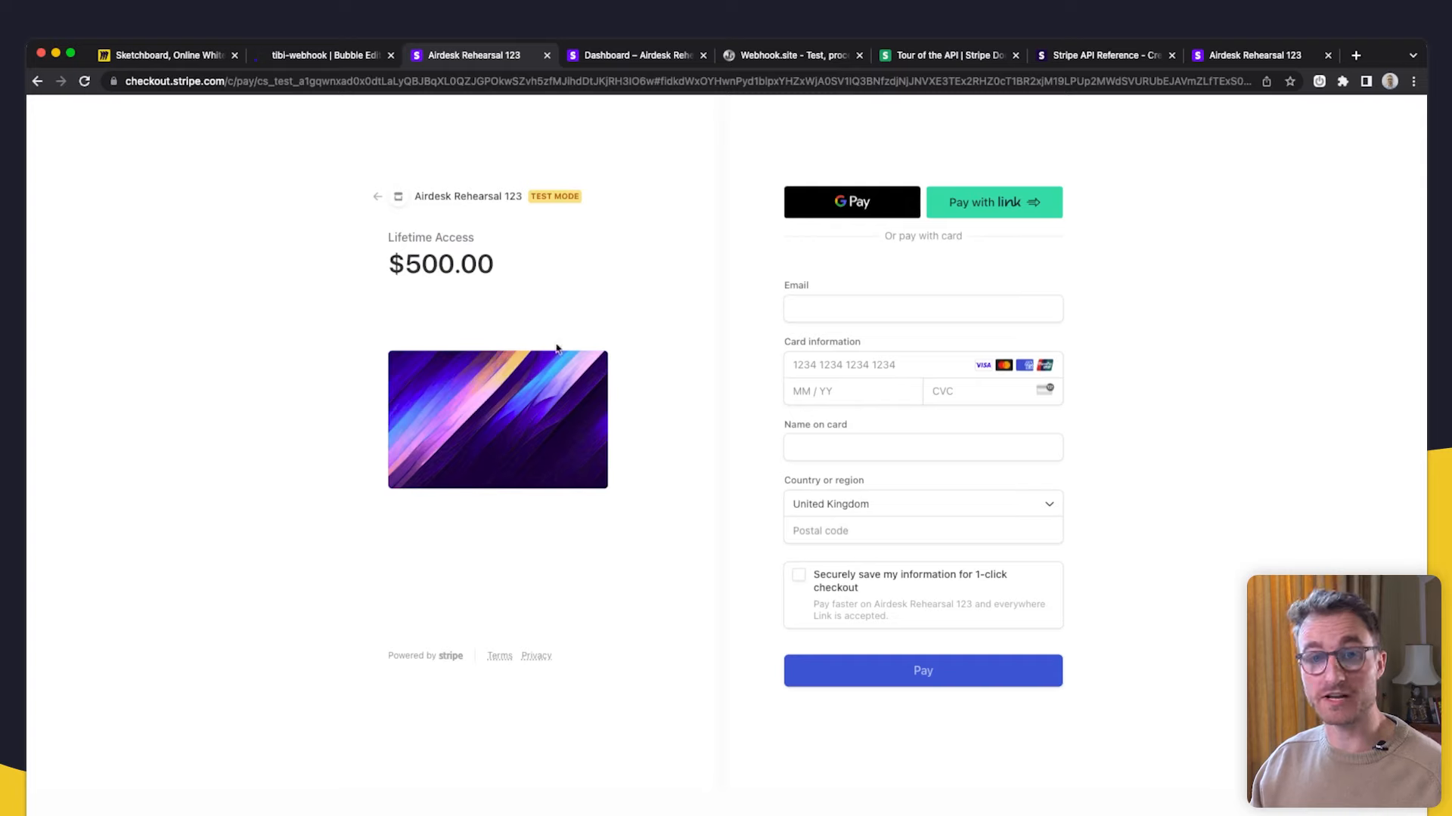
pyautogui.click(911, 307)
pyautogui.click(875, 374)
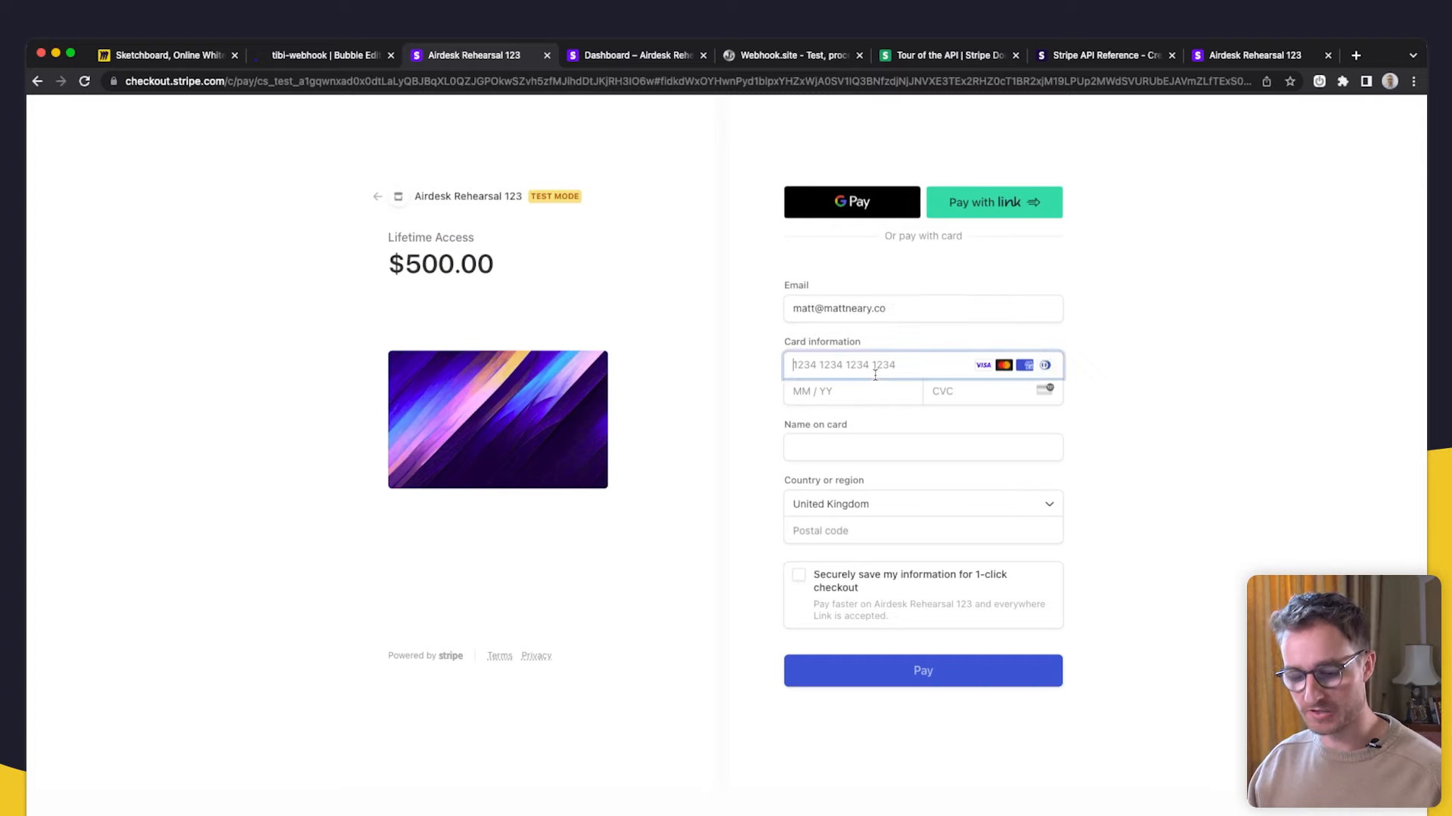
pyautogui.write('4242 4242 4242 42421124232')
# - Fill in the remaining cardholder fields, then check the incoming event in Webhook.site
pyautogui.press('Tab')
pyautogui.write('asdasd')
pyautogui.press('Tab')
pyautogui.press('Tab')
pyautogui.write('asdas')
pyautogui.click(954, 670)
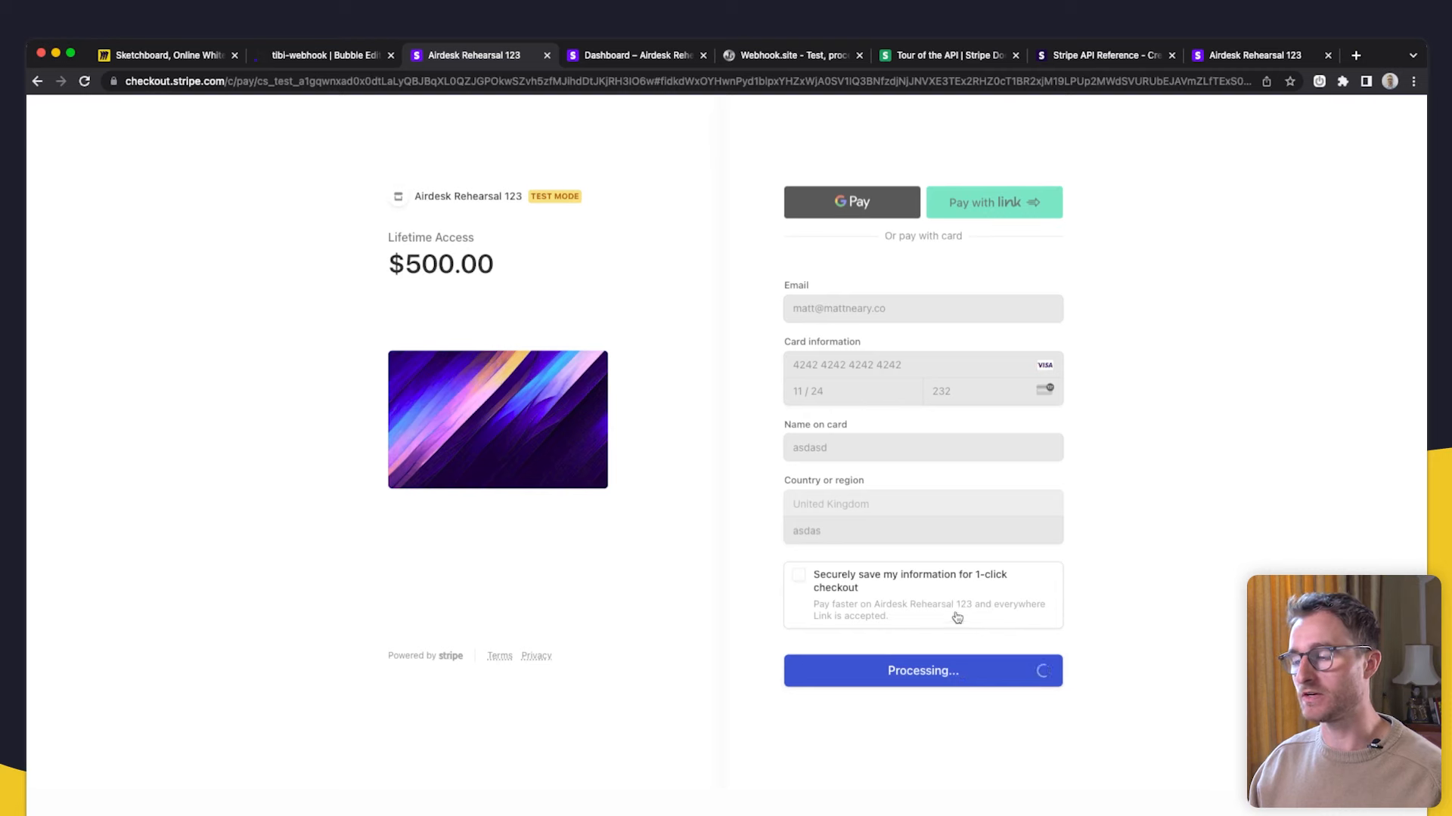
pyautogui.click(784, 61)
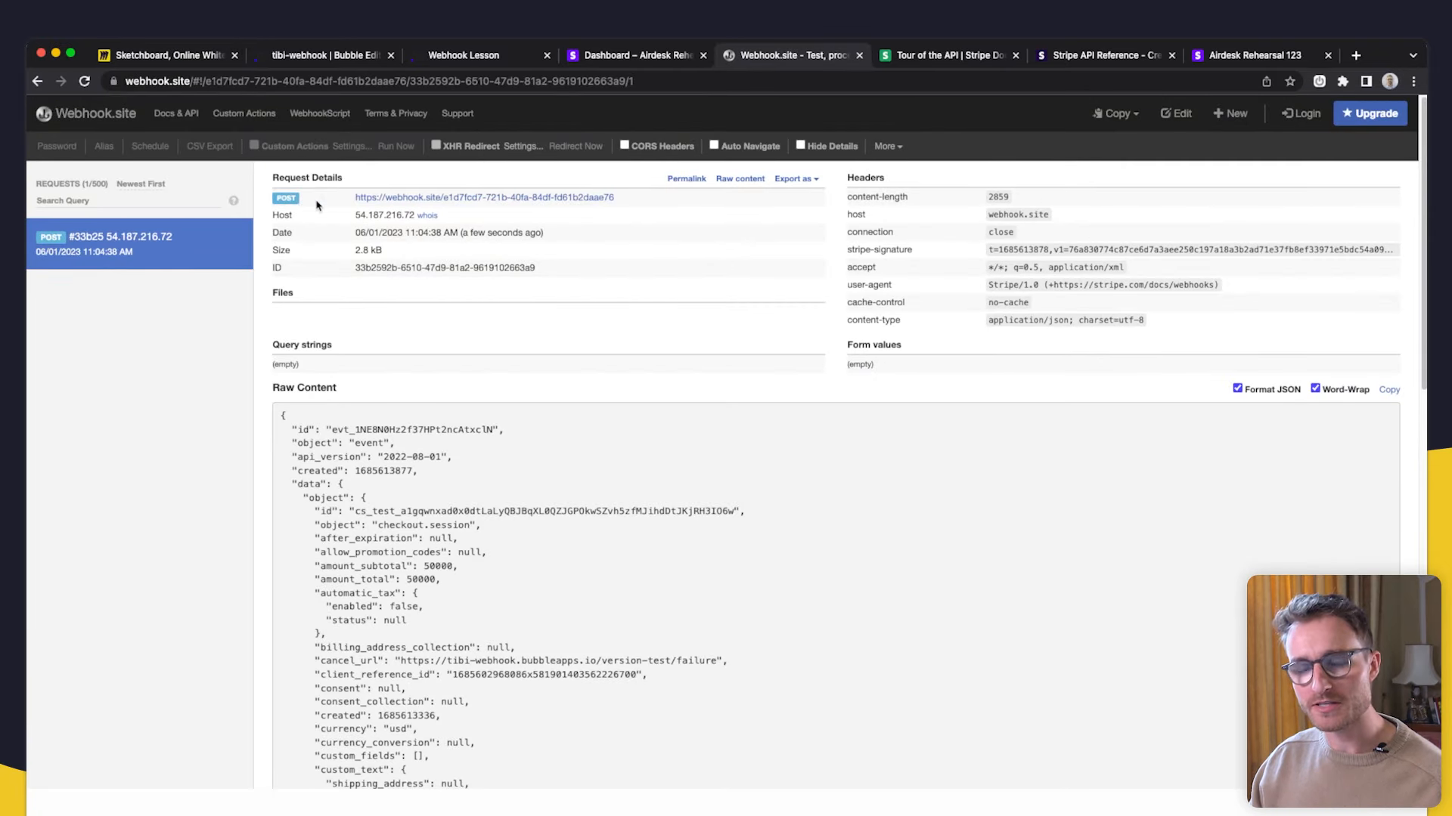
# - Review the checkout.session.completed payload (amount_total 50000 USD, cancel URL), then return to the Miro diagram
pyautogui.scroll(-20, 390, 466)
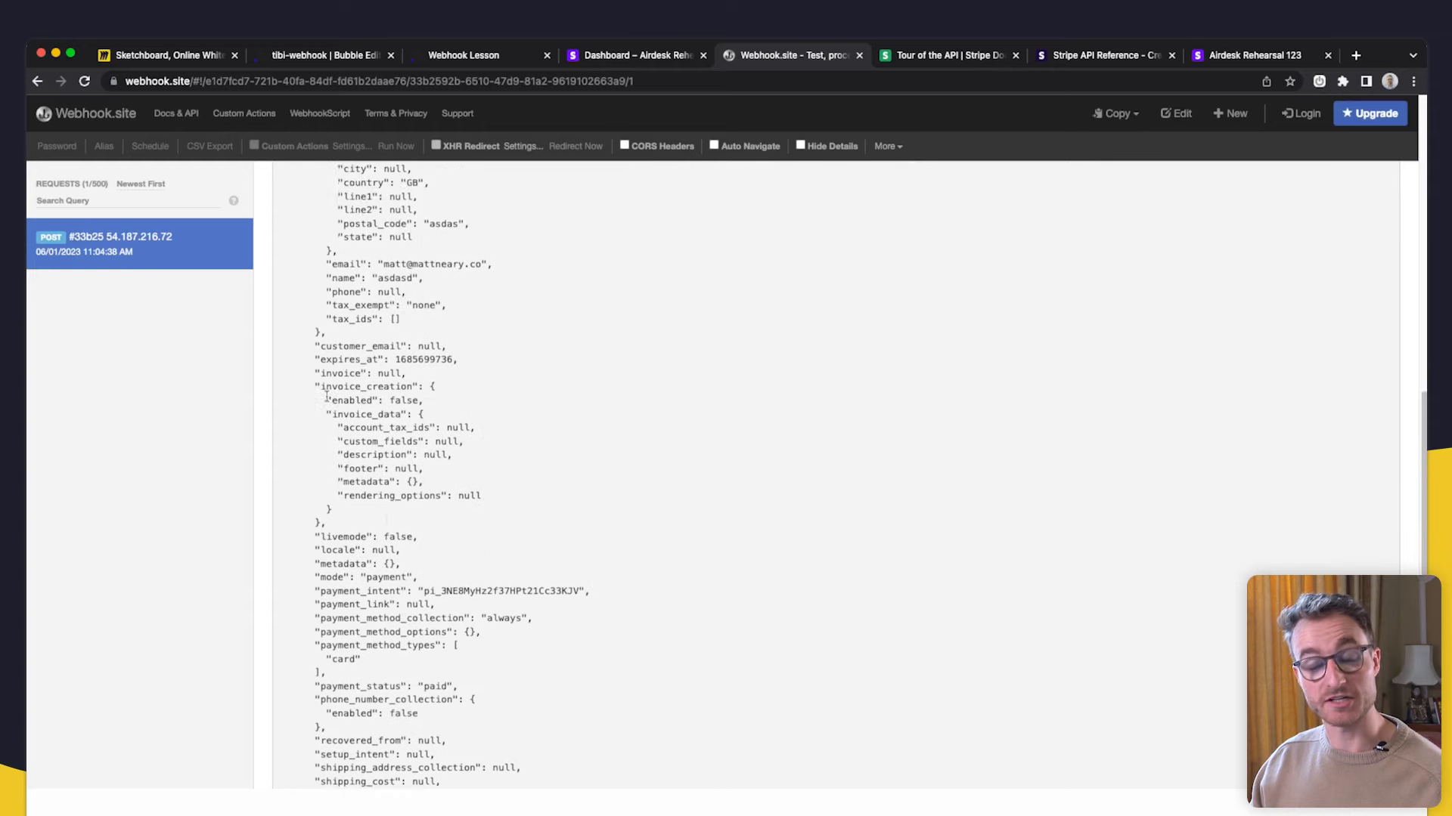
pyautogui.scroll(20, 390, 466)
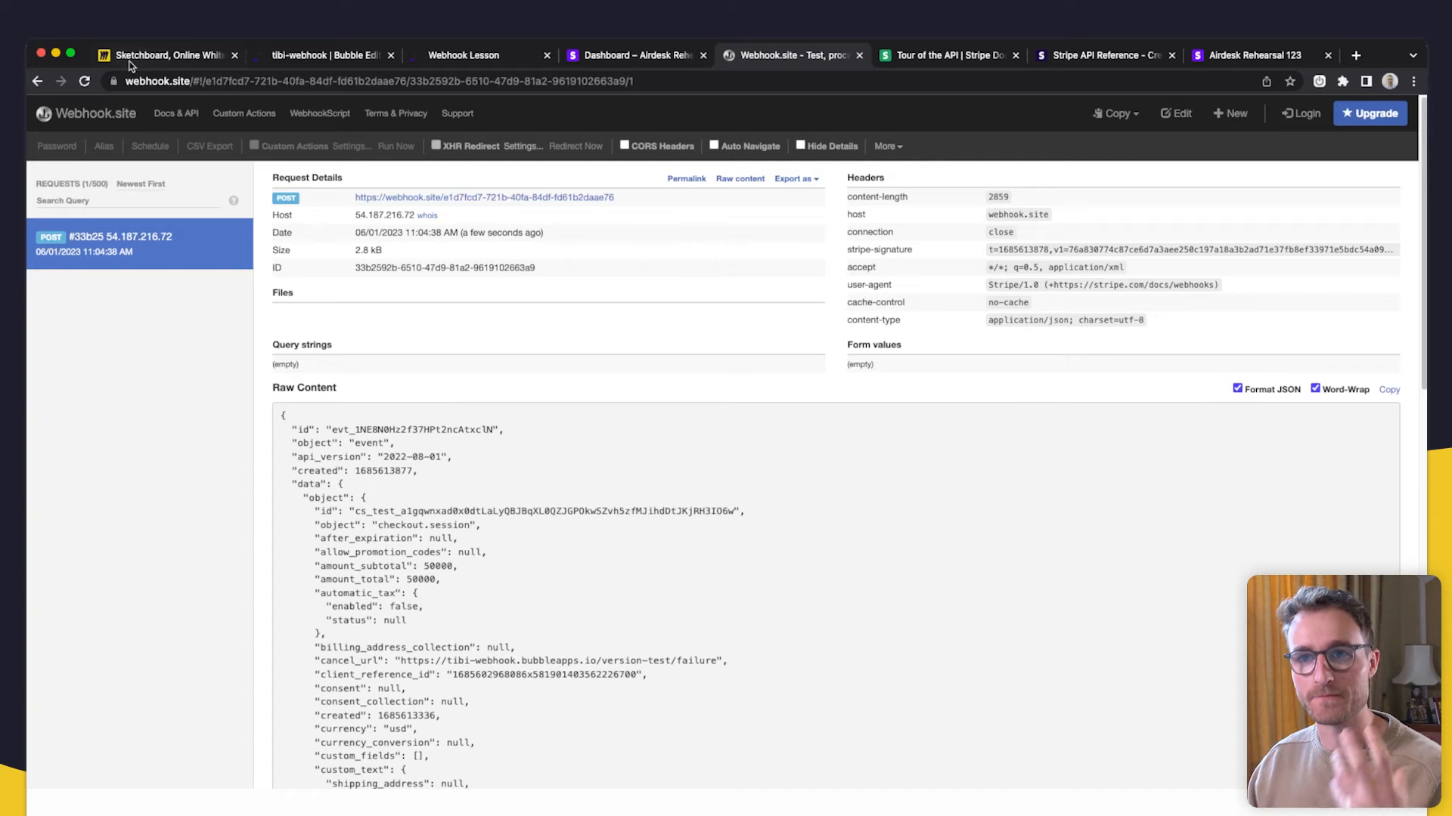
pyautogui.press('super+1')
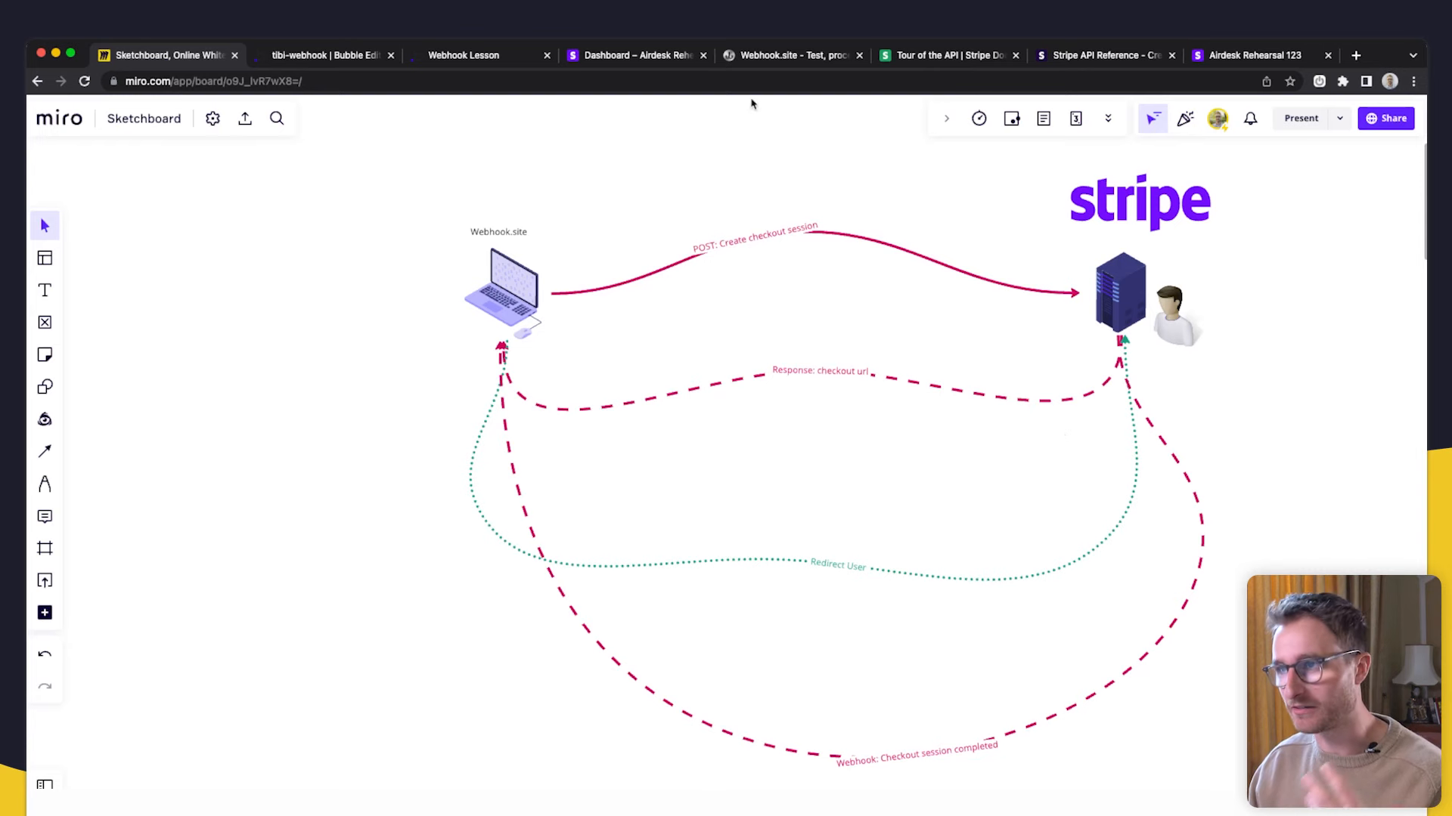
# - Return to the Webhook.site request details showing the stripe-signature header and JSON content type
pyautogui.click(821, 53)
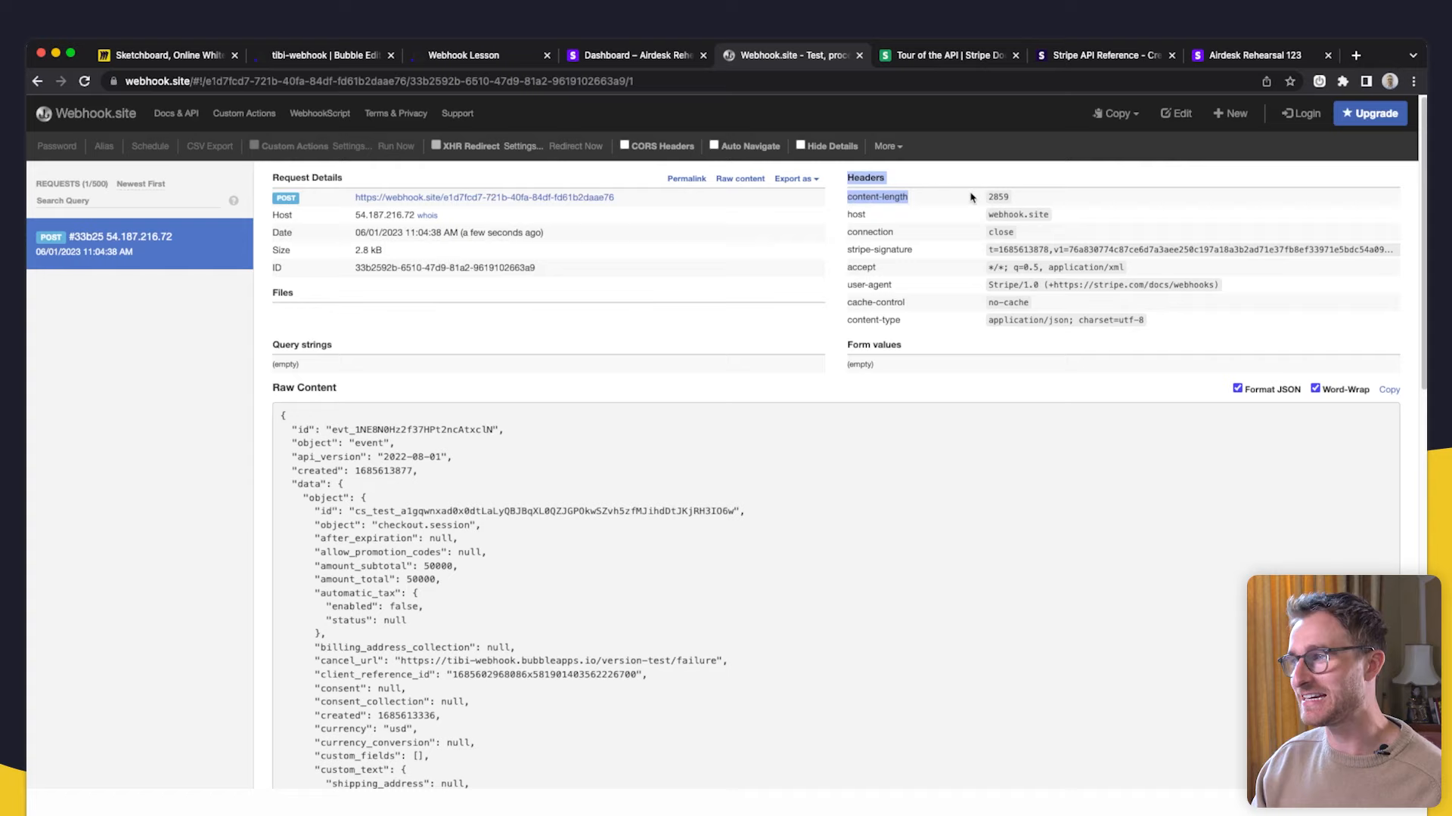
# - Check the request's content-length 2859 and Raw Content JSON, then return to the Miro flow diagram
pyautogui.doubleClick(998, 196)
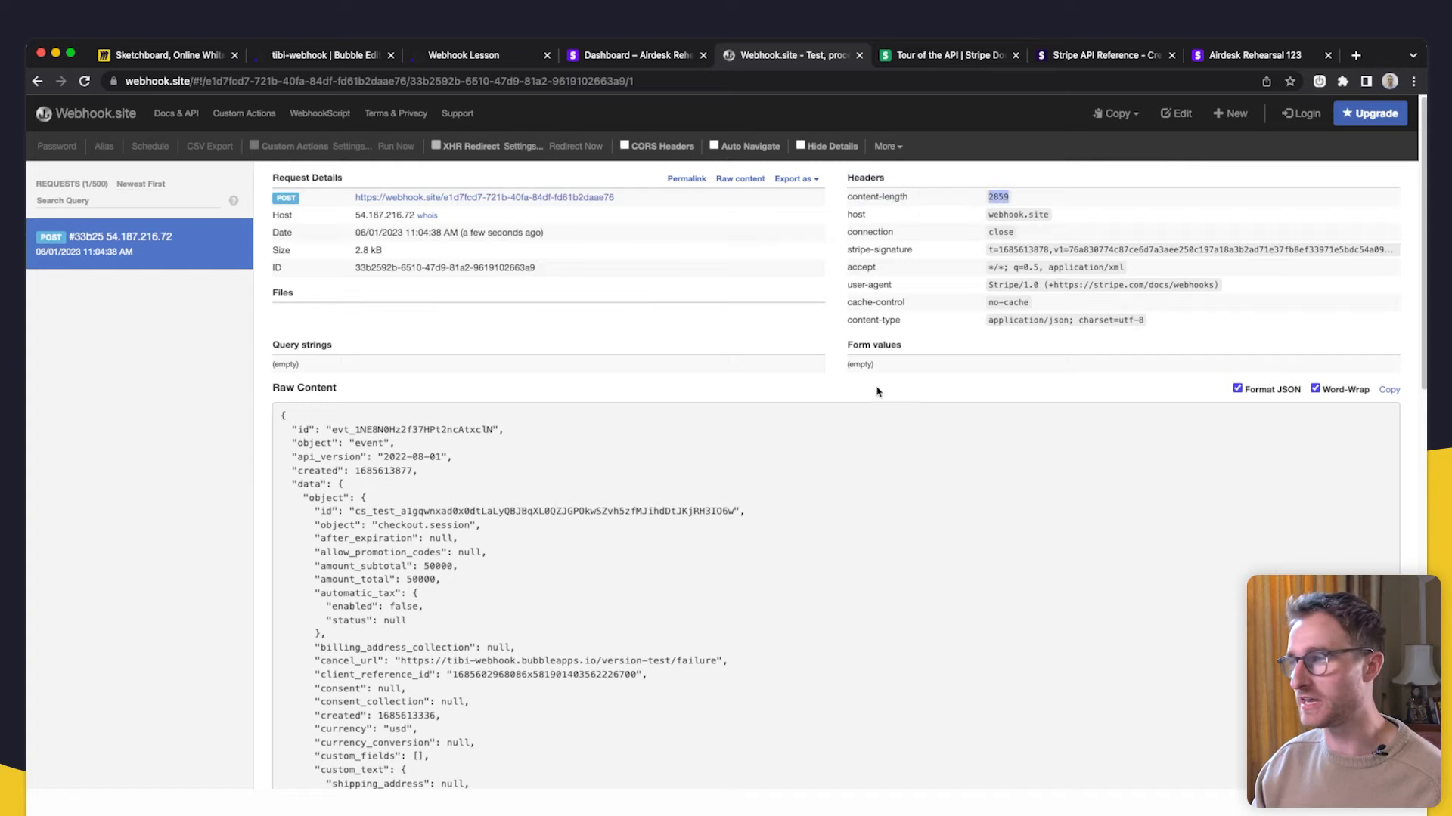
pyautogui.scroll(-2, 610, 421)
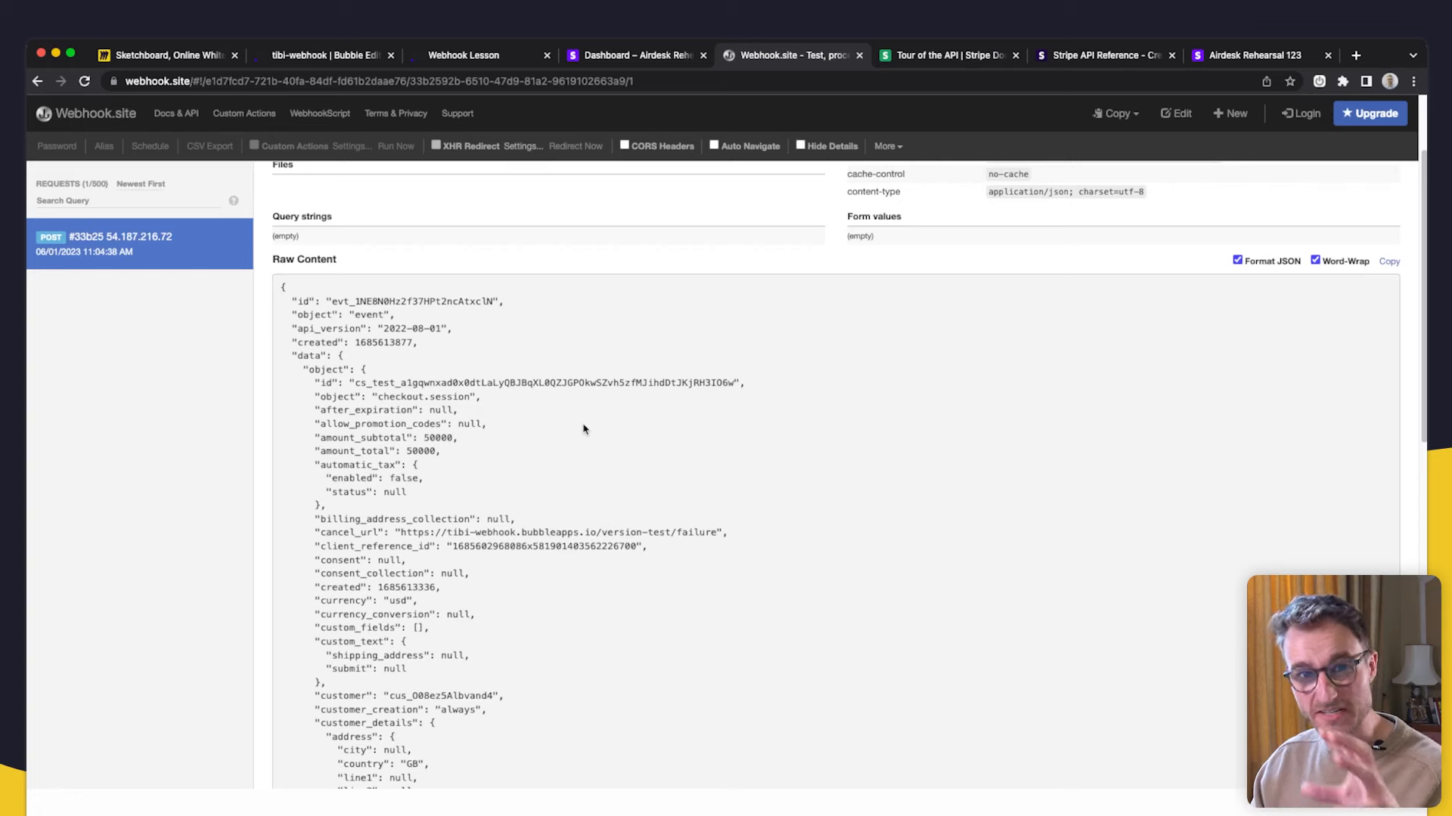
pyautogui.scroll(2, 583, 429)
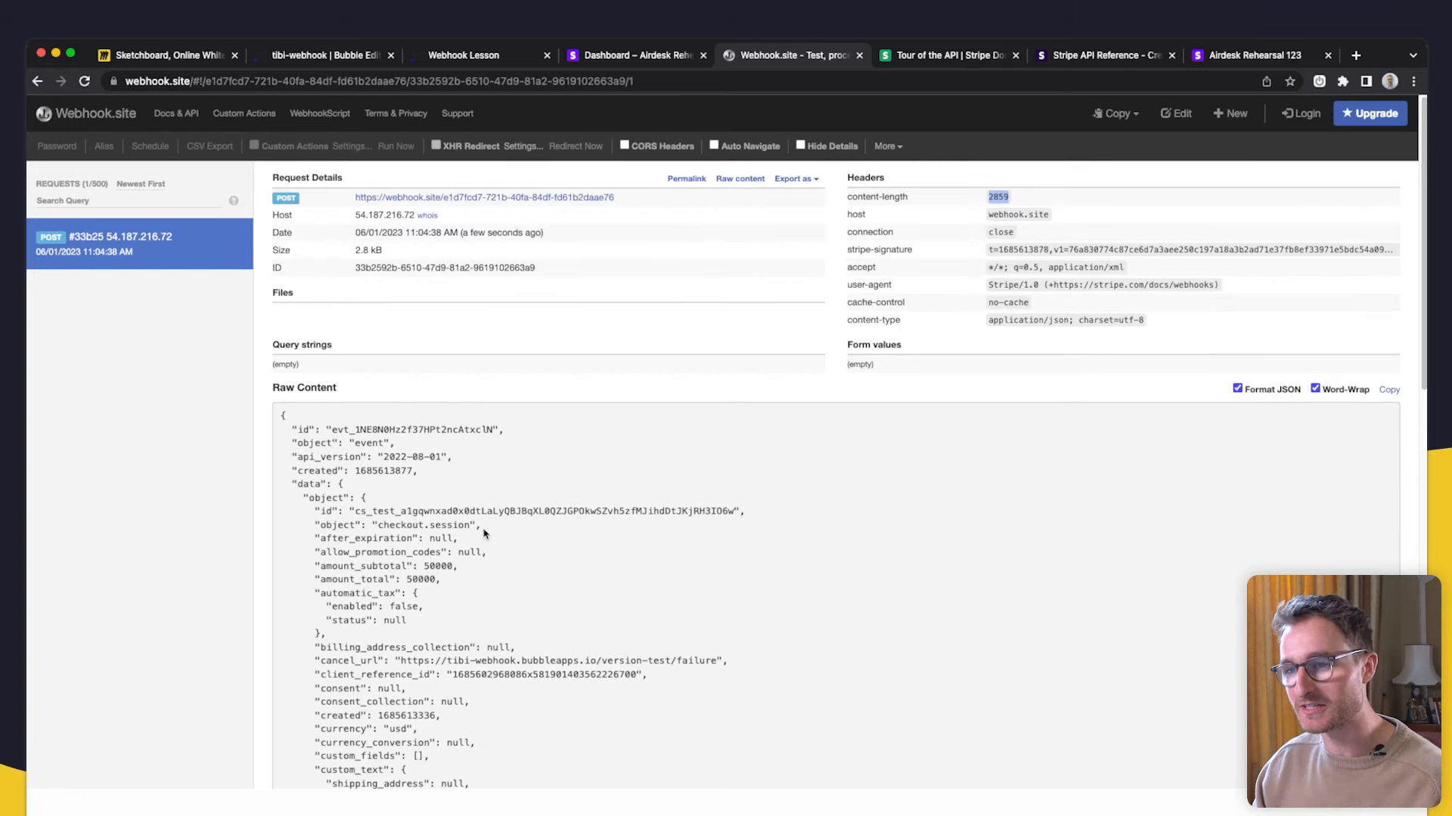
pyautogui.scroll(-1, 468, 424)
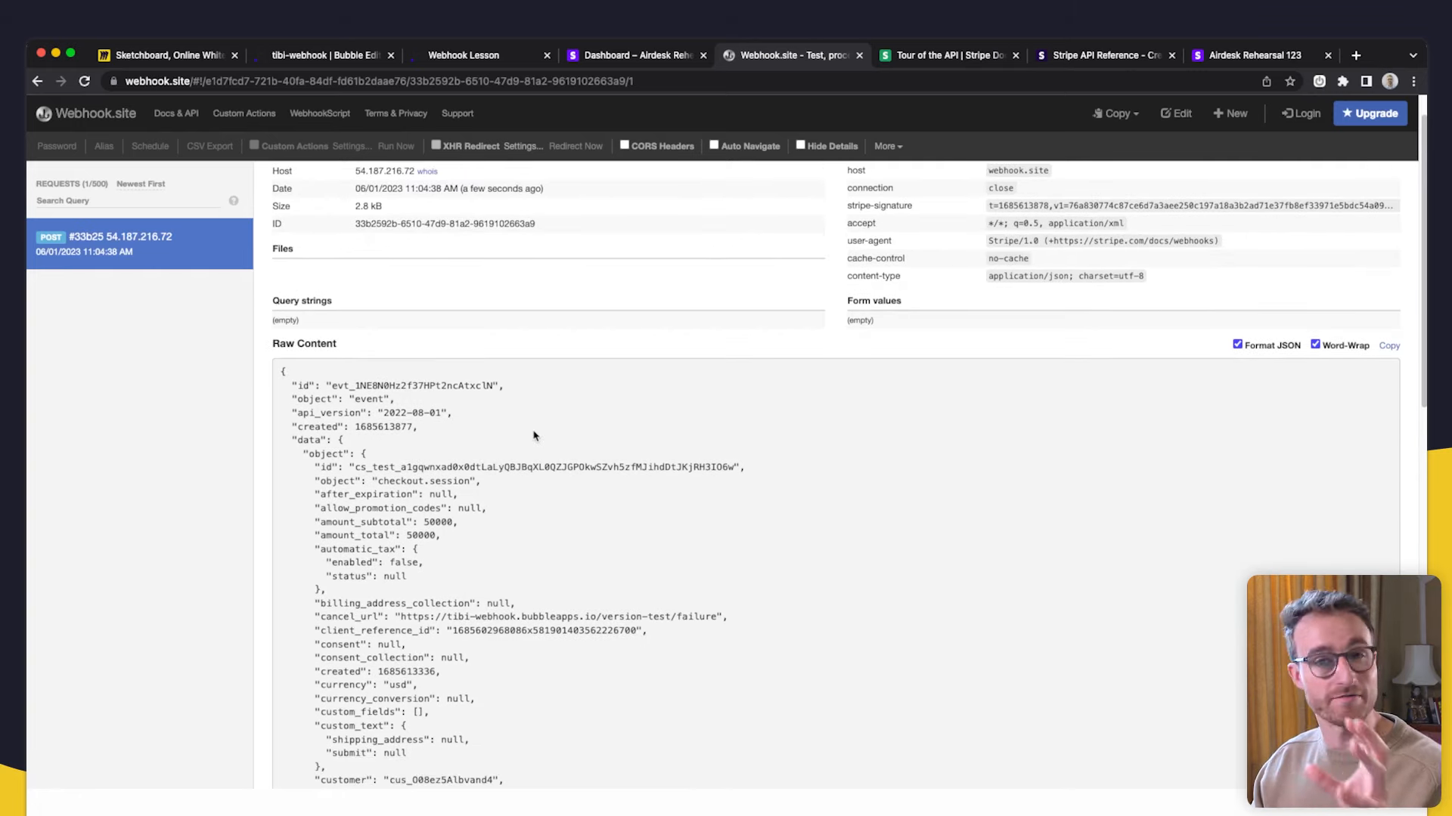
pyautogui.scroll(-5, 541, 417)
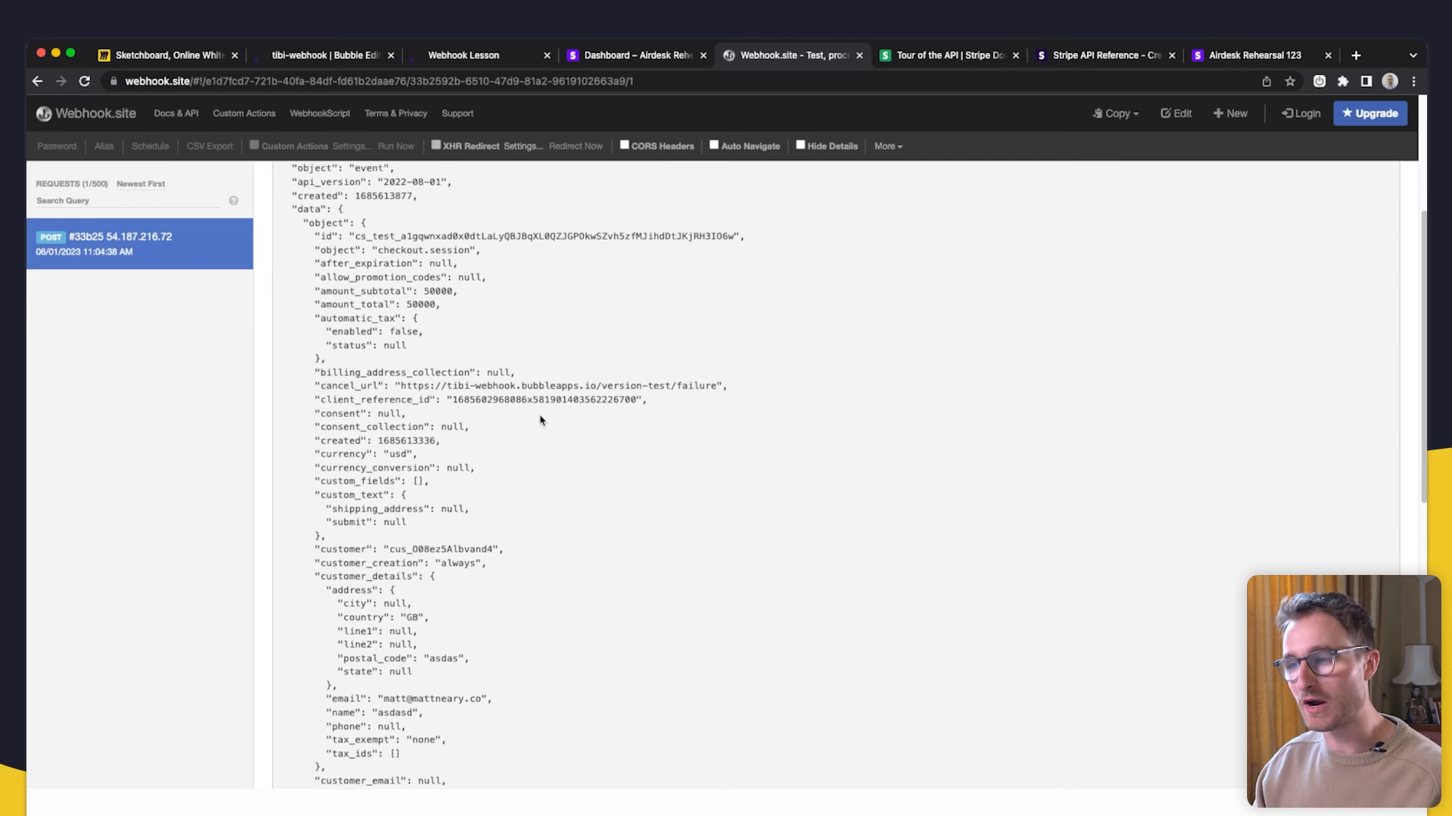
pyautogui.scroll(-2, 542, 432)
pyautogui.scroll(8, 529, 448)
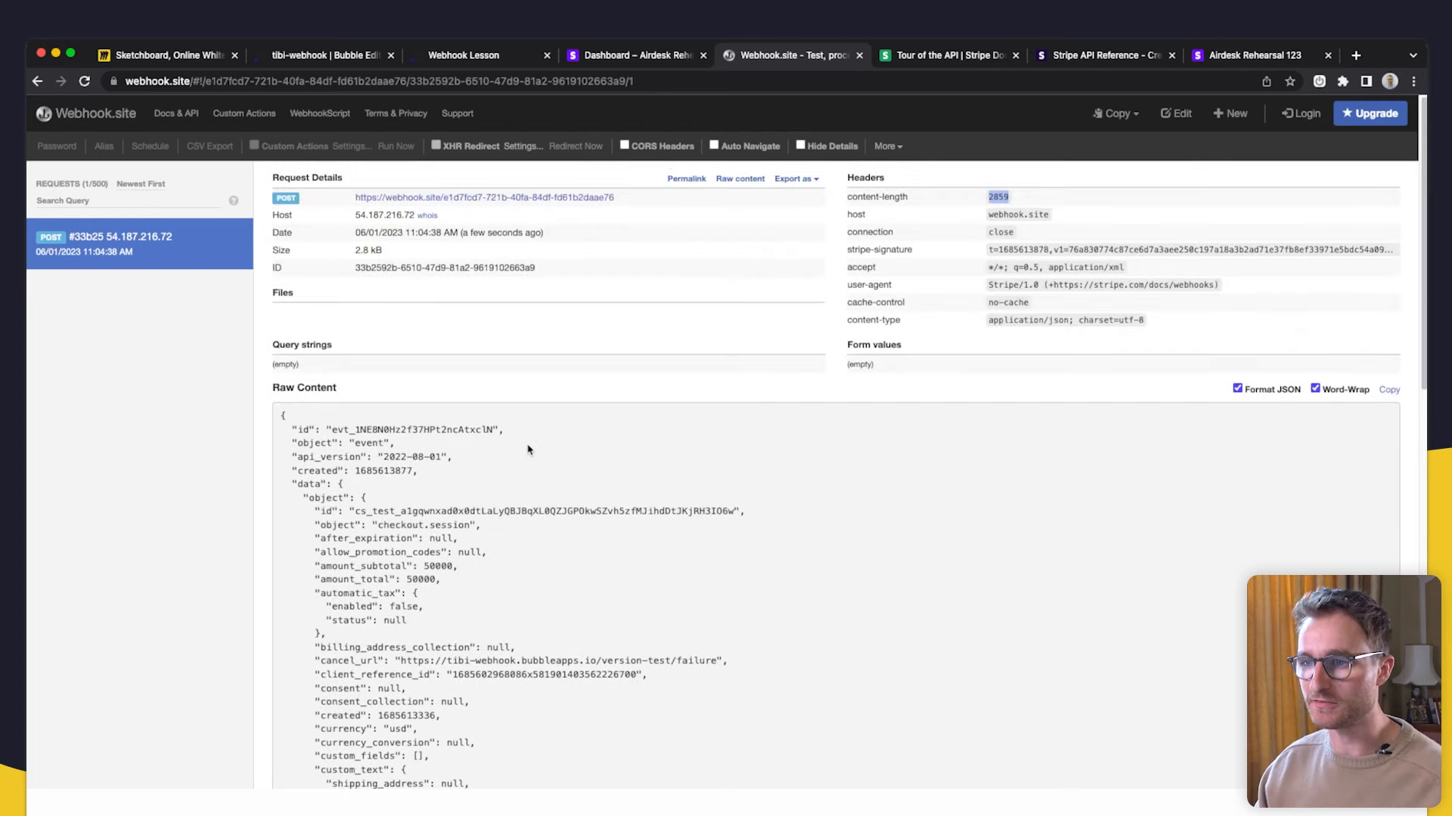
pyautogui.click(168, 55)
# - Pan around the Miro webhook flow diagram, then bring up Bubble's Create checkout session API call
pyautogui.moveTo(925, 712); pyautogui.dragTo(746, 651)
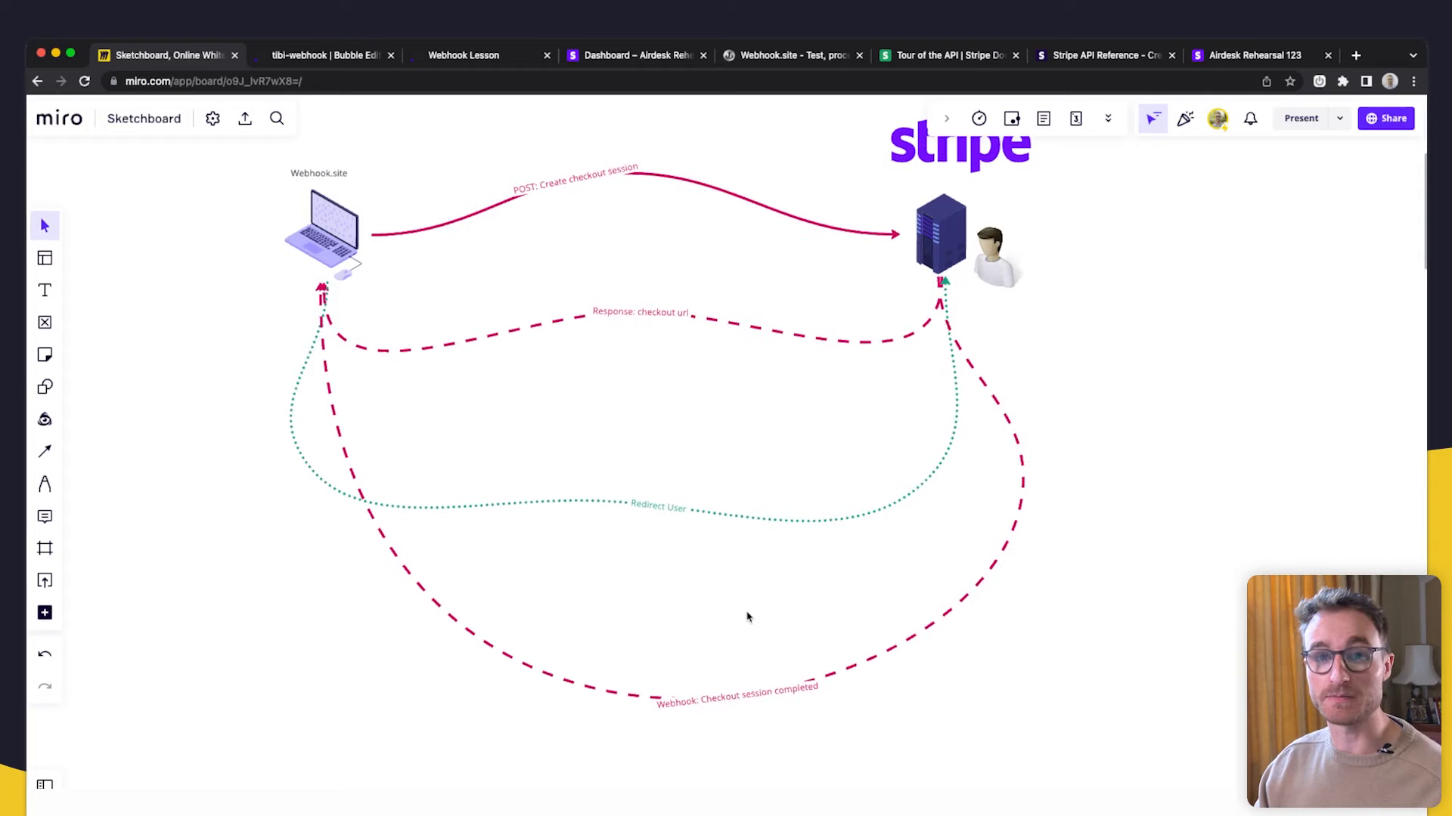
pyautogui.scroll(1, 771, 590)
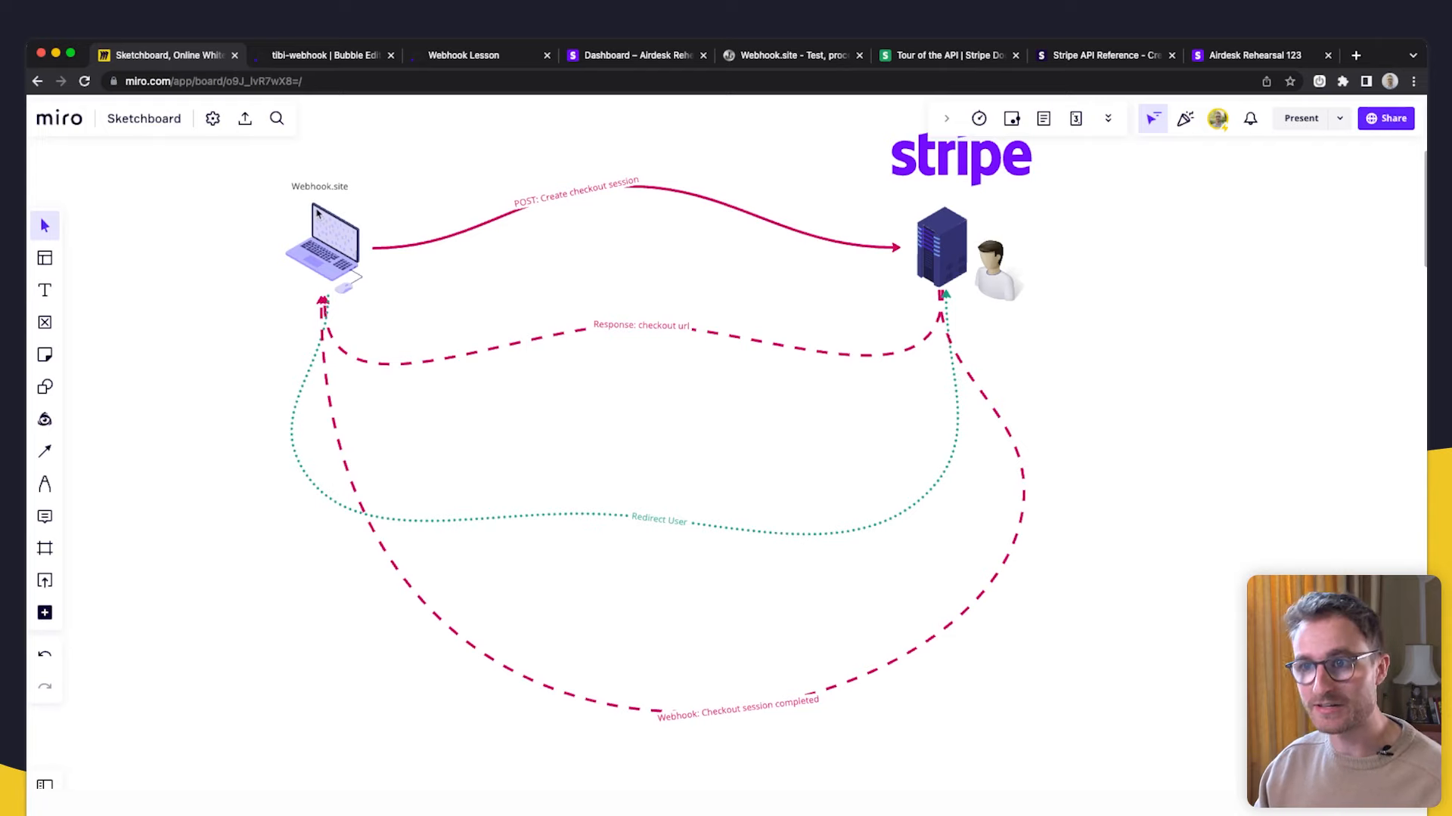
pyautogui.scroll(3, 333, 249)
pyautogui.scroll(4, 329, 297)
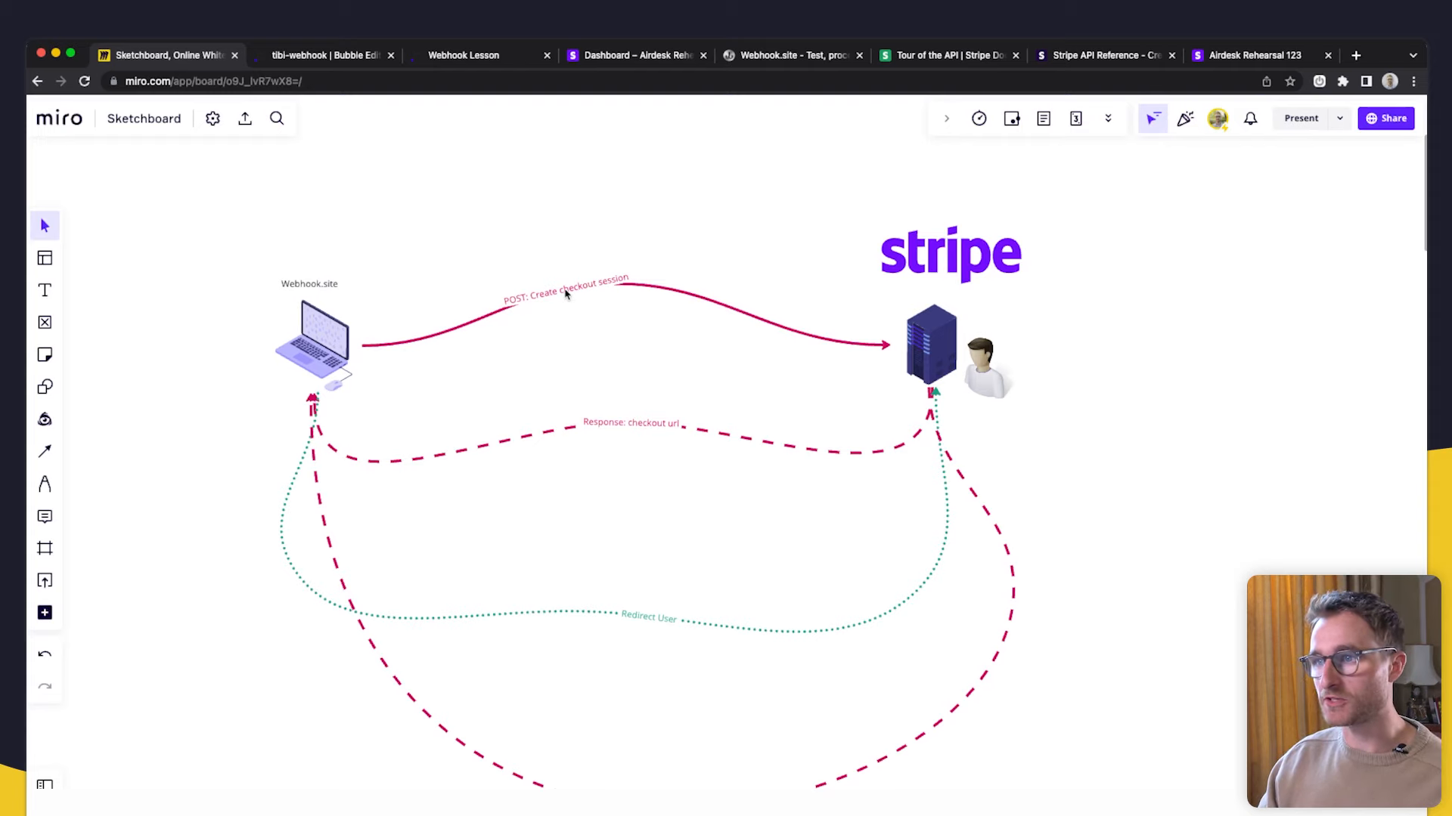
pyautogui.click(291, 56)
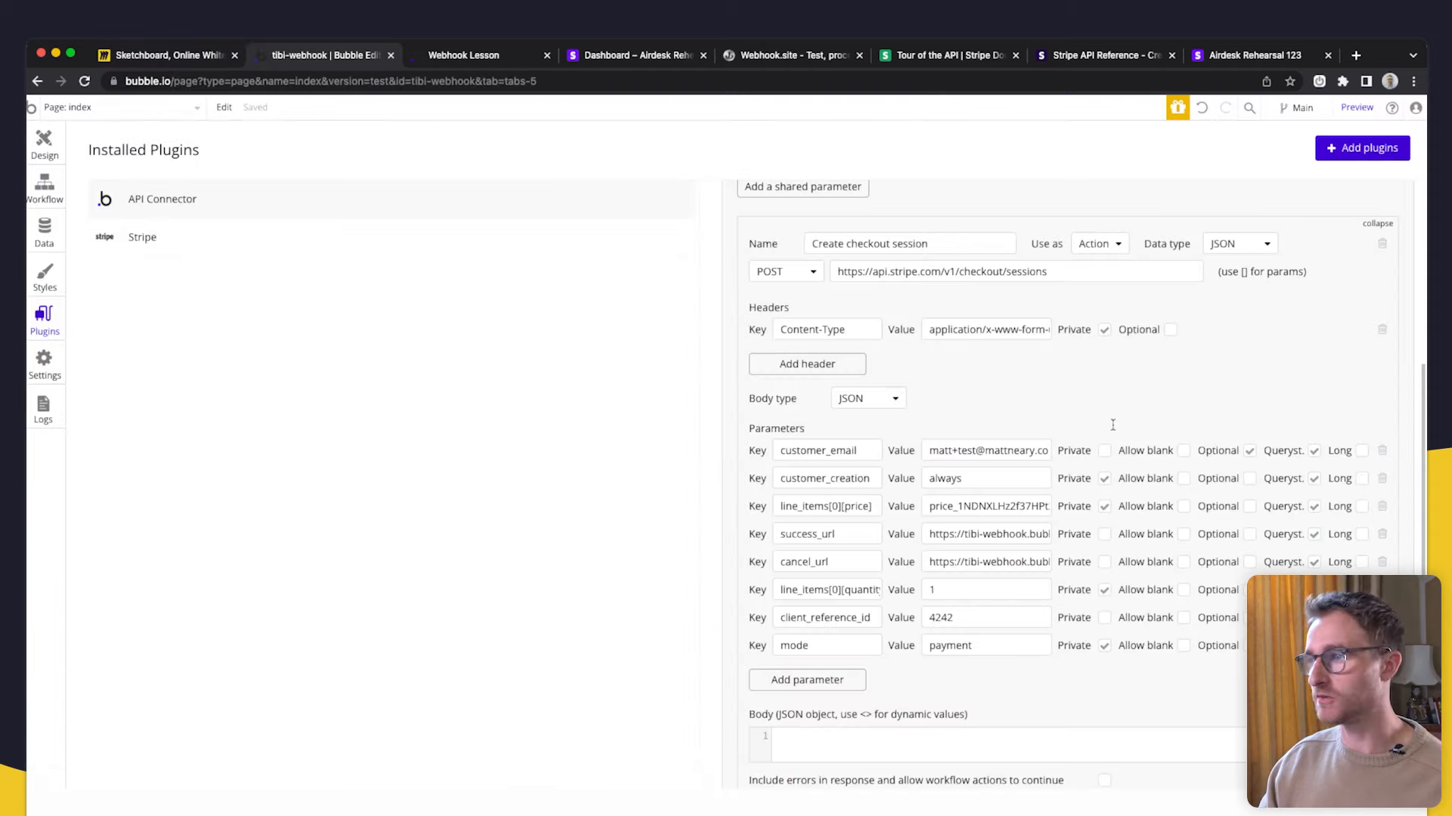
# - Glance over the Create checkout session parameters in Bubble, then go back to the Miro diagram
pyautogui.scroll(1, 1013, 341)
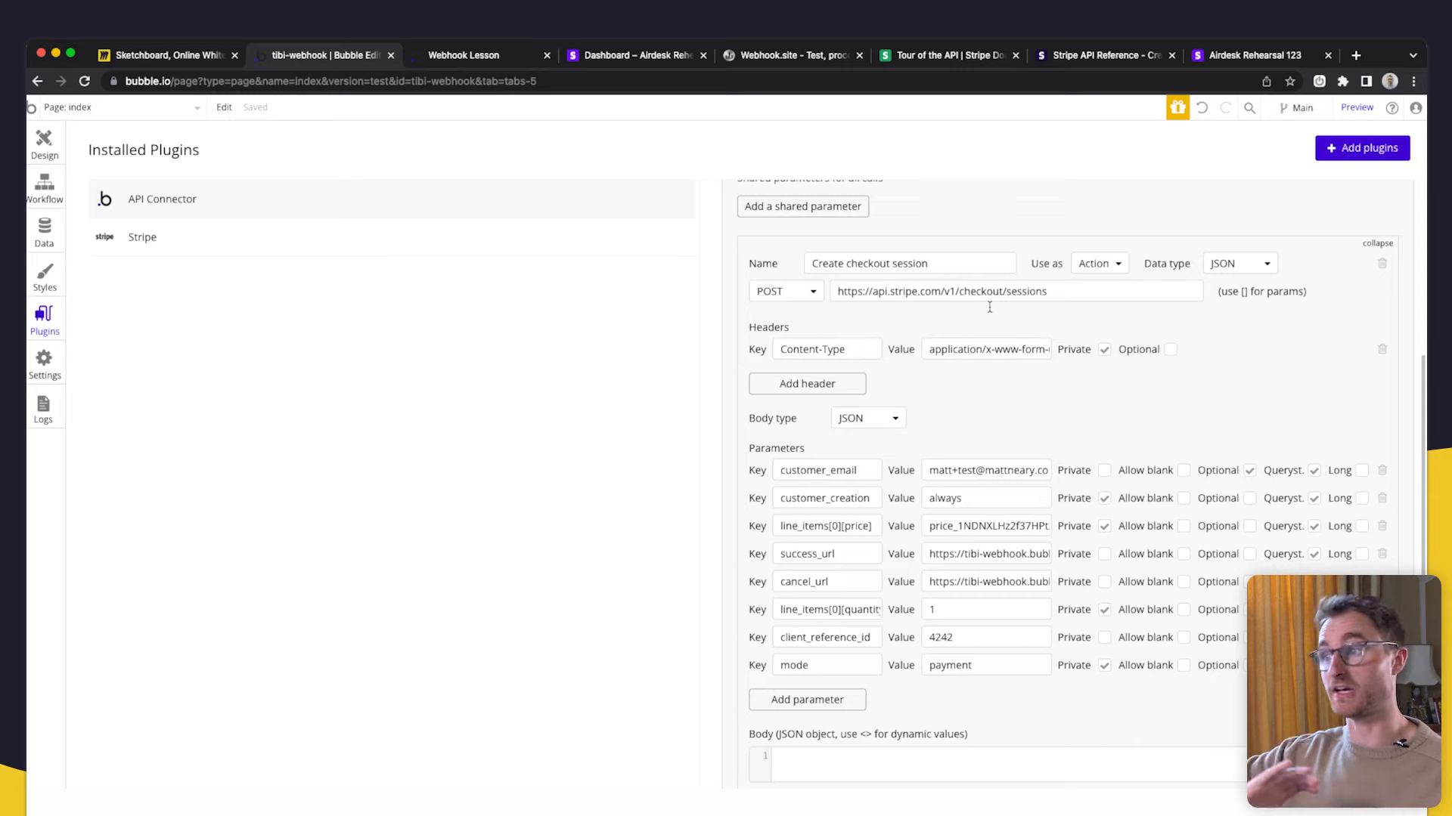
pyautogui.click(192, 59)
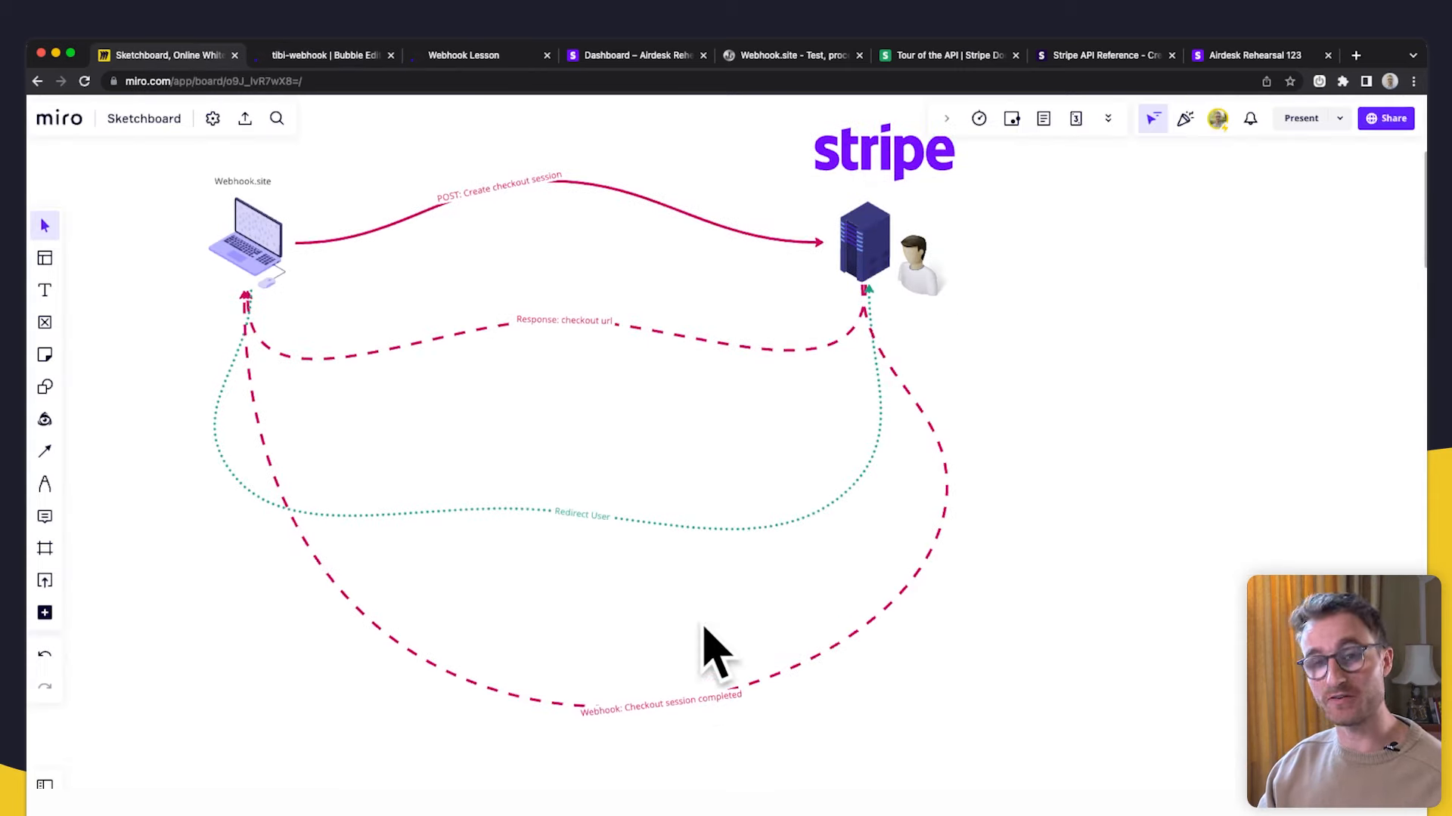
# - Nudge the Miro flow diagram downward, then switch to the Stripe webhook endpoint page
pyautogui.moveTo(803, 584); pyautogui.dragTo(795, 611)
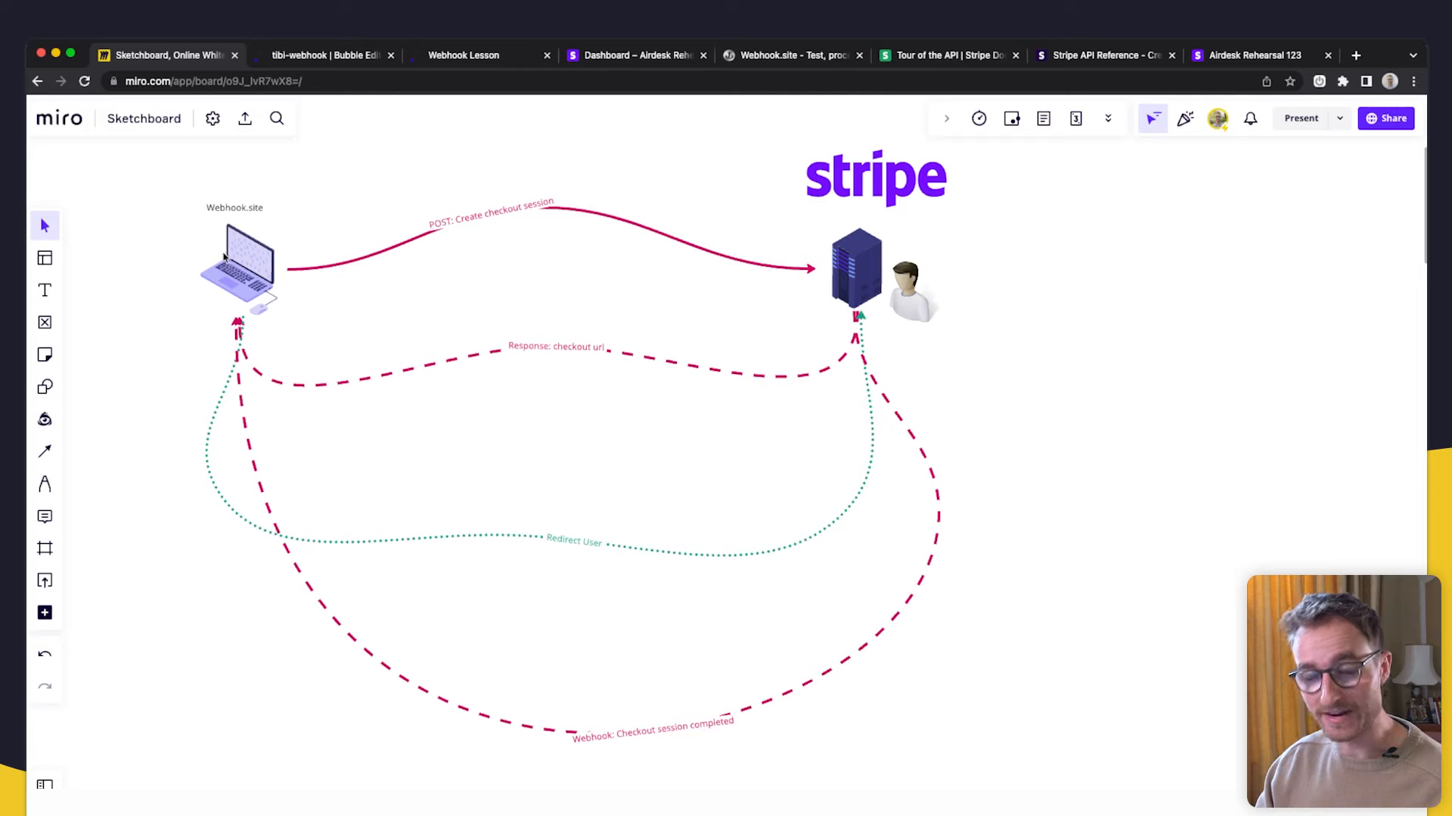
pyautogui.moveTo(296, 292); pyautogui.dragTo(298, 309)
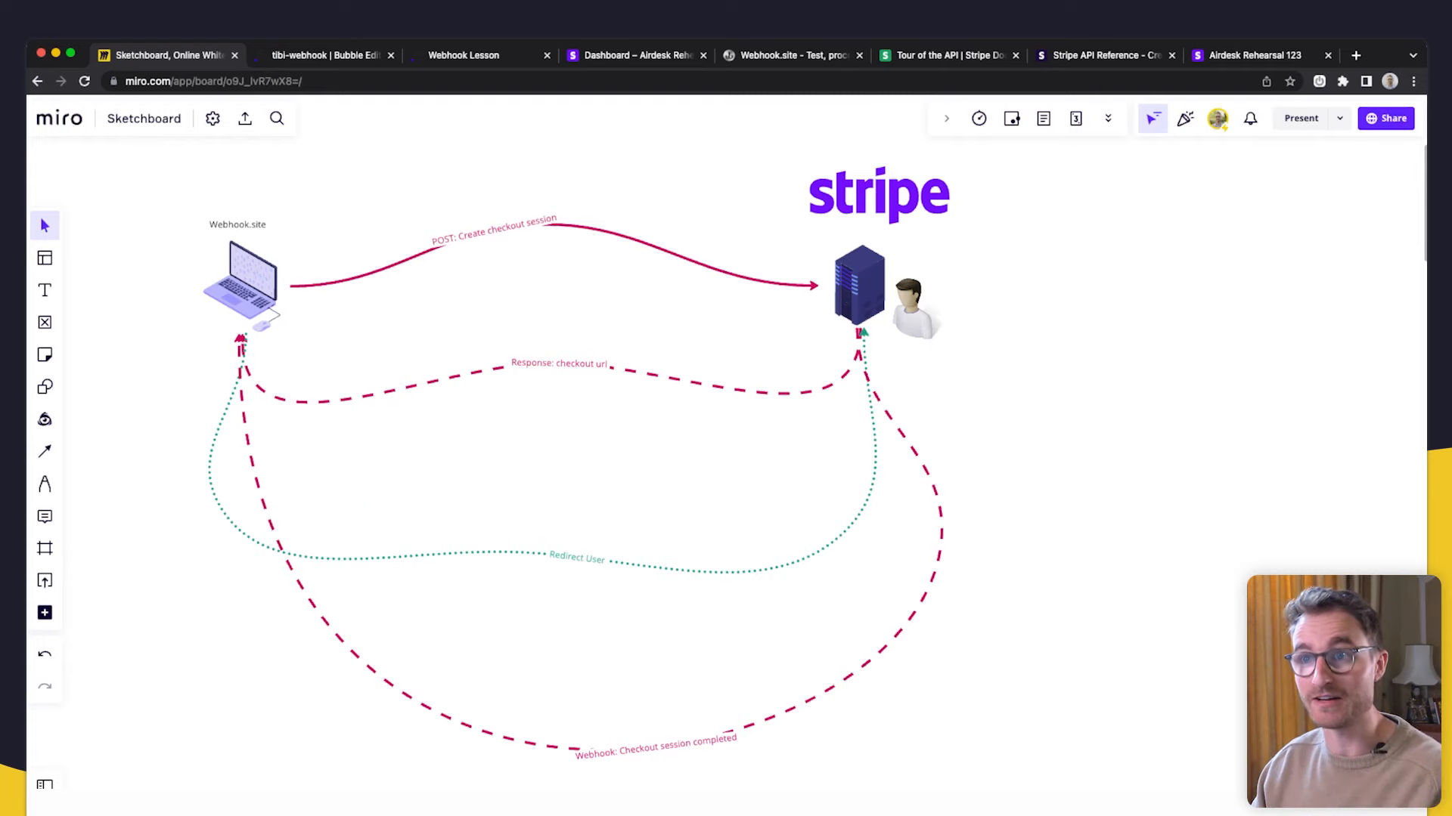
pyautogui.click(605, 55)
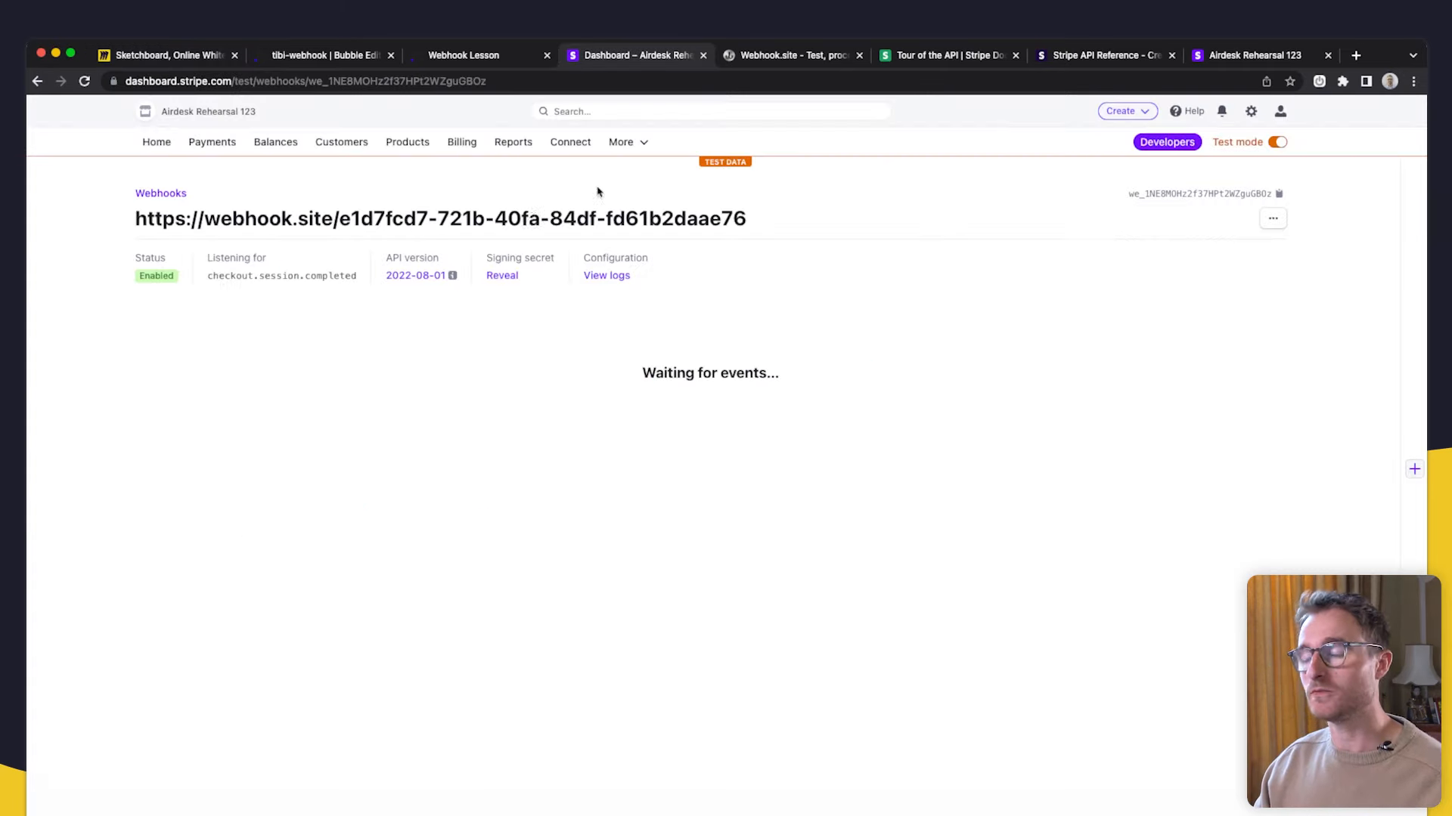
# - Return to the received request on Webhook.site and scroll down its Raw Content JSON
pyautogui.click(798, 56)
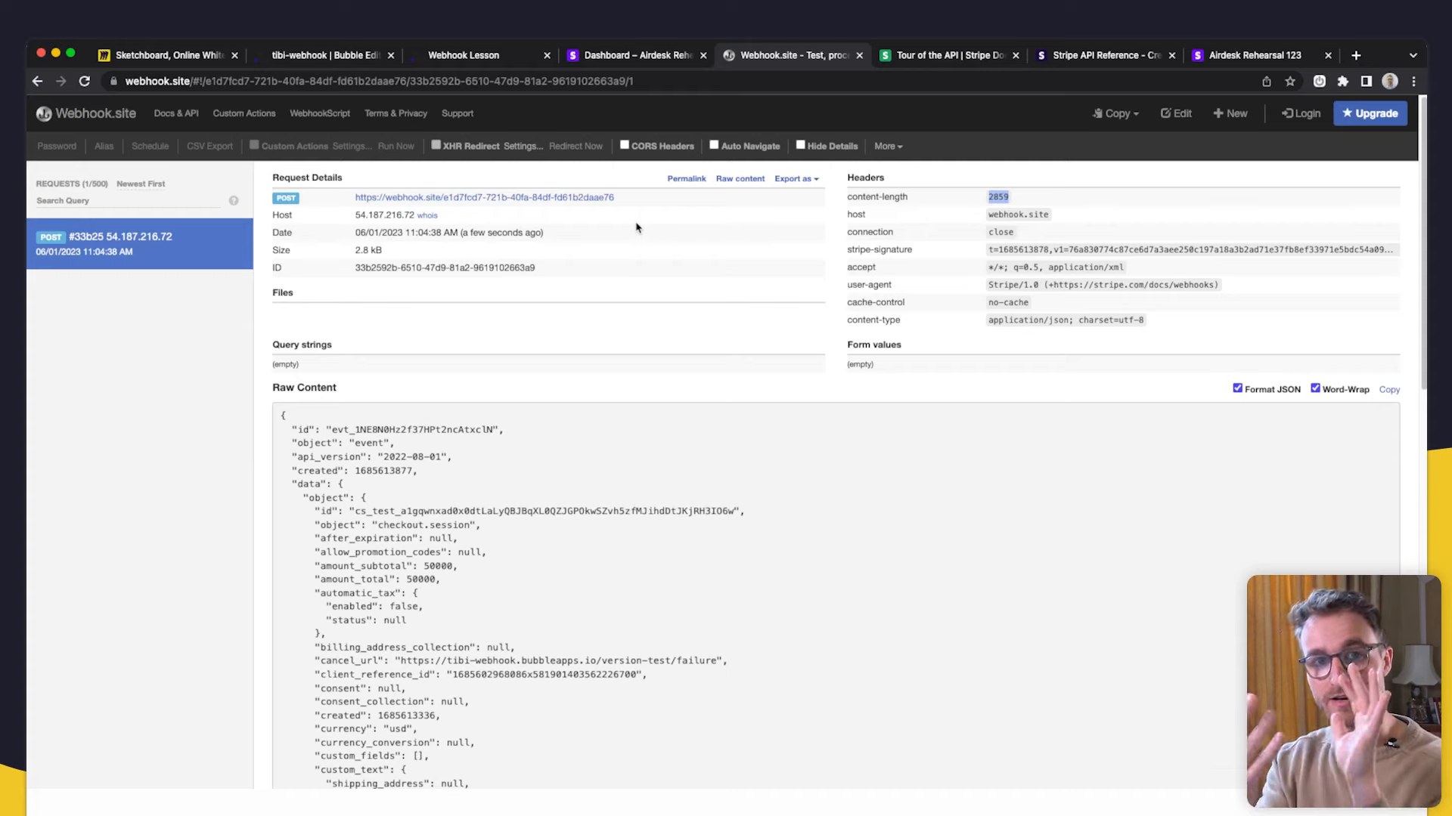
pyautogui.scroll(-3, 421, 464)
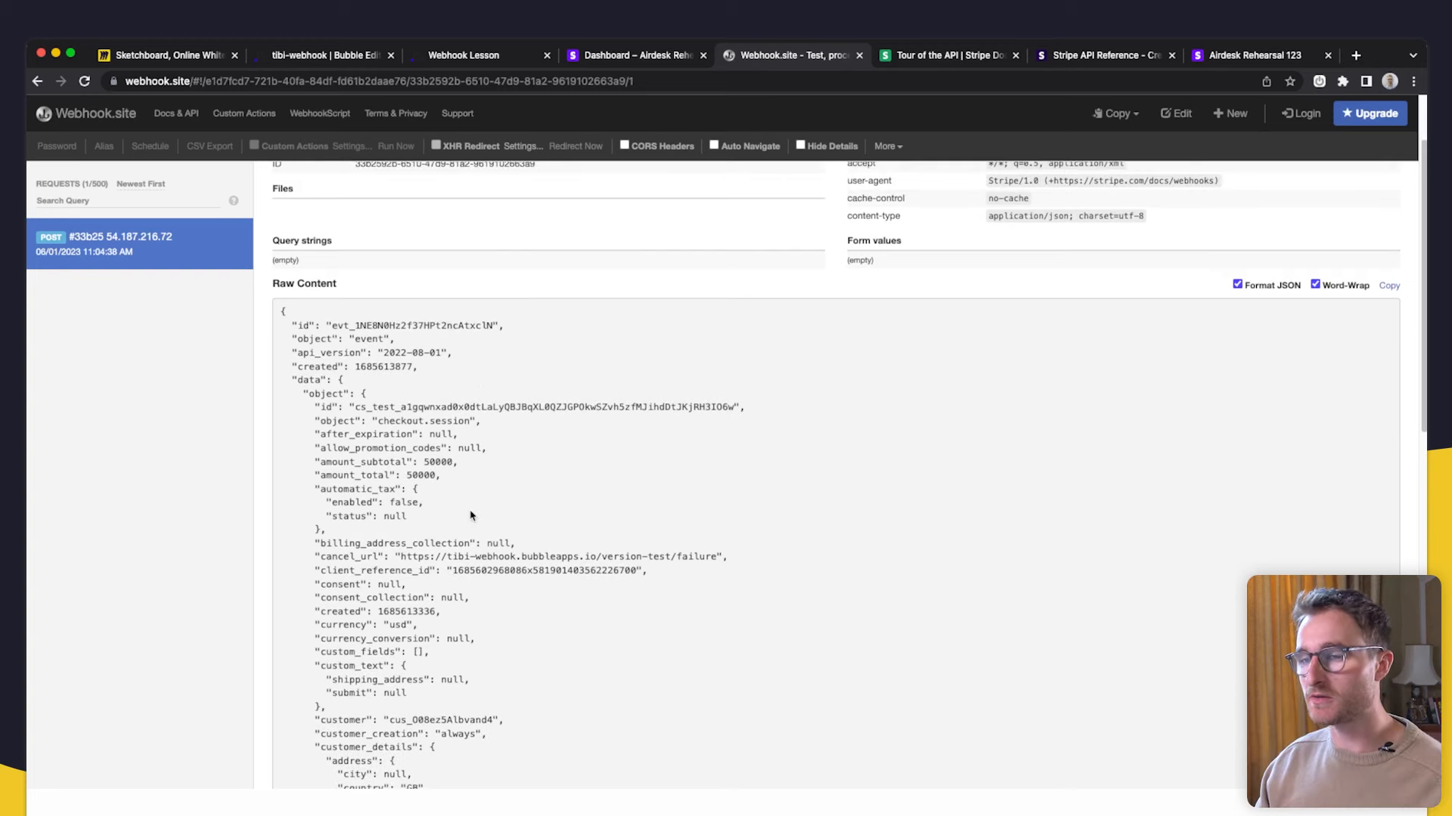
pyautogui.scroll(-1, 696, 521)
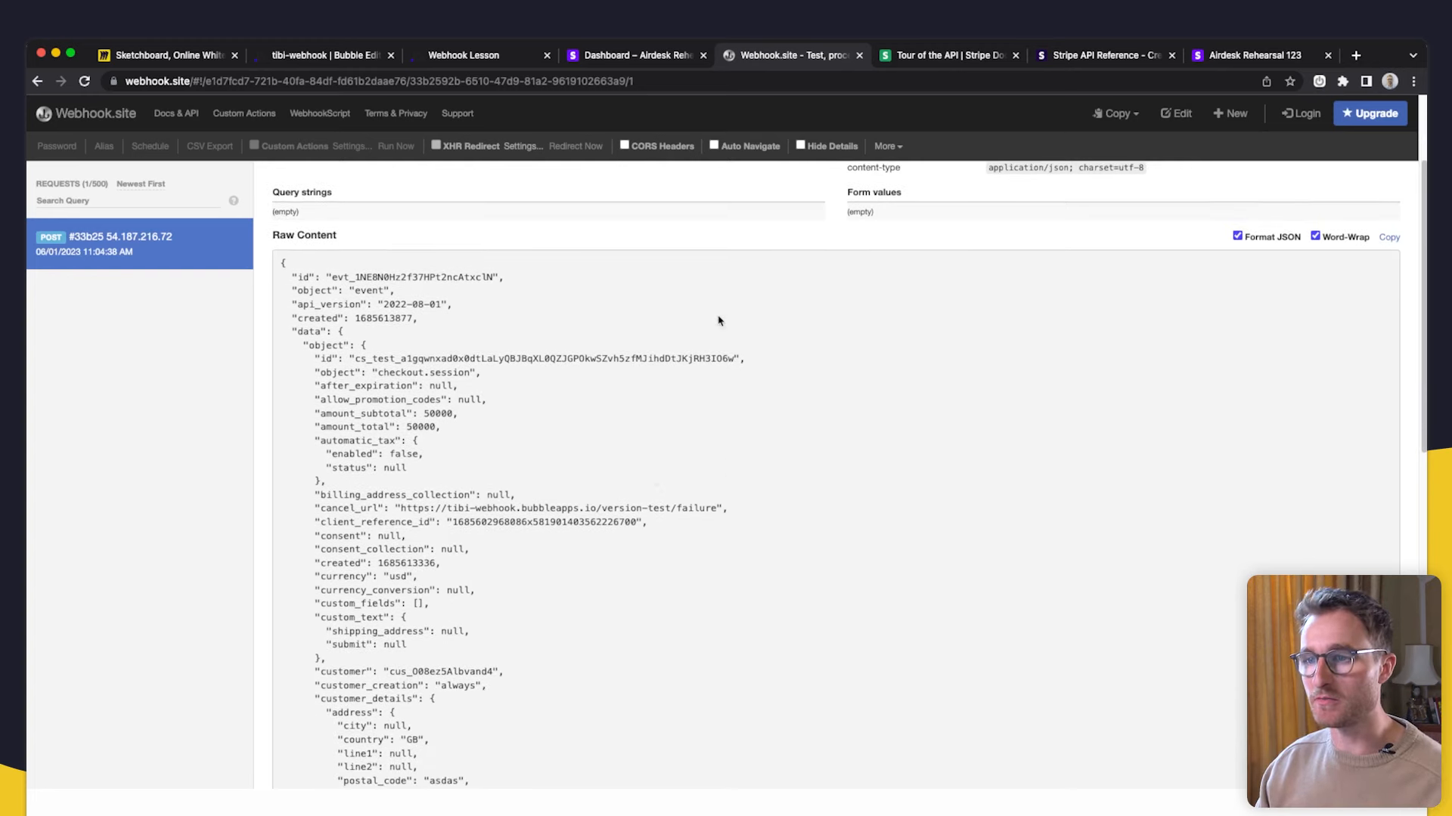
pyautogui.scroll(-1, 556, 420)
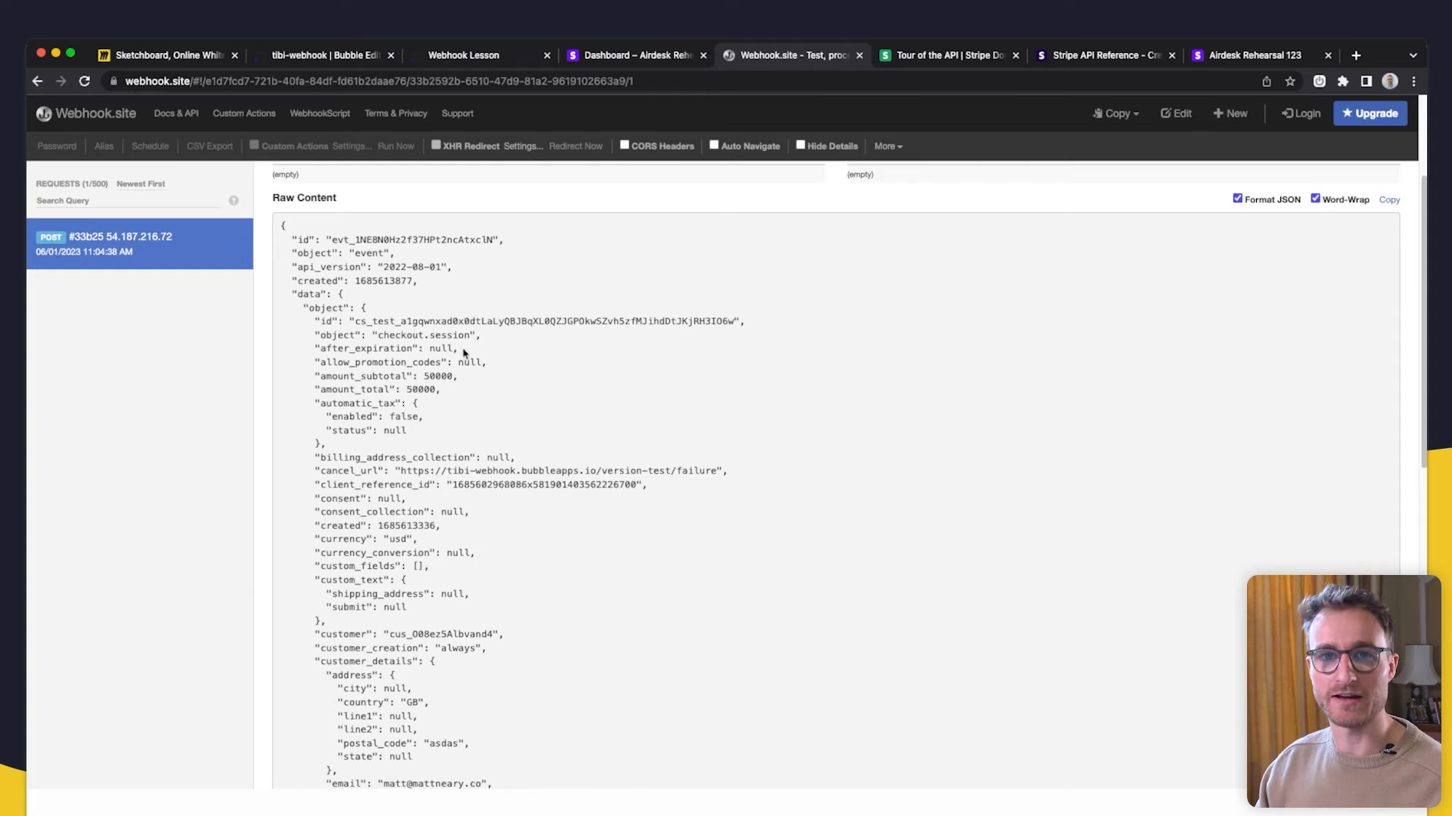
pyautogui.scroll(-15, 467, 357)
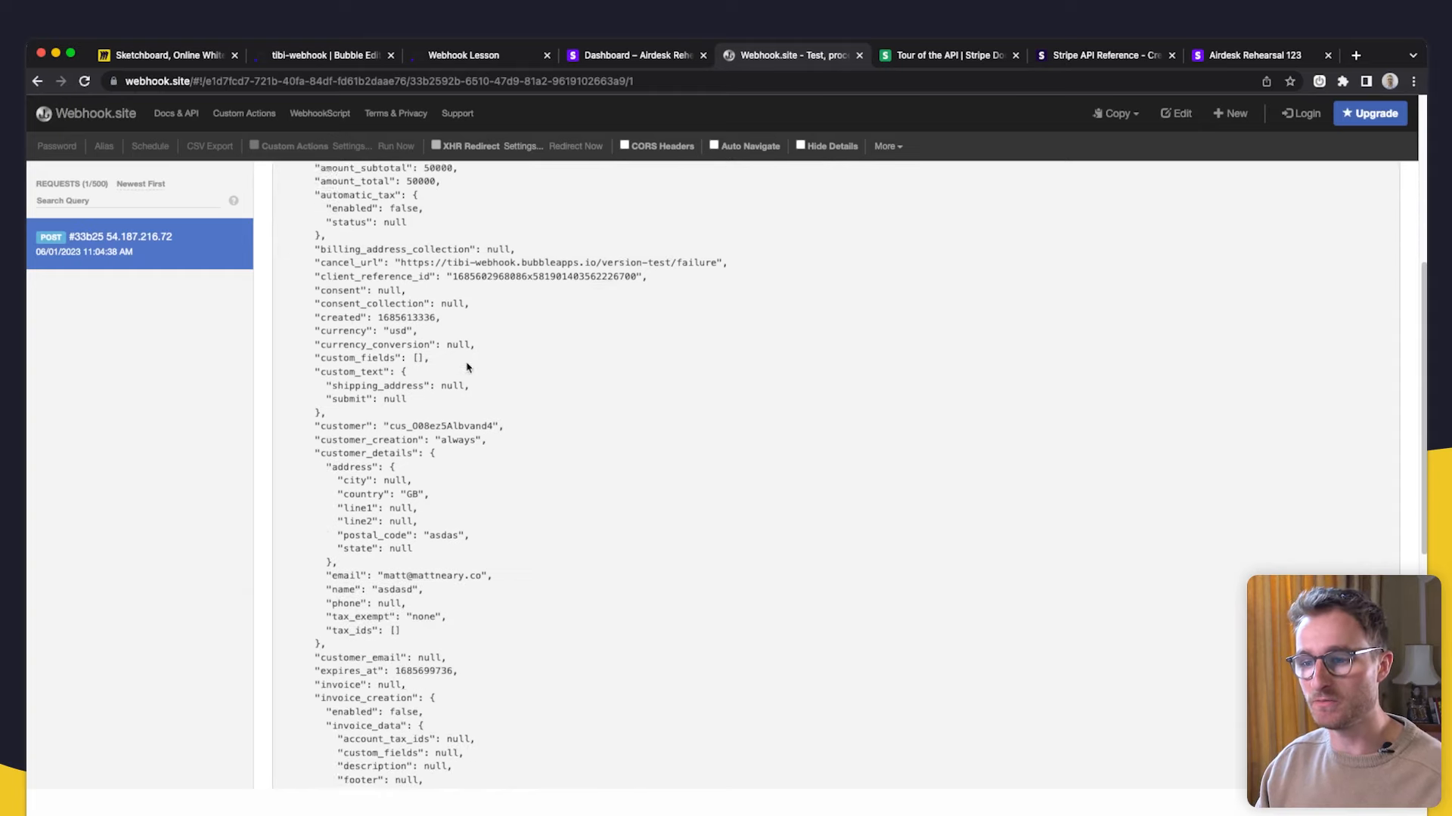
pyautogui.scroll(-4, 461, 495)
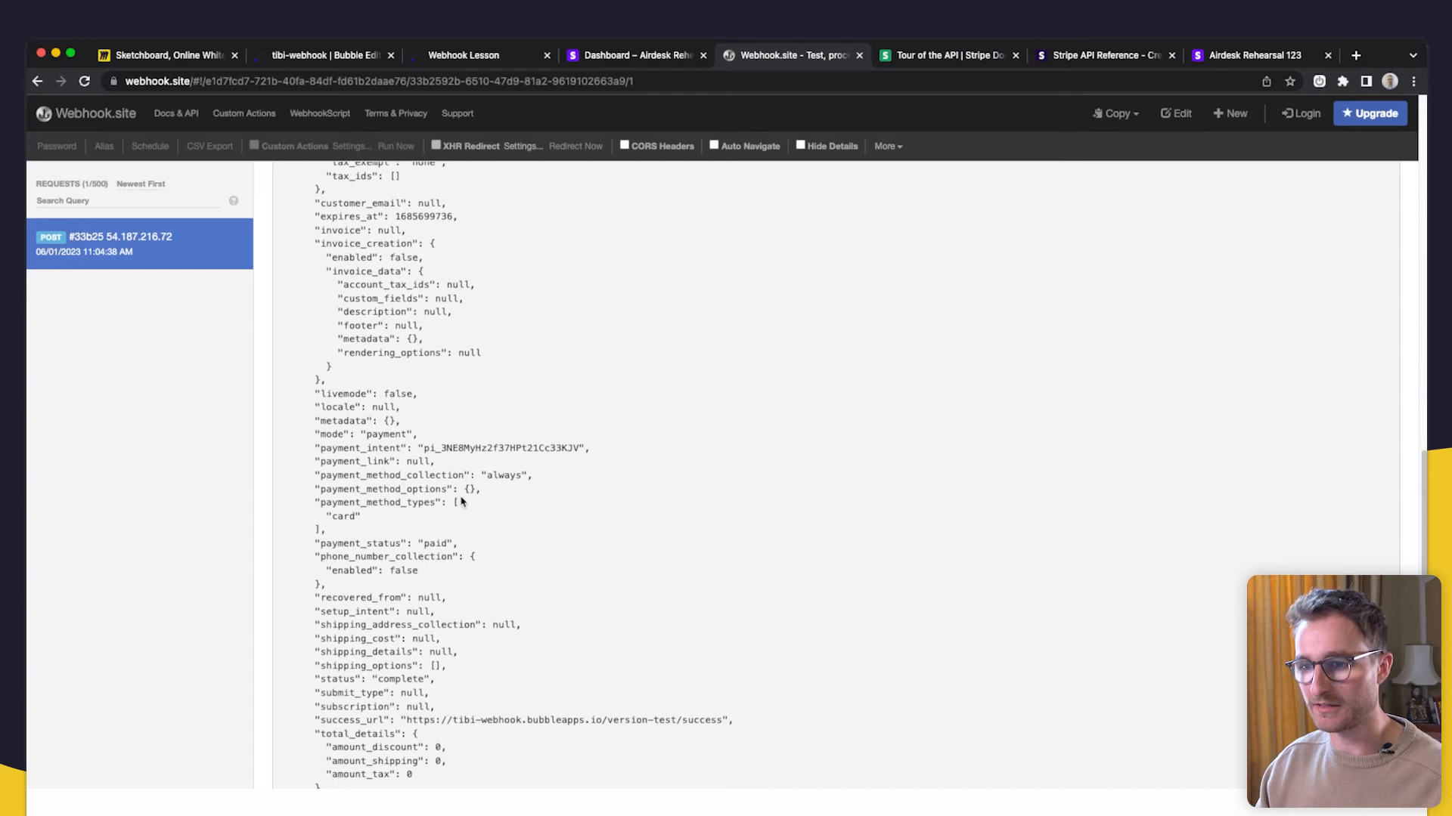
# - Pick out the status 'complete', payment_intent, customer ID and client_reference_id values in the payload
pyautogui.doubleClick(406, 633)
pyautogui.scroll(5, 431, 624)
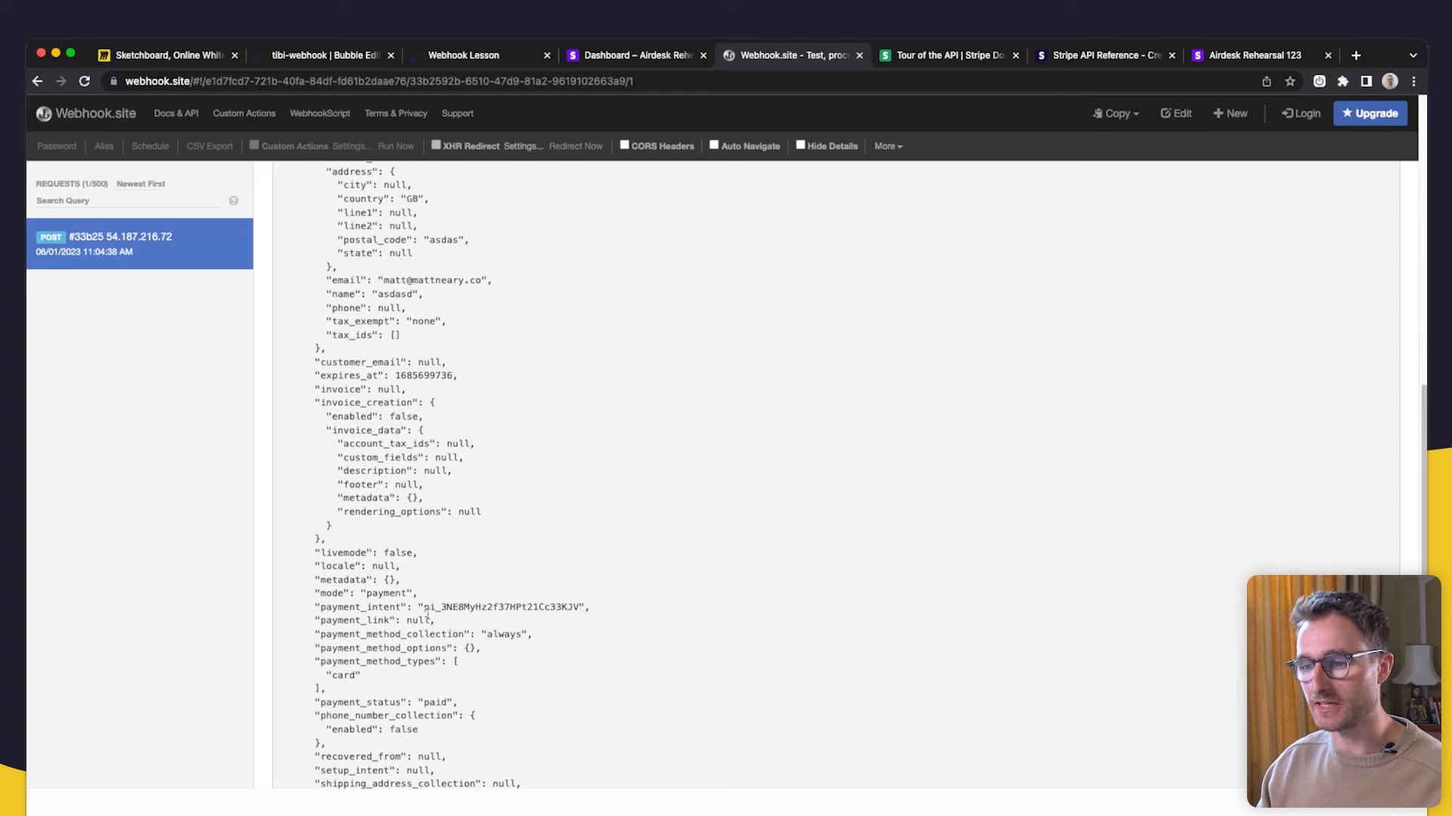
pyautogui.moveTo(423, 609); pyautogui.dragTo(462, 613)
pyautogui.scroll(5, 462, 529)
pyautogui.doubleClick(461, 397)
pyautogui.scroll(3, 463, 463)
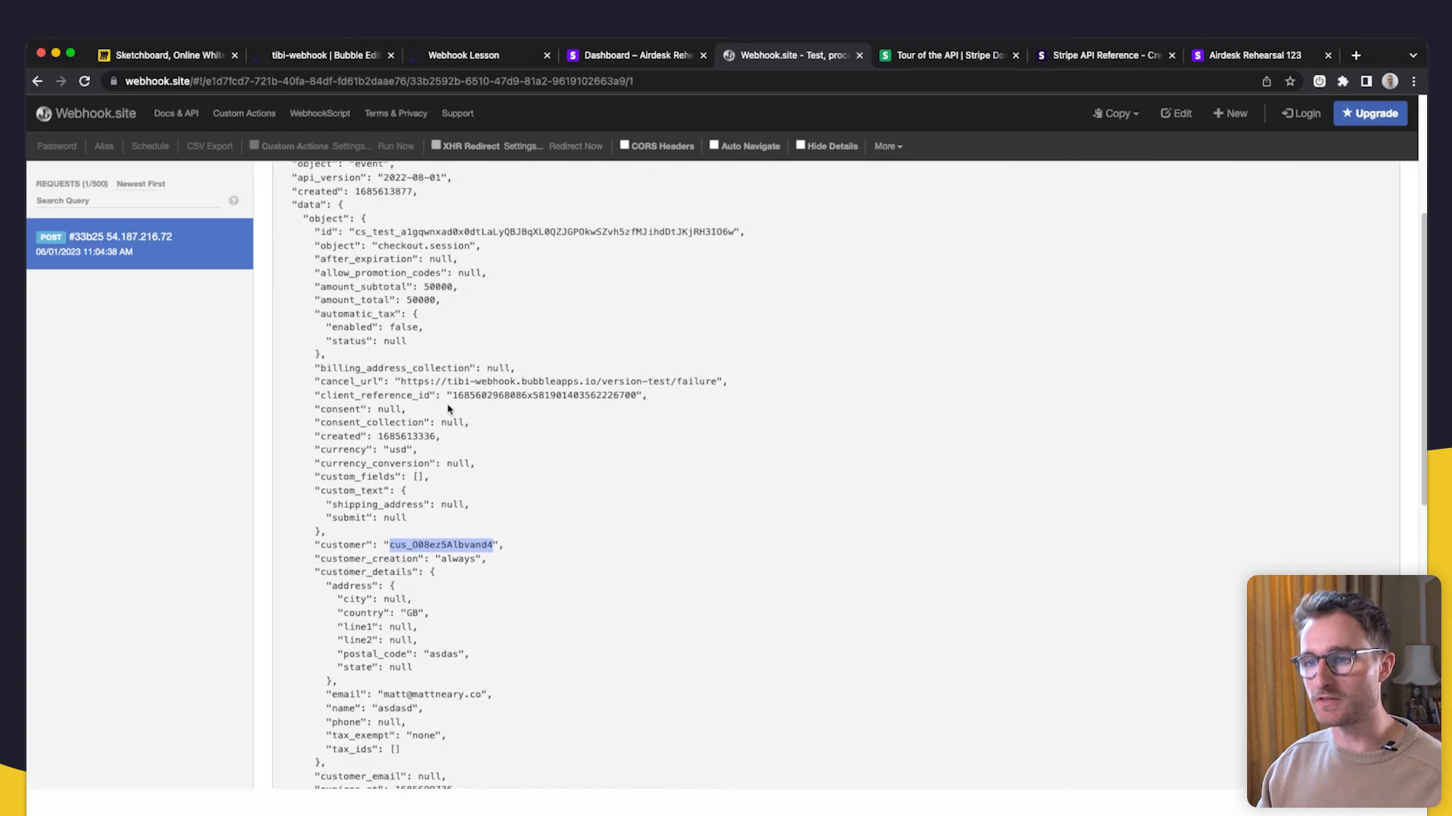
pyautogui.moveTo(452, 396); pyautogui.dragTo(639, 394)
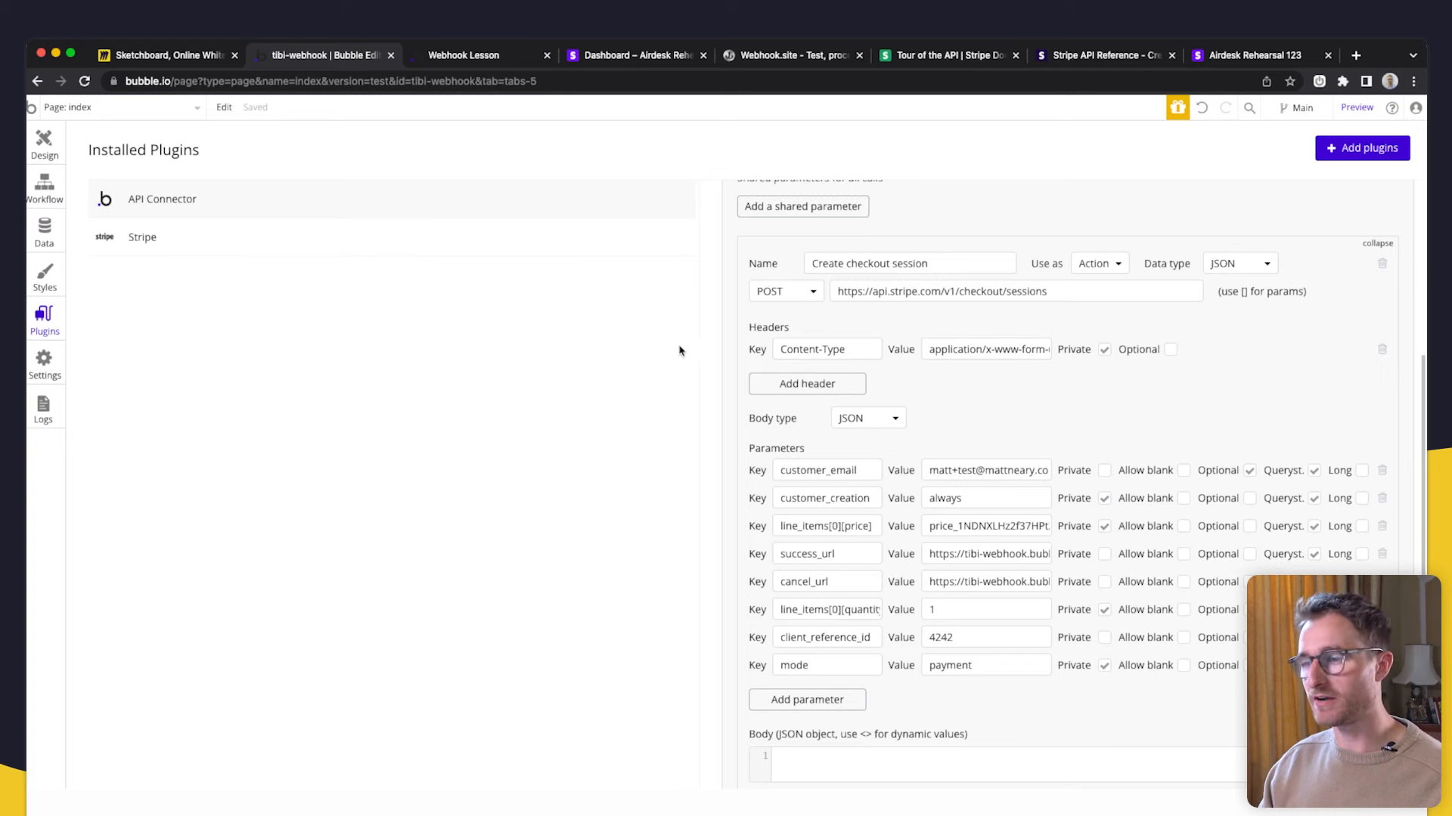
pyautogui.scroll(4, 844, 446)
pyautogui.scroll(-5, 844, 446)
pyautogui.click(864, 585)
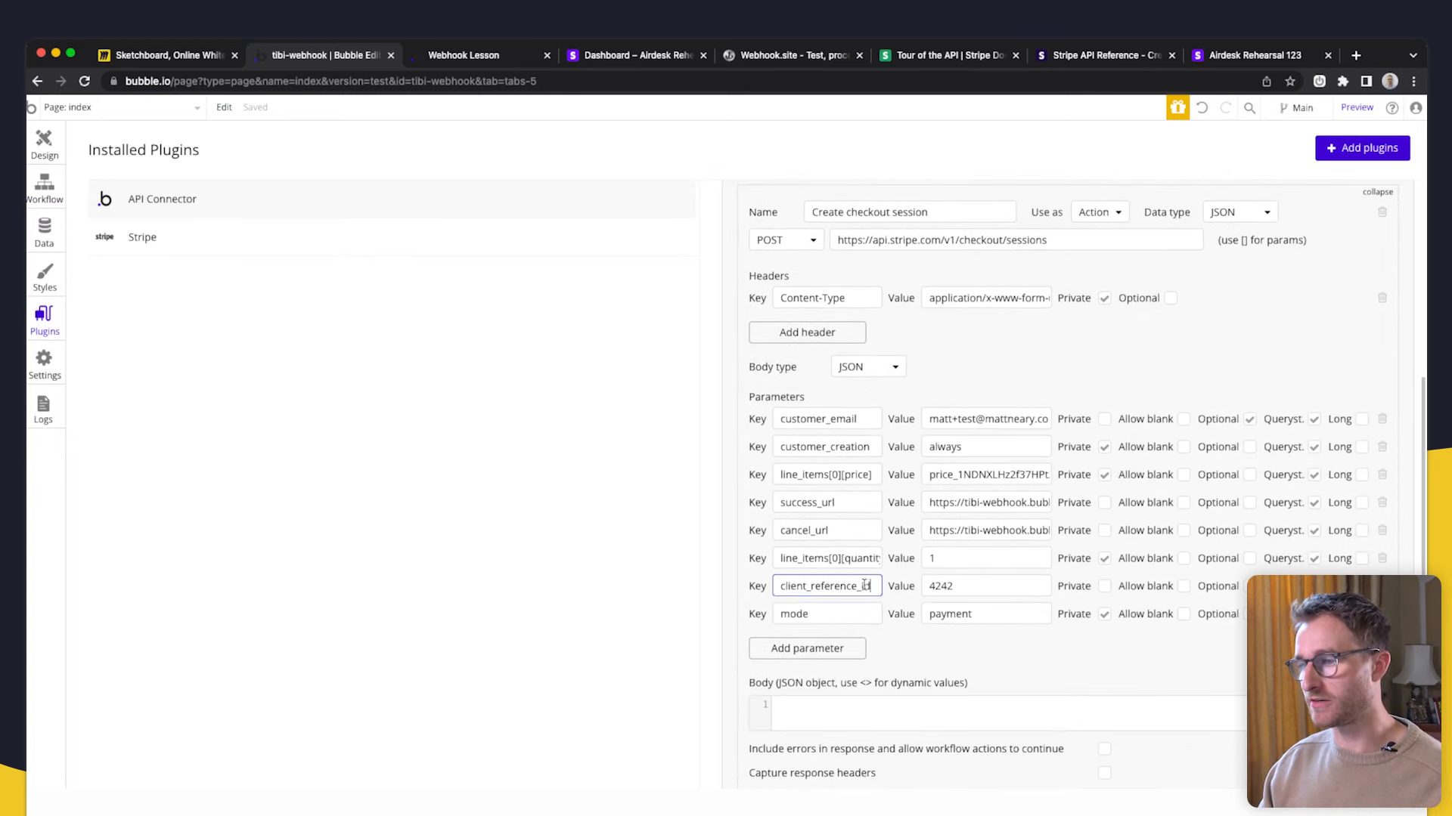
pyautogui.moveTo(864, 585); pyautogui.dragTo(779, 588)
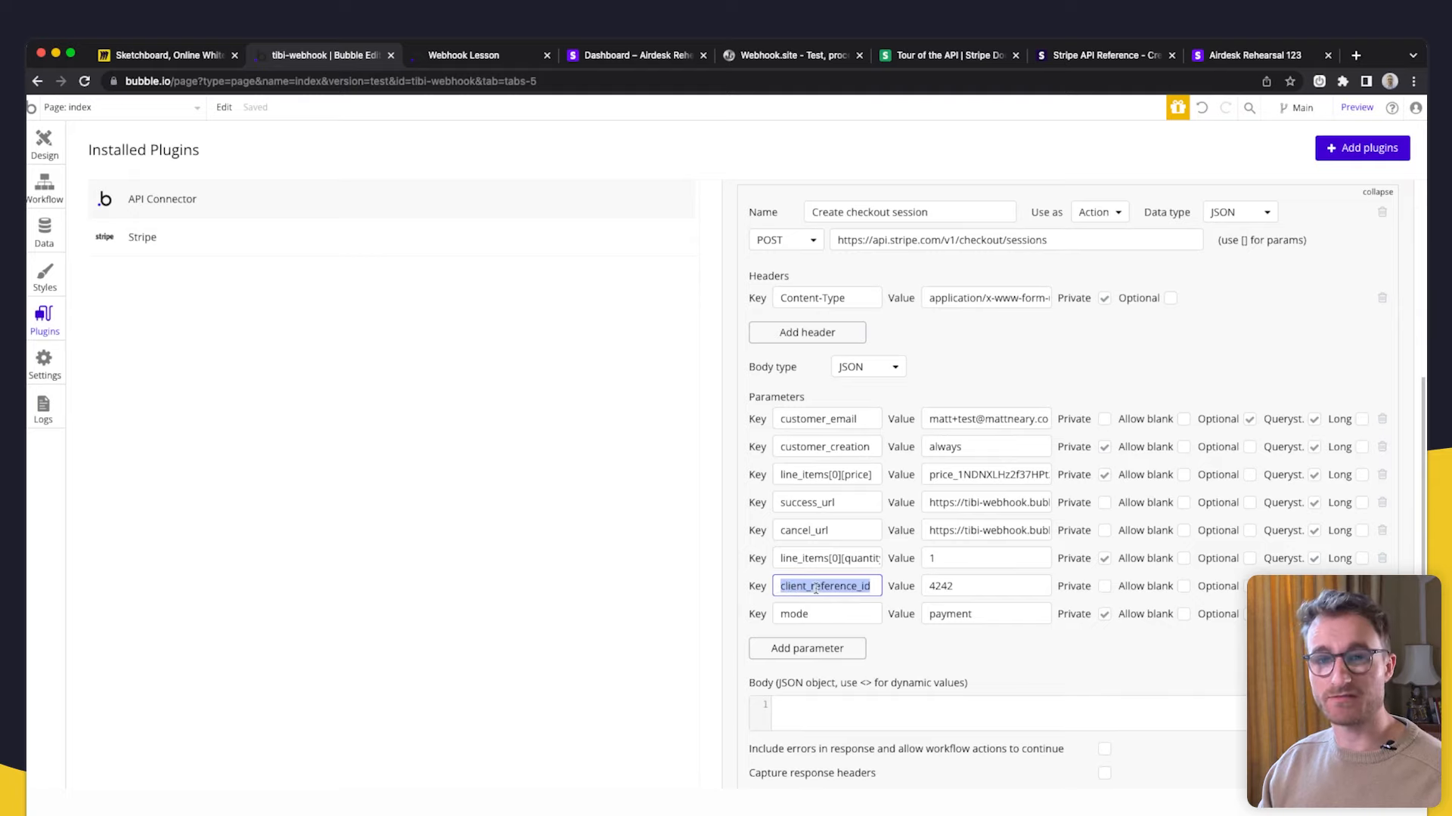
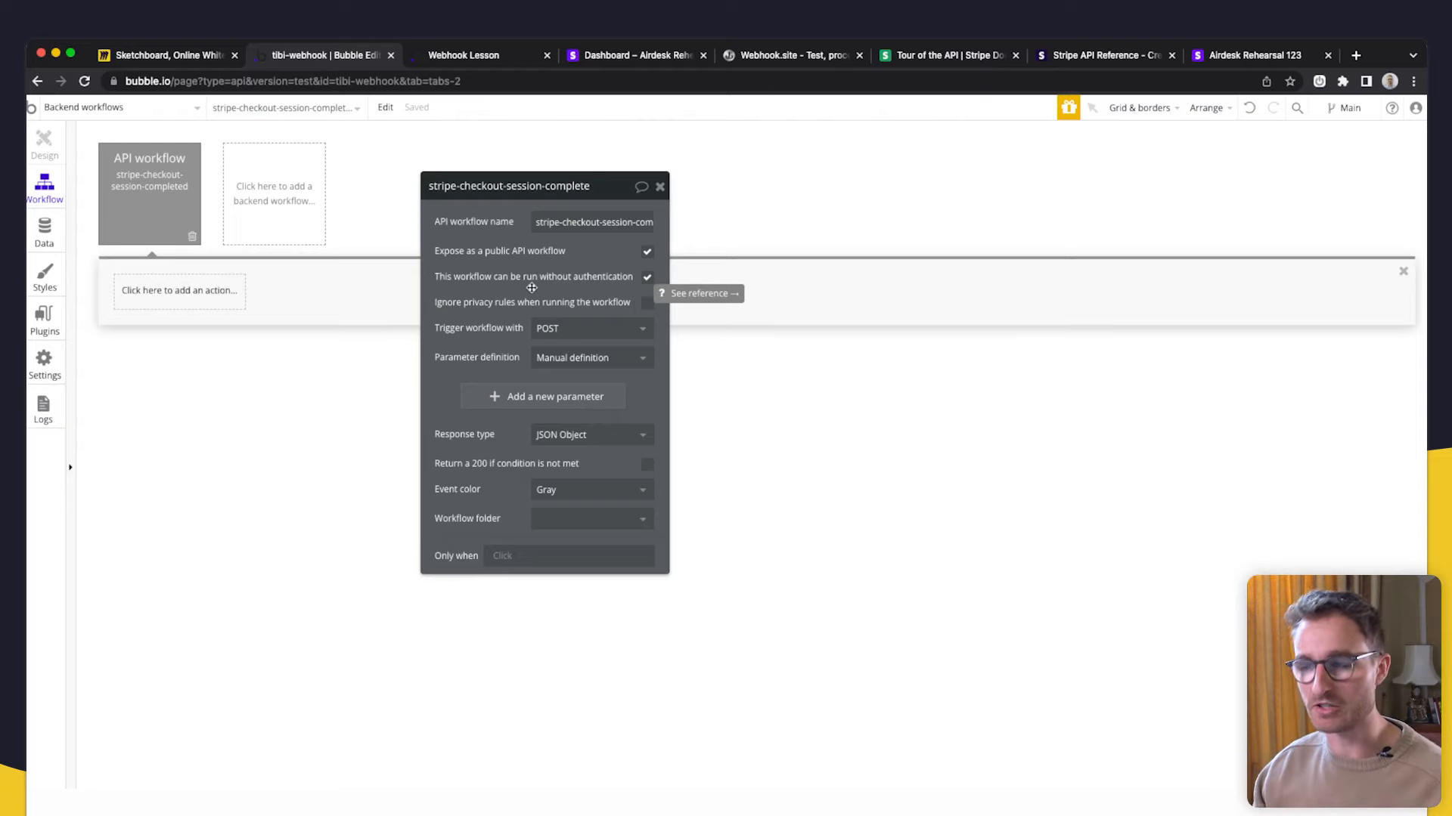
# - Move the workflow settings panel aside and view the captured Stripe request on Webhook.site
pyautogui.moveTo(512, 306); pyautogui.dragTo(449, 286)
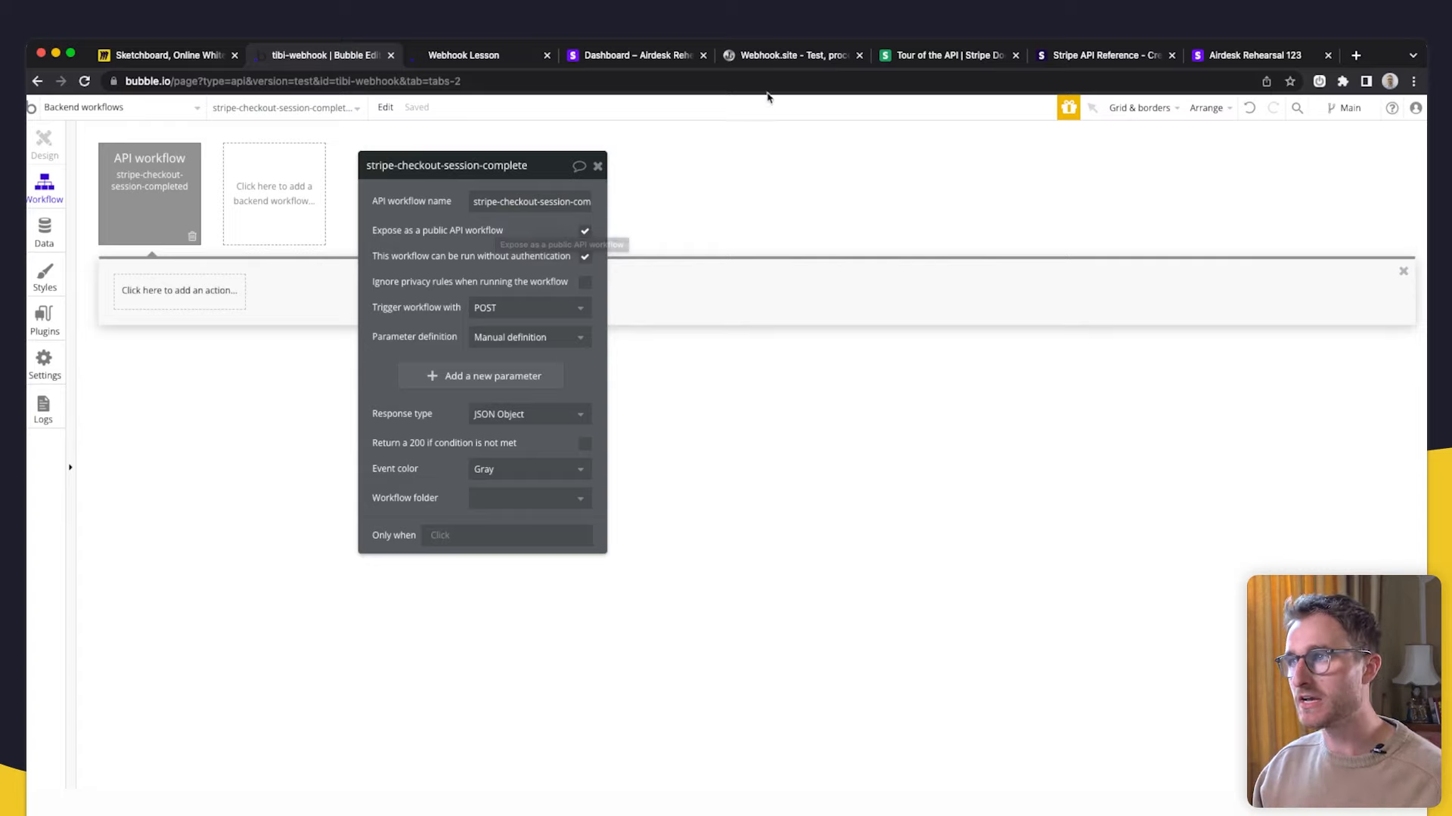
pyautogui.click(815, 53)
# - Examine the client_reference_id, amount_total and allow_promotion_codes fields in the Raw Content JSON
pyautogui.scroll(-5, 412, 575)
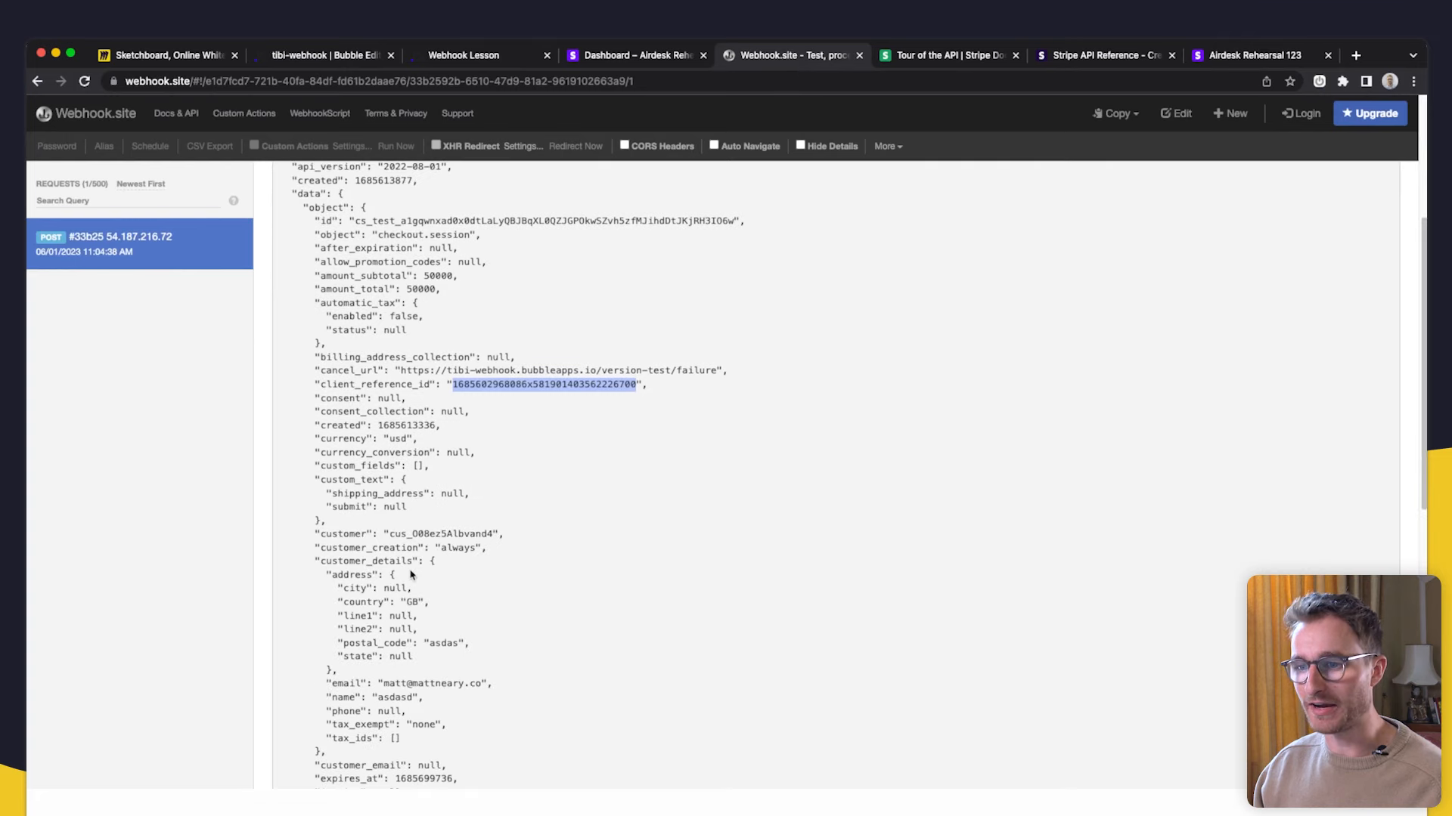
pyautogui.scroll(-1, 383, 572)
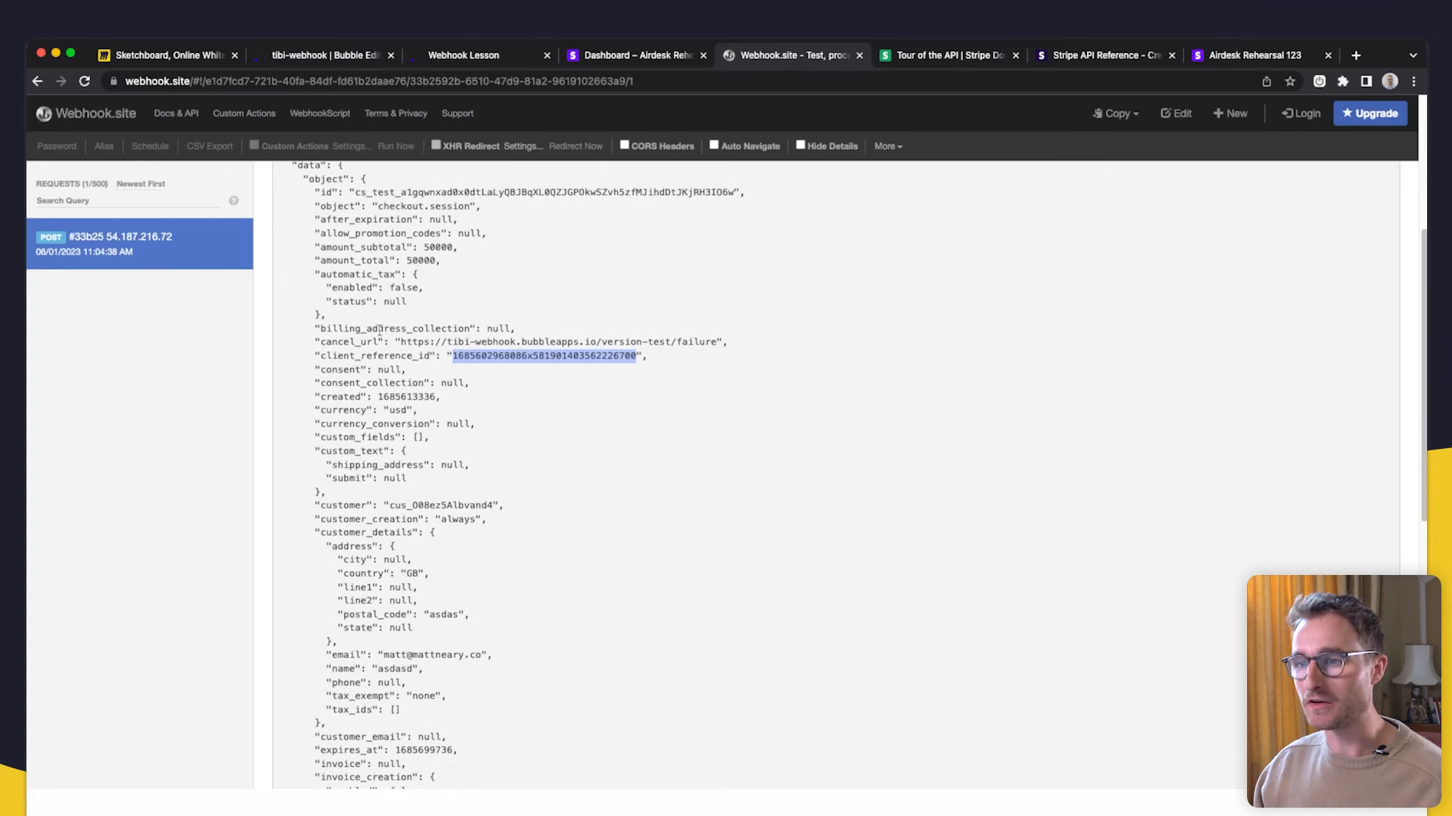
pyautogui.moveTo(433, 355); pyautogui.dragTo(310, 355)
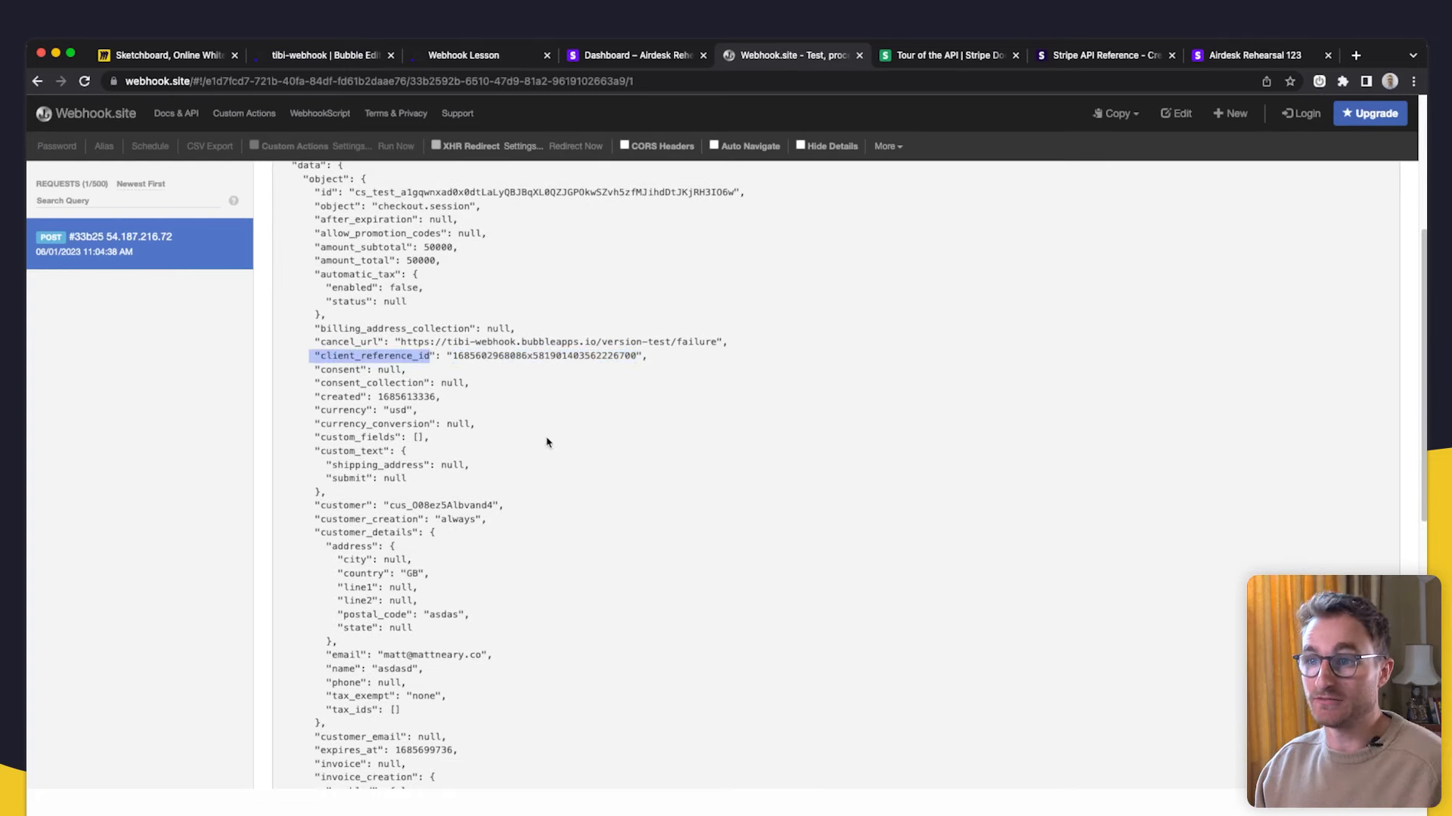
pyautogui.scroll(2, 499, 424)
pyautogui.moveTo(437, 363); pyautogui.dragTo(321, 364)
pyautogui.click(496, 480)
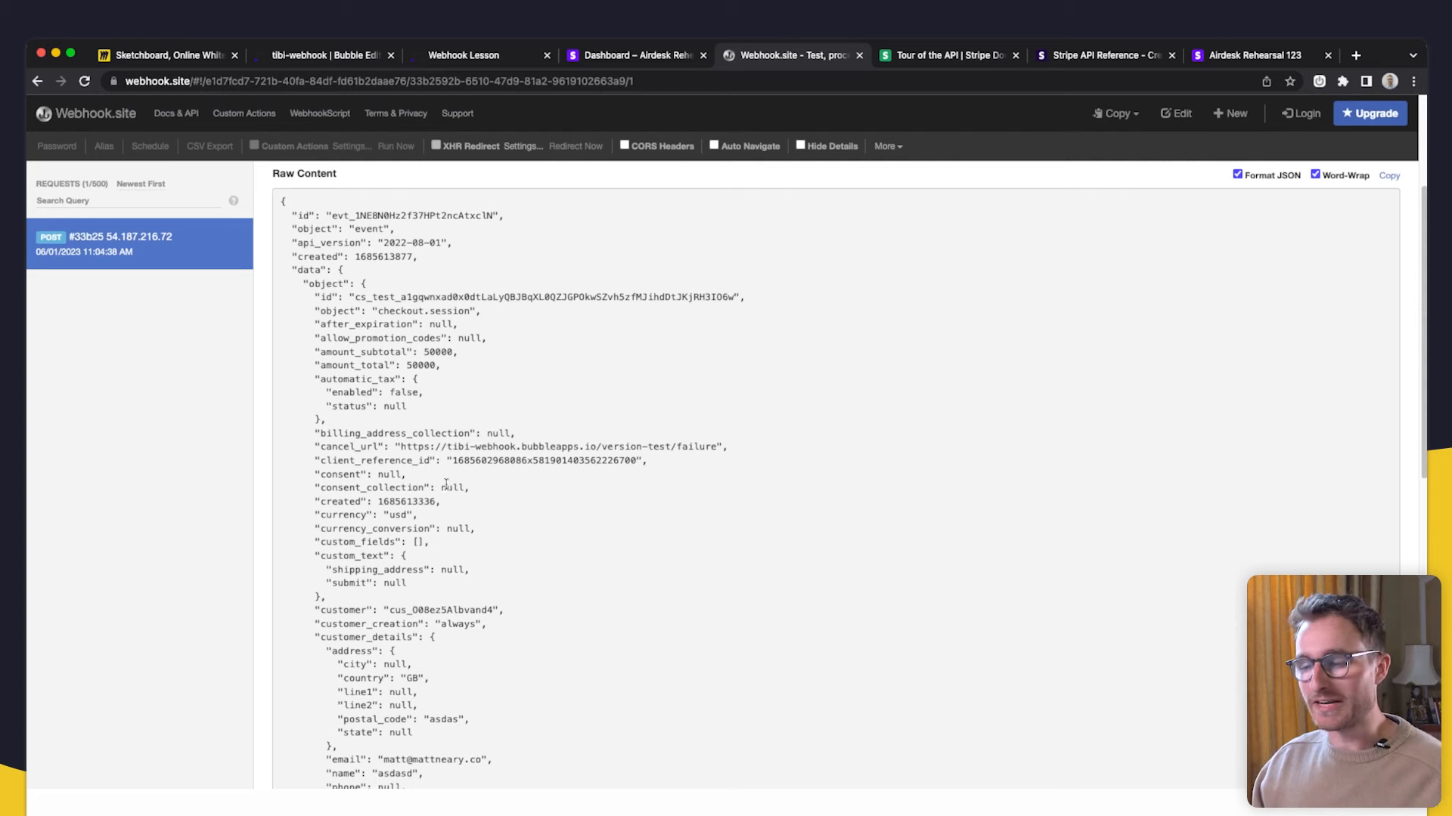
pyautogui.scroll(2, 396, 388)
pyautogui.scroll(-3, 378, 340)
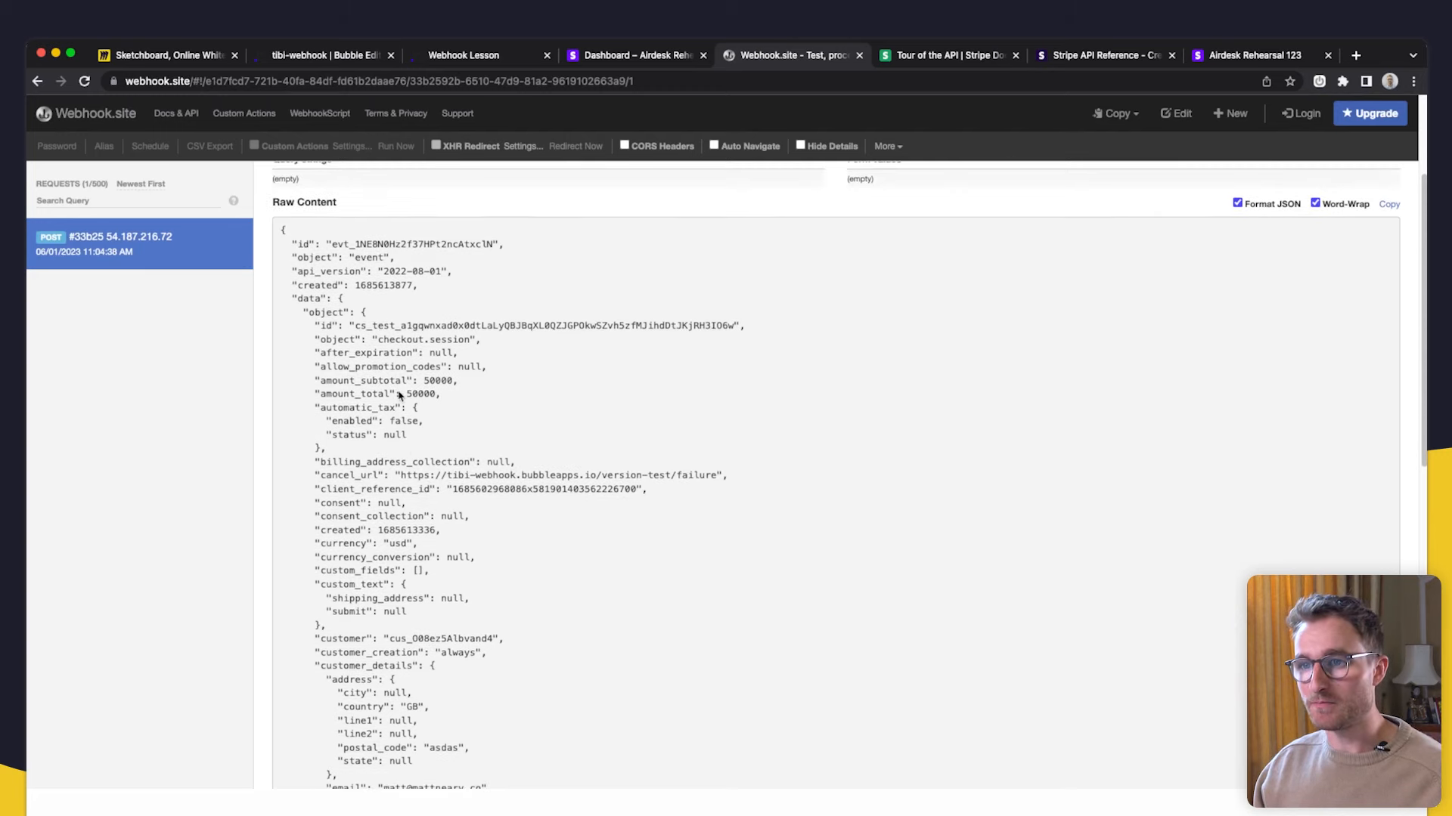
pyautogui.moveTo(327, 318); pyautogui.dragTo(444, 320)
# - Discard a manual 'amou' parameter, set Parameter definition to Detect request data, and start detection
pyautogui.click(363, 57)
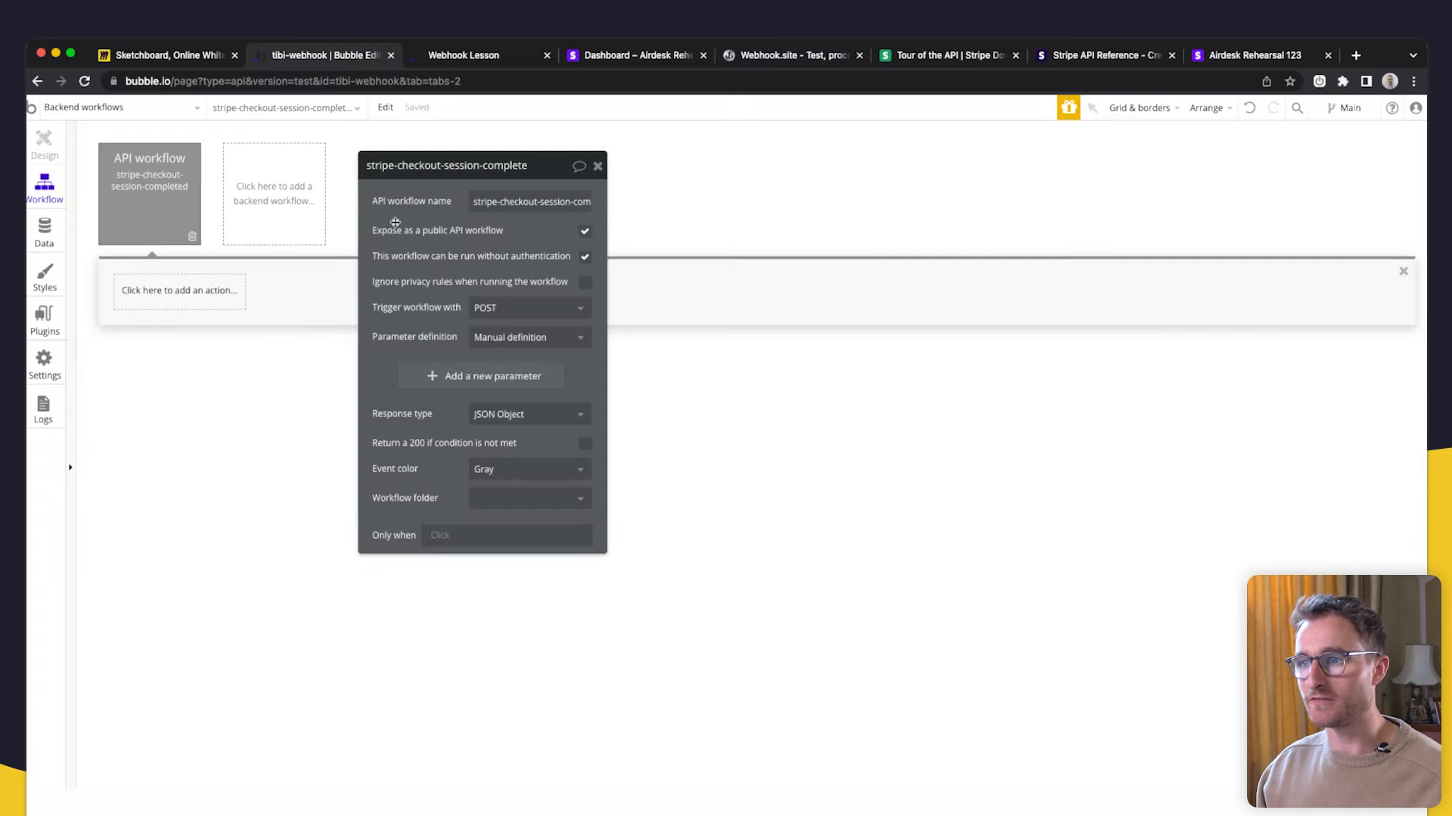
pyautogui.click(484, 375)
pyautogui.click(437, 378)
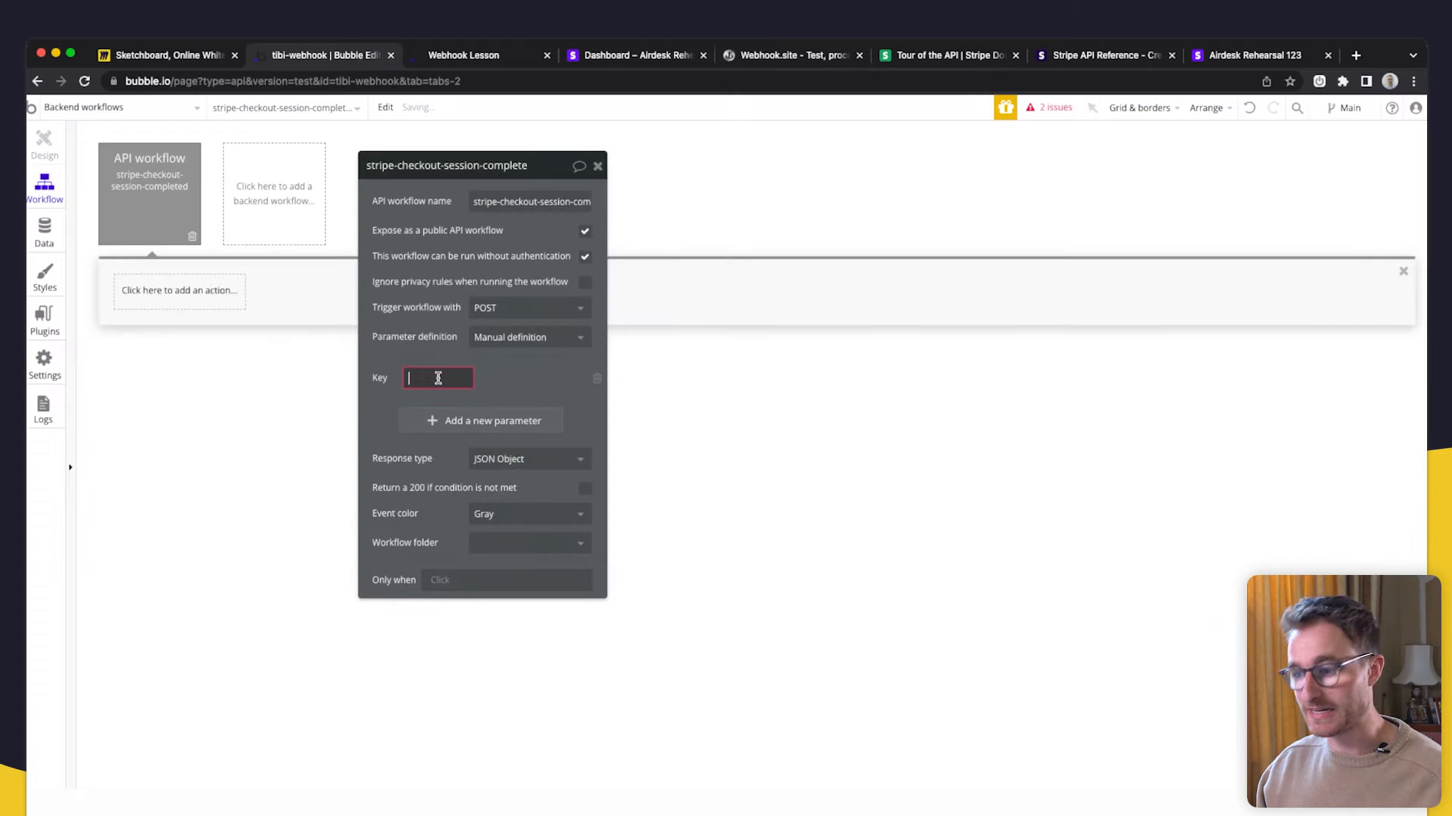
pyautogui.write('amount')
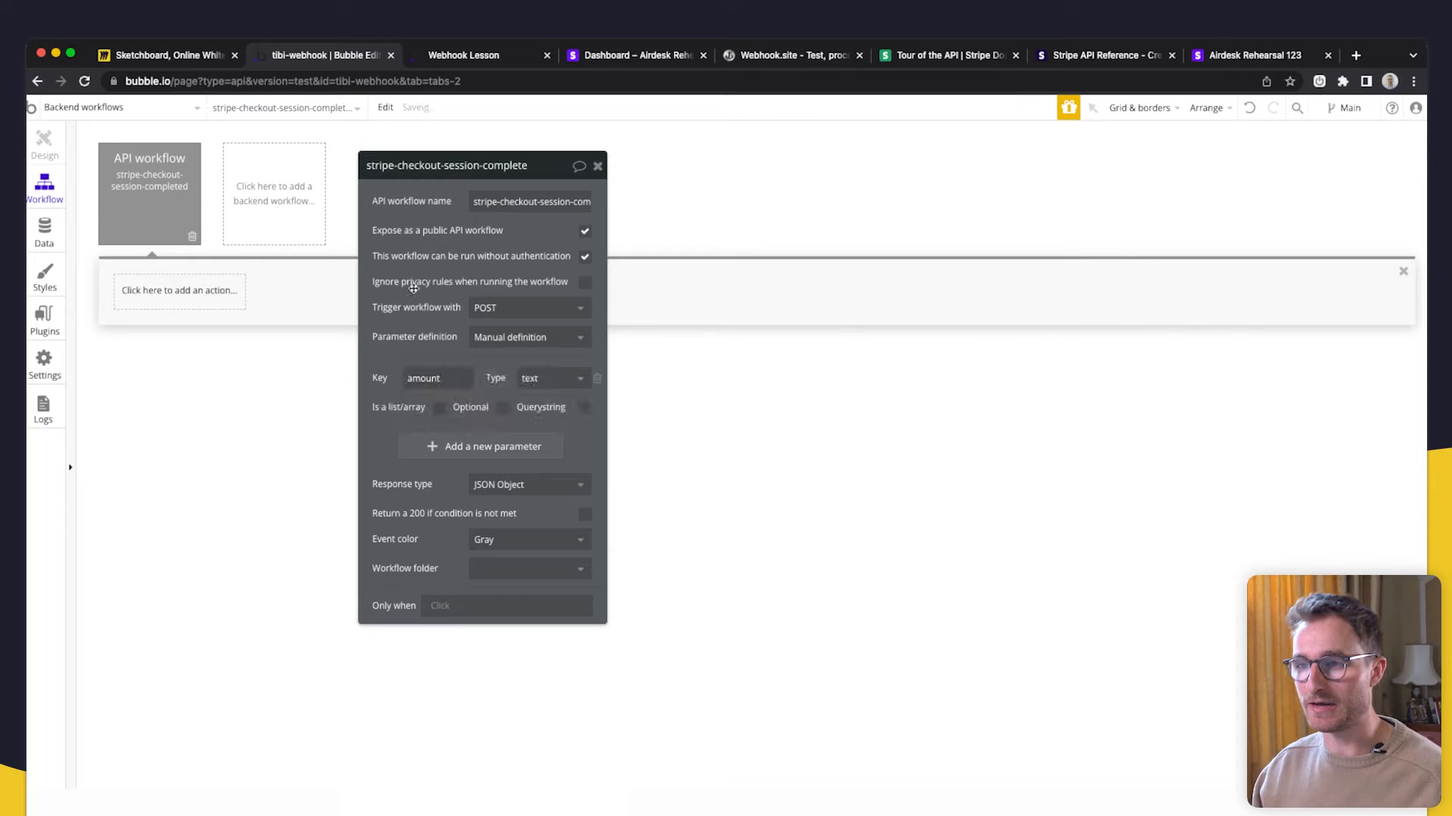
pyautogui.click(597, 378)
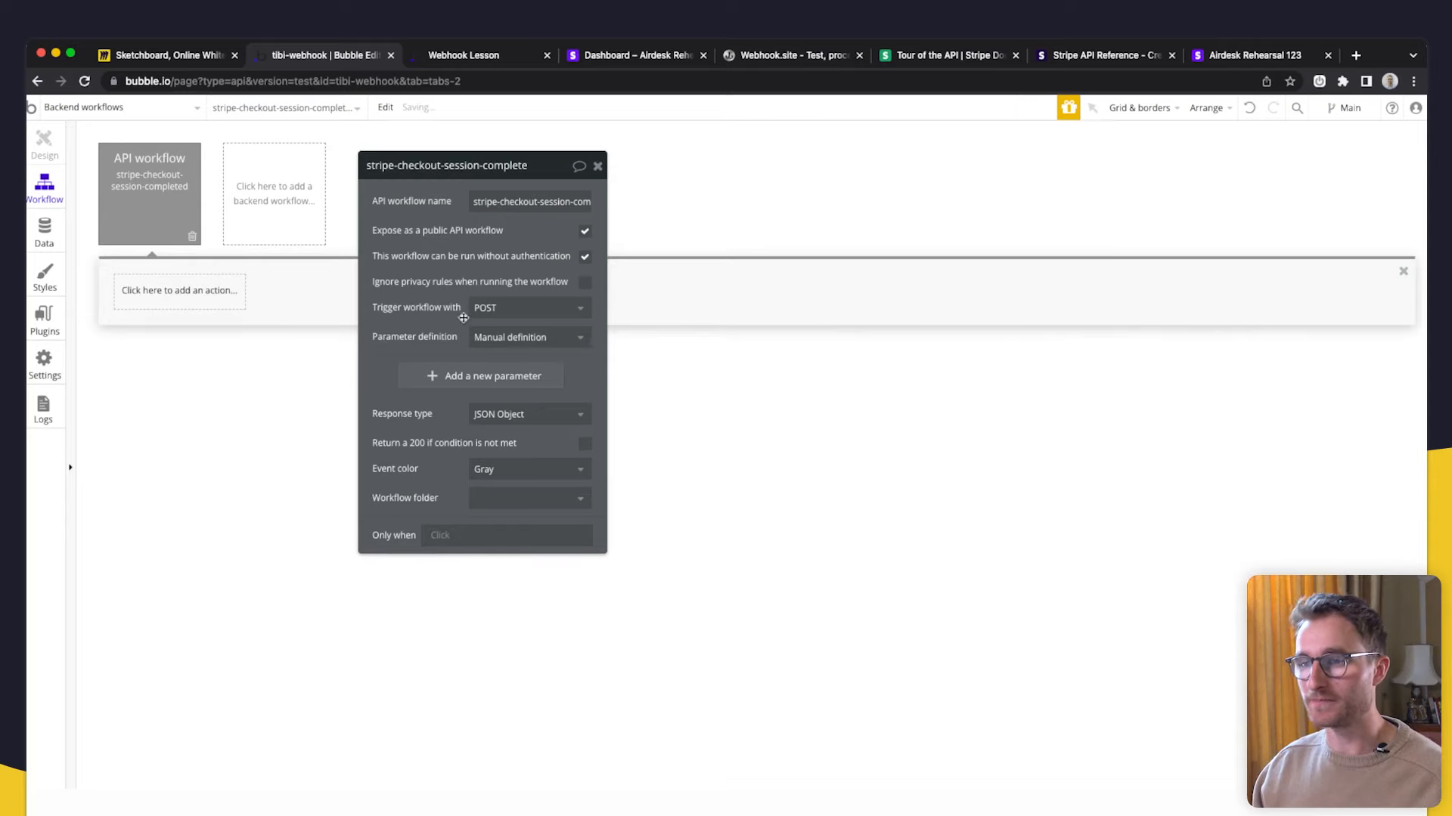
pyautogui.click(507, 345)
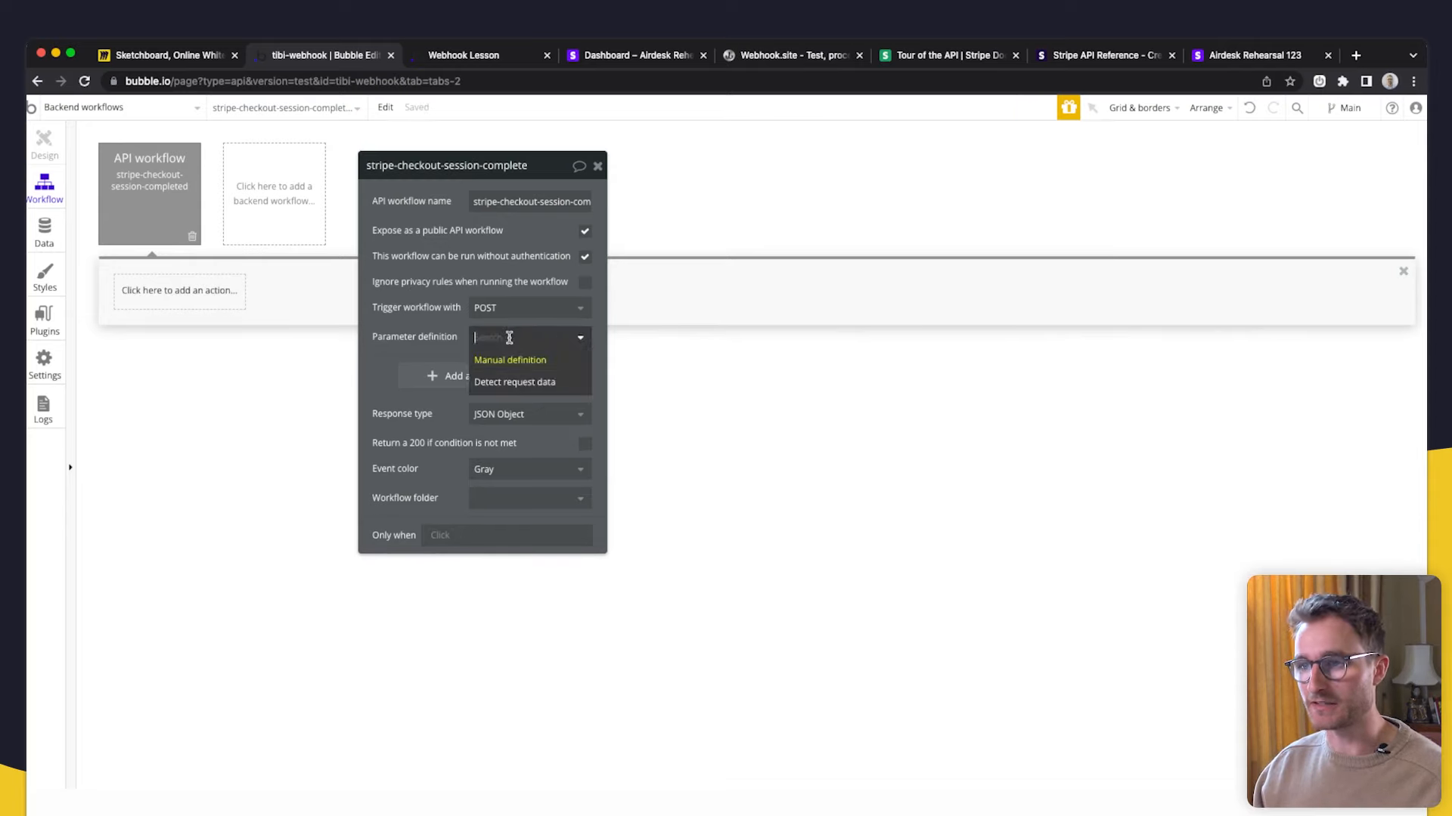
pyautogui.click(506, 384)
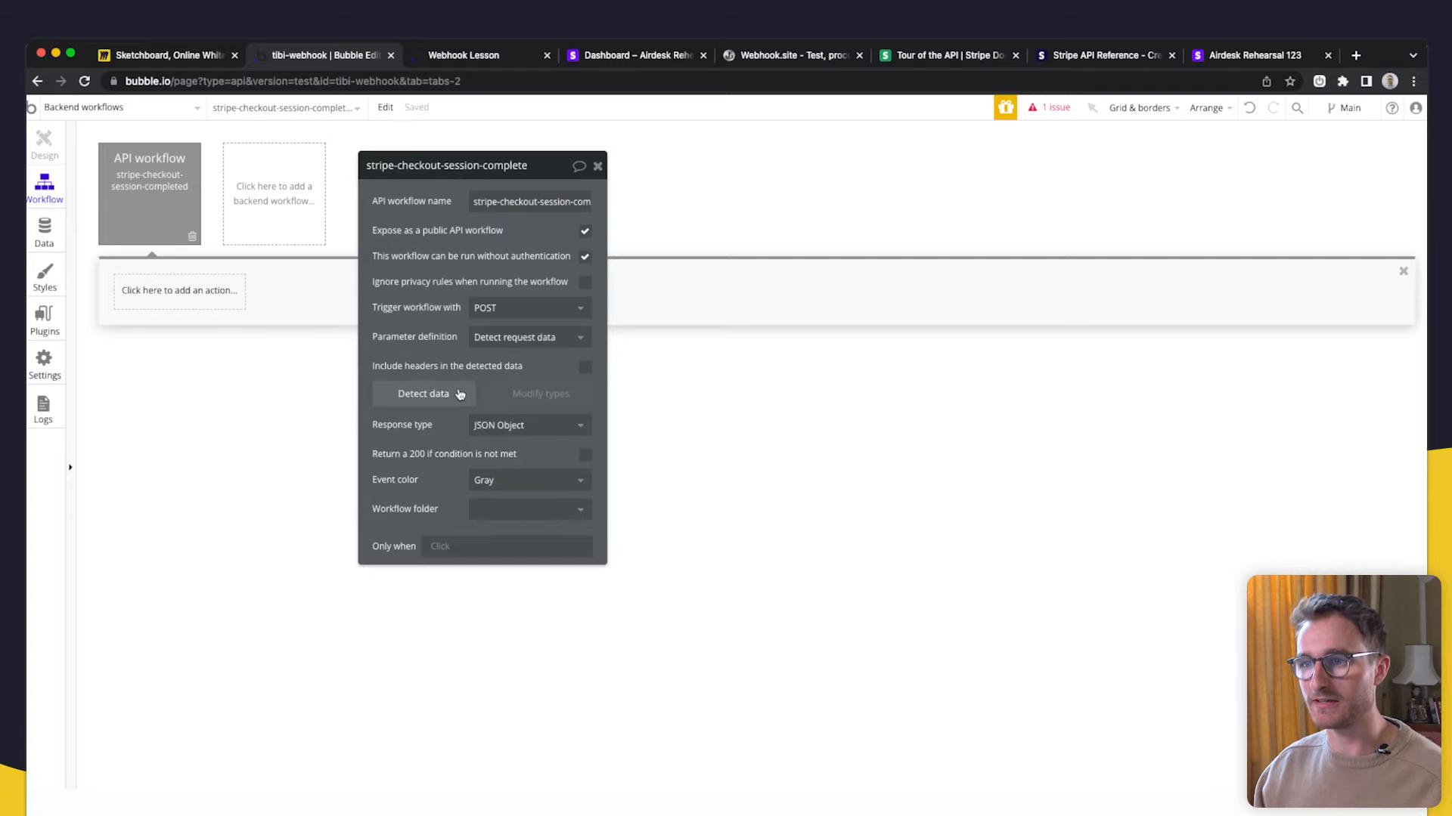
pyautogui.click(428, 397)
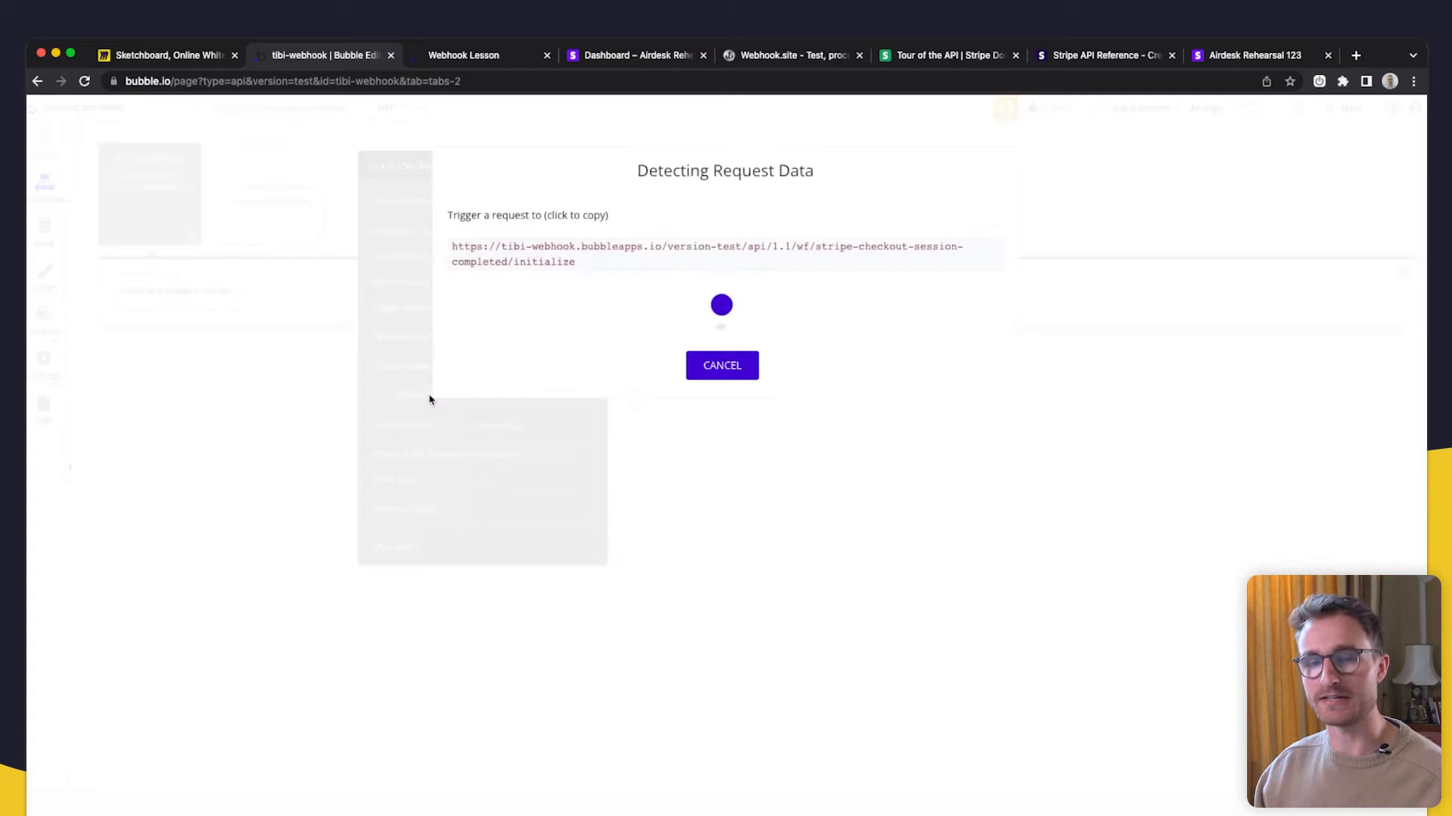
# - Copy the initialize URL, then review the amount_total through currency_conversion fields on Webhook.site
pyautogui.click(654, 253)
pyautogui.press('super+c')
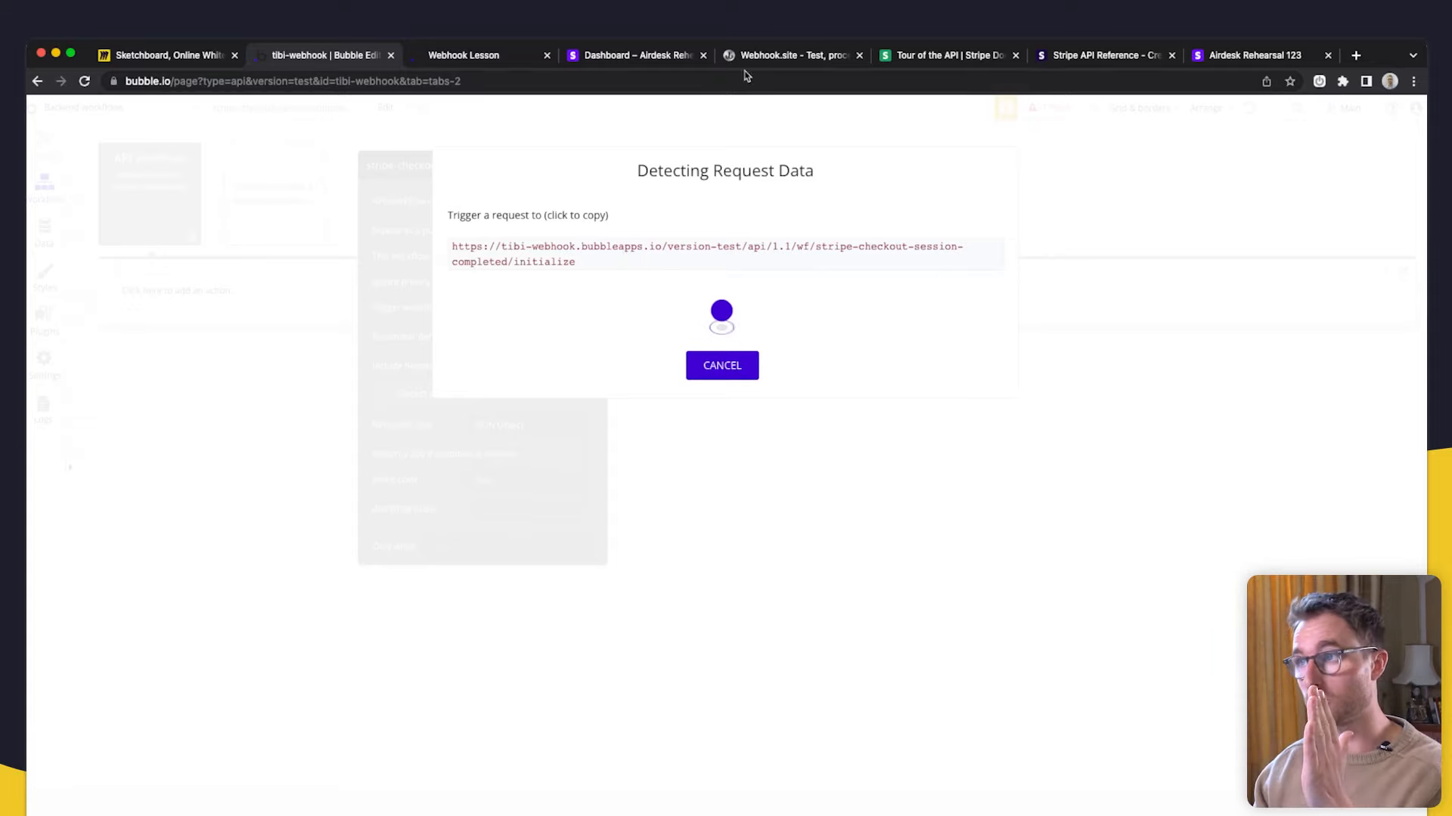
pyautogui.click(760, 56)
pyautogui.moveTo(444, 675); pyautogui.dragTo(350, 347)
pyautogui.doubleClick(325, 348)
pyautogui.doubleClick(344, 457)
pyautogui.doubleClick(347, 471)
pyautogui.doubleClick(347, 484)
pyautogui.doubleClick(346, 512)
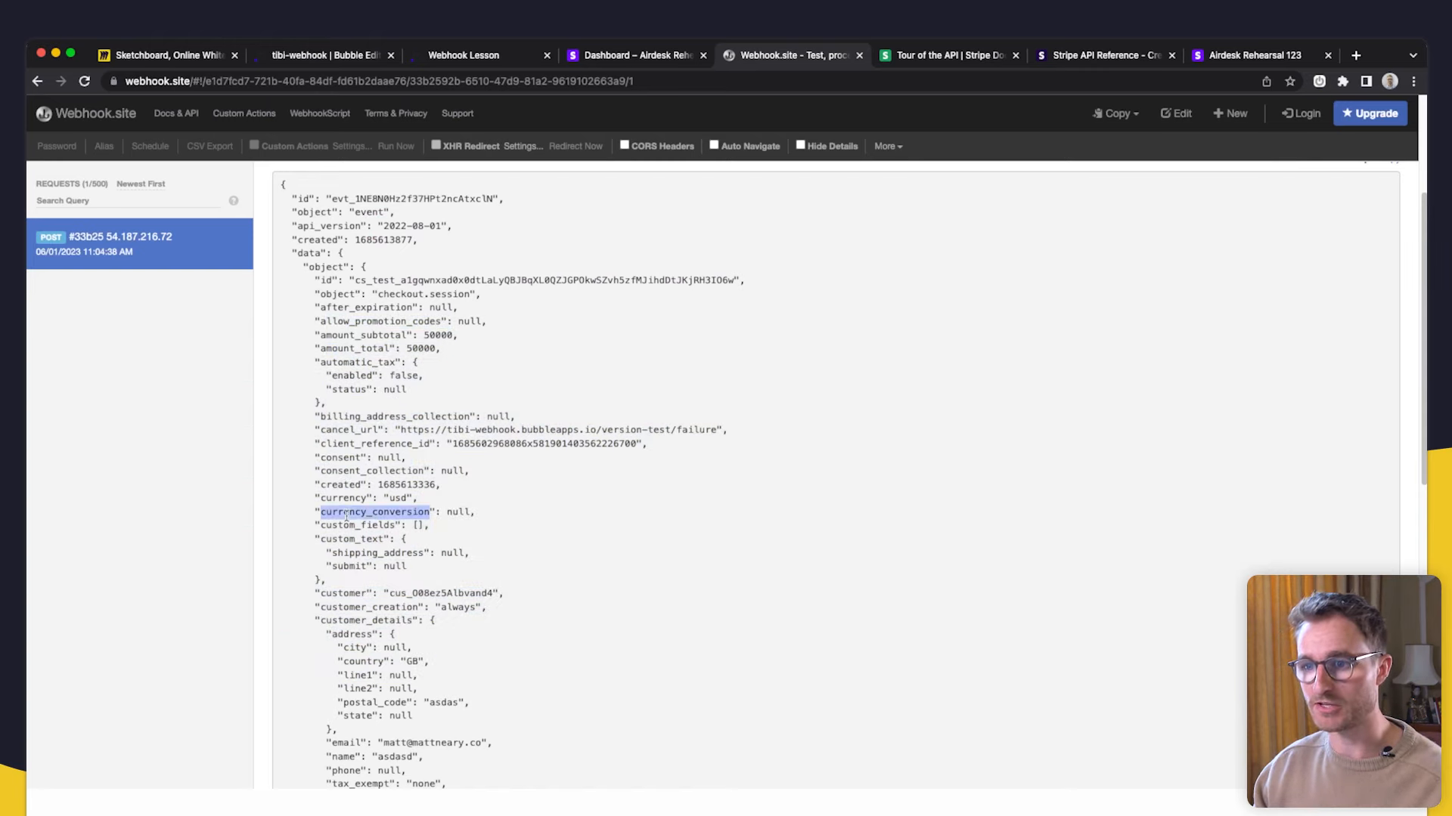
pyautogui.click(291, 53)
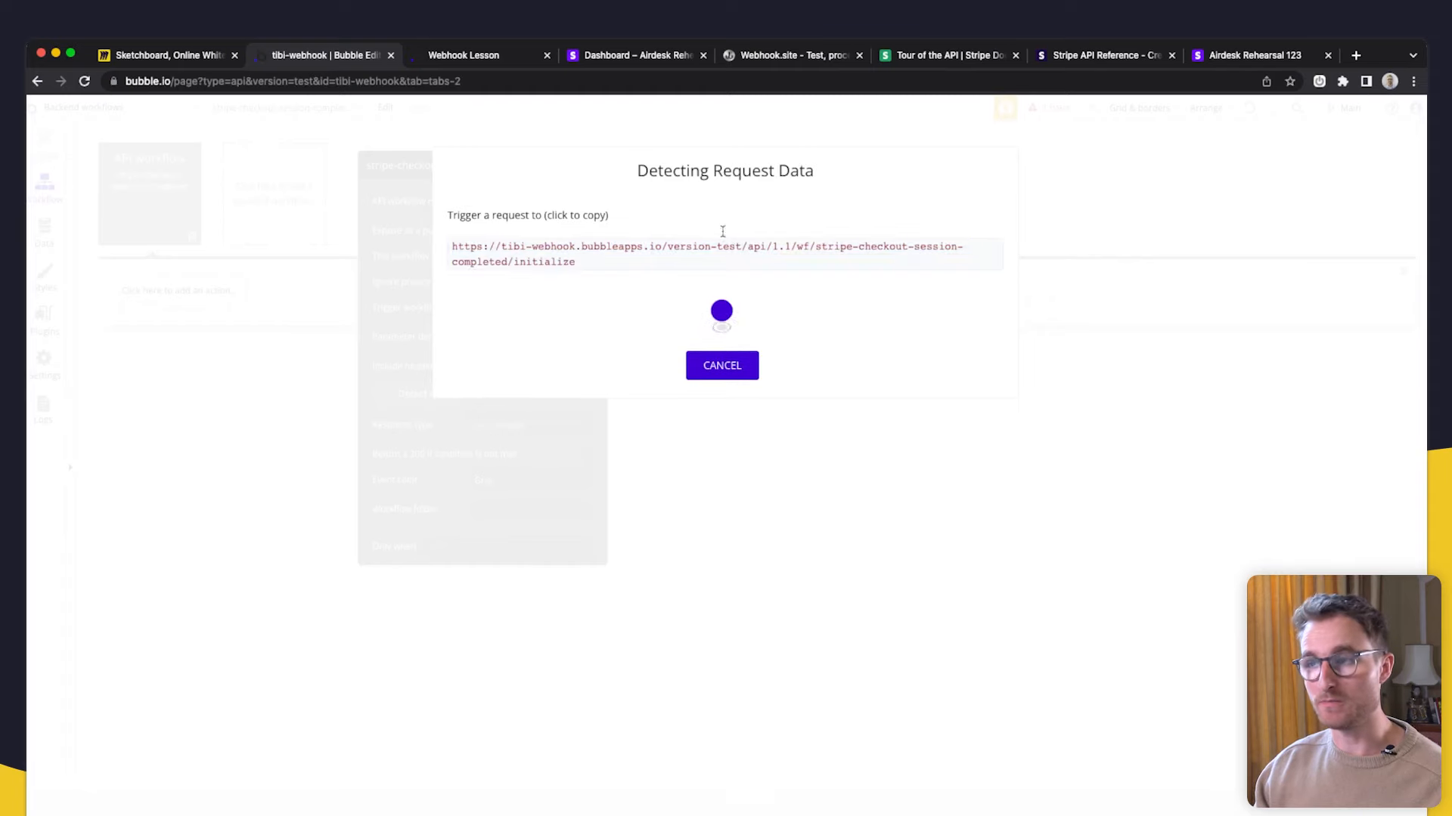
pyautogui.click(654, 55)
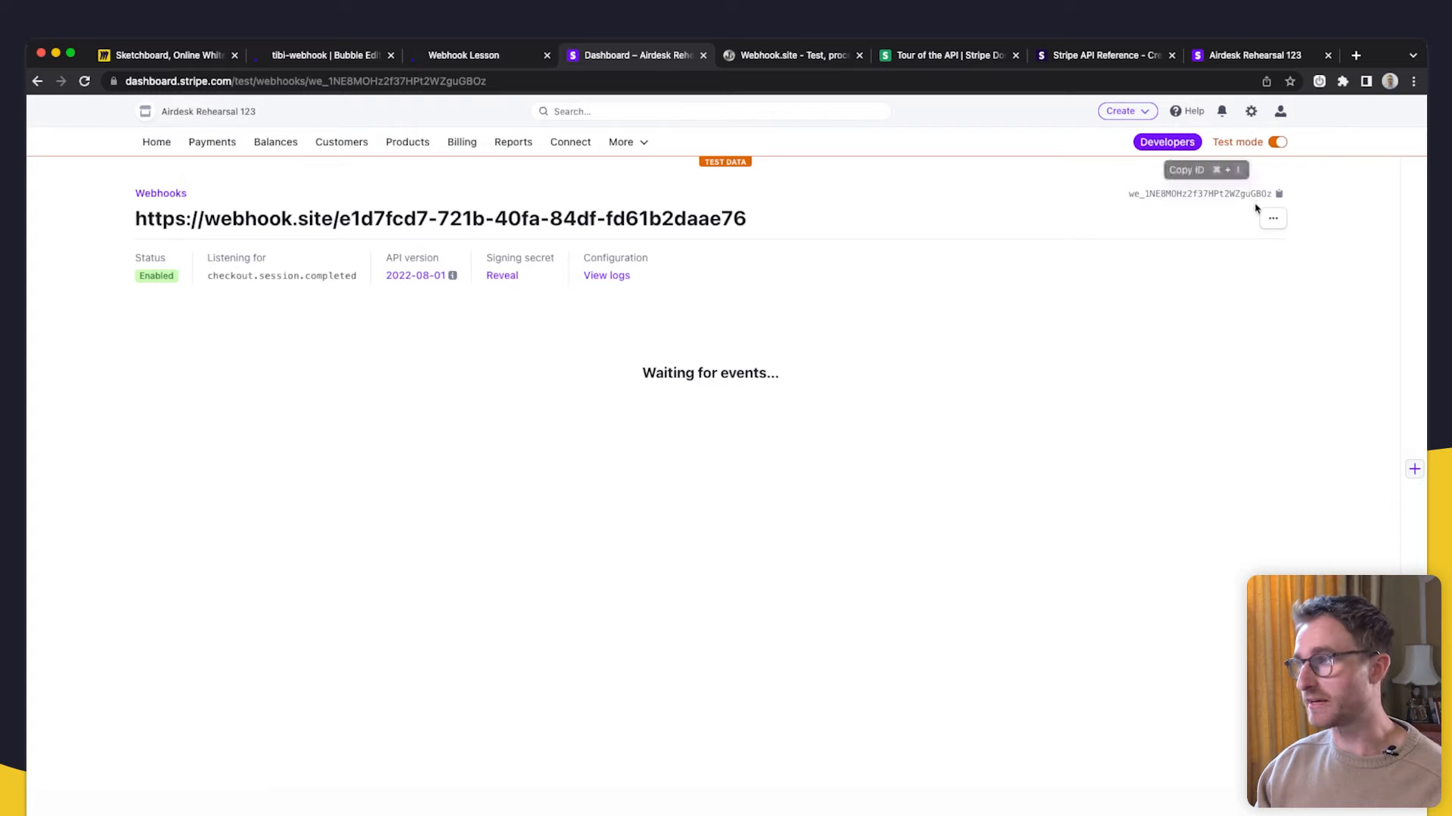
# - Replace the Stripe endpoint URL with the pasted Bubble initialize URL and check its parts
pyautogui.click(1273, 218)
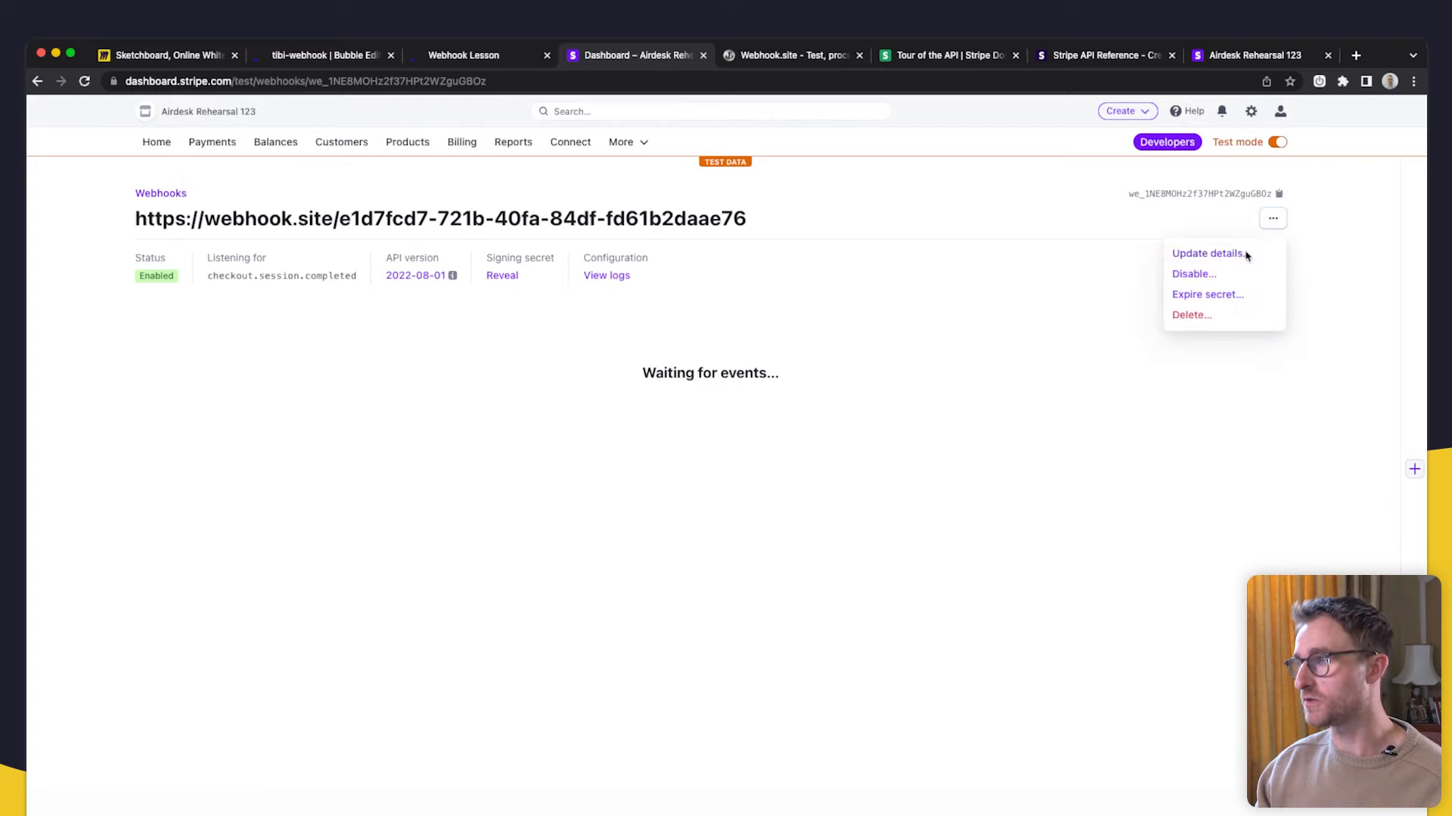
pyautogui.click(1247, 257)
pyautogui.press('super+a')
pyautogui.press('super+v')
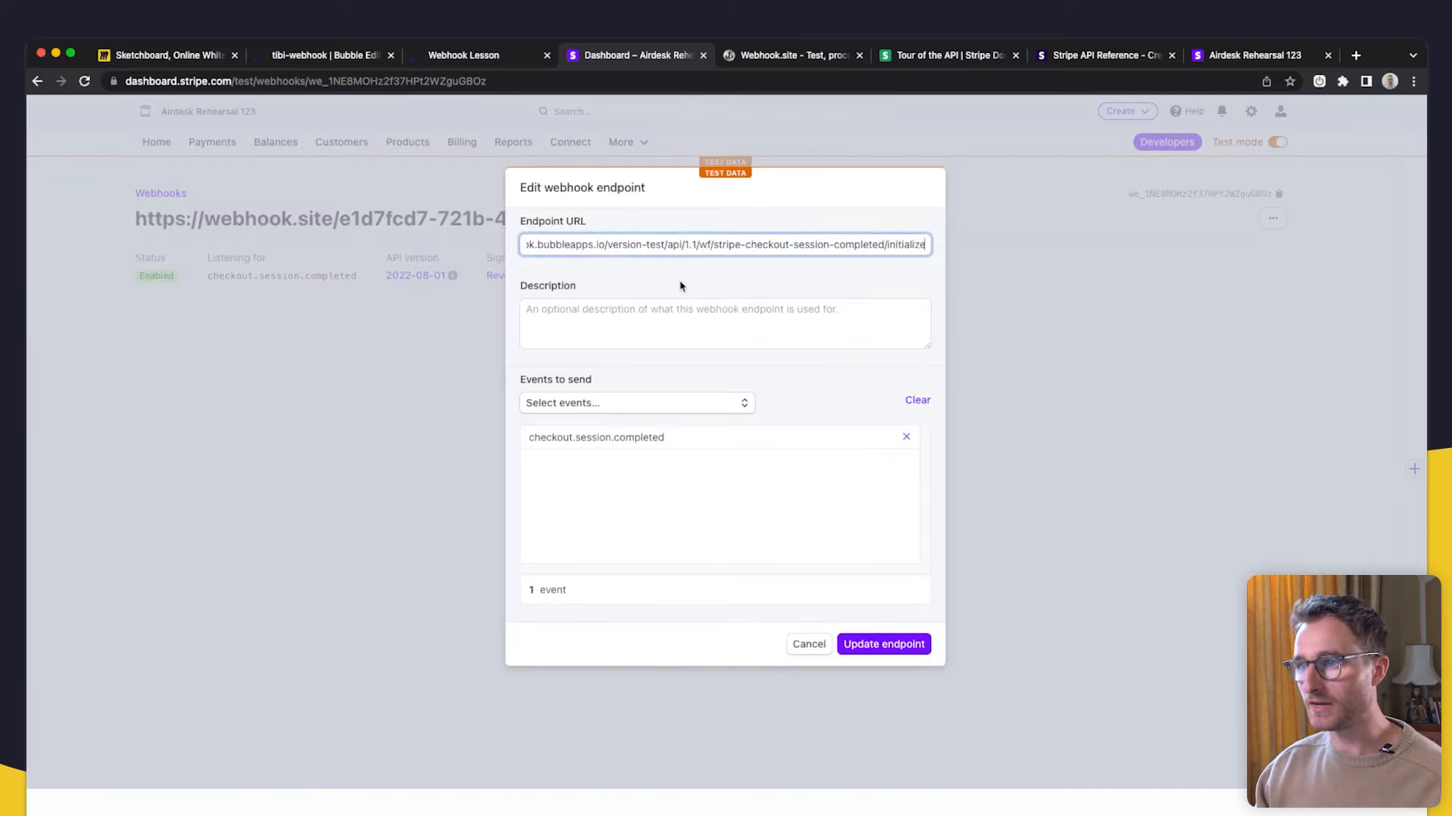
pyautogui.moveTo(926, 247); pyautogui.dragTo(969, 248)
pyautogui.click(868, 286)
pyautogui.doubleClick(913, 249)
pyautogui.click(883, 284)
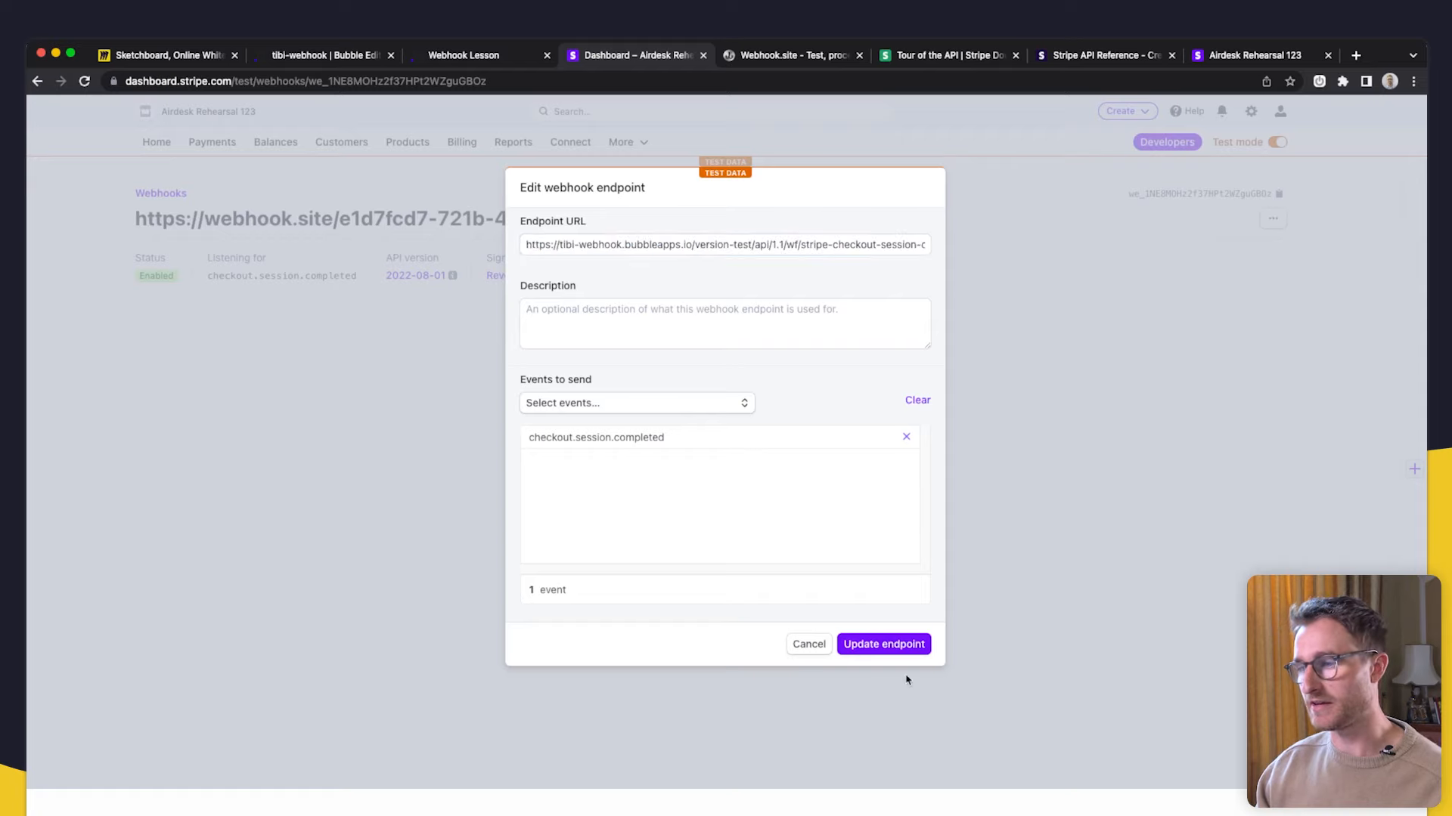
pyautogui.moveTo(524, 244); pyautogui.dragTo(800, 247)
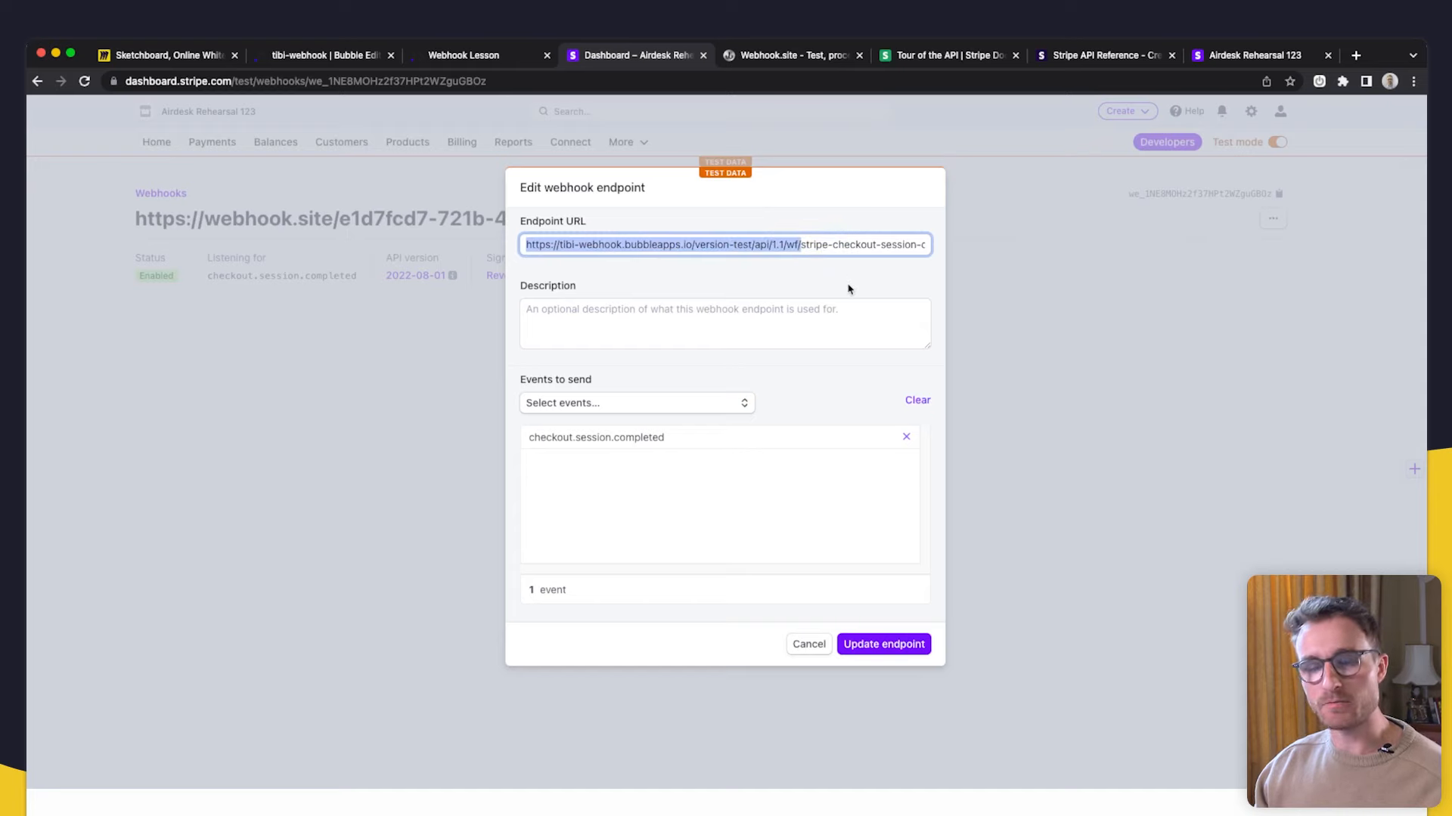
pyautogui.moveTo(807, 248); pyautogui.dragTo(520, 244)
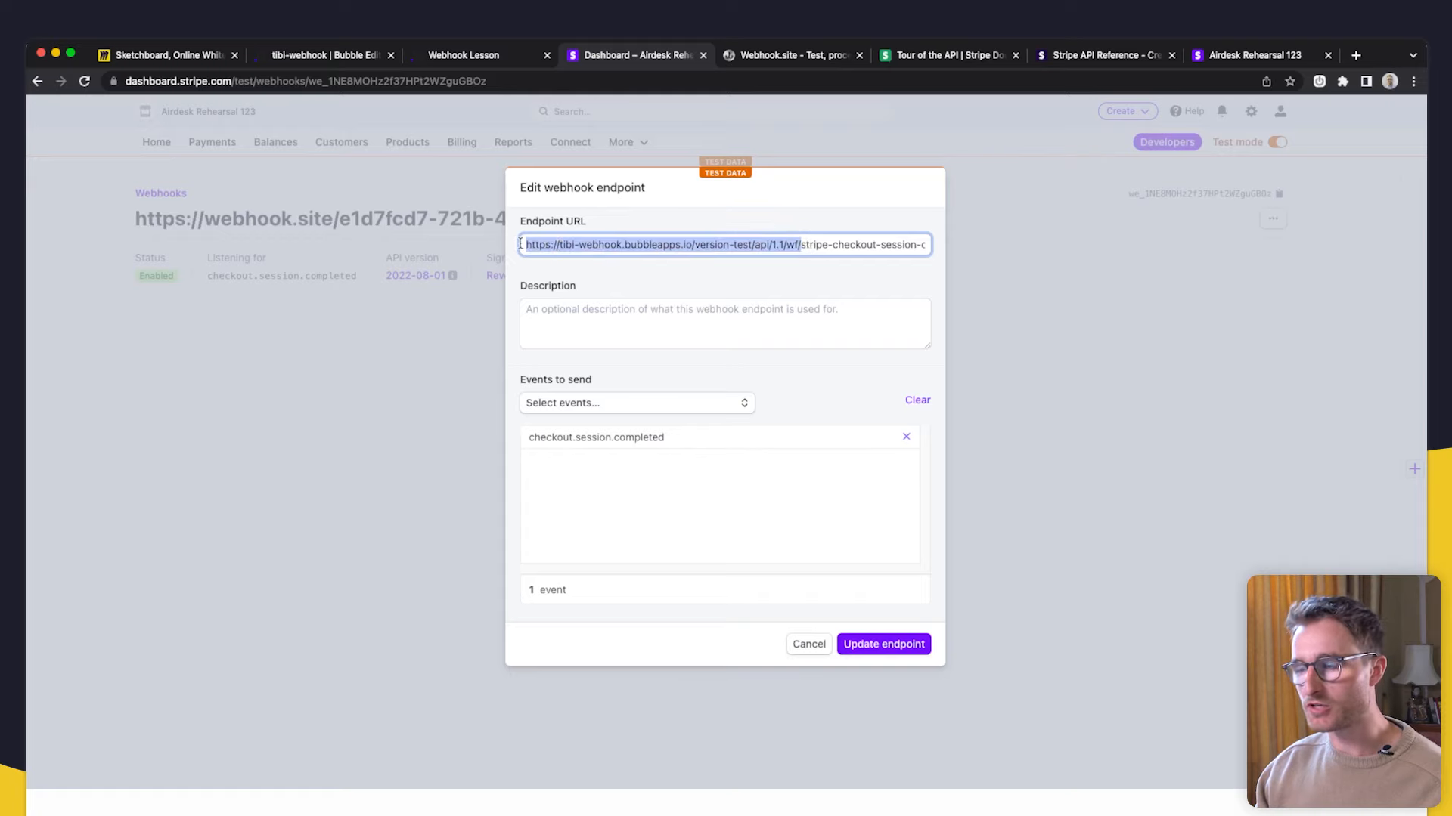
pyautogui.click(800, 243)
pyautogui.moveTo(801, 244); pyautogui.dragTo(884, 246)
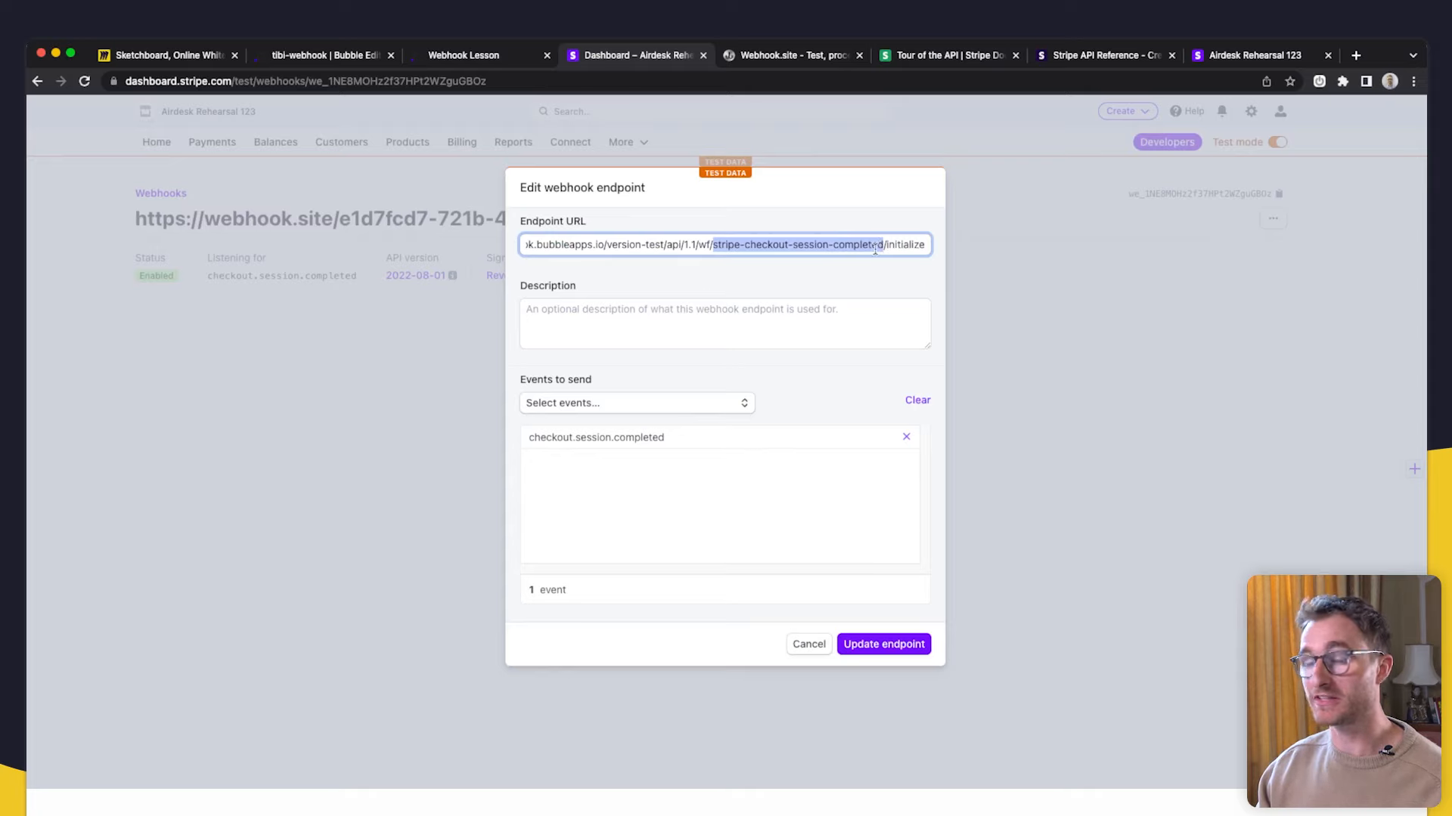
# - Cancel request data detection in Bubble and check the API workflow name
pyautogui.click(352, 61)
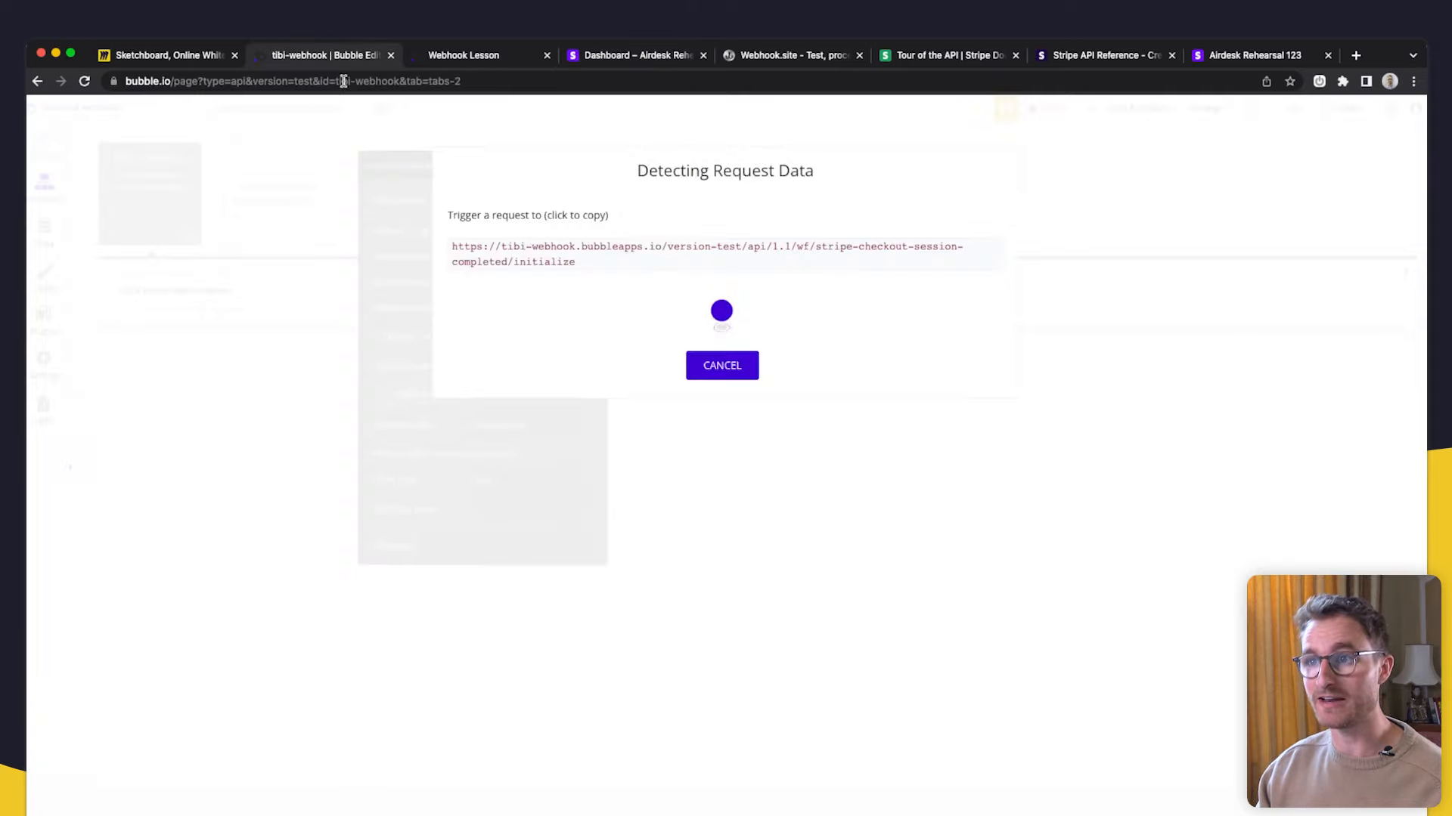
pyautogui.click(722, 364)
pyautogui.moveTo(487, 204); pyautogui.dragTo(619, 213)
pyautogui.click(534, 231)
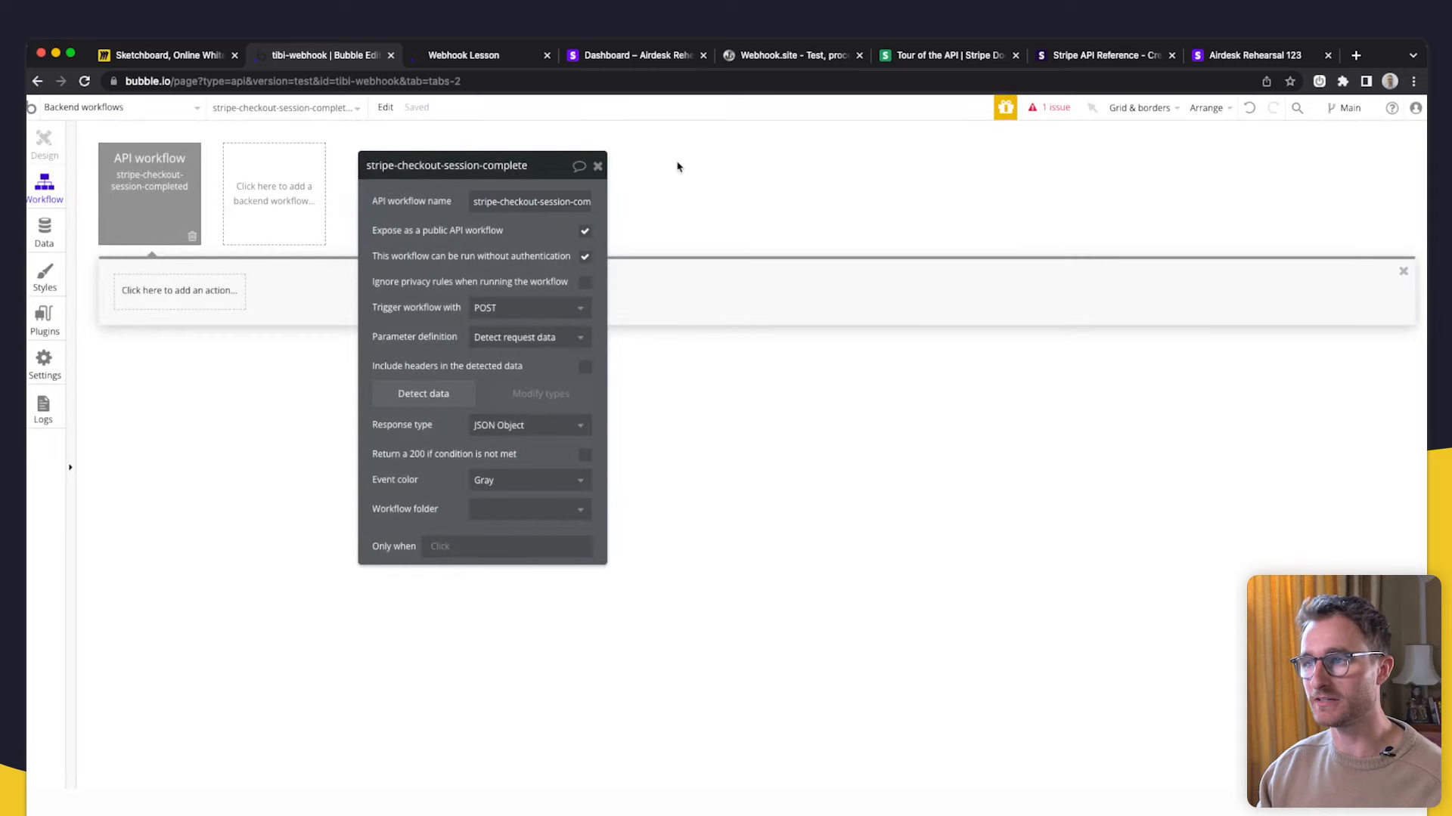
# - Confirm the workflow name in the endpoint URL and save the updated Stripe endpoint
pyautogui.click(620, 56)
pyautogui.moveTo(800, 245); pyautogui.dragTo(877, 246)
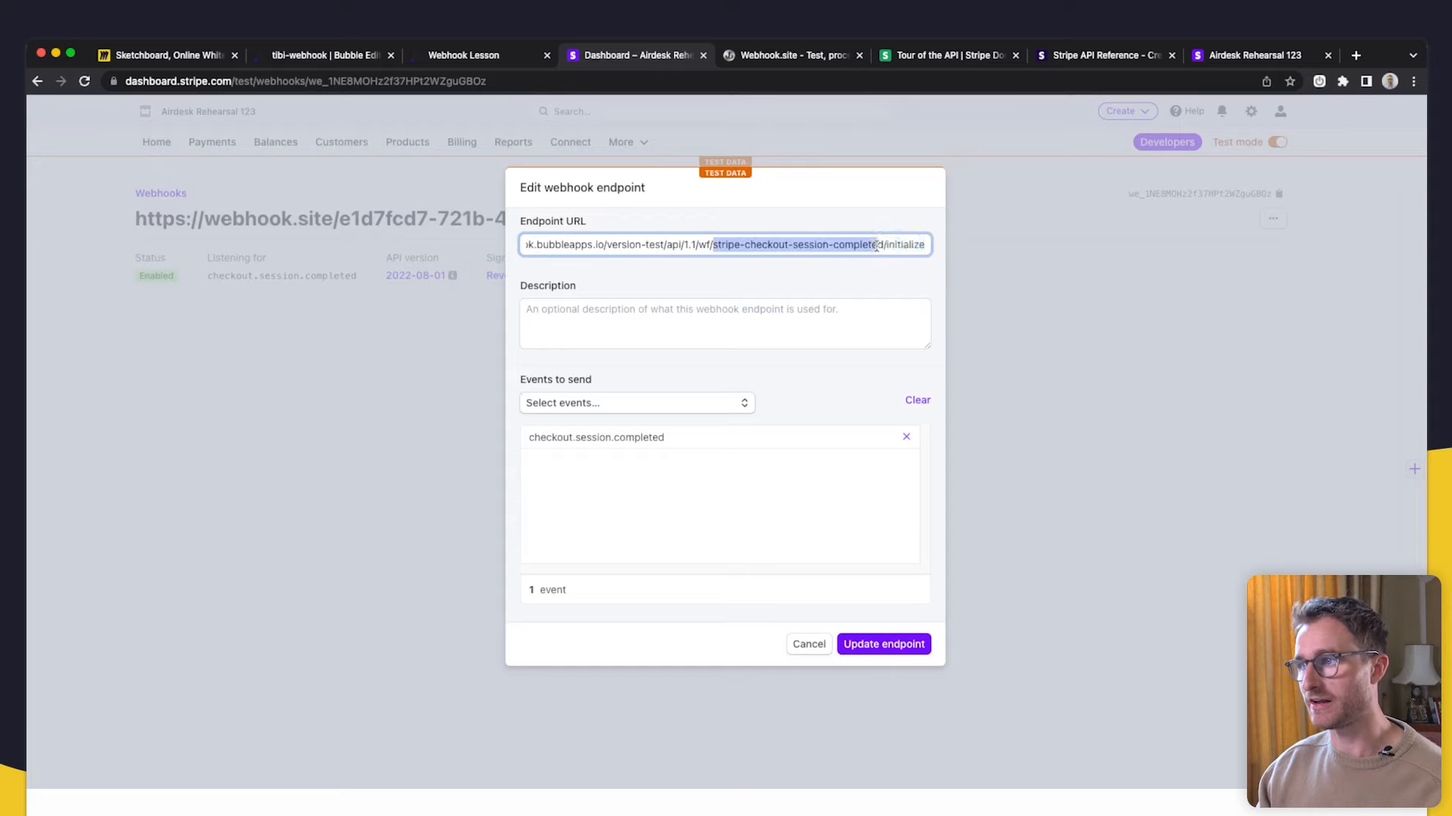
pyautogui.click(860, 277)
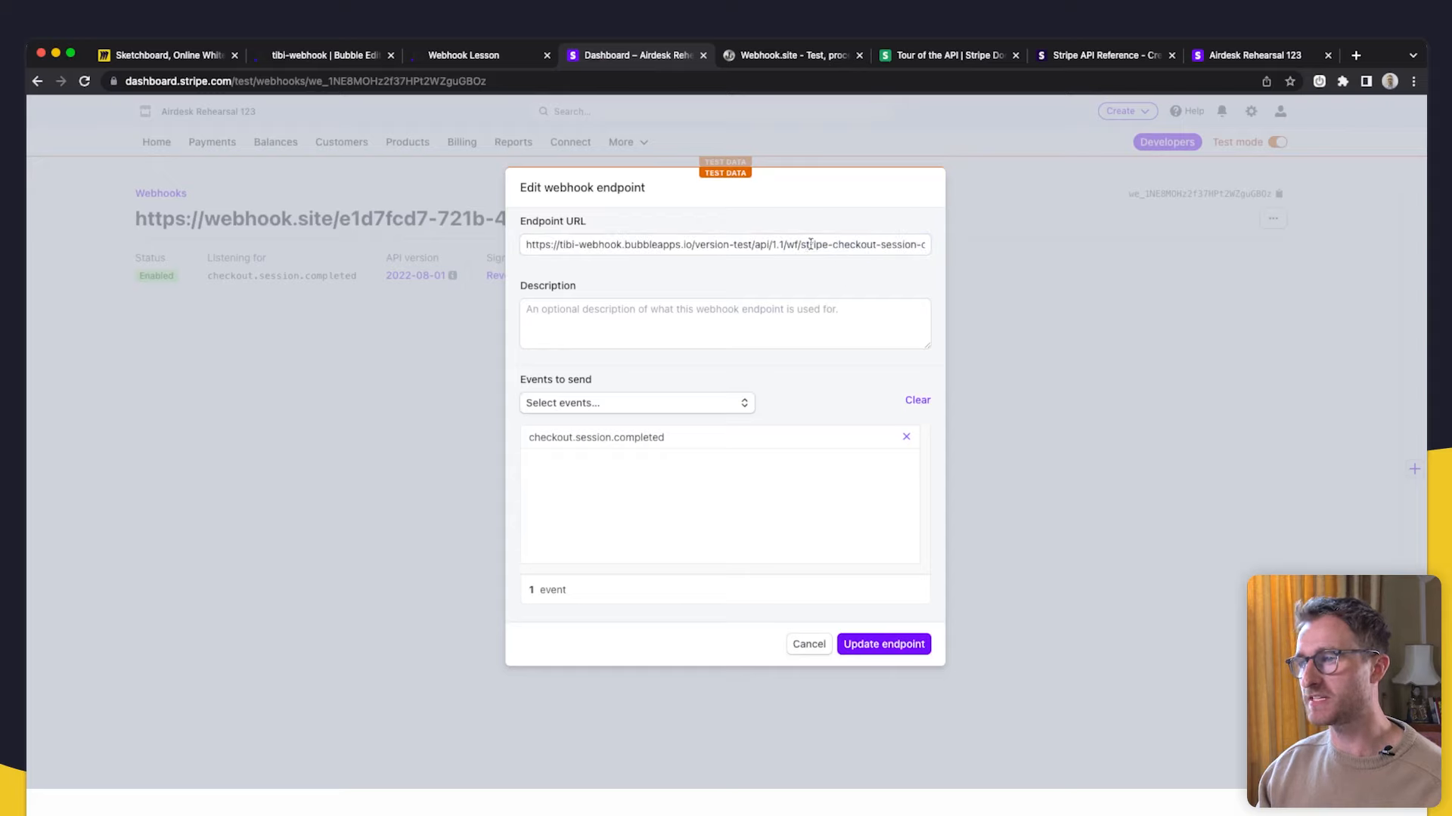
pyautogui.moveTo(802, 245); pyautogui.dragTo(479, 246)
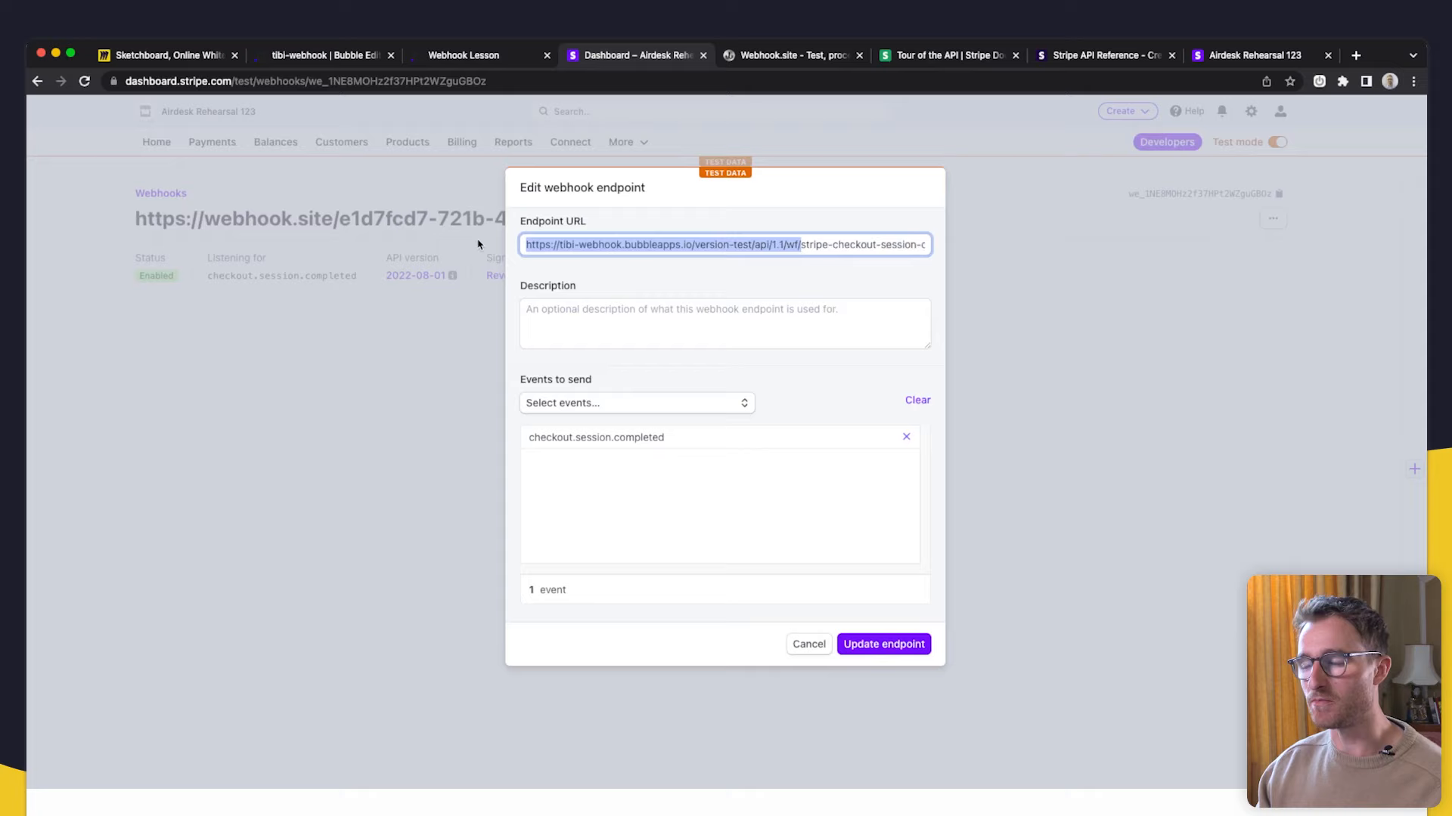
pyautogui.click(750, 270)
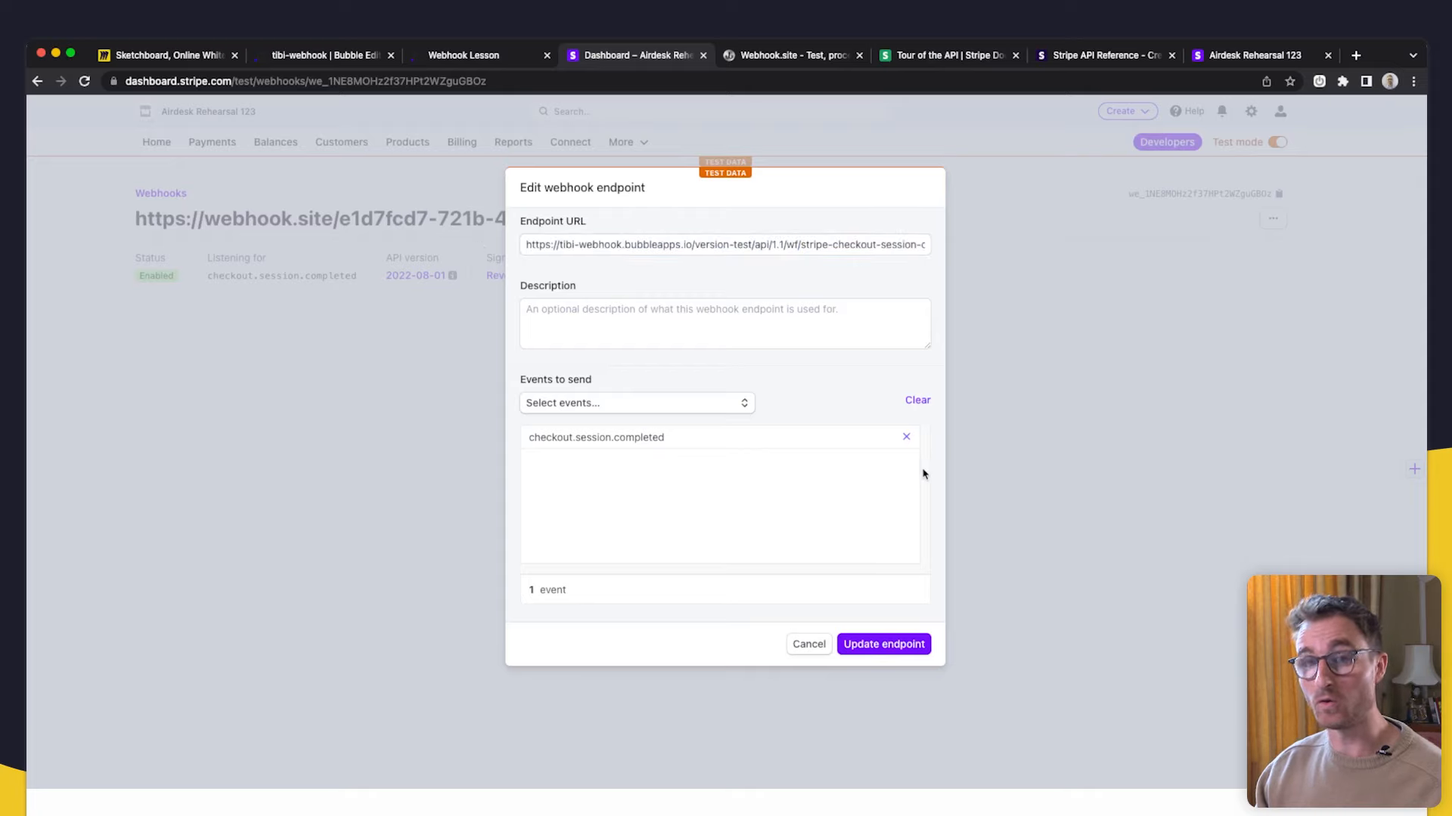
pyautogui.click(915, 650)
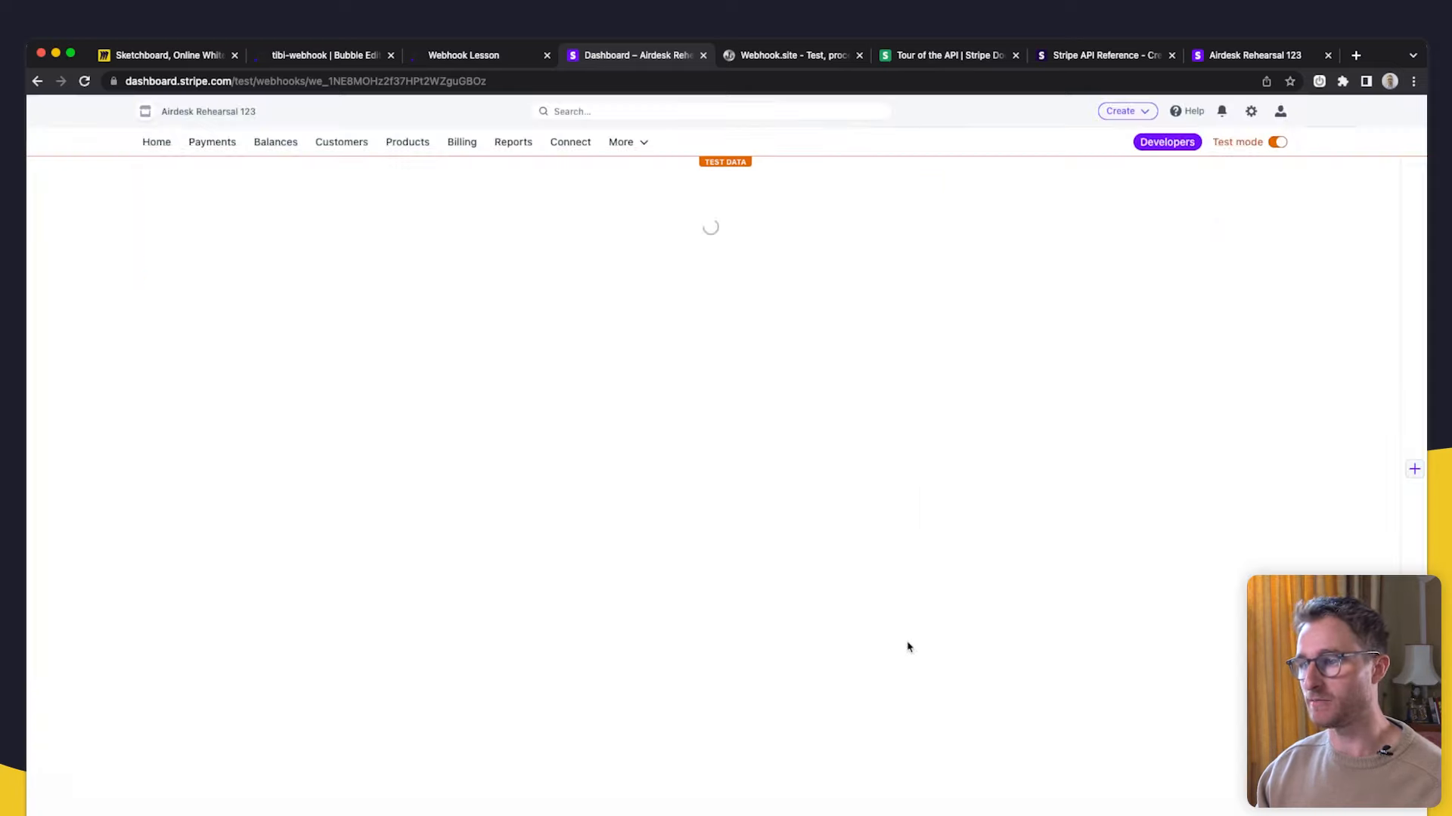
pyautogui.click(325, 59)
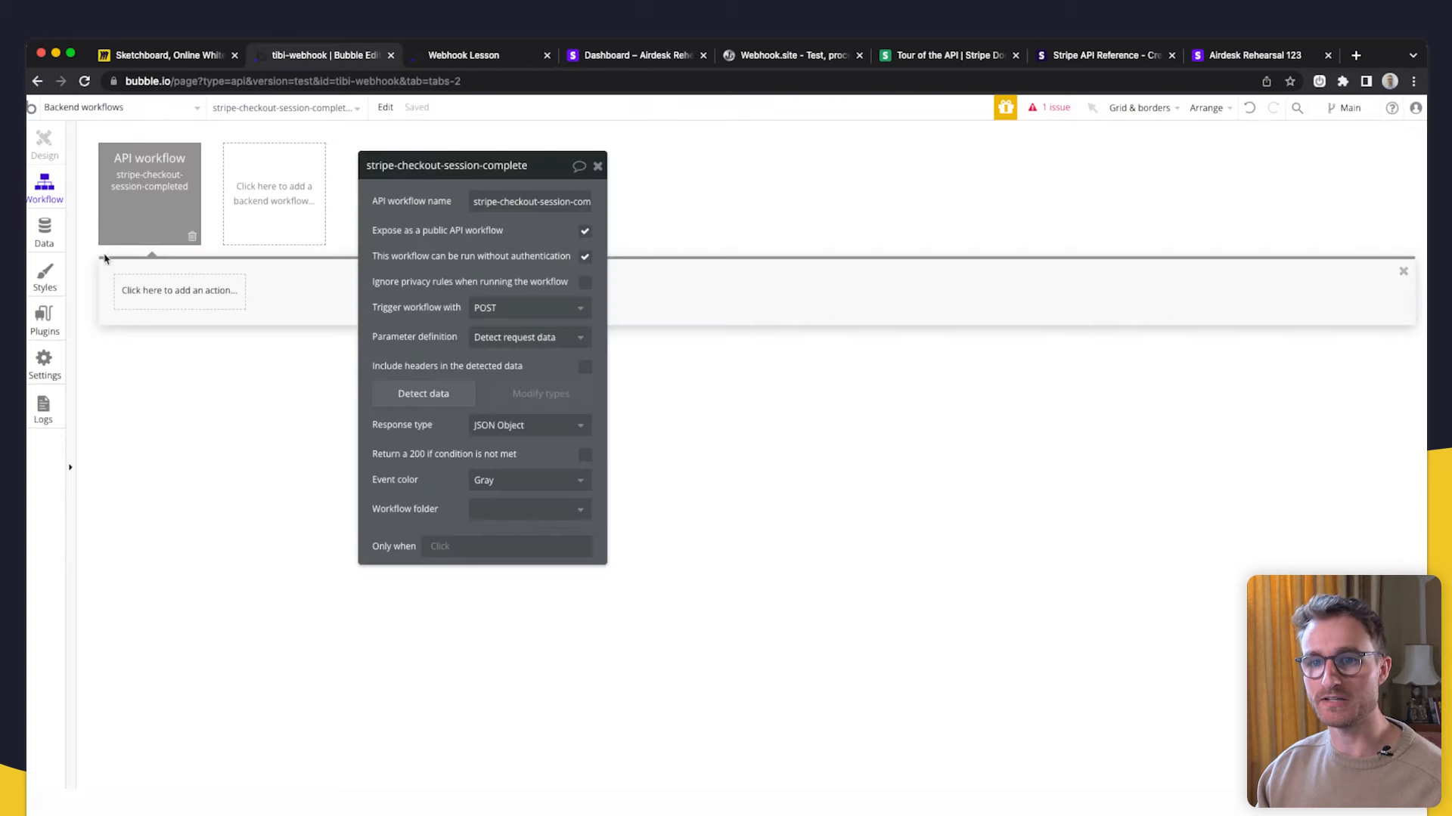
# - Check the app's API settings, then restart request data detection for stripe-checkout-session-complete
pyautogui.click(52, 366)
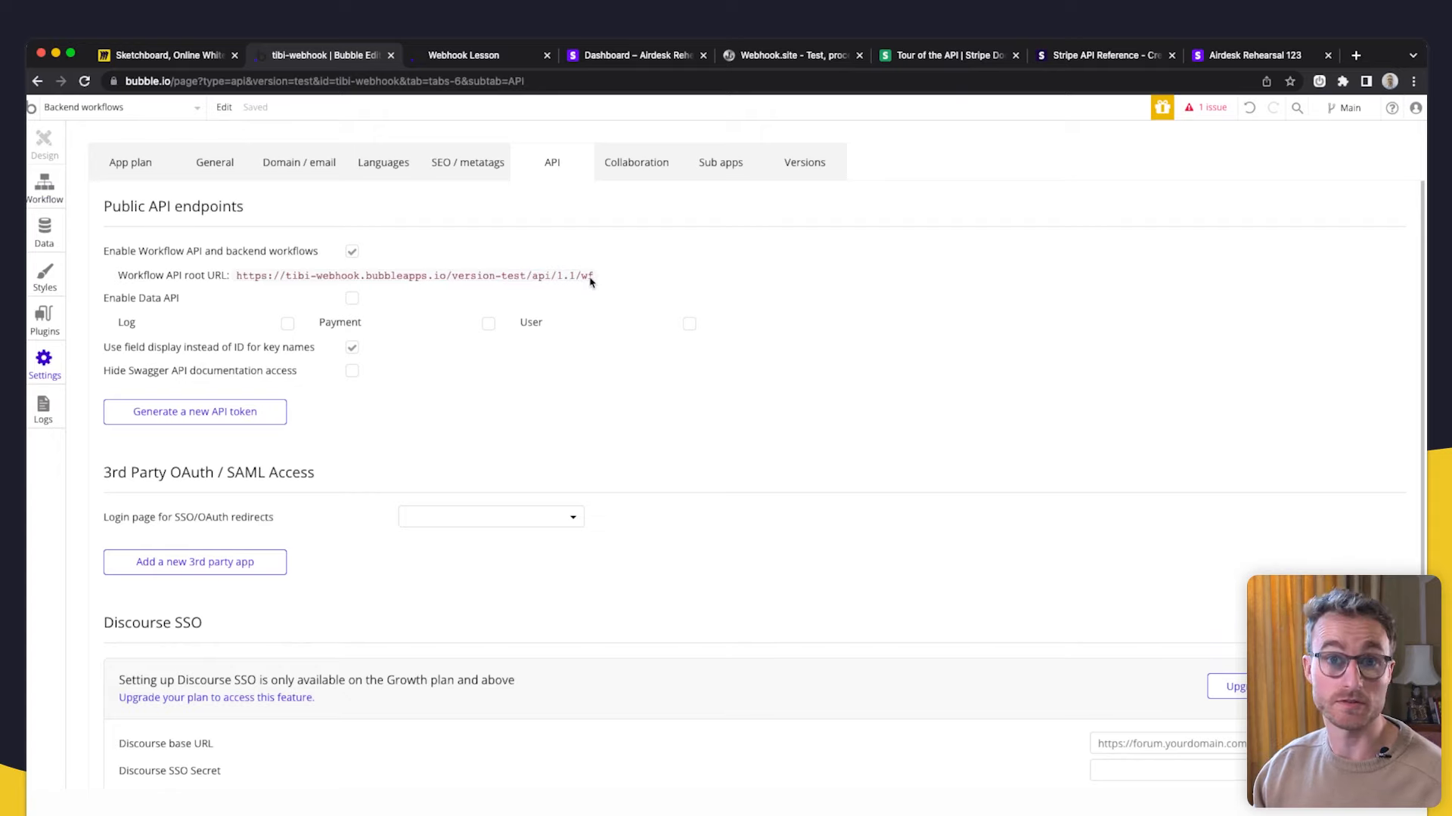
pyautogui.click(46, 194)
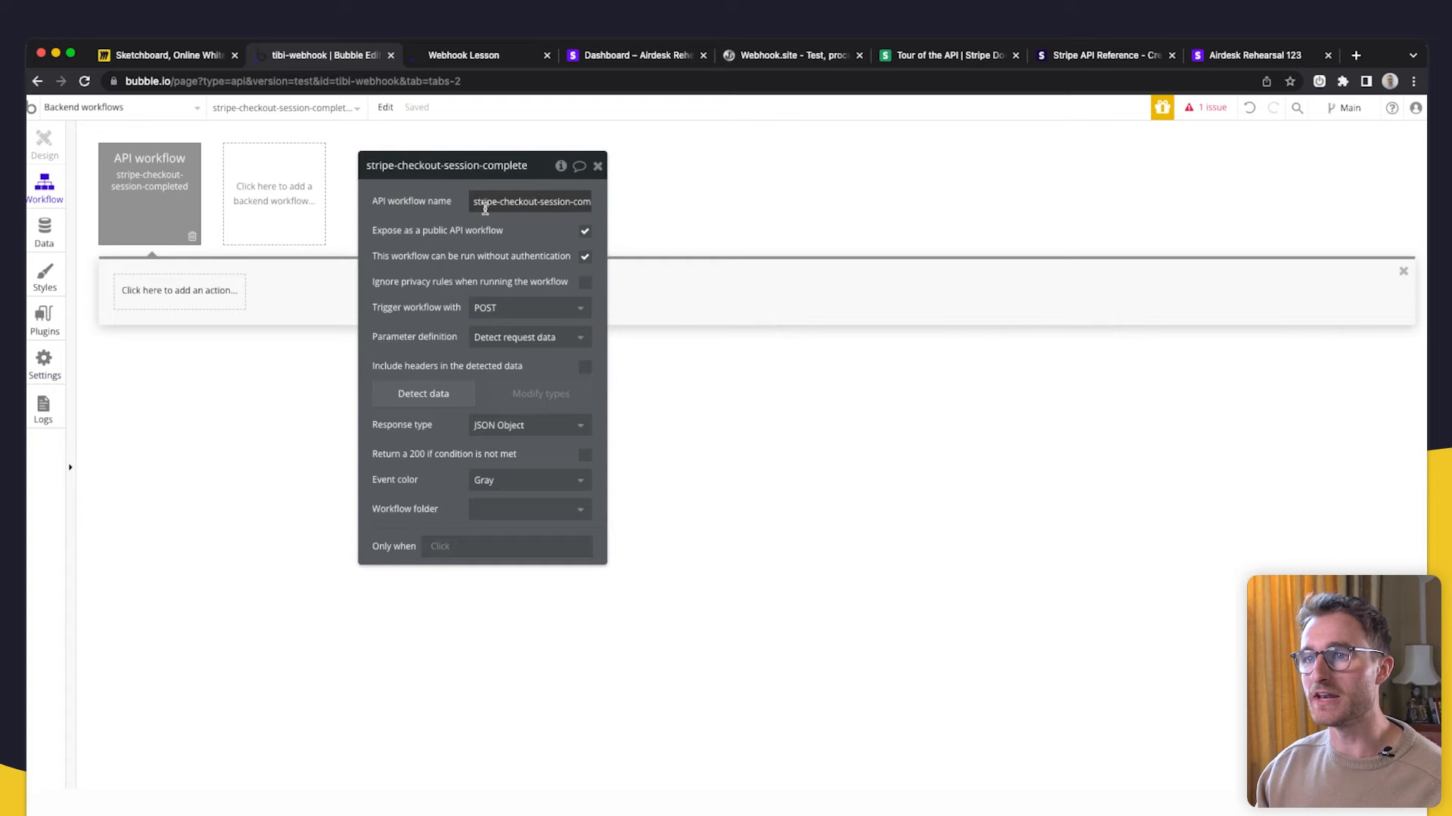
pyautogui.moveTo(370, 224); pyautogui.dragTo(550, 227)
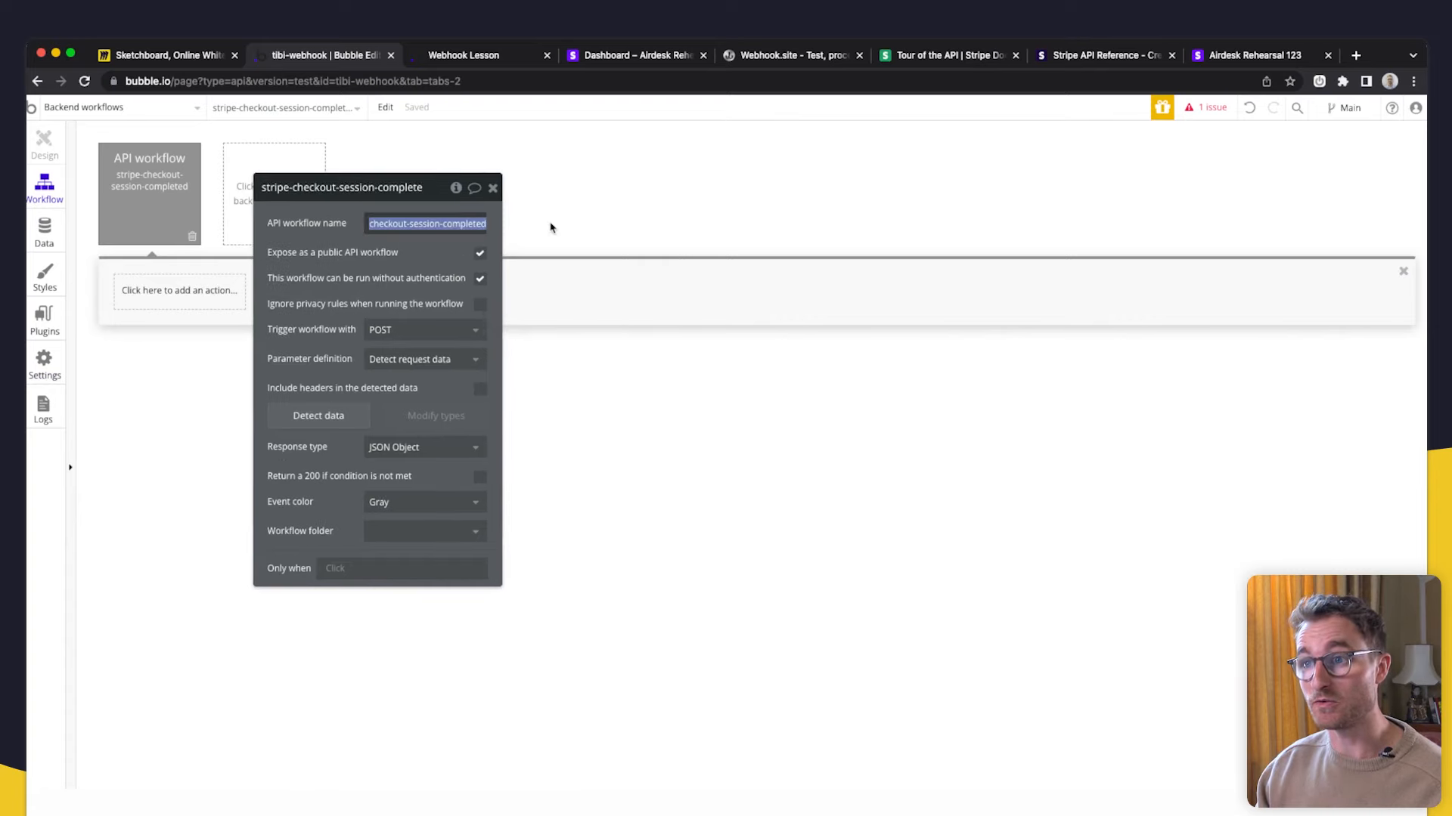
pyautogui.click(439, 261)
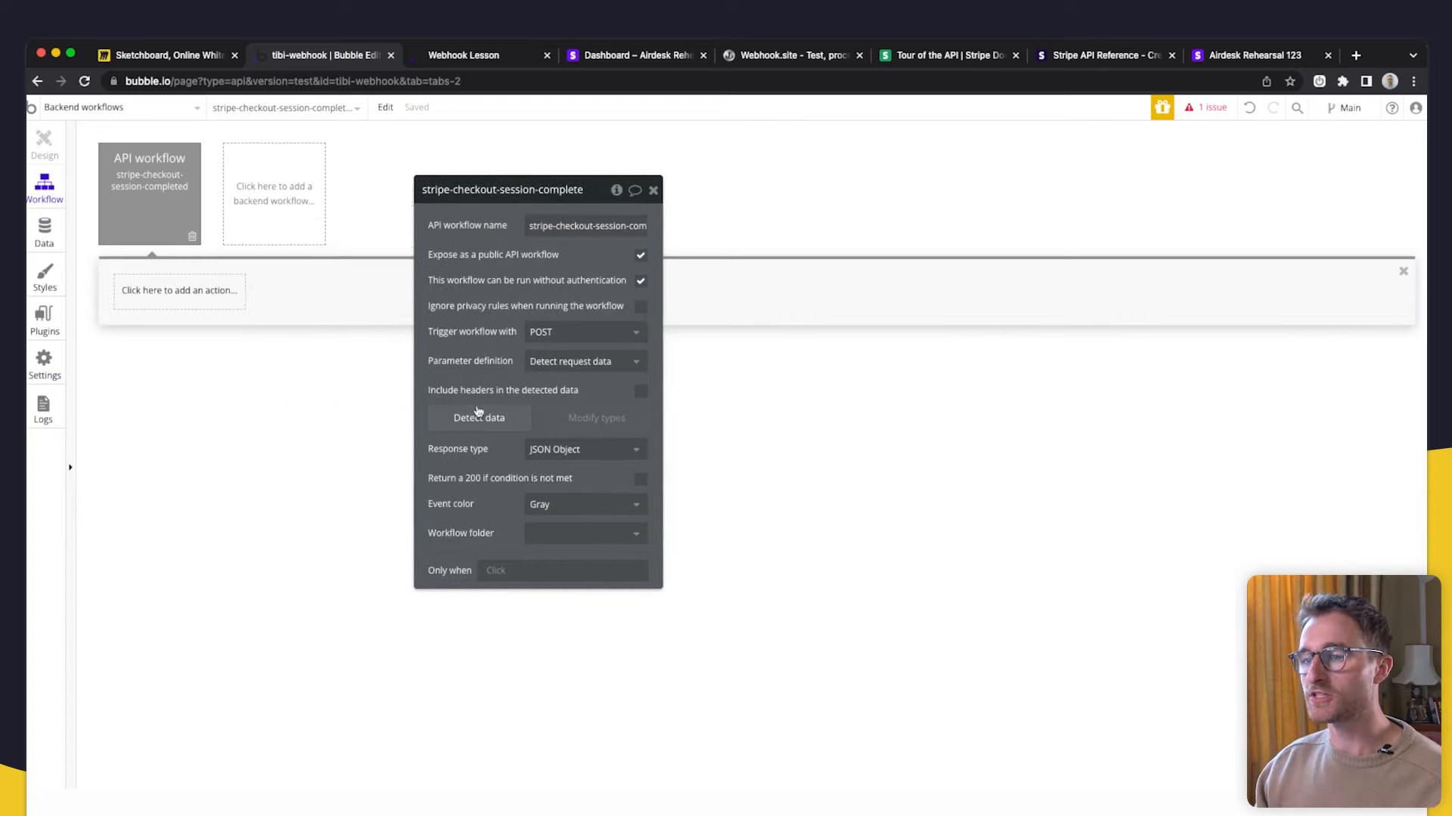
pyautogui.click(482, 424)
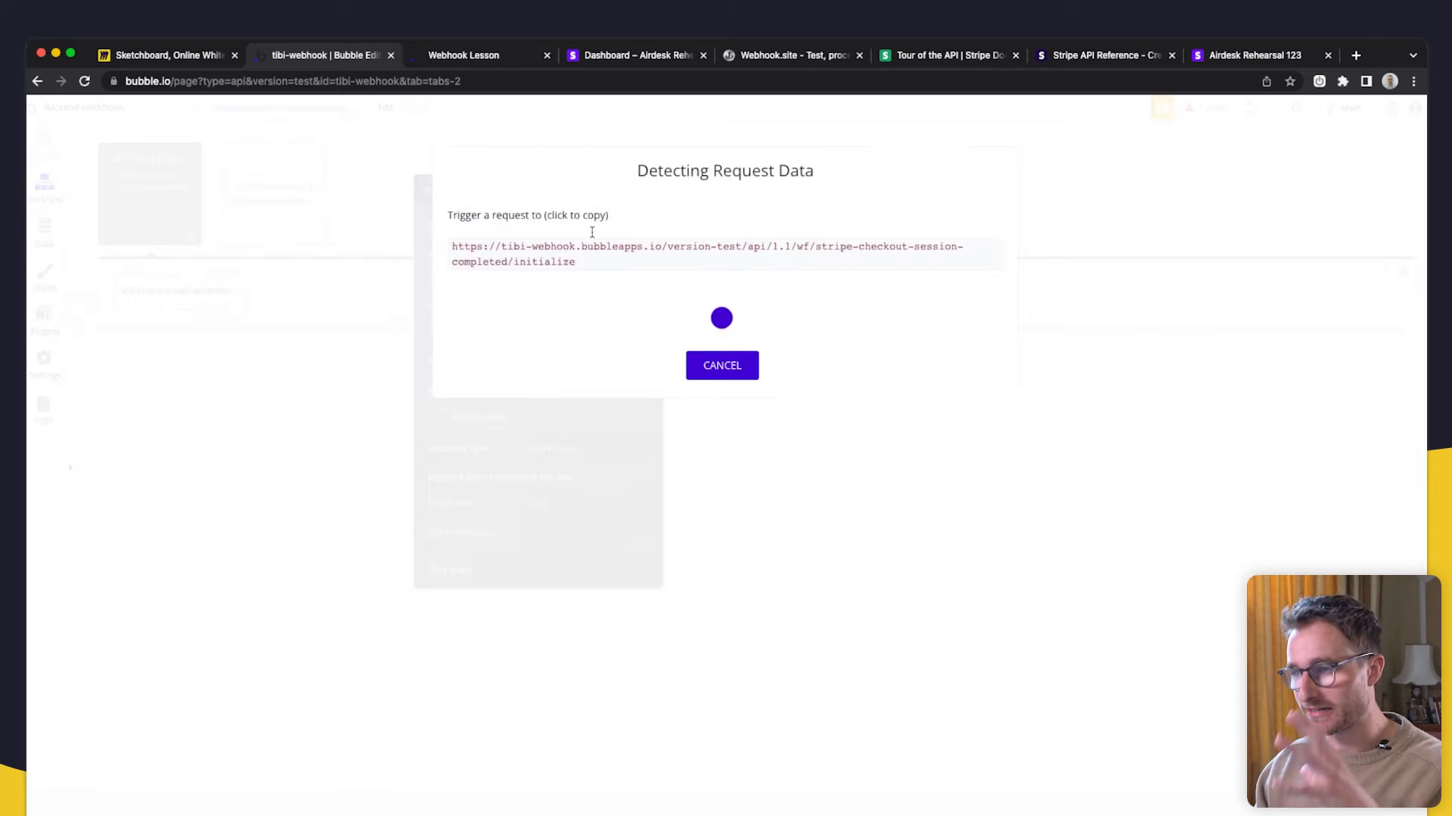
pyautogui.click(637, 62)
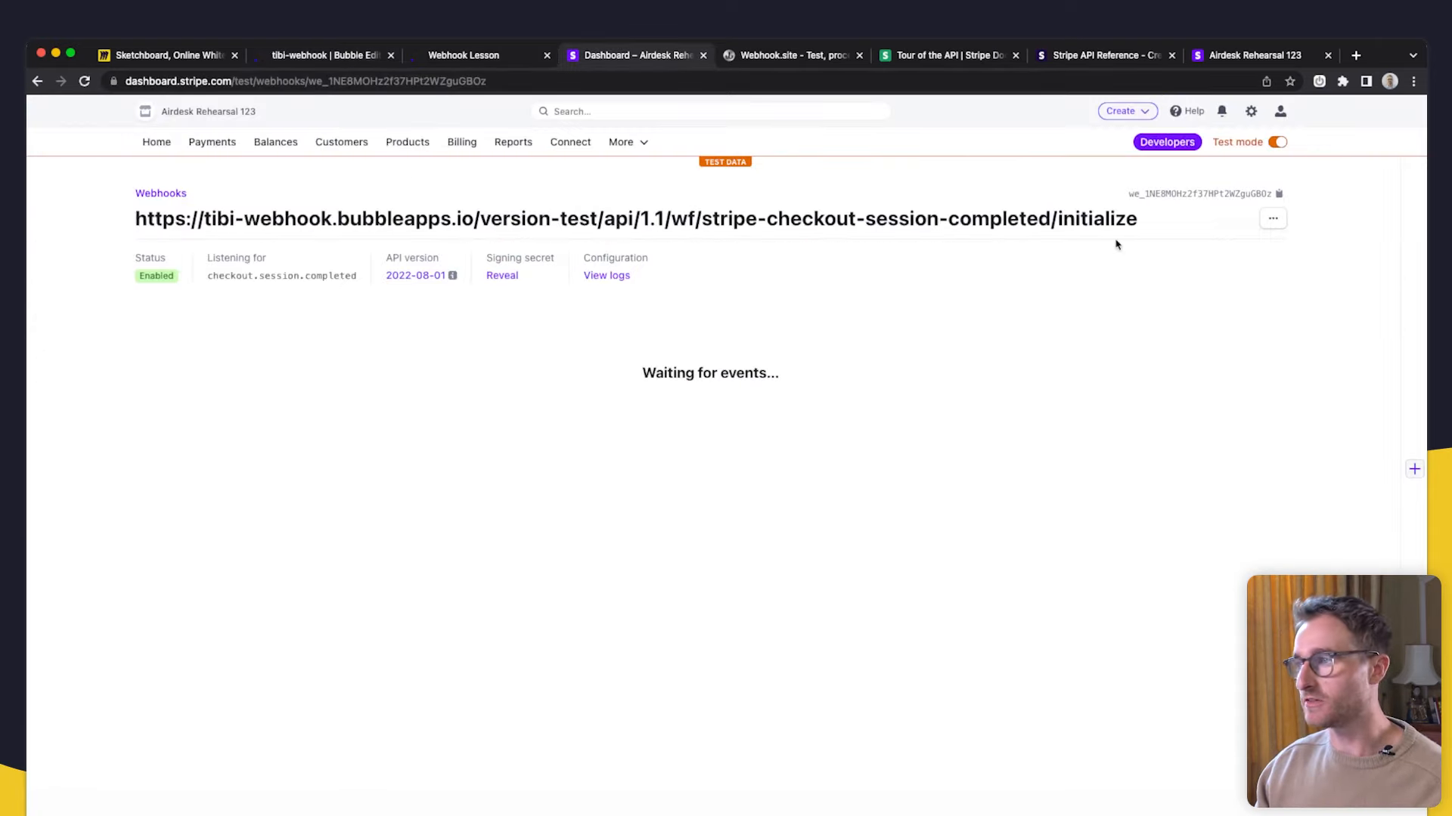
# - Fill the $500 Lifetime Access checkout with the 4242 test card, then check the endpoint for events
pyautogui.click(461, 56)
pyautogui.click(699, 452)
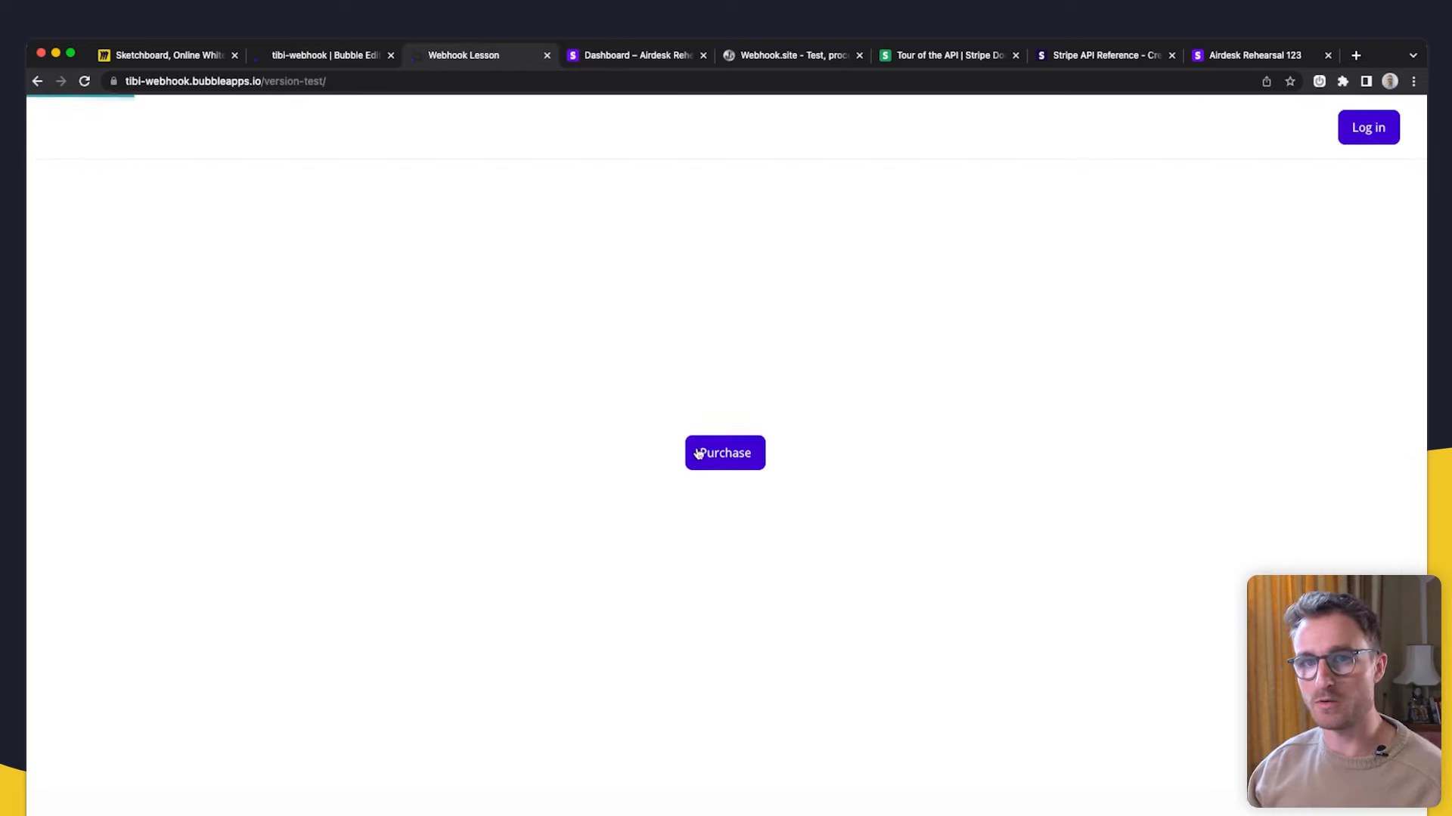
pyautogui.write('4242424242424242')
pyautogui.click(824, 393)
pyautogui.write('1123123')
pyautogui.press('Tab')
pyautogui.write('asdas')
pyautogui.press('Tab')
pyautogui.press('Tab')
pyautogui.write('asda')
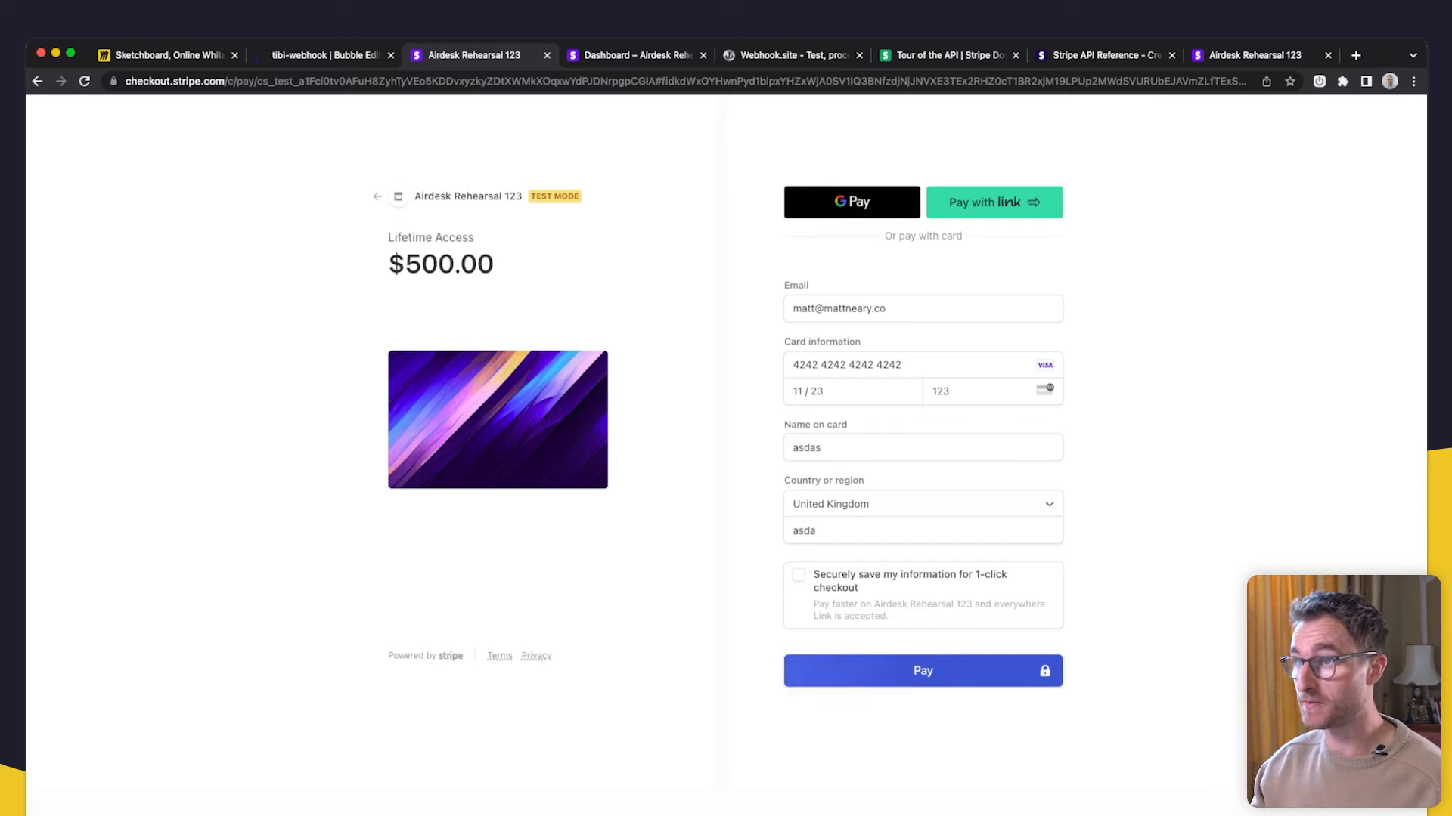
pyautogui.click(598, 55)
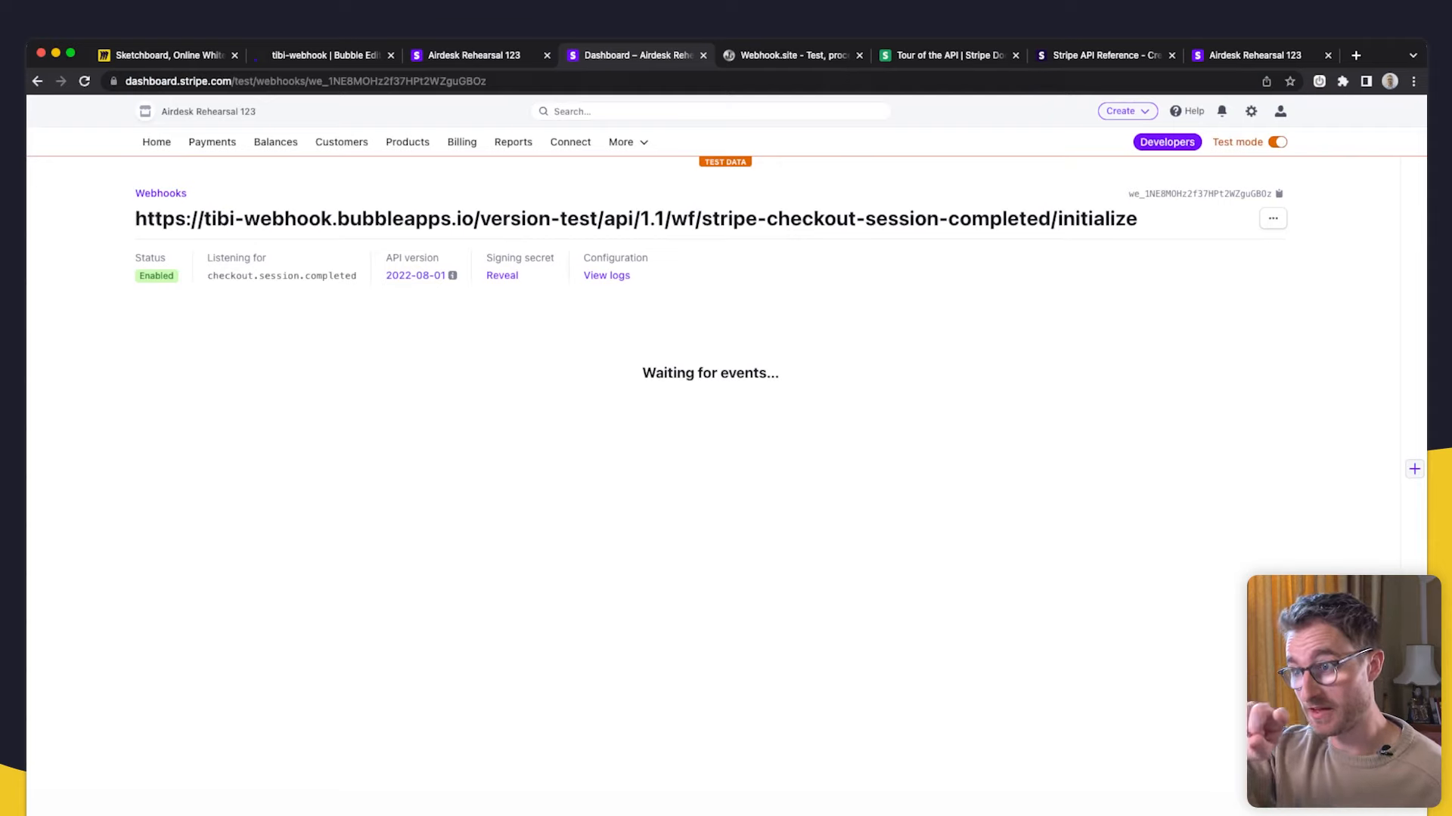
pyautogui.click(173, 55)
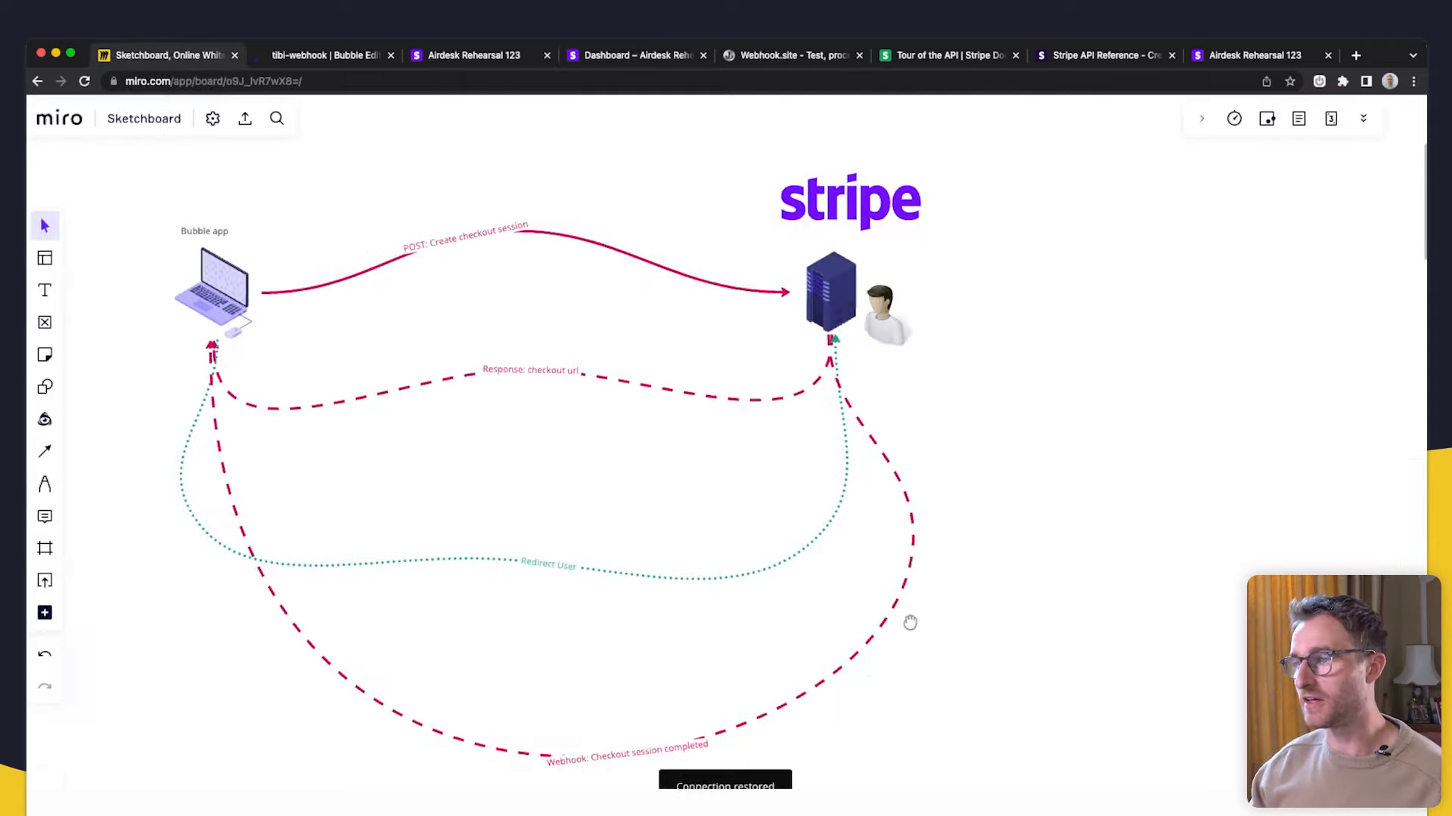
# - Pan the Miro flow diagram, then return to Bubble's Detecting Request Data dialog
pyautogui.moveTo(911, 622); pyautogui.dragTo(947, 563)
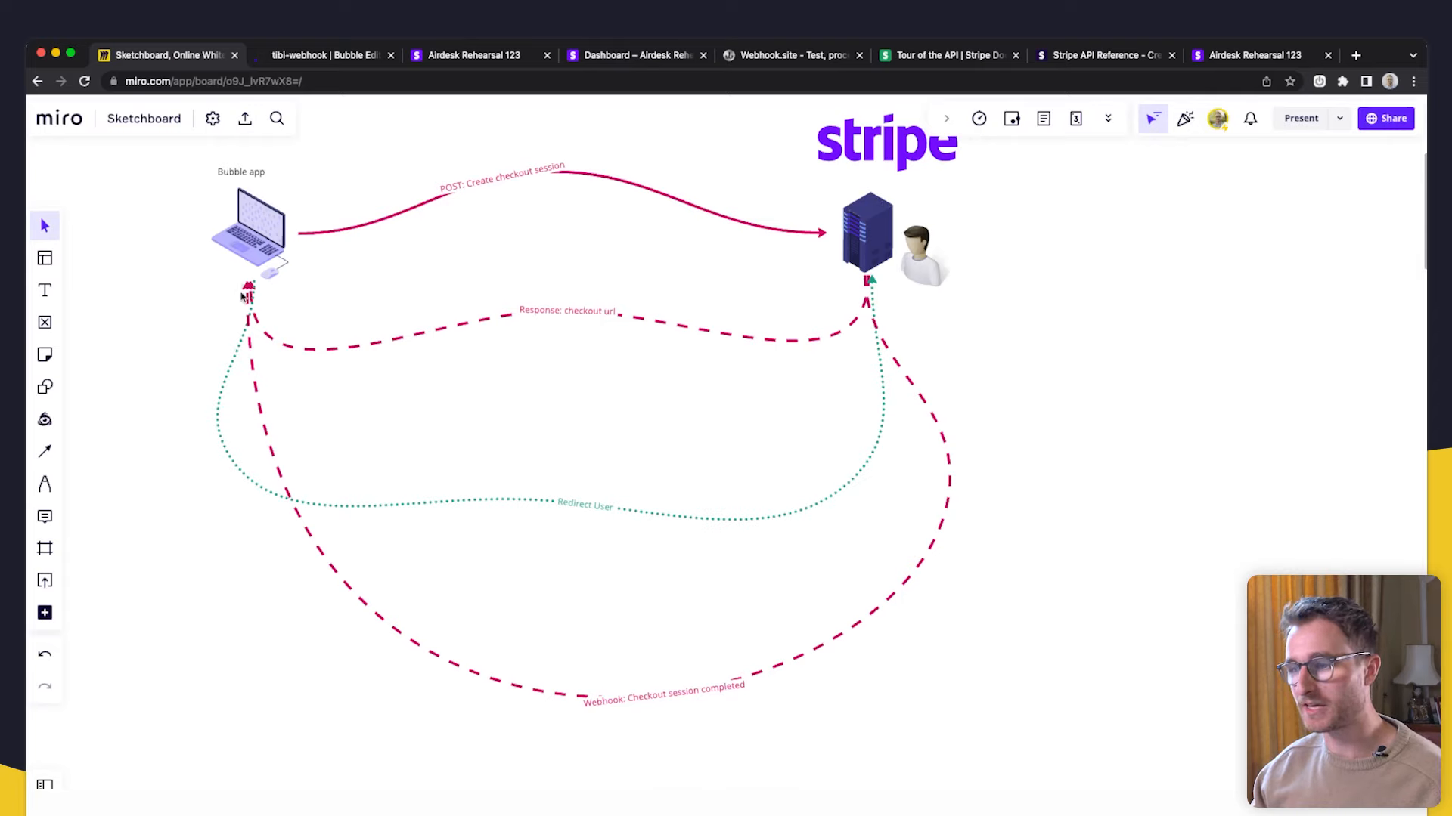
pyautogui.click(321, 54)
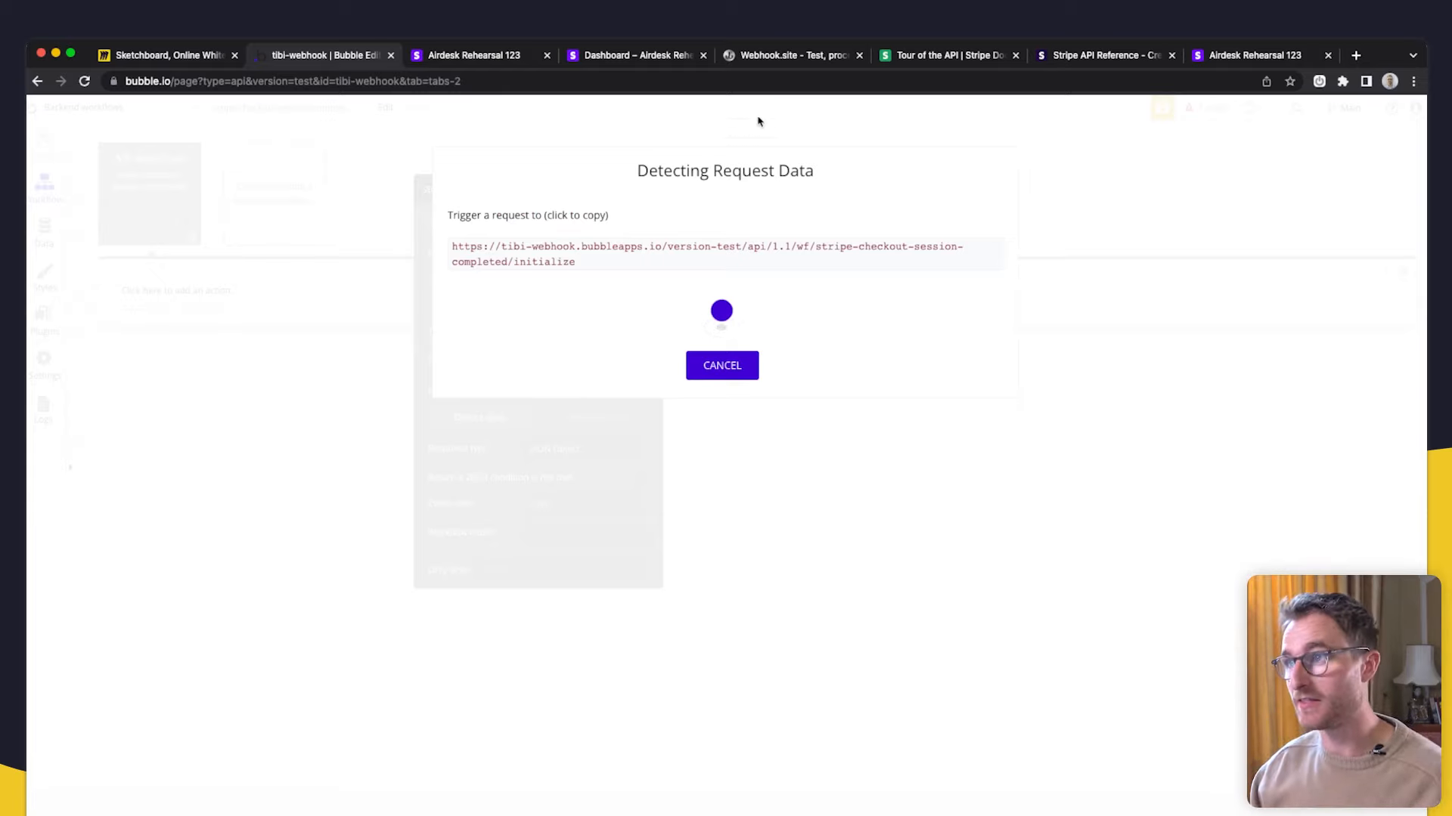
# - Recheck the Webhook.site JSON, then pay the $500.00 test checkout so Bubble detects the webhook
pyautogui.click(786, 55)
pyautogui.scroll(5, 361, 480)
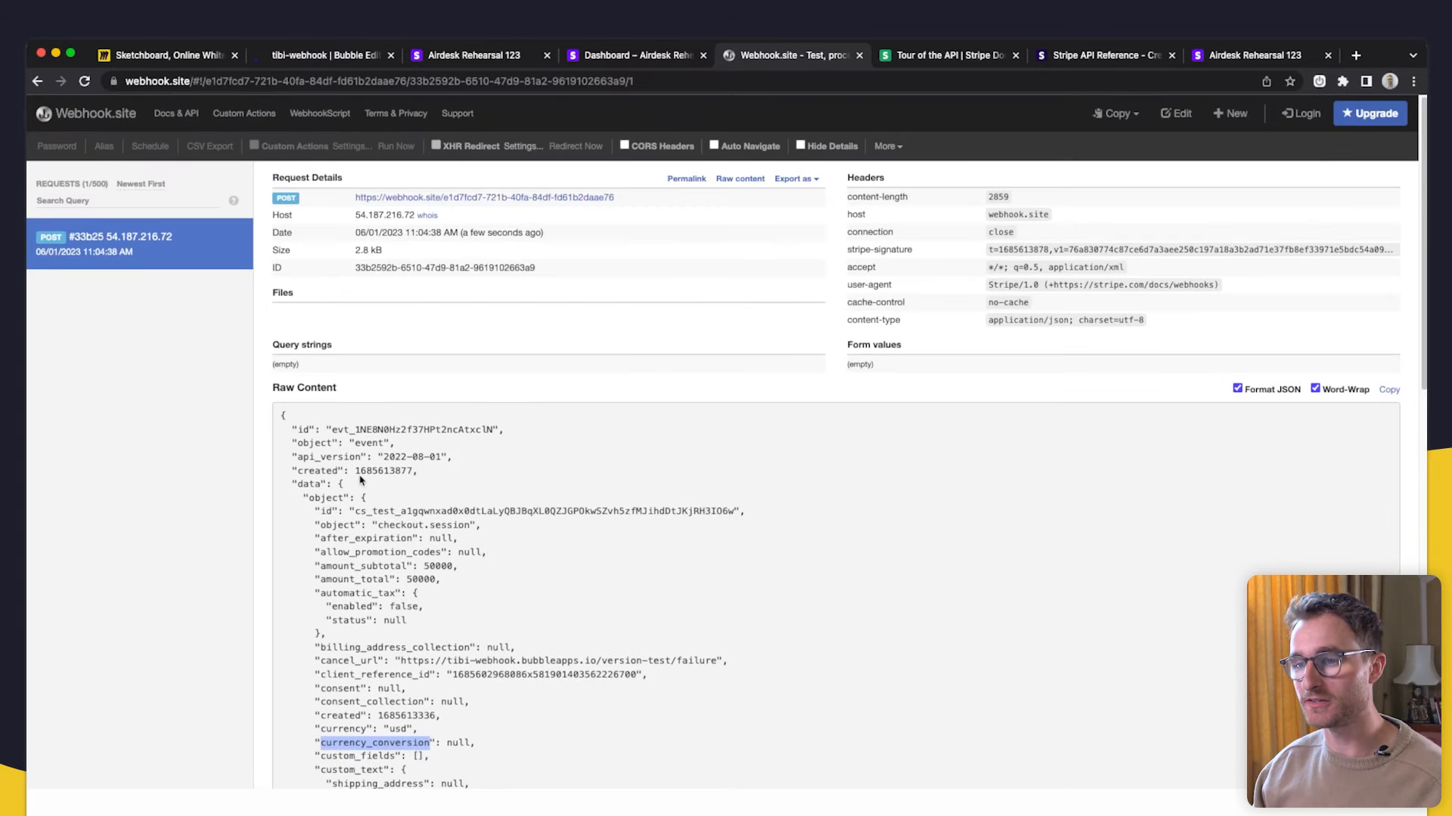
pyautogui.click(351, 467)
pyautogui.scroll(-2, 351, 466)
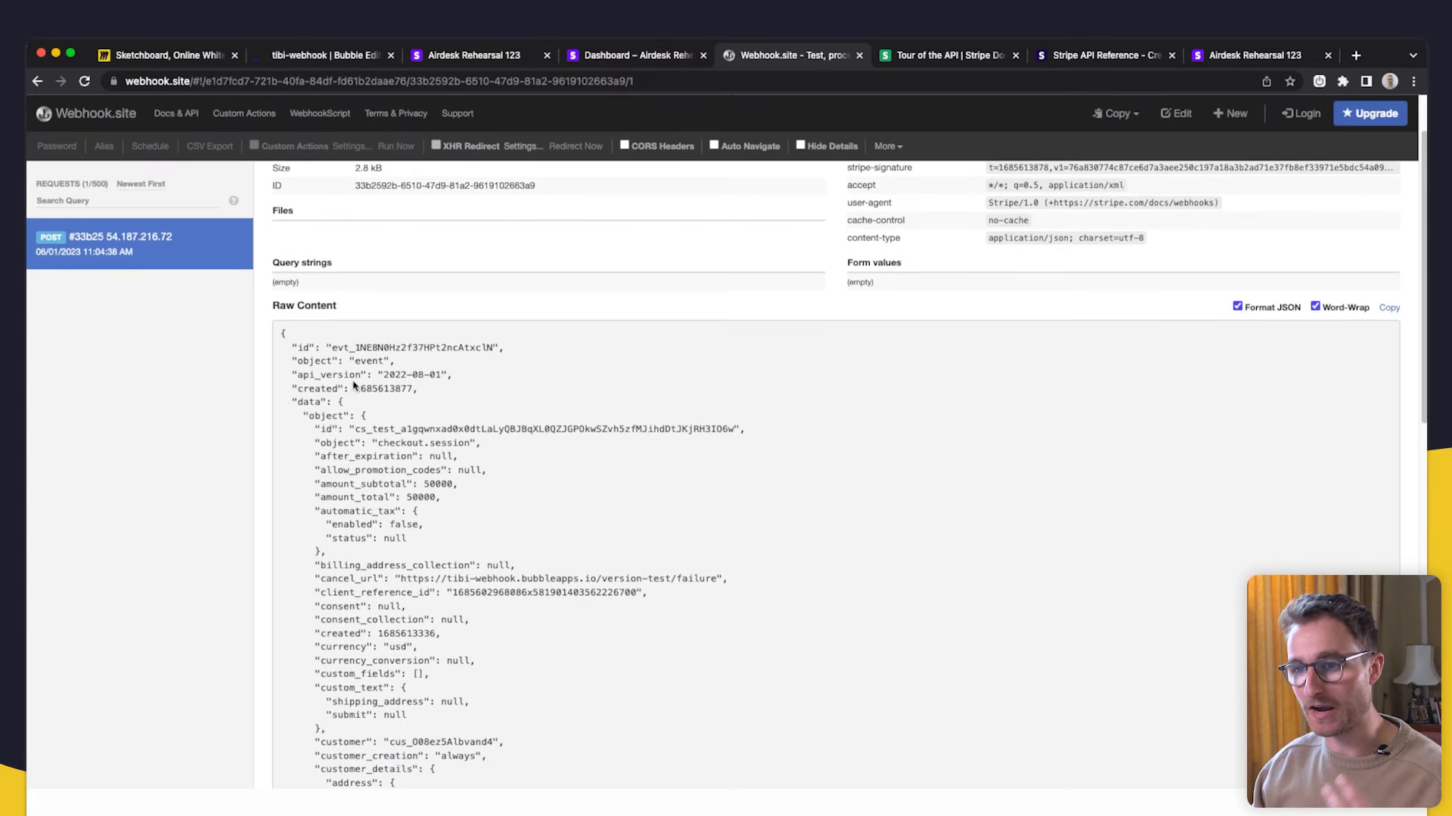
pyautogui.scroll(-2, 429, 582)
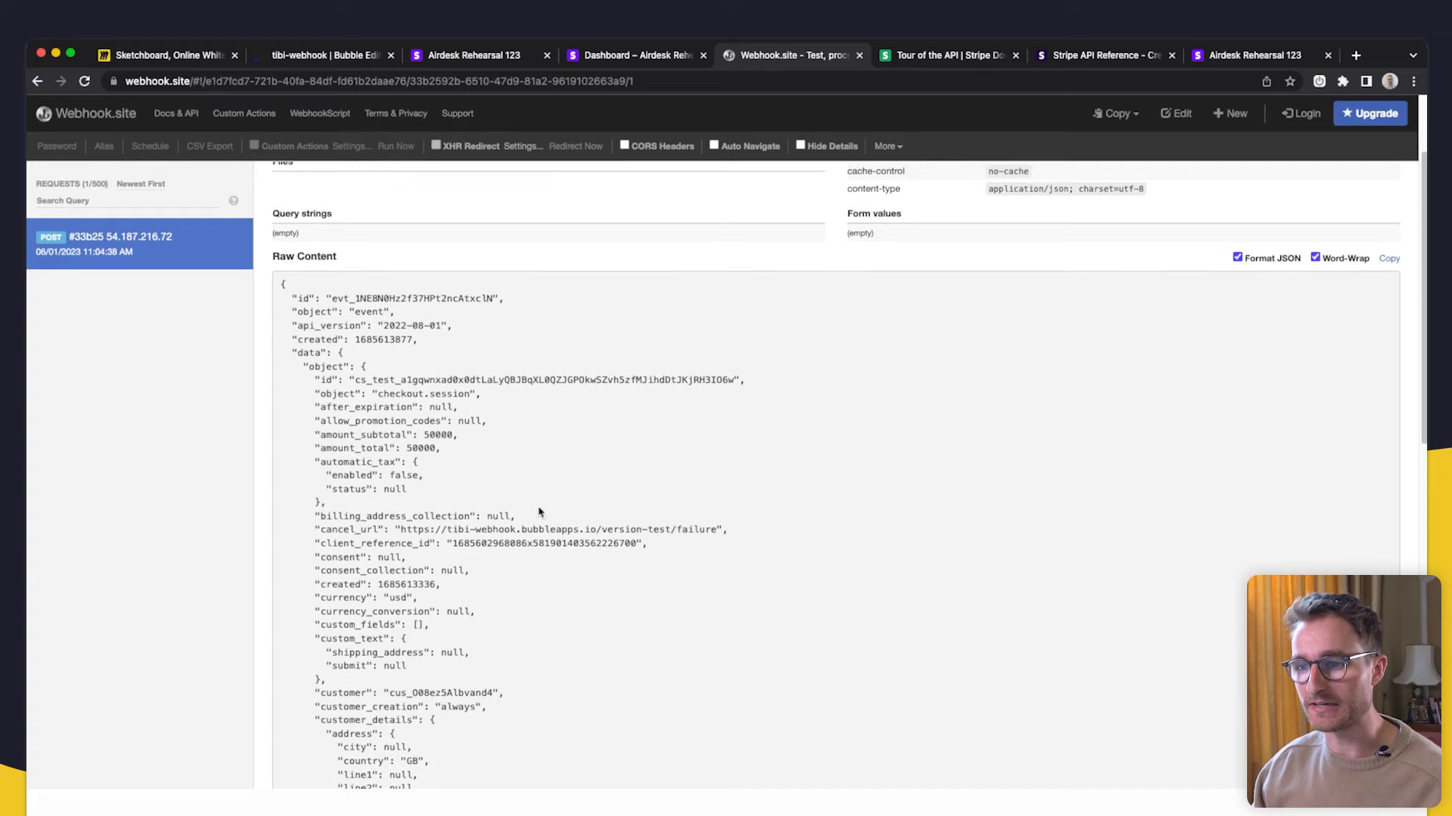
pyautogui.click(474, 56)
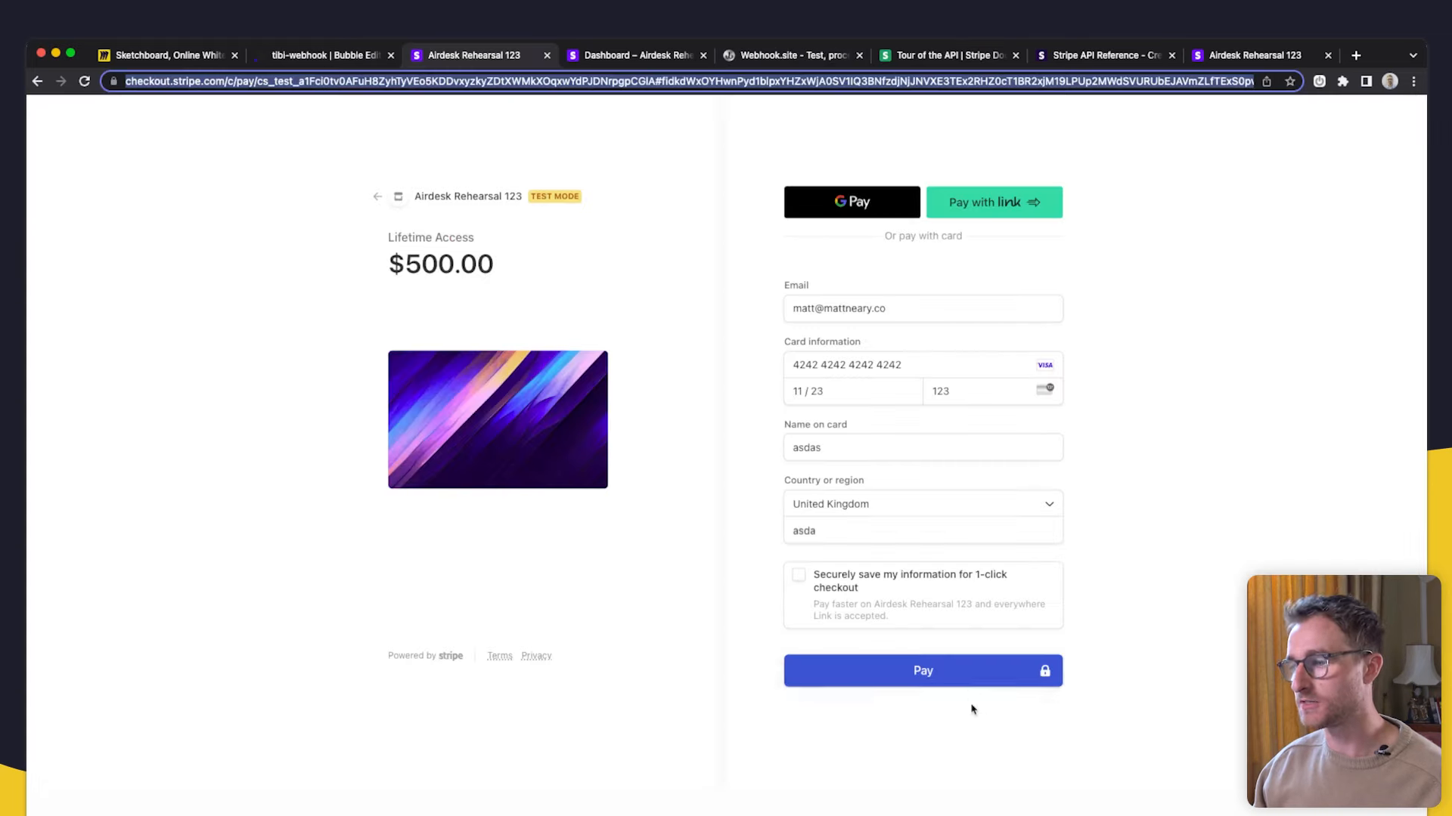
pyautogui.click(930, 665)
pyautogui.click(320, 61)
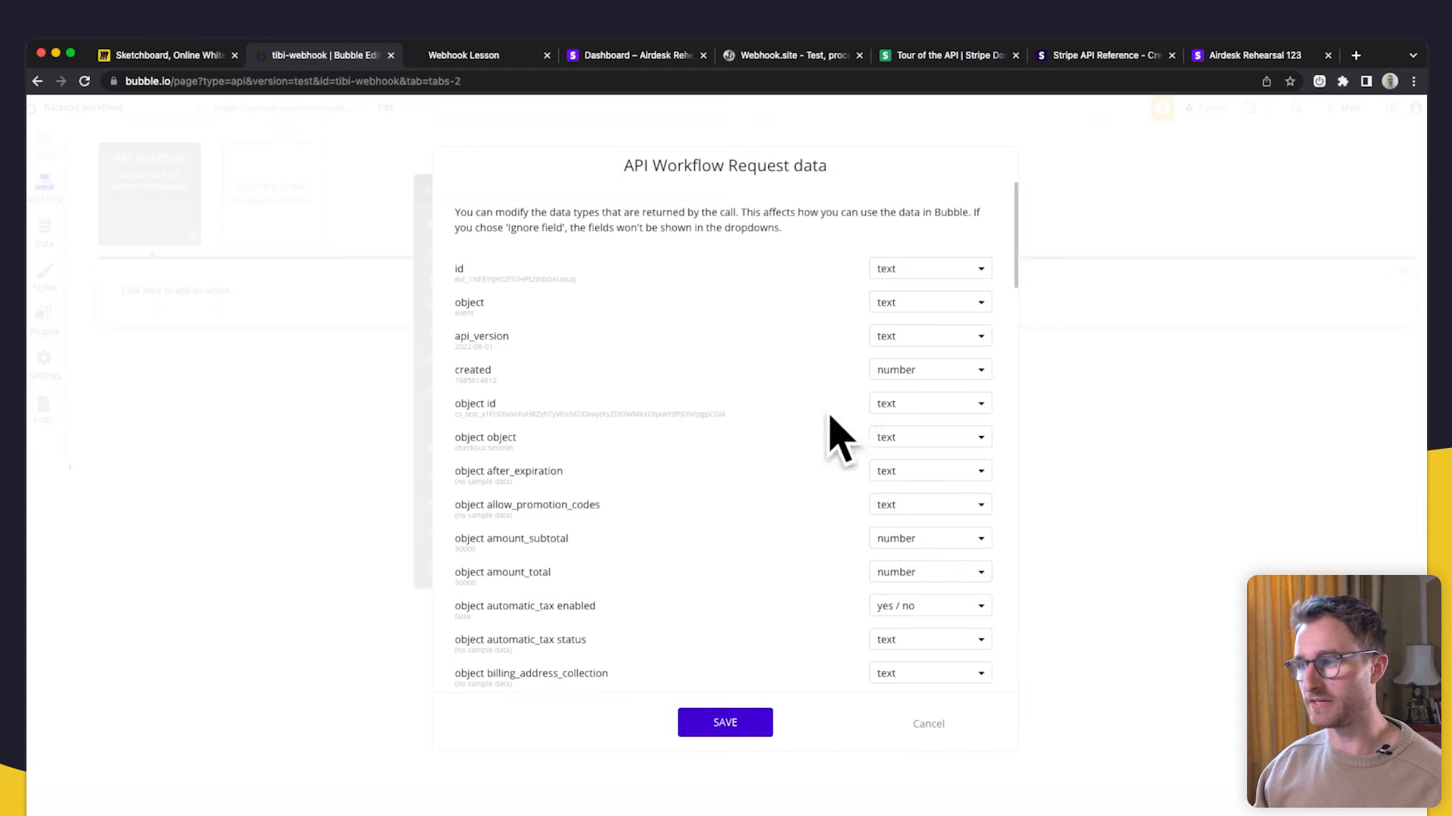
# - Scroll the detected request fields and inspect the raw checkout.session.completed JSON
pyautogui.scroll(-10, 696, 499)
pyautogui.scroll(-15, 686, 529)
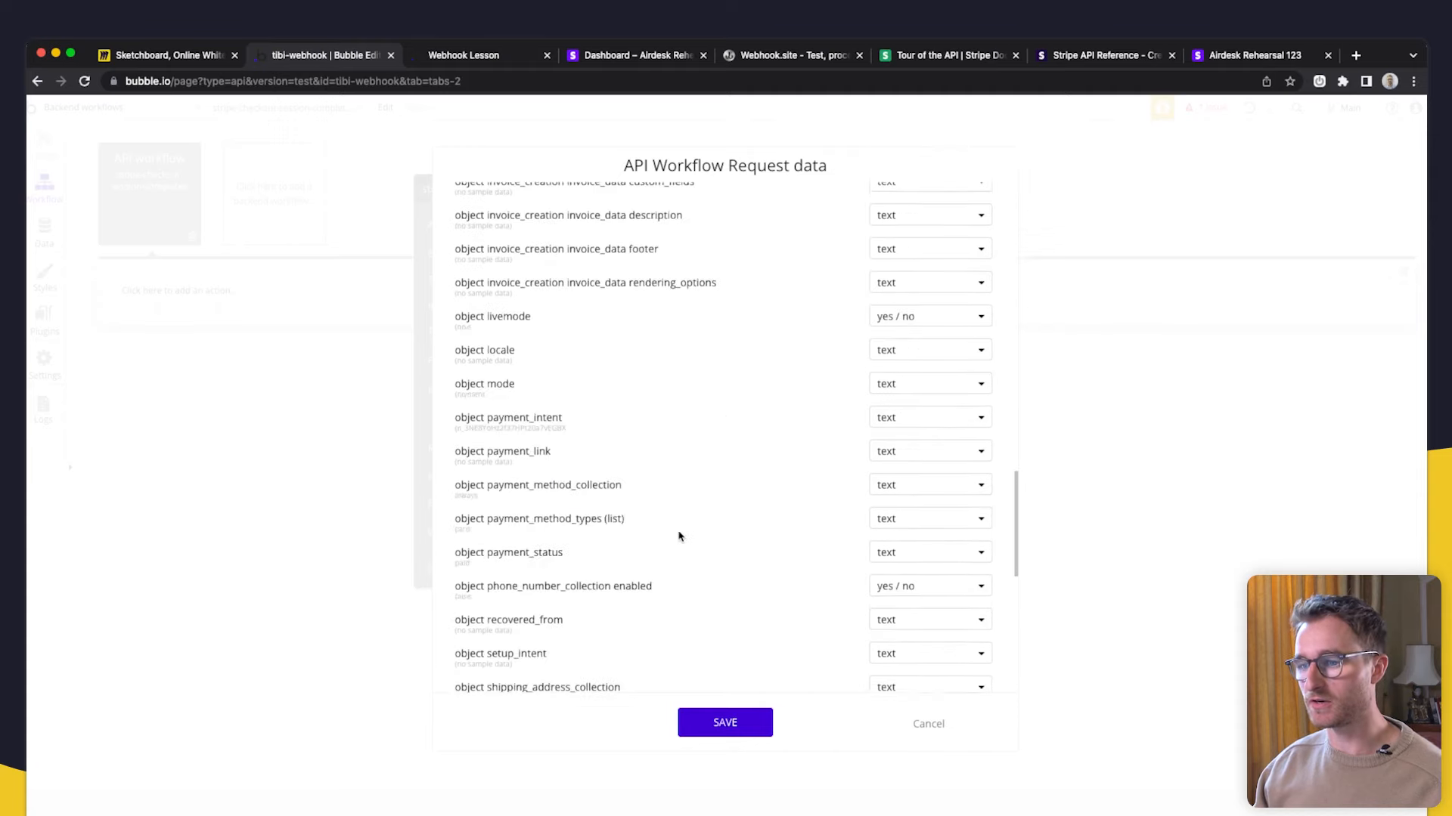
pyautogui.click(484, 666)
pyautogui.scroll(5, 743, 456)
pyautogui.scroll(-2, 725, 446)
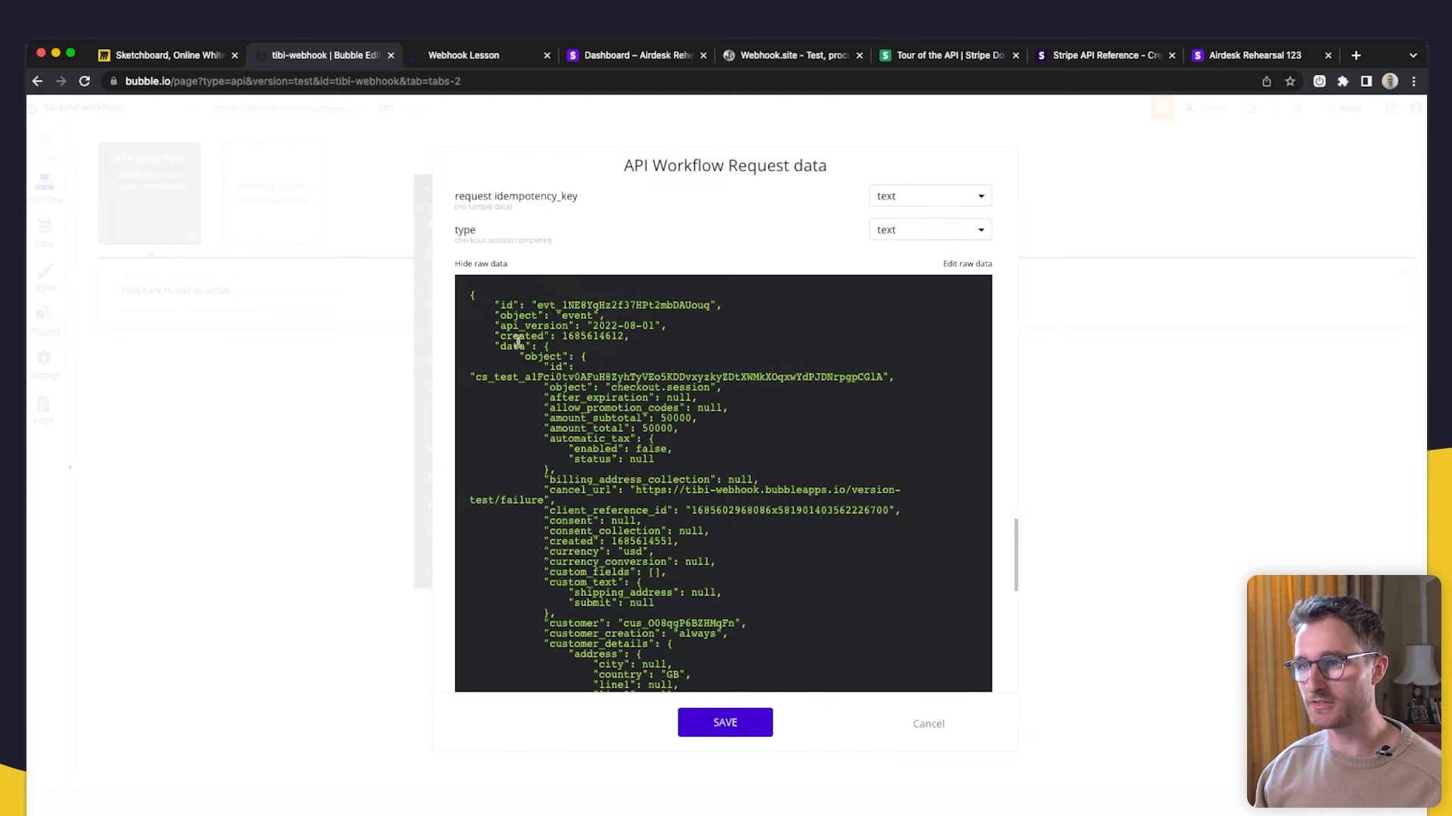
pyautogui.scroll(-10, 646, 405)
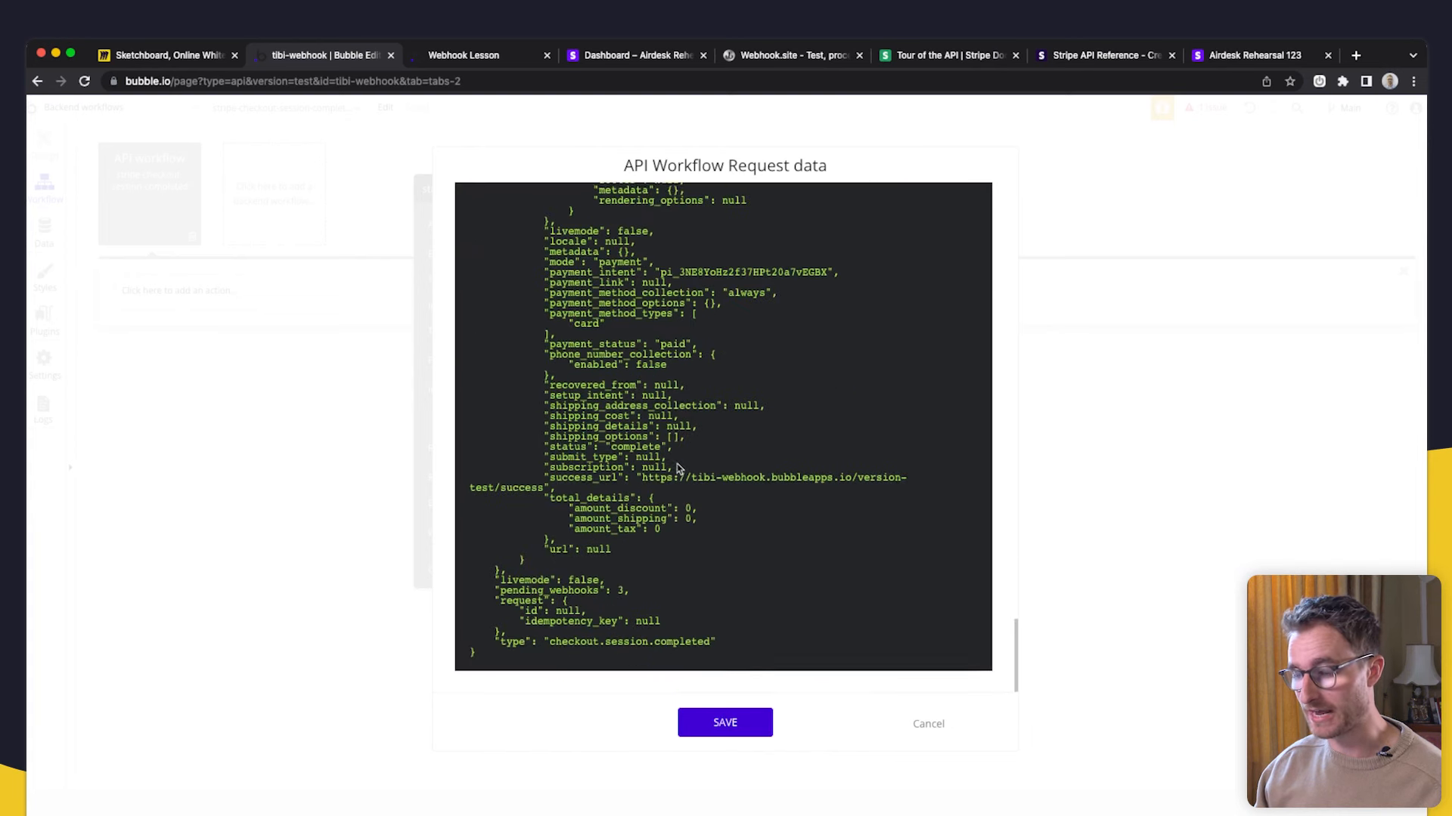
pyautogui.scroll(15, 582, 434)
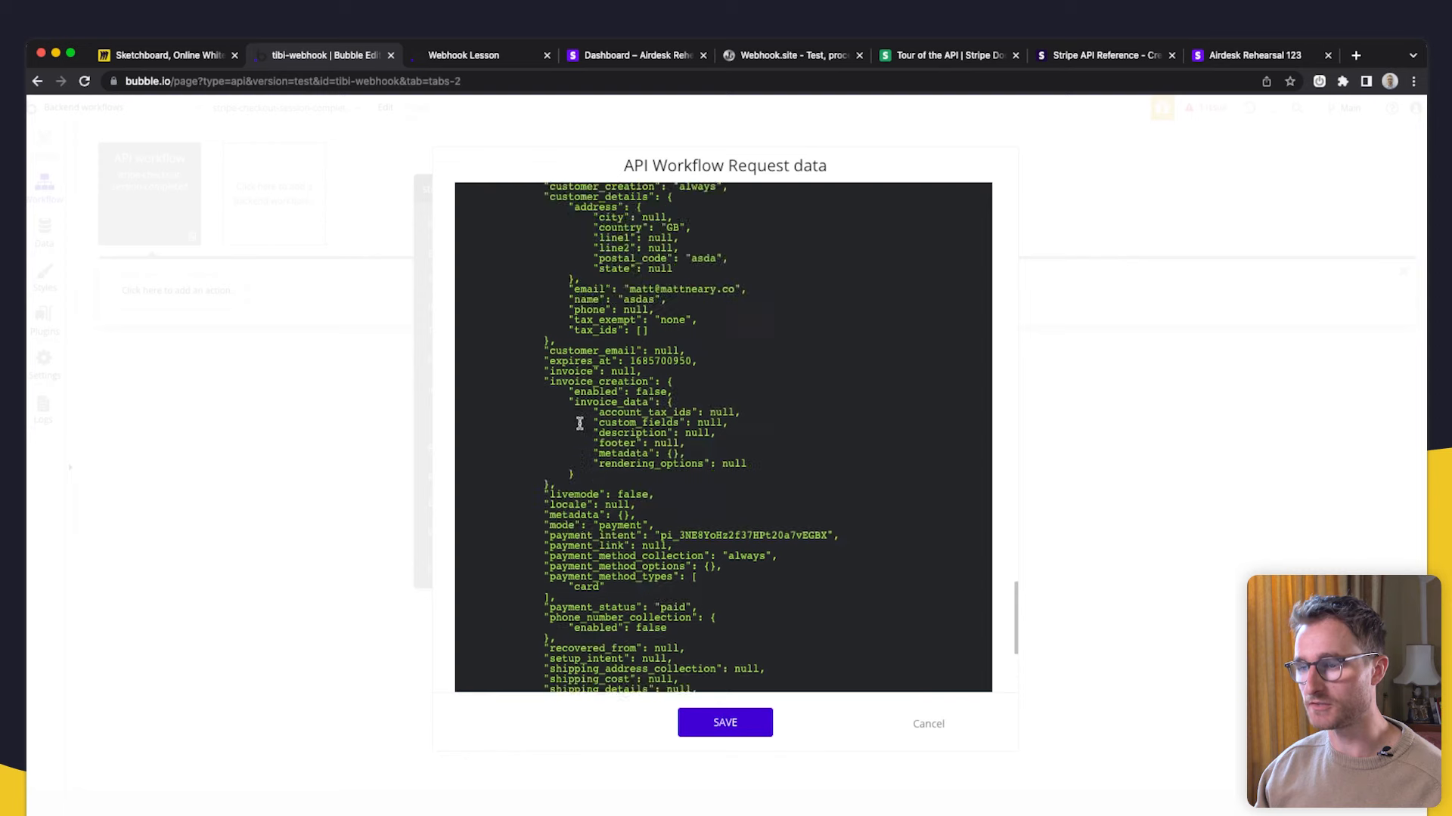
pyautogui.scroll(10, 580, 430)
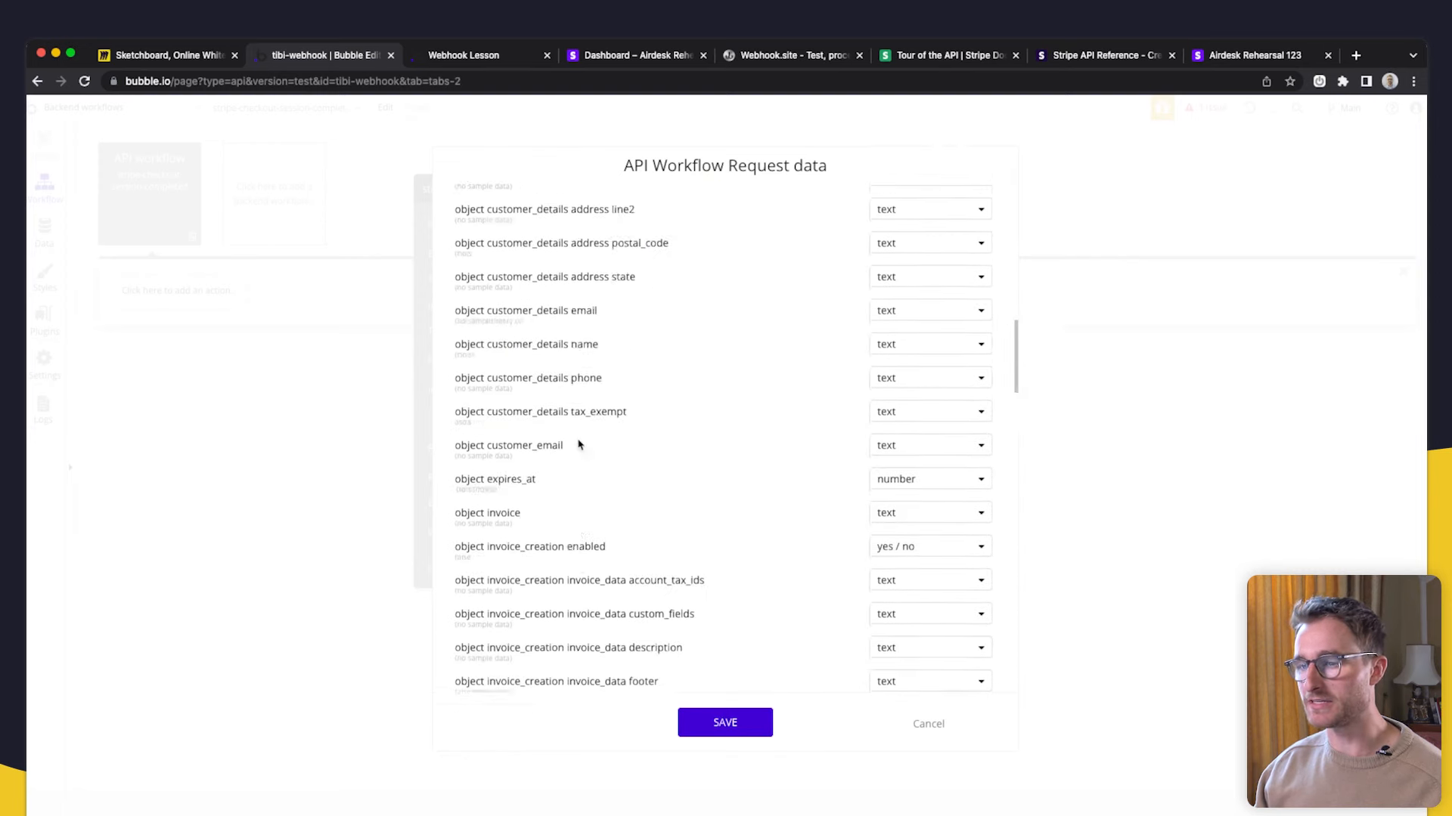
pyautogui.scroll(6, 542, 390)
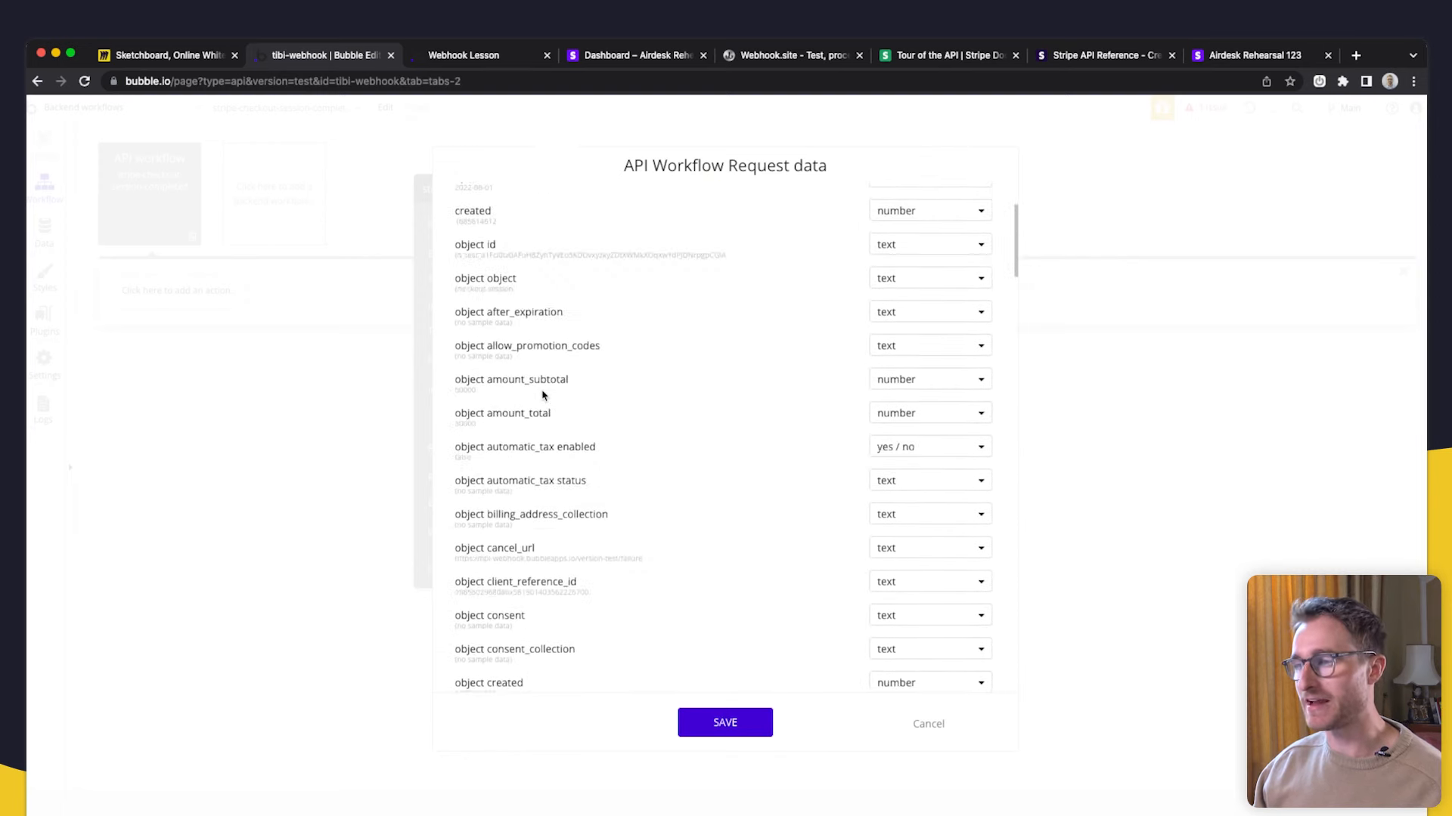
pyautogui.scroll(2, 865, 363)
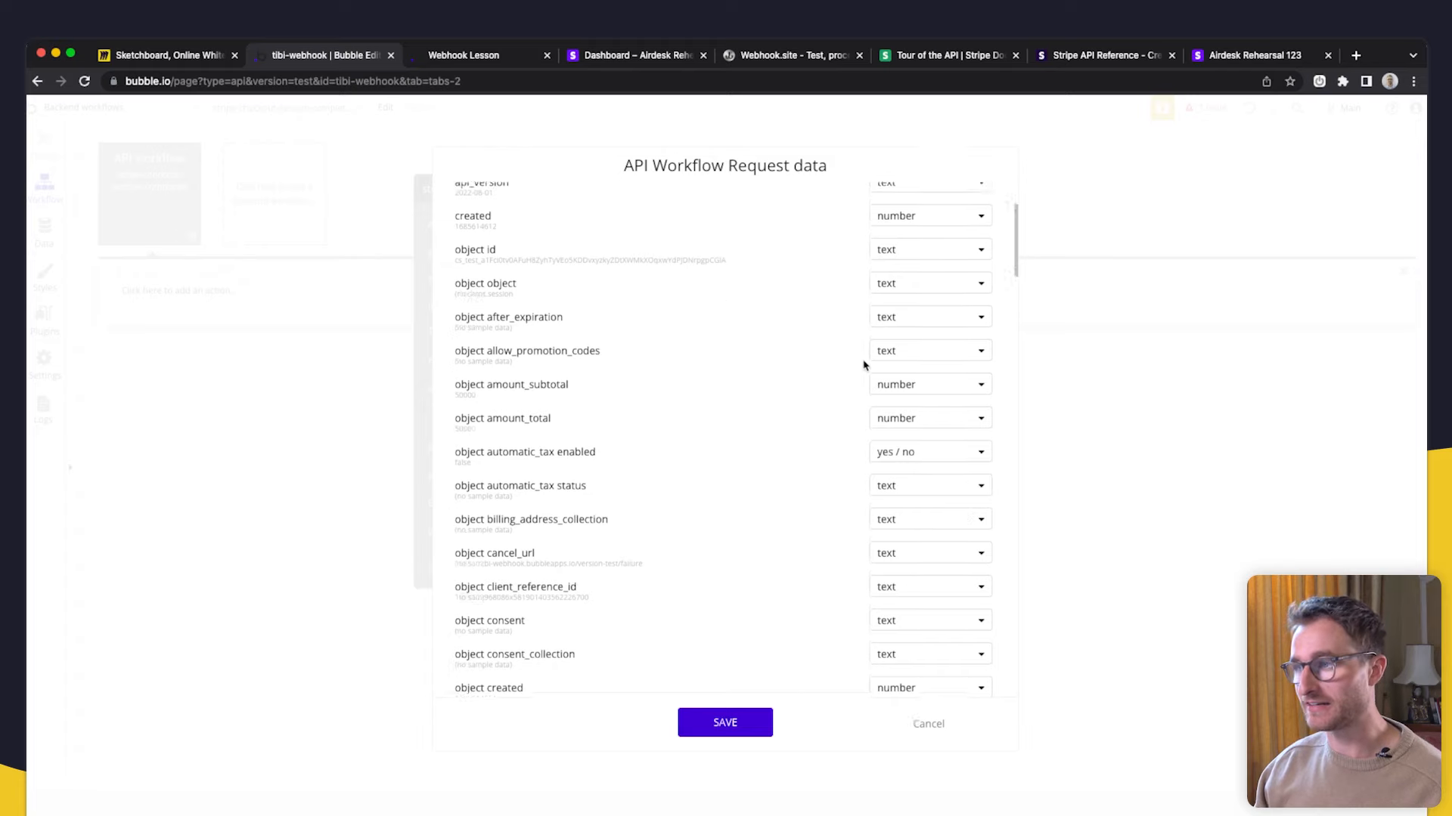
pyautogui.scroll(-8, 805, 448)
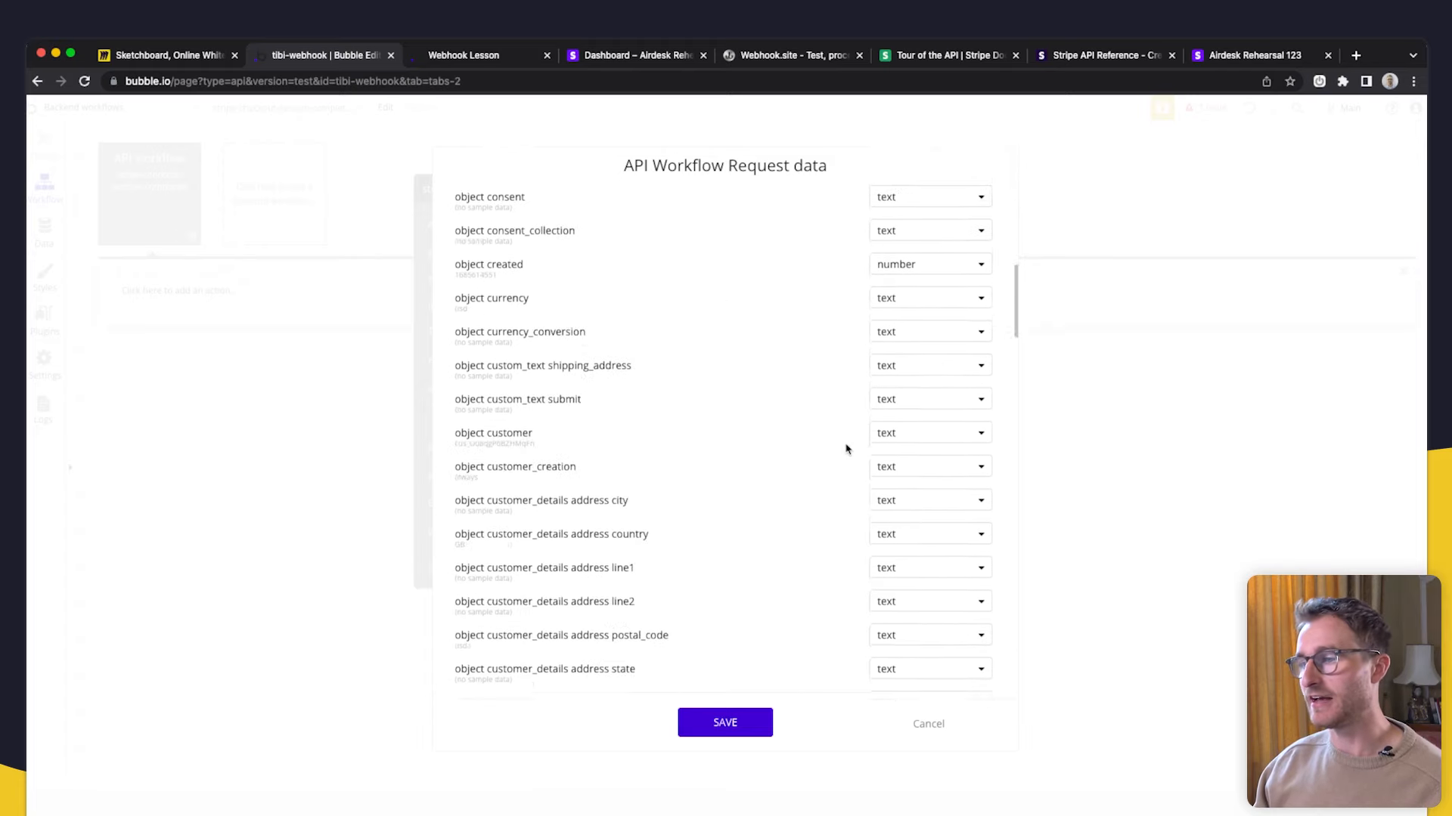
# - Select the sample customer ID value, then save the detected fields as the workflow's parameters
pyautogui.doubleClick(512, 434)
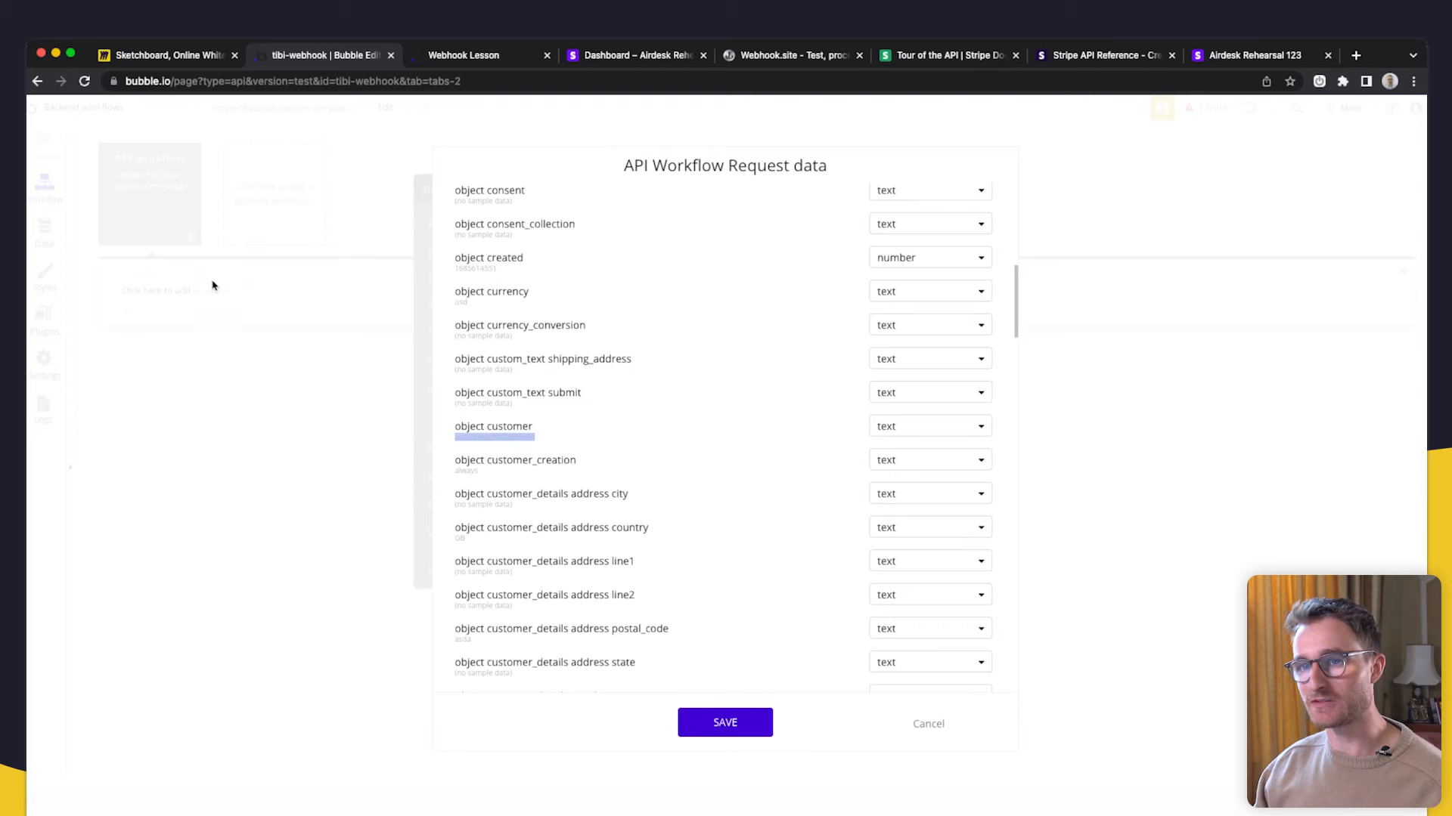
pyautogui.scroll(-20, 718, 500)
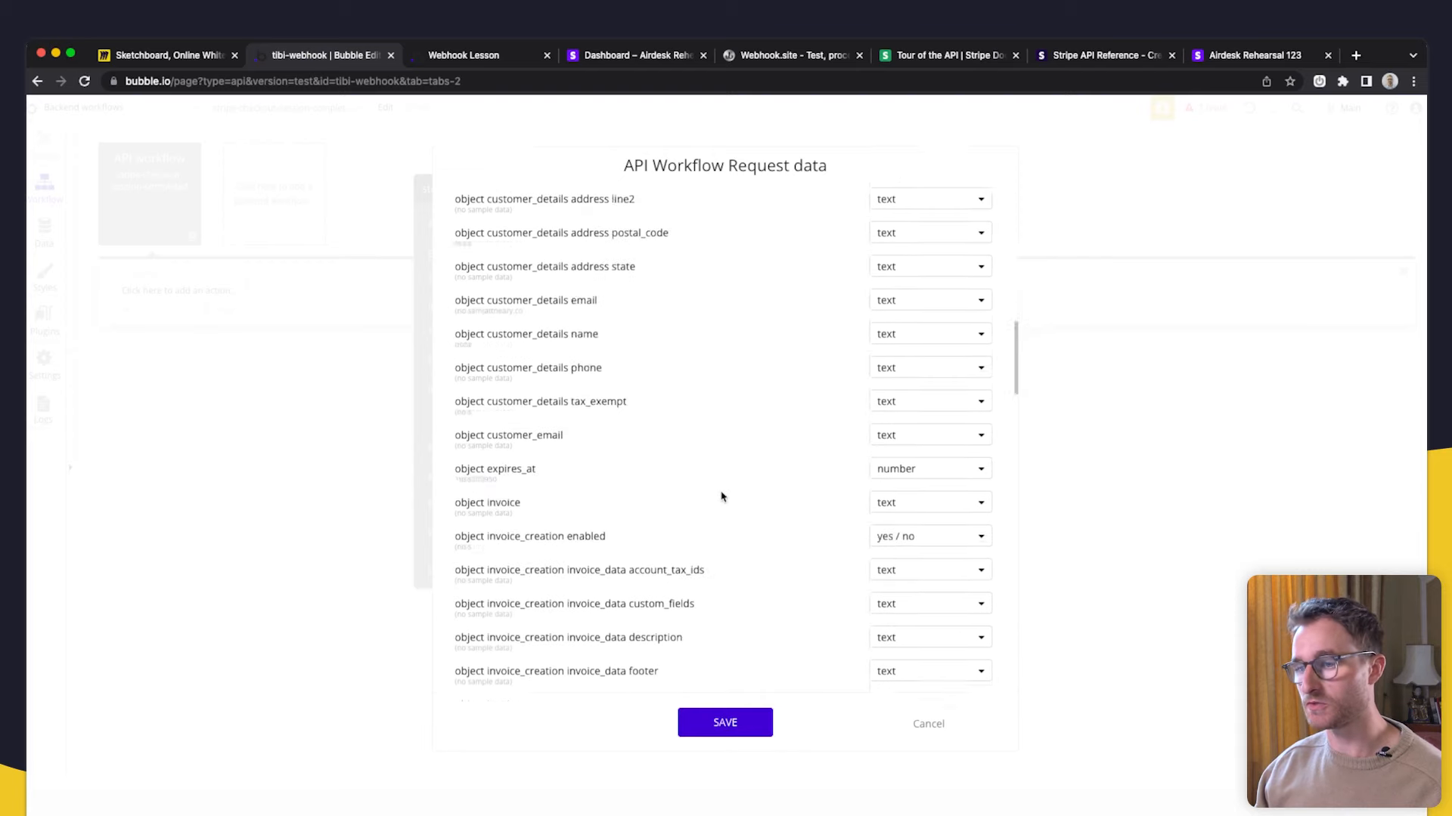
pyautogui.click(751, 730)
# - Add a Create a new Log action titled 'Stripe Checkout Session Completed'
pyautogui.moveTo(432, 490); pyautogui.dragTo(815, 494)
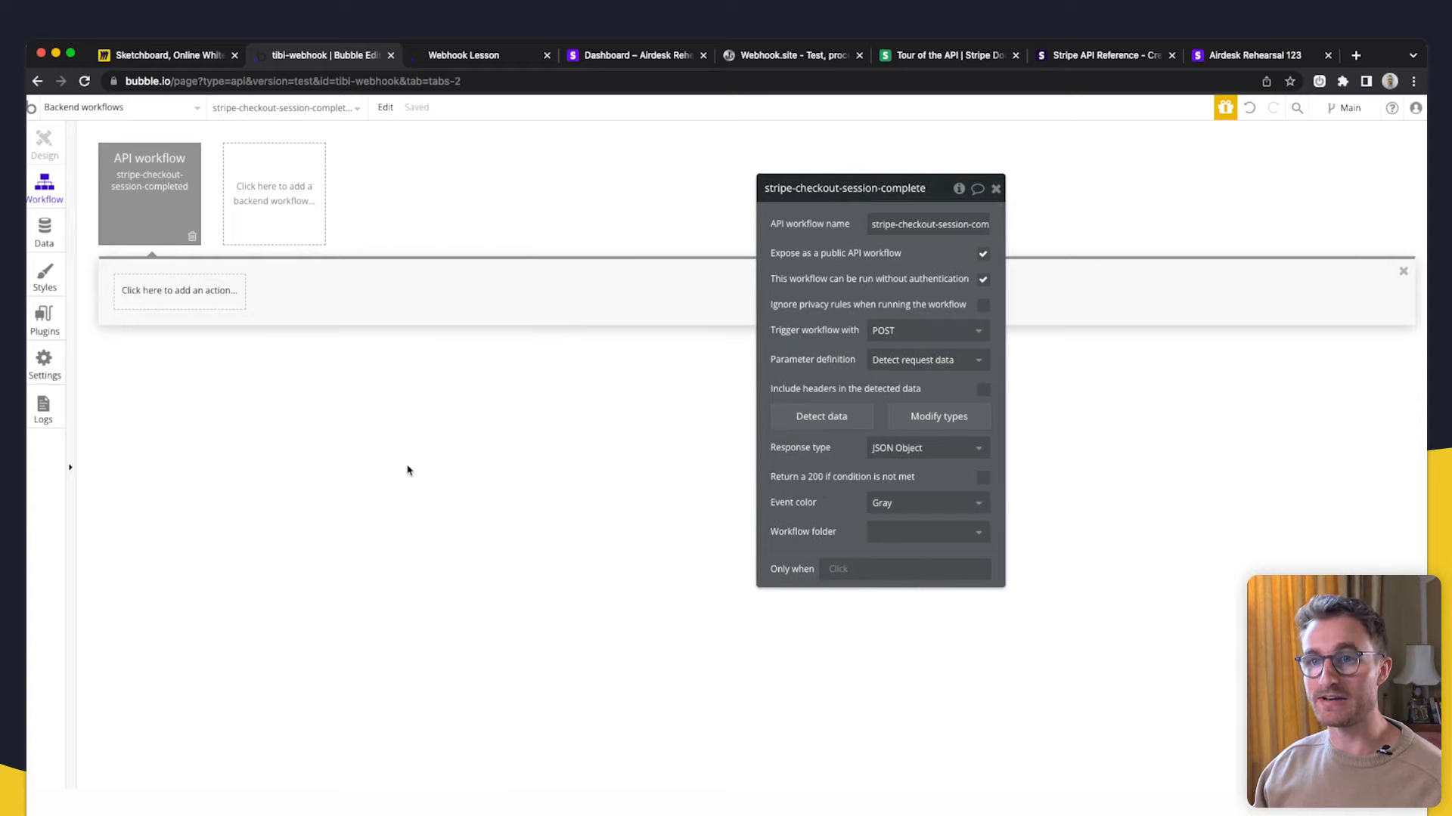
pyautogui.click(189, 293)
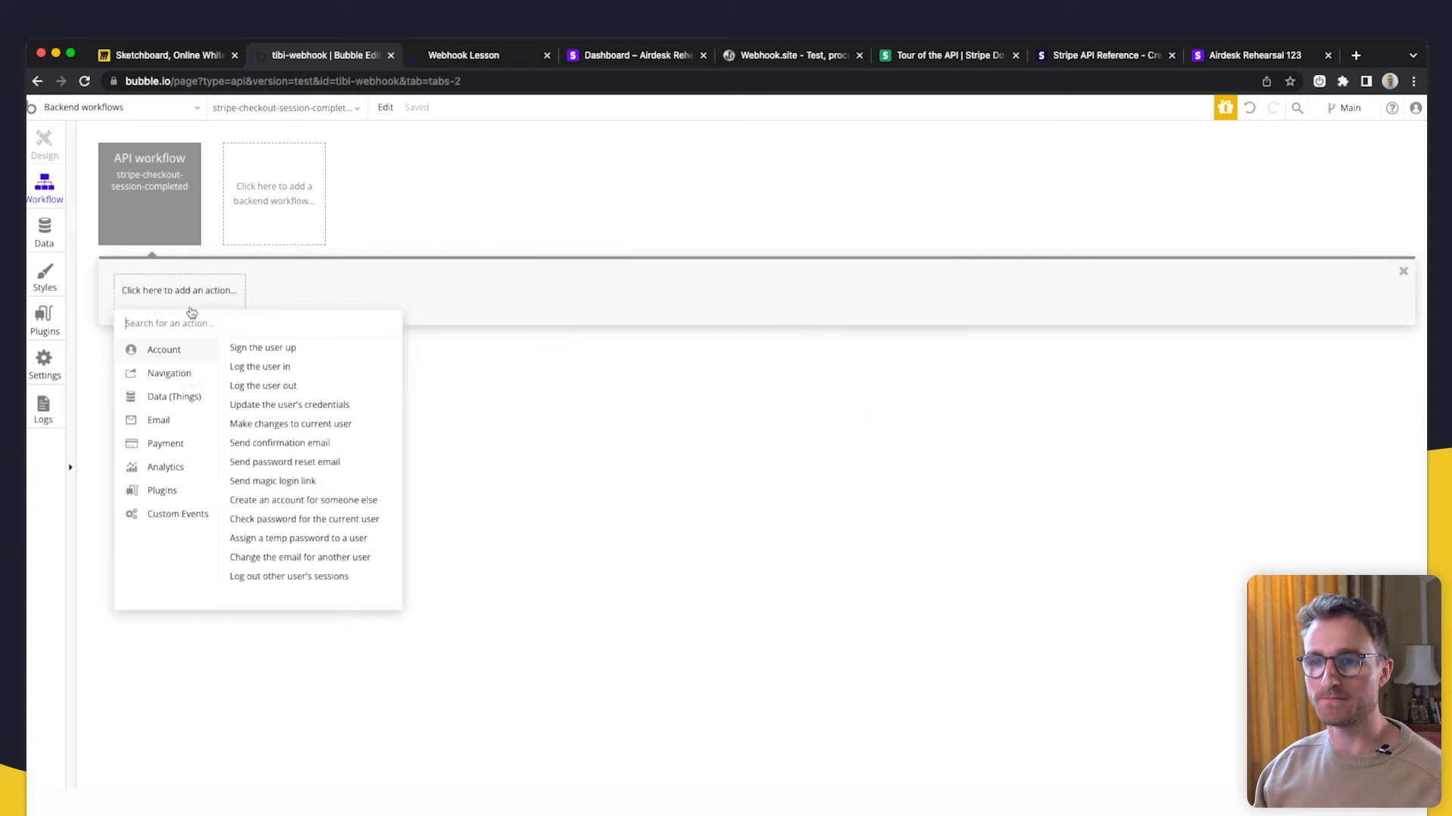
pyautogui.moveTo(195, 406)
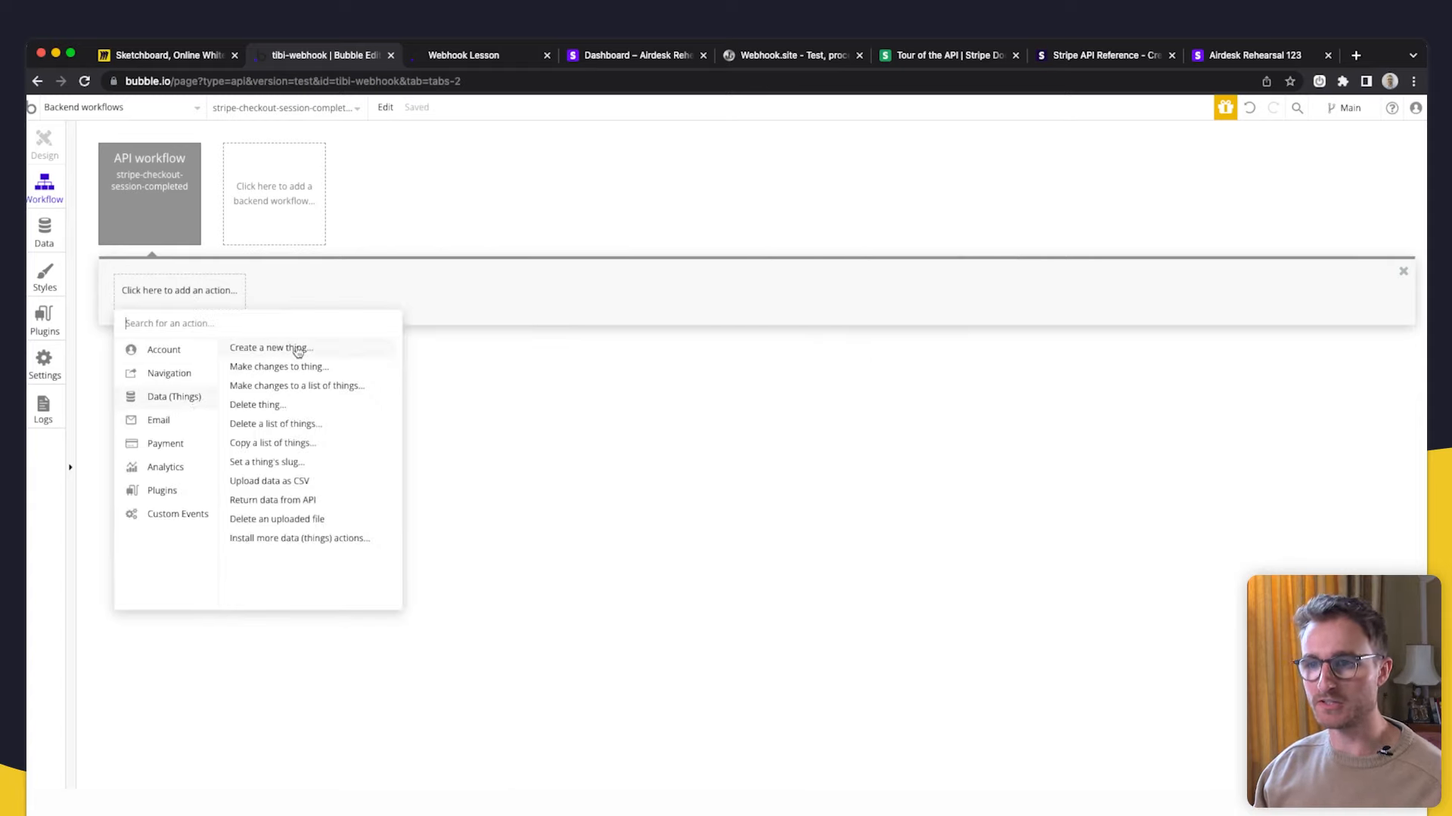
pyautogui.click(271, 347)
pyautogui.click(900, 223)
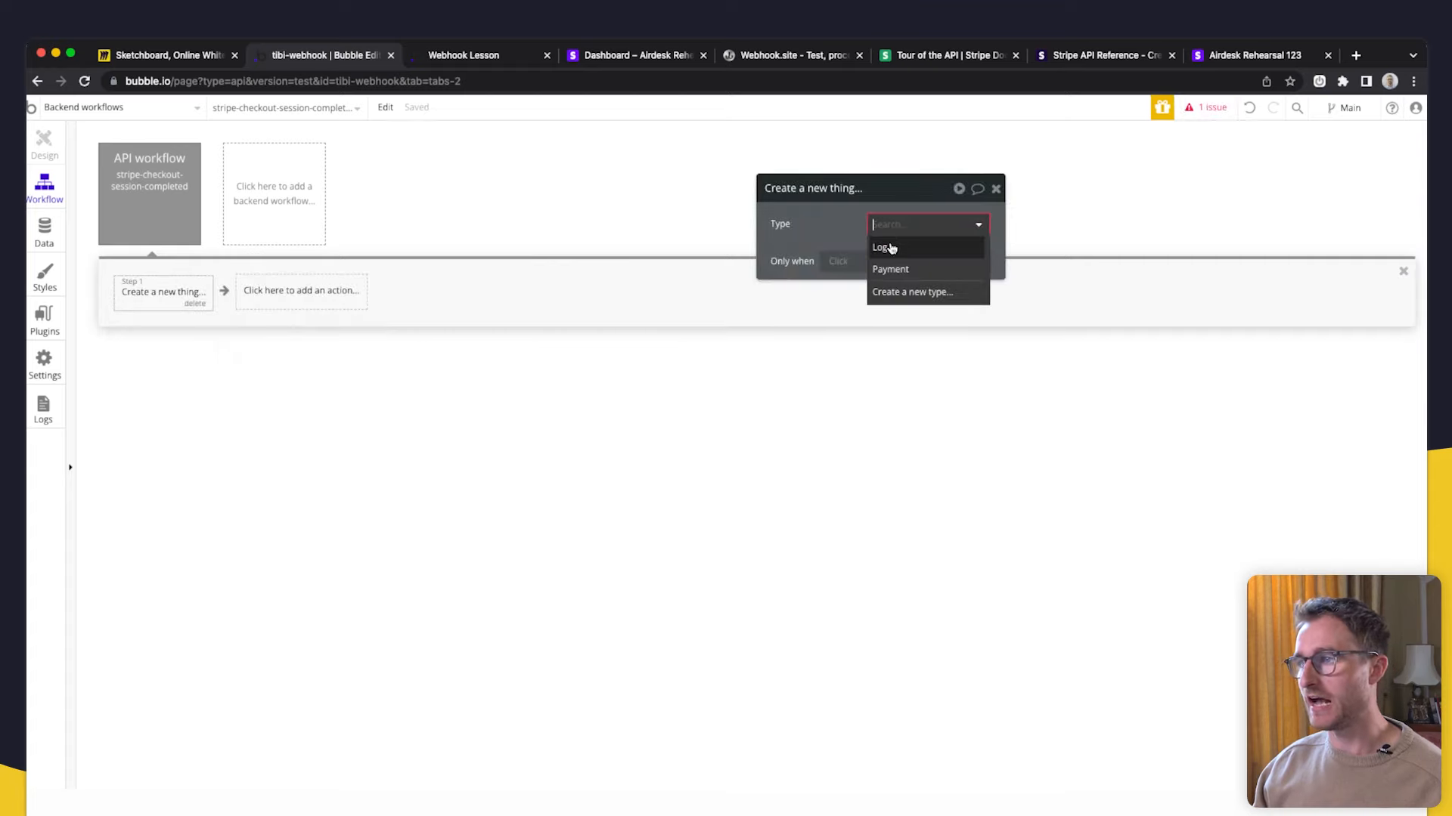
pyautogui.click(885, 248)
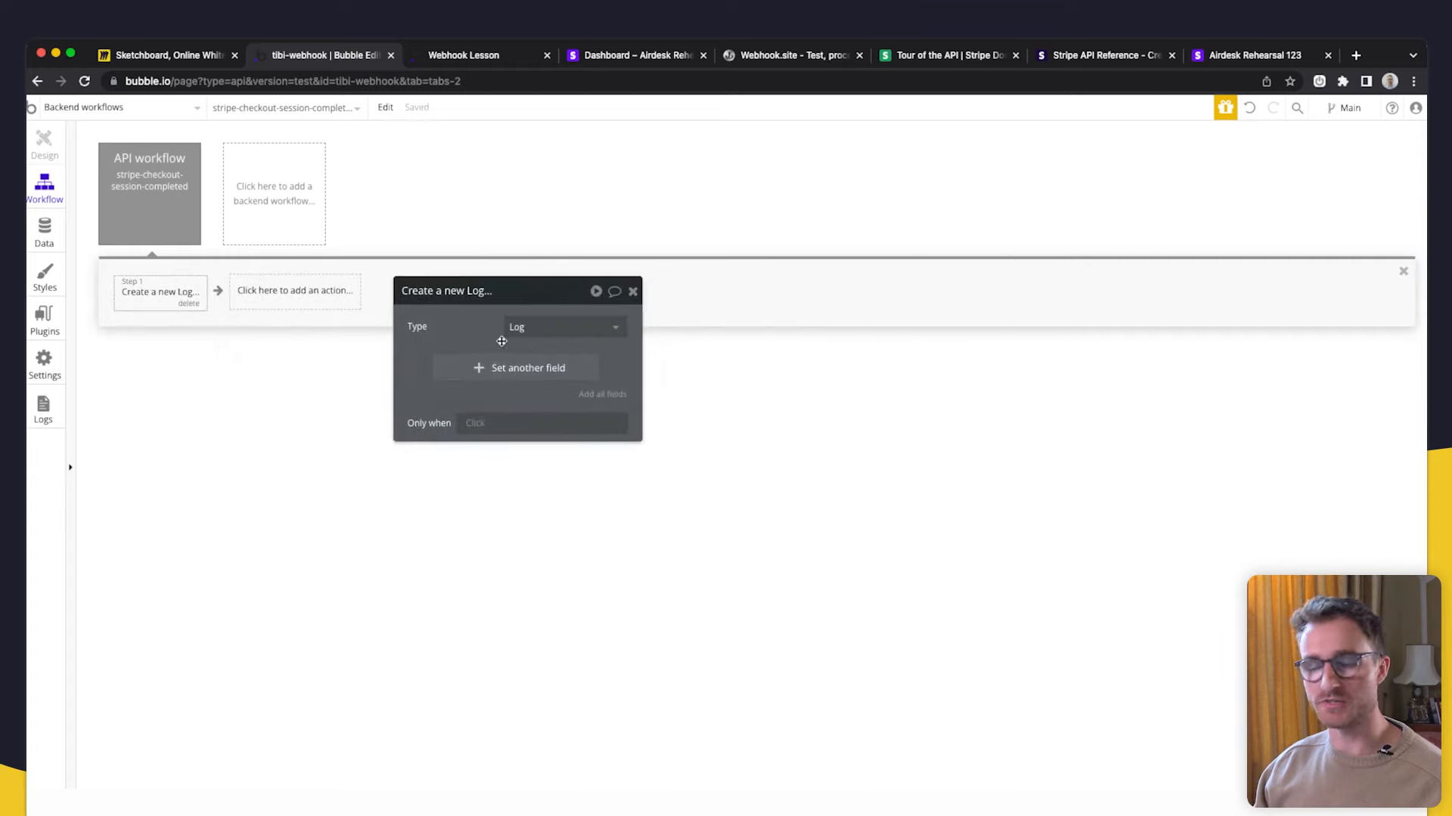
pyautogui.click(492, 368)
pyautogui.click(426, 364)
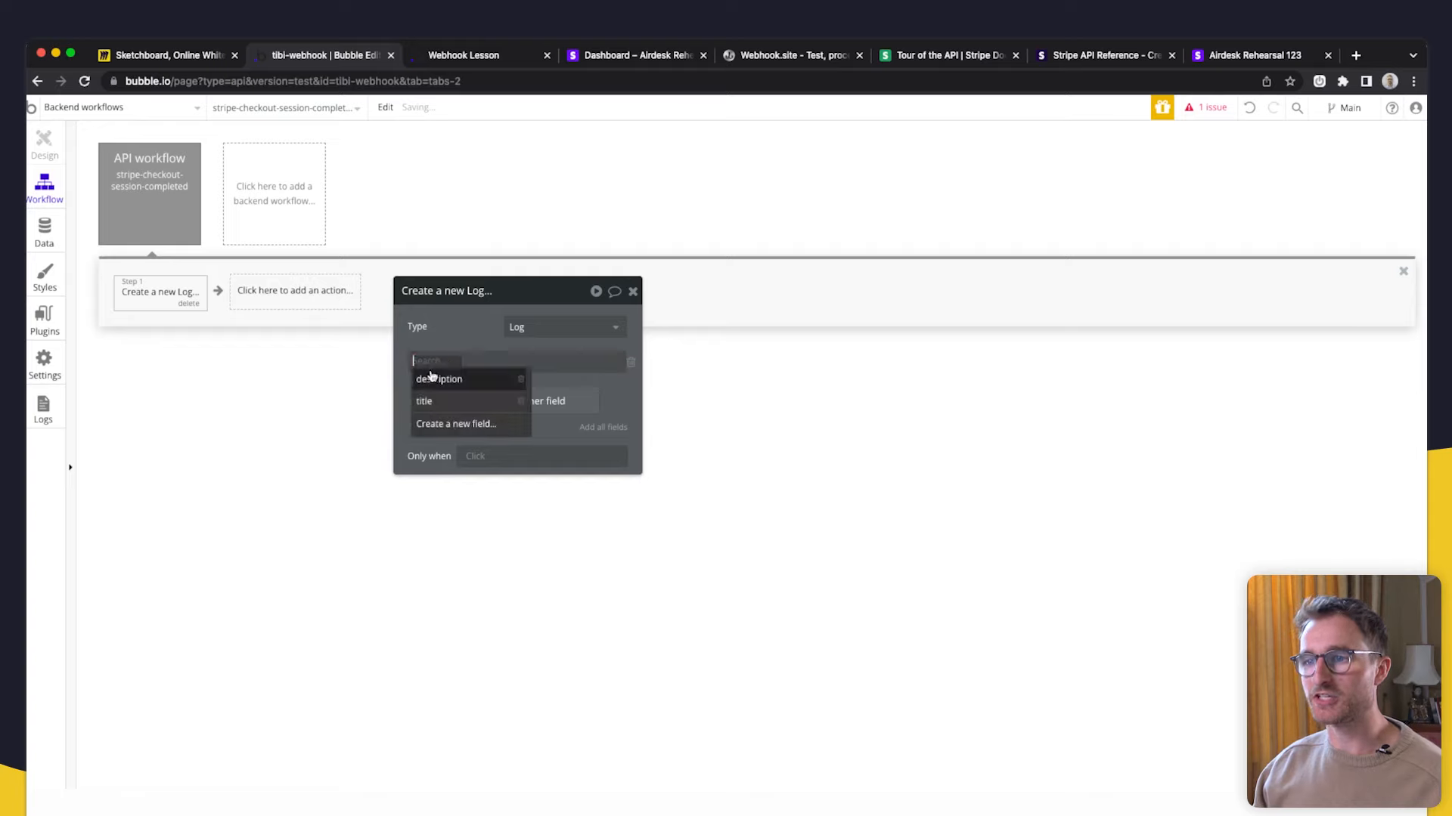
pyautogui.click(438, 405)
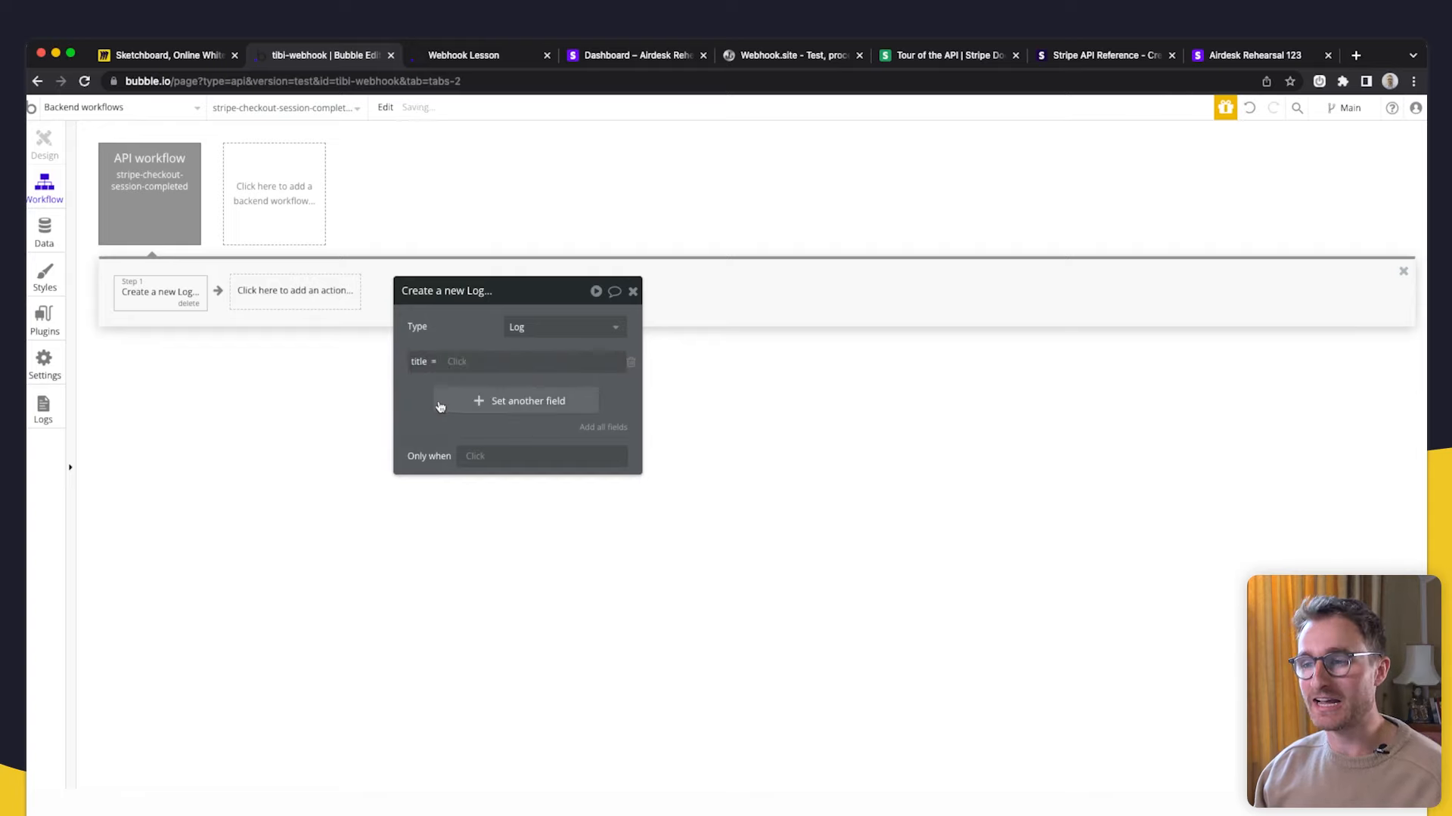
pyautogui.click(465, 369)
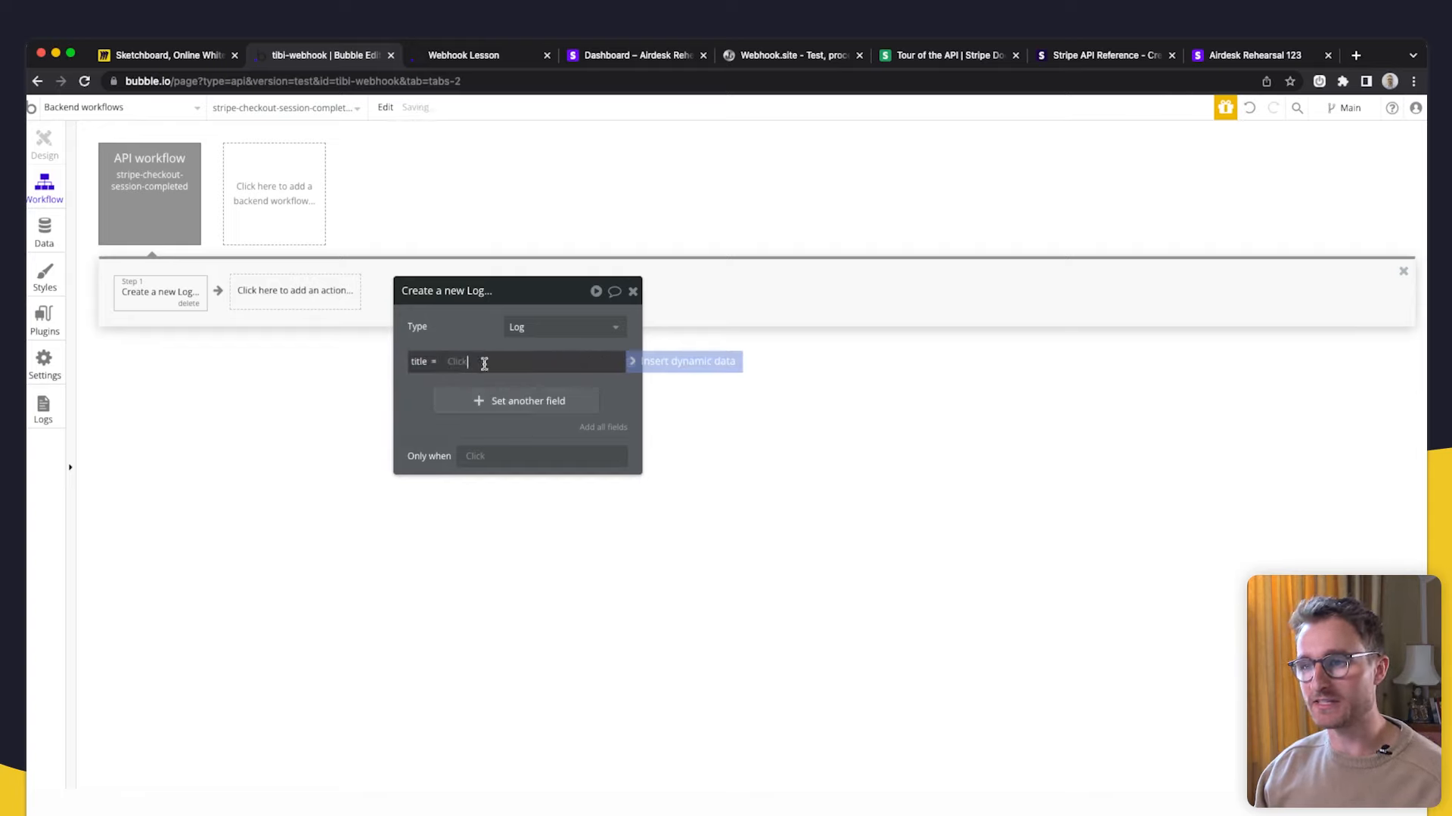
pyautogui.write('Stripe Ch')
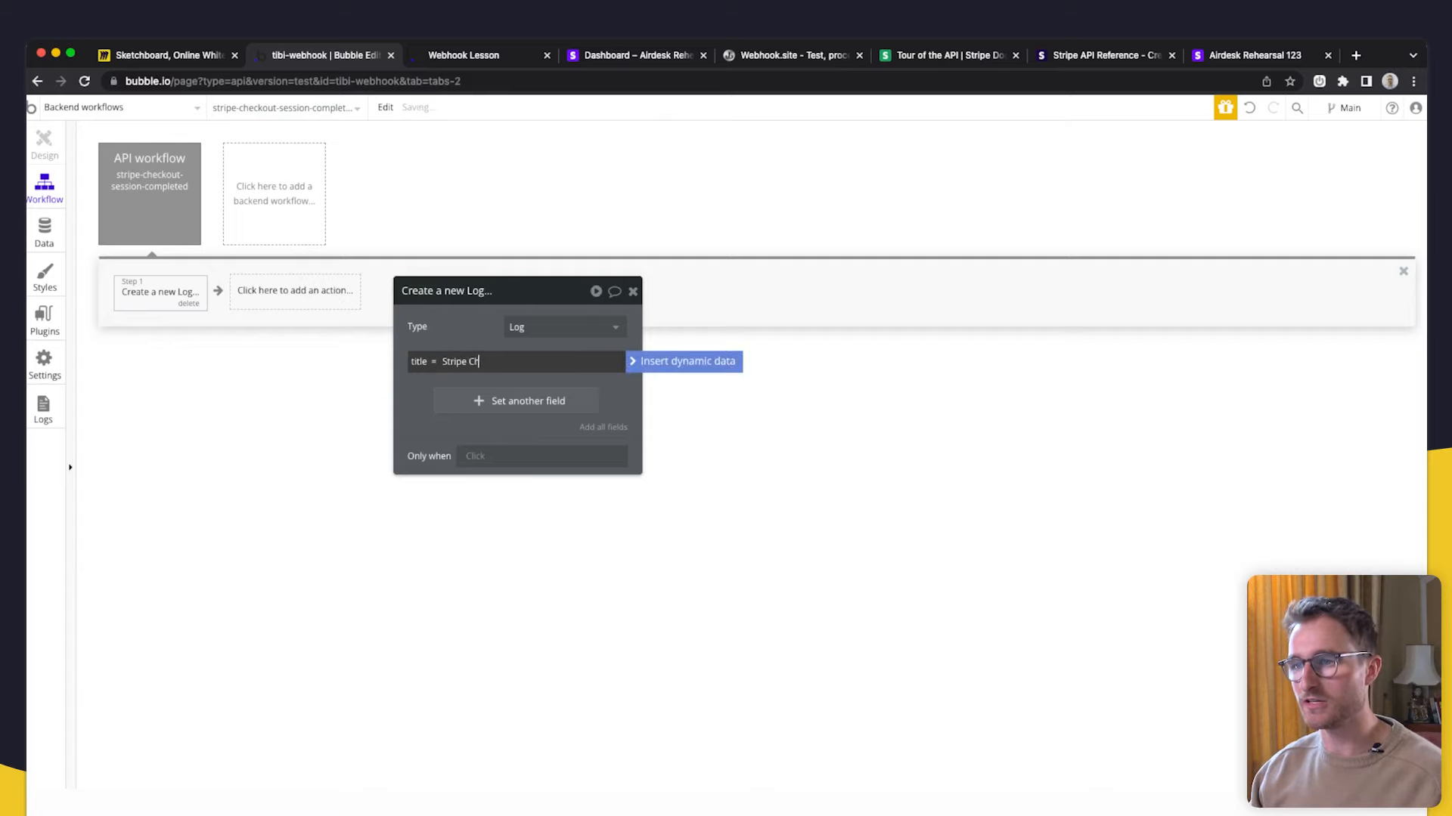
pyautogui.write('eckout Session Completed')
# - Add a description field to the Log and set it to arbitrary text
pyautogui.click(479, 401)
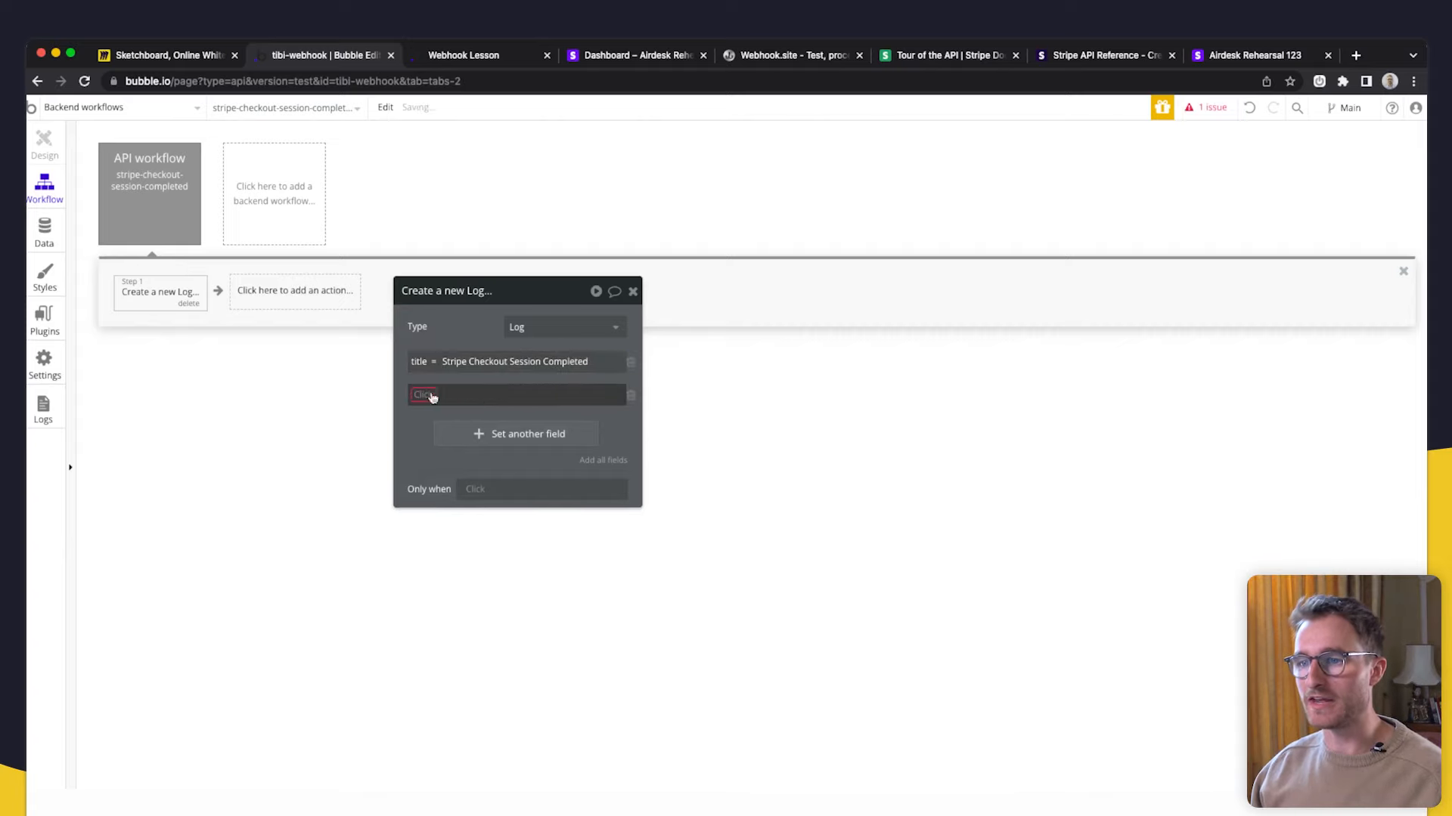
pyautogui.click(435, 409)
pyautogui.click(481, 394)
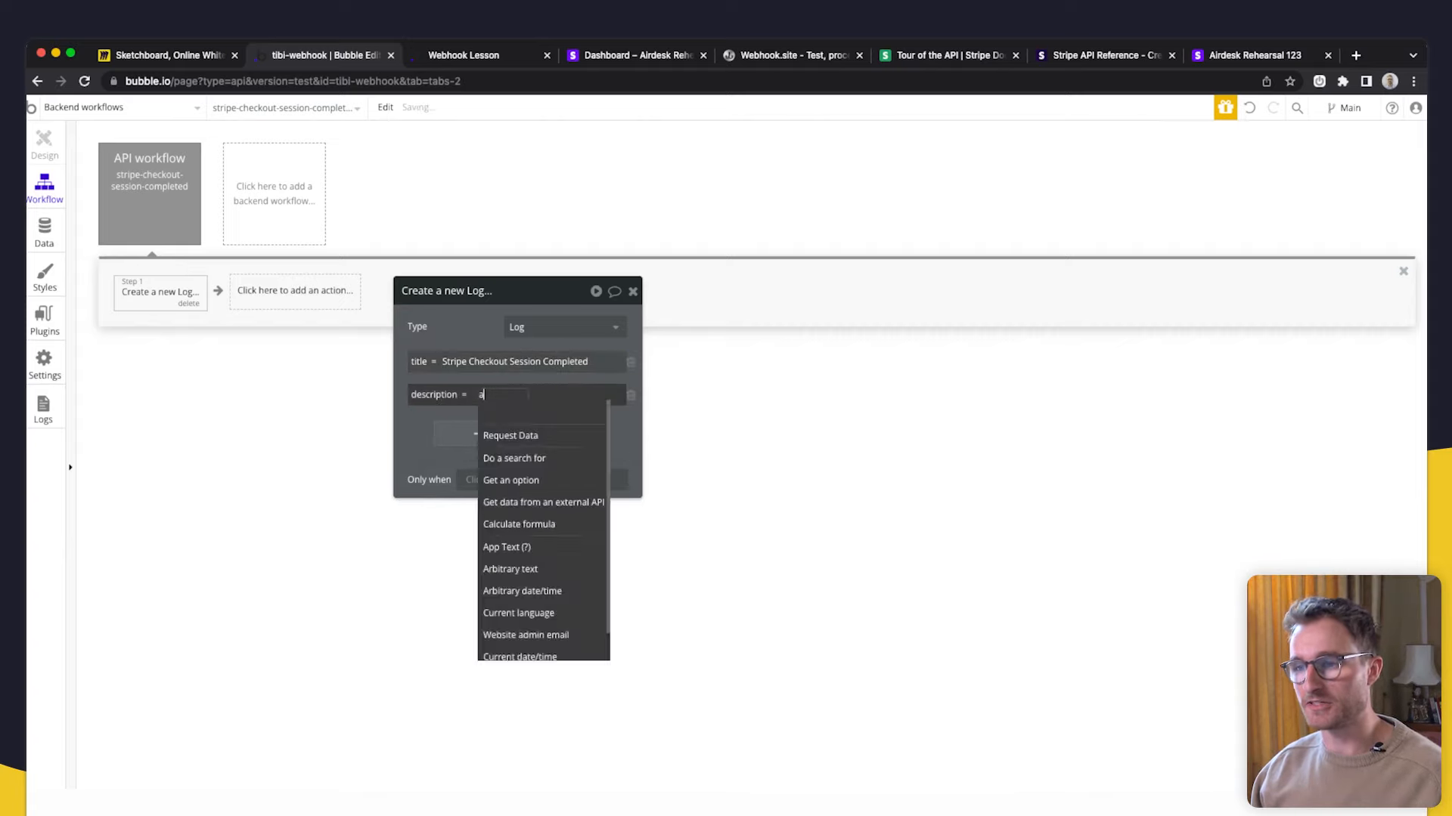
pyautogui.write('ar')
pyautogui.click(534, 456)
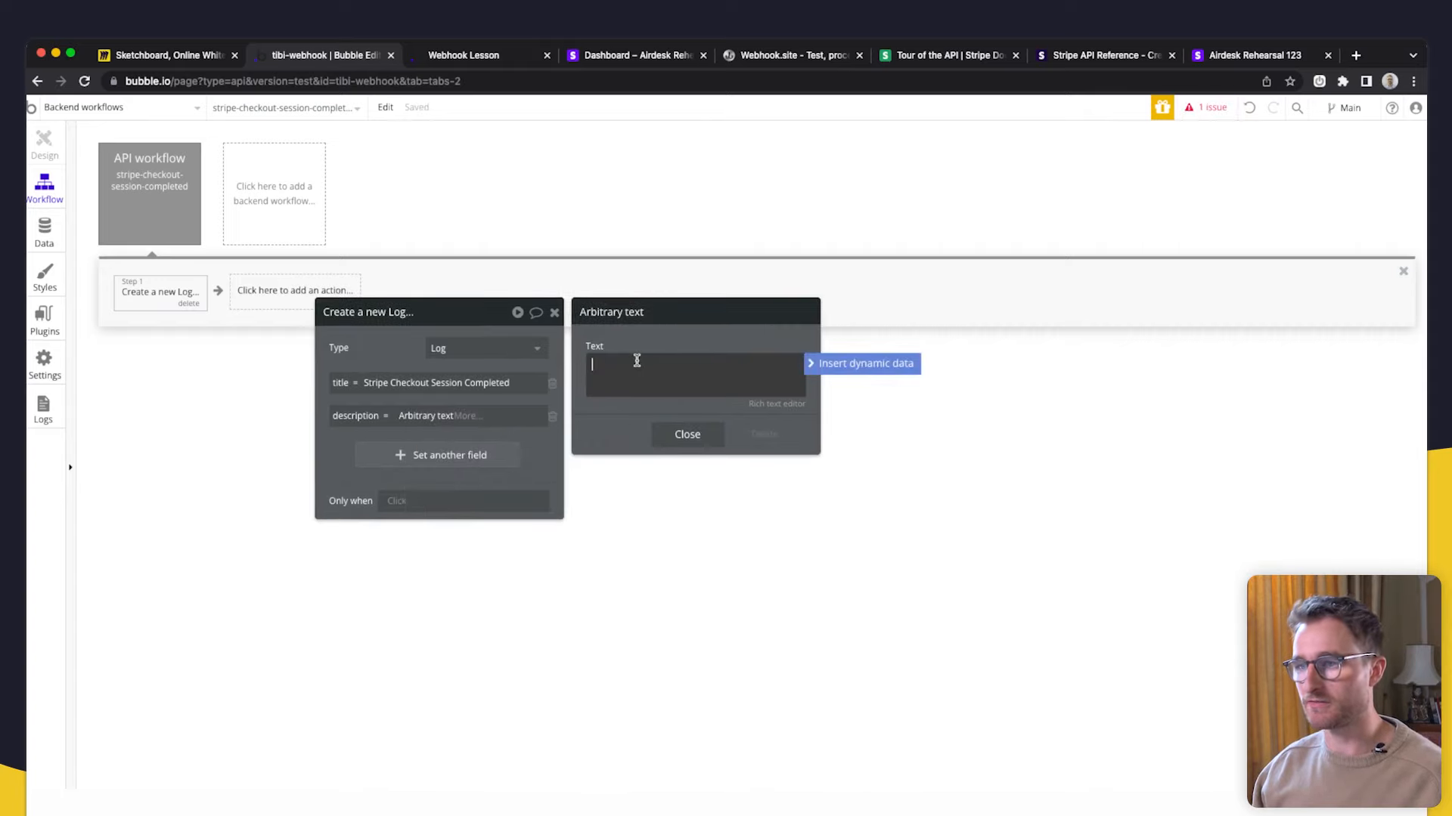
# - Review the raw checkout.session webhook payload on Webhook.site, then go back to Bubble
pyautogui.click(784, 54)
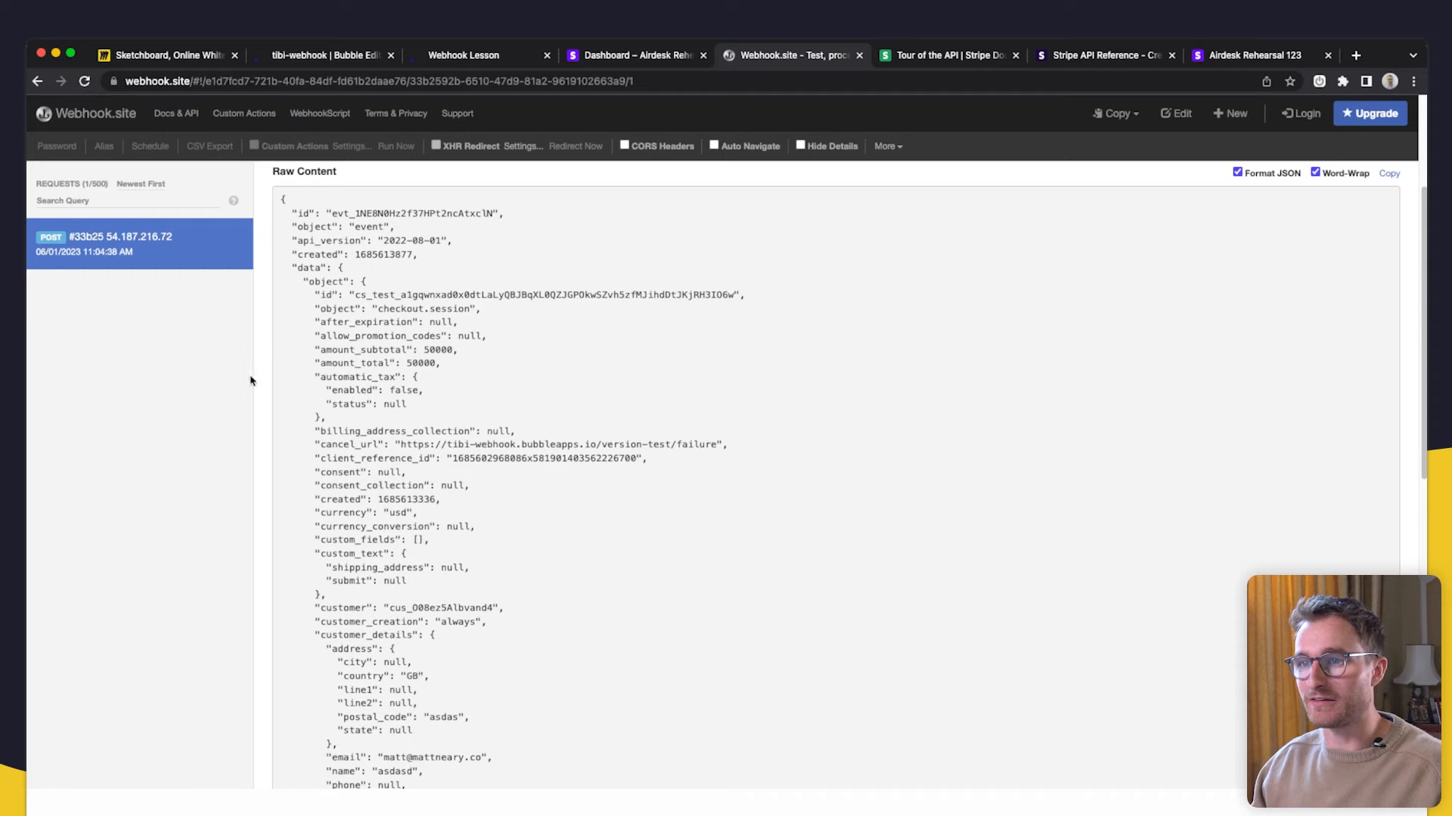
pyautogui.scroll(1, 335, 360)
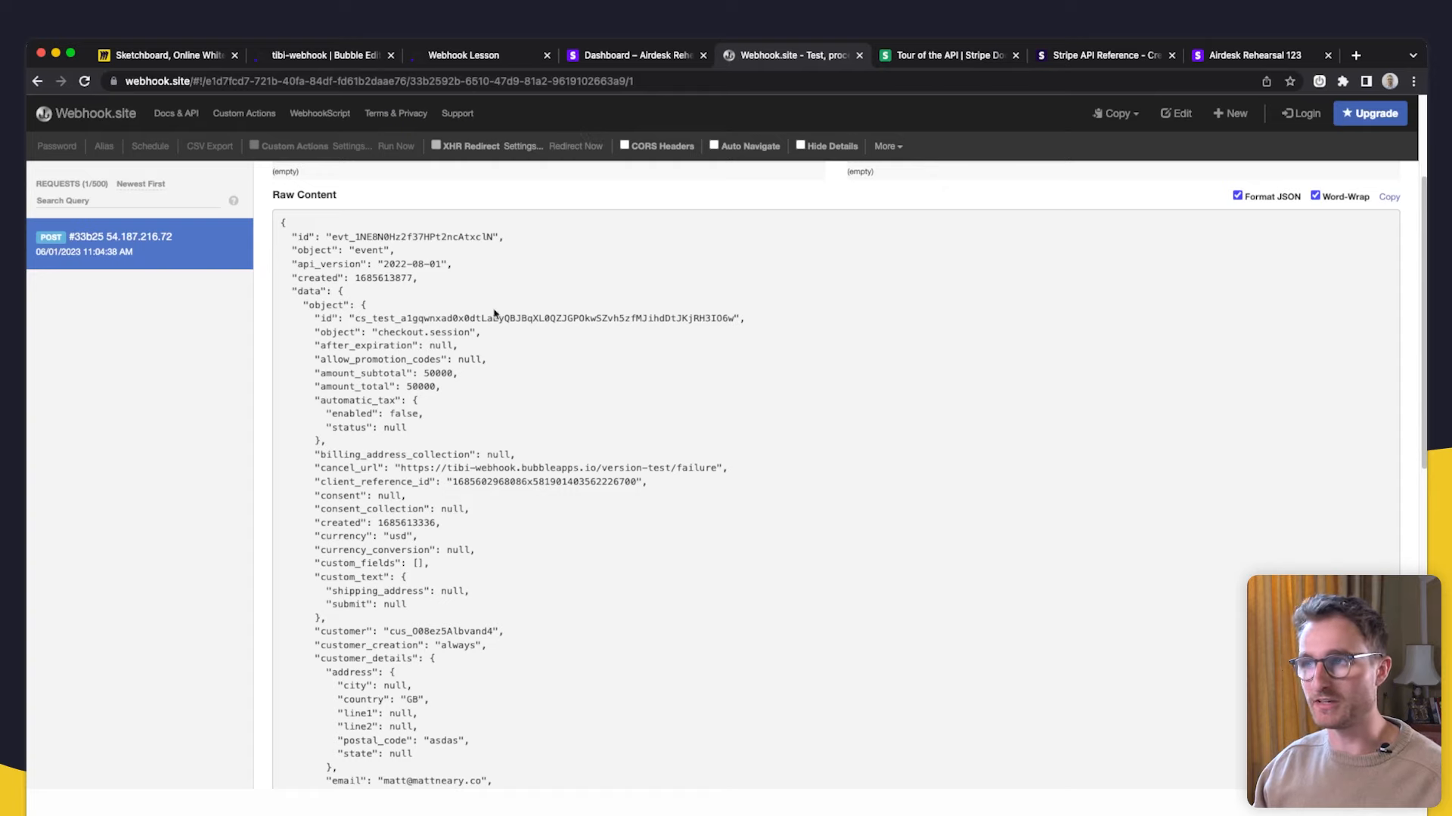
pyautogui.click(348, 66)
# - Open the API workflow's detected request data types and show the raw sample JSON
pyautogui.click(156, 217)
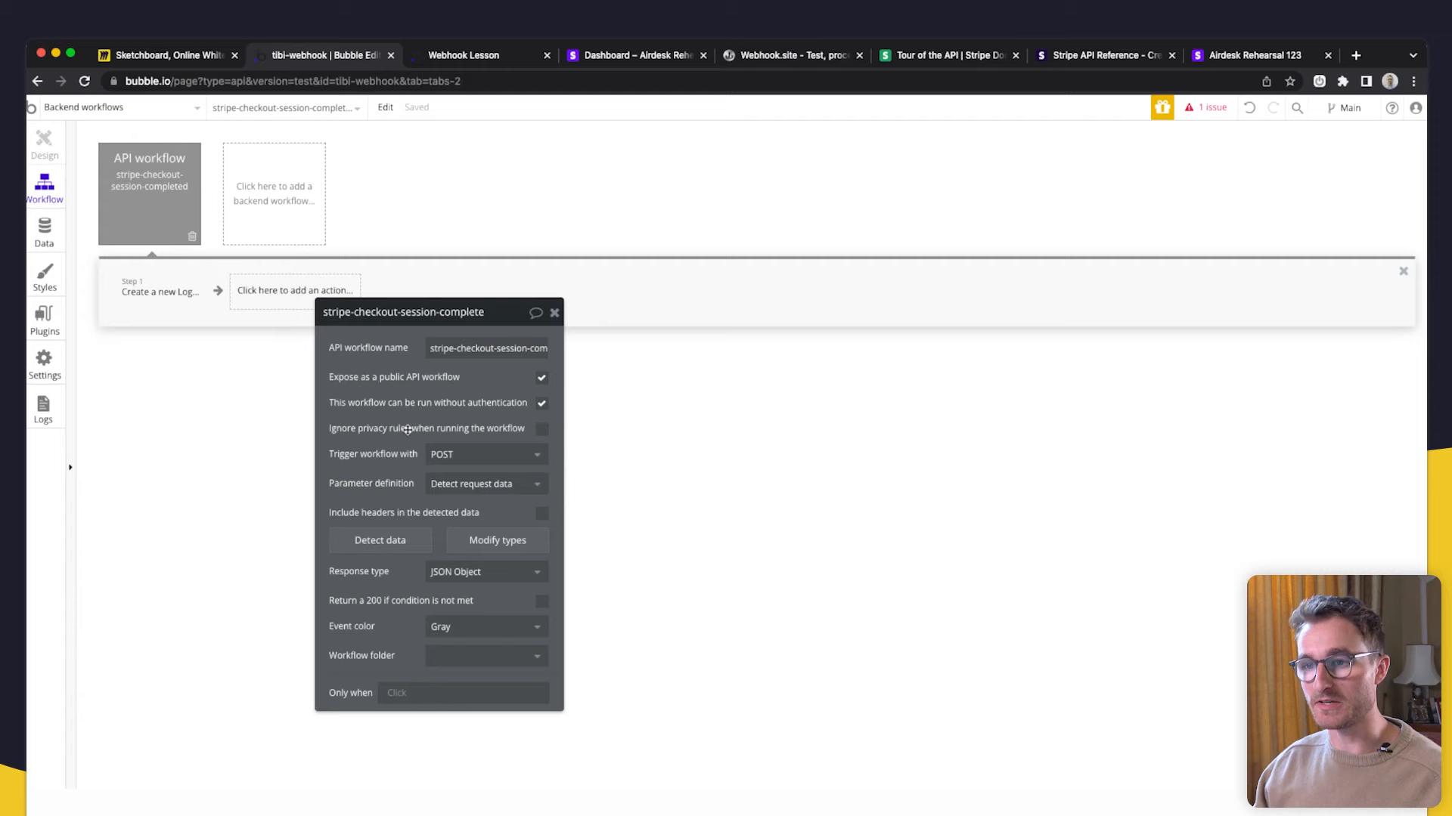
pyautogui.moveTo(407, 429); pyautogui.dragTo(352, 200)
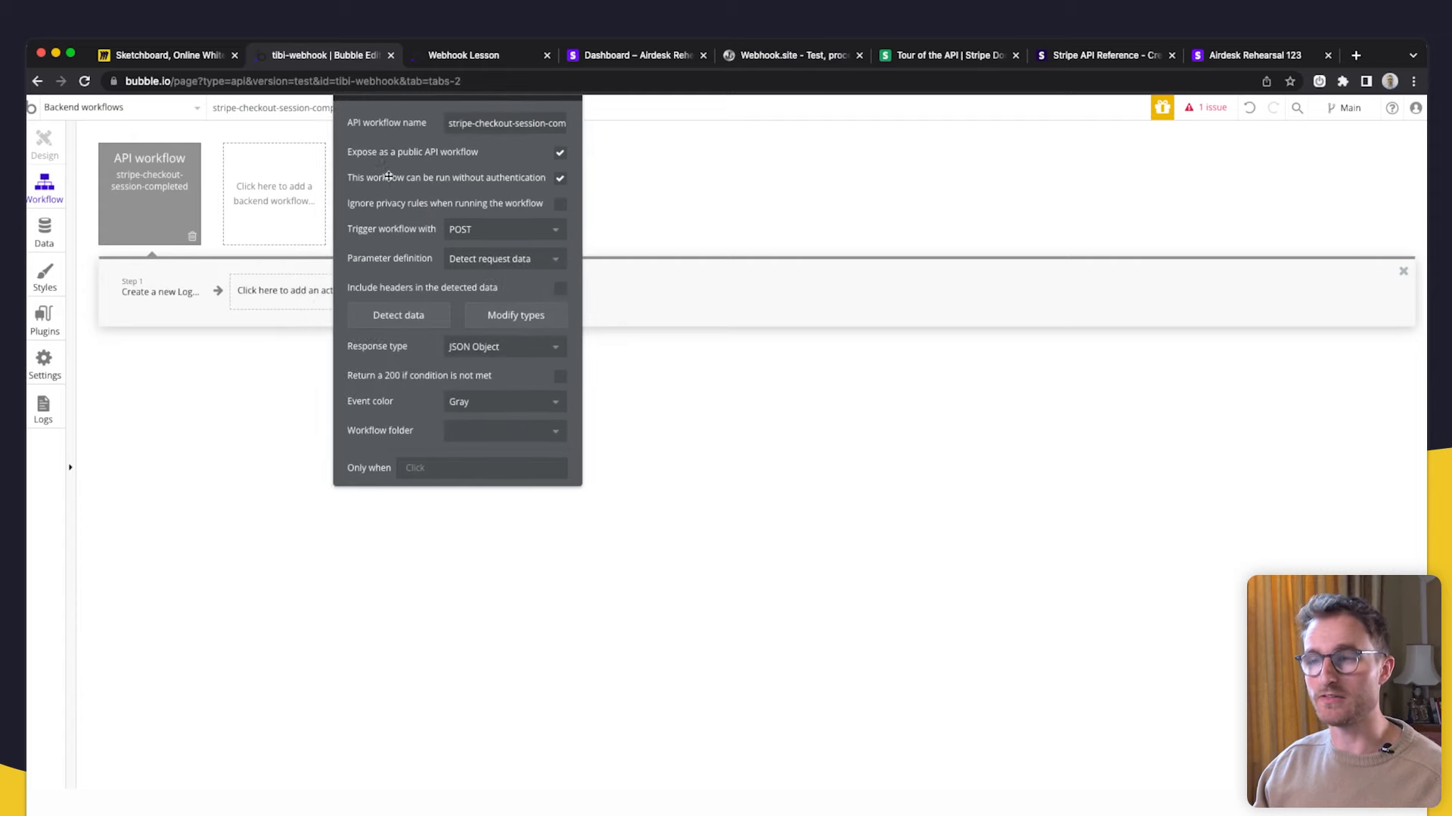
pyautogui.click(516, 423)
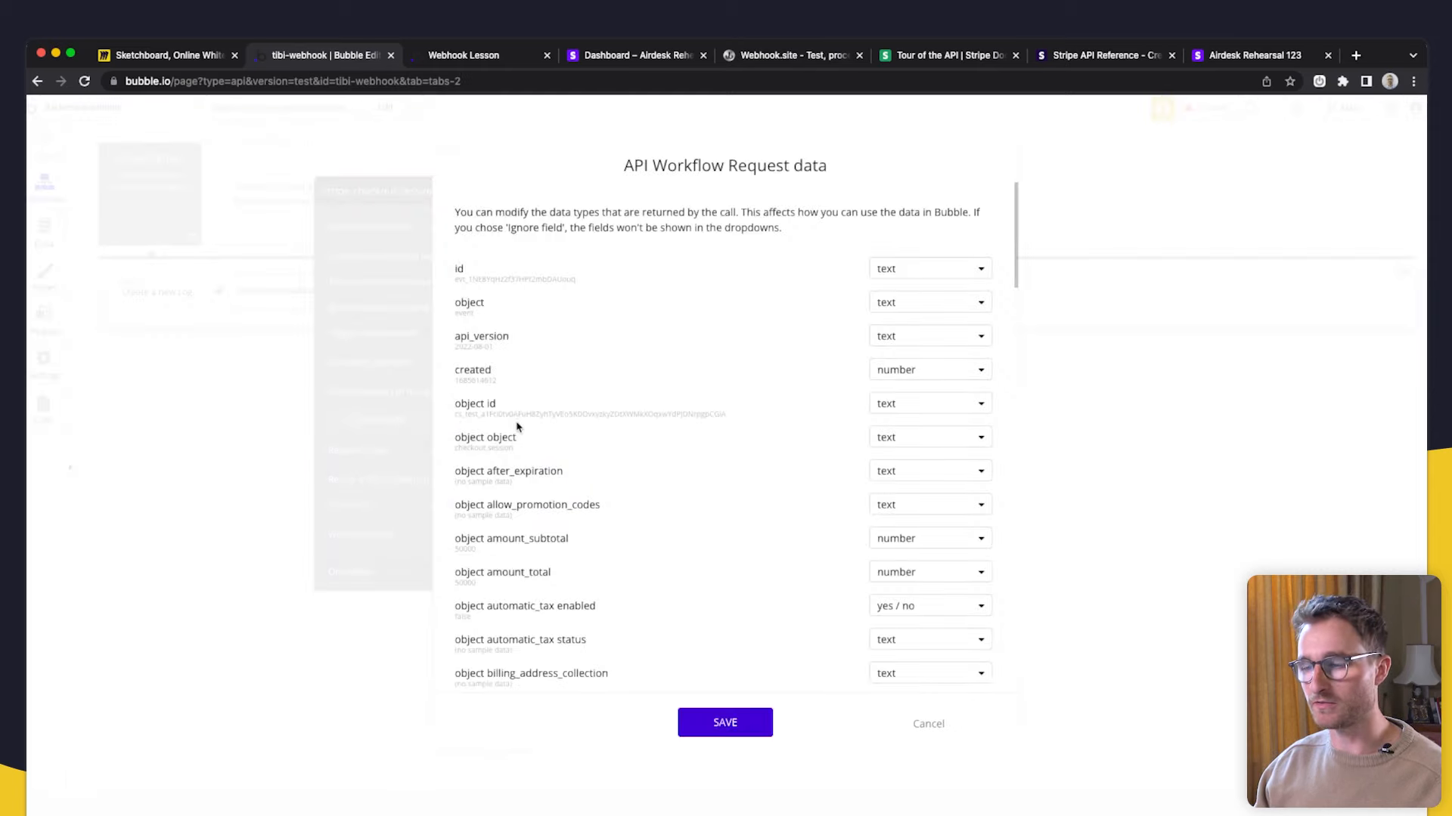
pyautogui.scroll(-20, 657, 494)
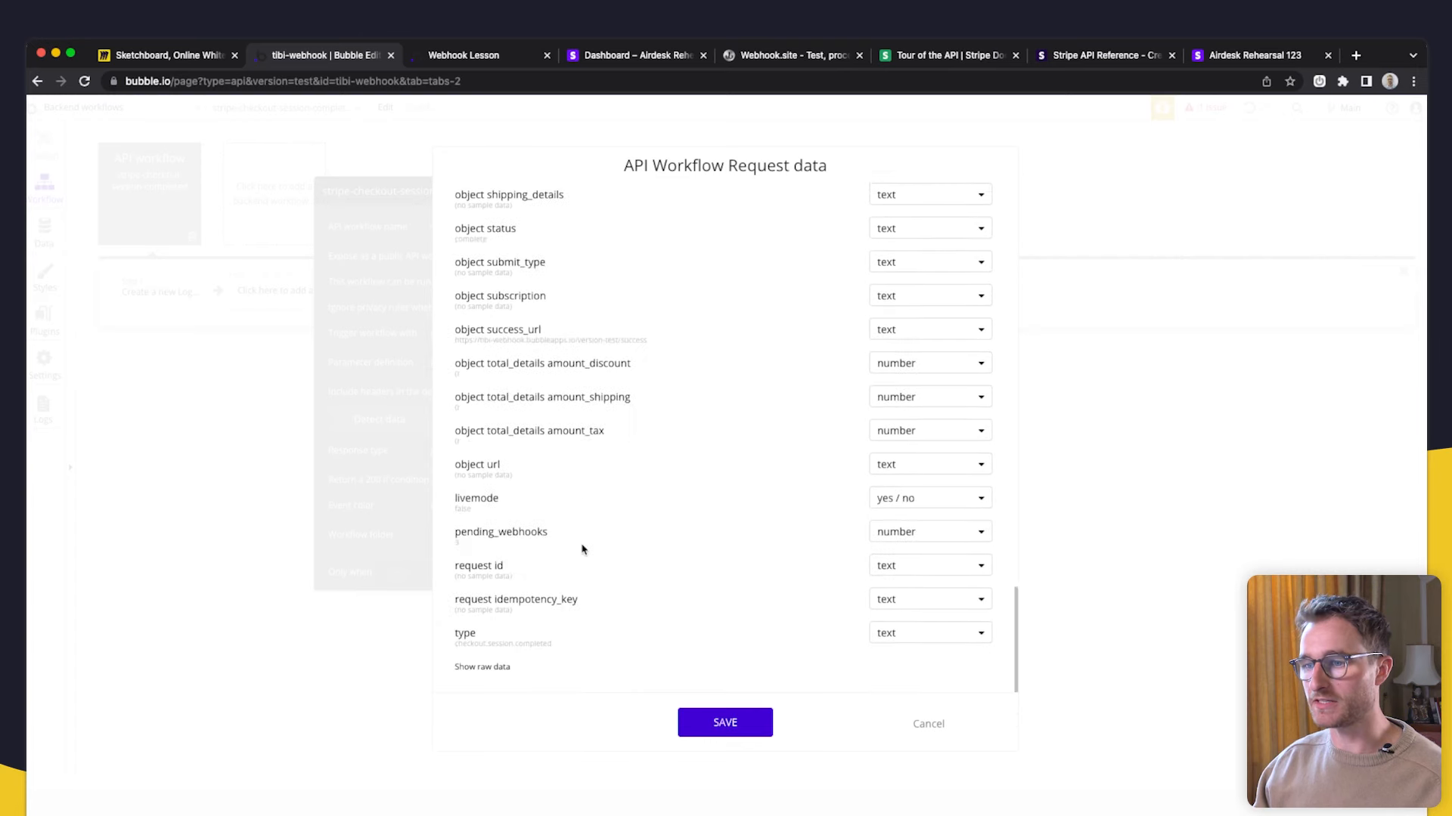
pyautogui.click(481, 666)
pyautogui.scroll(-4, 620, 382)
pyautogui.scroll(4, 589, 438)
pyautogui.scroll(3, 589, 438)
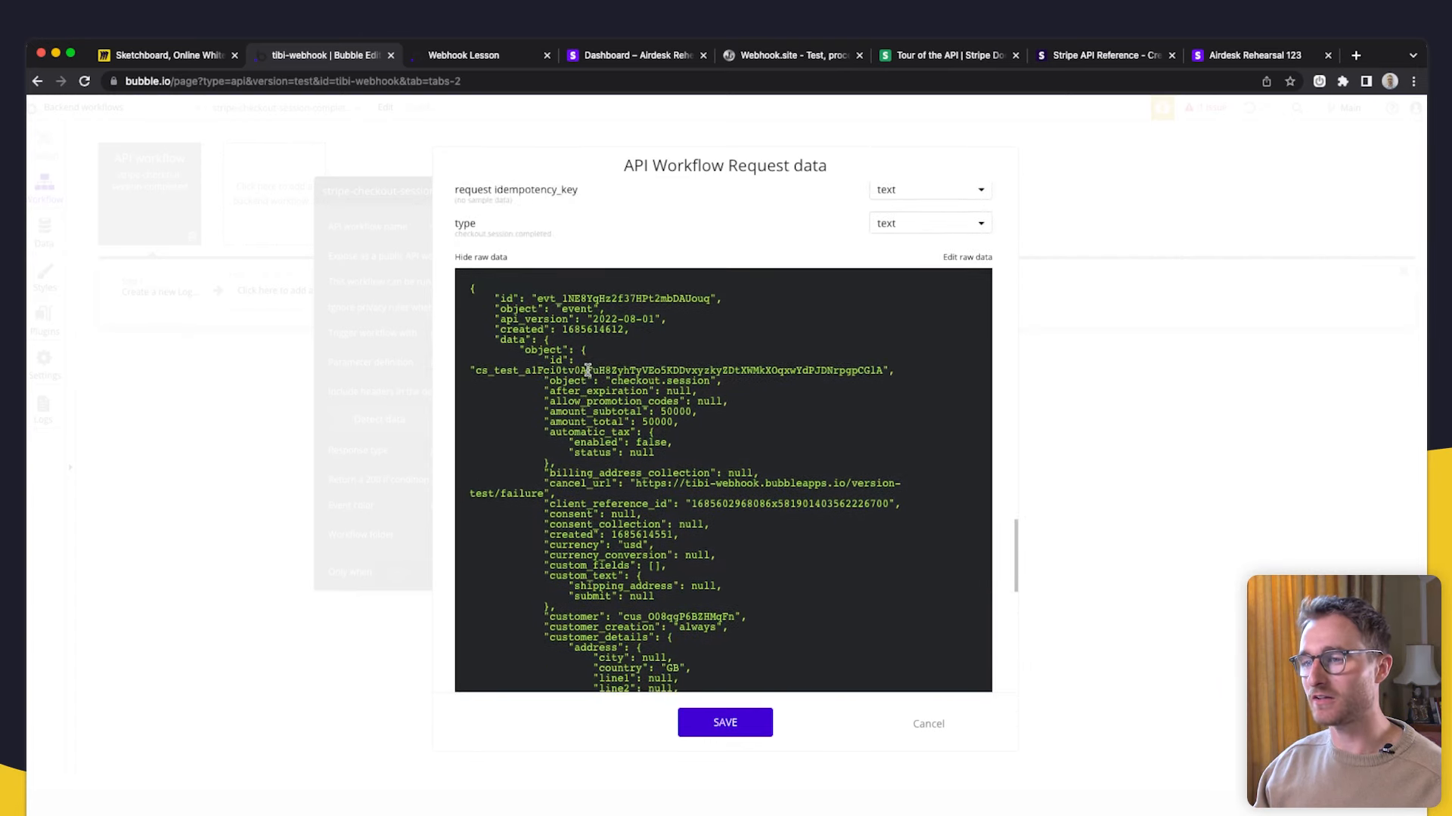
# - Inspect the session id, object and data keys and the object id value, then save the types
pyautogui.moveTo(475, 376); pyautogui.dragTo(875, 378)
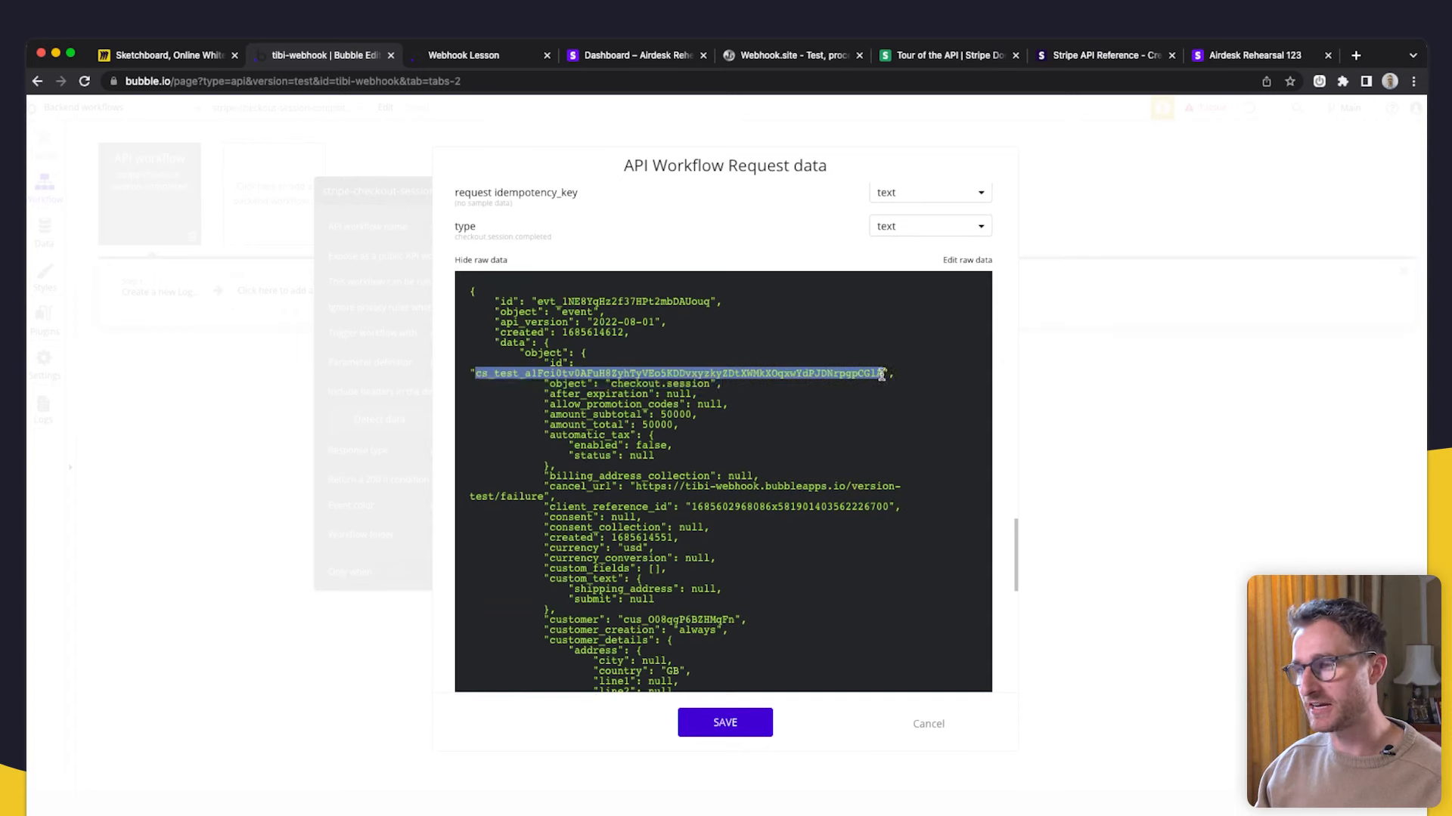
pyautogui.click(616, 392)
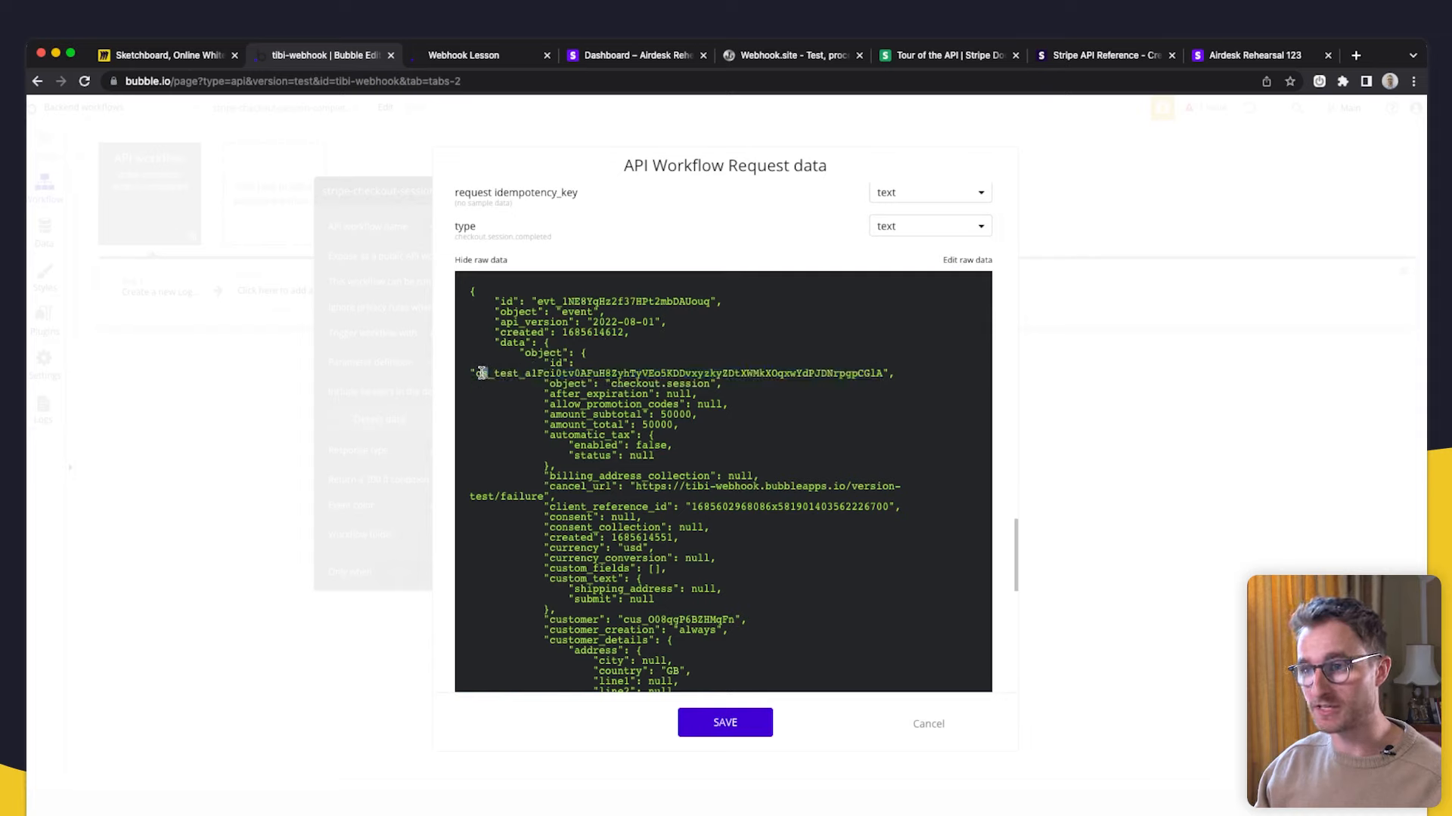
pyautogui.doubleClick(572, 355)
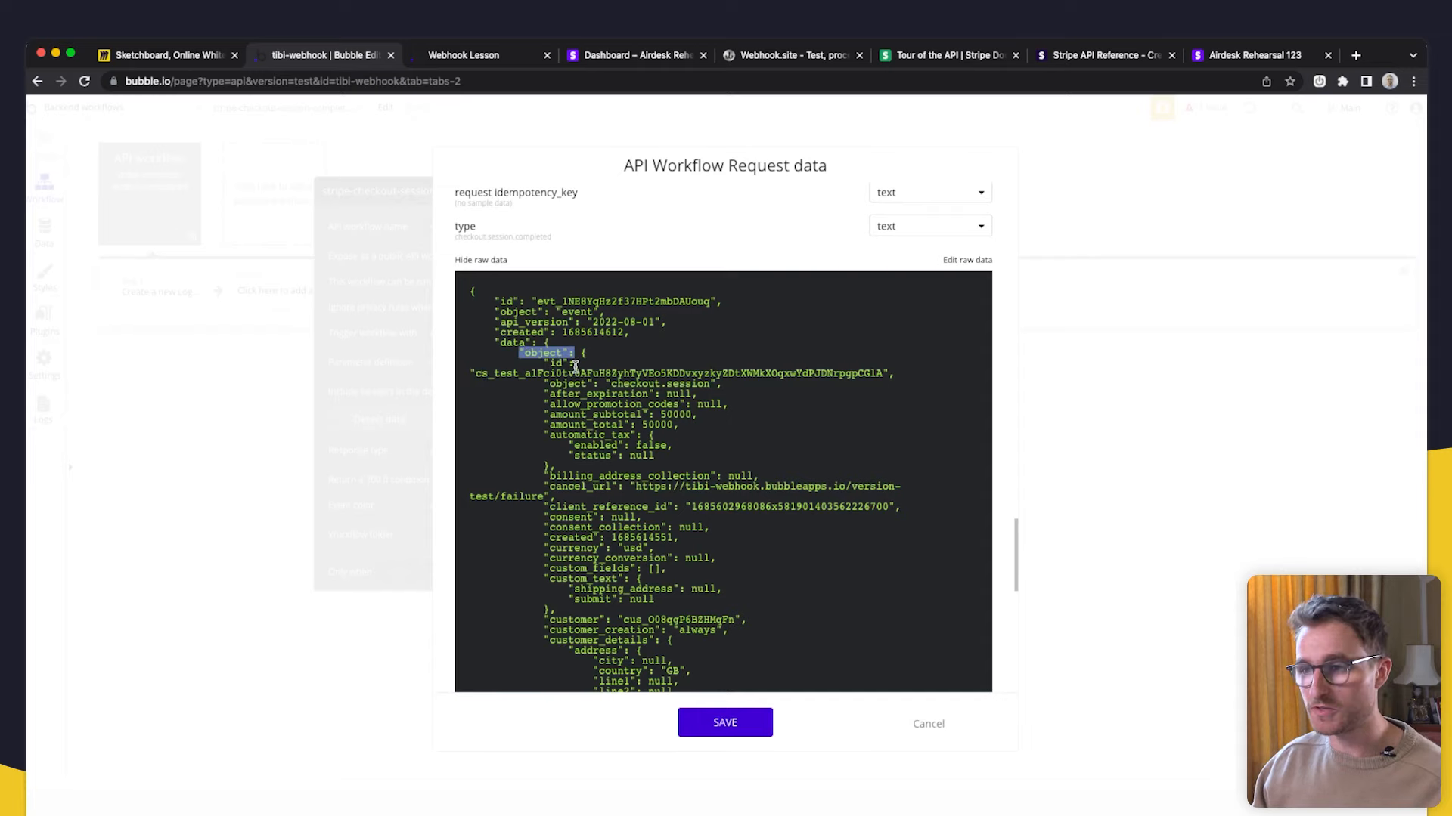
pyautogui.click(552, 352)
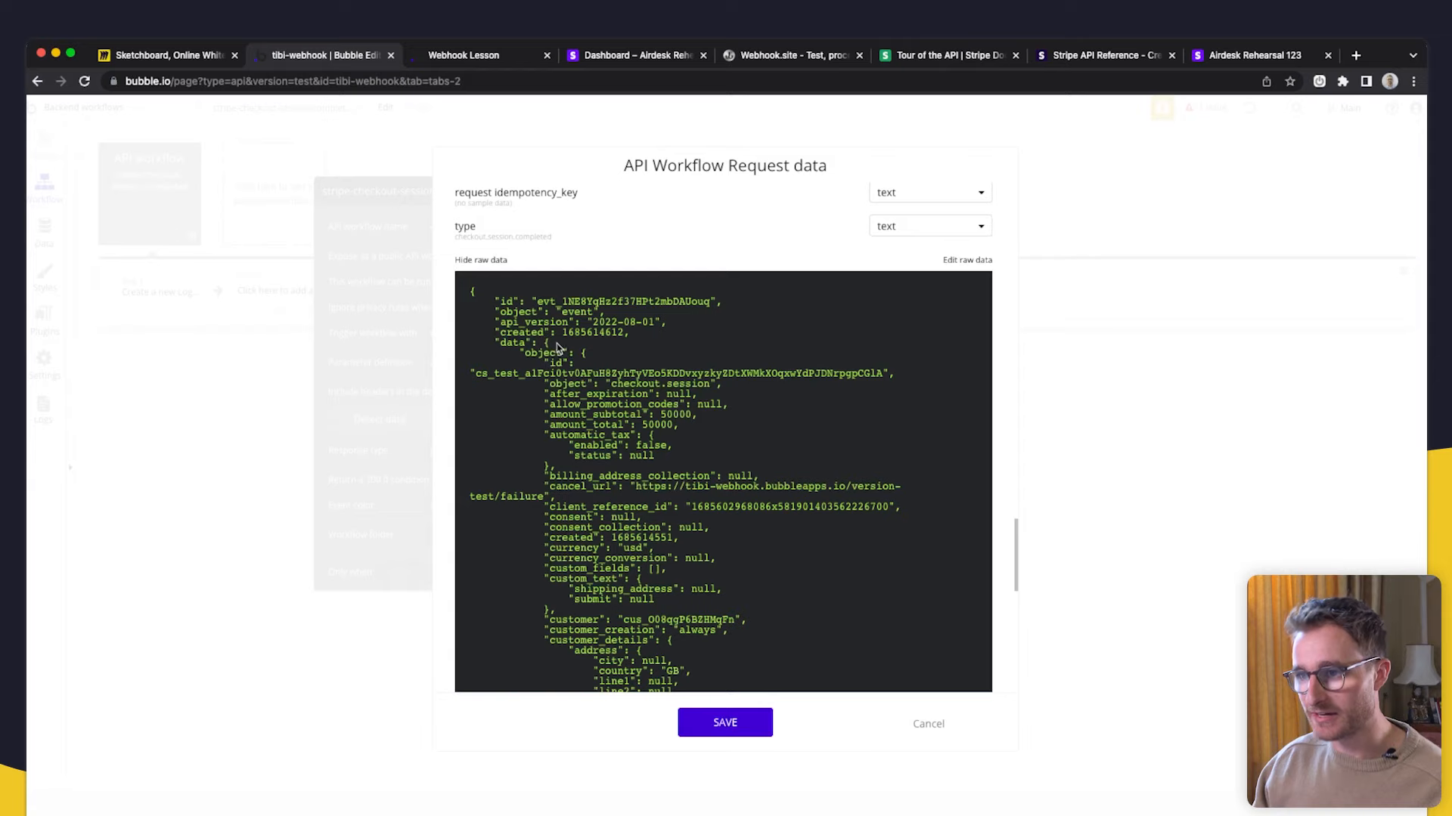
pyautogui.moveTo(496, 343); pyautogui.dragTo(563, 348)
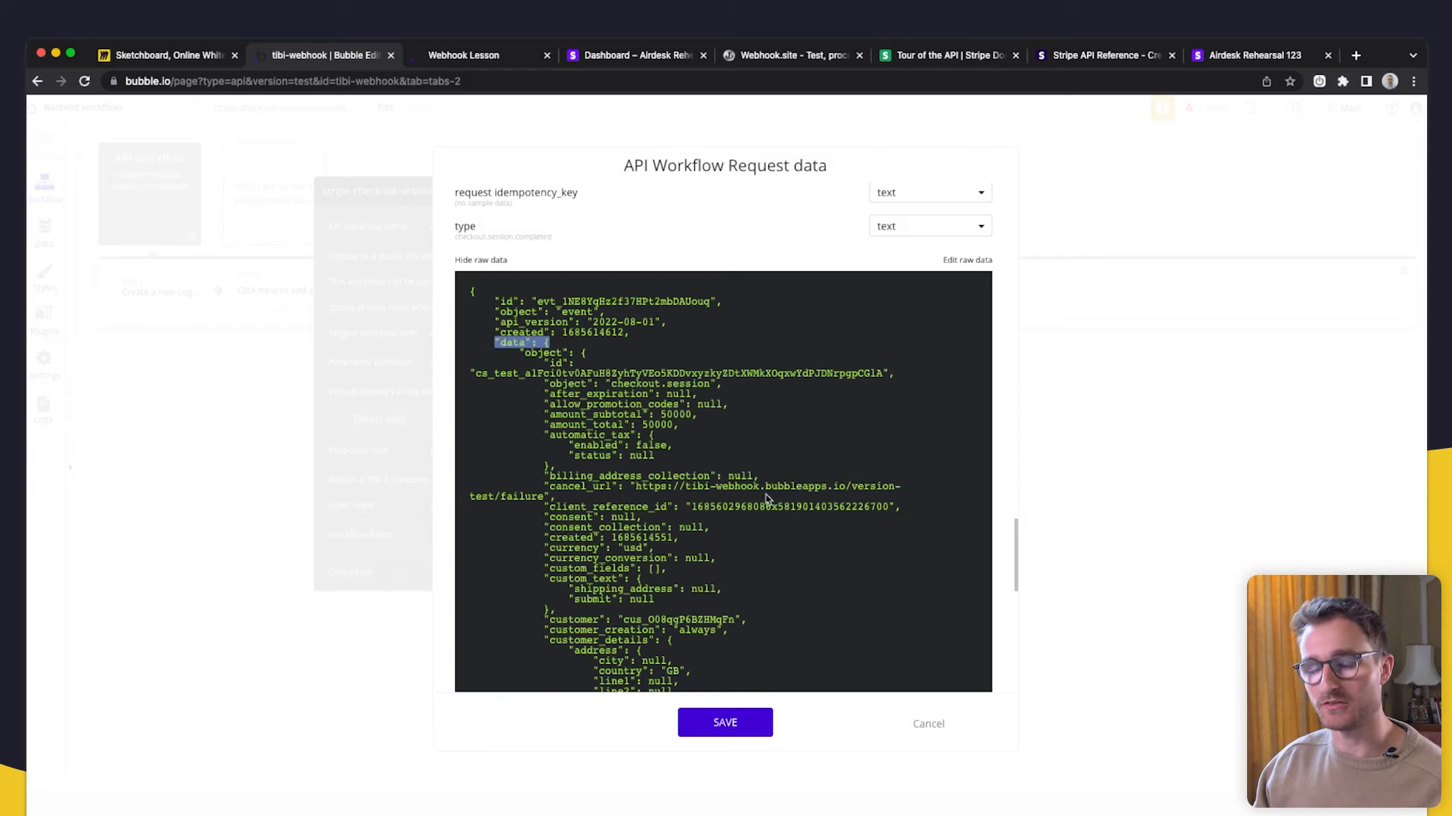
pyautogui.scroll(20, 765, 499)
pyautogui.scroll(-2, 771, 456)
pyautogui.scroll(3, 747, 437)
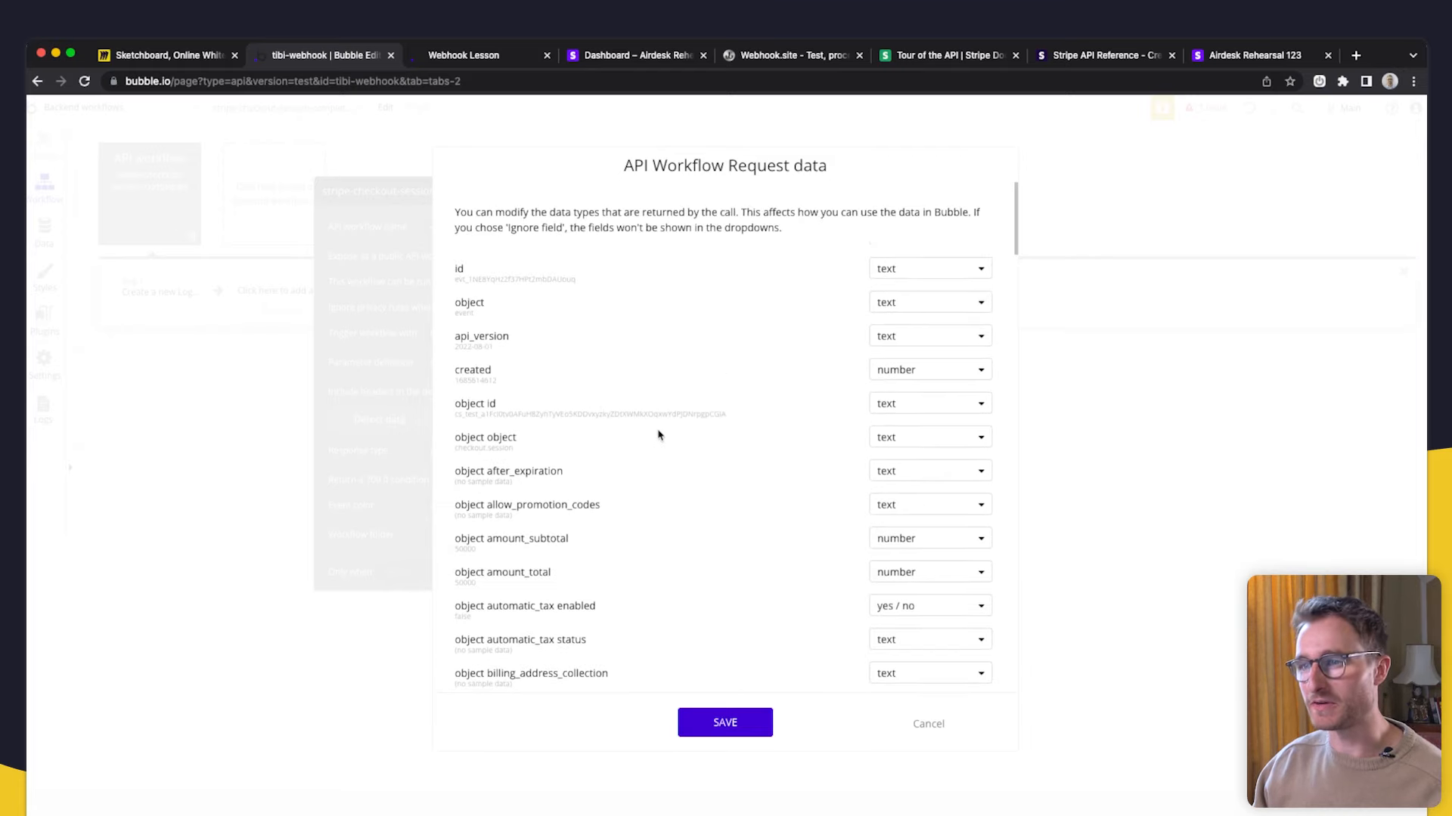
pyautogui.scroll(-2, 583, 492)
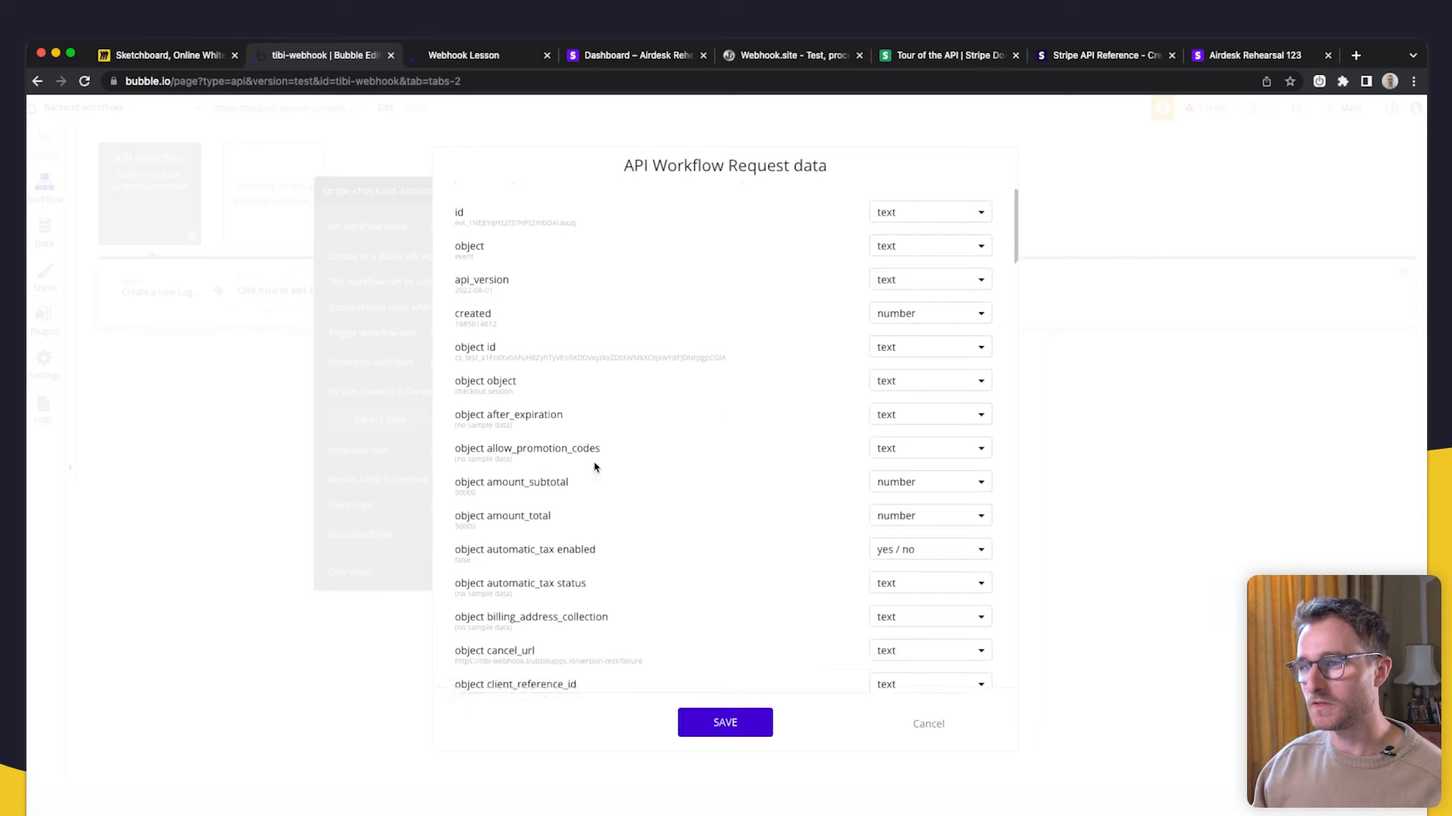
pyautogui.scroll(2, 529, 438)
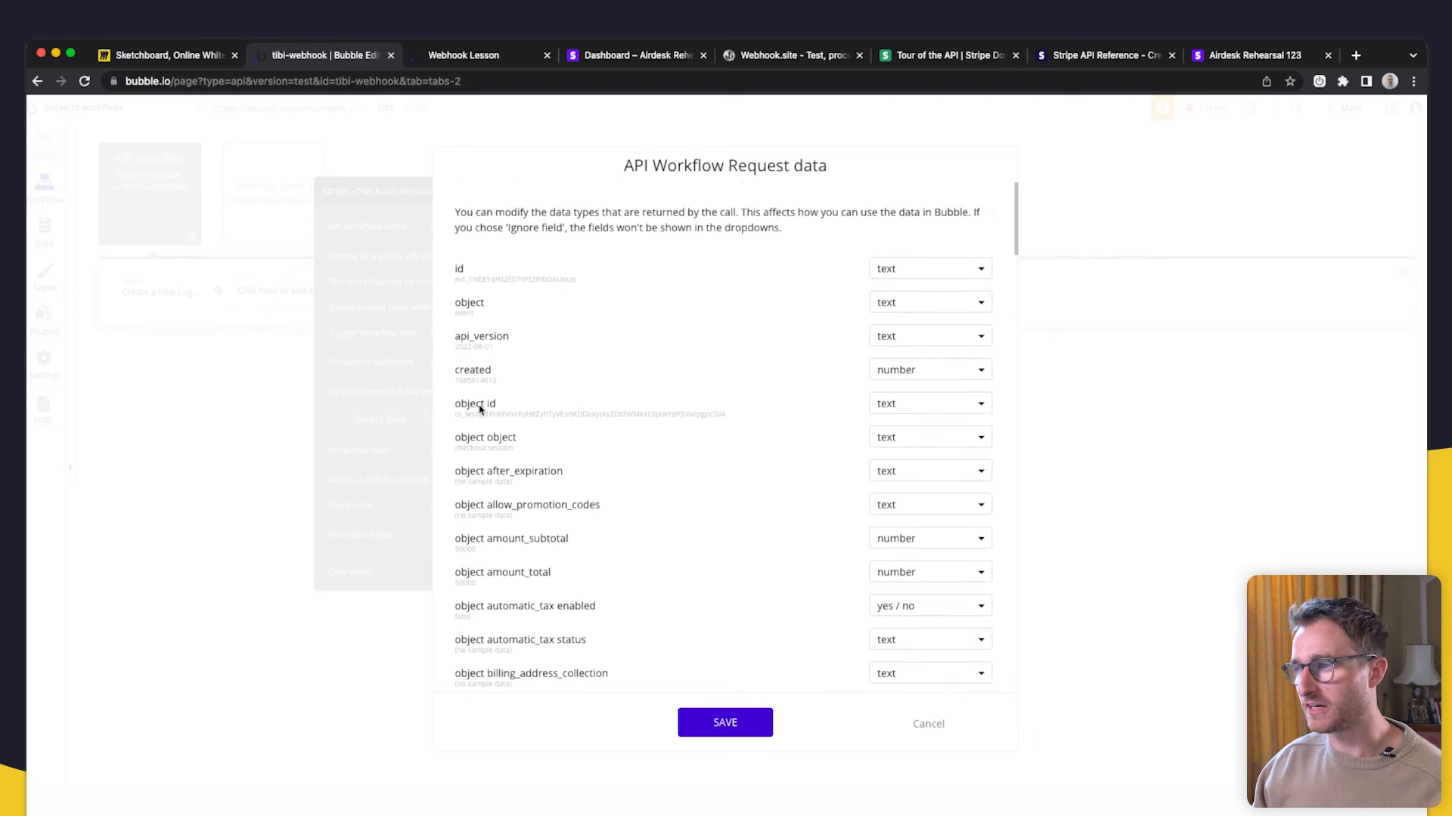
pyautogui.moveTo(454, 415); pyautogui.dragTo(497, 428)
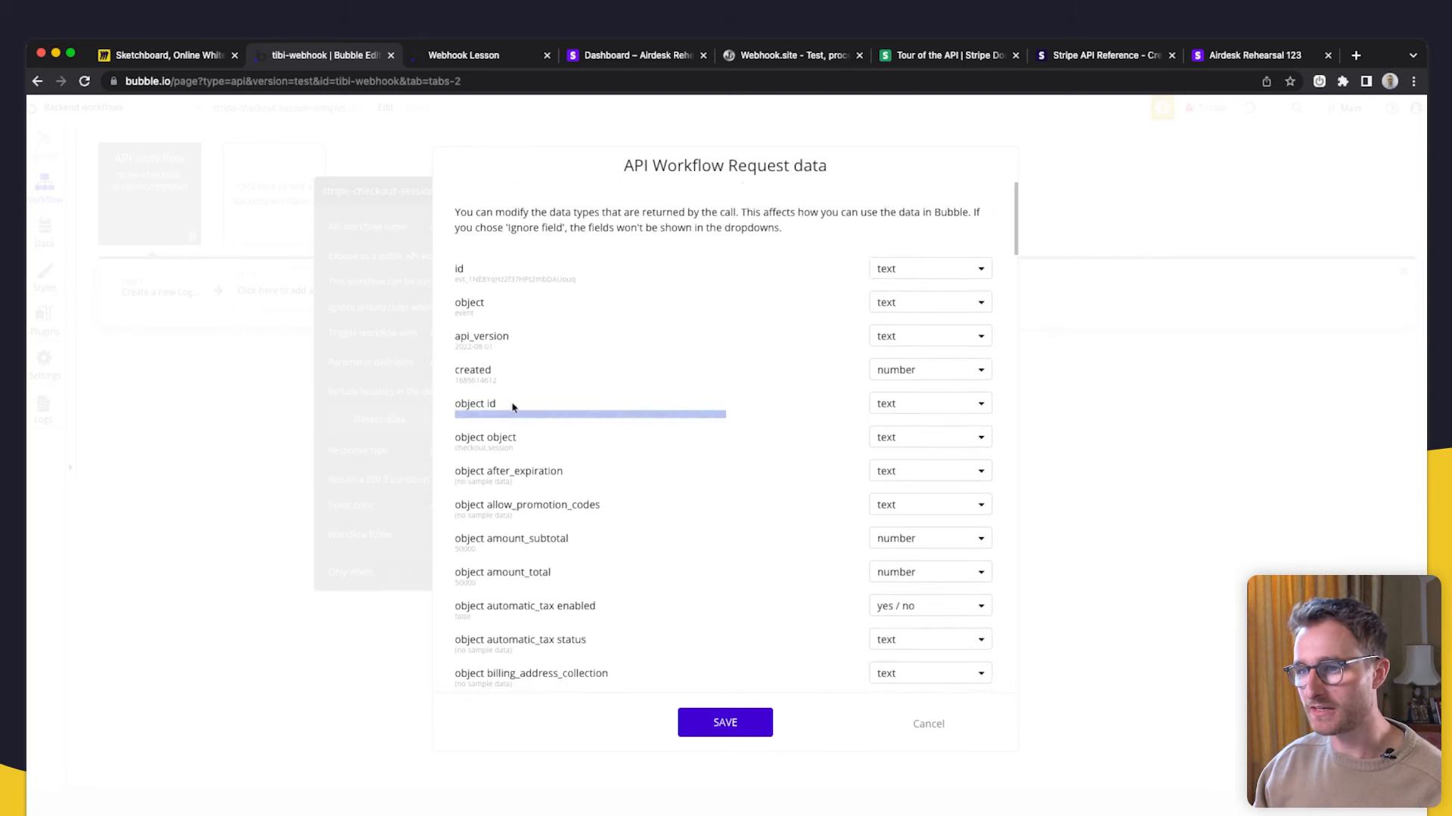
pyautogui.click(681, 414)
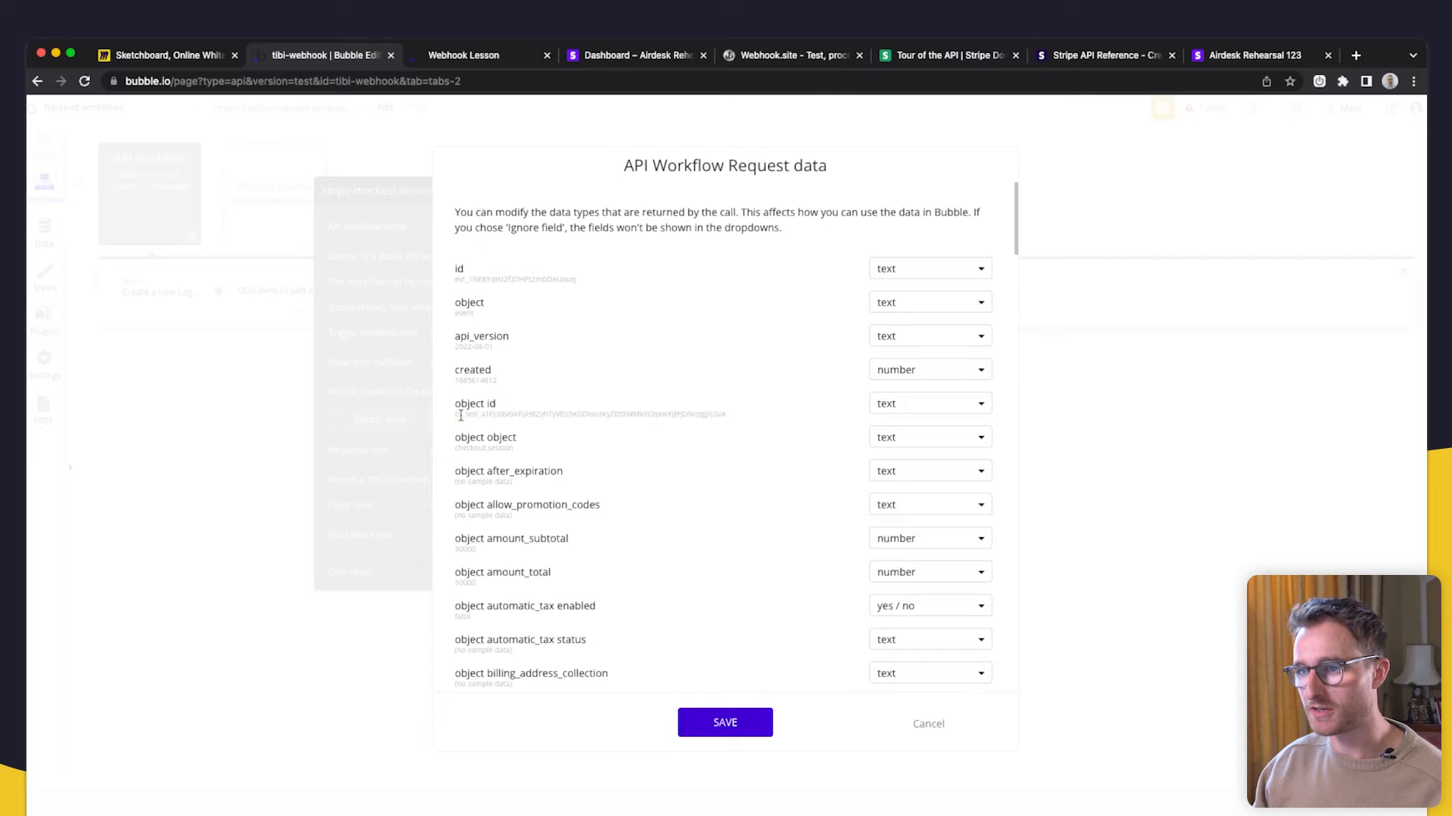
pyautogui.click(720, 730)
pyautogui.click(154, 287)
# - Make the description read 'Checkout ID: Request Data's object id'
pyautogui.click(456, 294)
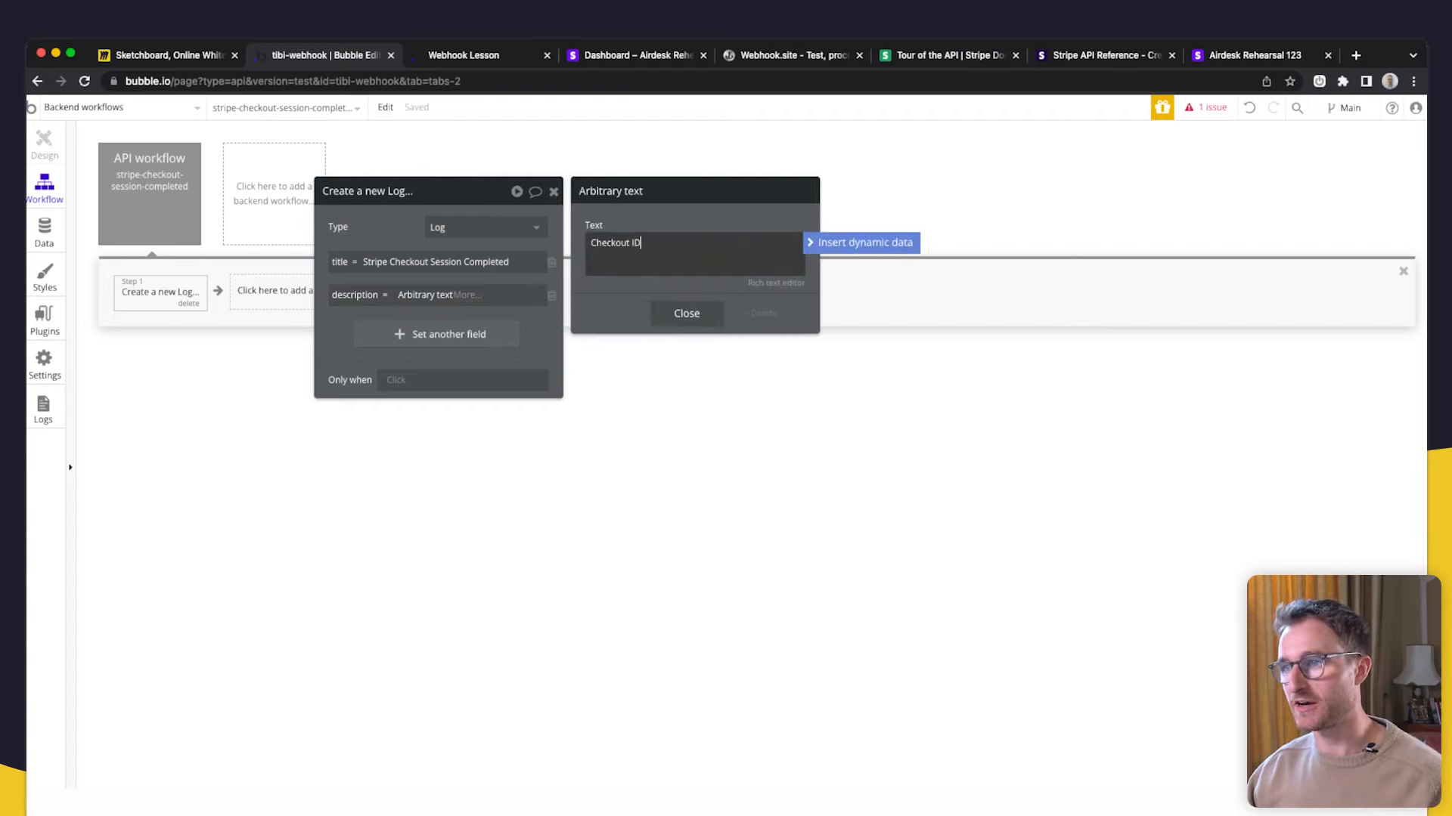
pyautogui.click(832, 243)
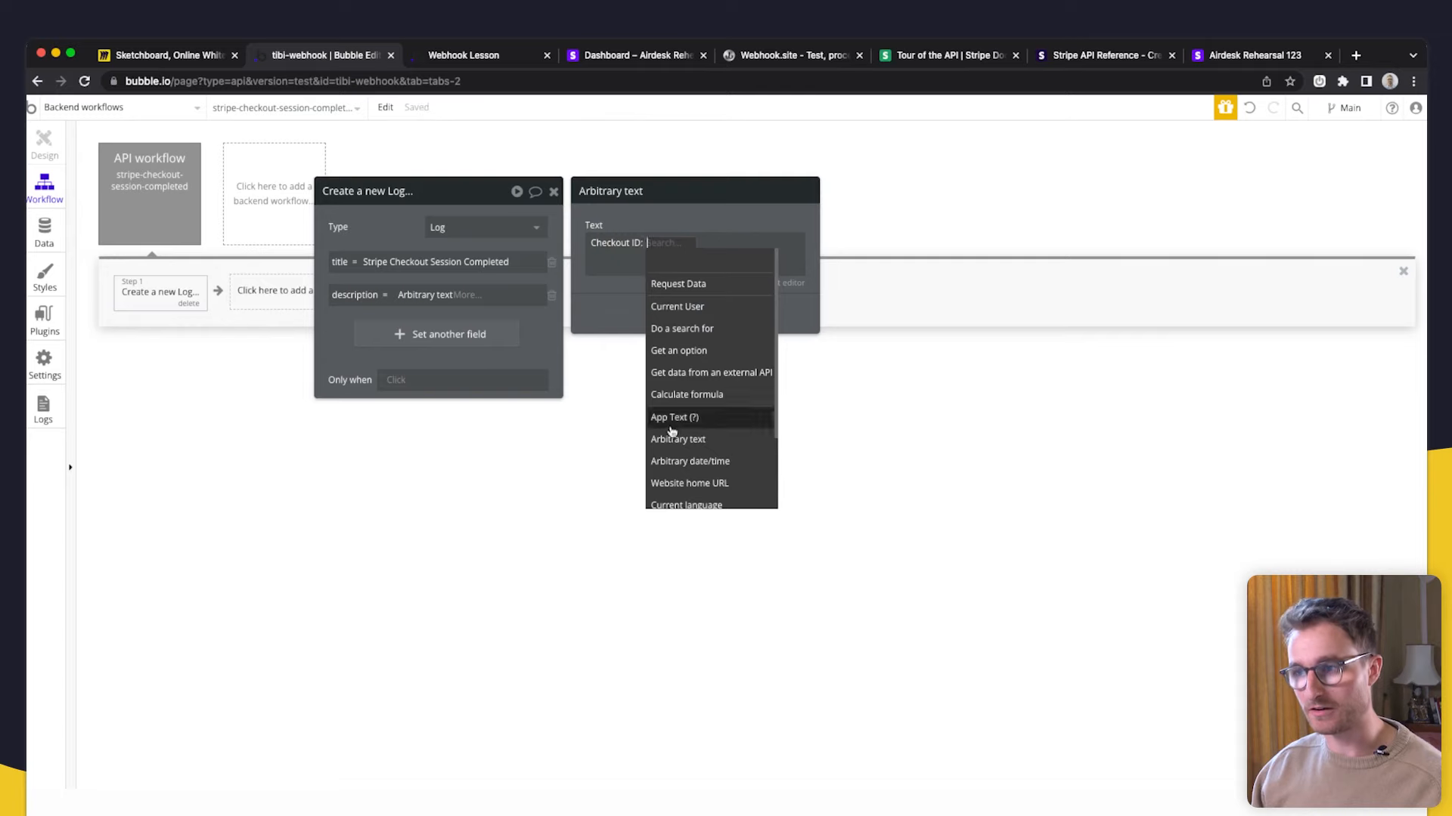
pyautogui.click(721, 287)
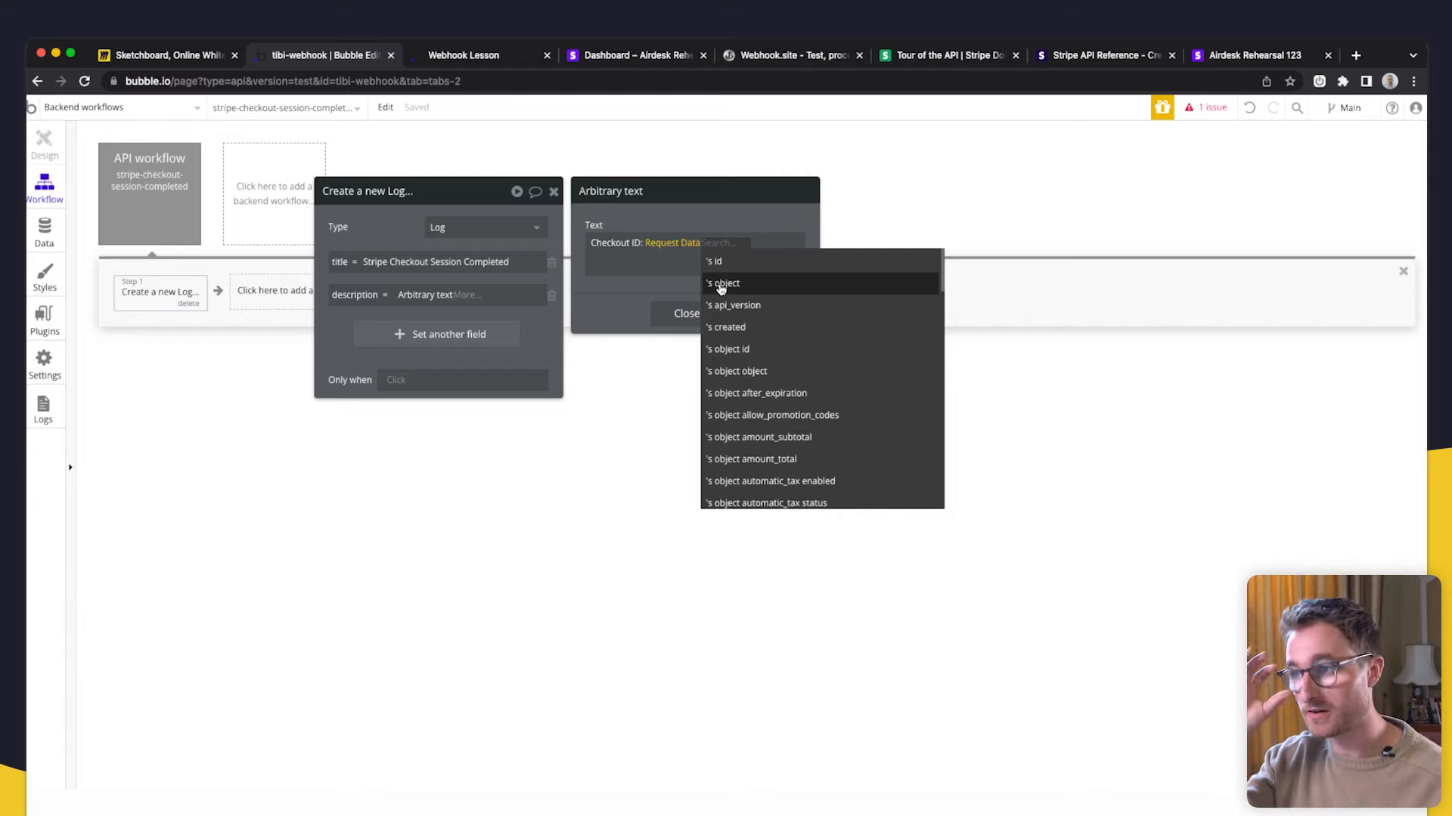
pyautogui.scroll(-10, 807, 355)
pyautogui.scroll(-2, 809, 361)
pyautogui.scroll(15, 810, 362)
pyautogui.scroll(5, 811, 362)
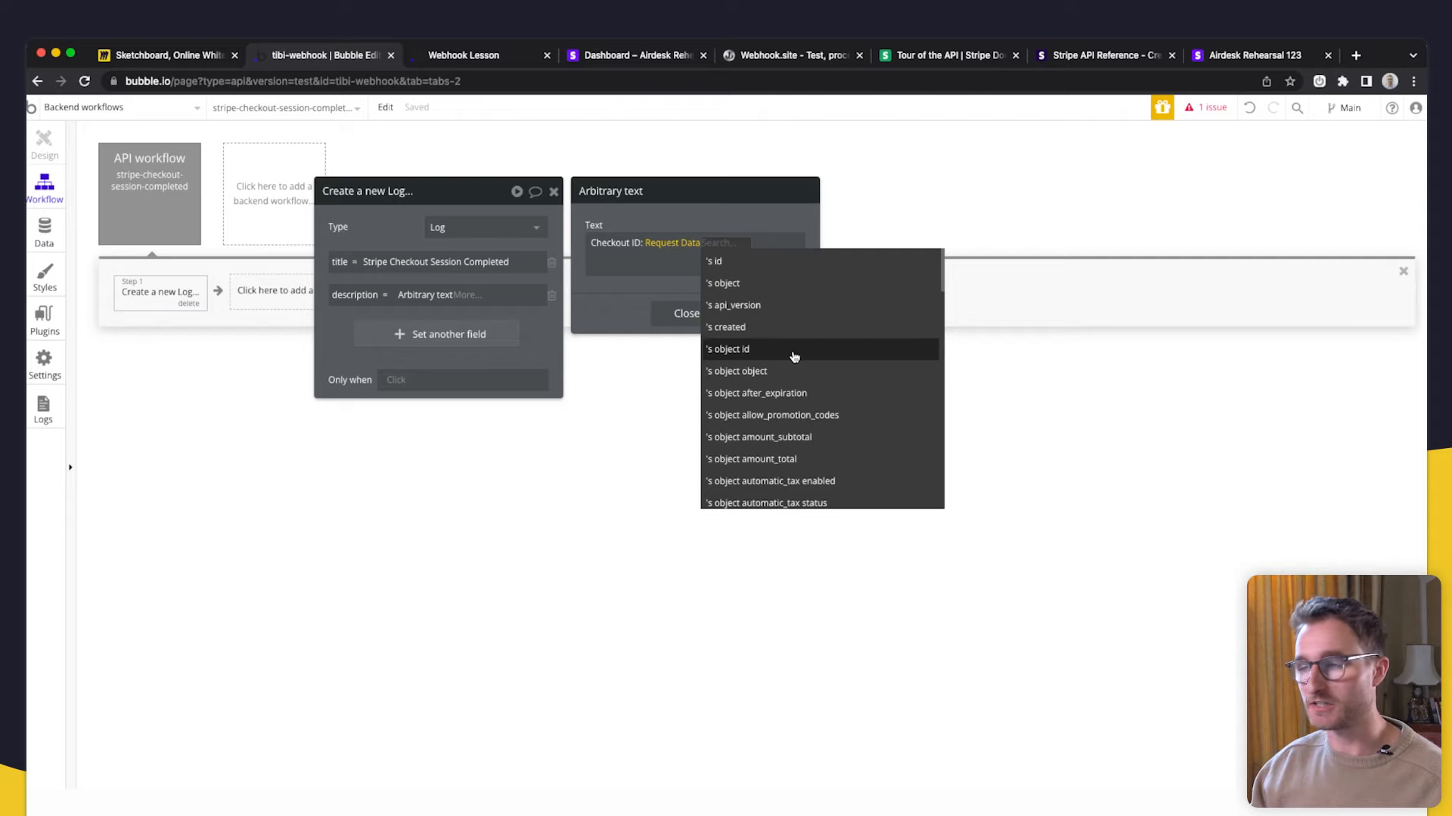
pyautogui.click(794, 352)
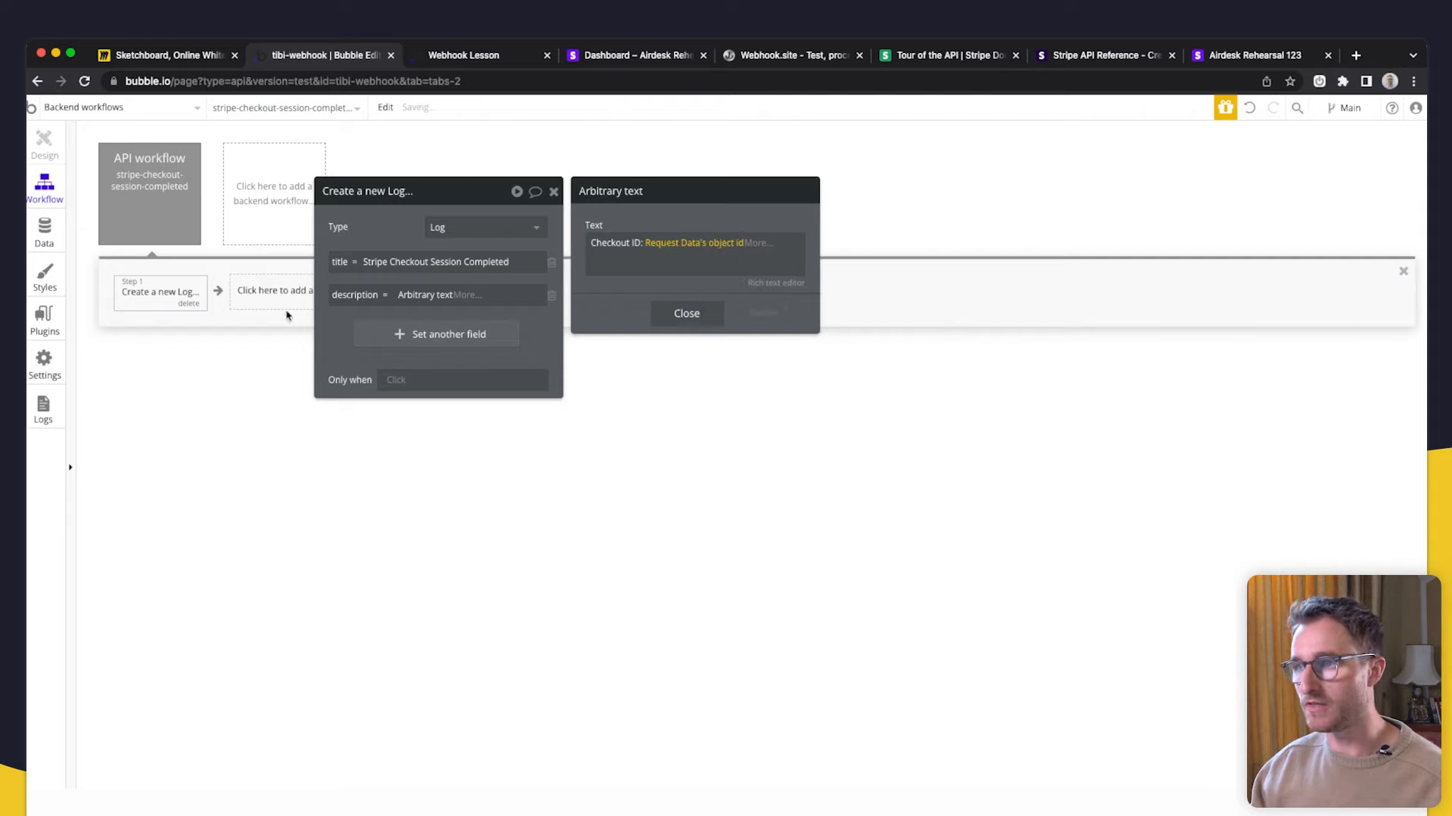
# - Recheck the object id sample value in the request data types and save them
pyautogui.click(179, 205)
pyautogui.click(484, 416)
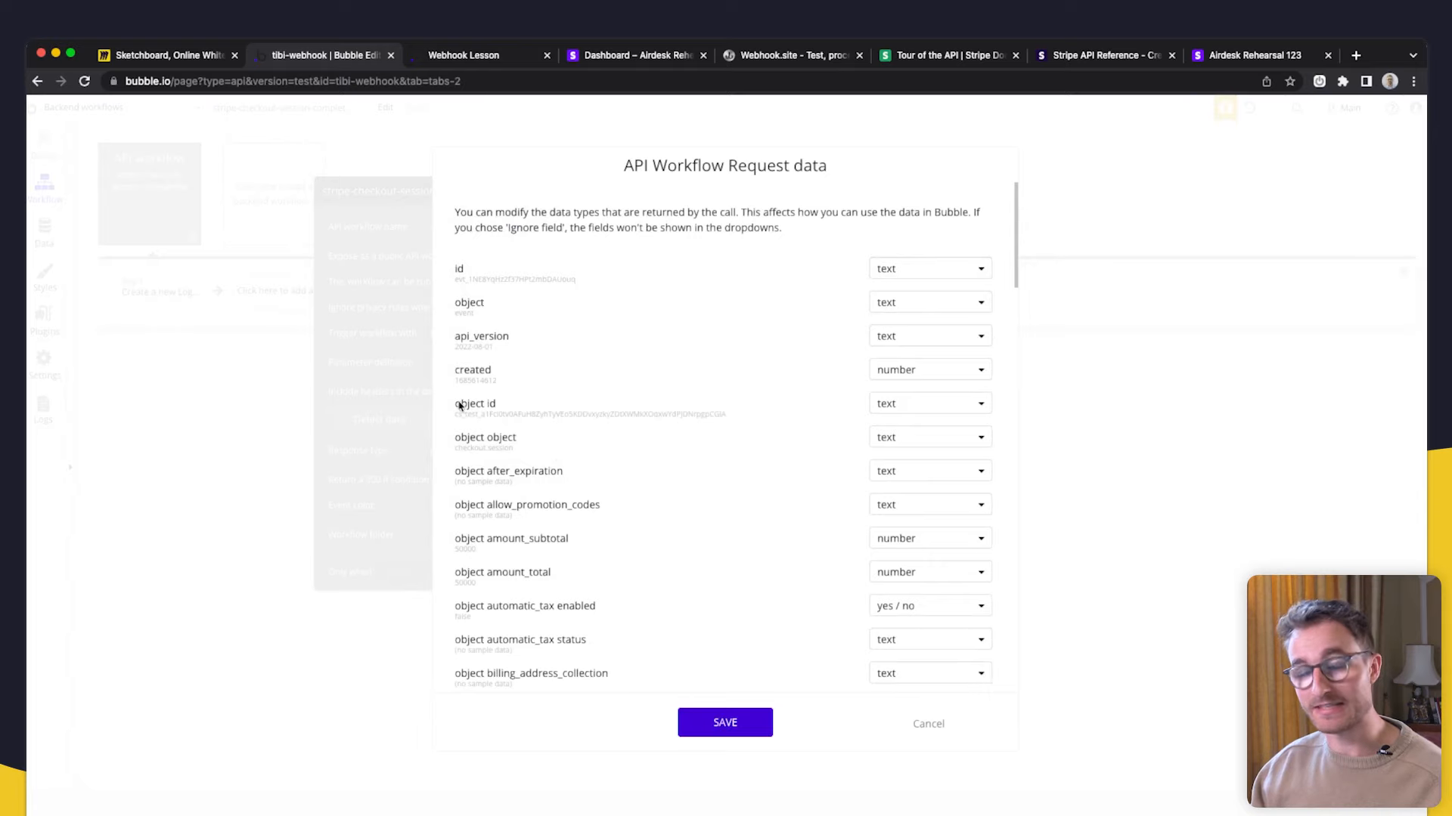
pyautogui.moveTo(724, 414); pyautogui.dragTo(463, 414)
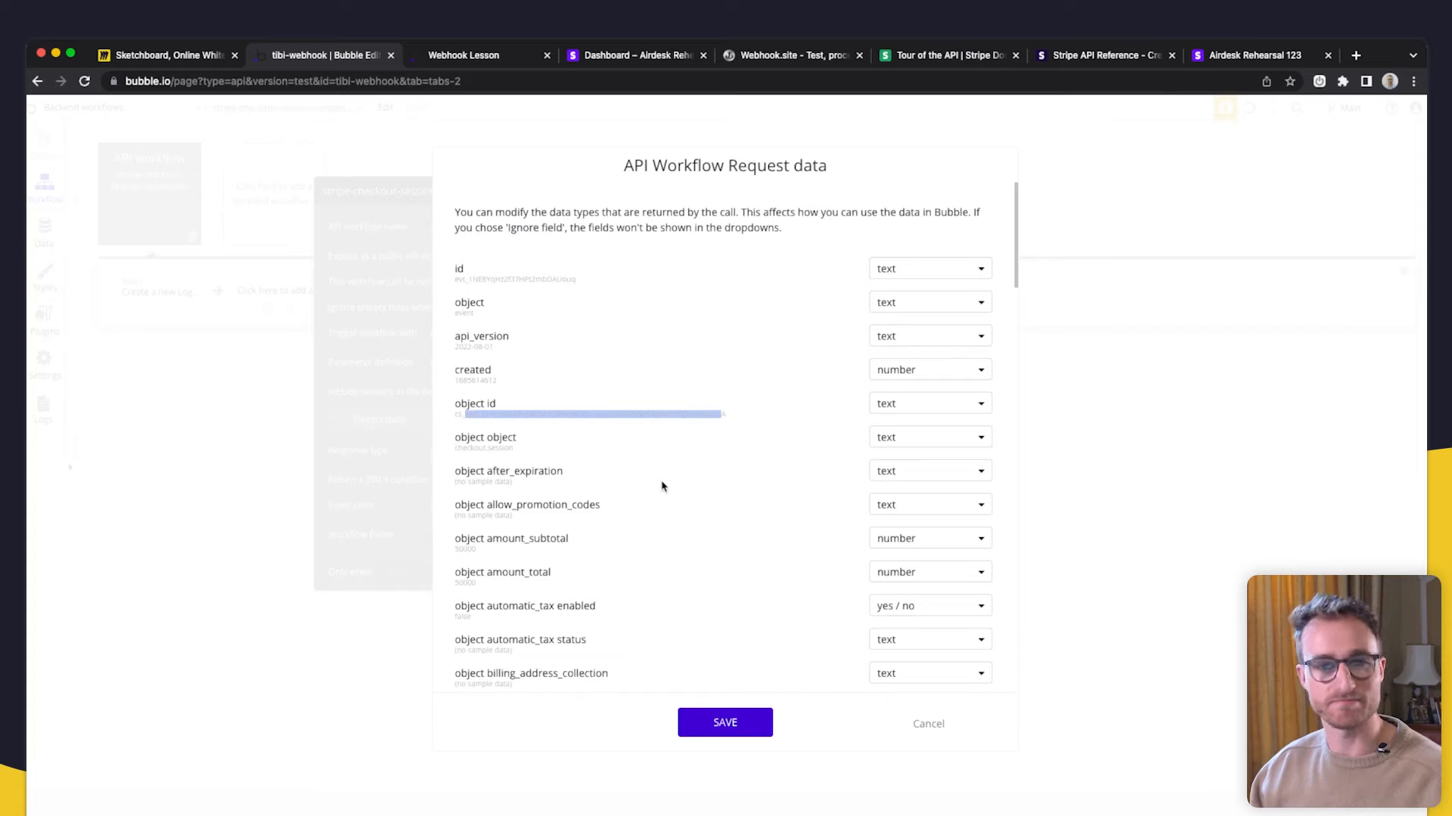
pyautogui.click(649, 414)
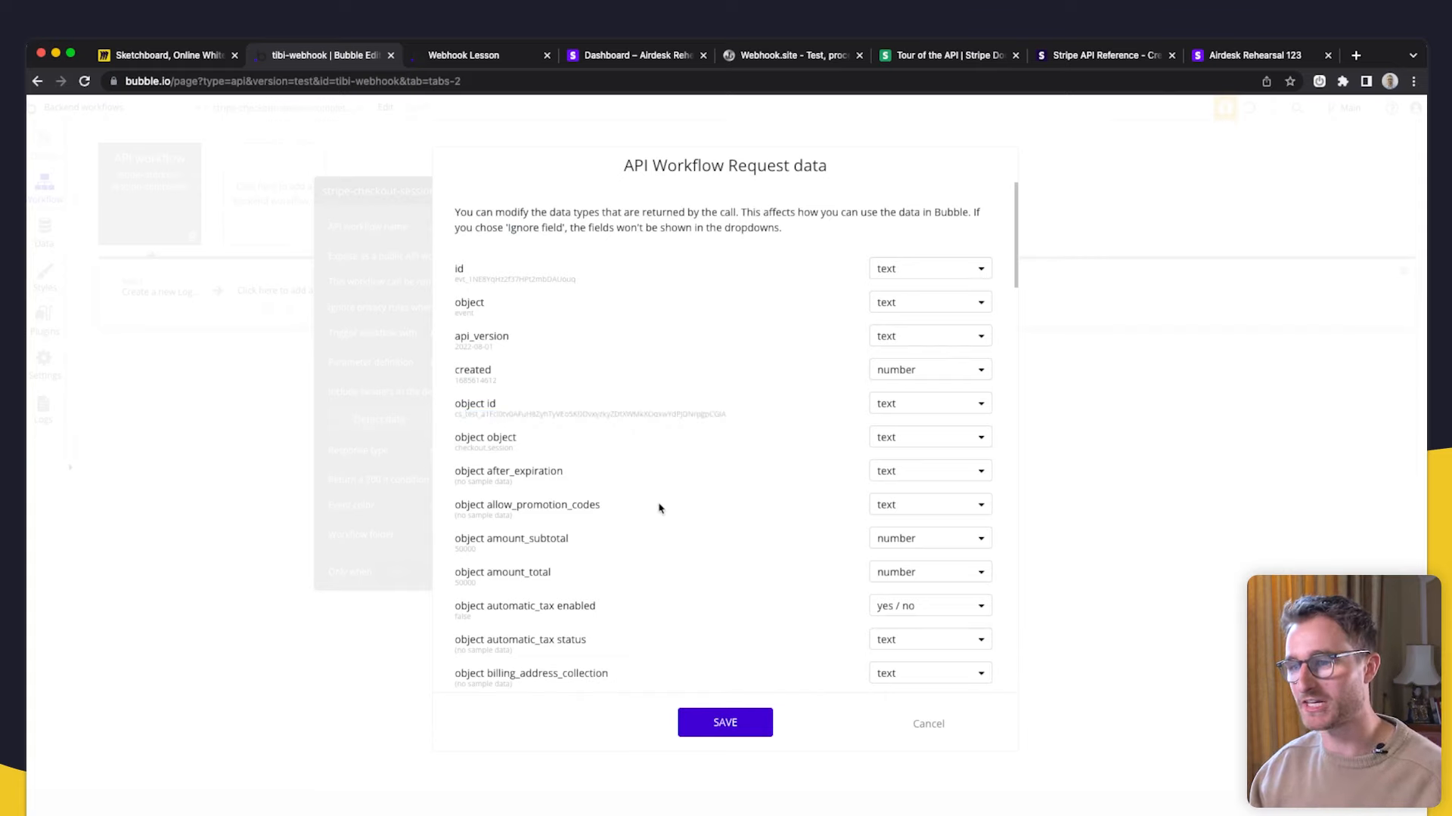
pyautogui.scroll(-5, 663, 514)
pyautogui.scroll(-15, 663, 519)
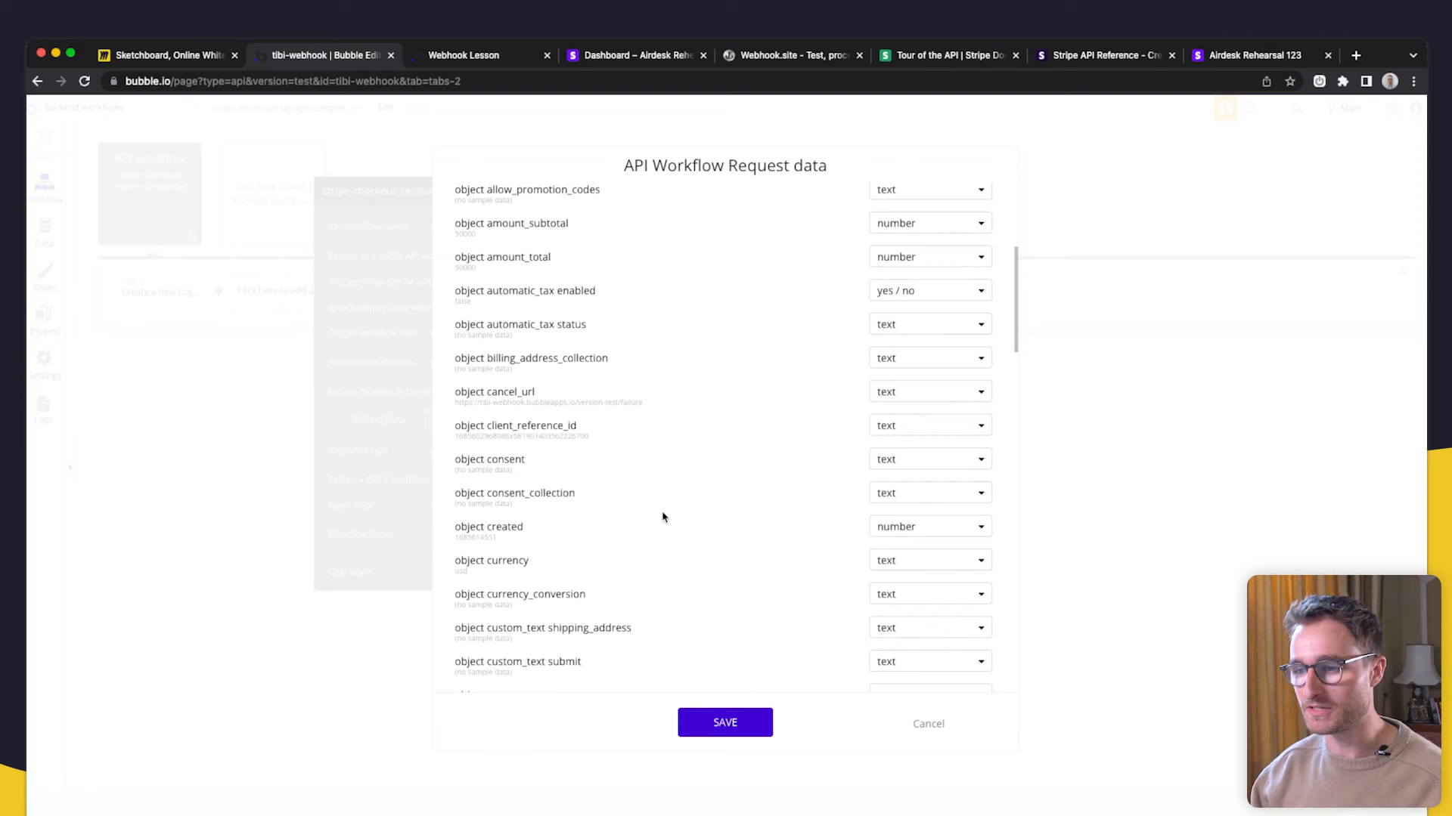
pyautogui.scroll(-3, 643, 459)
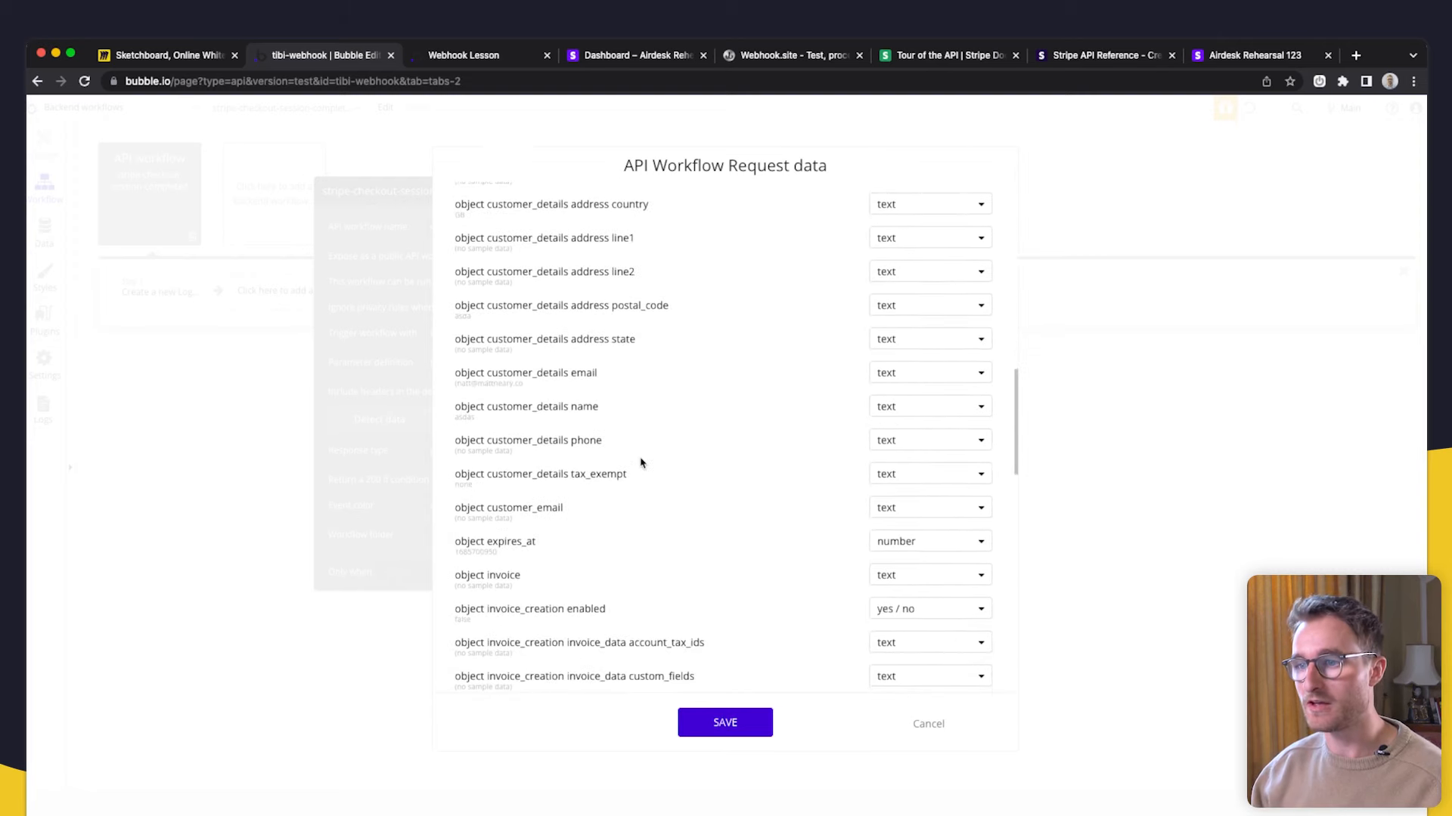
pyautogui.click(754, 725)
pyautogui.click(157, 294)
pyautogui.click(511, 298)
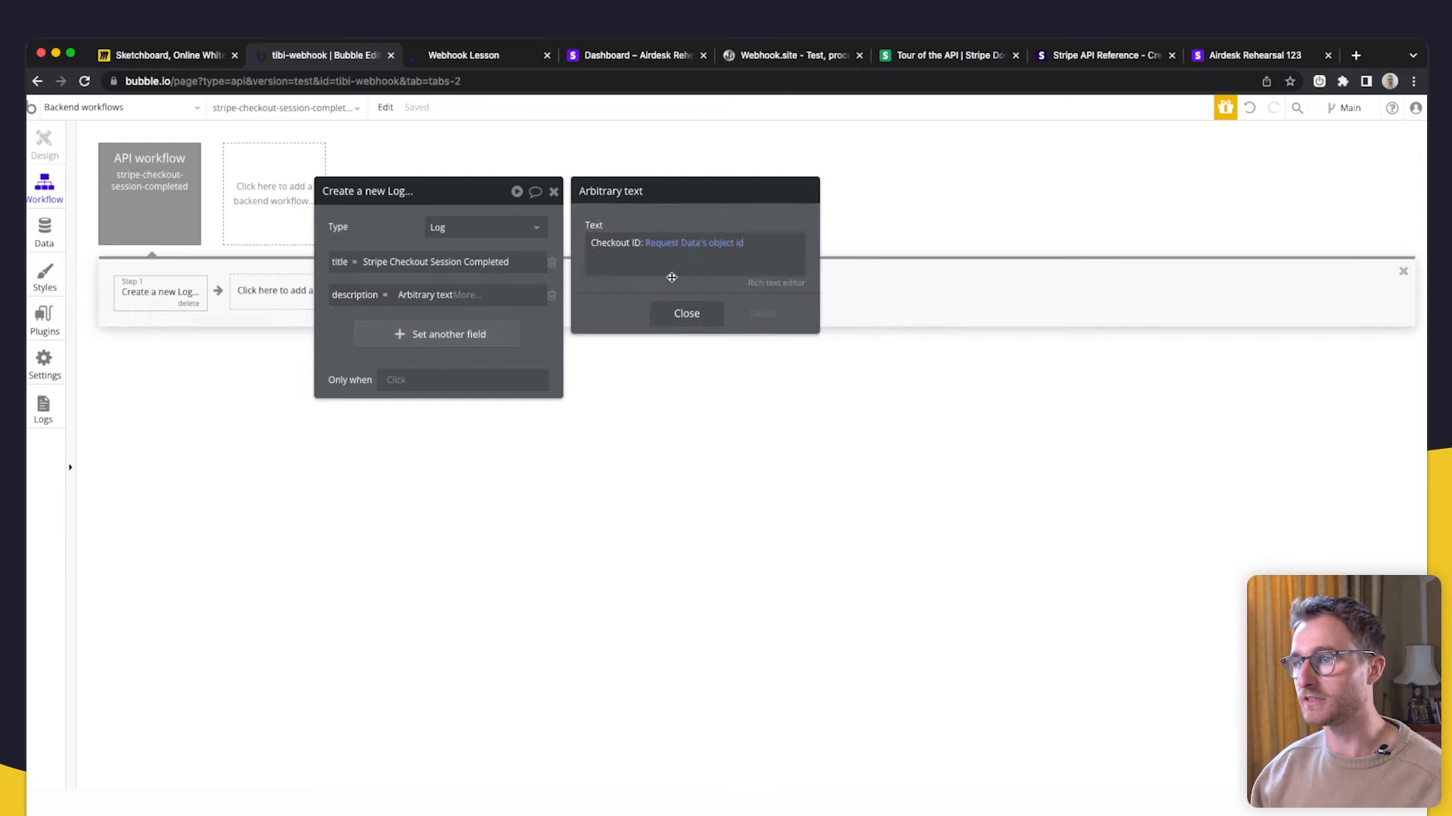
# - Insert Request Data's object client_reference_id into the description
pyautogui.click(692, 265)
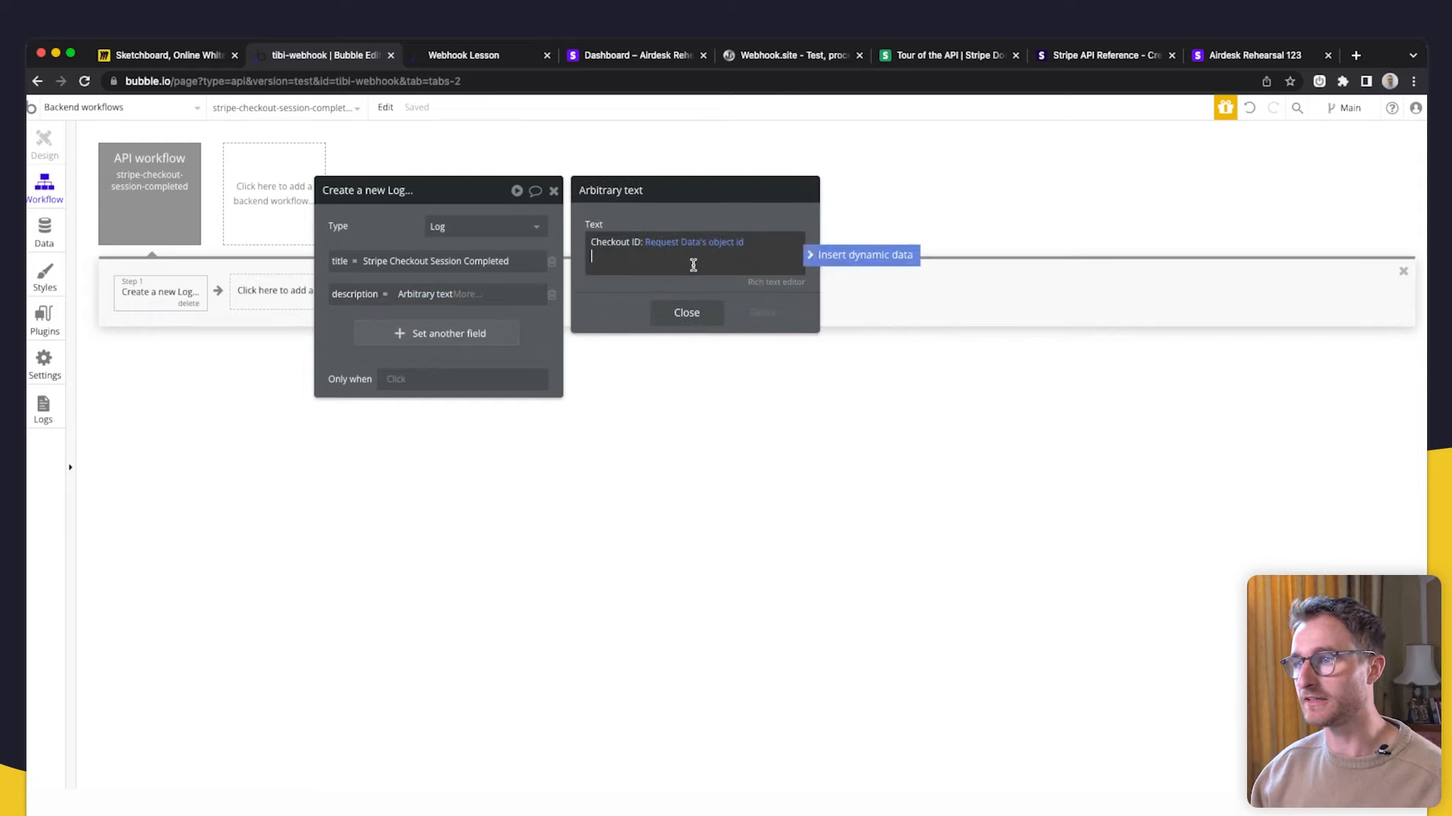
pyautogui.click(870, 255)
pyautogui.click(709, 294)
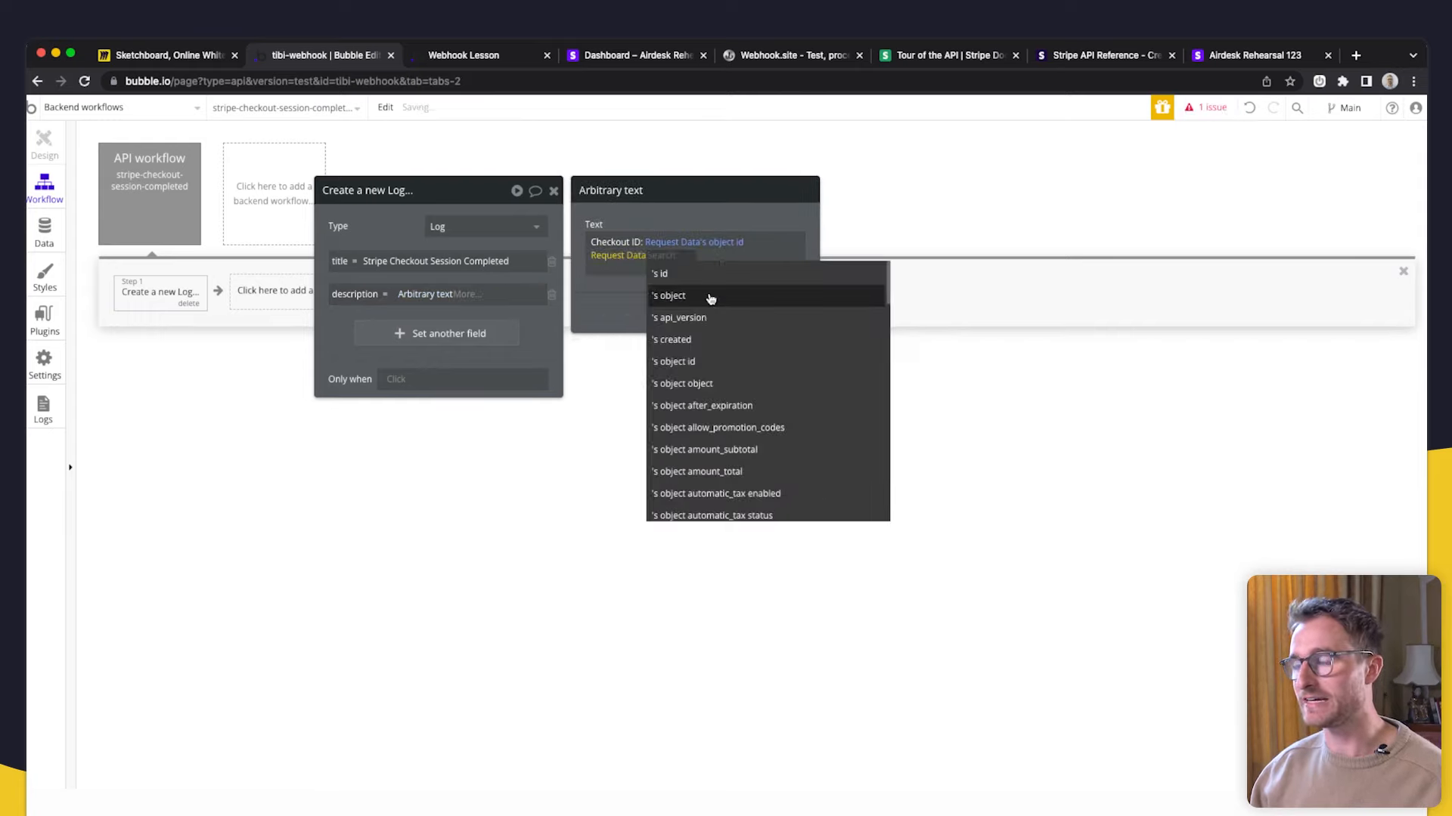
pyautogui.write('cli')
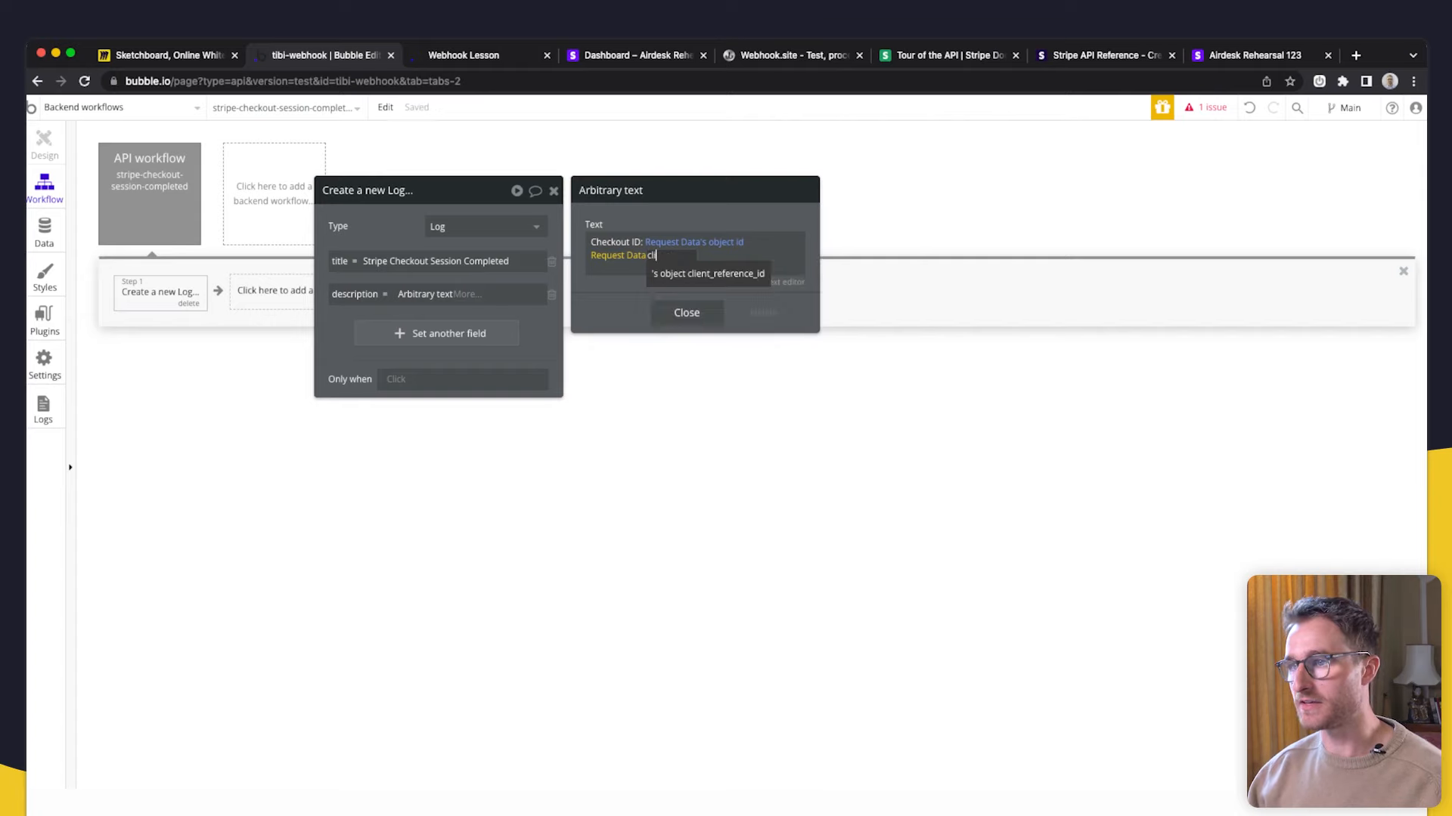
pyautogui.click(724, 274)
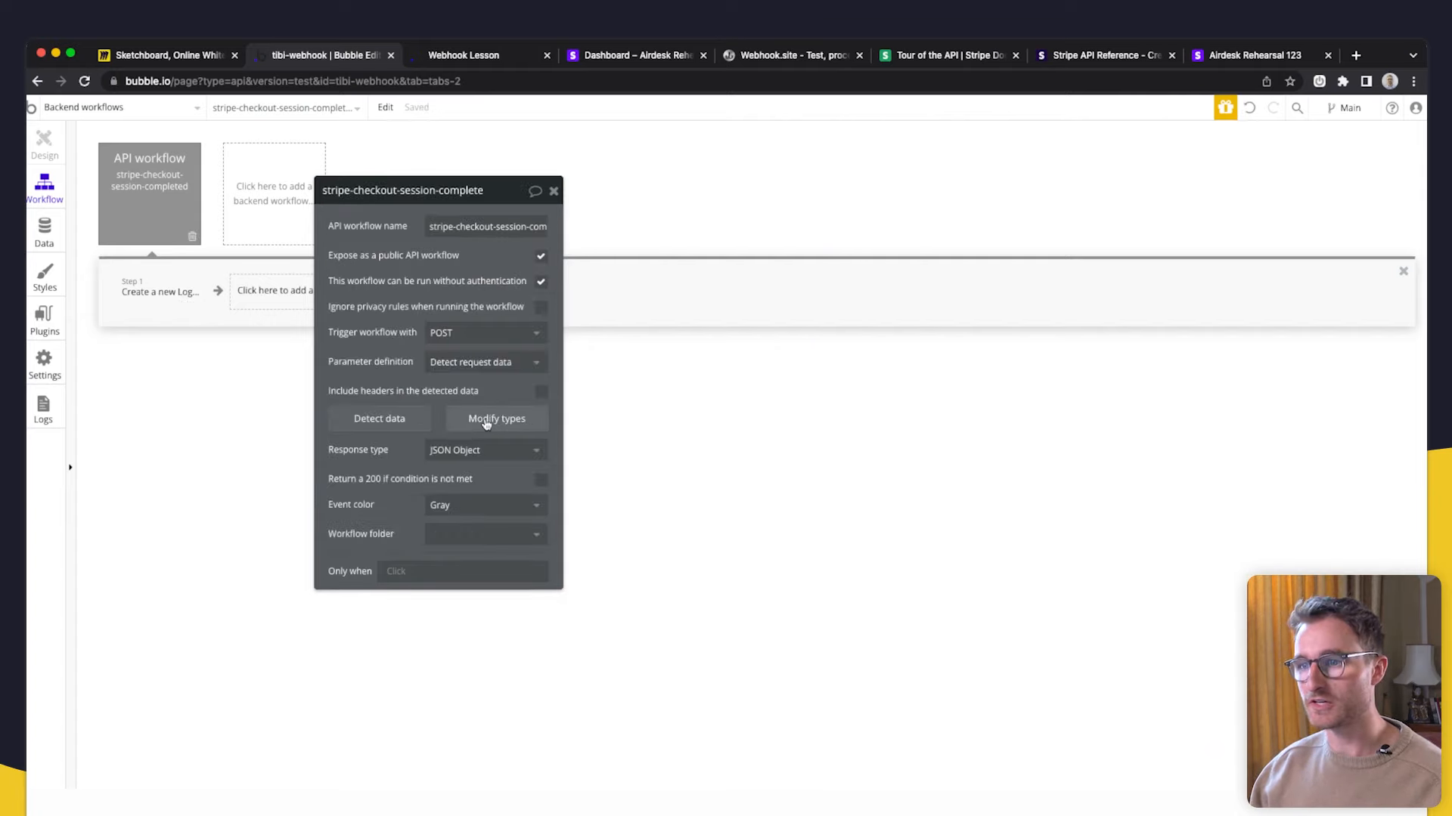
# - Look up the client_reference_id sample value in the request data fields, closing without saving
pyautogui.click(486, 421)
pyautogui.scroll(-12, 637, 538)
pyautogui.scroll(5, 635, 538)
pyautogui.press('cmd+f')
pyautogui.write('client')
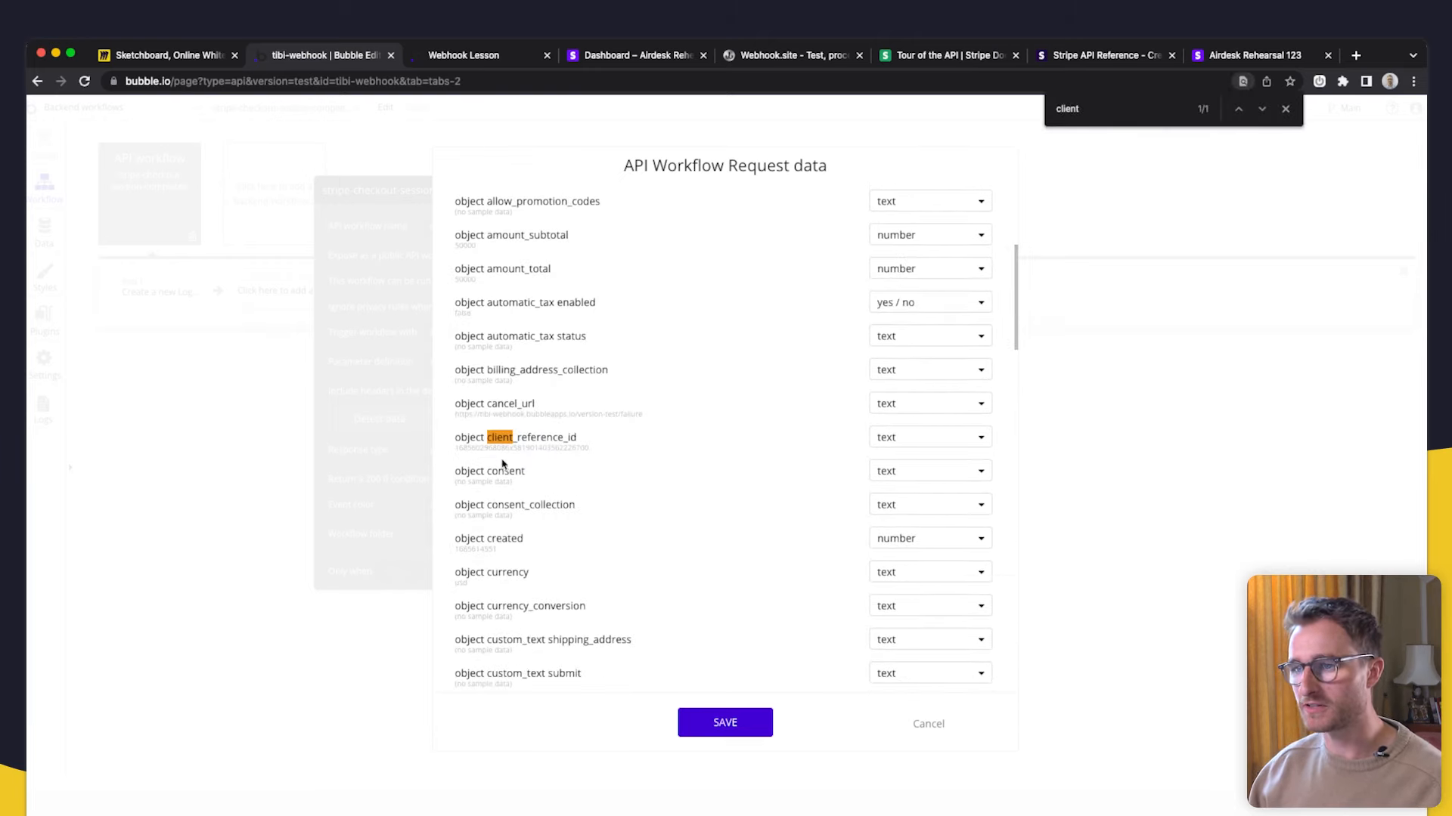
pyautogui.doubleClick(457, 448)
pyautogui.click(570, 449)
pyautogui.doubleClick(542, 447)
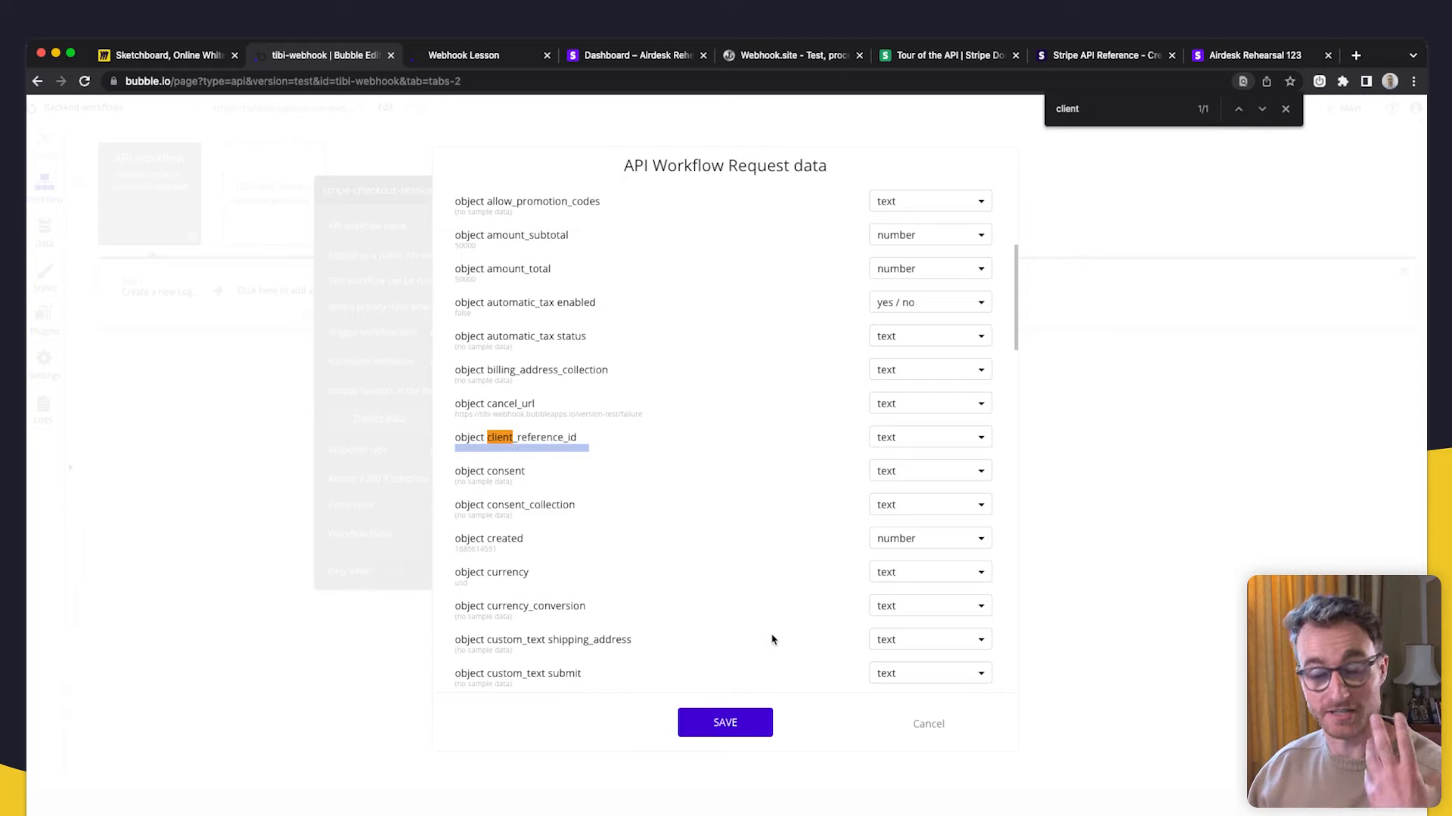
pyautogui.click(930, 725)
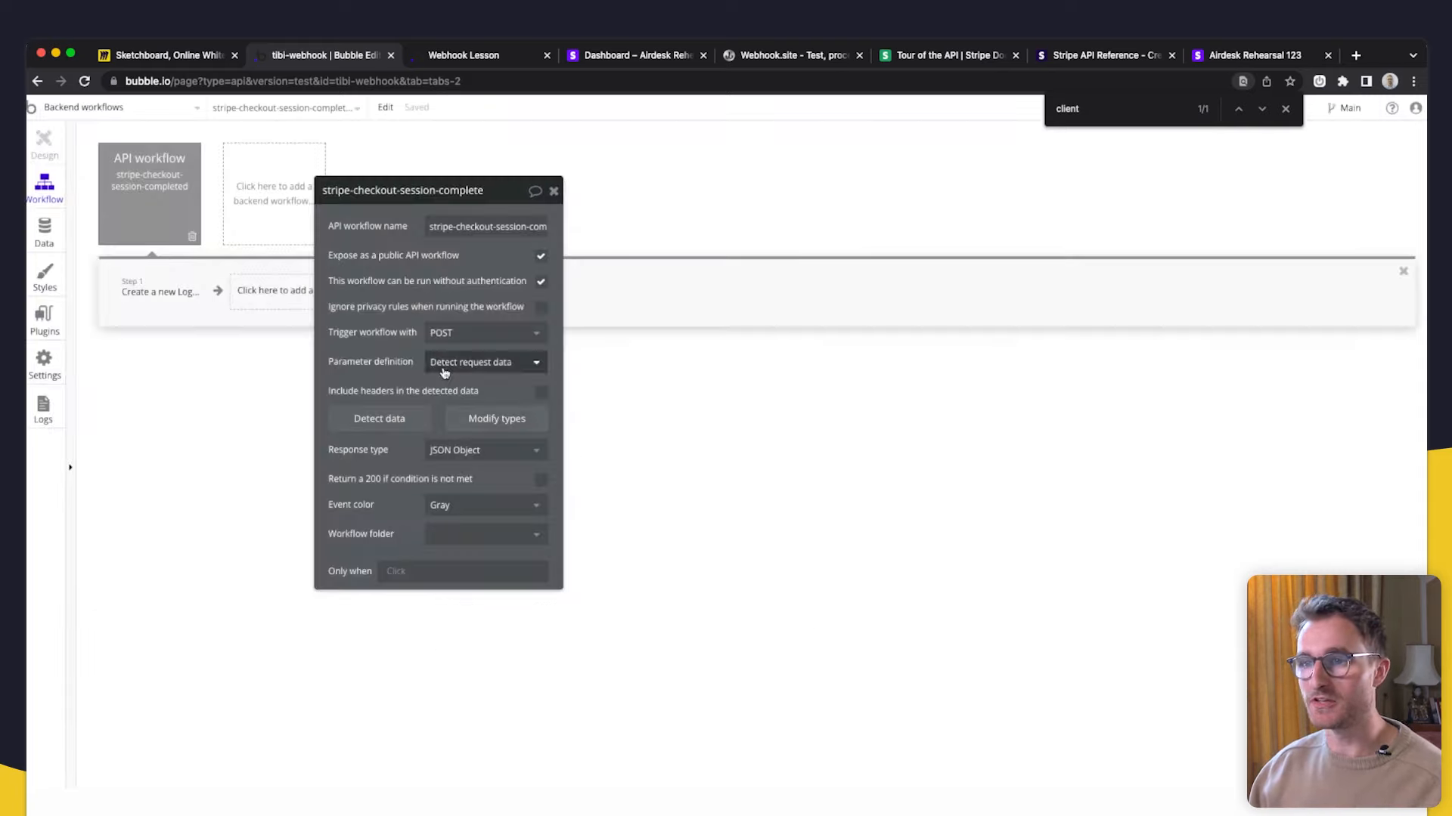
# - Reopen the description editor and add a new line for the client reference value
pyautogui.click(144, 302)
pyautogui.click(447, 299)
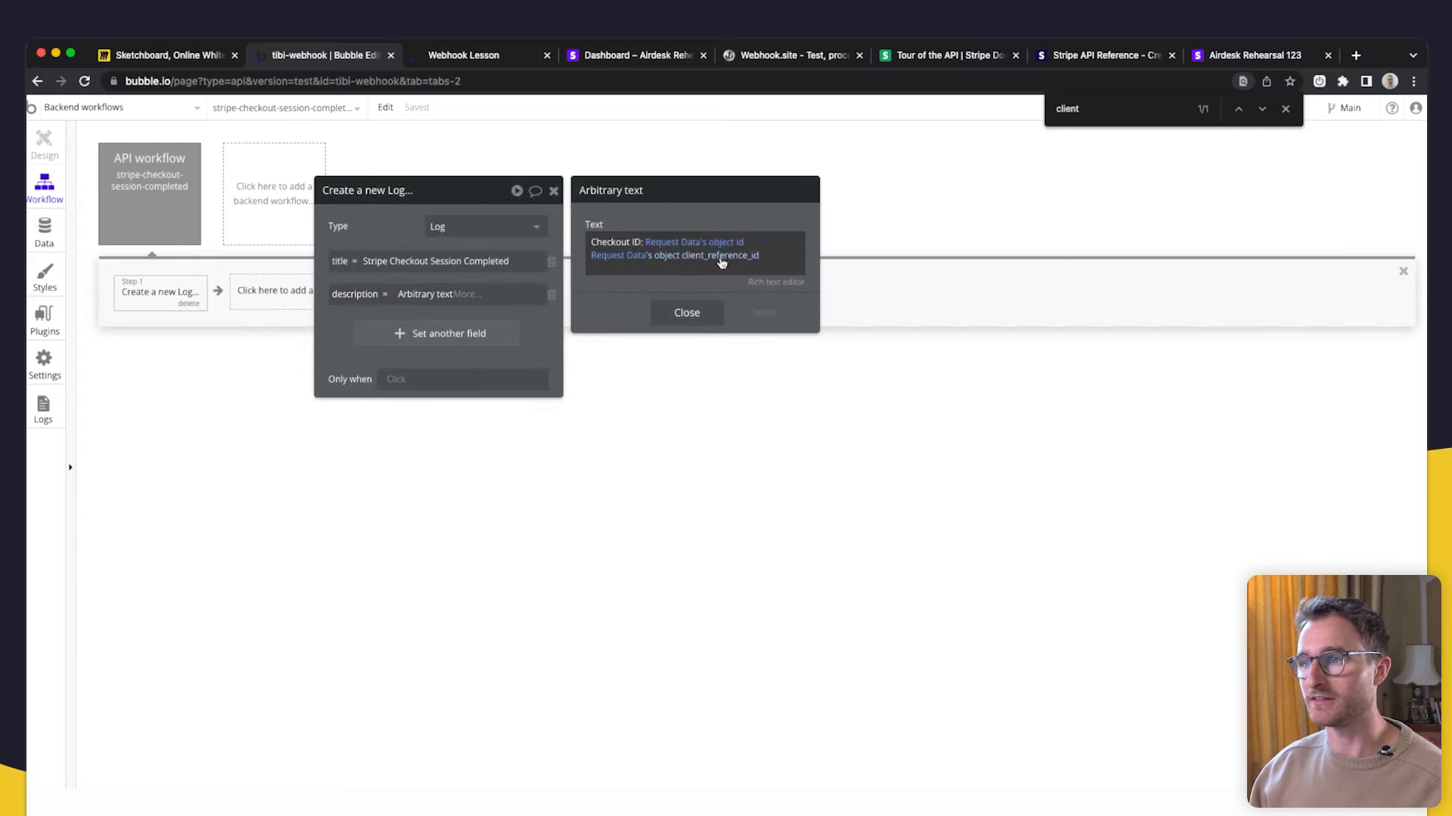
pyautogui.click(756, 254)
pyautogui.click(770, 243)
pyautogui.press('Return')
pyautogui.click(682, 270)
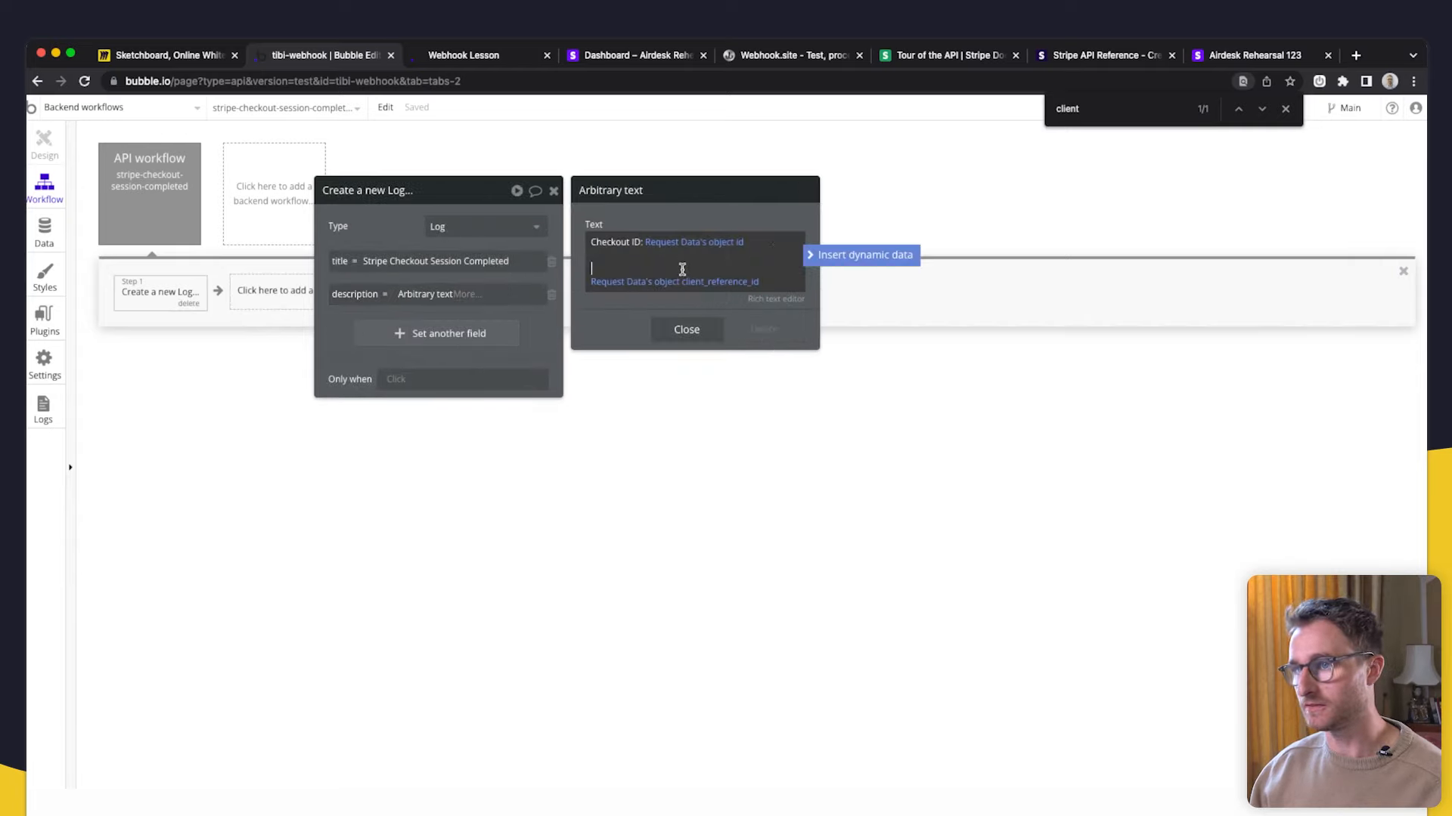
# - Label the new line 'User:' and clear the client_reference_id expression after it
pyautogui.write('Client reference ID:')
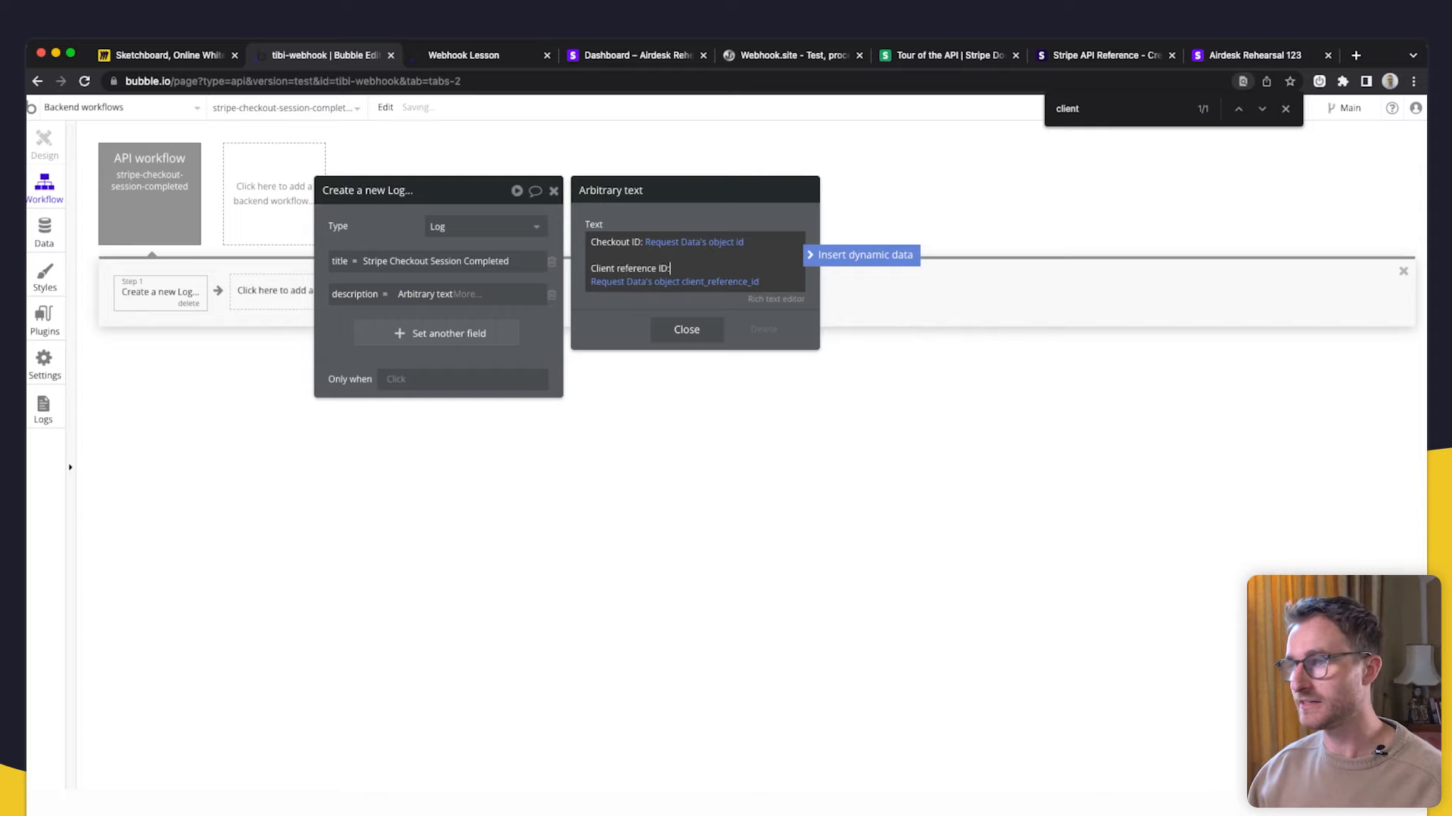
pyautogui.click(620, 342)
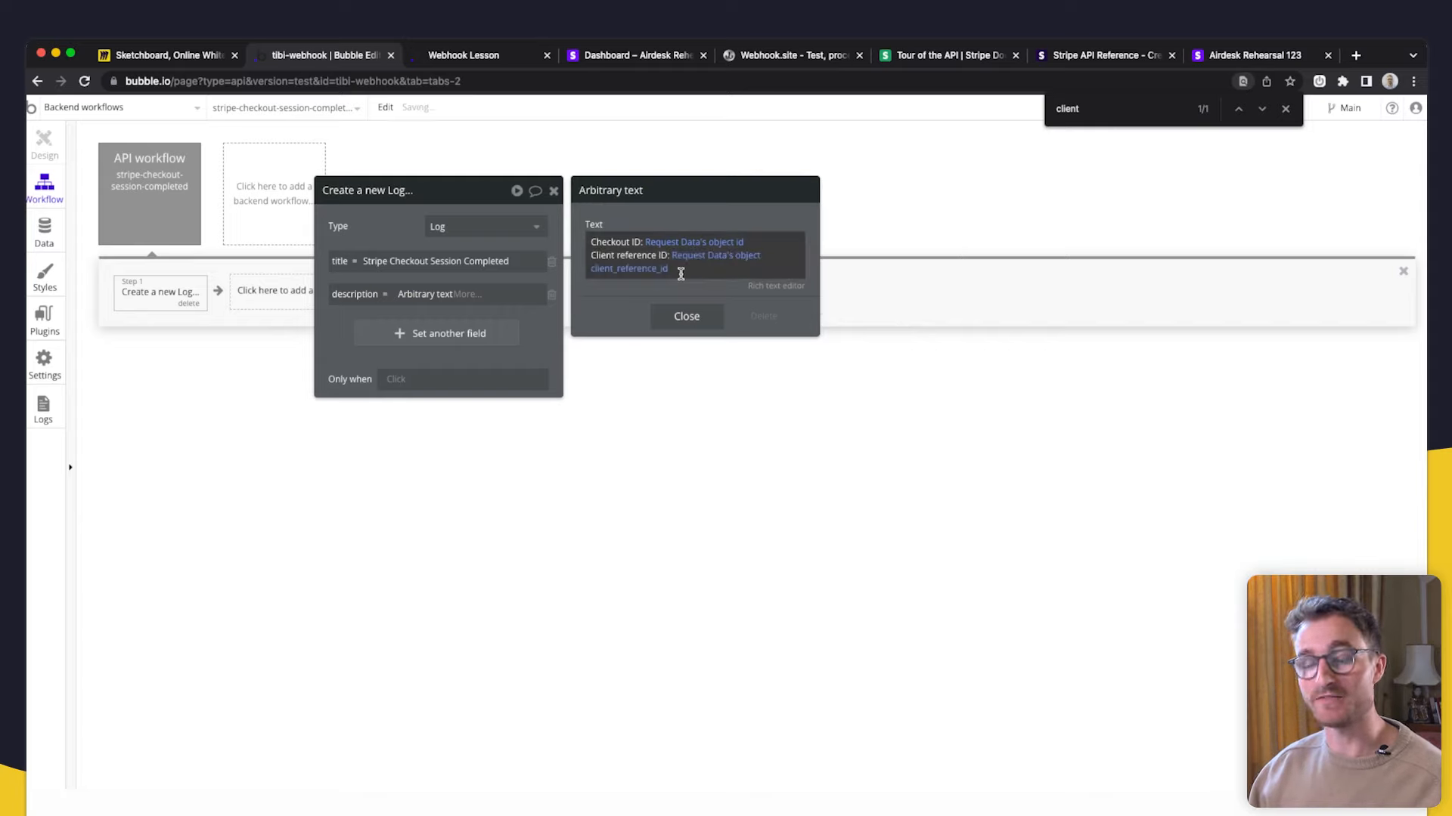
pyautogui.click(634, 268)
pyautogui.moveTo(679, 269); pyautogui.dragTo(588, 271)
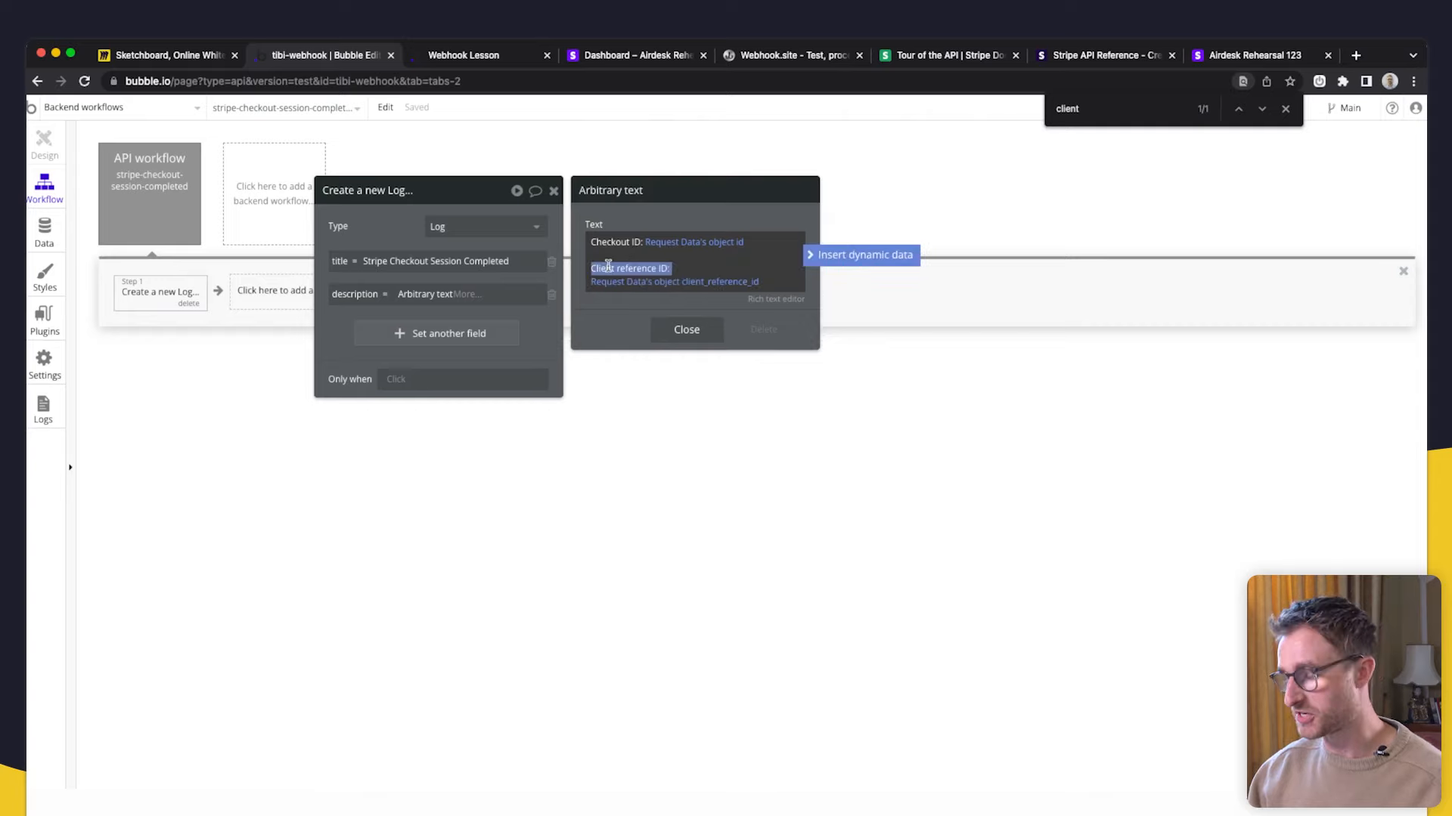
pyautogui.write("User: Request Data's object c")
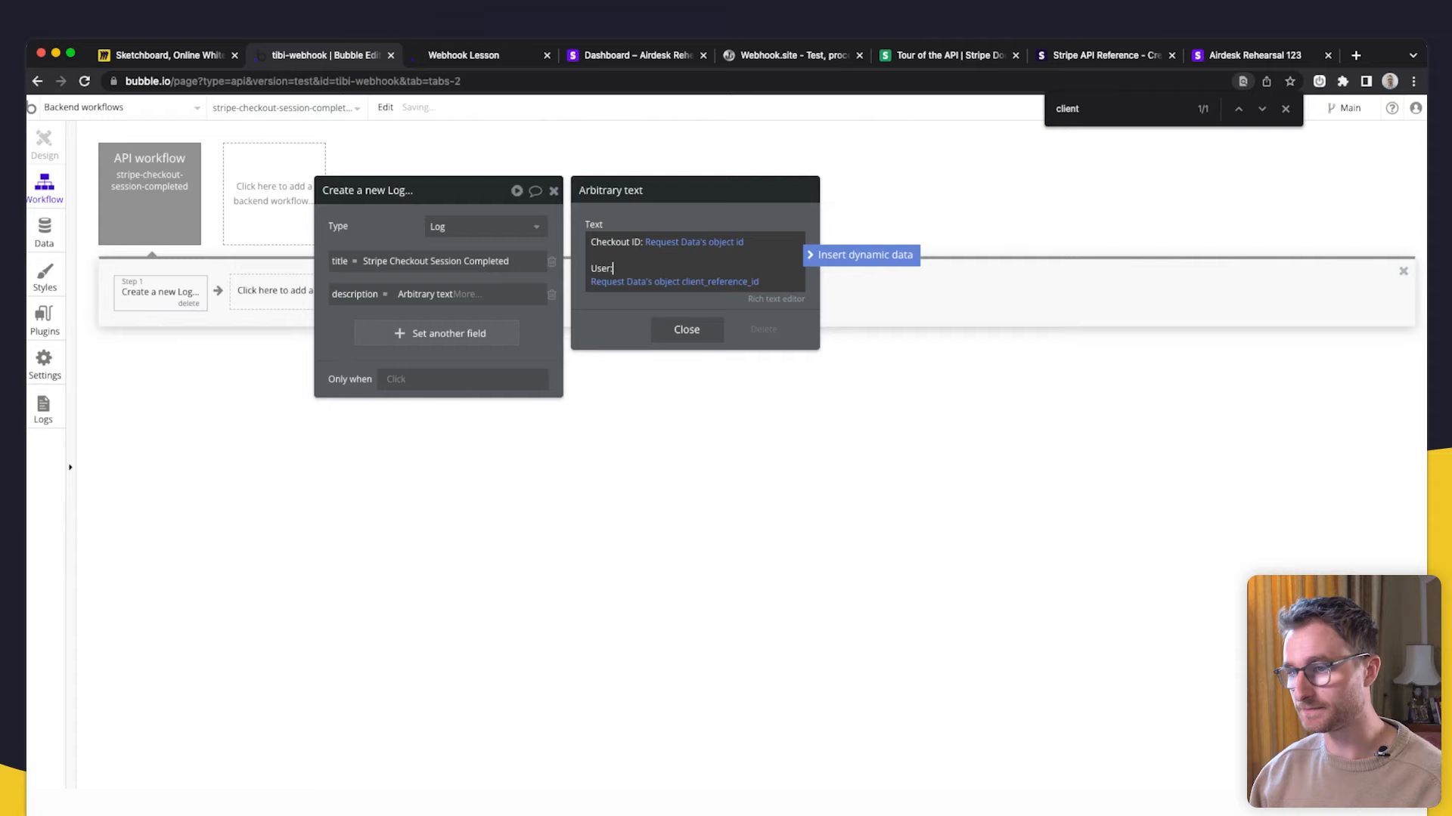
pyautogui.click(625, 275)
pyautogui.rightClick(632, 261)
pyautogui.click(706, 259)
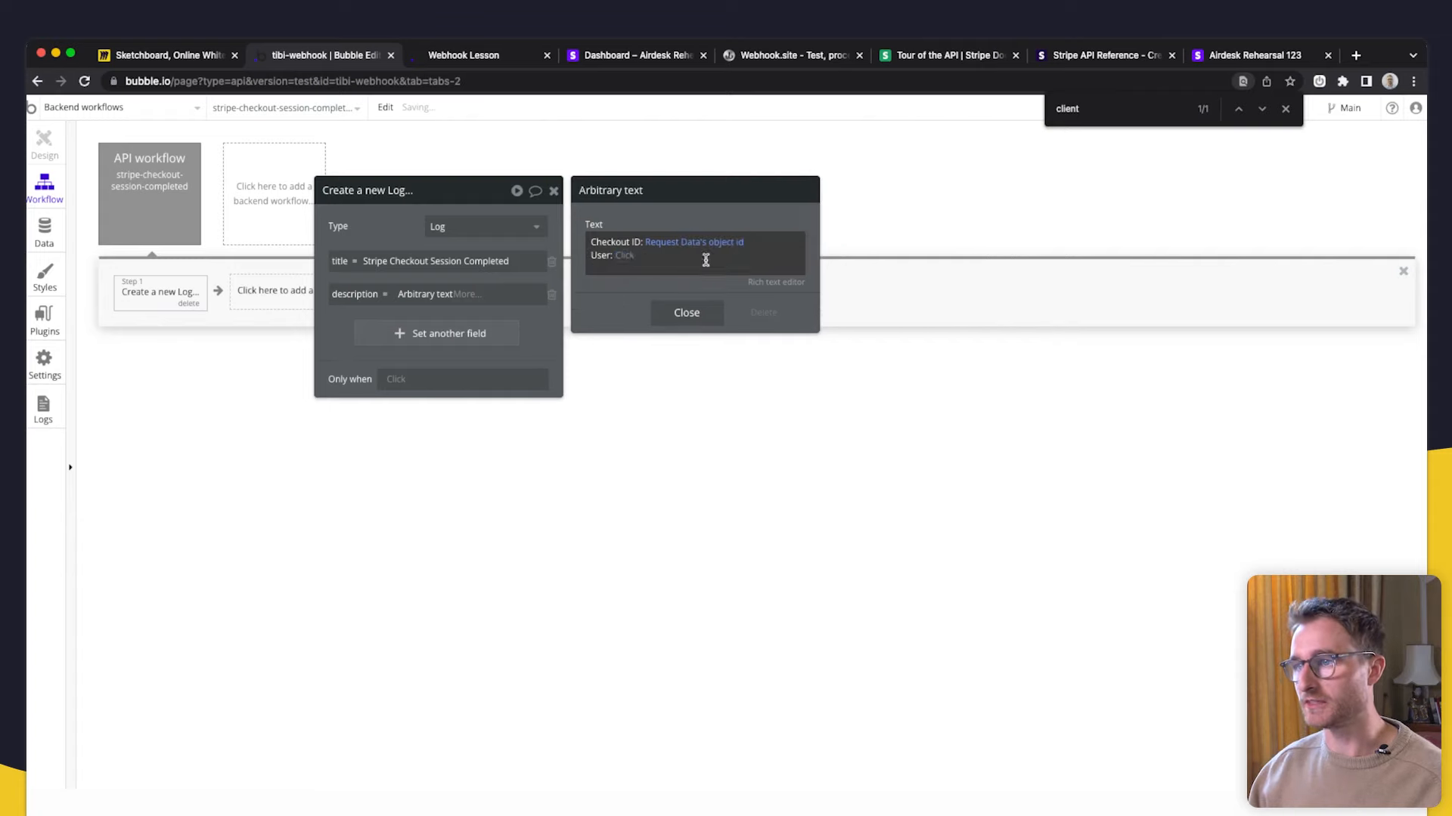
# - After 'User:', insert a User search with unique id = Request Data's object client_reference_id
pyautogui.click(623, 262)
pyautogui.click(665, 336)
pyautogui.click(718, 229)
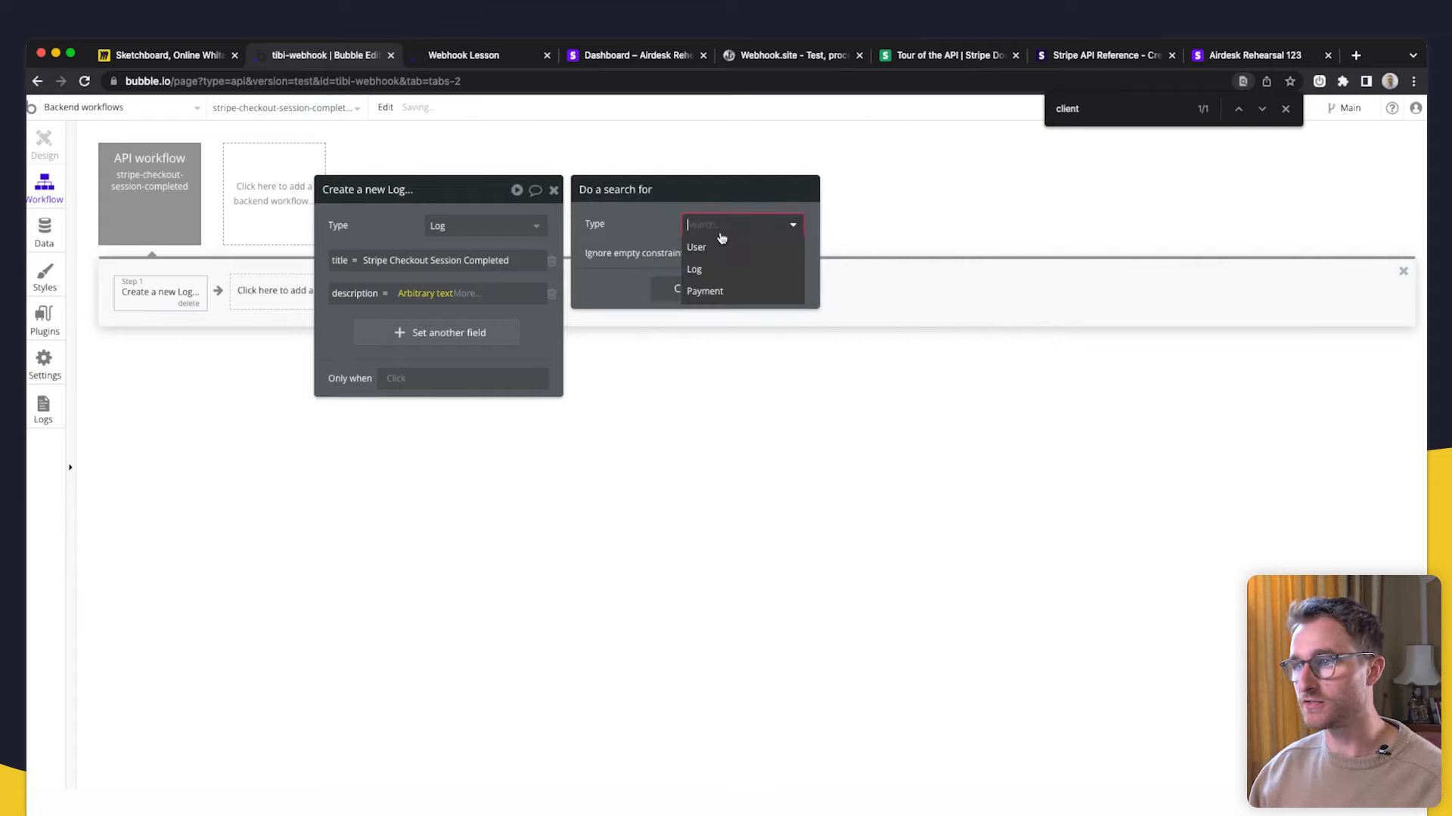
pyautogui.click(717, 248)
pyautogui.click(669, 265)
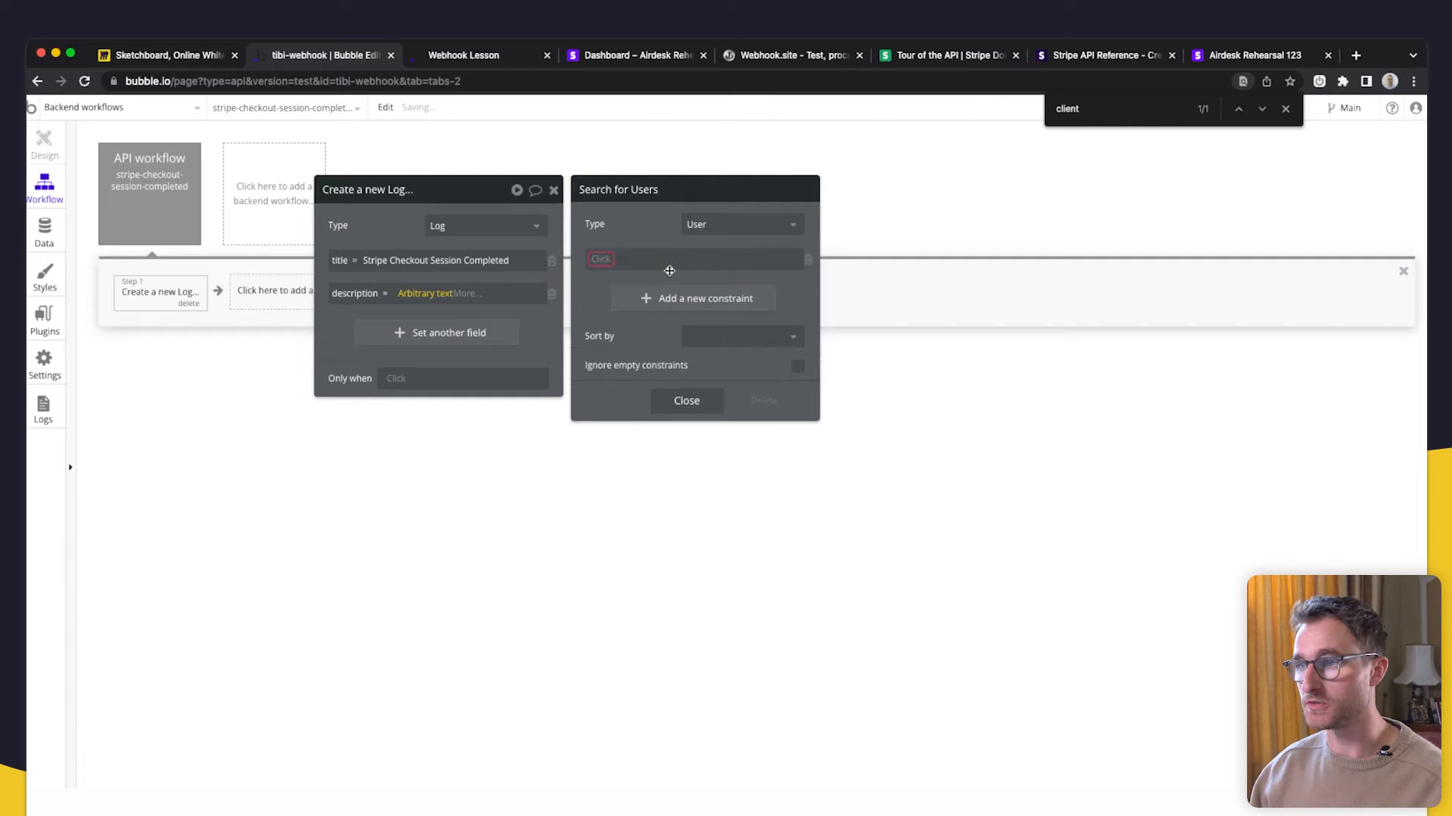
pyautogui.click(613, 408)
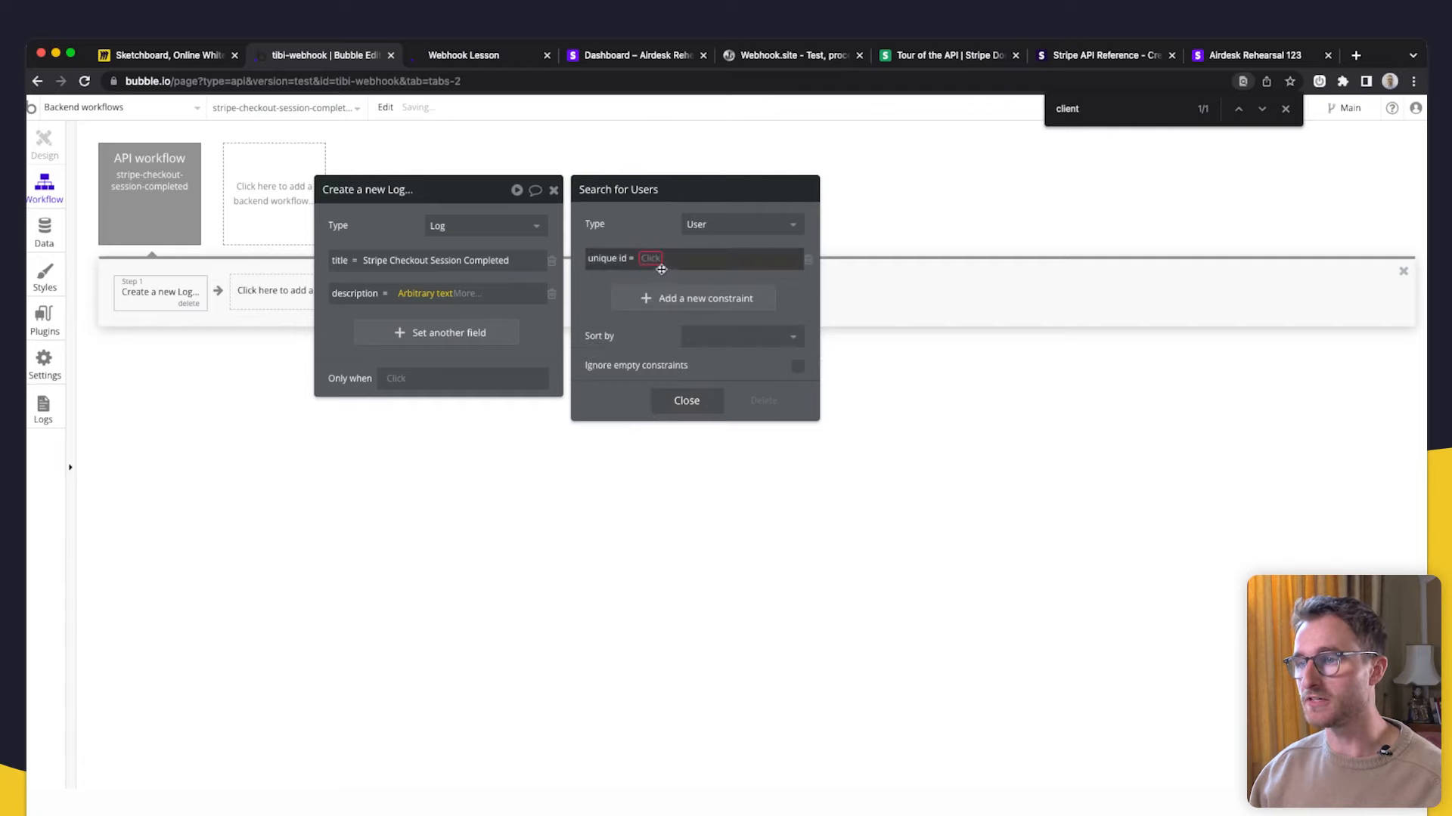
pyautogui.click(659, 260)
pyautogui.click(669, 277)
pyautogui.write('clie')
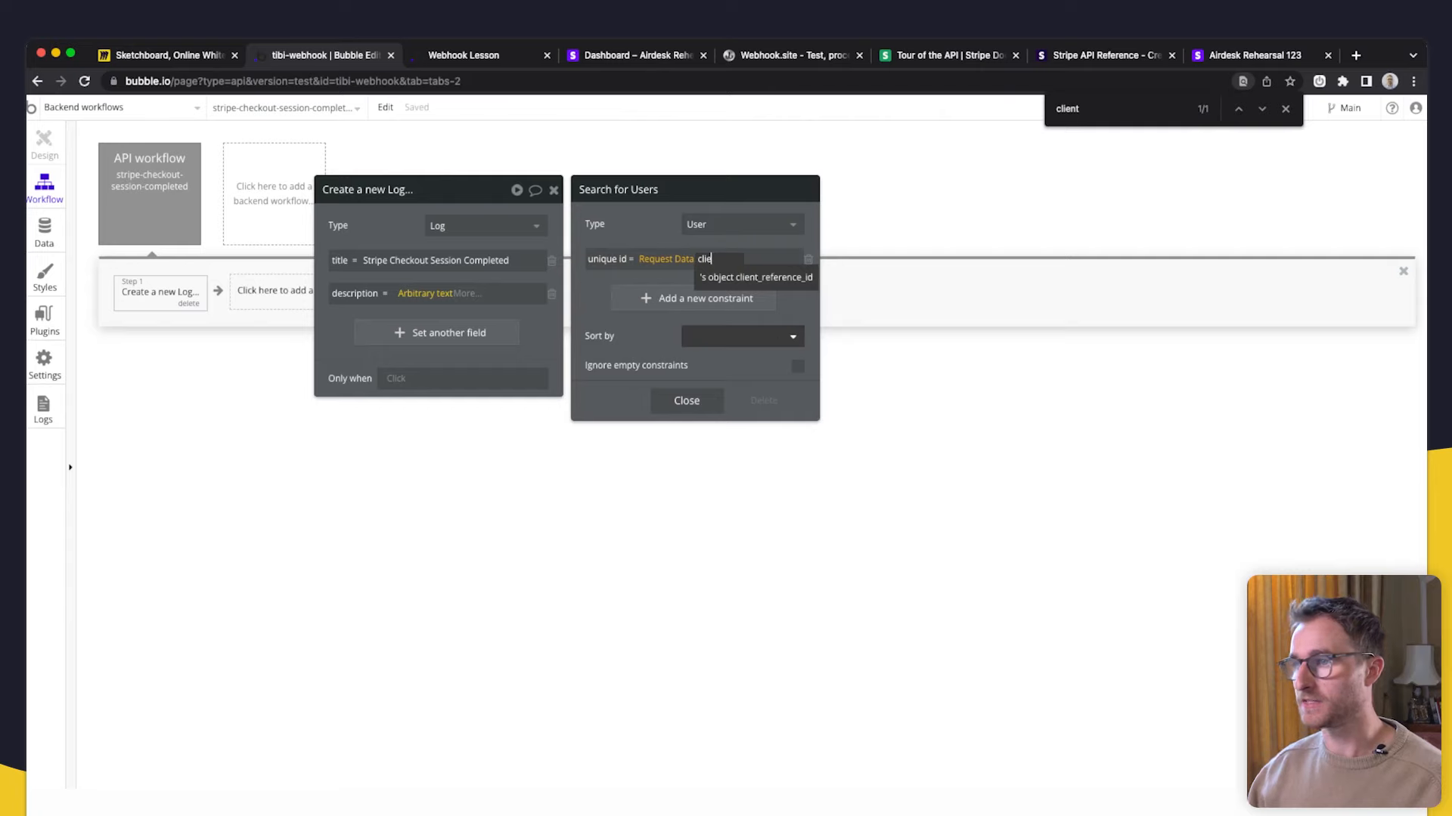
pyautogui.click(756, 277)
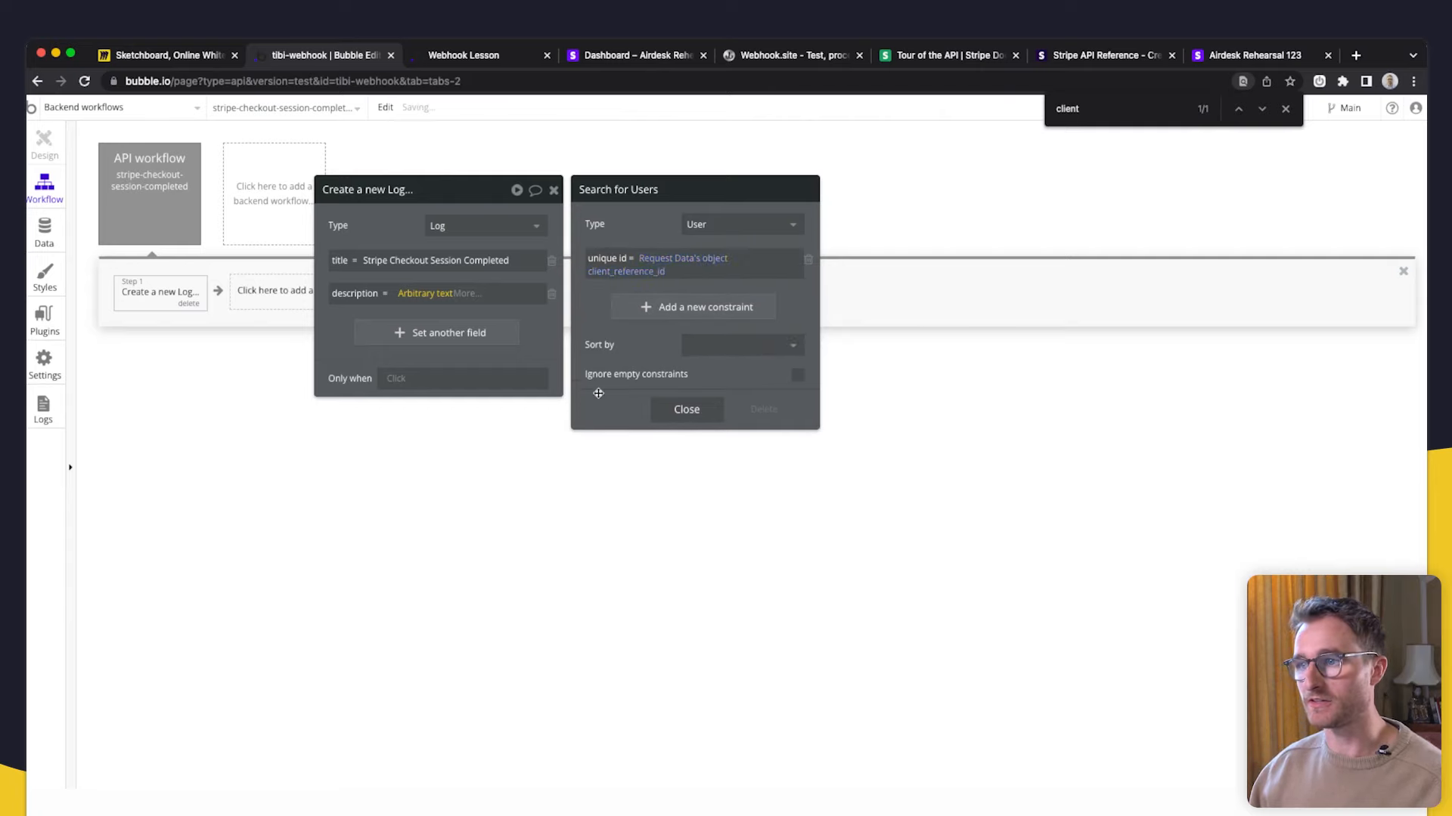
# - Show the search's first item's email as the User value
pyautogui.click(686, 409)
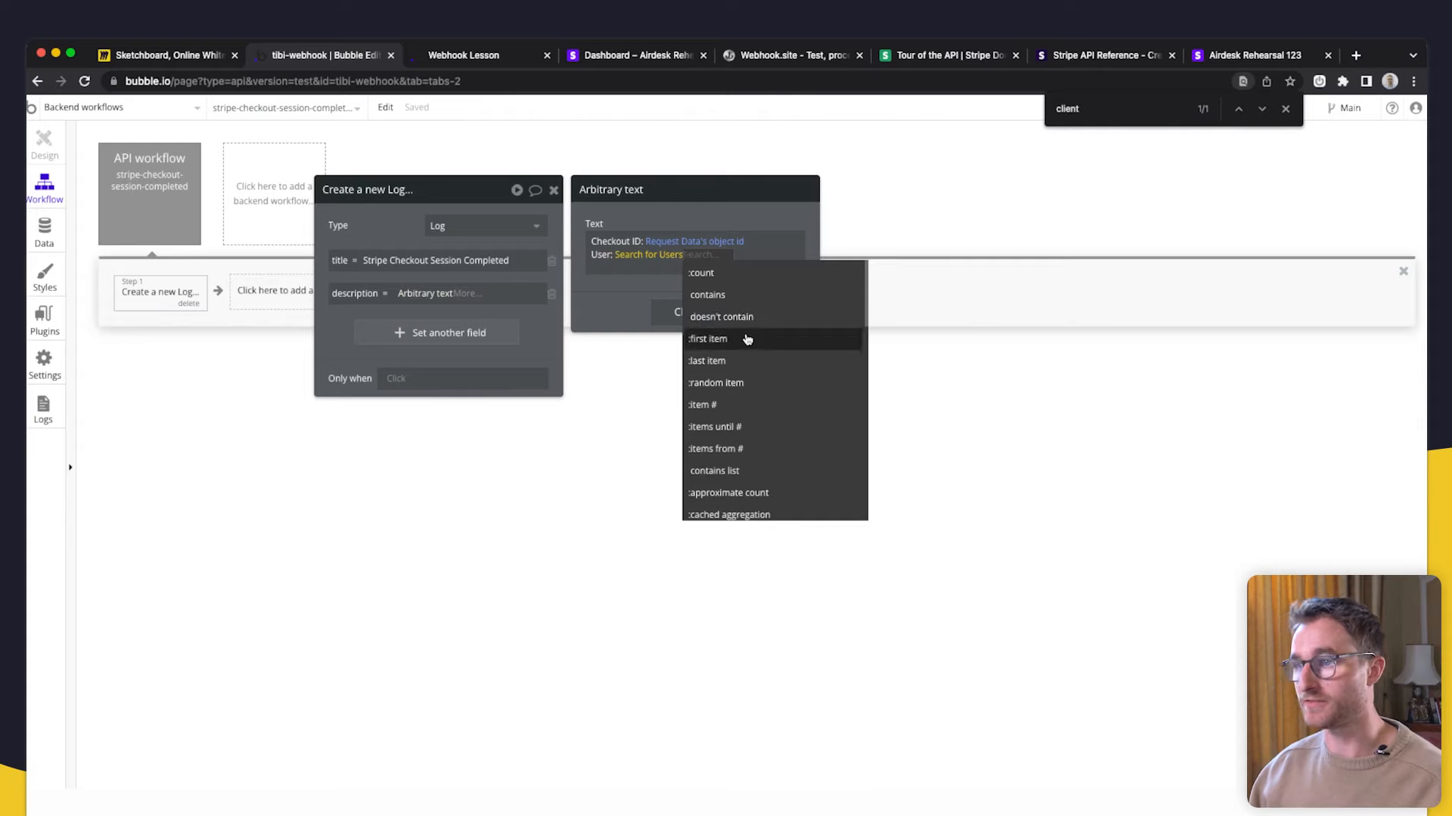
pyautogui.click(747, 338)
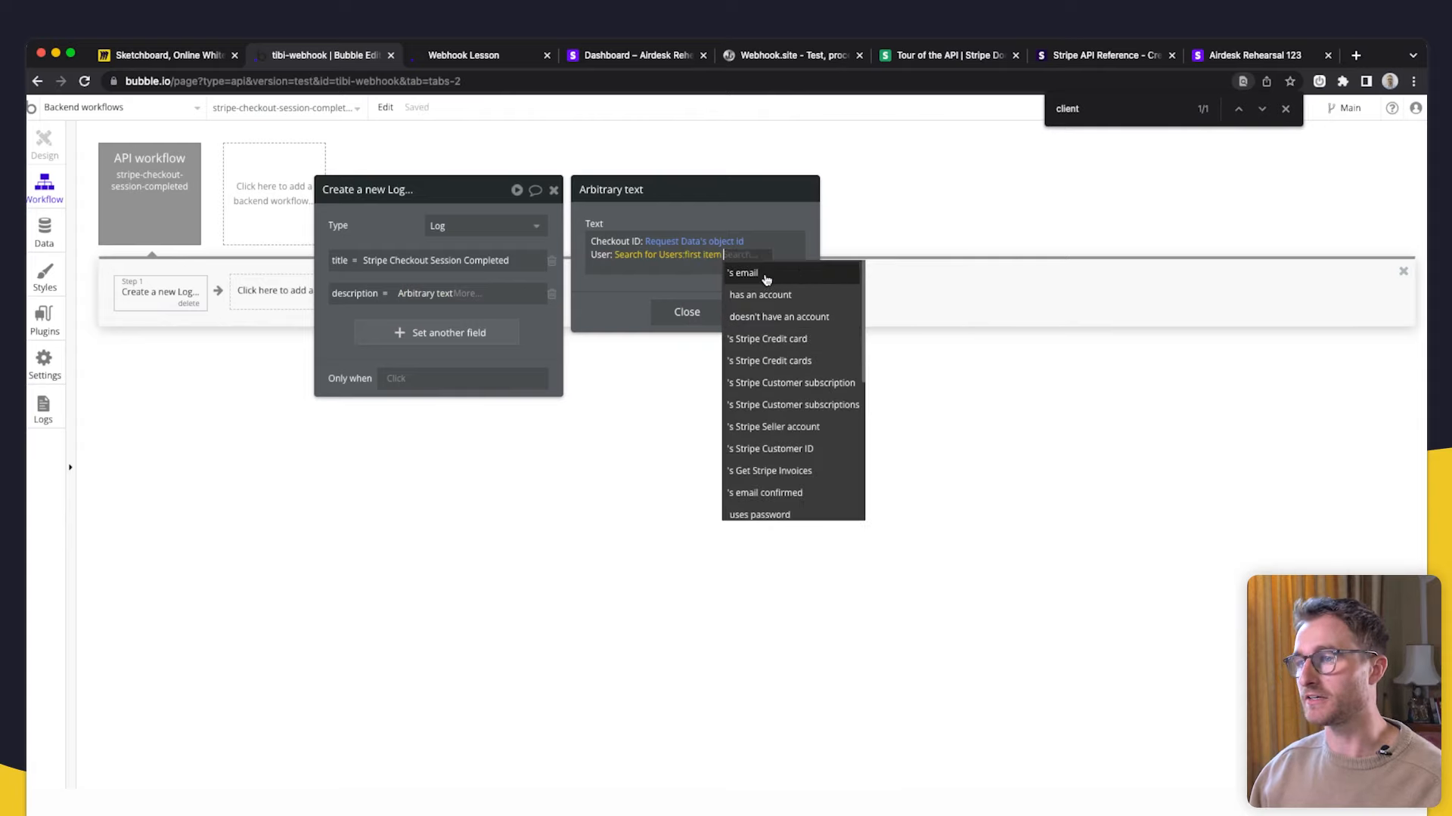
pyautogui.click(760, 273)
pyautogui.moveTo(597, 311); pyautogui.dragTo(604, 411)
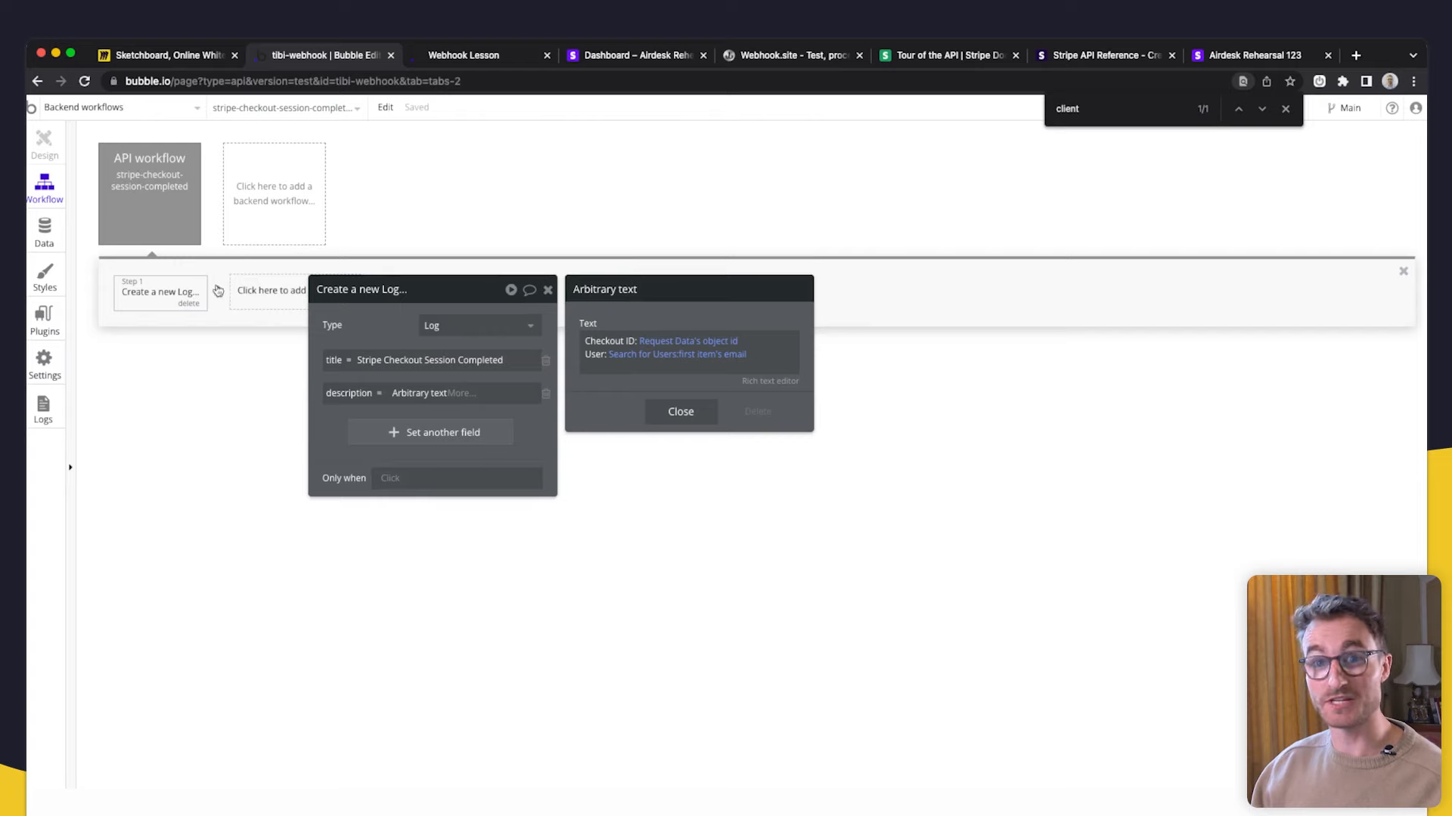
# - Check the User privacy rules and let the webhook workflow ignore privacy rules
pyautogui.click(168, 205)
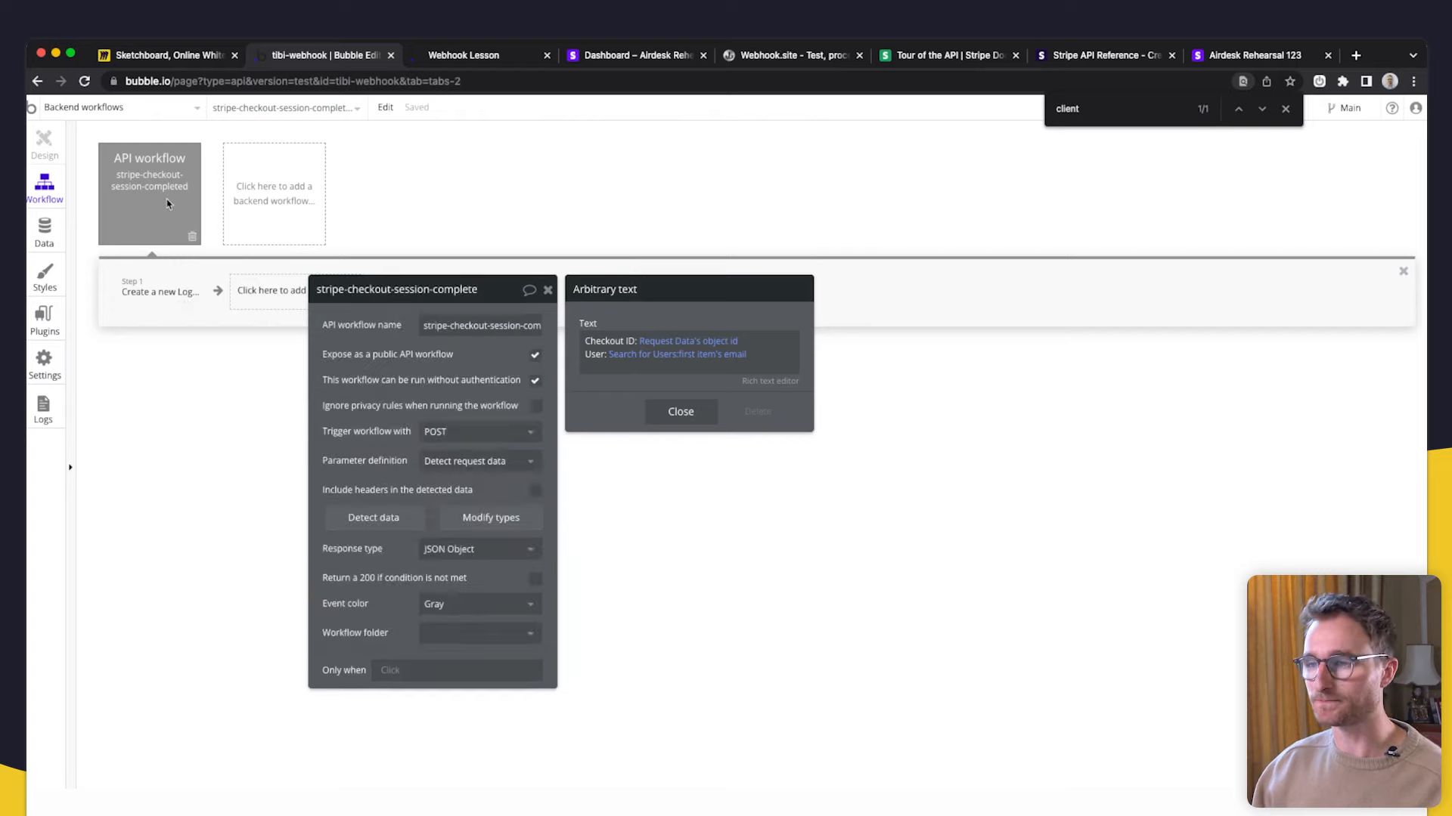
pyautogui.click(45, 231)
pyautogui.click(226, 169)
pyautogui.click(202, 344)
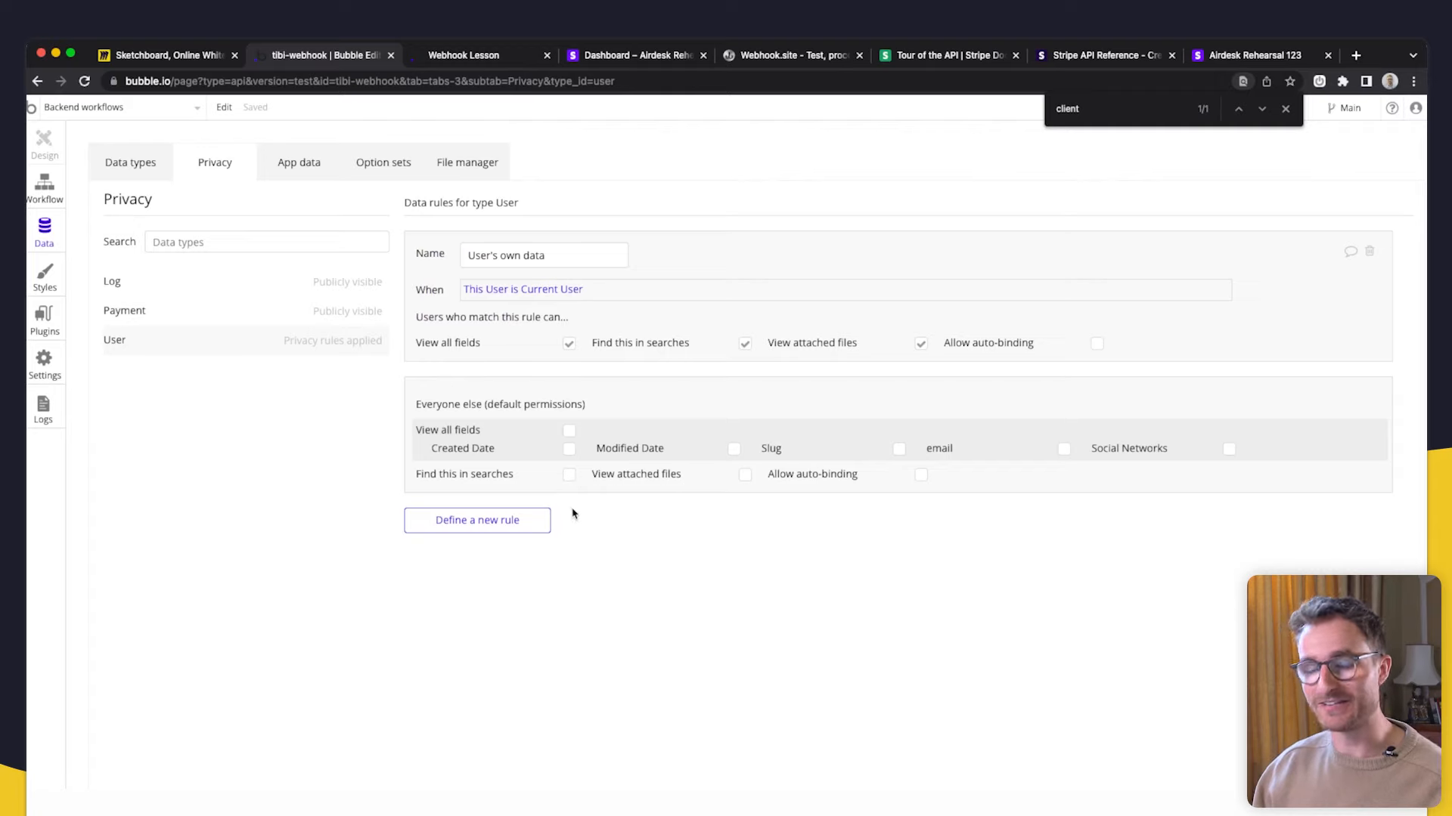
pyautogui.click(32, 186)
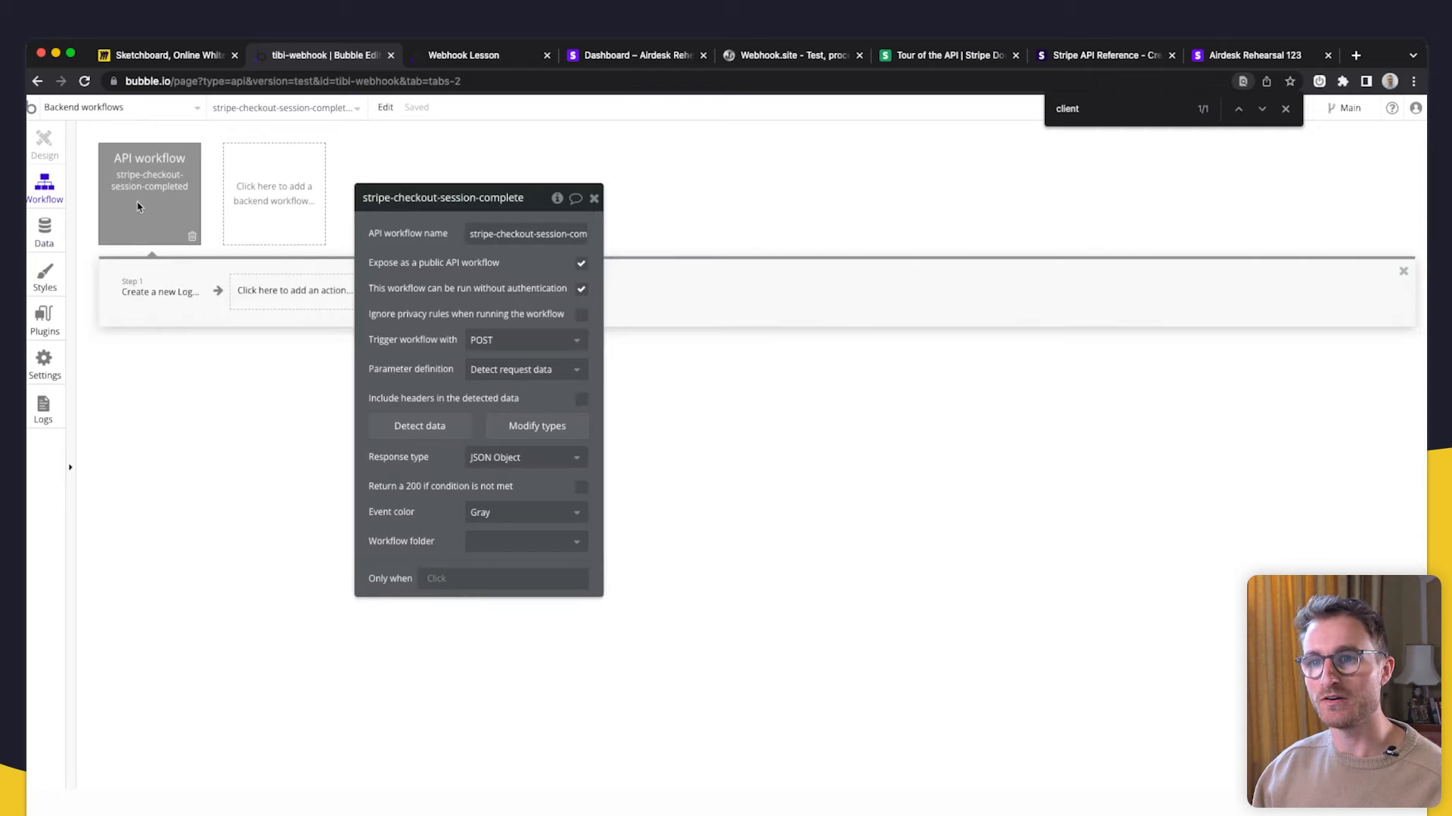
pyautogui.click(581, 313)
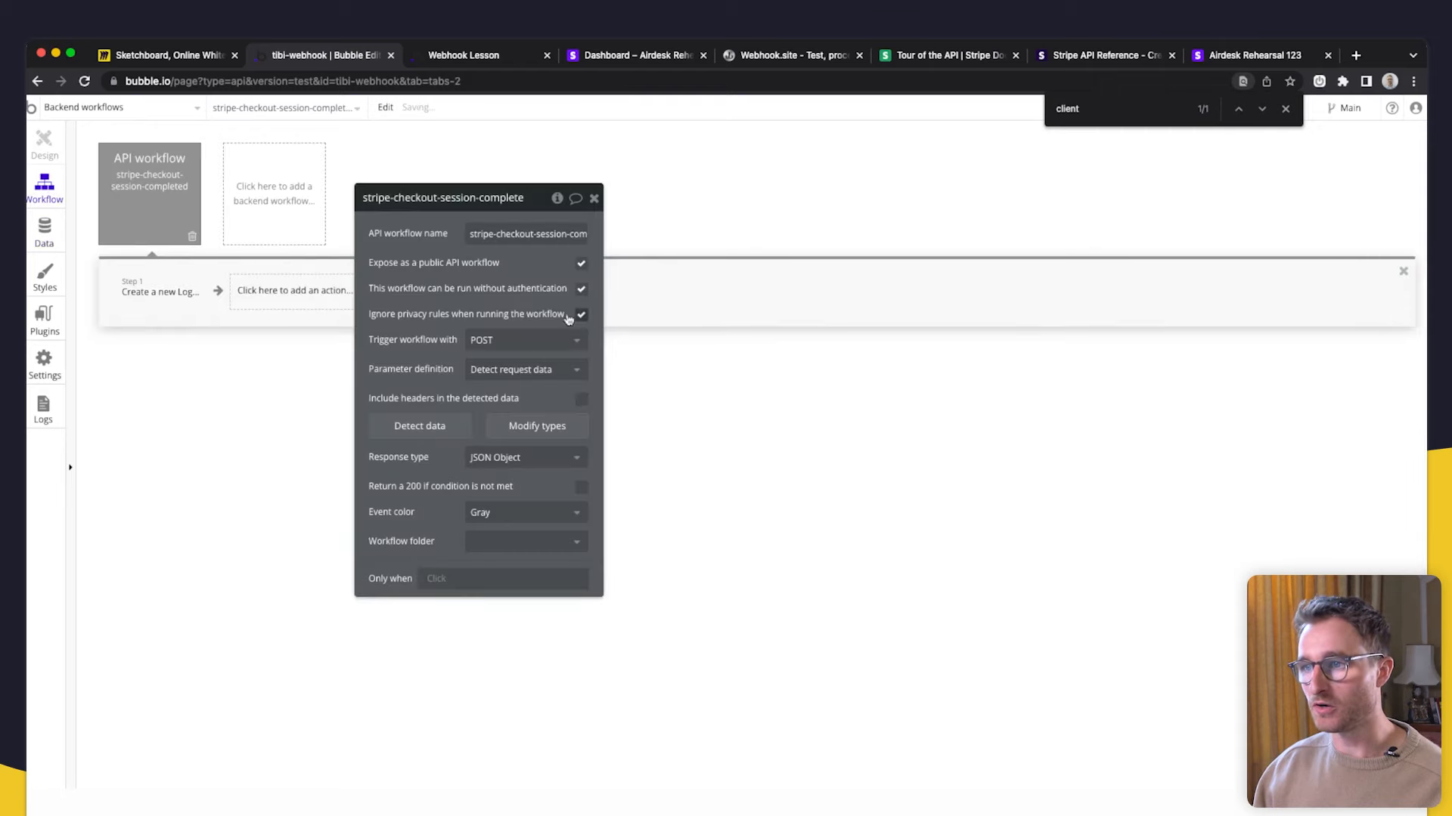
pyautogui.moveTo(494, 310); pyautogui.dragTo(587, 307)
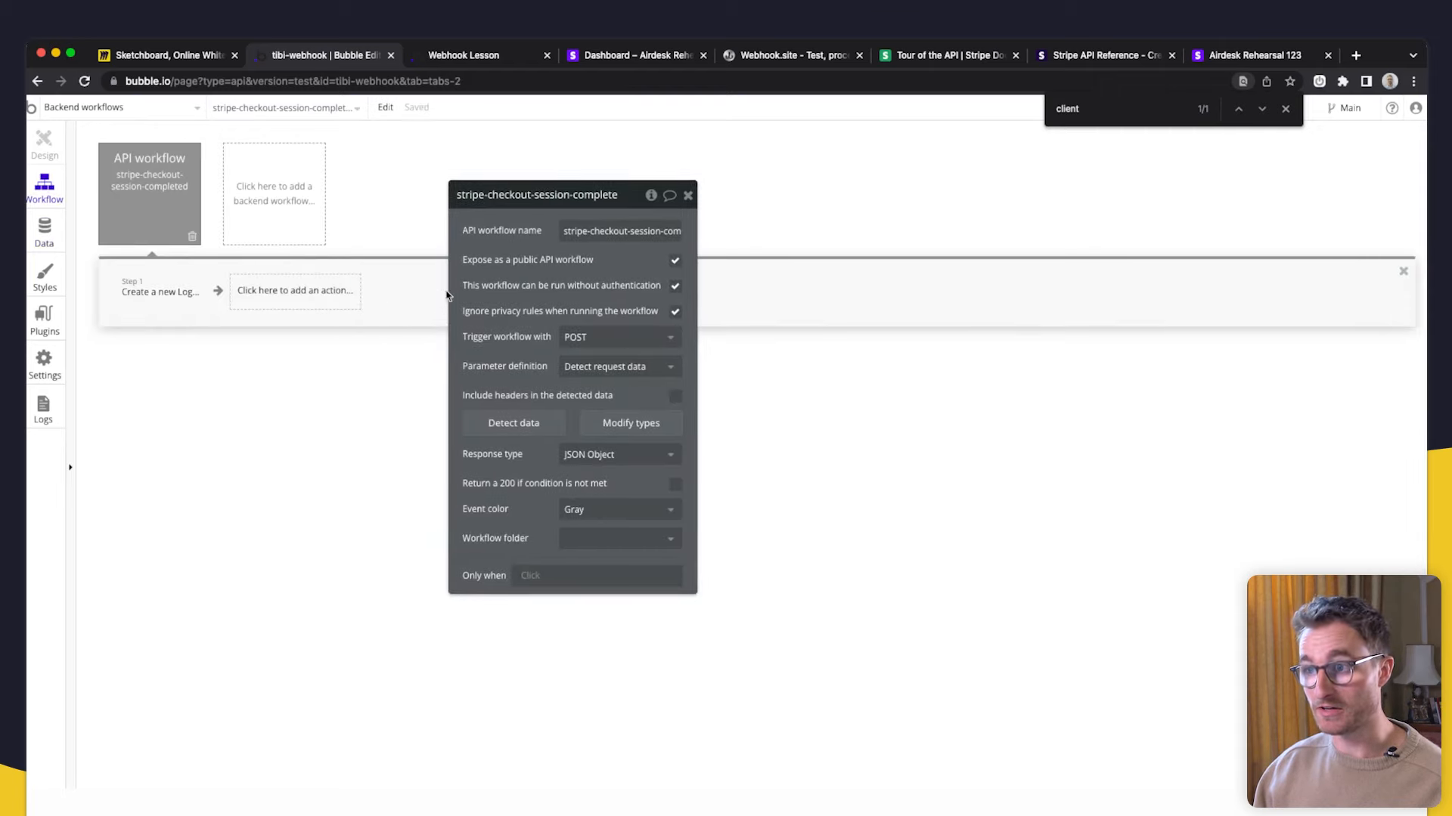
# - Review the Log step's description, then bring up the Stripe webhook page
pyautogui.click(189, 297)
pyautogui.click(544, 299)
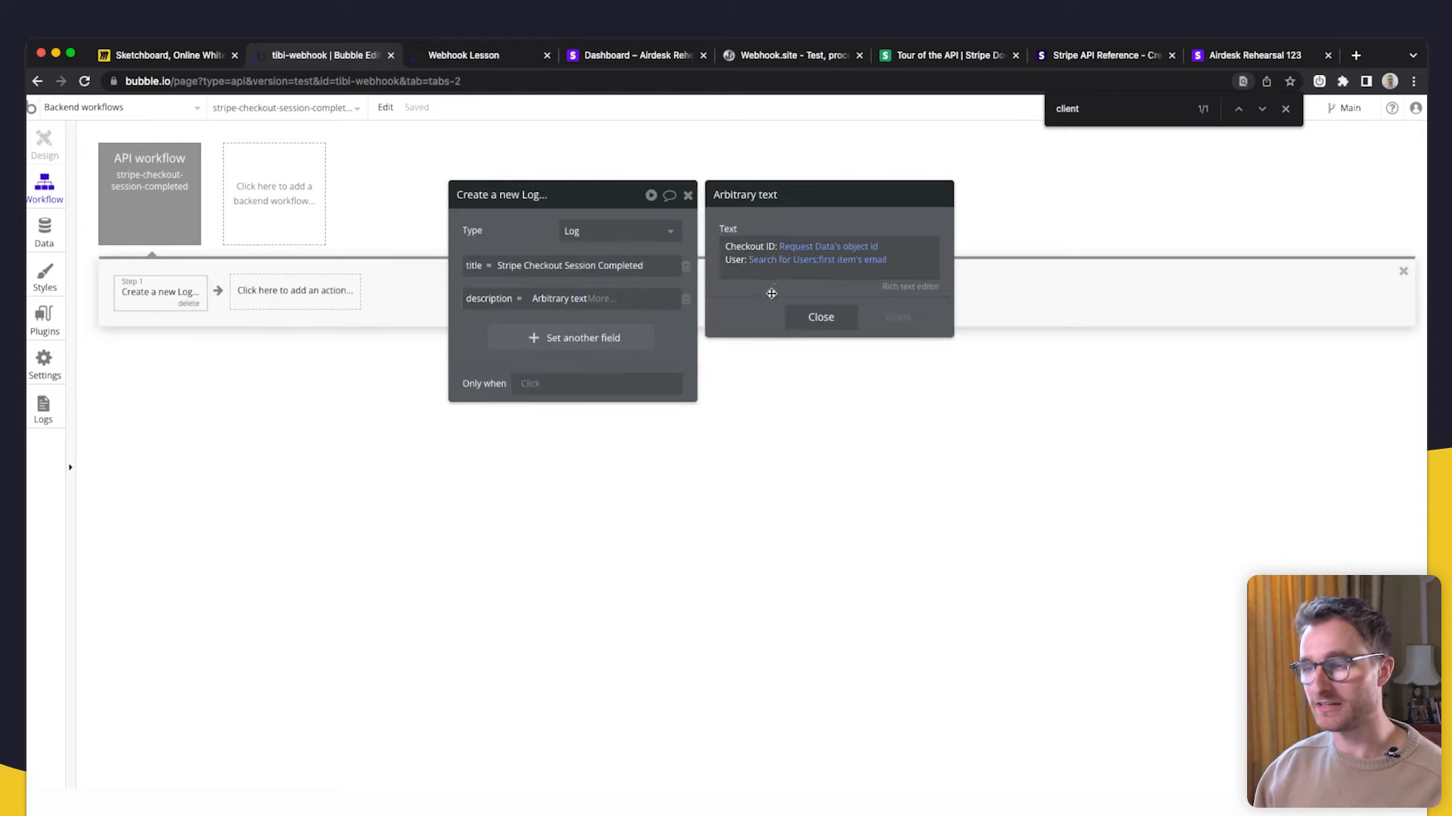
pyautogui.moveTo(772, 294); pyautogui.dragTo(723, 341)
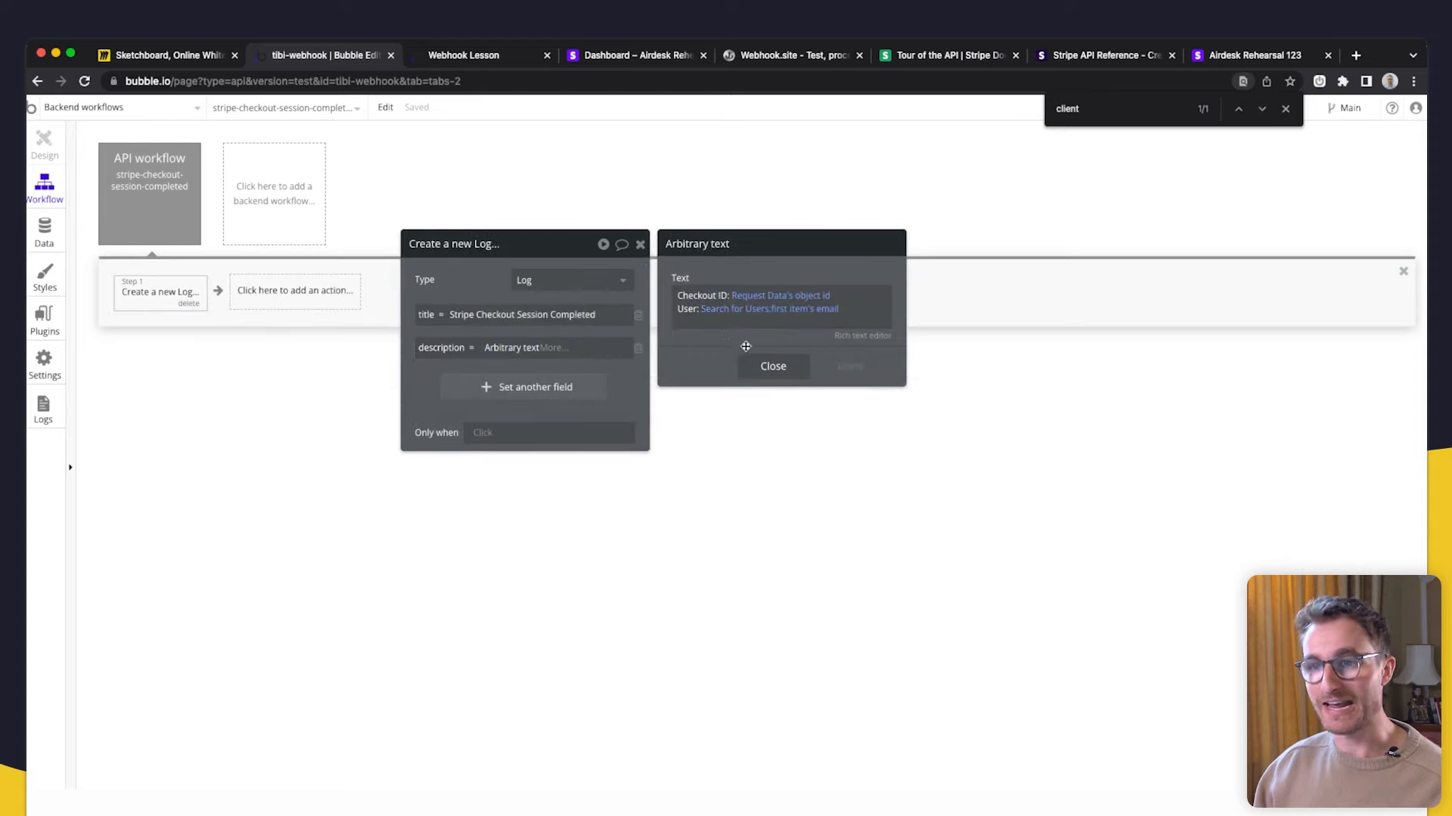
pyautogui.click(1285, 110)
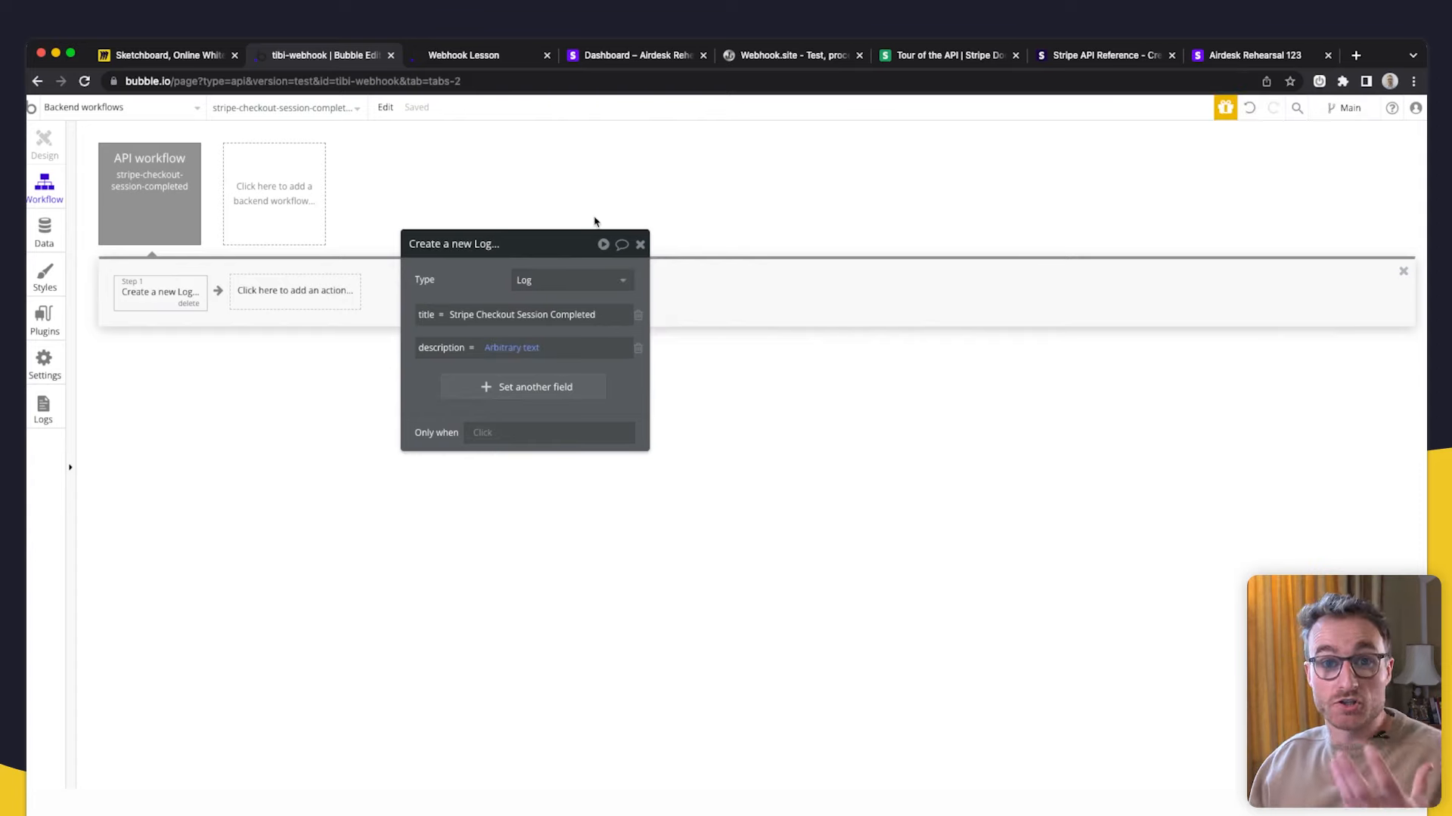
pyautogui.click(638, 56)
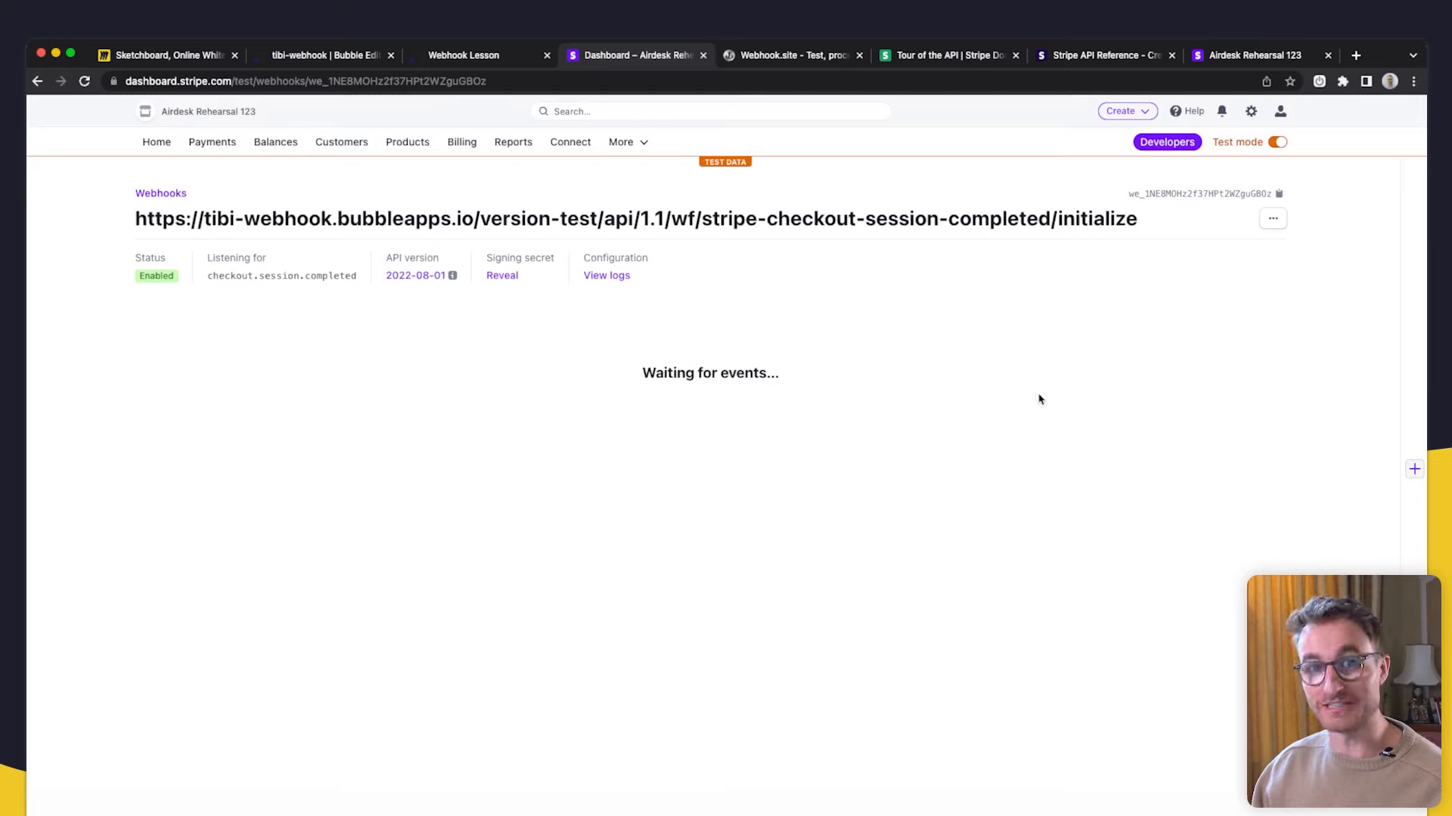
# - Load the app's home page without 'success' and start the $500.00 purchase
pyautogui.click(488, 57)
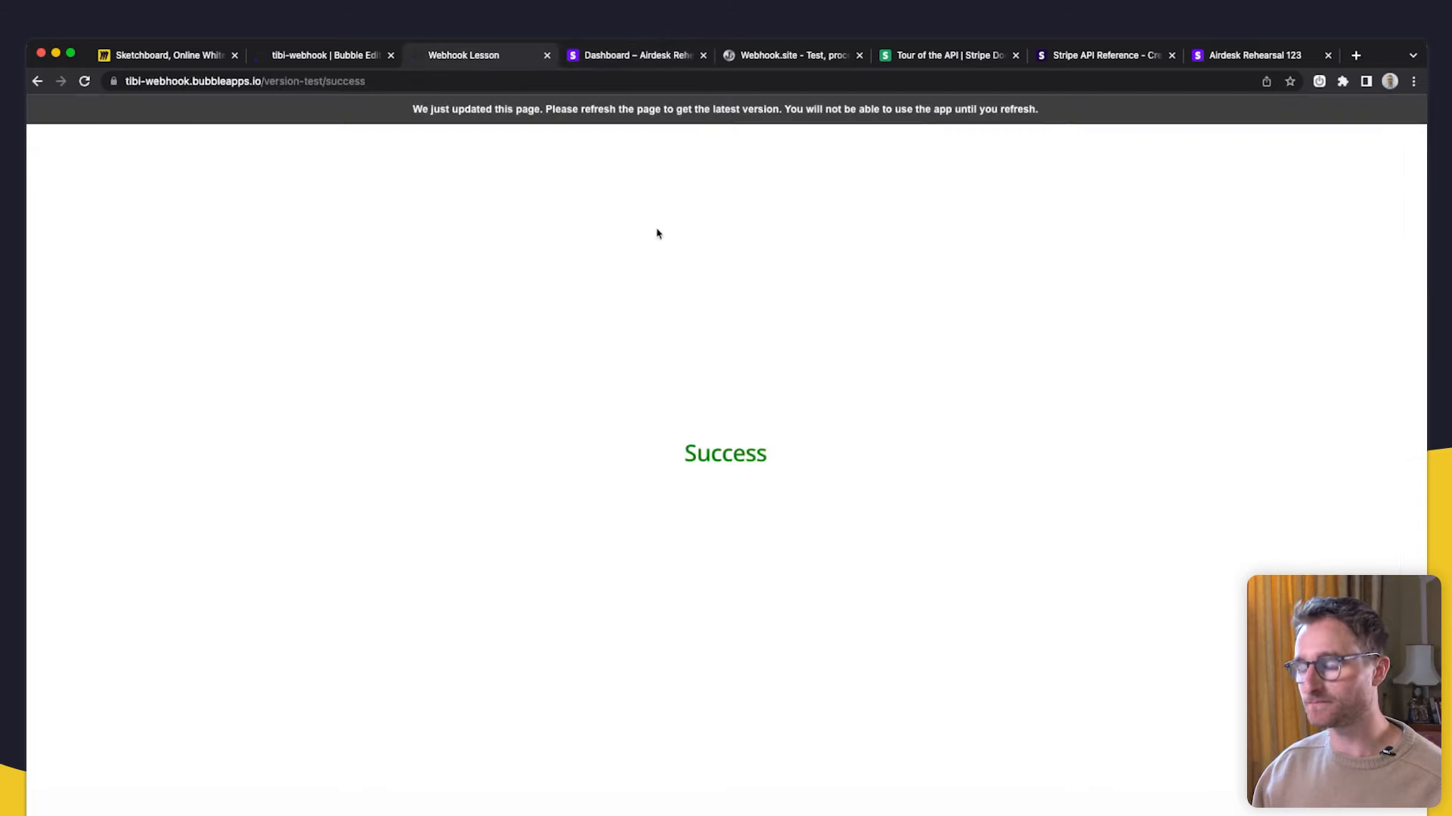
pyautogui.click(349, 82)
pyautogui.doubleClick(349, 81)
pyautogui.press('BackSpace')
pyautogui.press('Return')
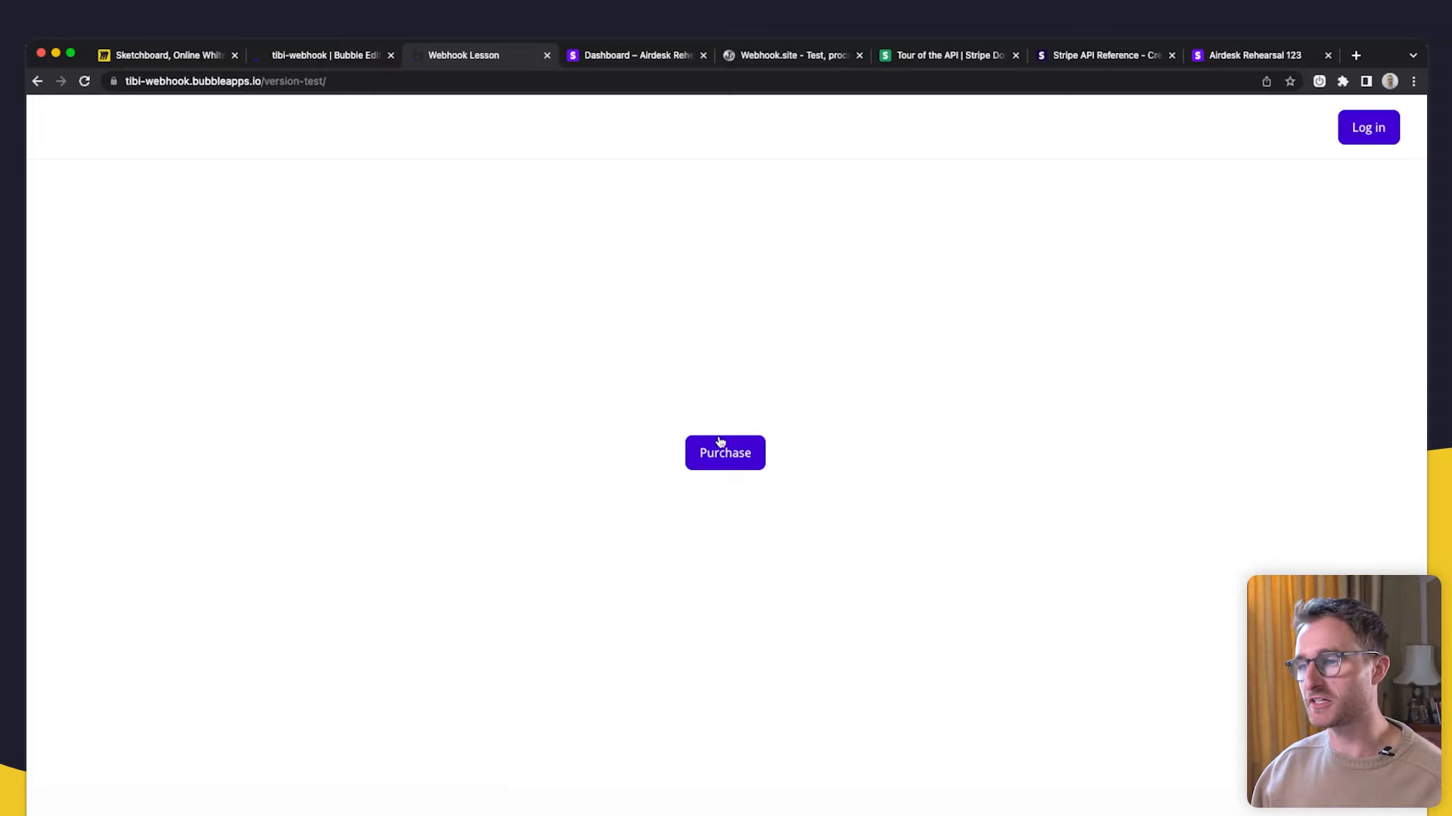
pyautogui.click(719, 443)
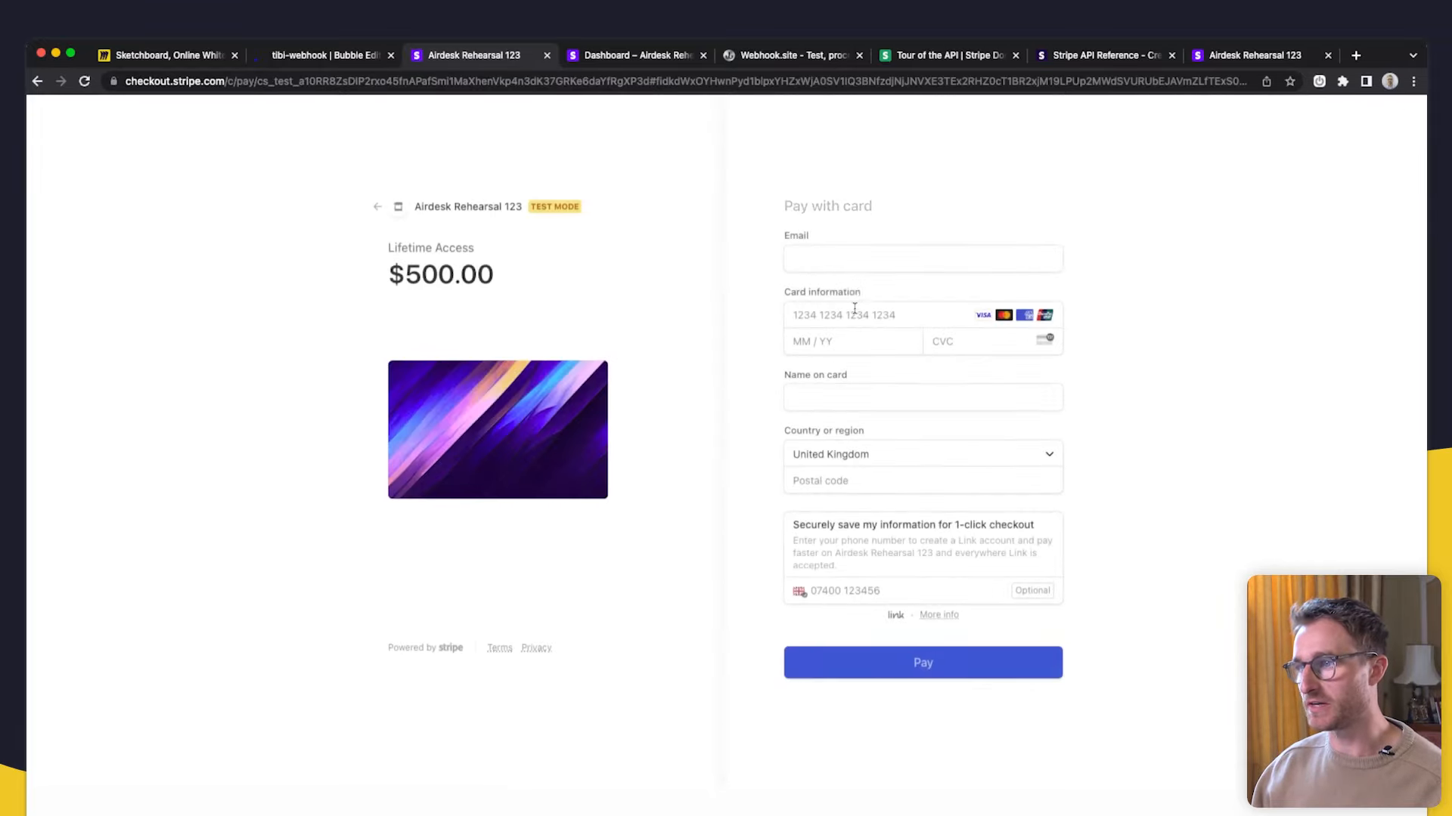
# - Fill the checkout with the customer's e-mail and the 4242 test card details
pyautogui.click(846, 287)
pyautogui.click(860, 345)
pyautogui.write('42424242424242421124222asdaasd')
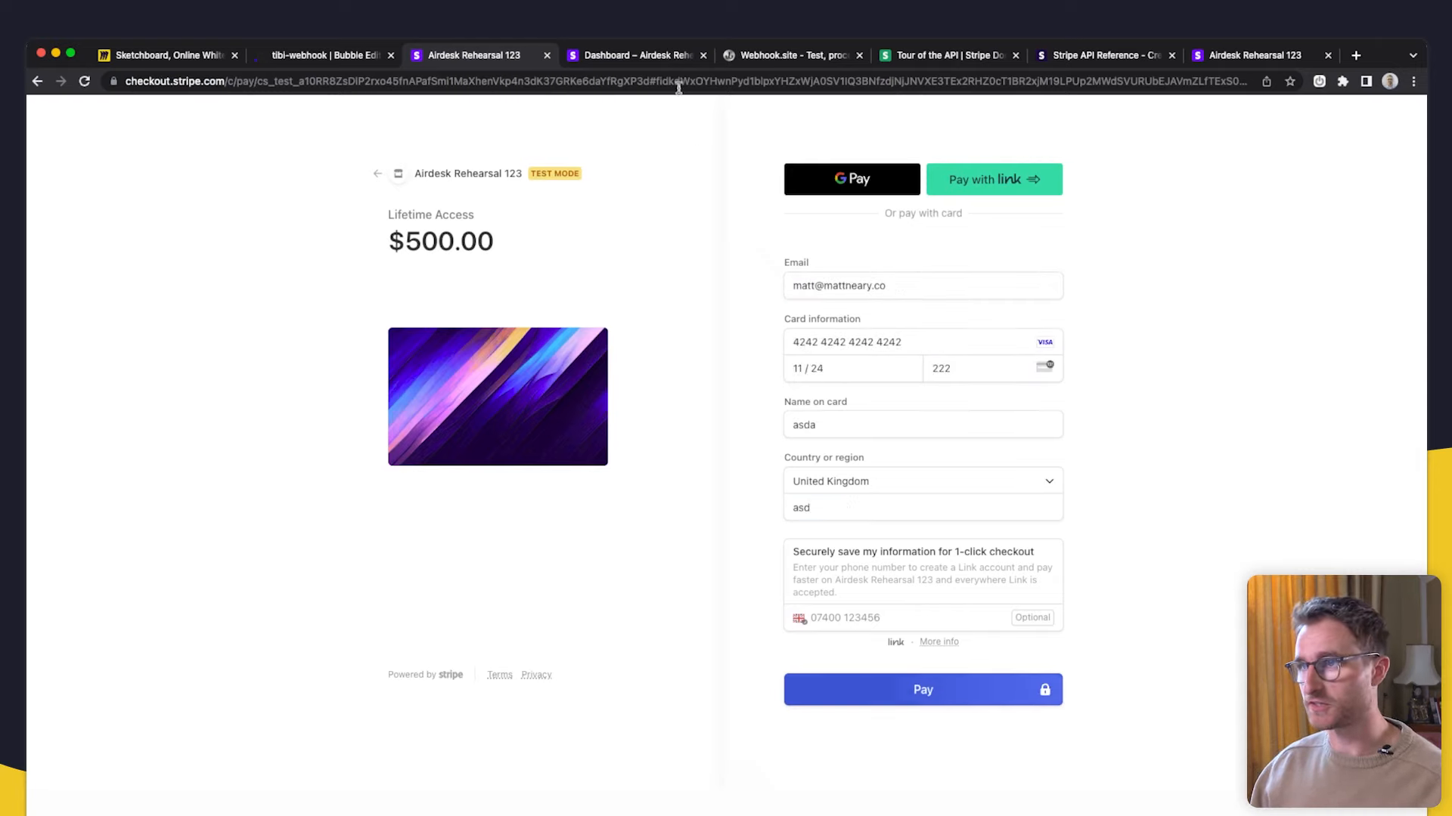
pyautogui.click(657, 59)
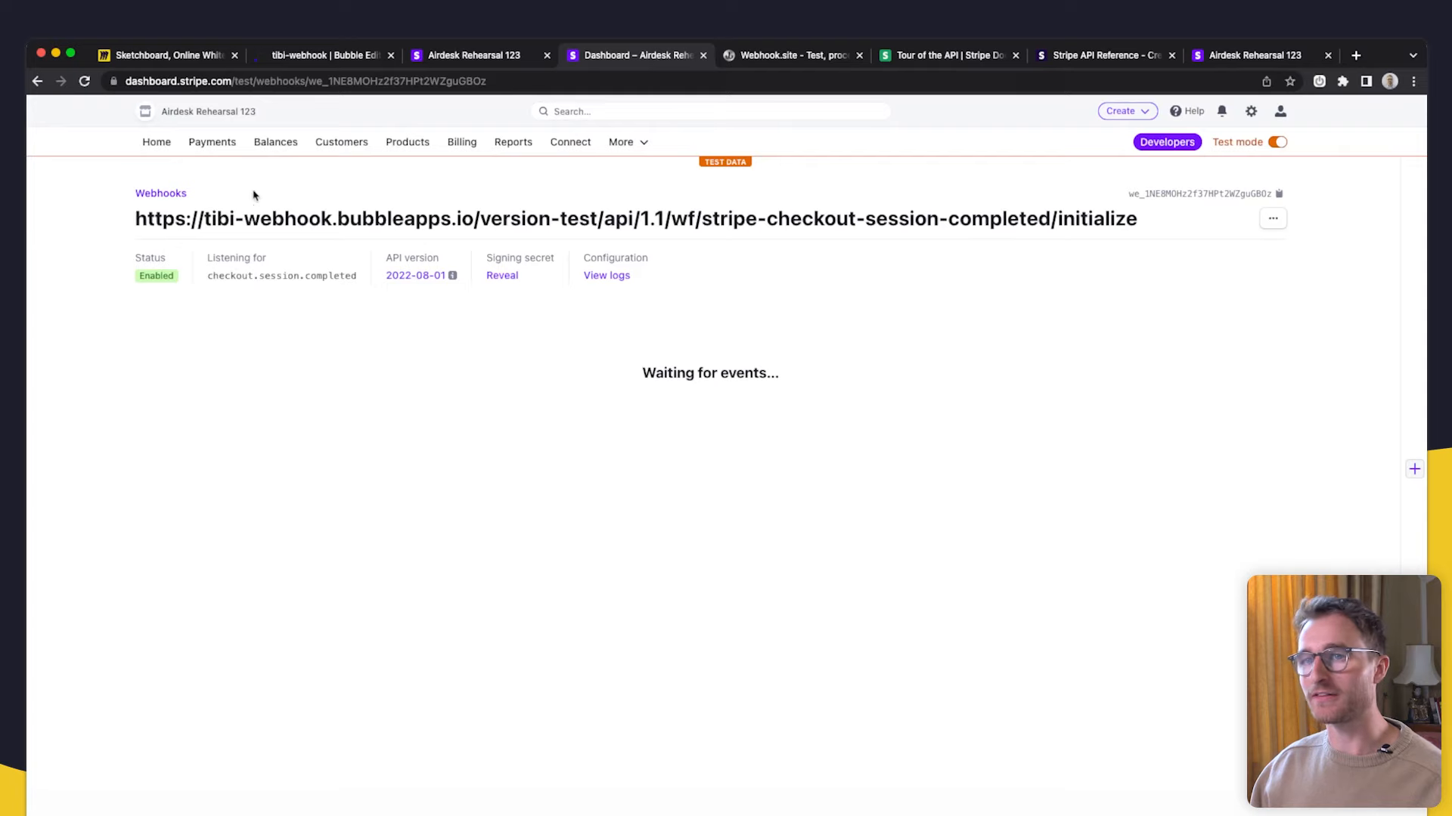
# - Examine the webhook endpoint URL ending in /initialize
pyautogui.moveTo(133, 220)
pyautogui.mouseDown()
pyautogui.moveTo(1086, 237)
pyautogui.moveTo(853, 242)
pyautogui.moveTo(114, 193)
pyautogui.moveTo(105, 220)
pyautogui.mouseUp()
pyautogui.click(1095, 218)
pyautogui.click(764, 236)
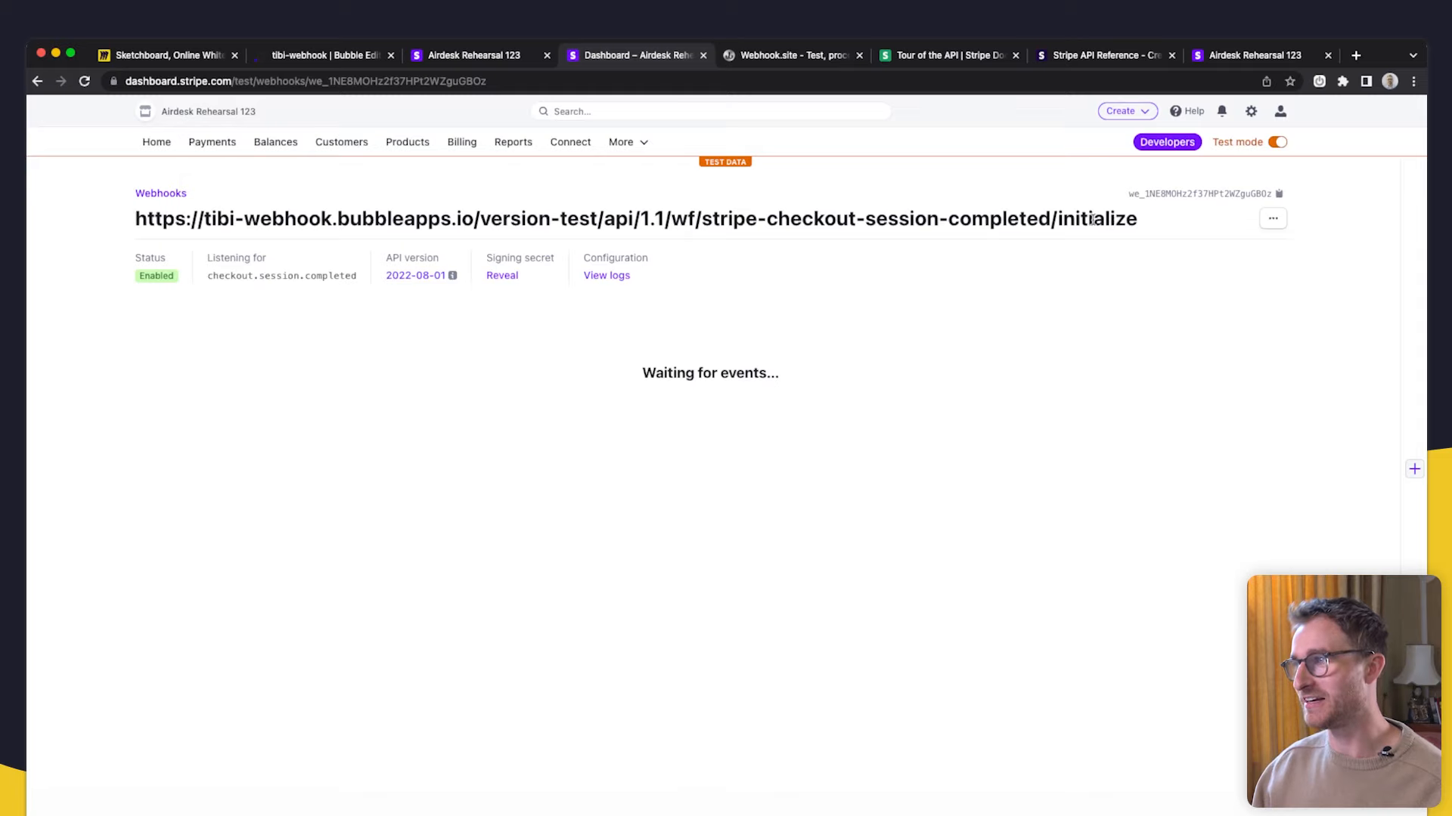
pyautogui.doubleClick(1093, 220)
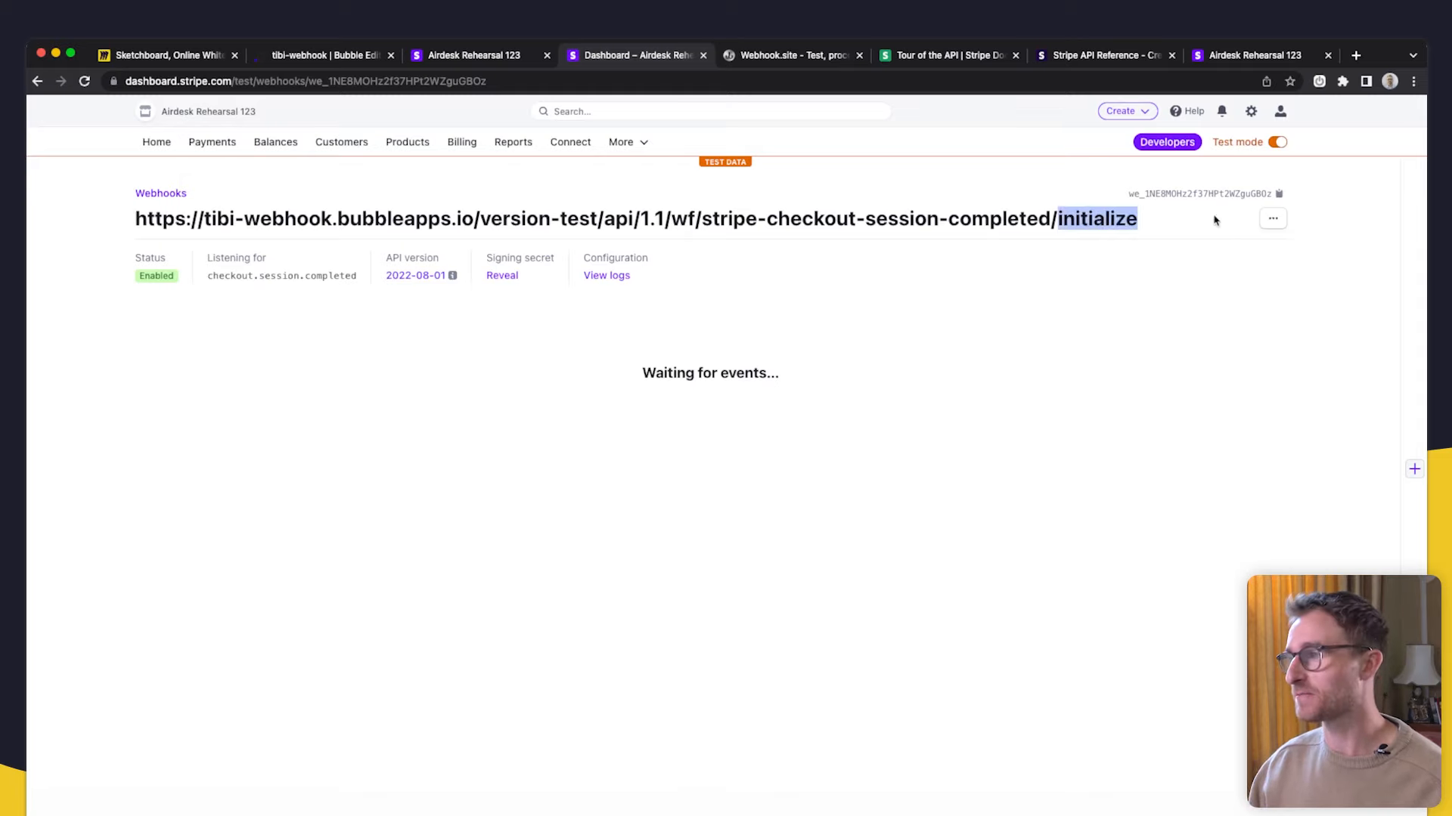
# - Remove '/initialize' from the endpoint URL and save the updated endpoint
pyautogui.click(1274, 222)
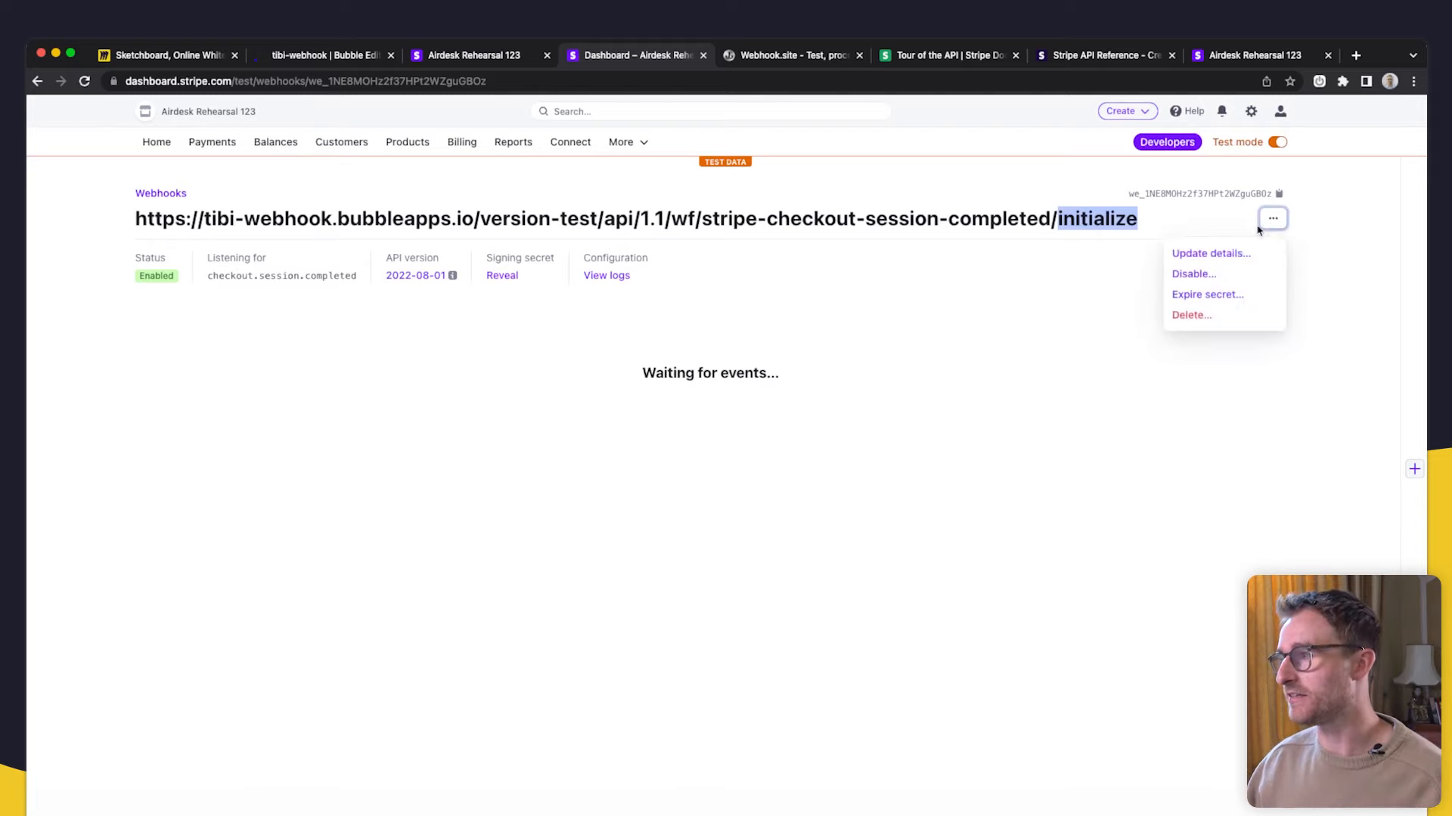
pyautogui.click(1229, 254)
pyautogui.press('super+Right')
pyautogui.press('BackSpace')
pyautogui.press('BackSpace')
pyautogui.press('BackSpace')
pyautogui.press('BackSpace')
pyautogui.press('BackSpace')
pyautogui.press('BackSpace')
pyautogui.press('BackSpace')
pyautogui.press('BackSpace')
pyautogui.press('BackSpace')
pyautogui.press('BackSpace')
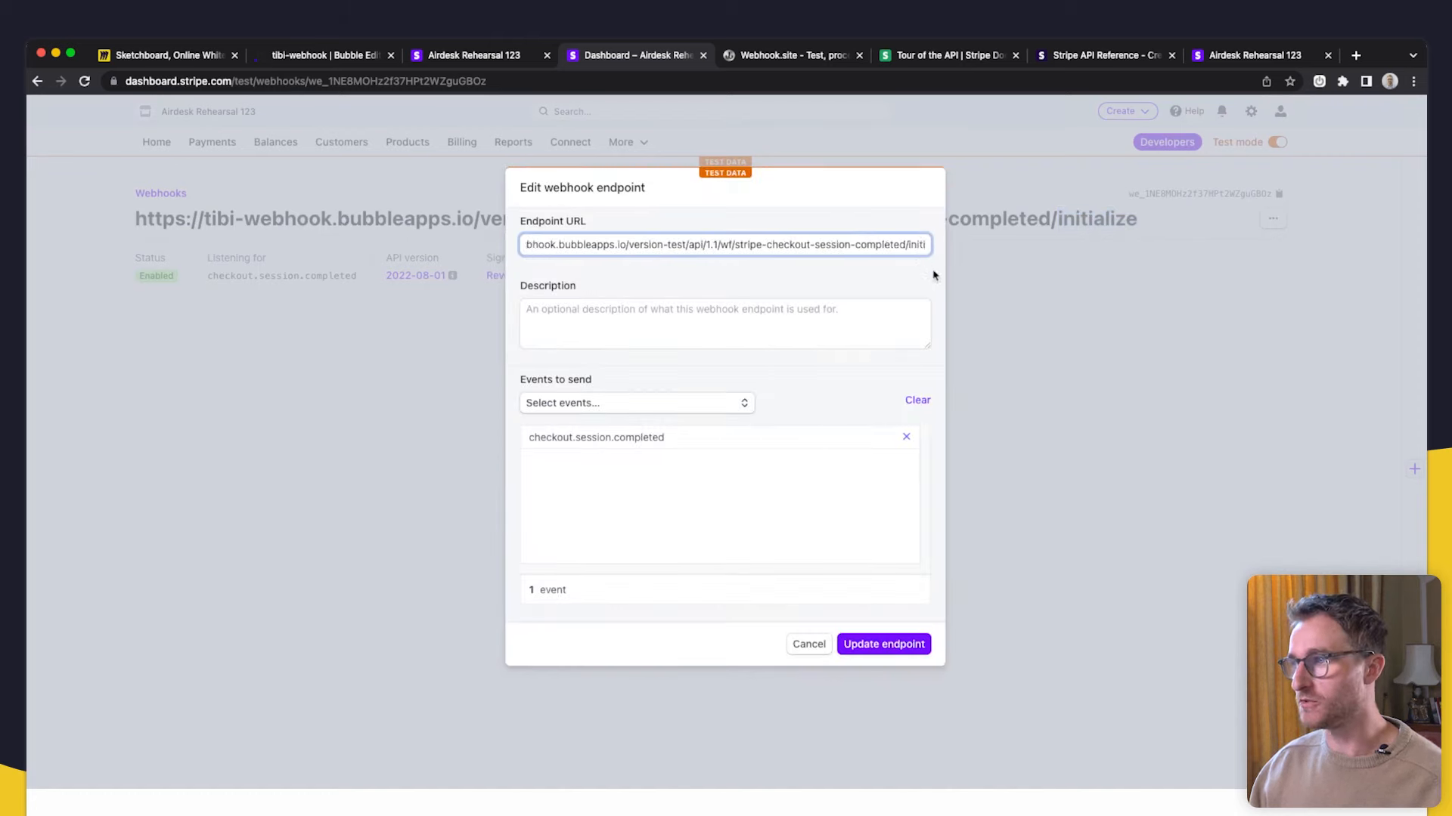
pyautogui.press('BackSpace')
pyautogui.click(890, 652)
pyautogui.moveTo(1048, 219); pyautogui.dragTo(132, 221)
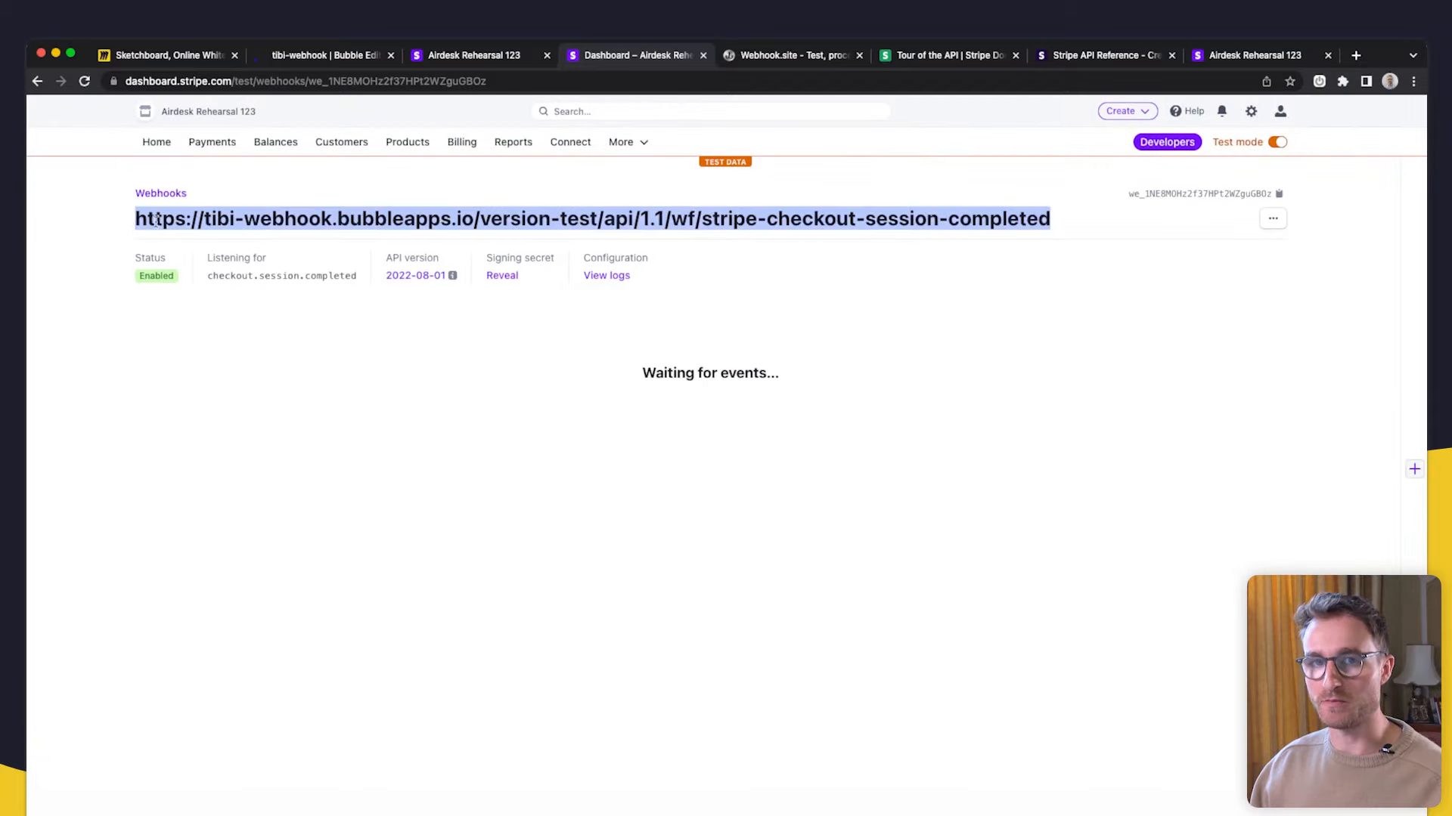
pyautogui.click(340, 59)
pyautogui.click(148, 174)
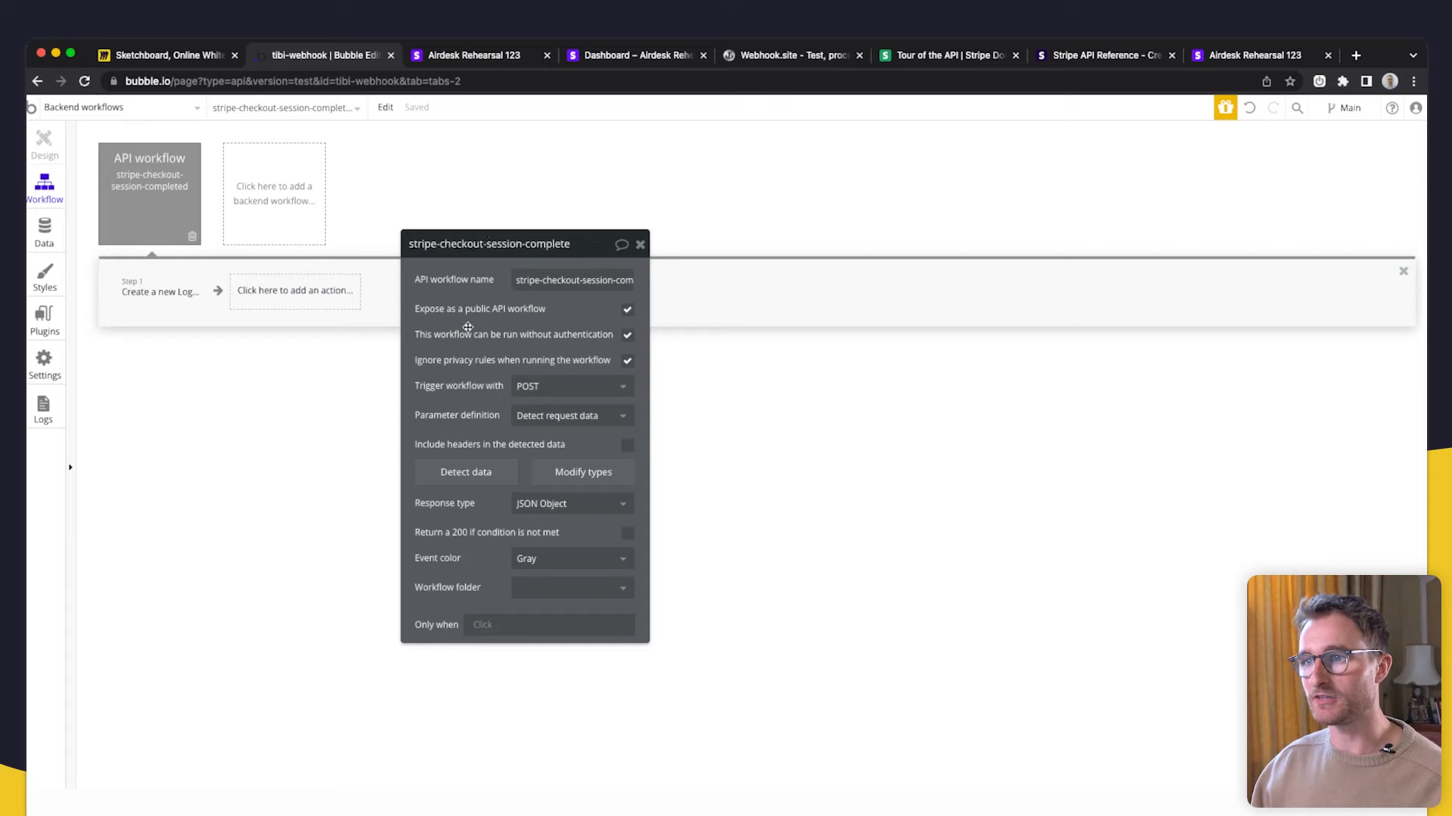
# - Review the settings of the workflow's log-creation step
pyautogui.moveTo(468, 328); pyautogui.dragTo(346, 271)
pyautogui.moveTo(437, 253); pyautogui.dragTo(571, 253)
pyautogui.click(189, 293)
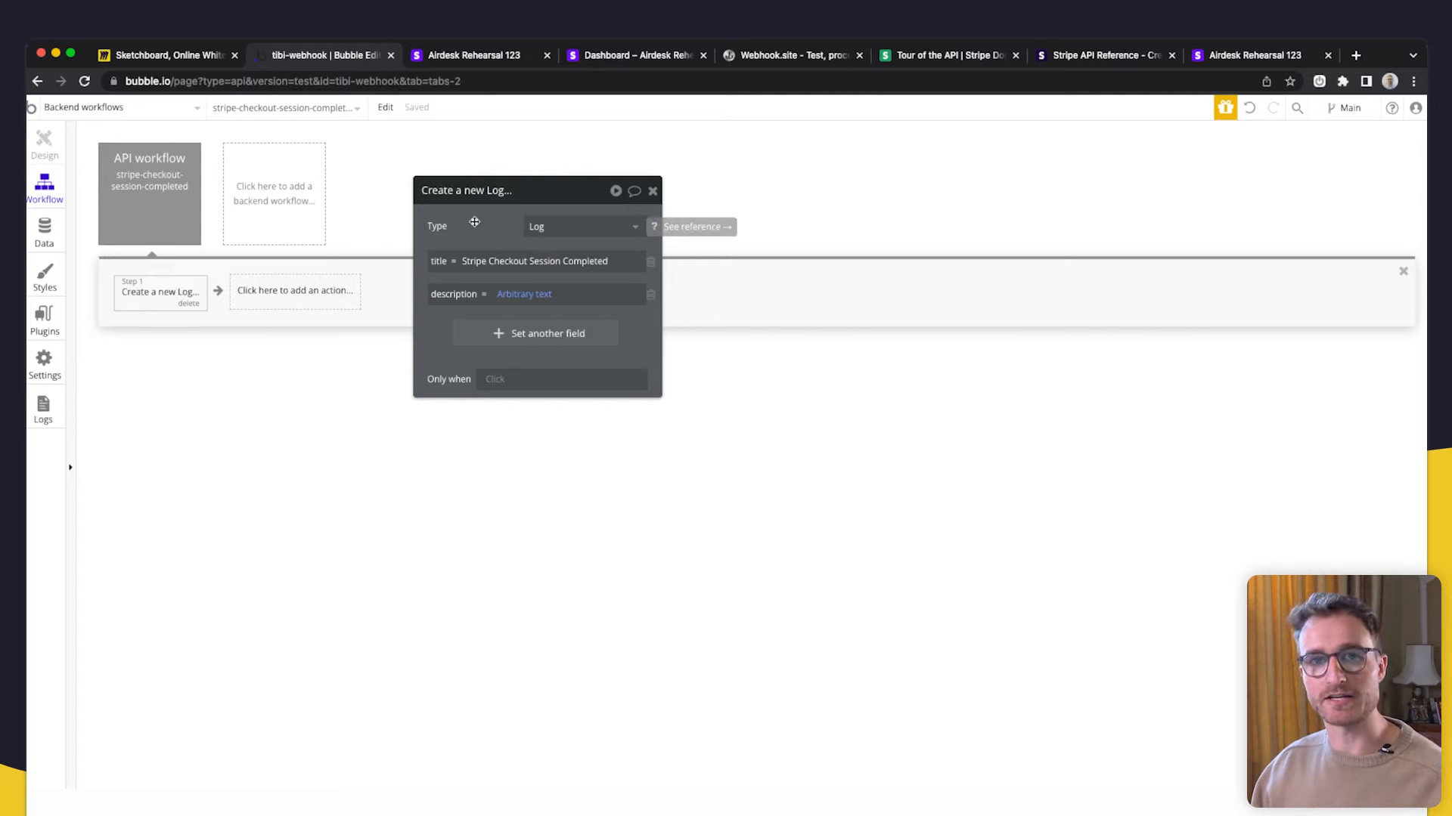
# - Confirm App data's All Logs holds 0 entries, then return to the $500.00 Stripe checkout page
pyautogui.click(44, 230)
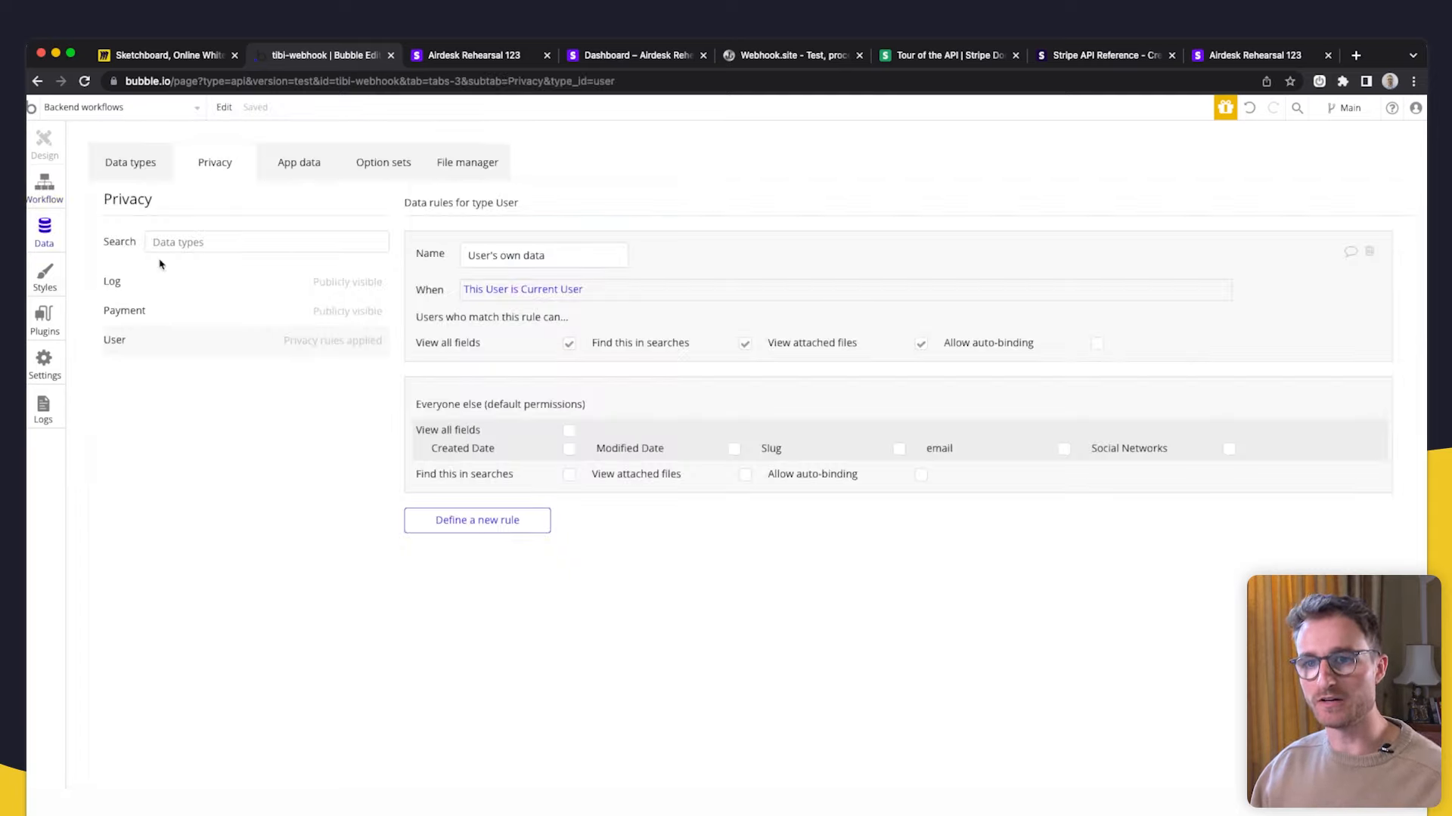
pyautogui.click(321, 163)
pyautogui.click(174, 341)
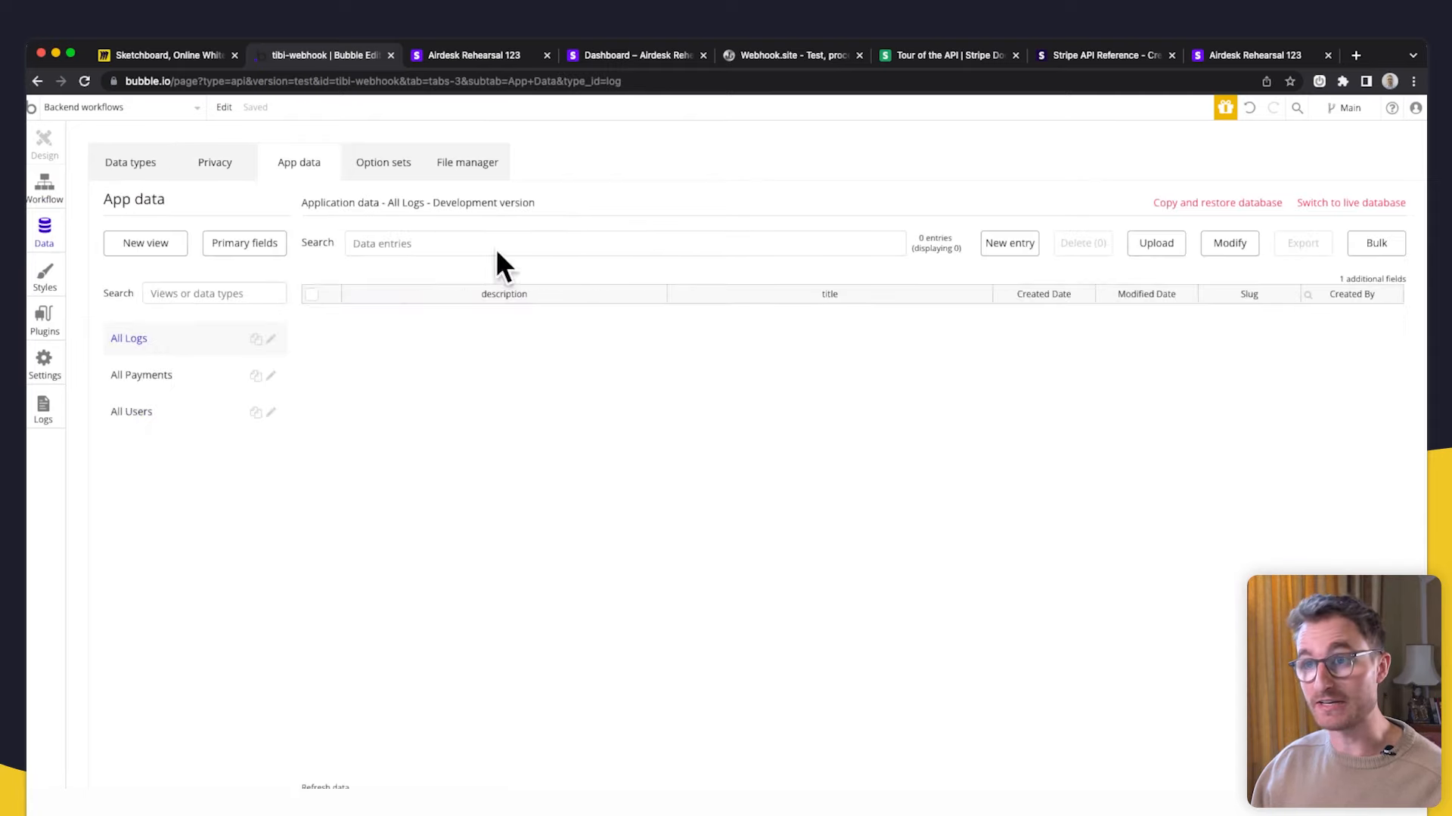
pyautogui.click(499, 59)
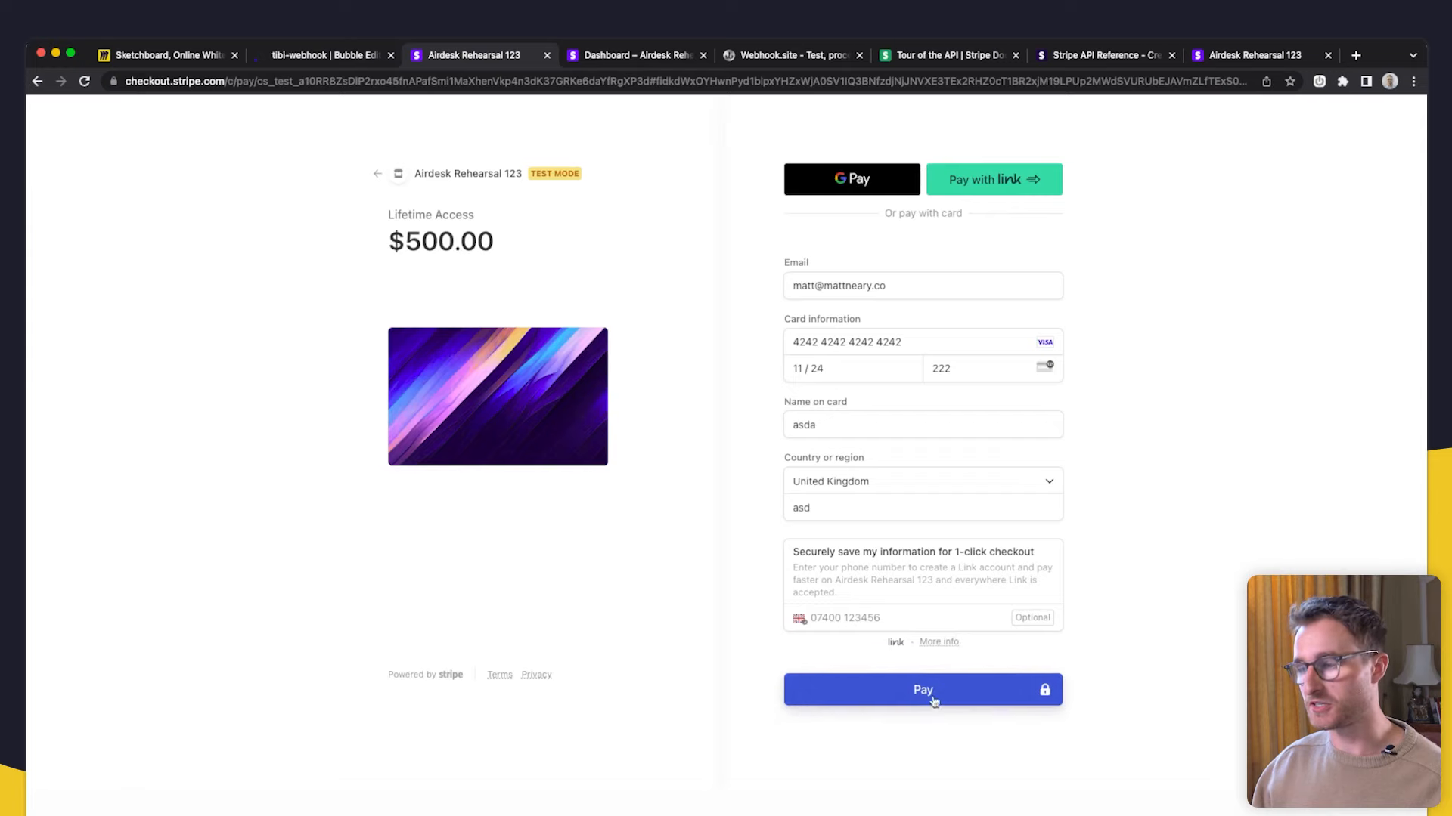
# - Pay the $500.00 test checkout and refresh the webhook's request logs
pyautogui.click(955, 688)
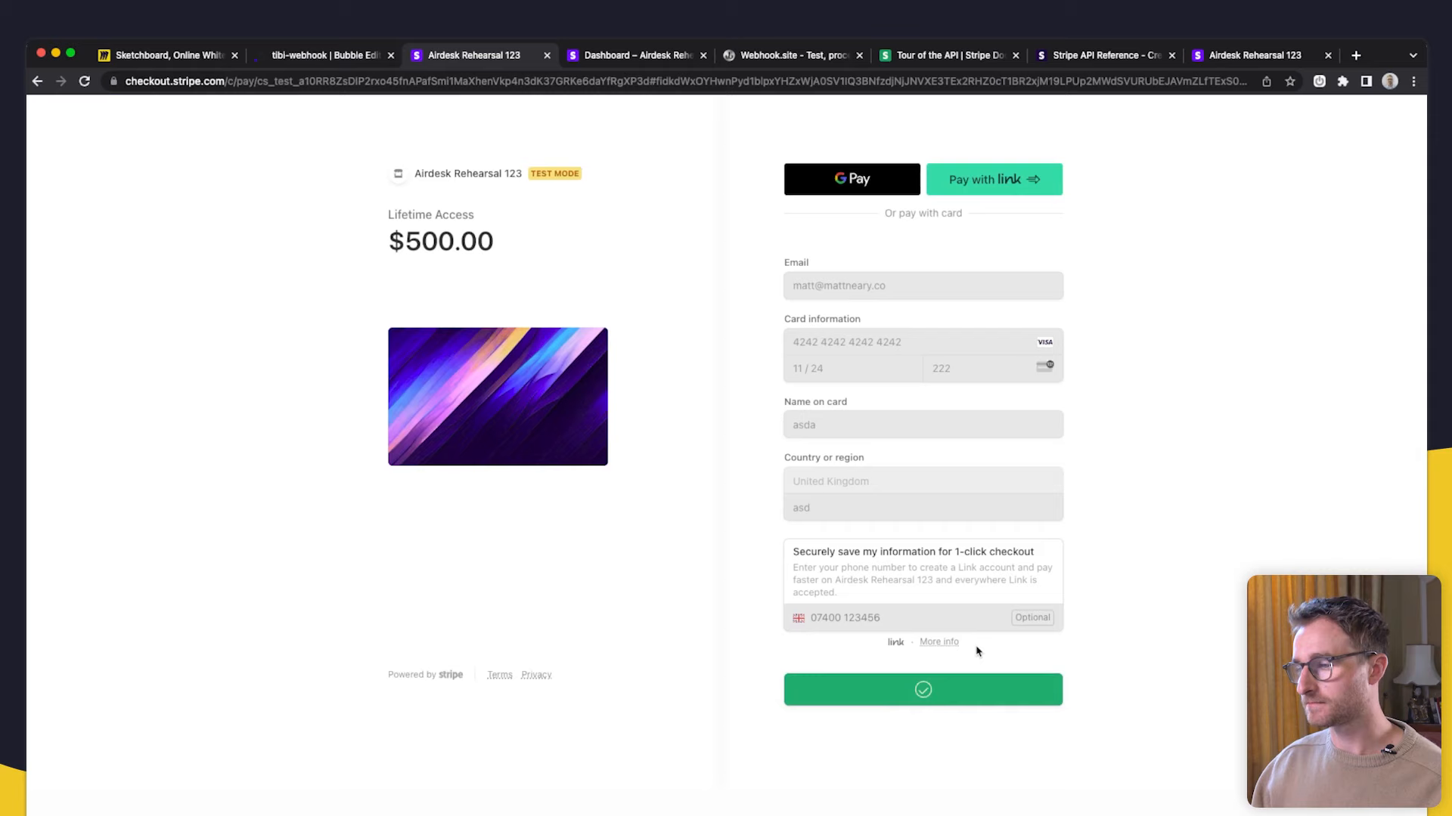
pyautogui.click(655, 61)
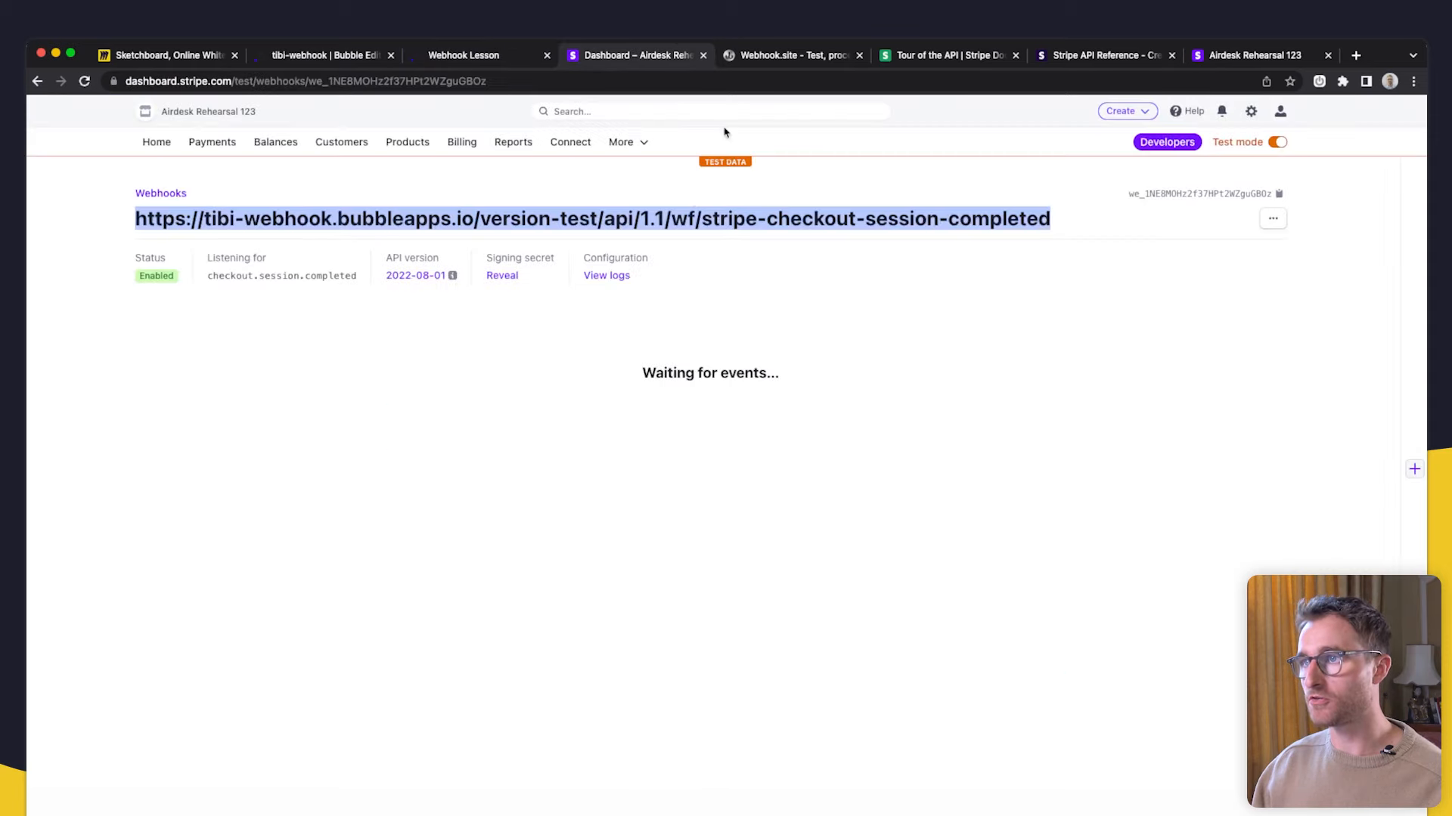
pyautogui.click(608, 277)
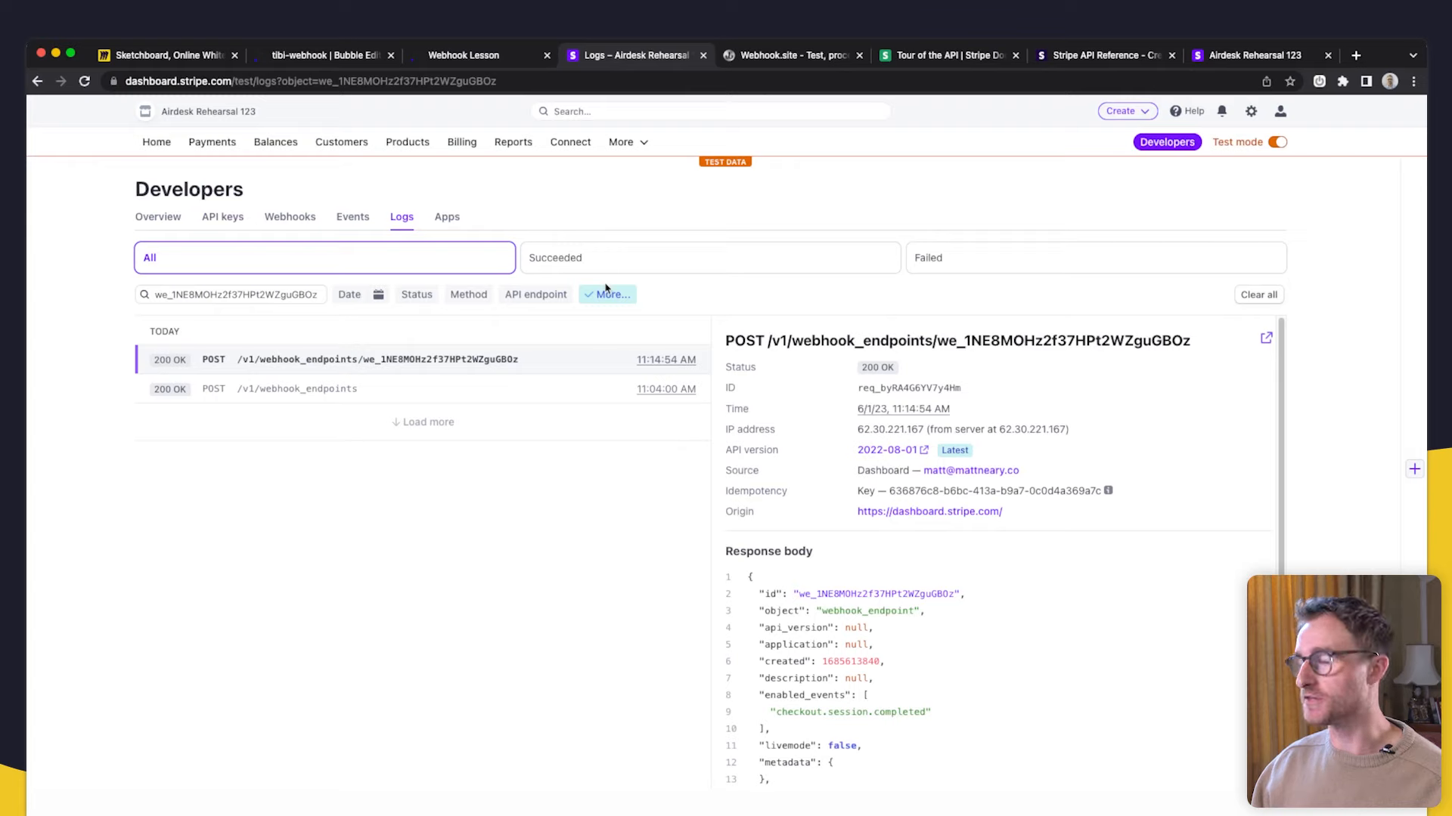
pyautogui.click(84, 81)
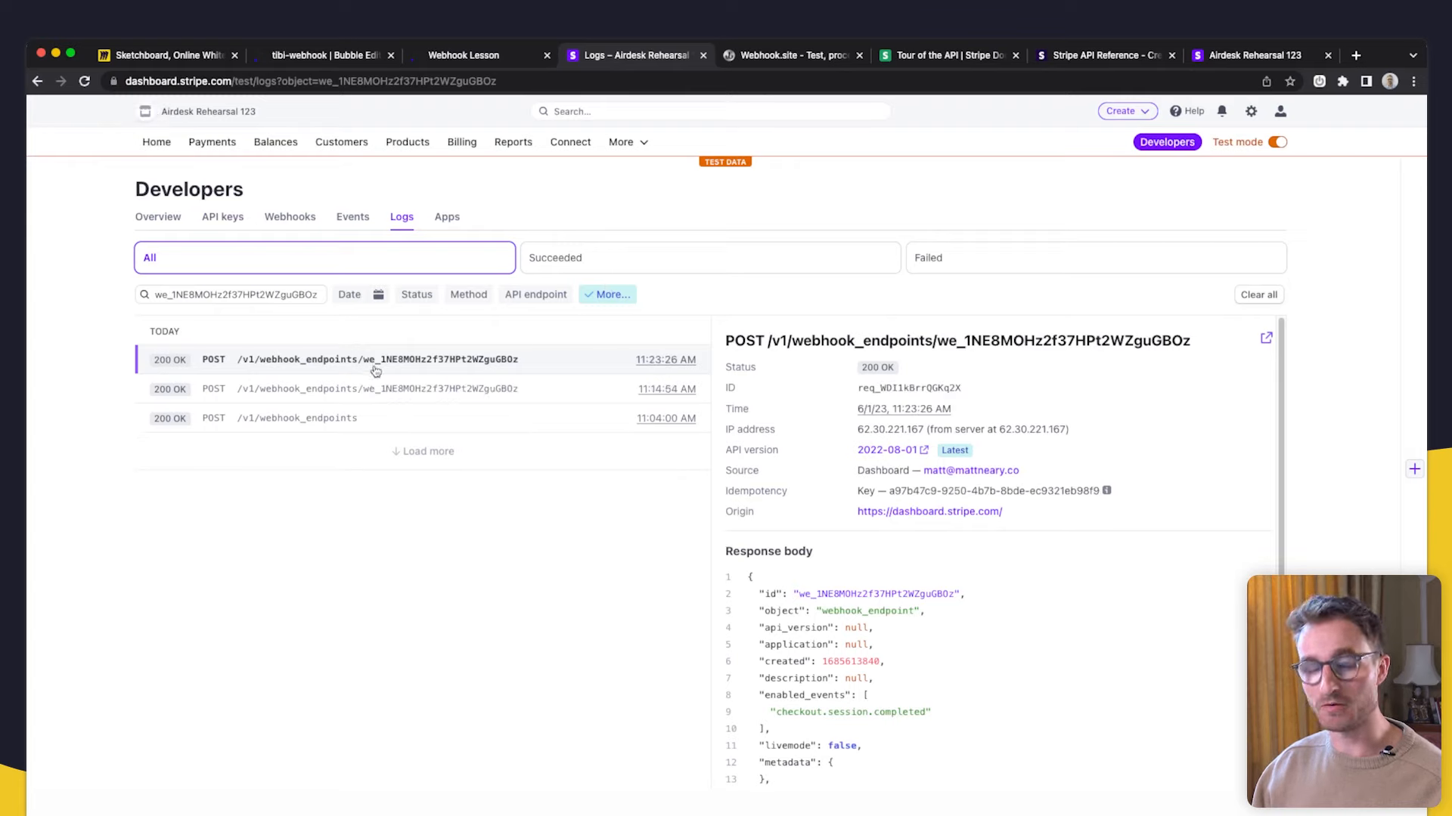
# - Inspect the top webhook request, then list events showing the new Checkout Session completed
pyautogui.moveTo(674, 365)
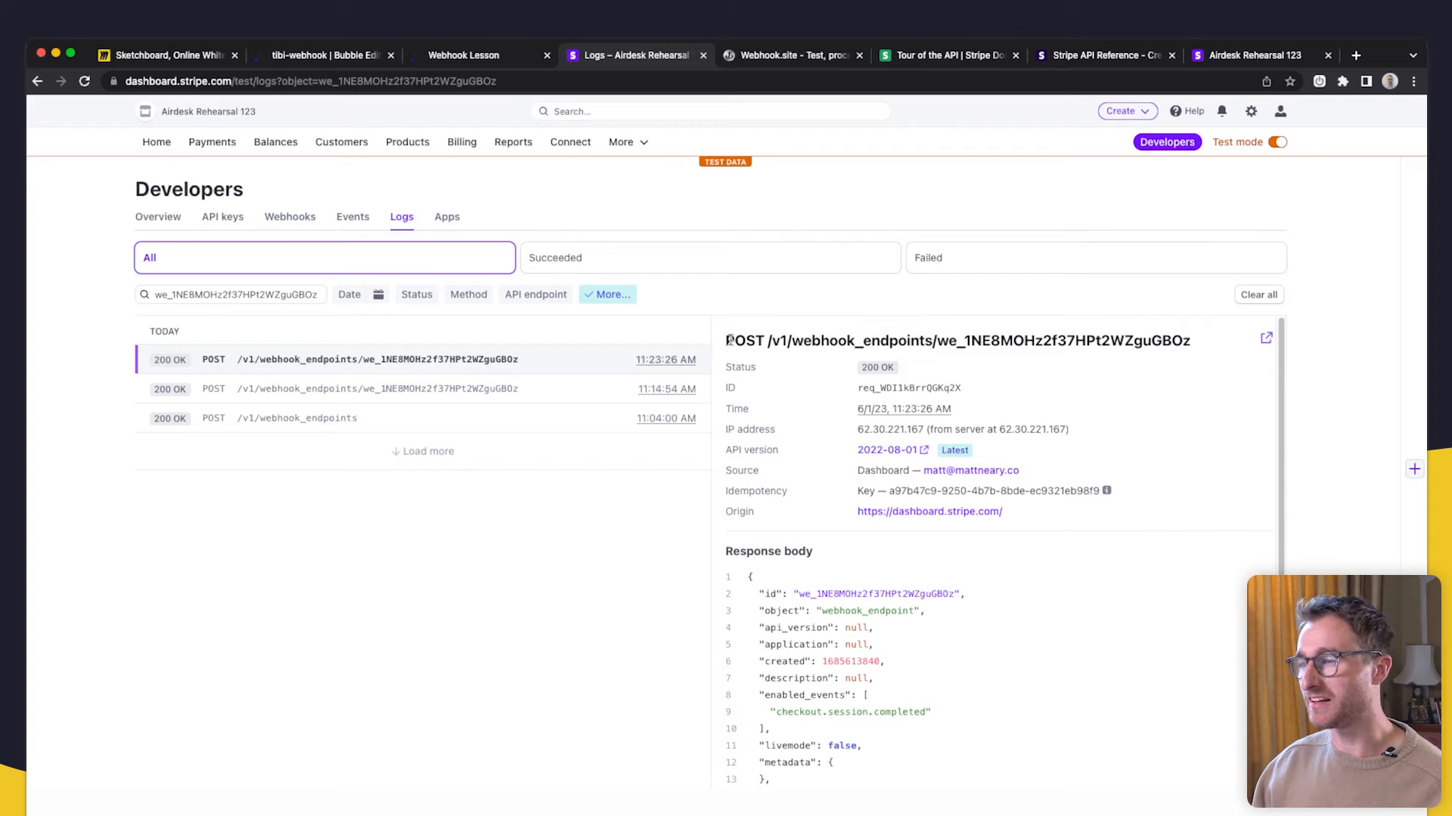
pyautogui.moveTo(725, 340); pyautogui.dragTo(1177, 355)
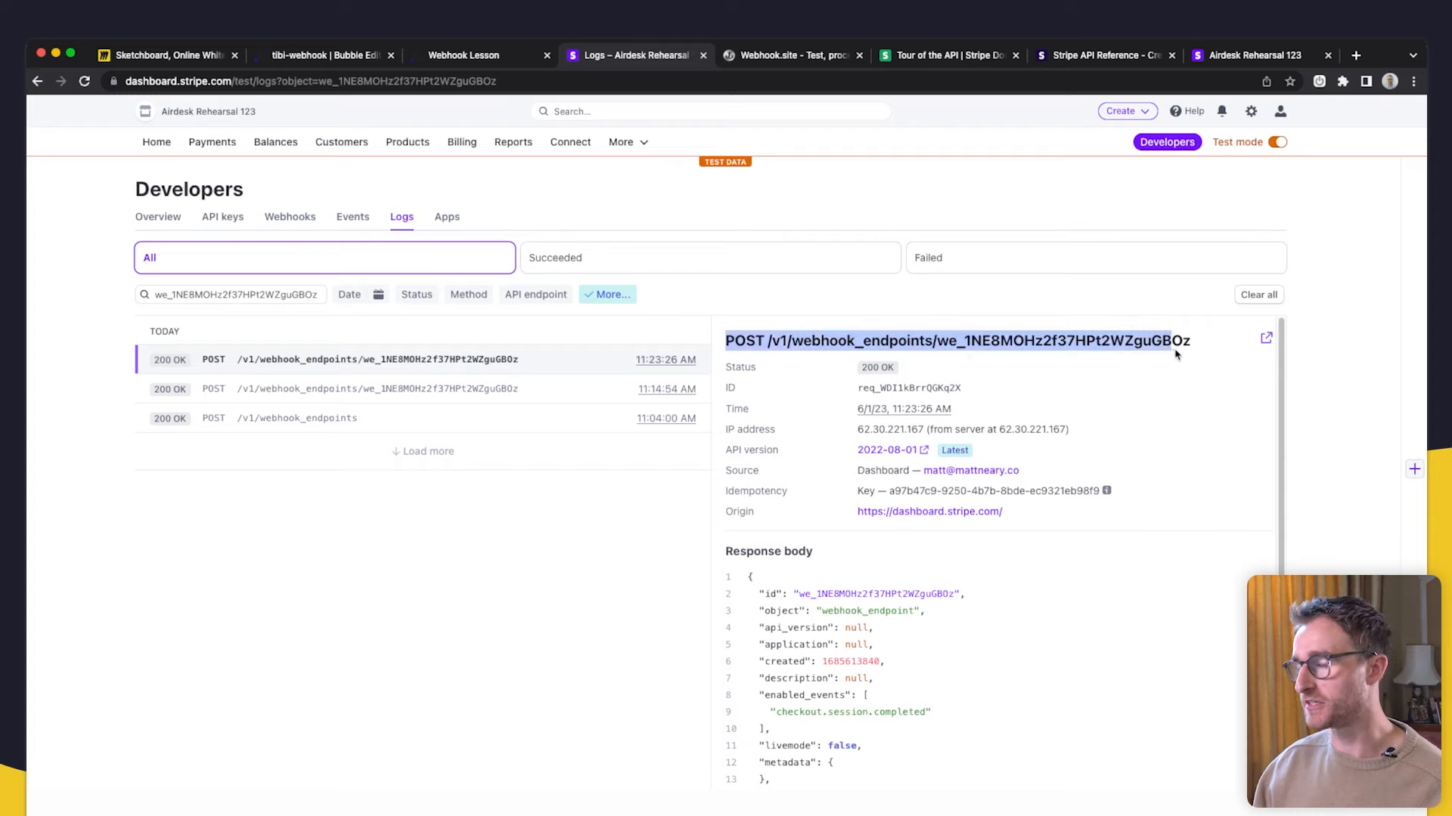
pyautogui.click(772, 341)
pyautogui.scroll(-4, 830, 601)
pyautogui.scroll(5, 966, 722)
pyautogui.scroll(-4, 1040, 509)
pyautogui.scroll(2, 877, 447)
pyautogui.scroll(2, 877, 448)
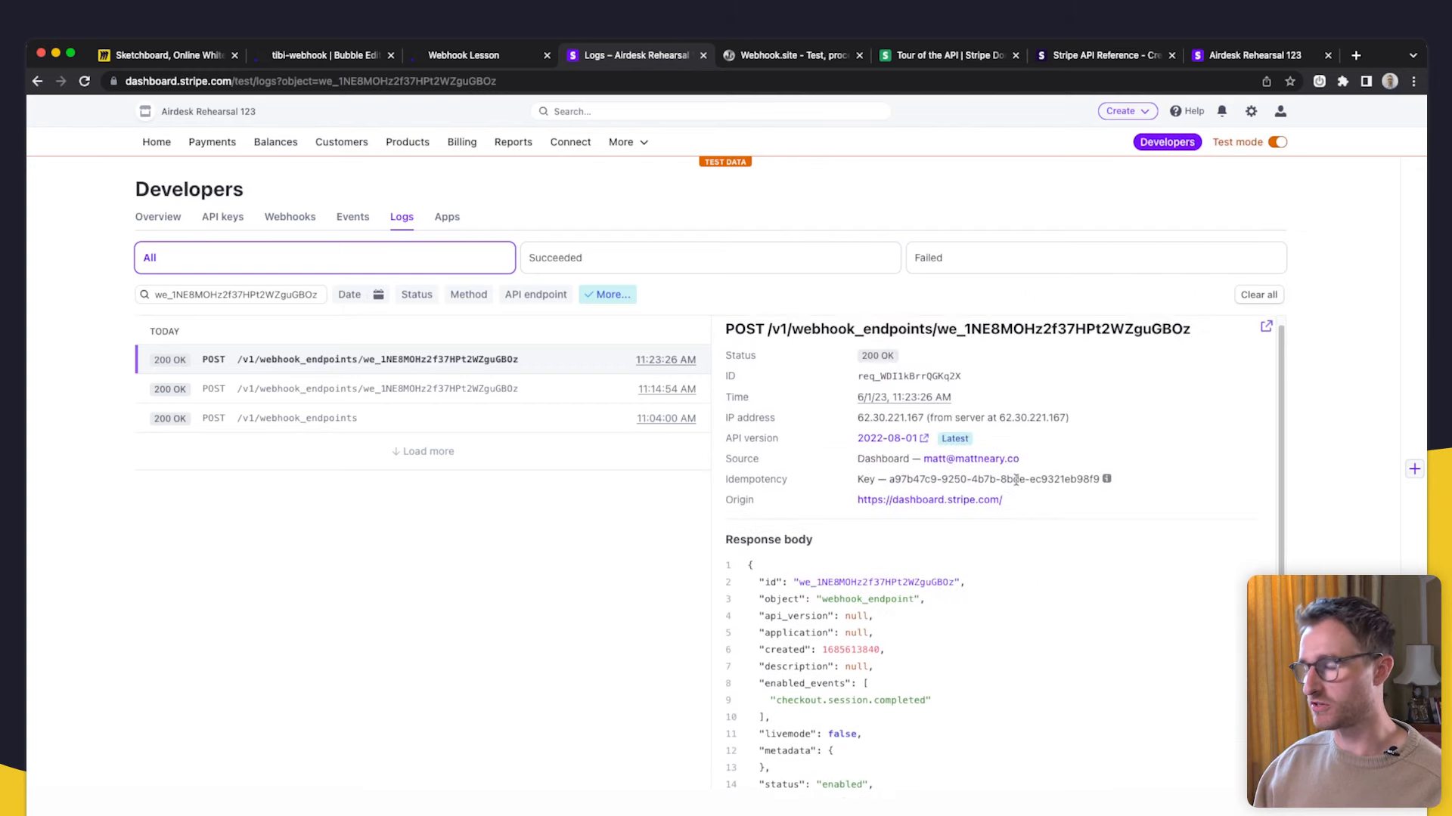
pyautogui.click(348, 220)
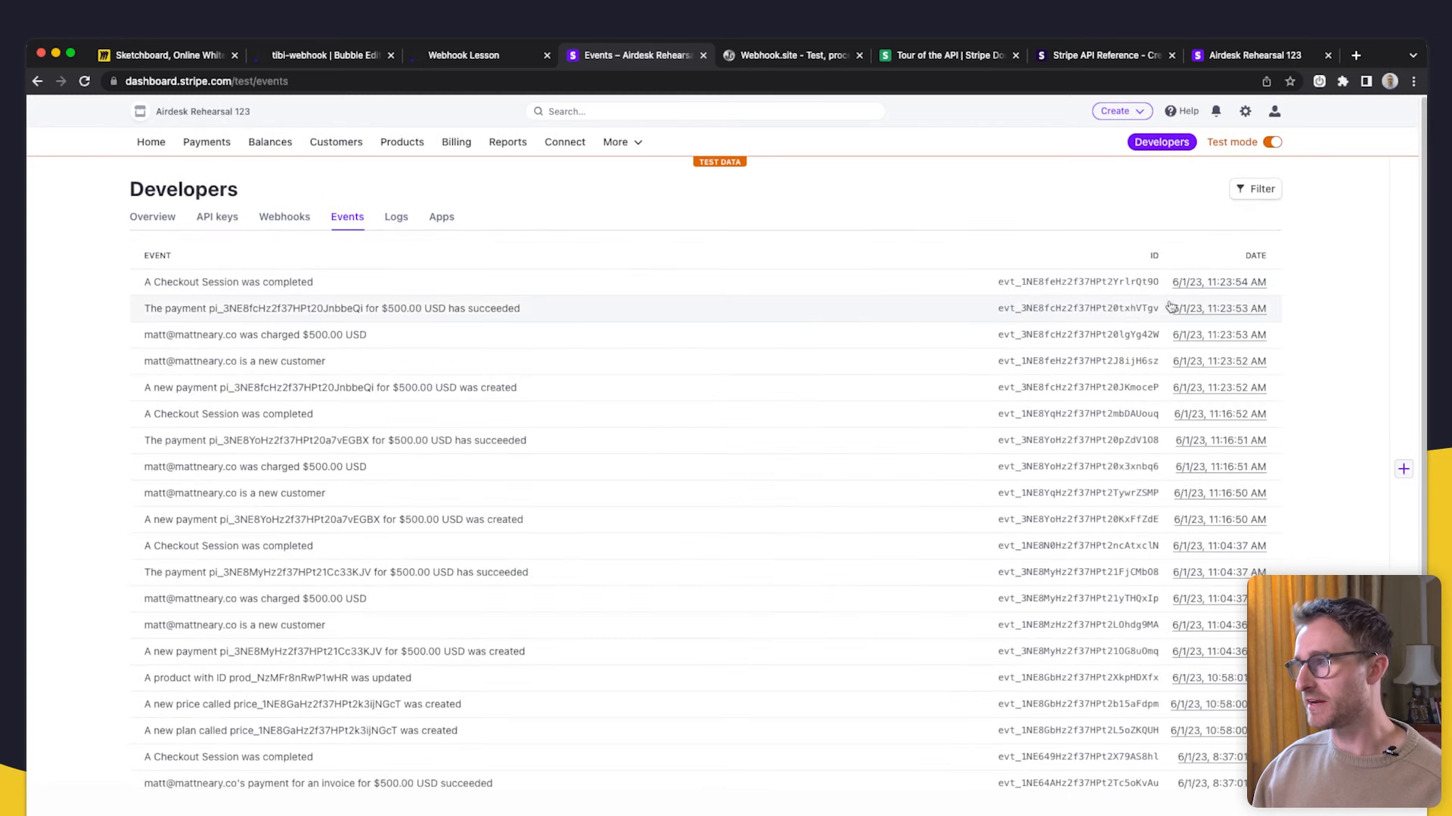
# - Open the completed Checkout Session event and review its 200 OK webhook attempt and request JSON
pyautogui.click(371, 283)
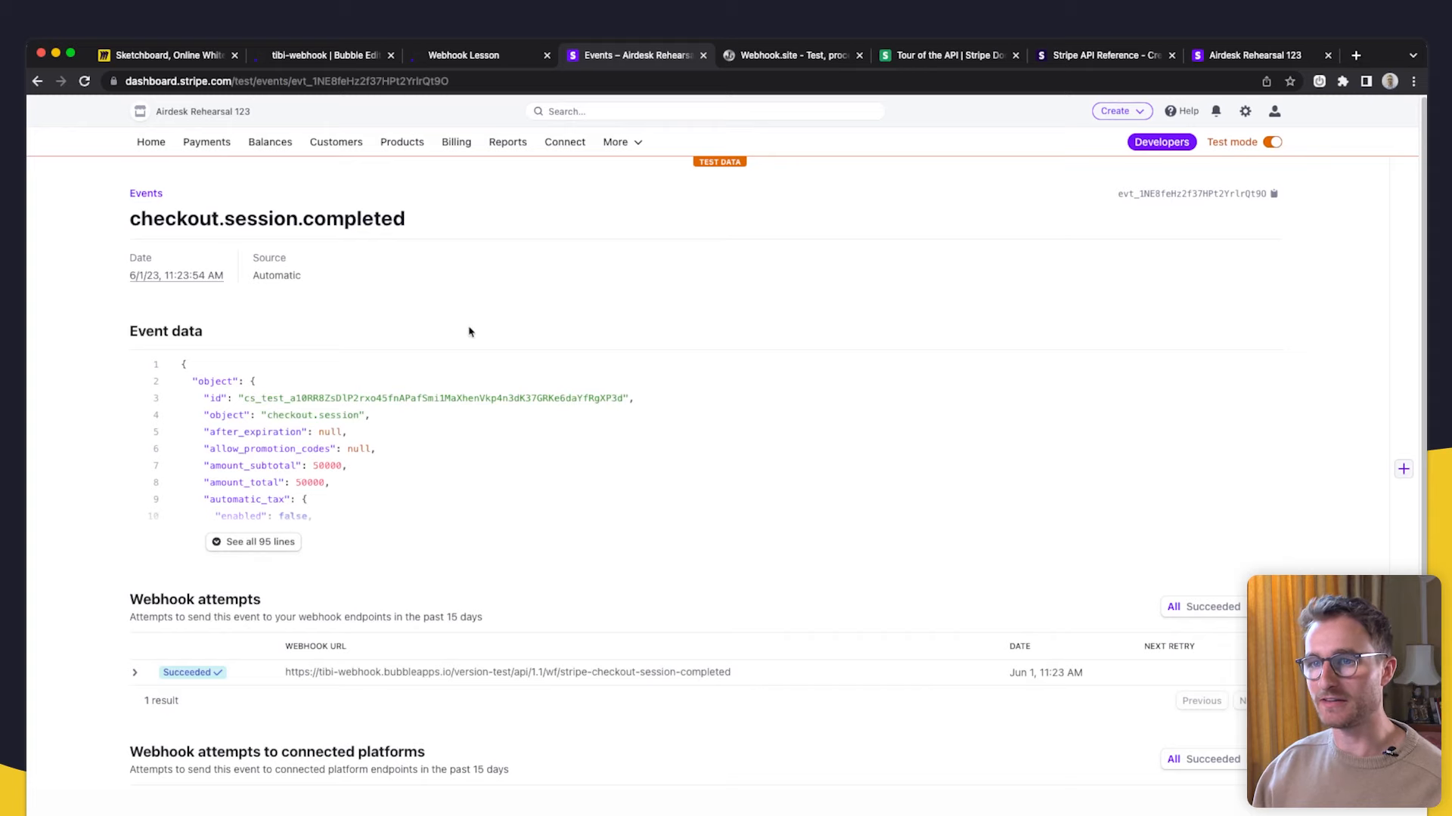
pyautogui.scroll(-3, 393, 356)
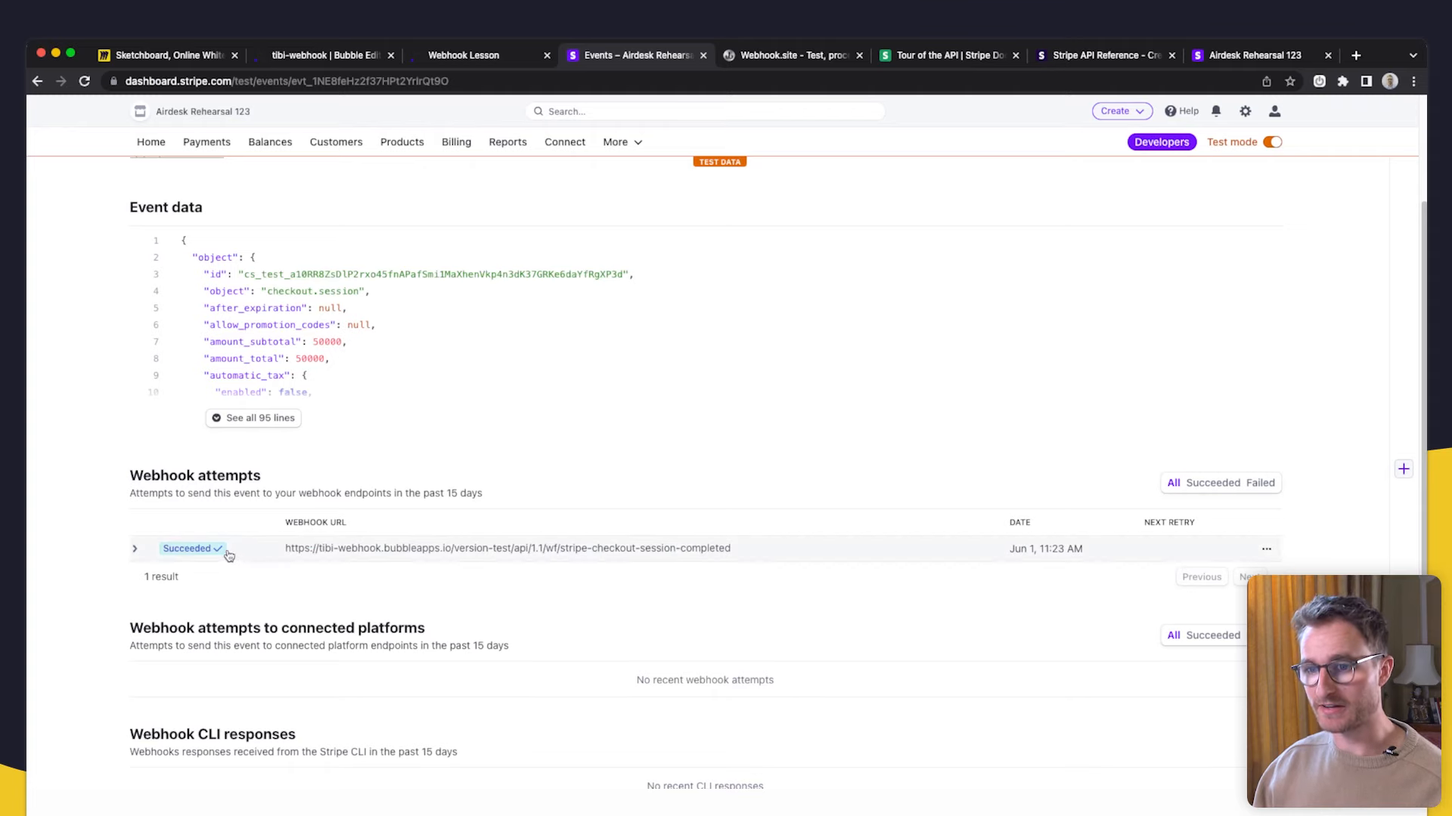
pyautogui.click(669, 549)
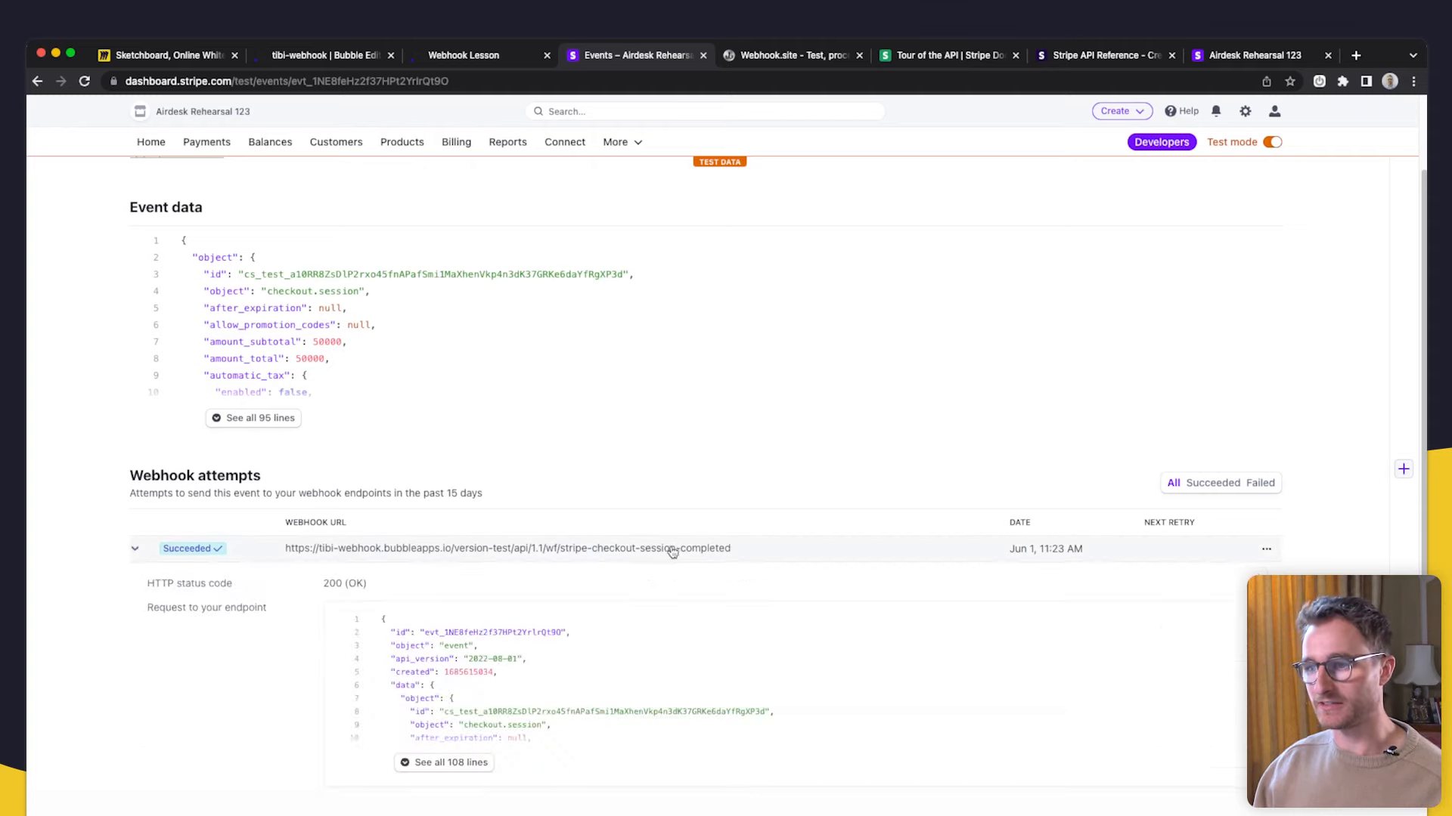
pyautogui.scroll(-2, 680, 555)
pyautogui.scroll(-15, 682, 560)
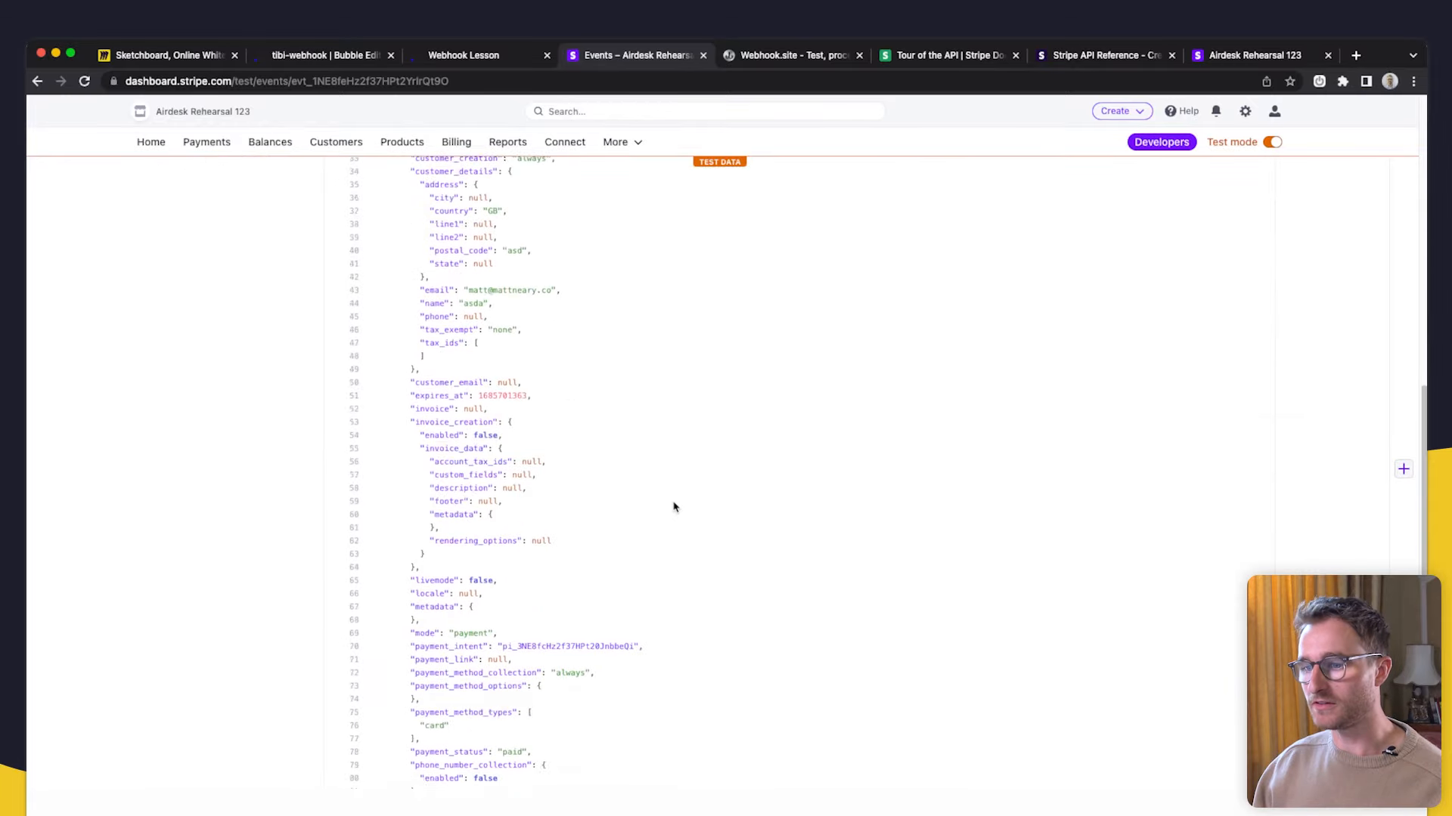
pyautogui.scroll(15, 674, 508)
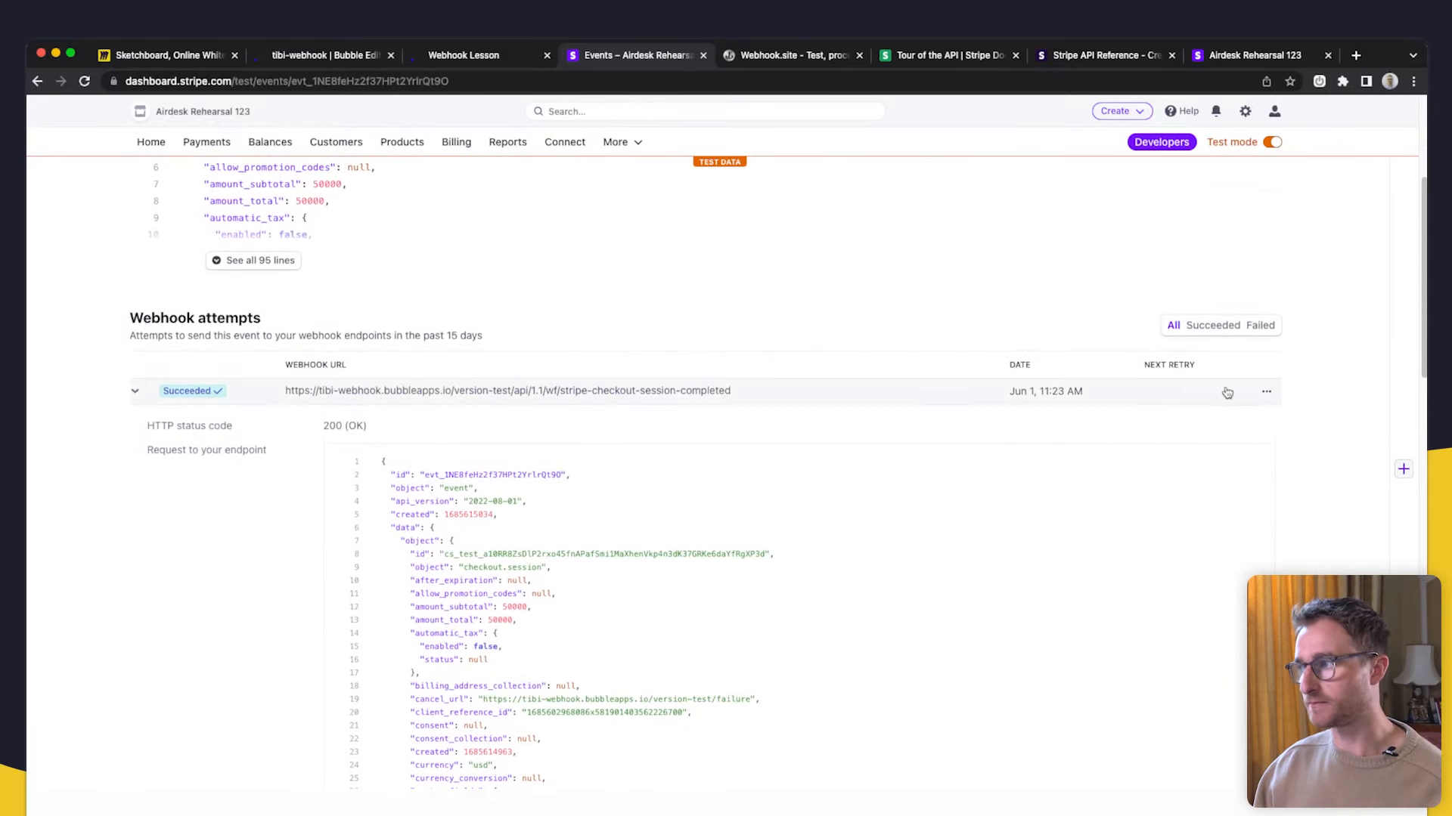
pyautogui.click(1266, 393)
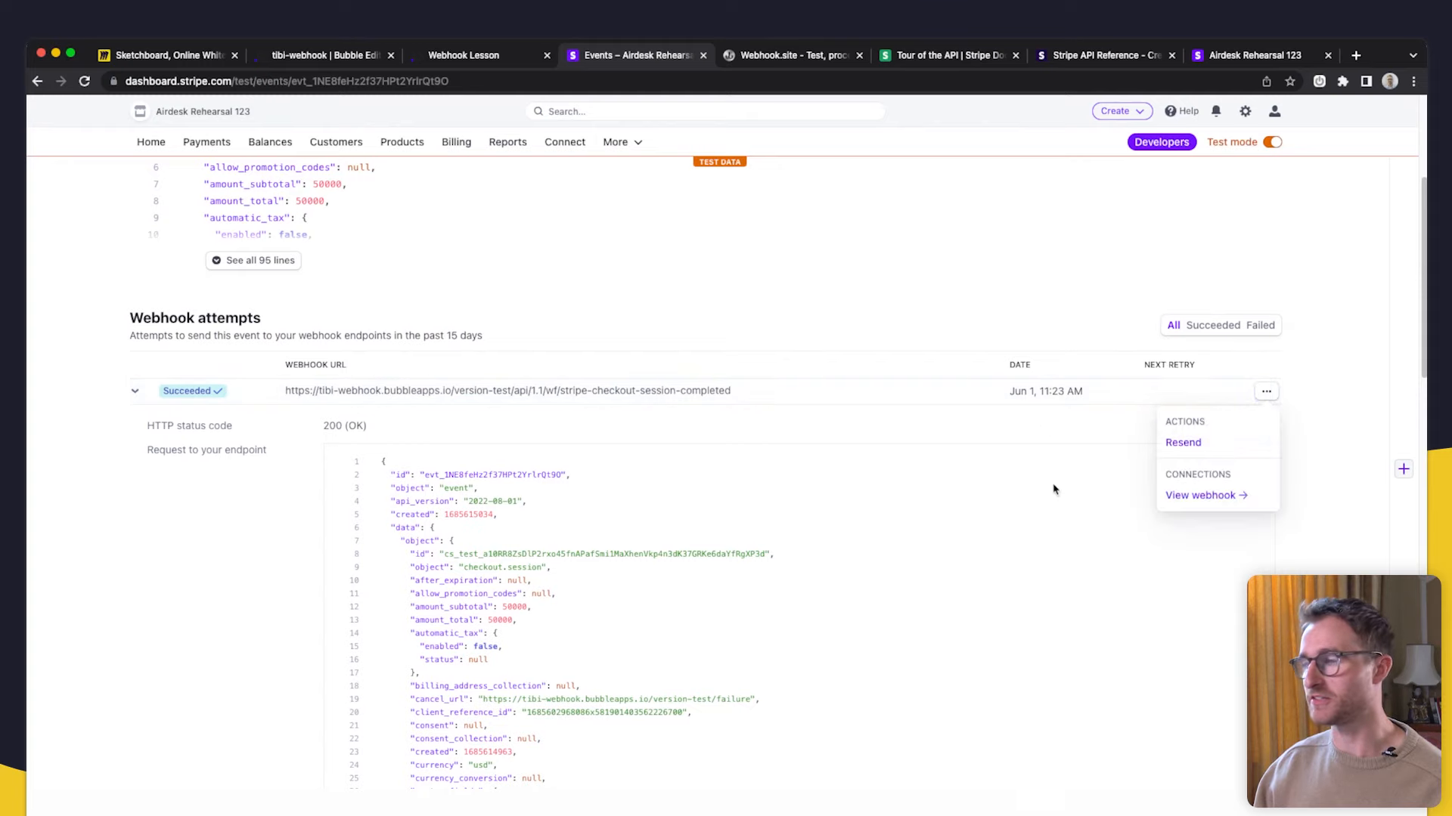
# - Check Bubble's All Logs, now holding one 'Stripe Checkout Session Completed' entry
pyautogui.scroll(2, 1061, 427)
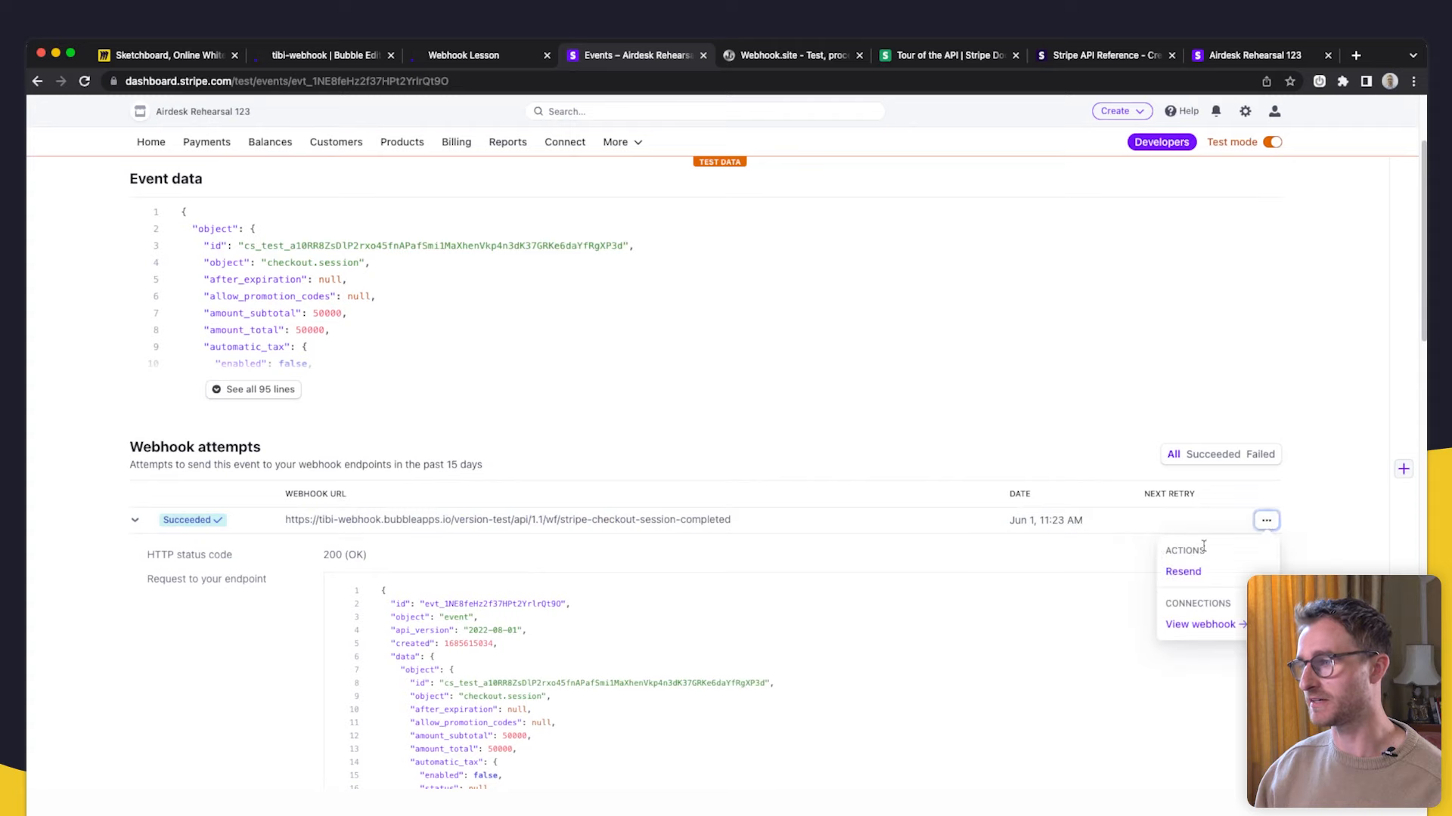
pyautogui.click(314, 56)
pyautogui.click(415, 347)
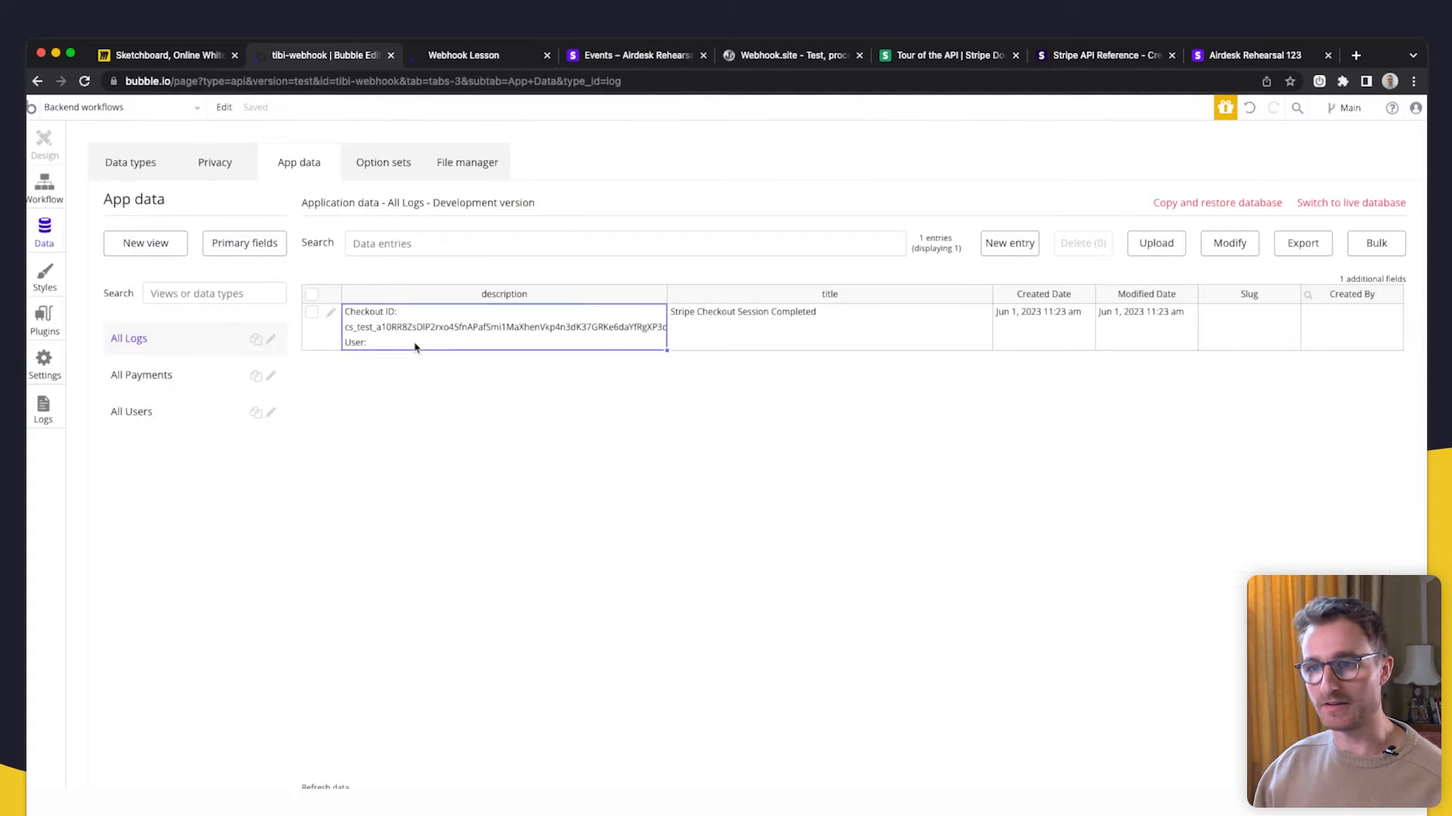
# - Confirm the log entry has a Checkout ID but an empty User, then run the app as the existing user
pyautogui.click(738, 326)
pyautogui.click(593, 334)
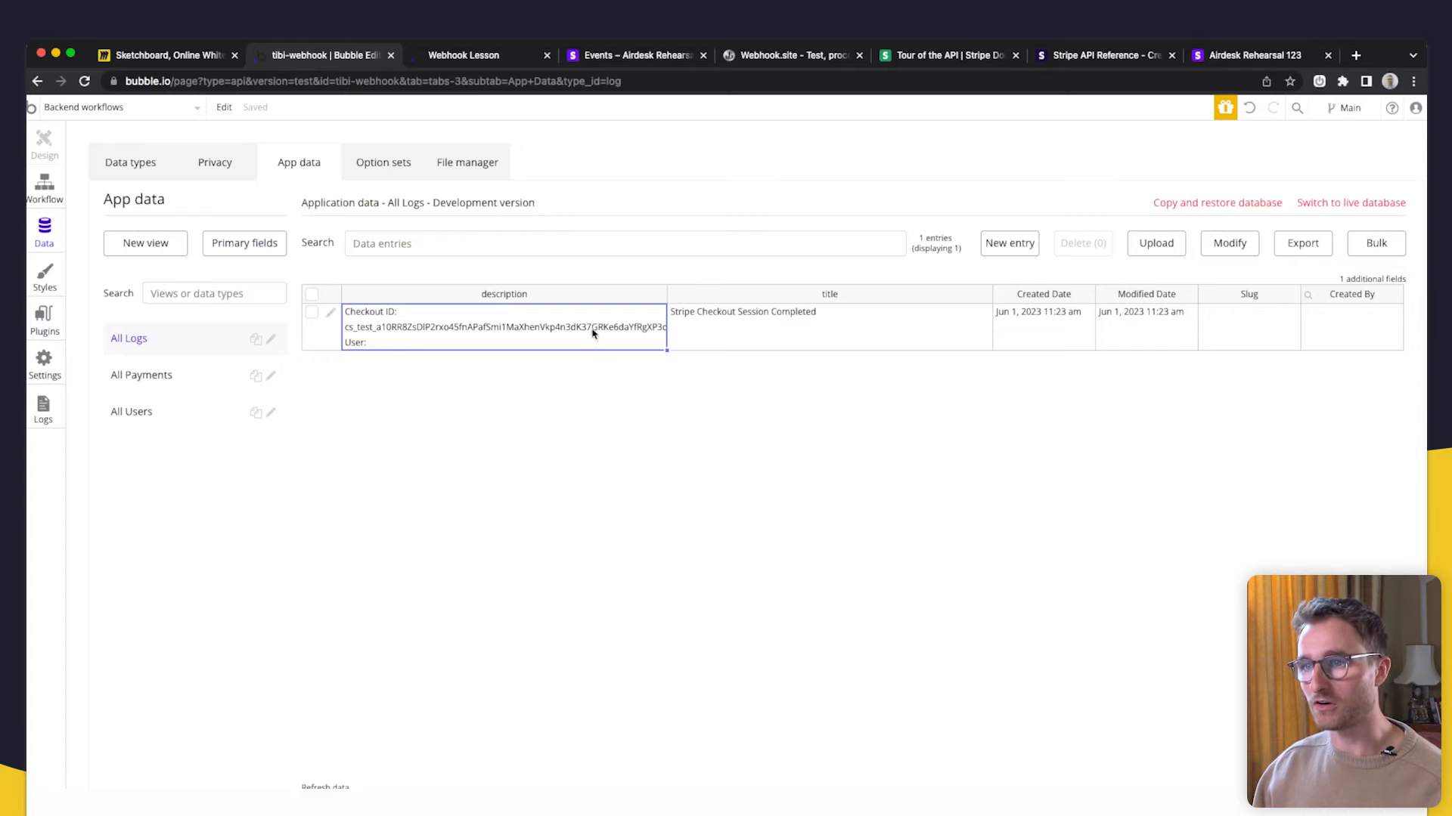
pyautogui.click(332, 316)
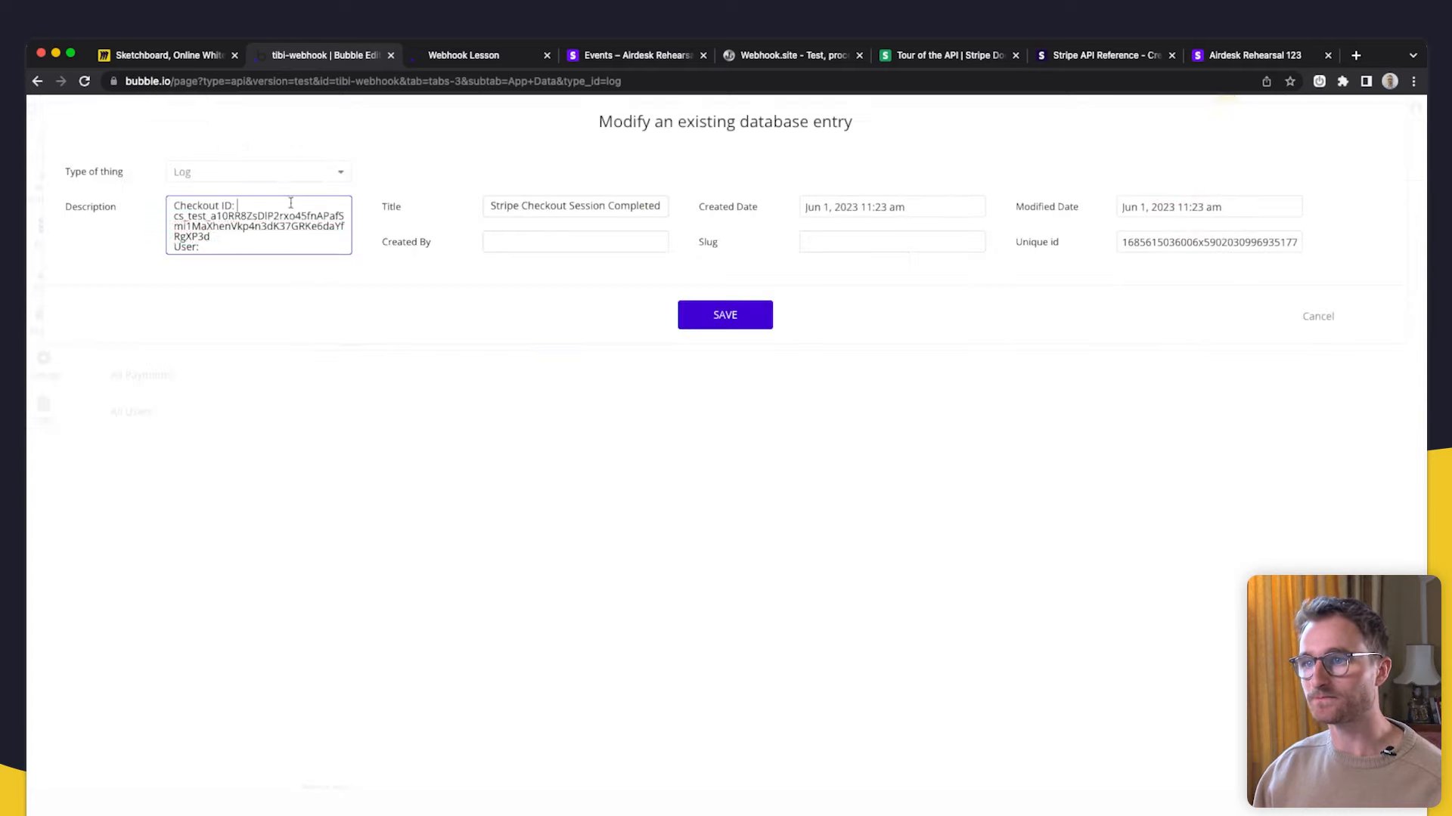
pyautogui.moveTo(210, 237); pyautogui.dragTo(168, 219)
pyautogui.click(226, 247)
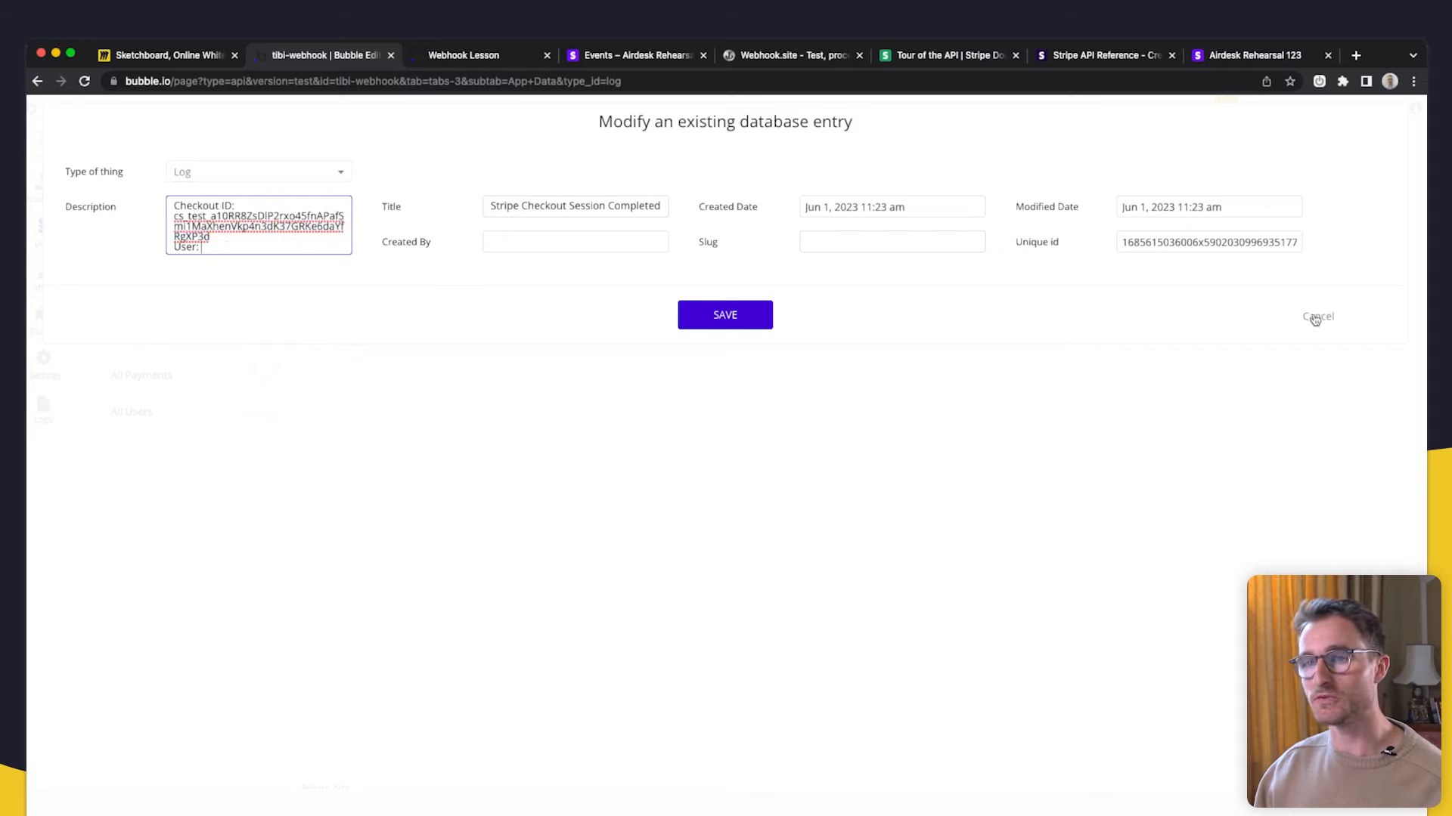
pyautogui.click(1315, 319)
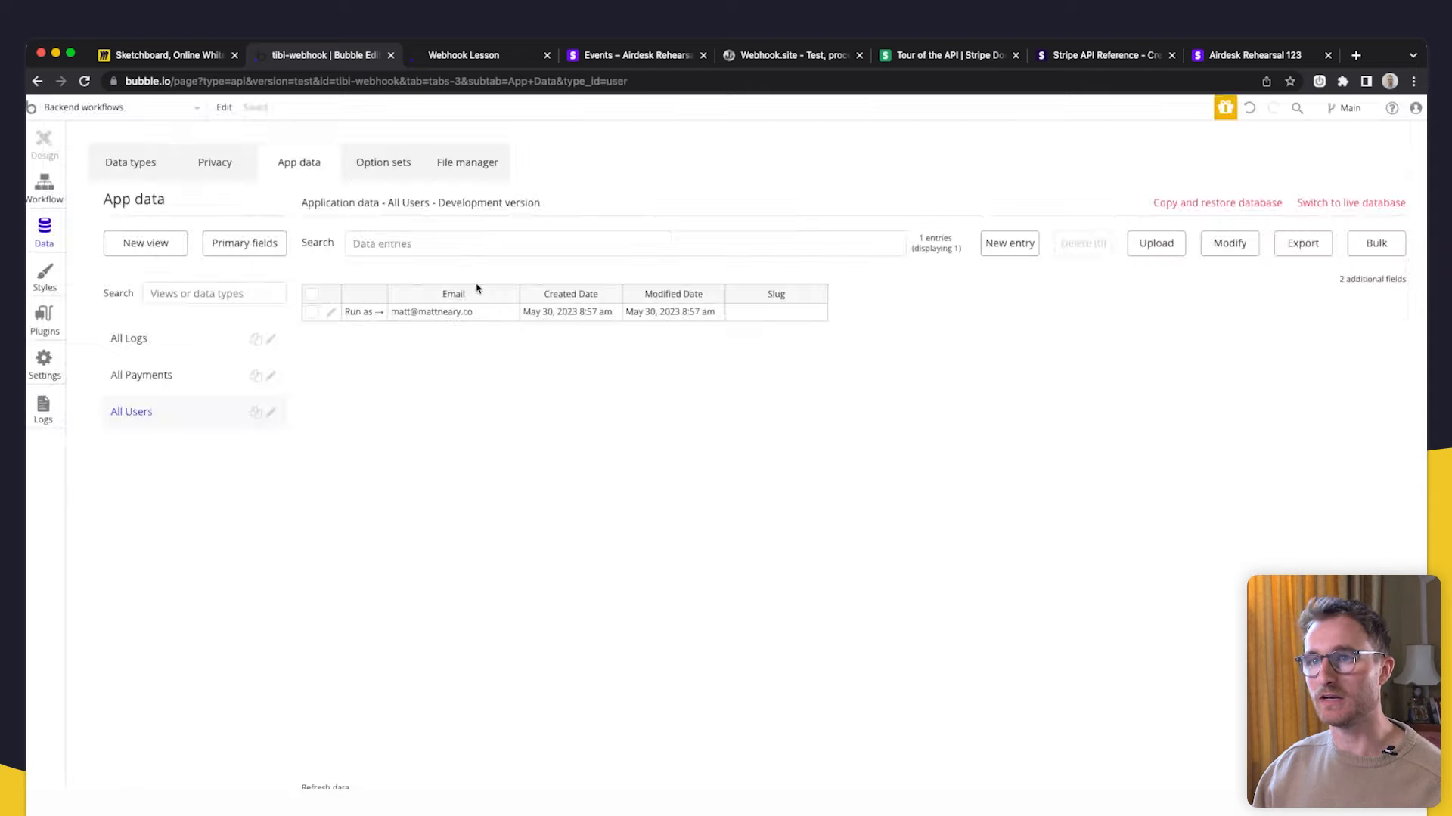
pyautogui.click(360, 314)
pyautogui.click(356, 55)
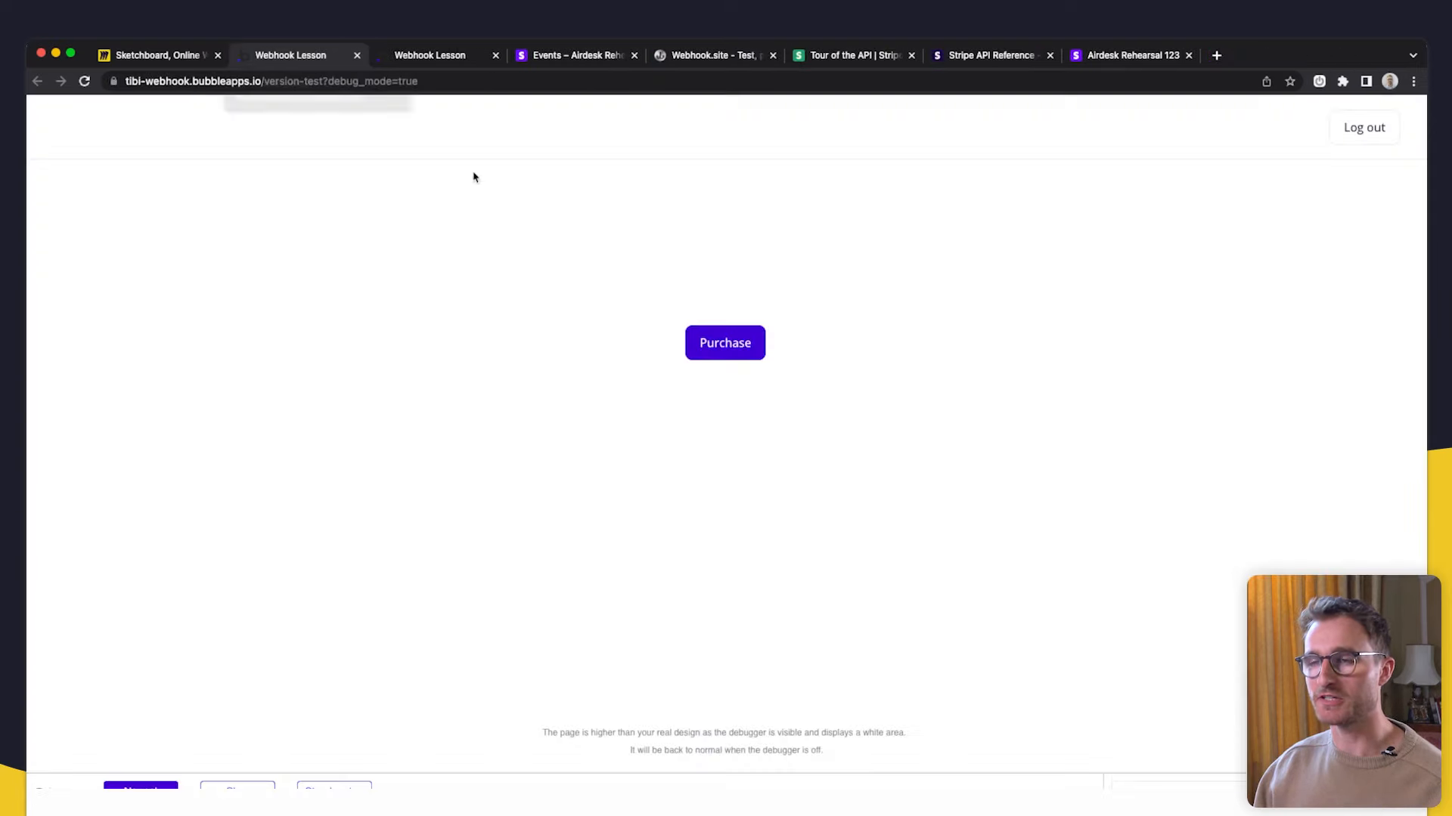
pyautogui.click(717, 342)
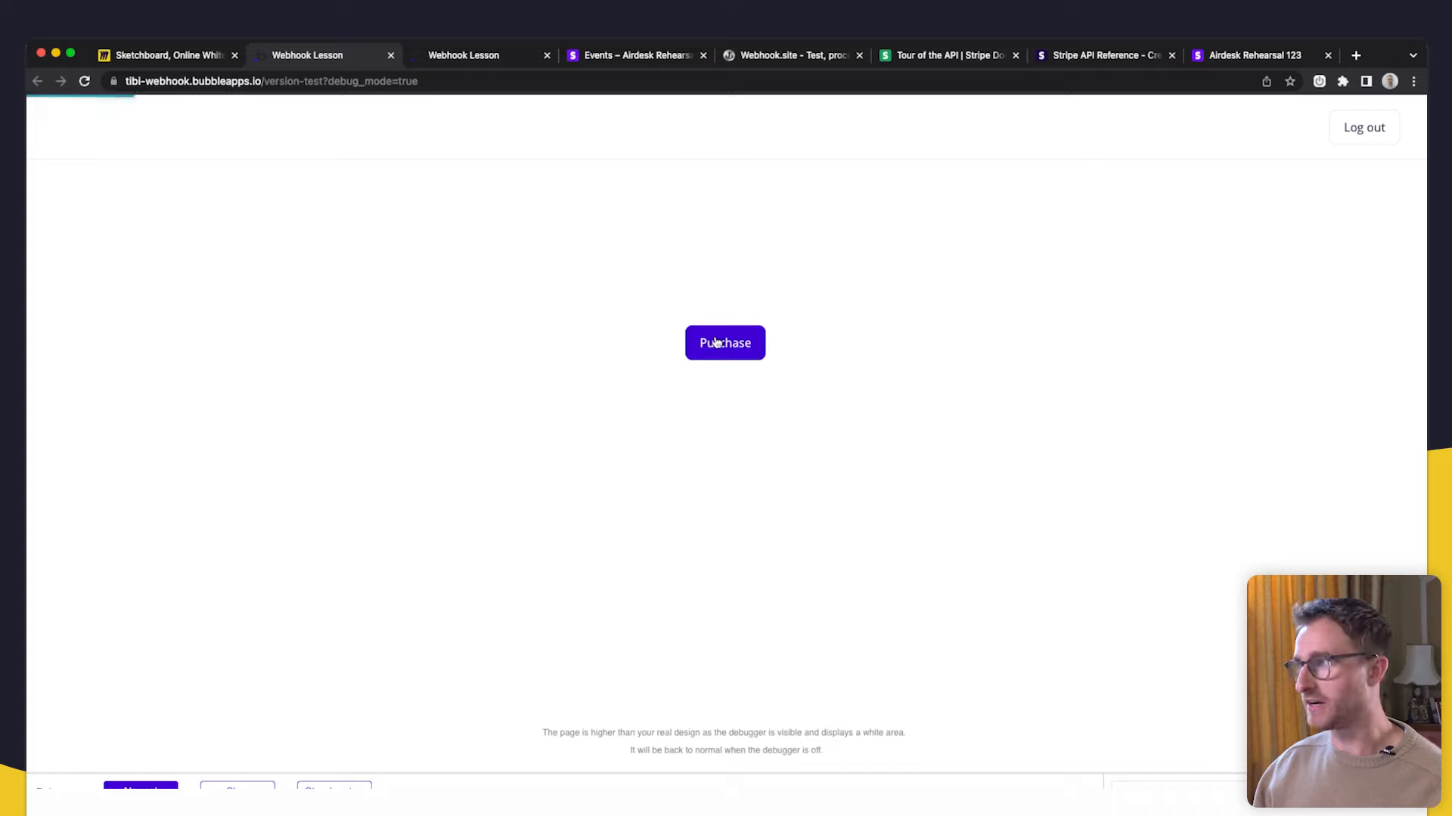
pyautogui.click(845, 348)
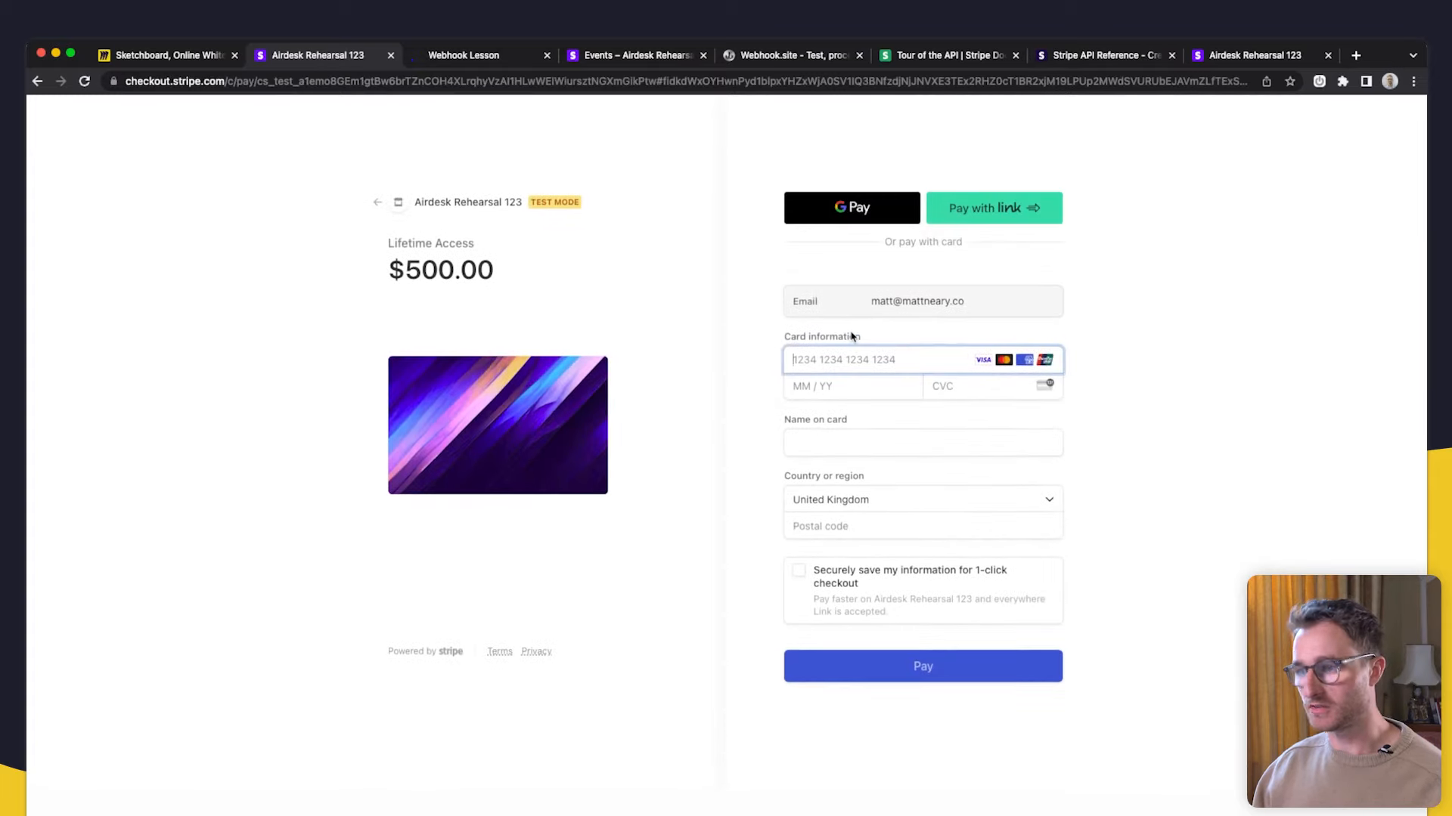
pyautogui.write('4242 4242 4242 4242 12 / 42 232')
pyautogui.click(929, 441)
pyautogui.write('dfsd')
pyautogui.click(903, 526)
pyautogui.write('sdfs')
pyautogui.click(900, 677)
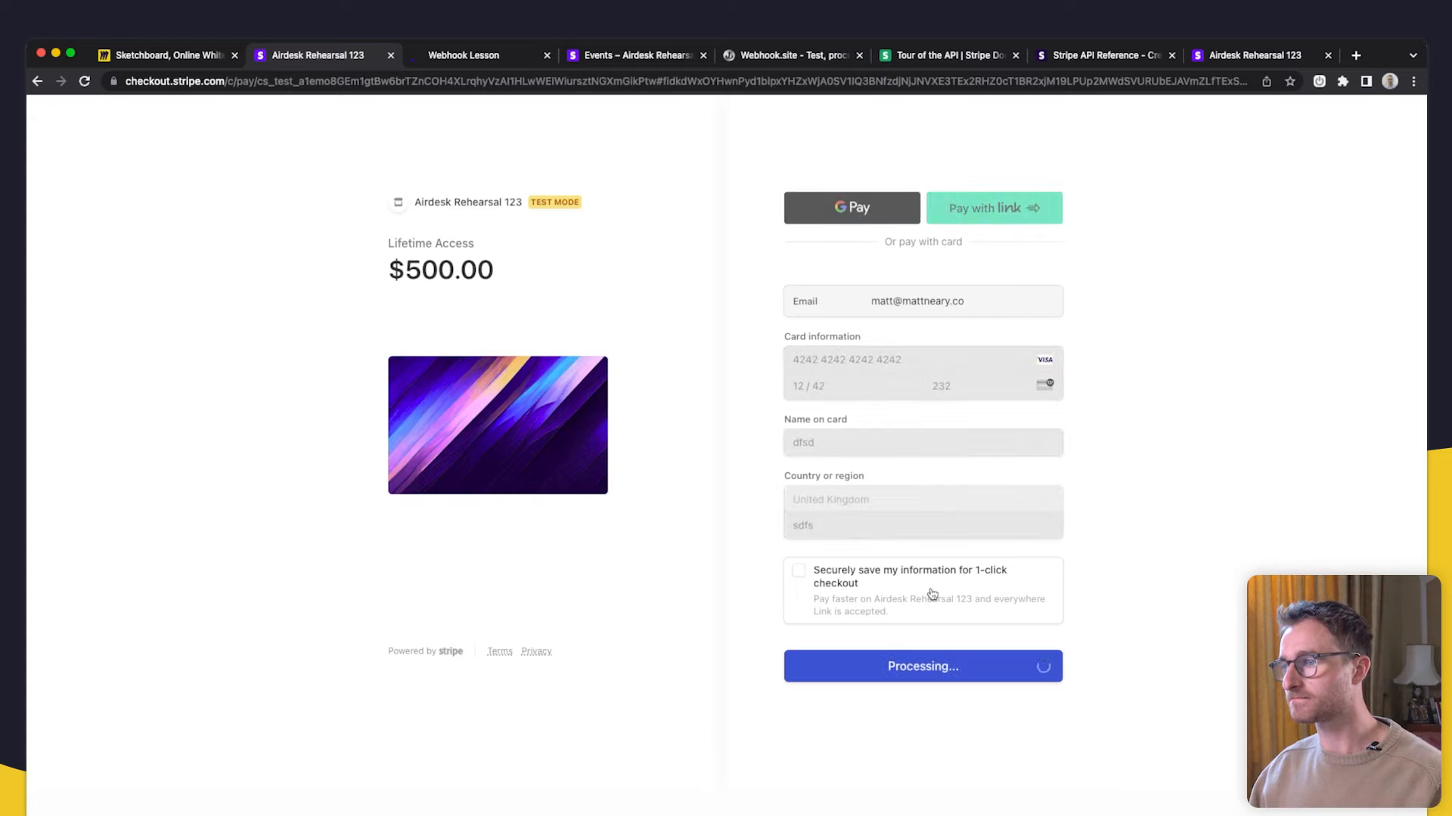
# - Return to Bubble's All Logs, which now shows a second entry
pyautogui.click(438, 55)
pyautogui.press('super+shift+t')
pyautogui.click(485, 61)
pyautogui.click(634, 57)
pyautogui.click(306, 57)
pyautogui.click(188, 345)
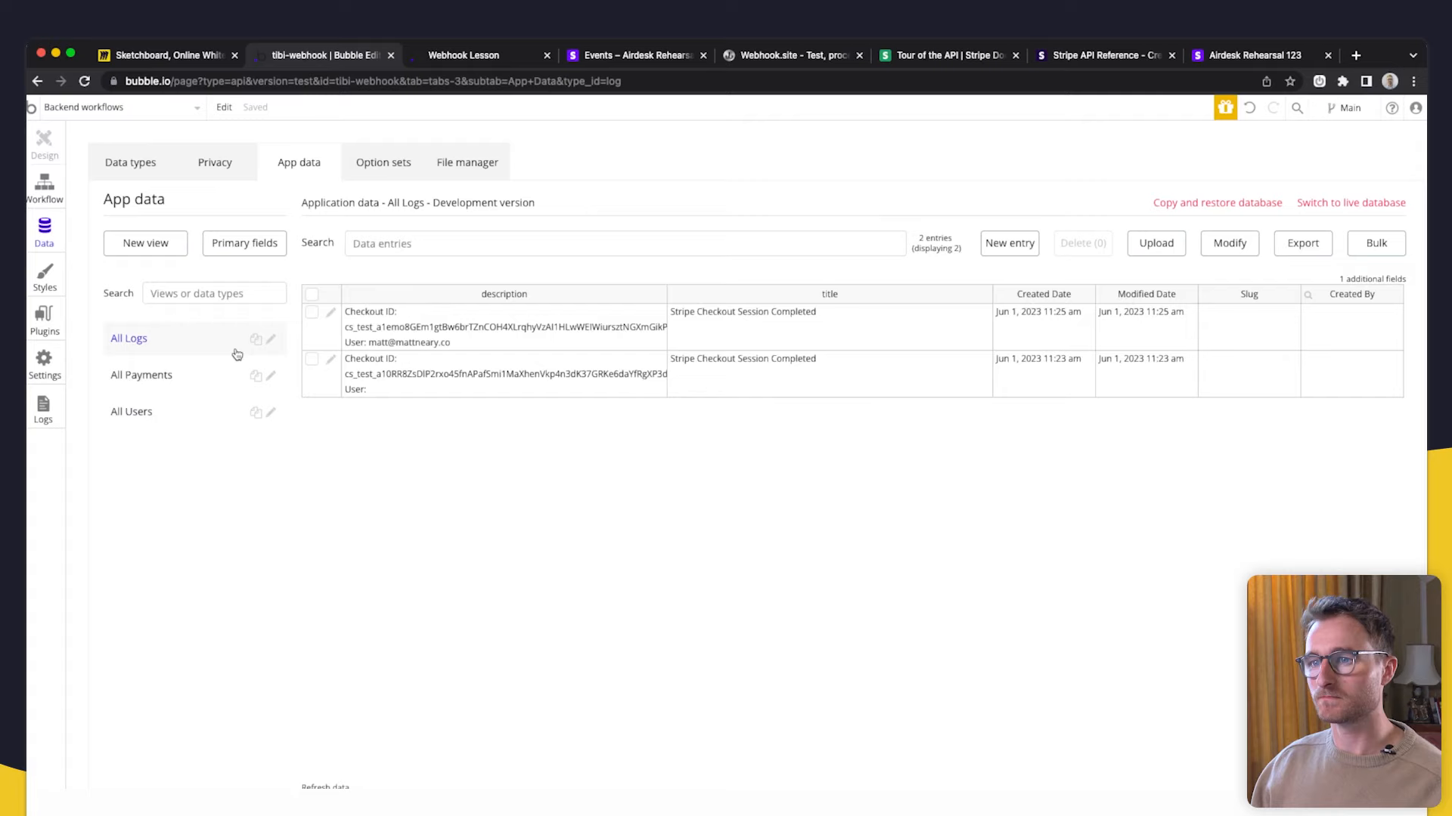
# - Confirm the newest log's description holds the Checkout ID and the user's e-mail, then return to Stripe
pyautogui.click(405, 328)
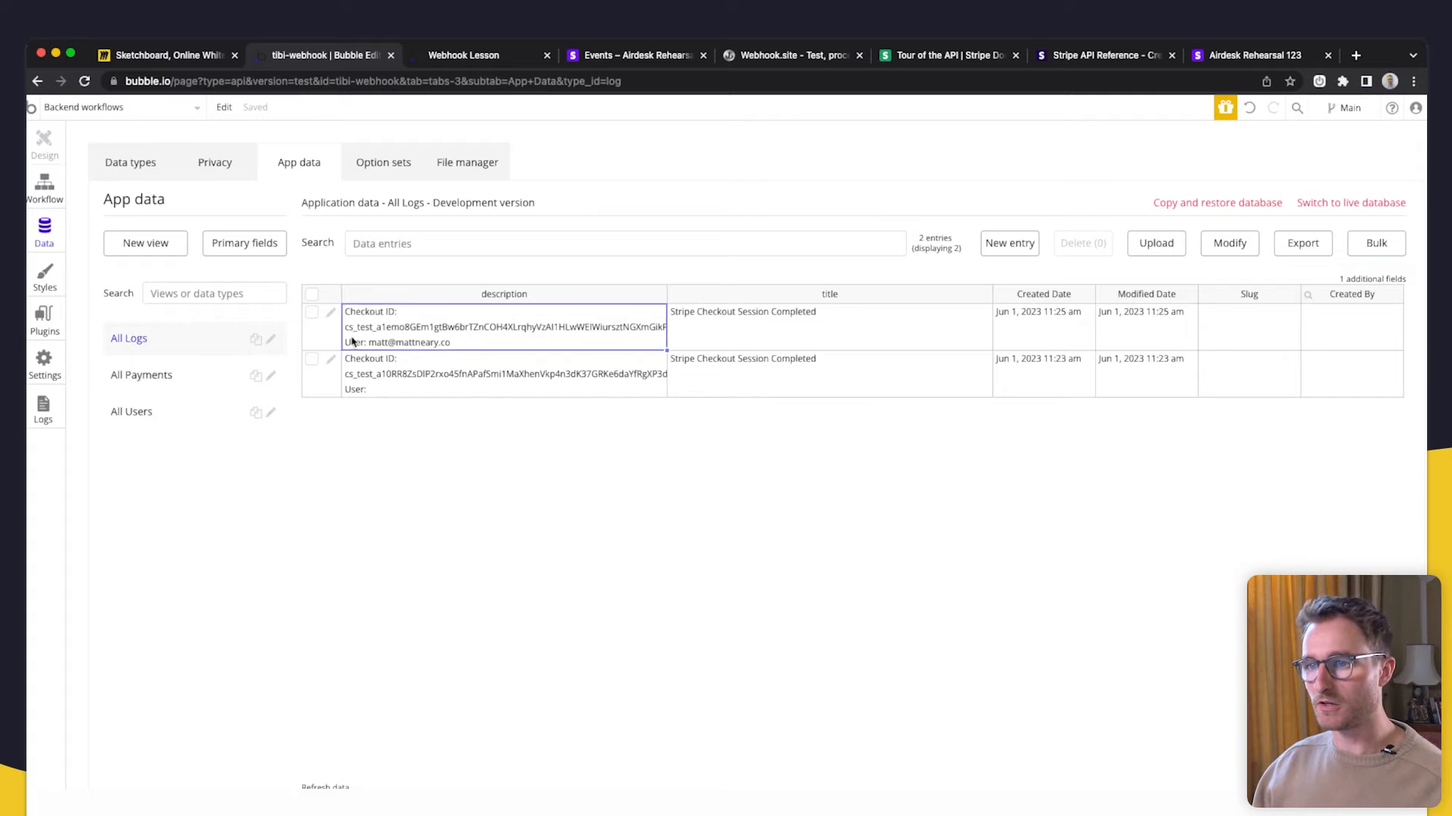
pyautogui.click(331, 313)
pyautogui.click(290, 210)
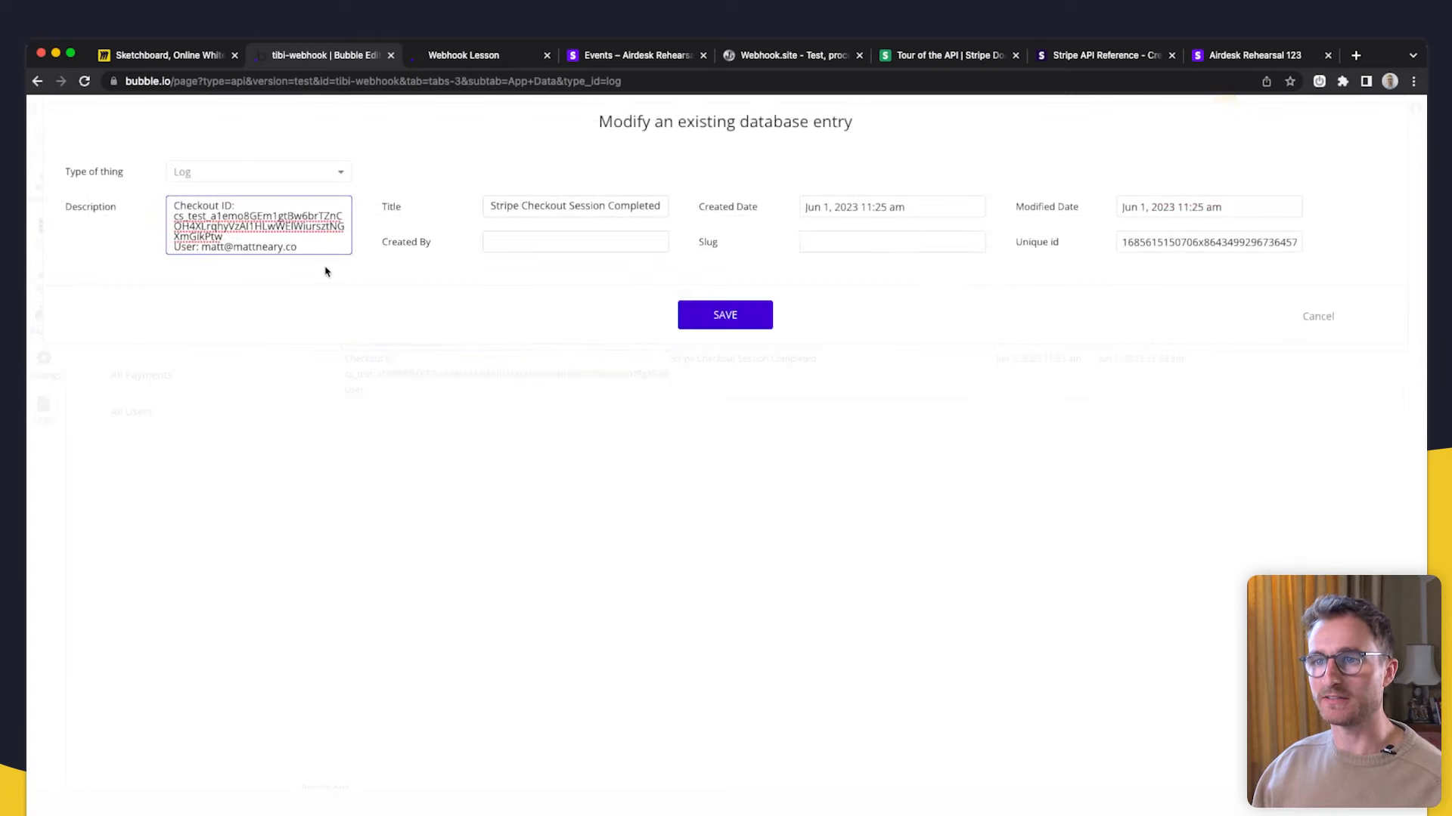
pyautogui.moveTo(202, 250); pyautogui.dragTo(300, 249)
pyautogui.click(451, 325)
pyautogui.click(1314, 318)
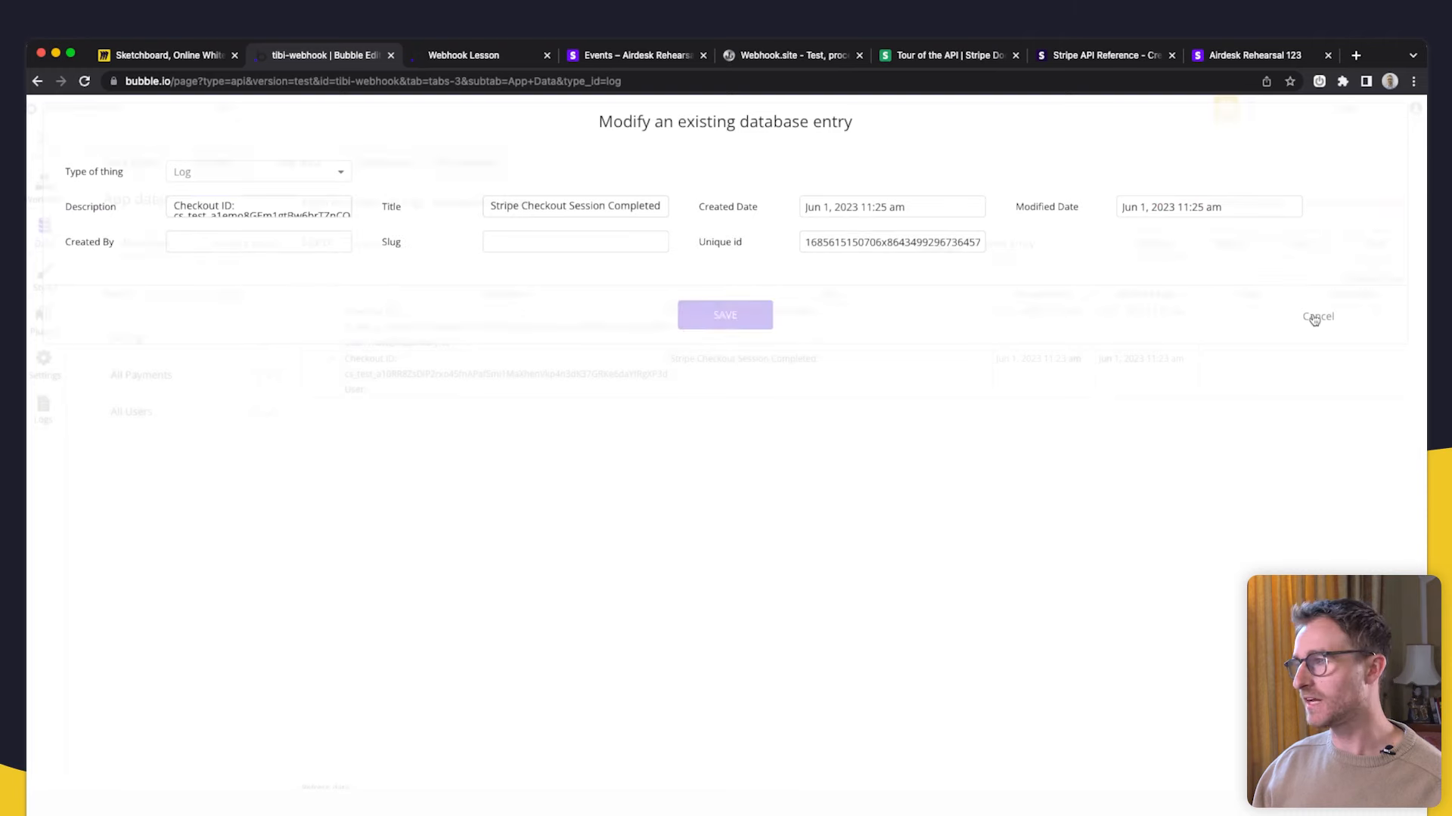
pyautogui.click(668, 53)
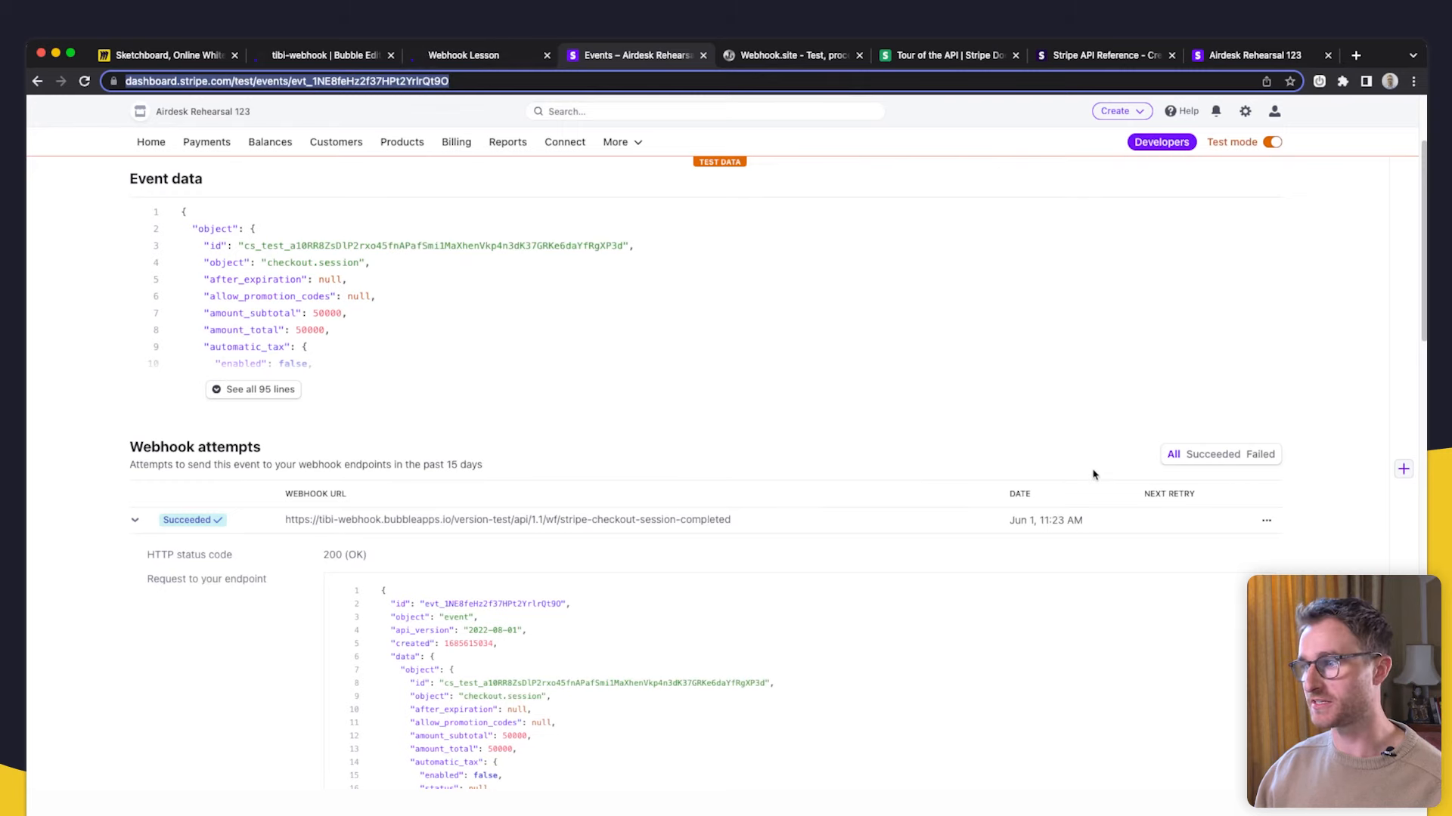
# - Leave the reviewed checkout event and go back to the Events list
pyautogui.scroll(-1, 1094, 475)
pyautogui.click(1265, 489)
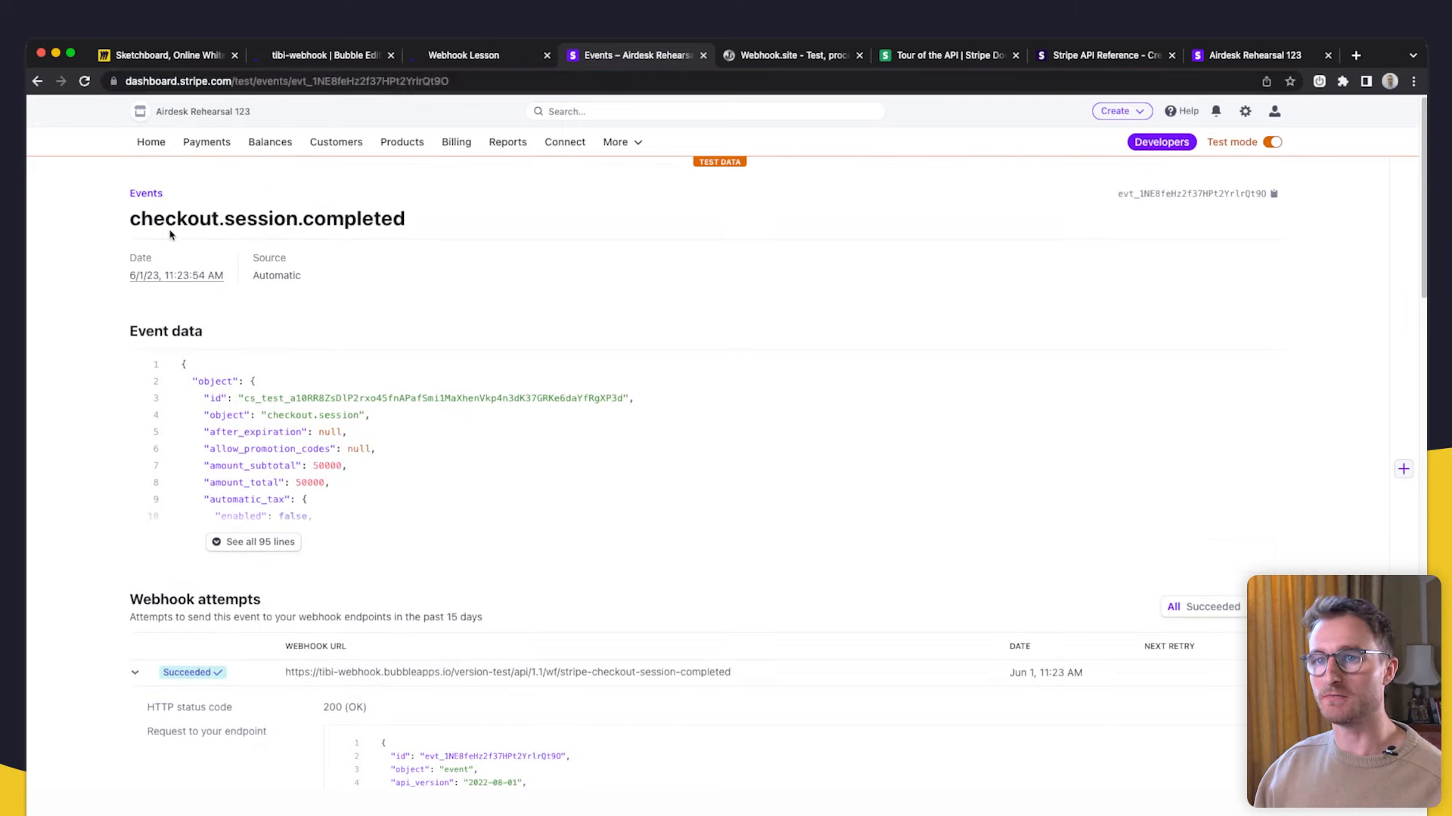
pyautogui.click(146, 194)
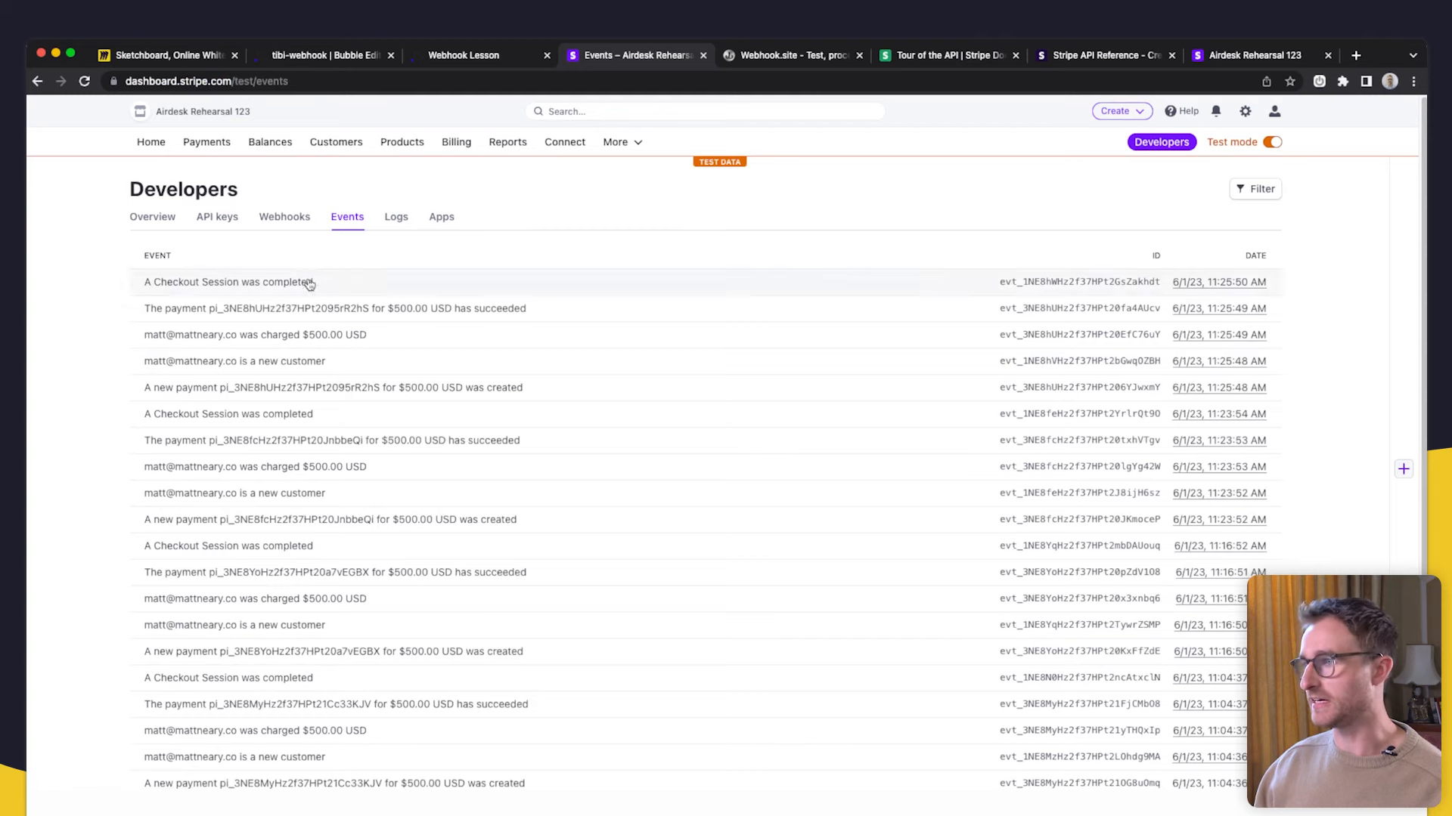
# - Resend the latest checkout.session.completed event to the Bubble endpoint and check the Miro webhook diagram
pyautogui.click(492, 282)
pyautogui.scroll(-2, 616, 544)
pyautogui.click(1263, 564)
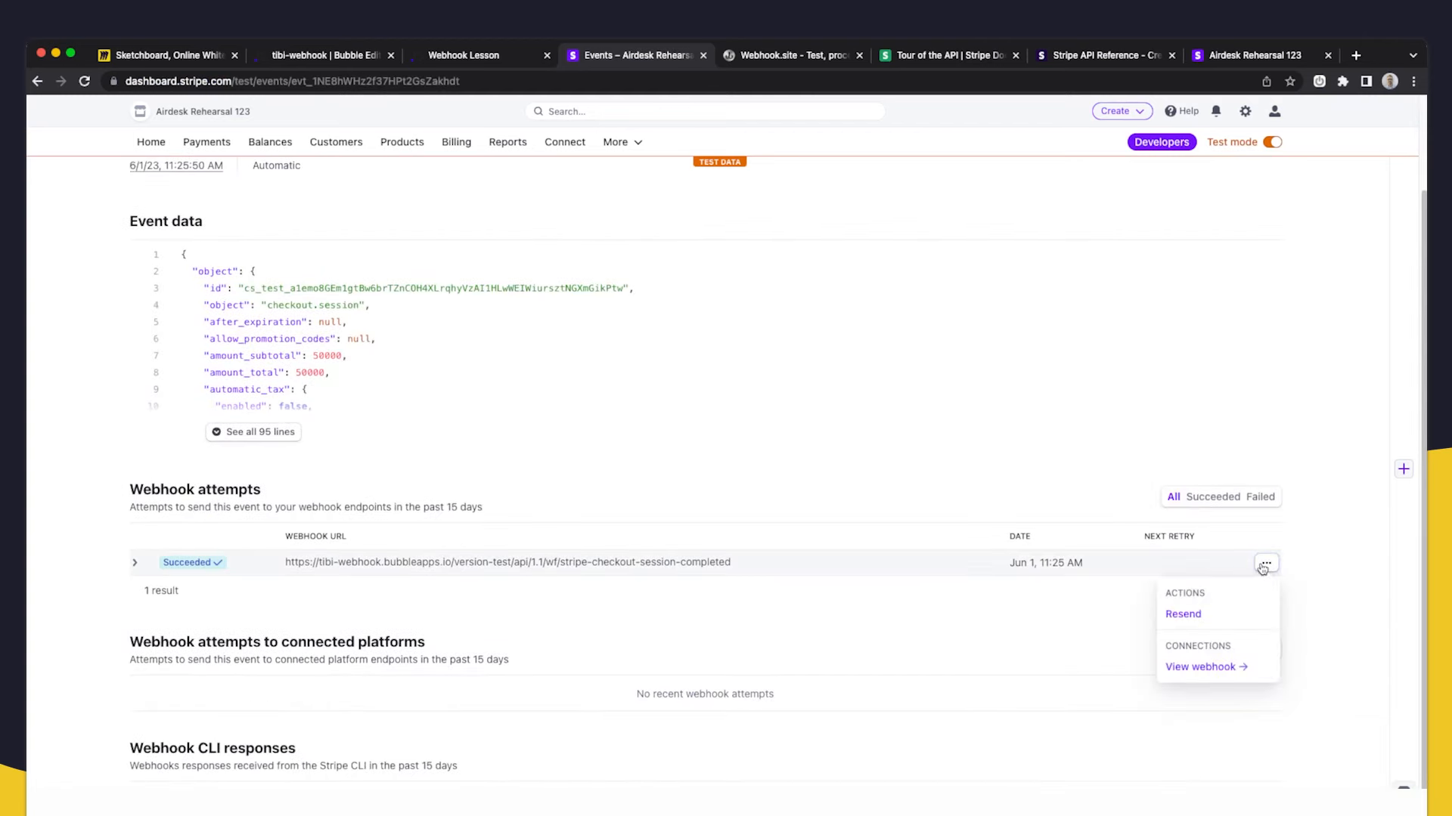
pyautogui.click(1208, 613)
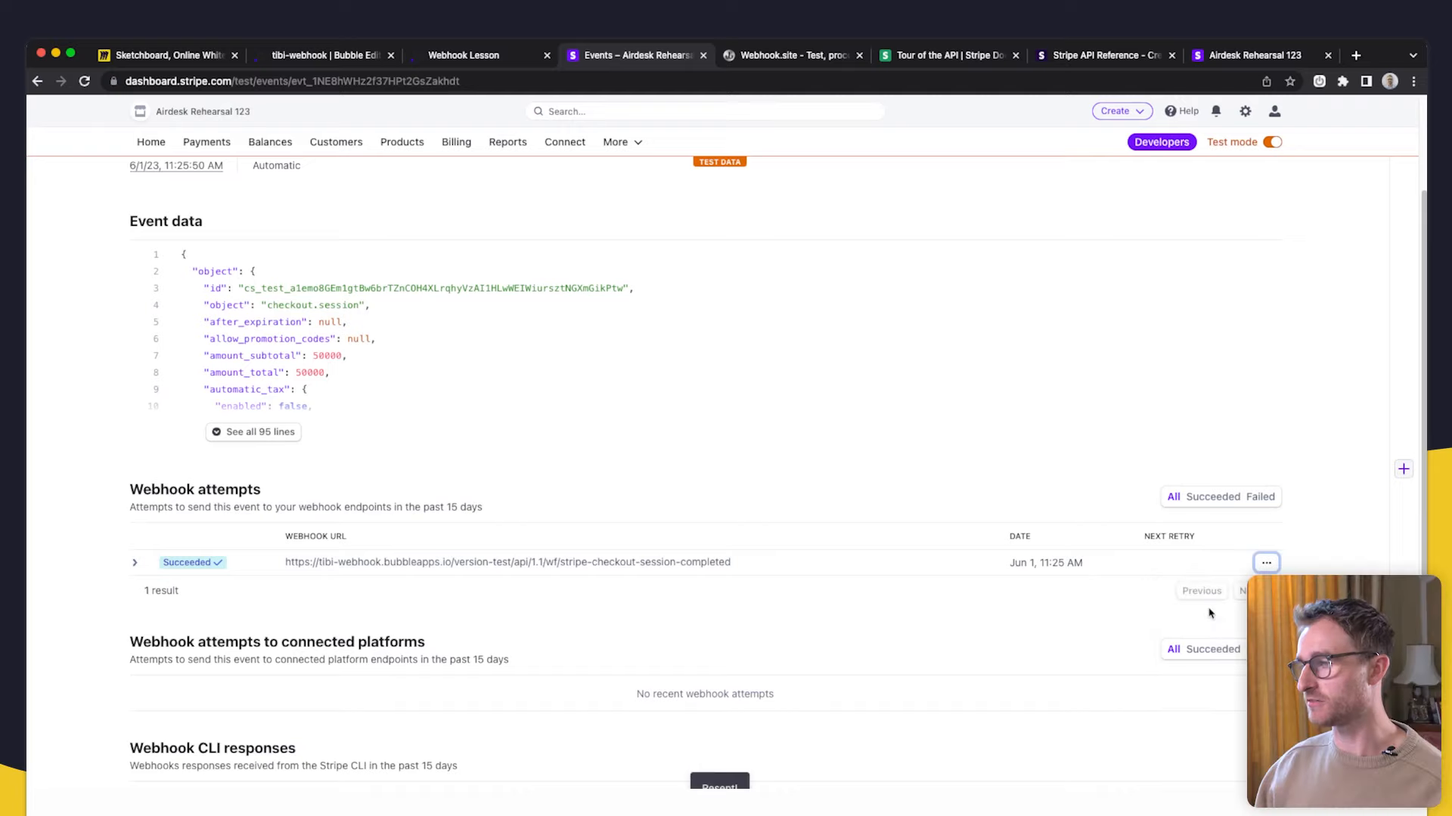
pyautogui.click(205, 54)
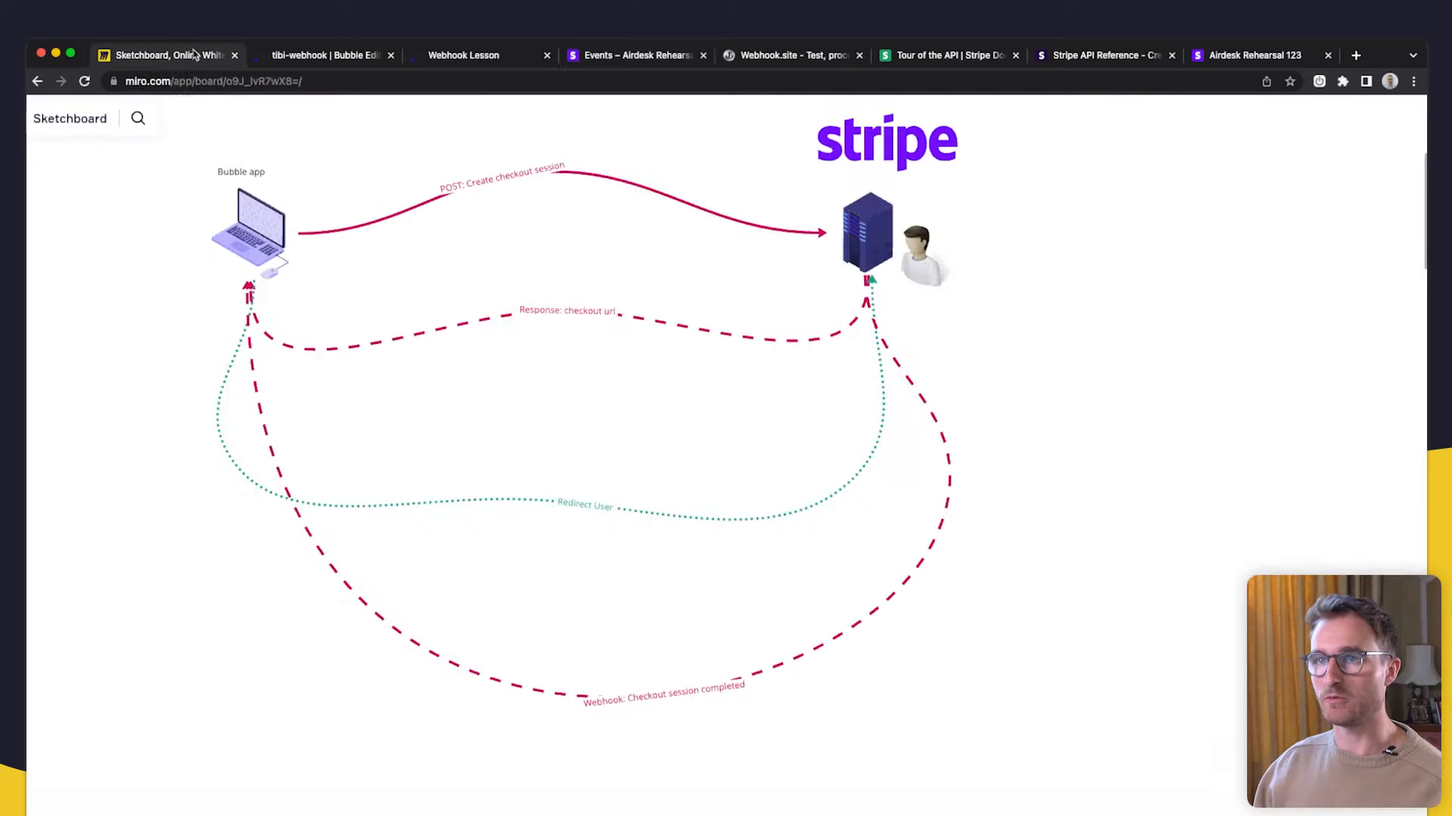
pyautogui.click(936, 539)
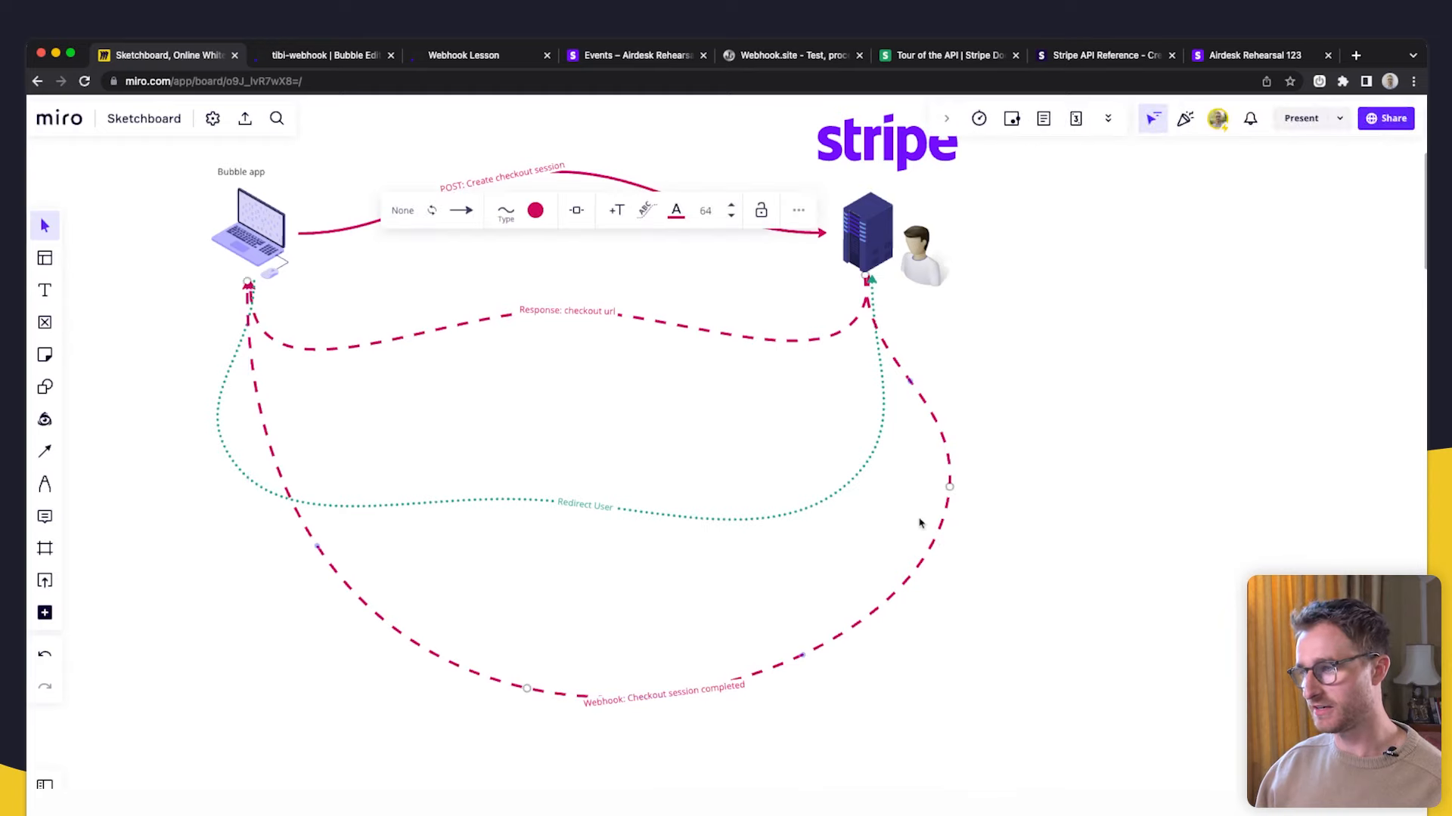
# - Inspect the three Bubble log entries' titles and descriptions, two of which include the user
pyautogui.click(360, 60)
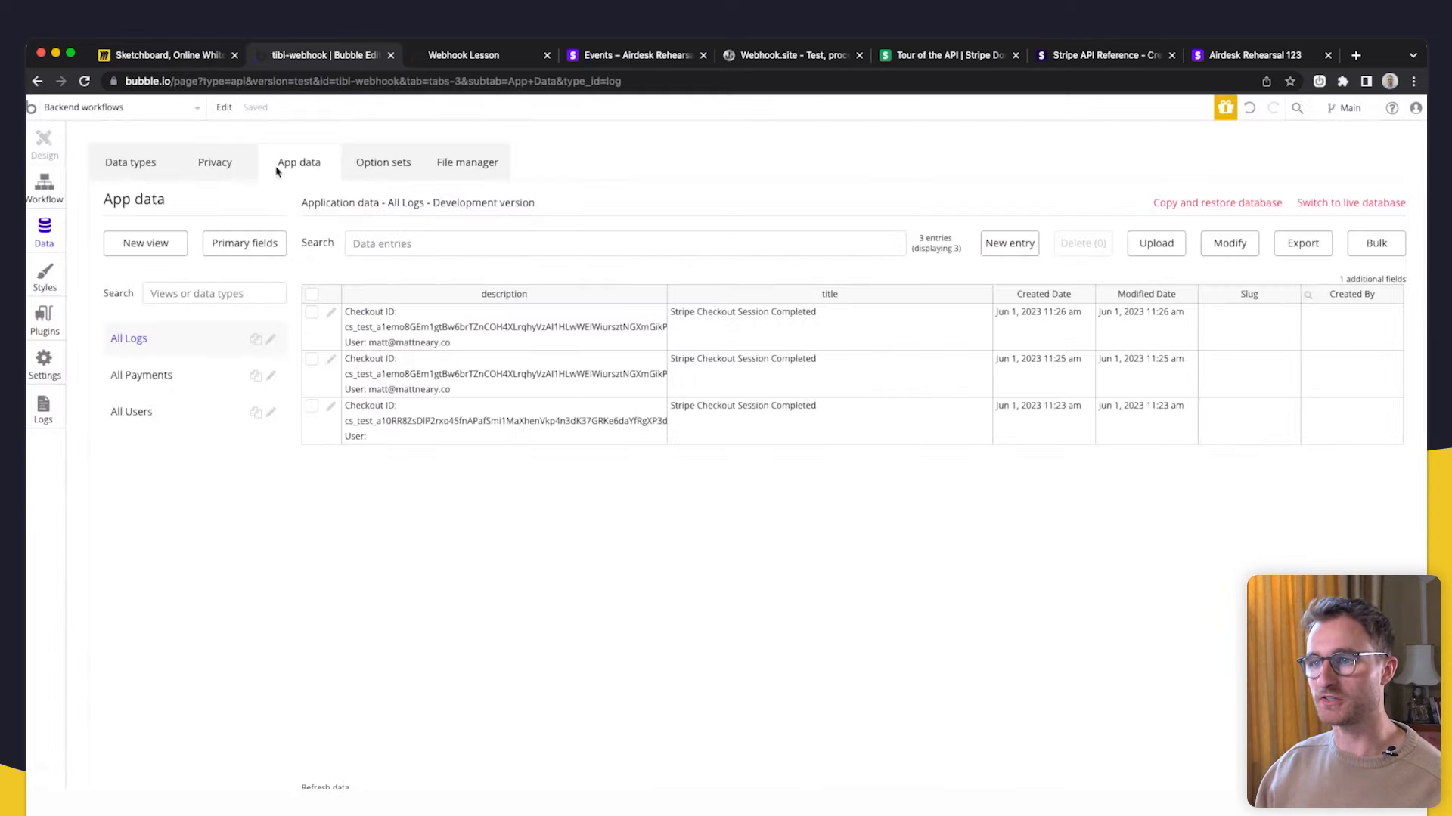
pyautogui.click(501, 345)
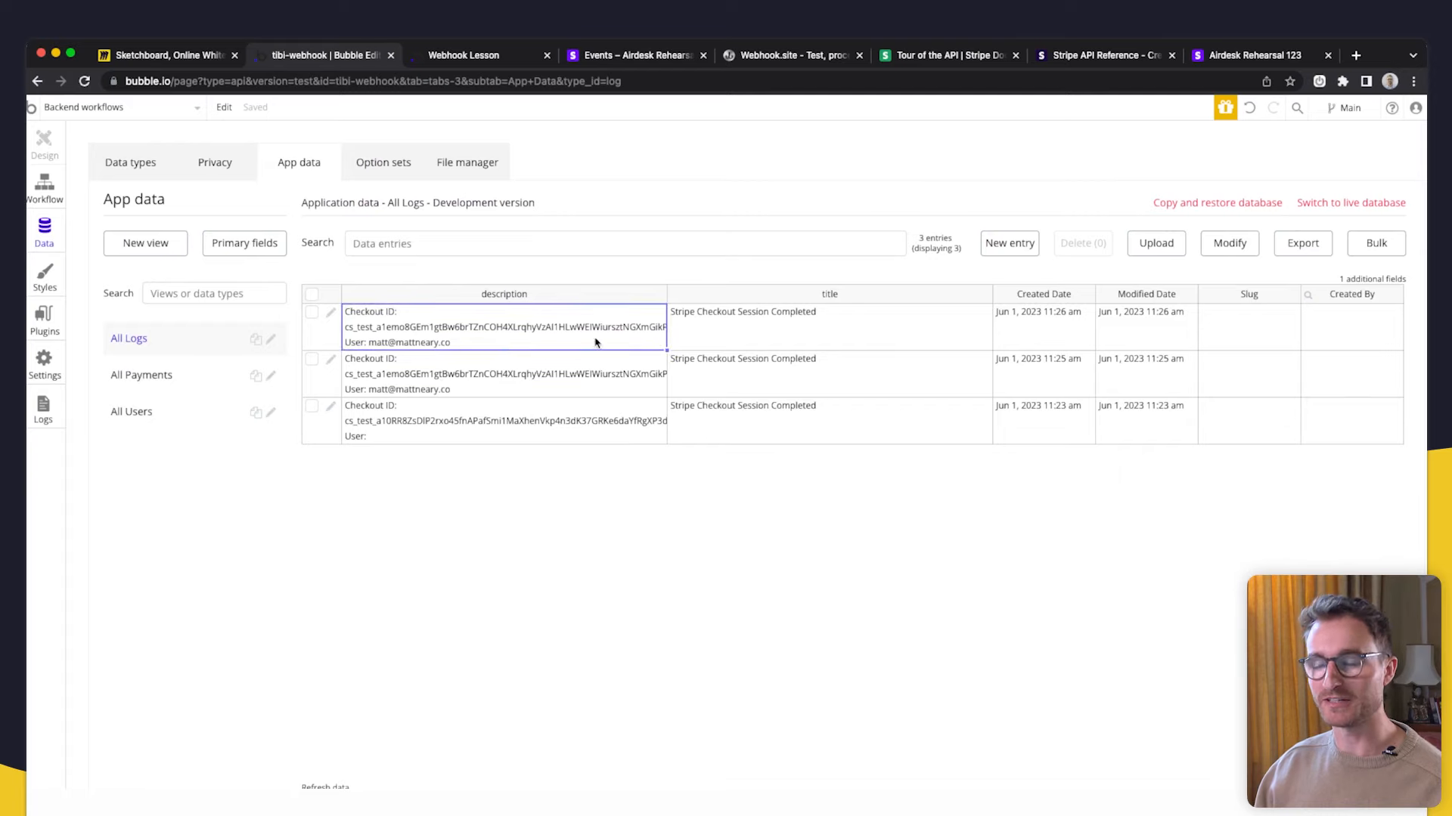
pyautogui.click(820, 327)
pyautogui.click(585, 314)
pyautogui.click(796, 324)
pyautogui.click(561, 329)
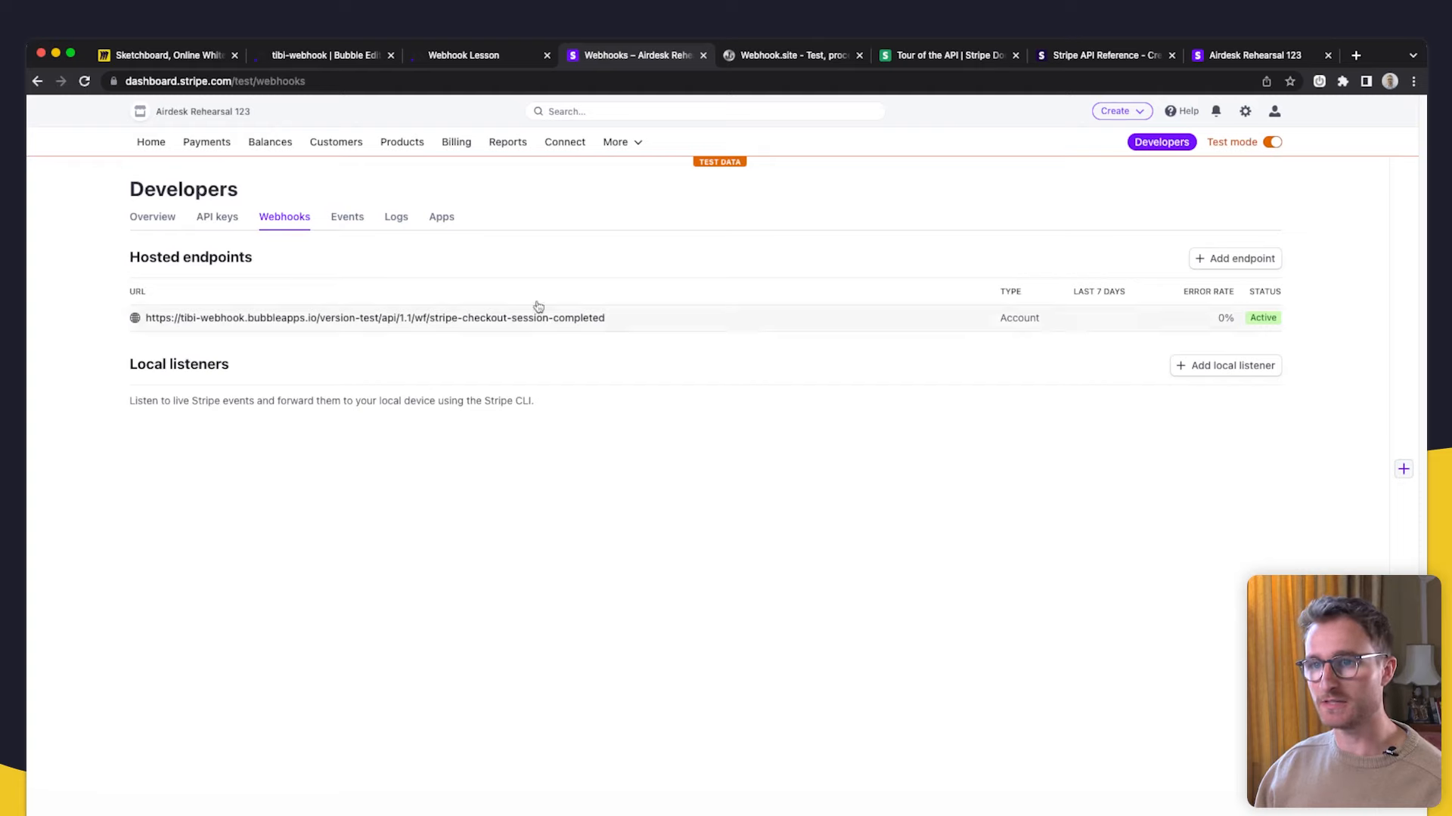
# - Review the endpoint's five 200 OK checkout.session.completed deliveries, then open Bubble's index page workflows
pyautogui.click(795, 324)
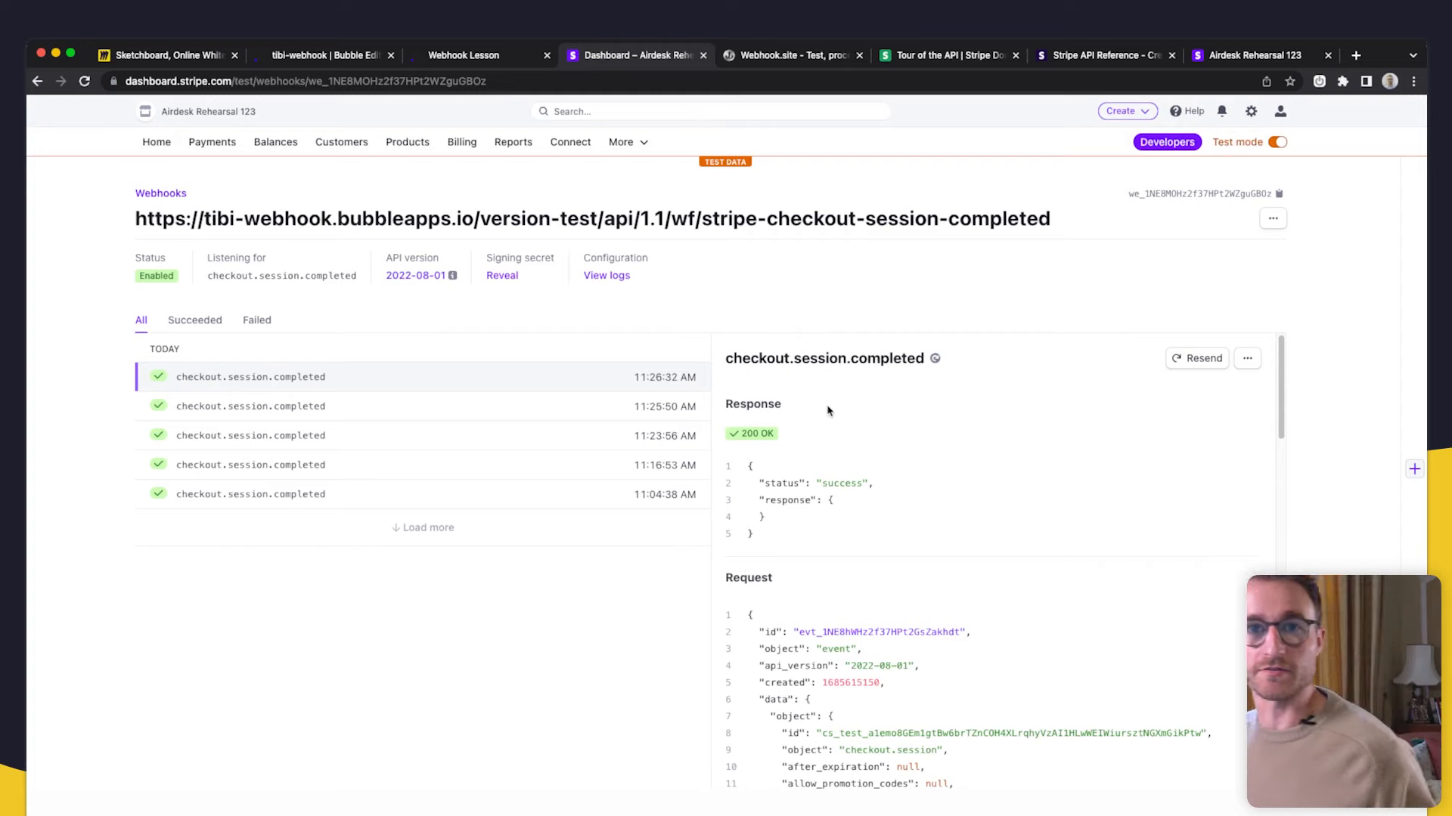
pyautogui.click(317, 58)
pyautogui.click(89, 112)
pyautogui.click(91, 152)
pyautogui.click(30, 204)
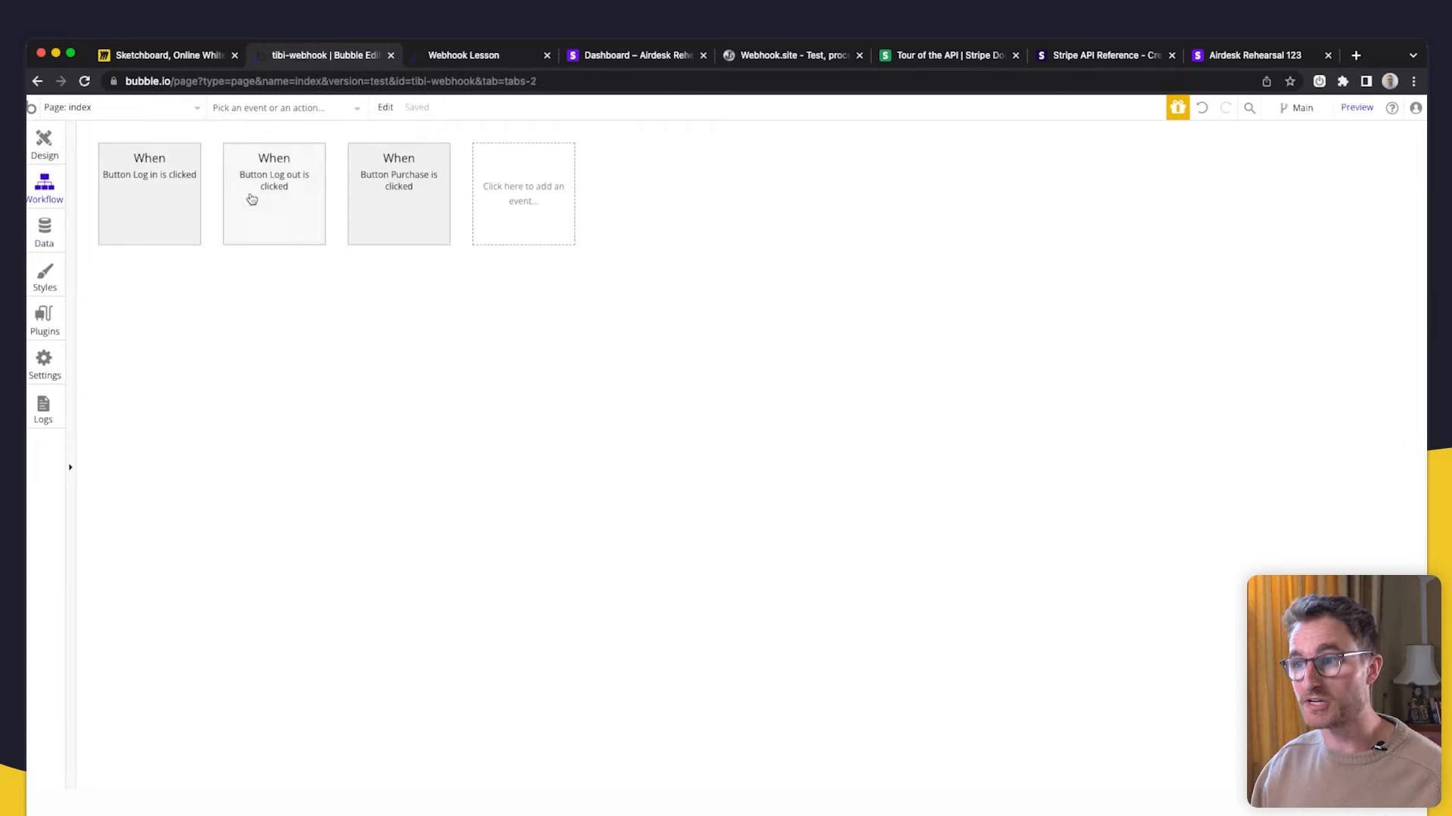
# - Insert a 'Create a new Payment' action before the Purchase workflow's open-external-website step
pyautogui.click(400, 224)
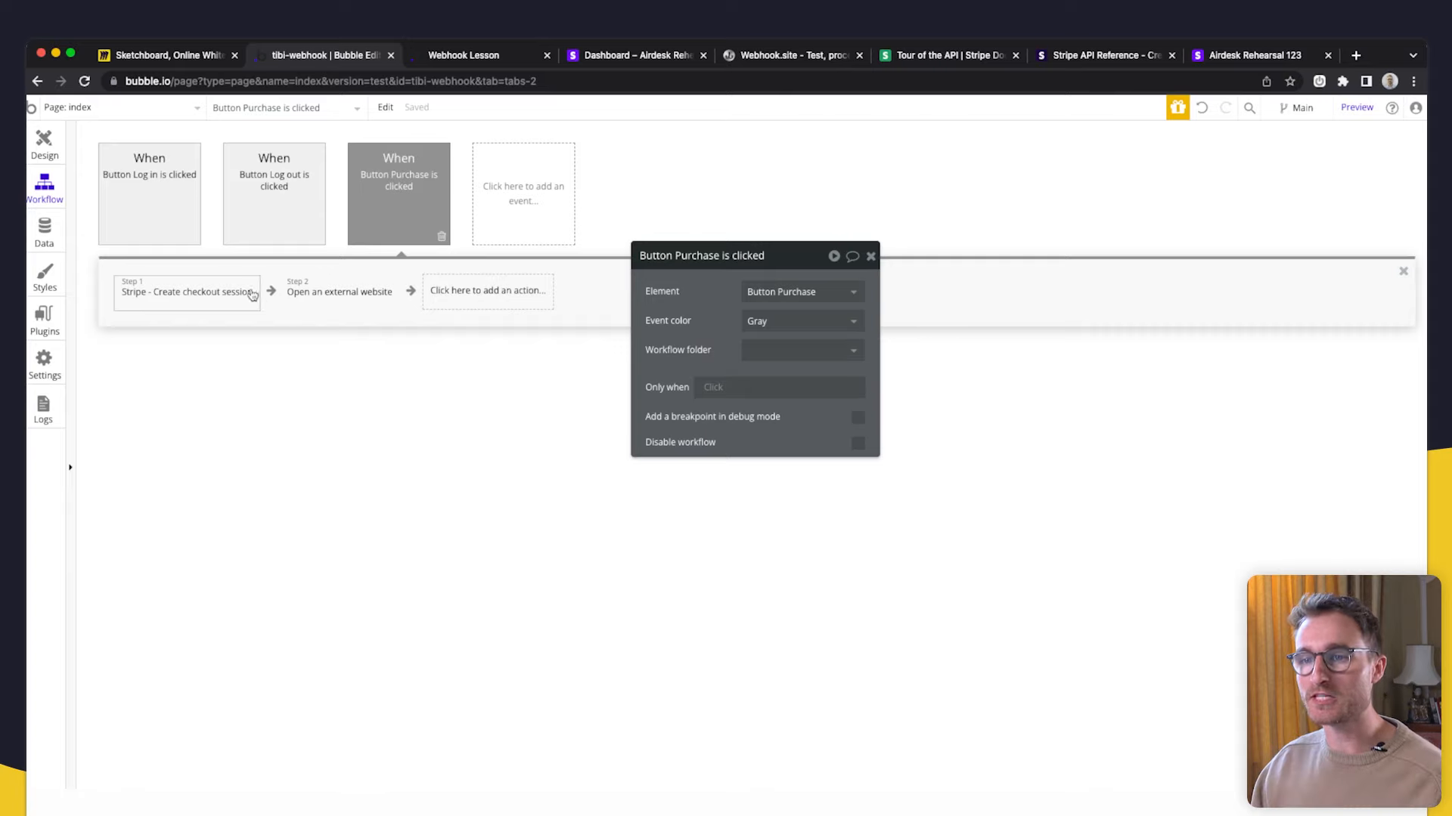
pyautogui.click(317, 305)
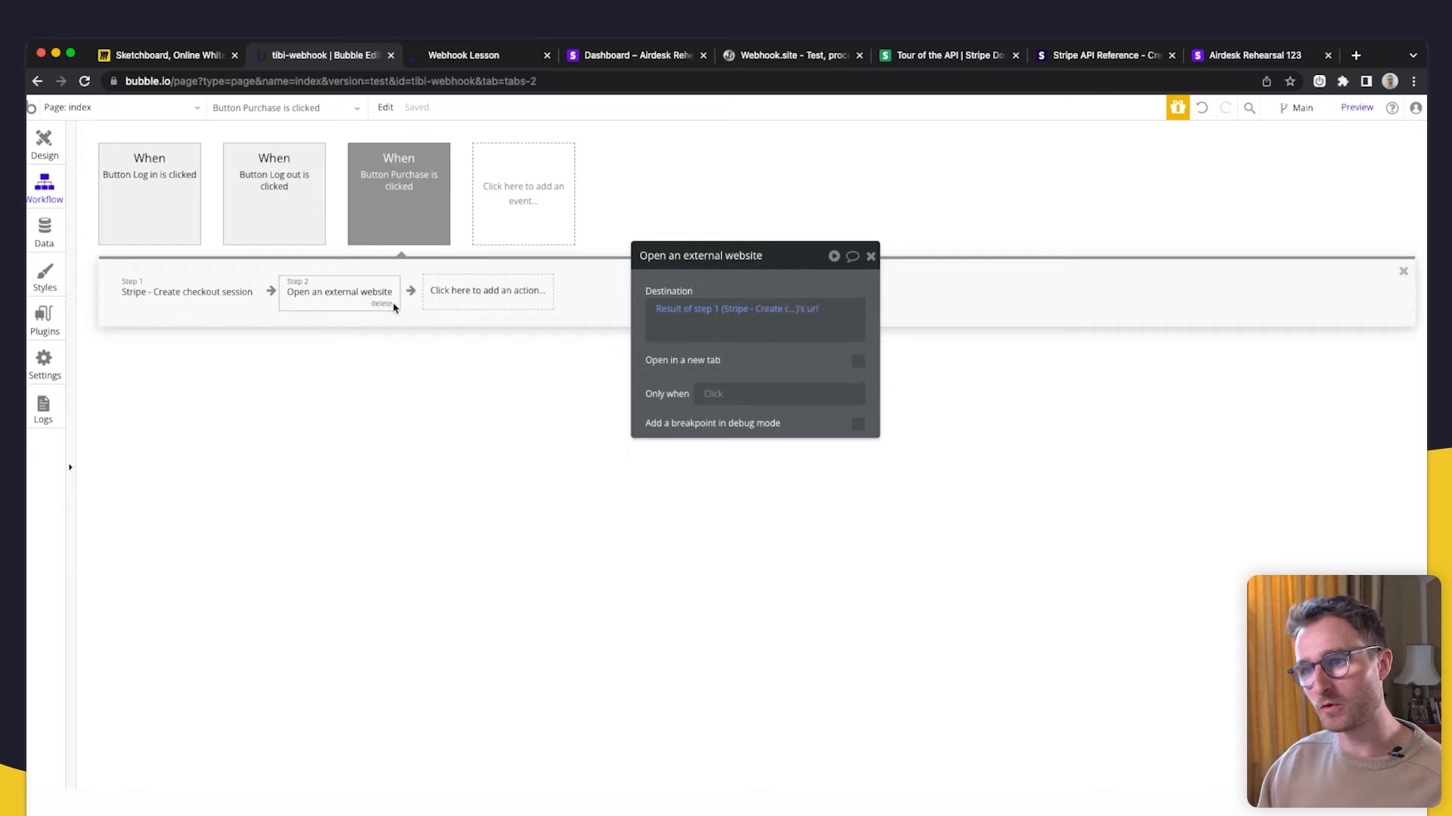
pyautogui.rightClick(341, 295)
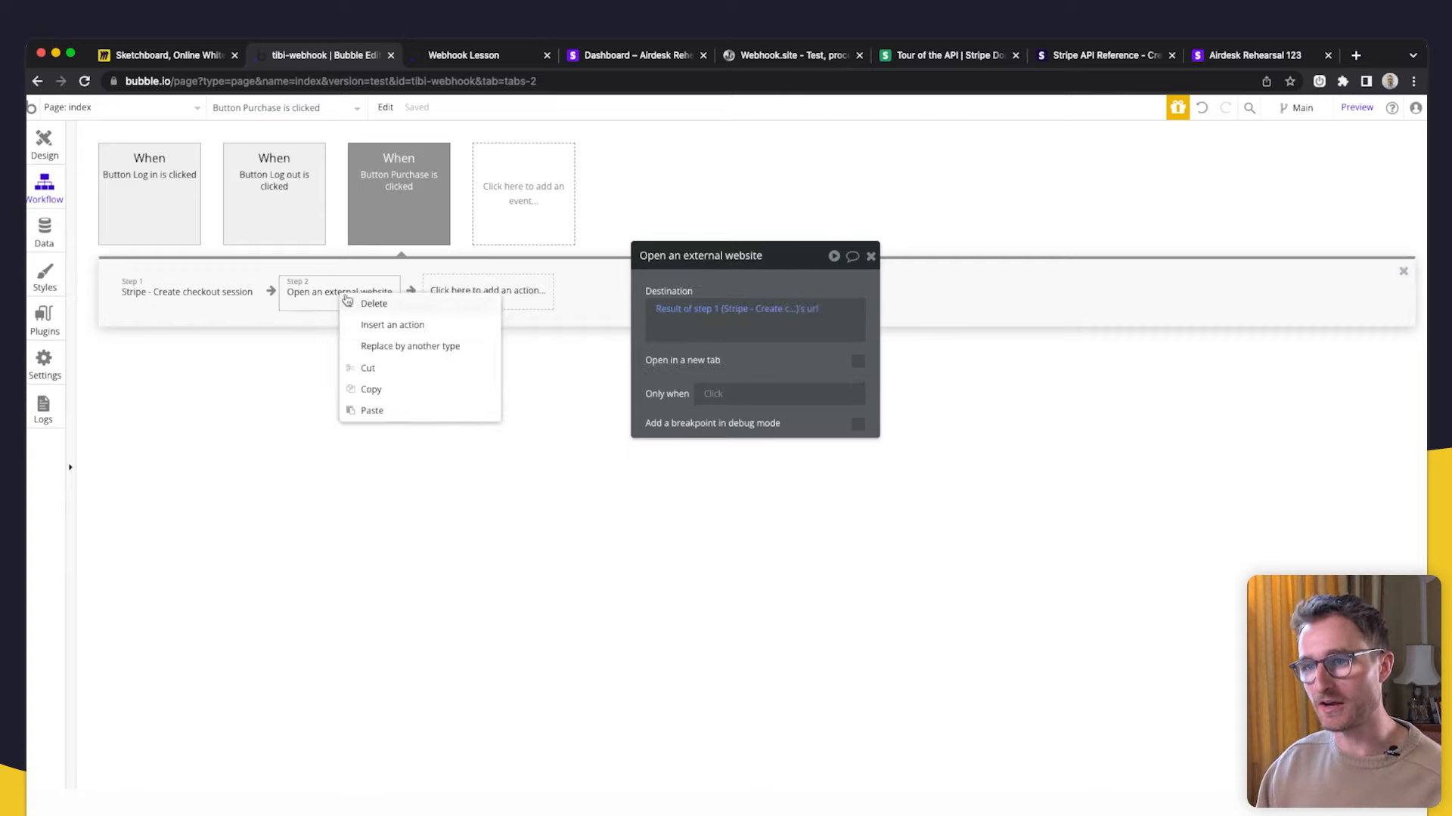
pyautogui.click(378, 325)
pyautogui.moveTo(344, 401)
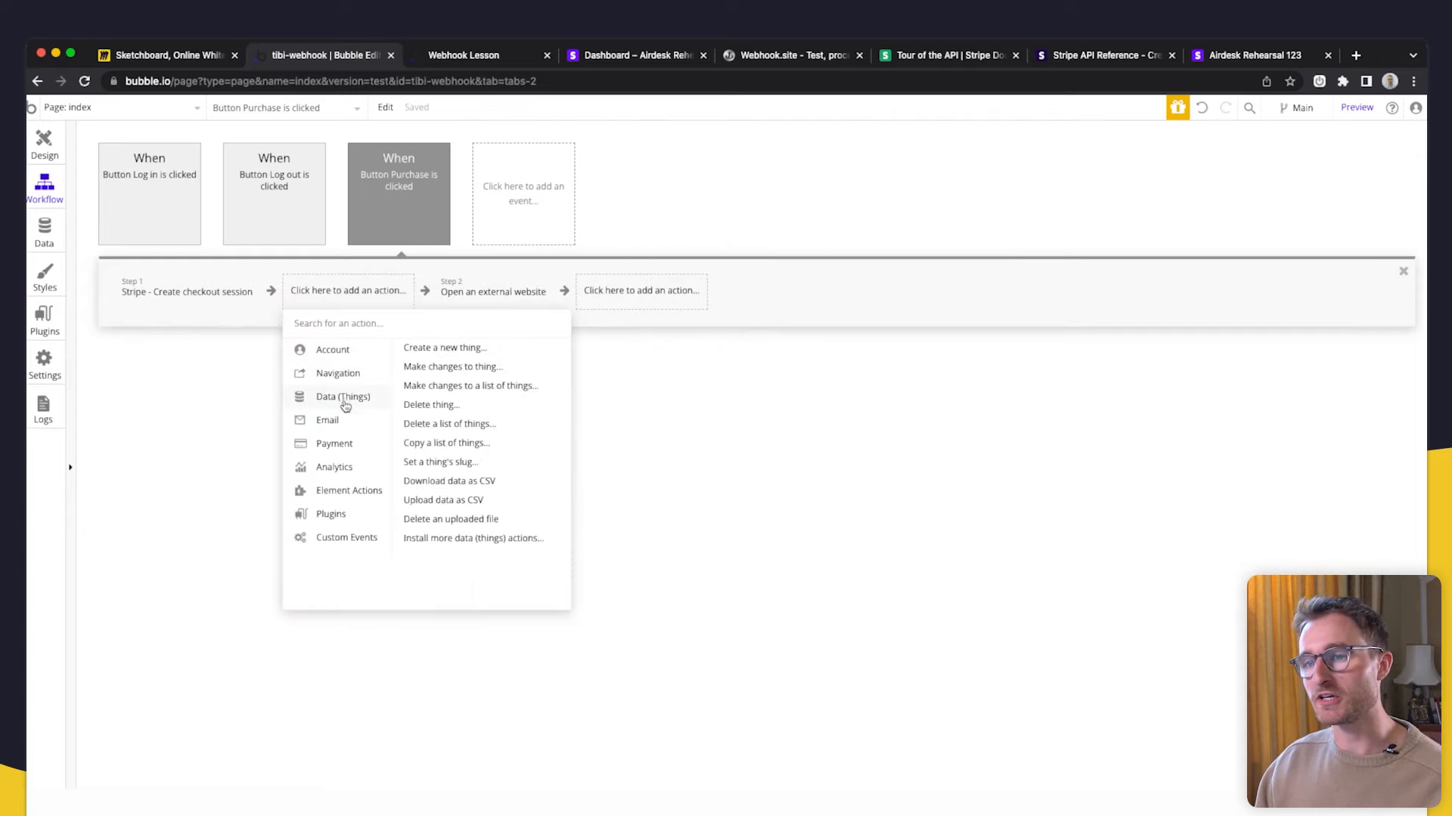
pyautogui.click(450, 351)
pyautogui.click(847, 284)
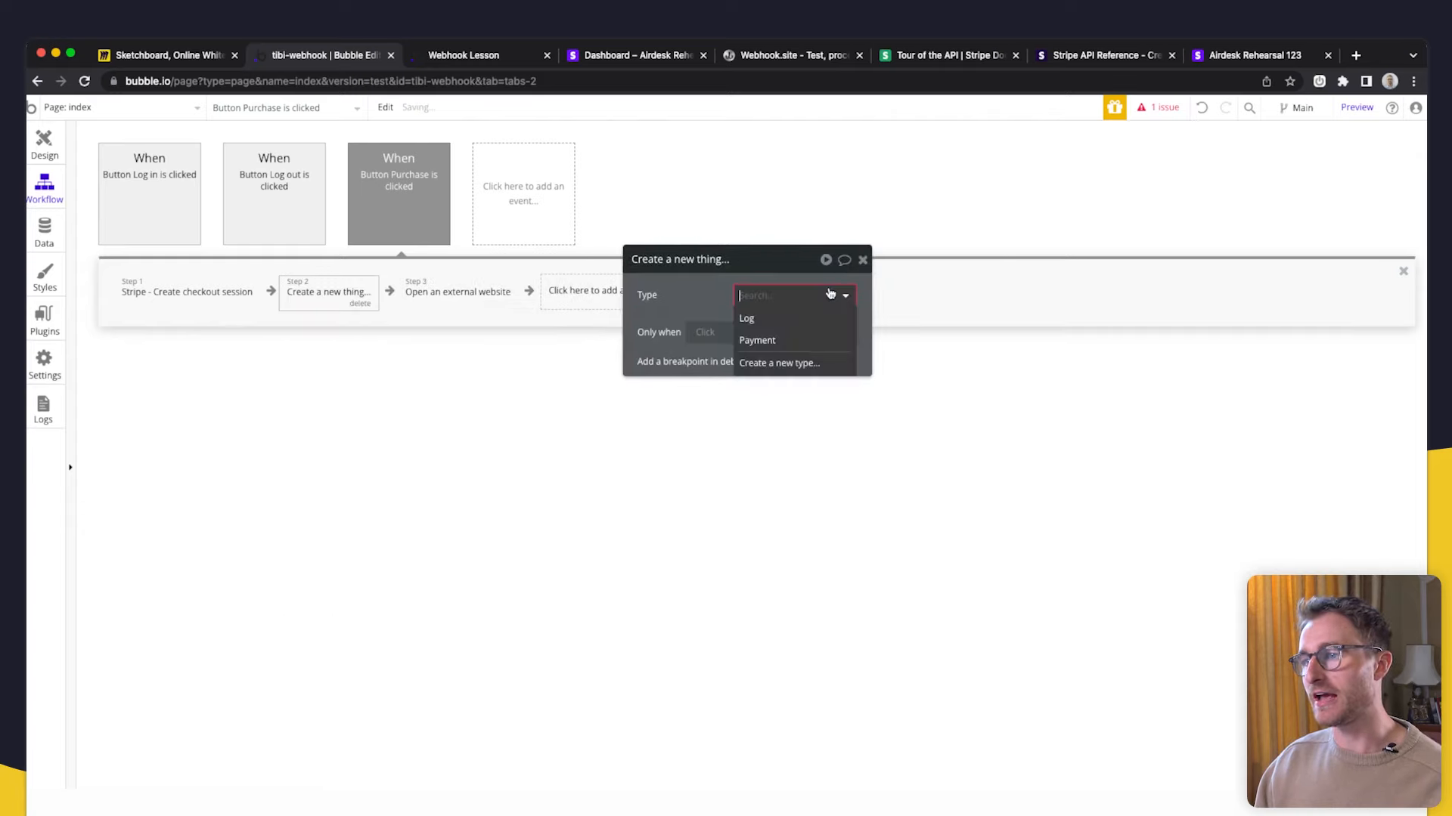
pyautogui.click(780, 338)
# - Add the isPaid field to the new Payment action's fields
pyautogui.moveTo(614, 293); pyautogui.dragTo(568, 296)
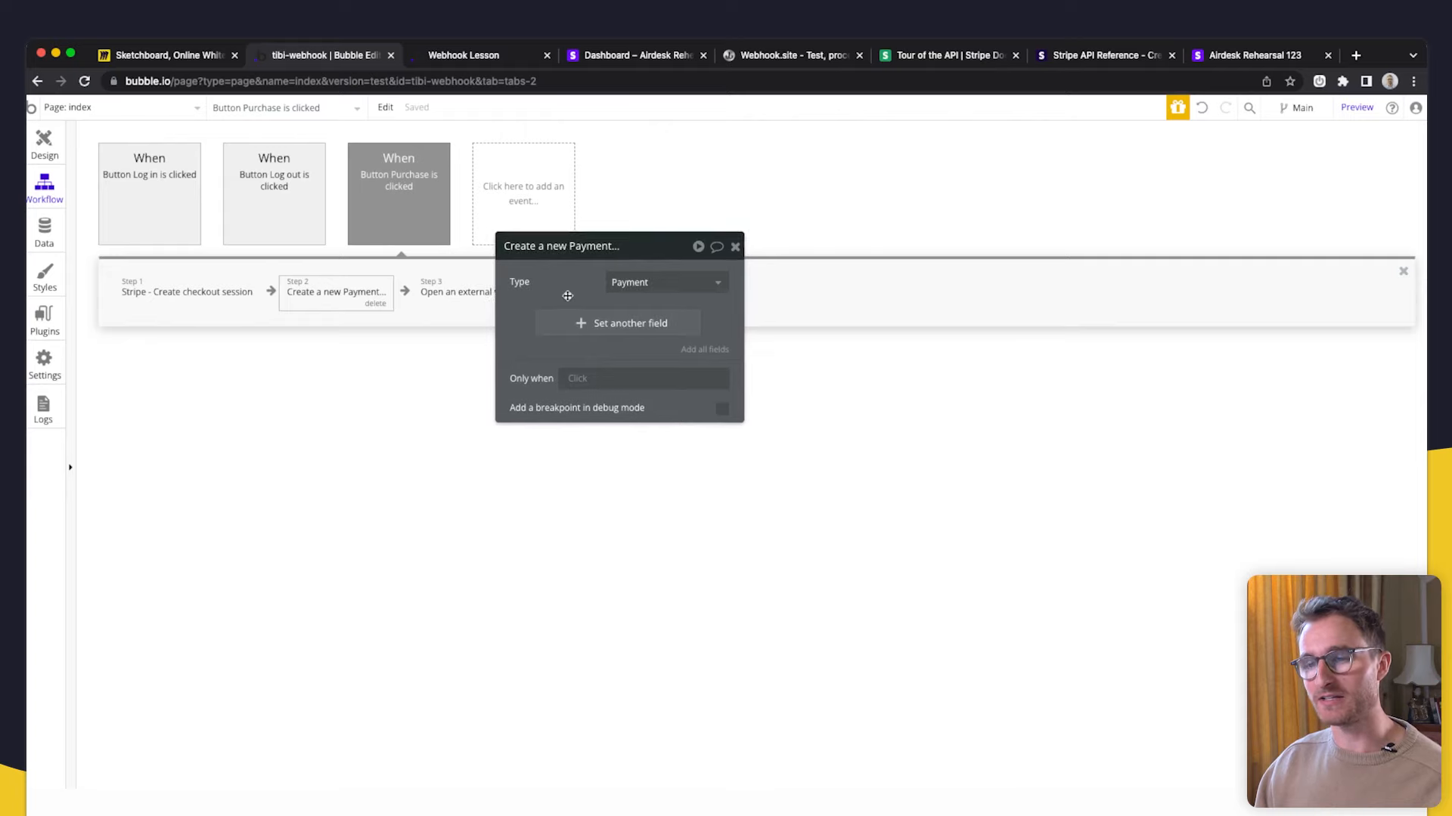
pyautogui.click(574, 327)
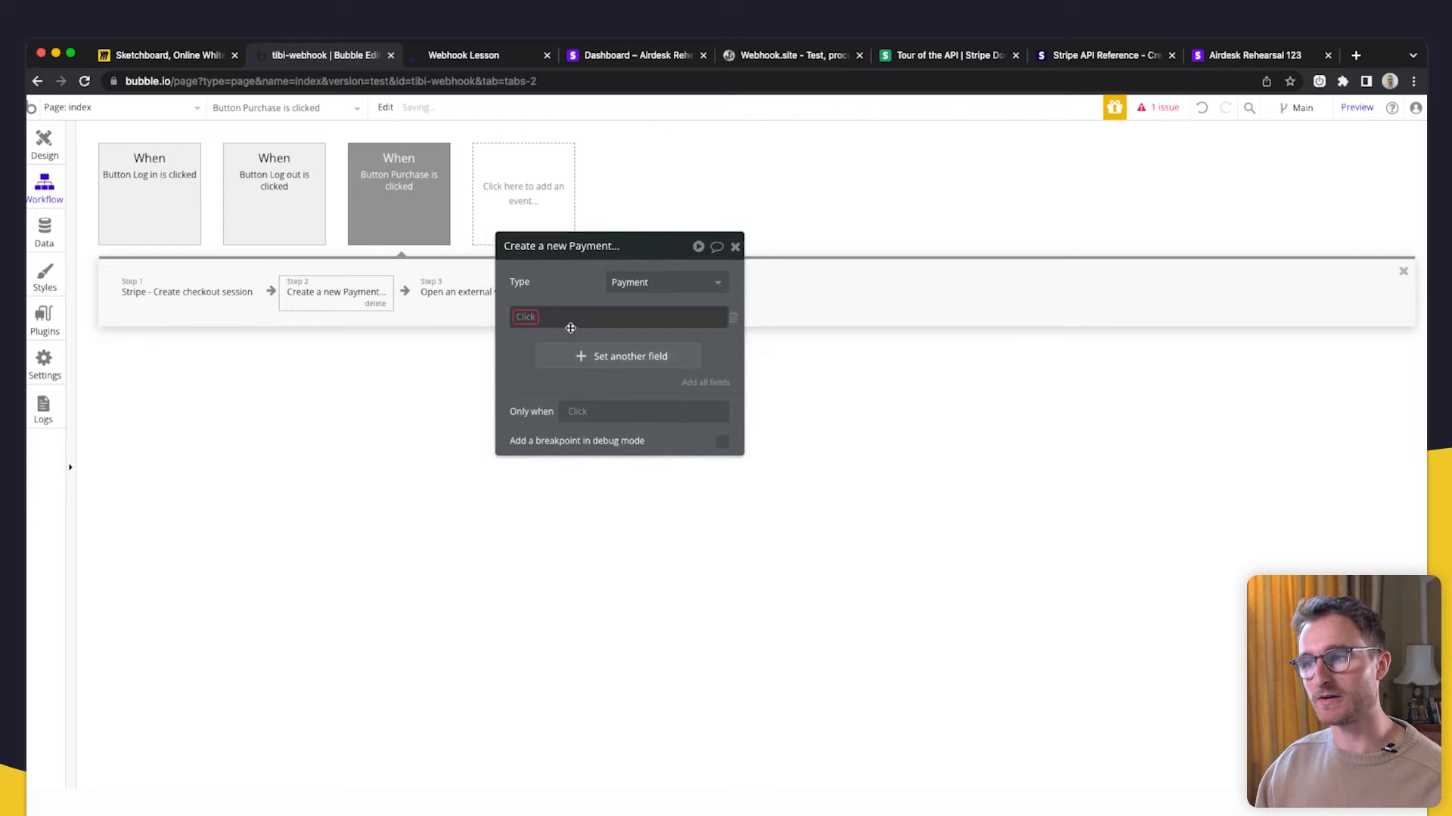
pyautogui.click(523, 318)
pyautogui.click(549, 333)
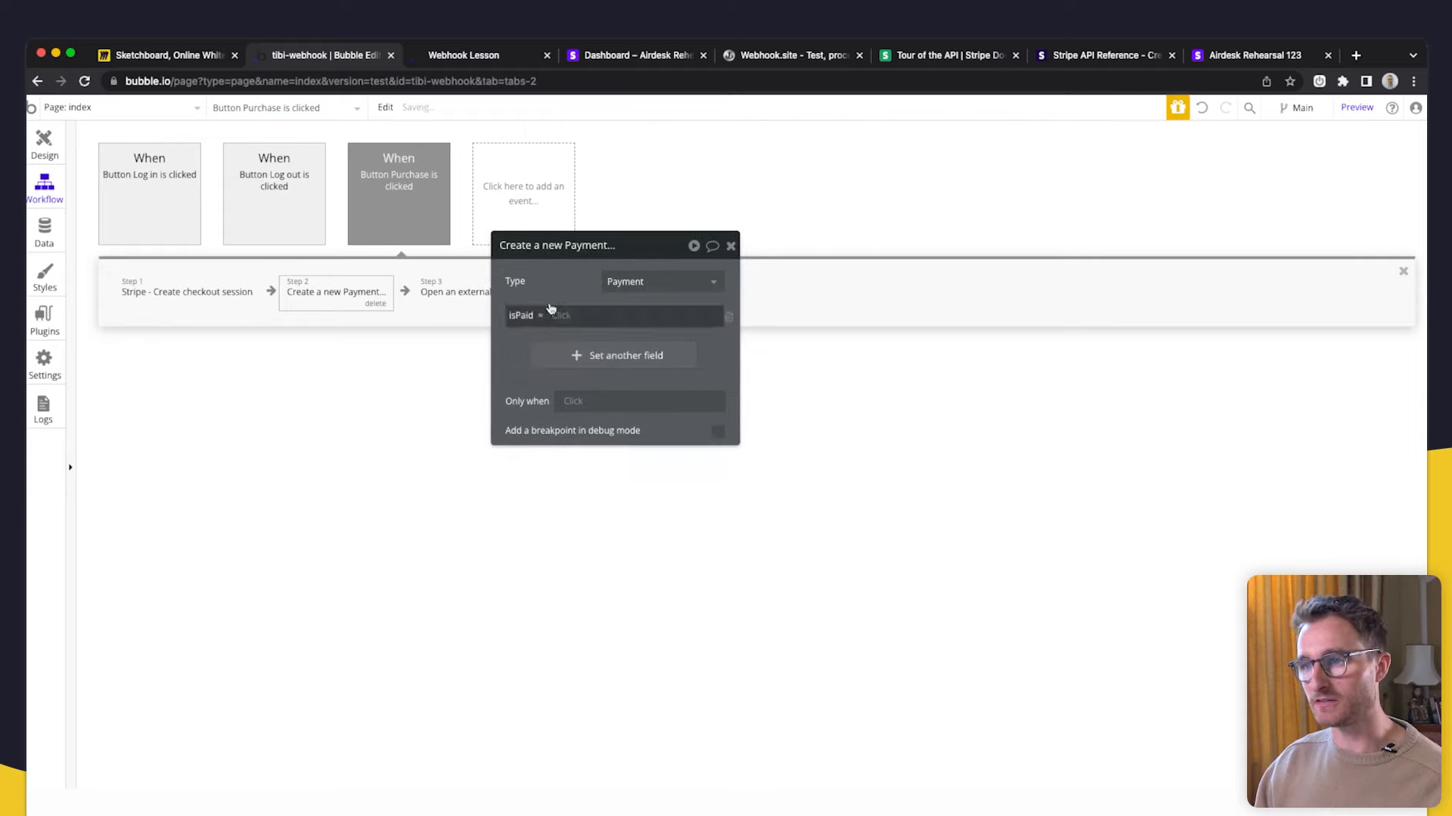
pyautogui.click(50, 235)
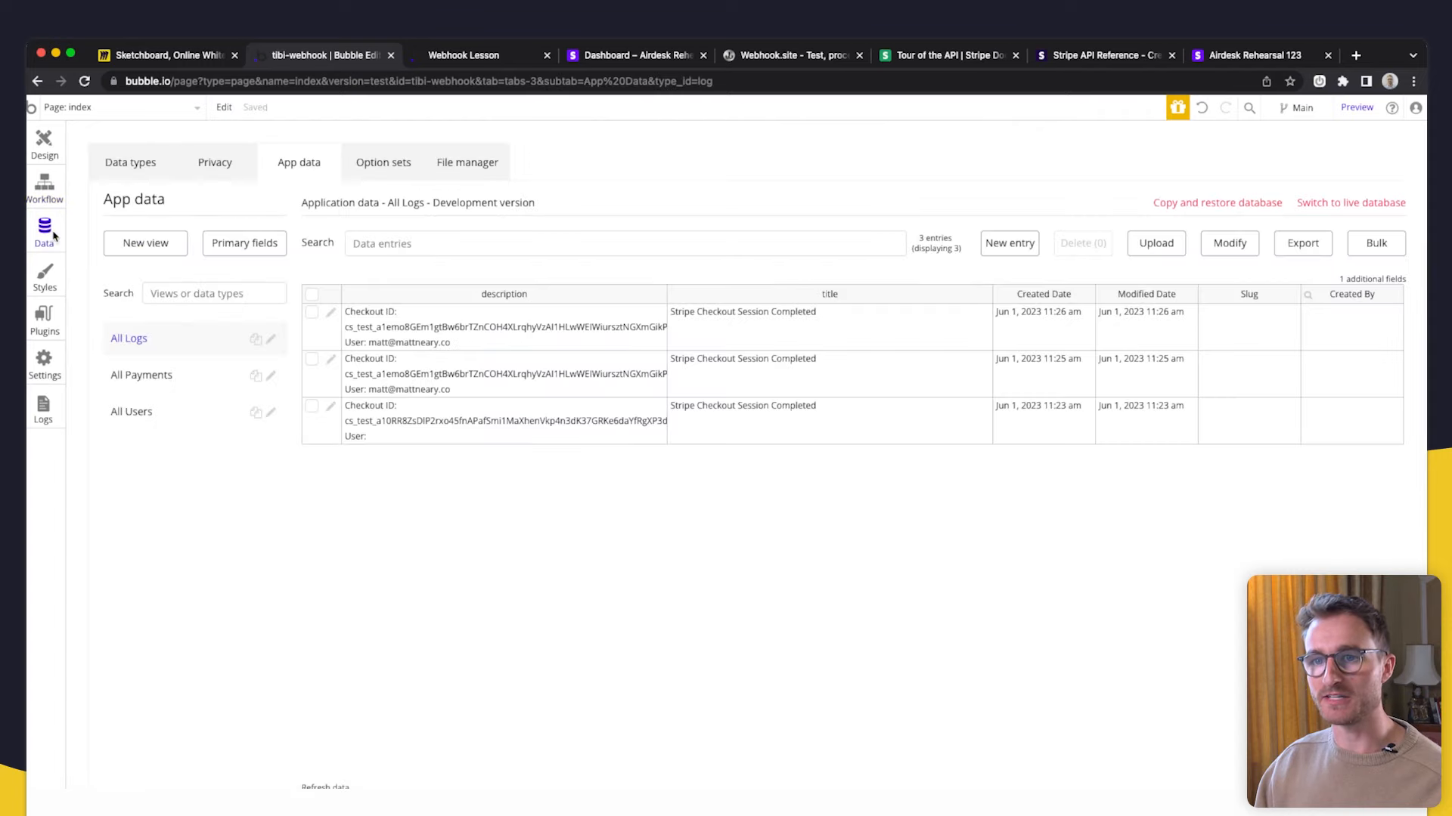
pyautogui.click(149, 157)
# - Remove the isPaid field from the Purchase workflow's Payment step
pyautogui.click(151, 314)
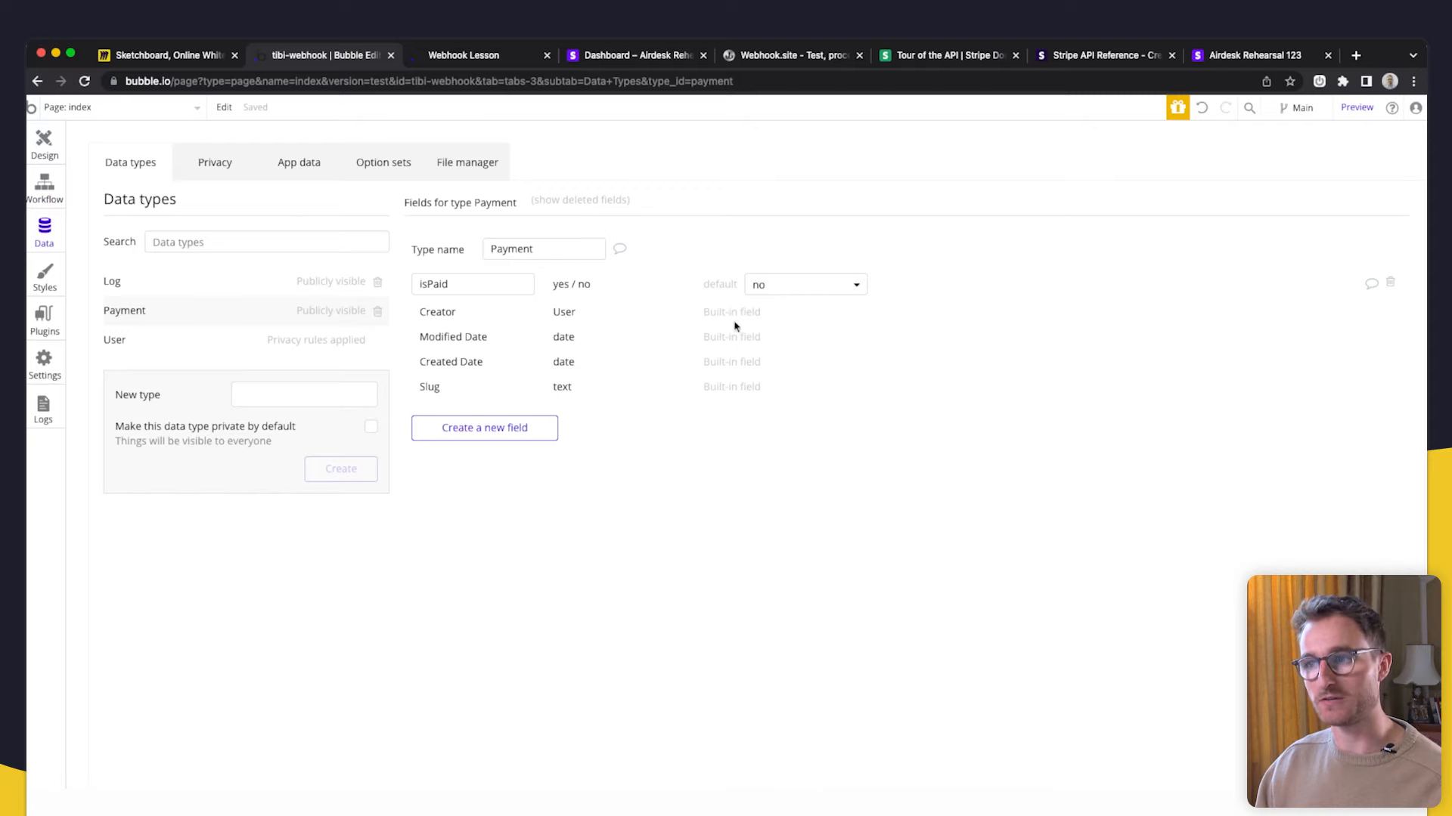
pyautogui.click(50, 161)
pyautogui.click(56, 197)
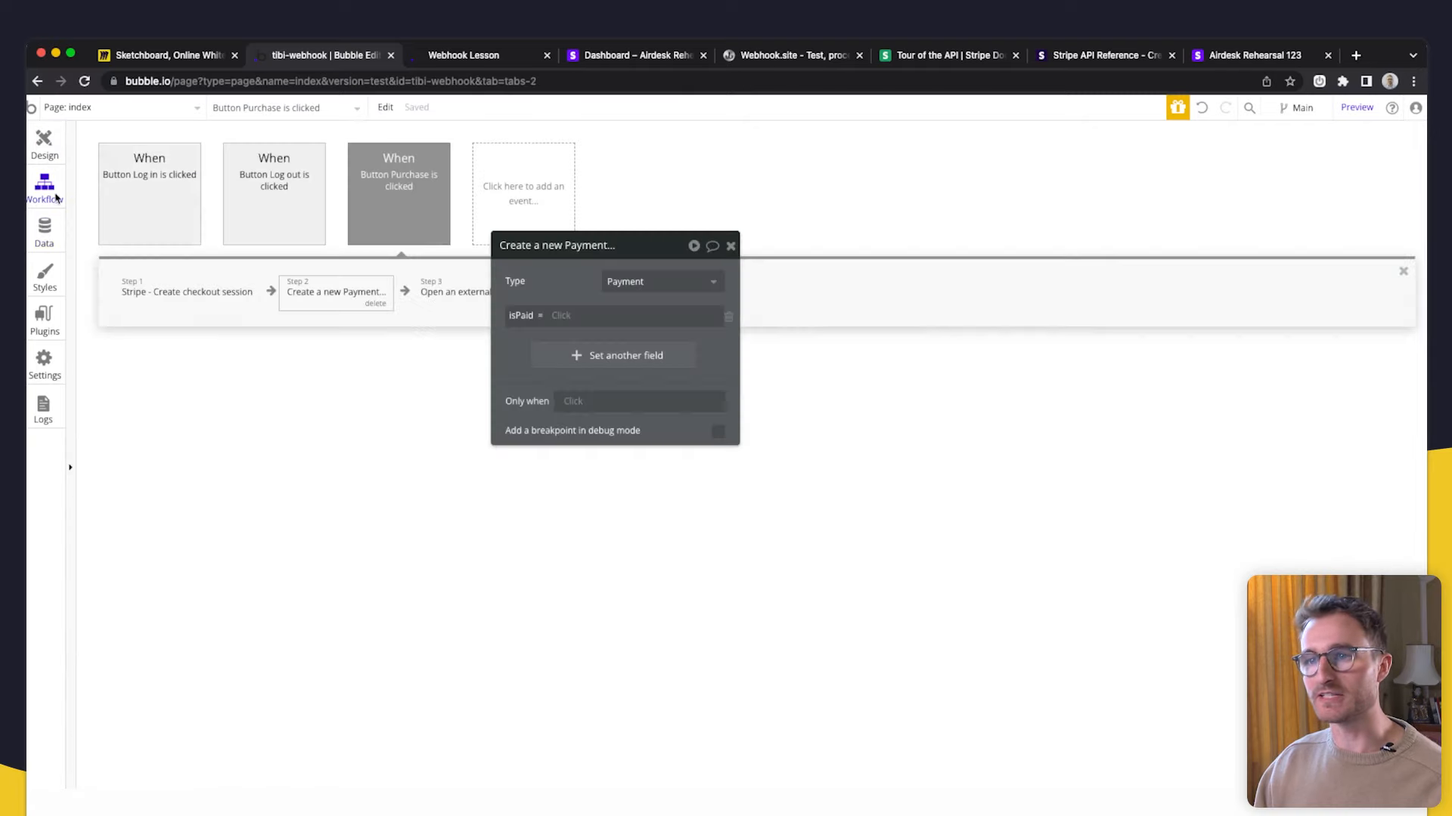
pyautogui.click(727, 317)
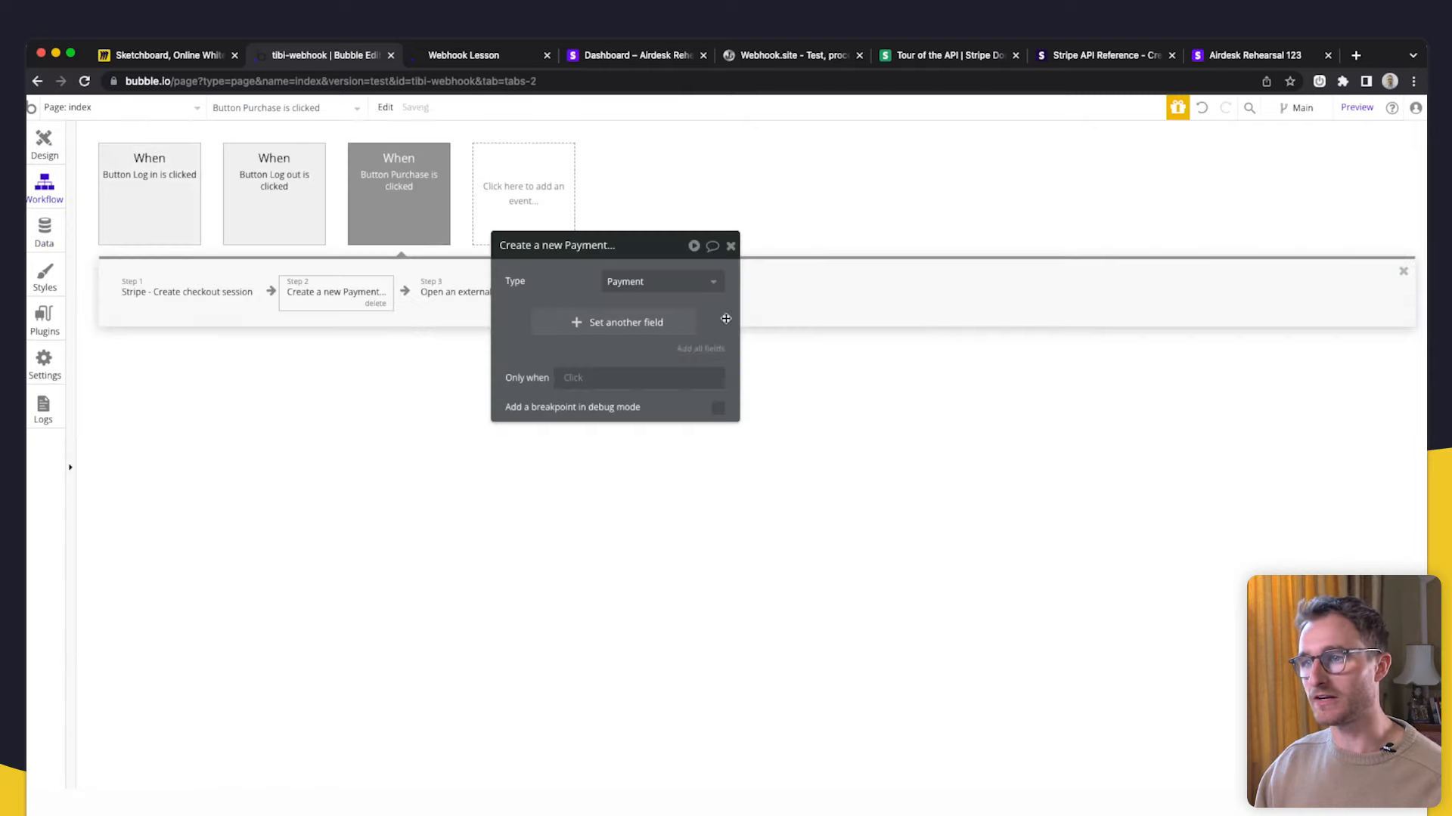
# - Add an amount field of type number to the Payment data type
pyautogui.click(47, 233)
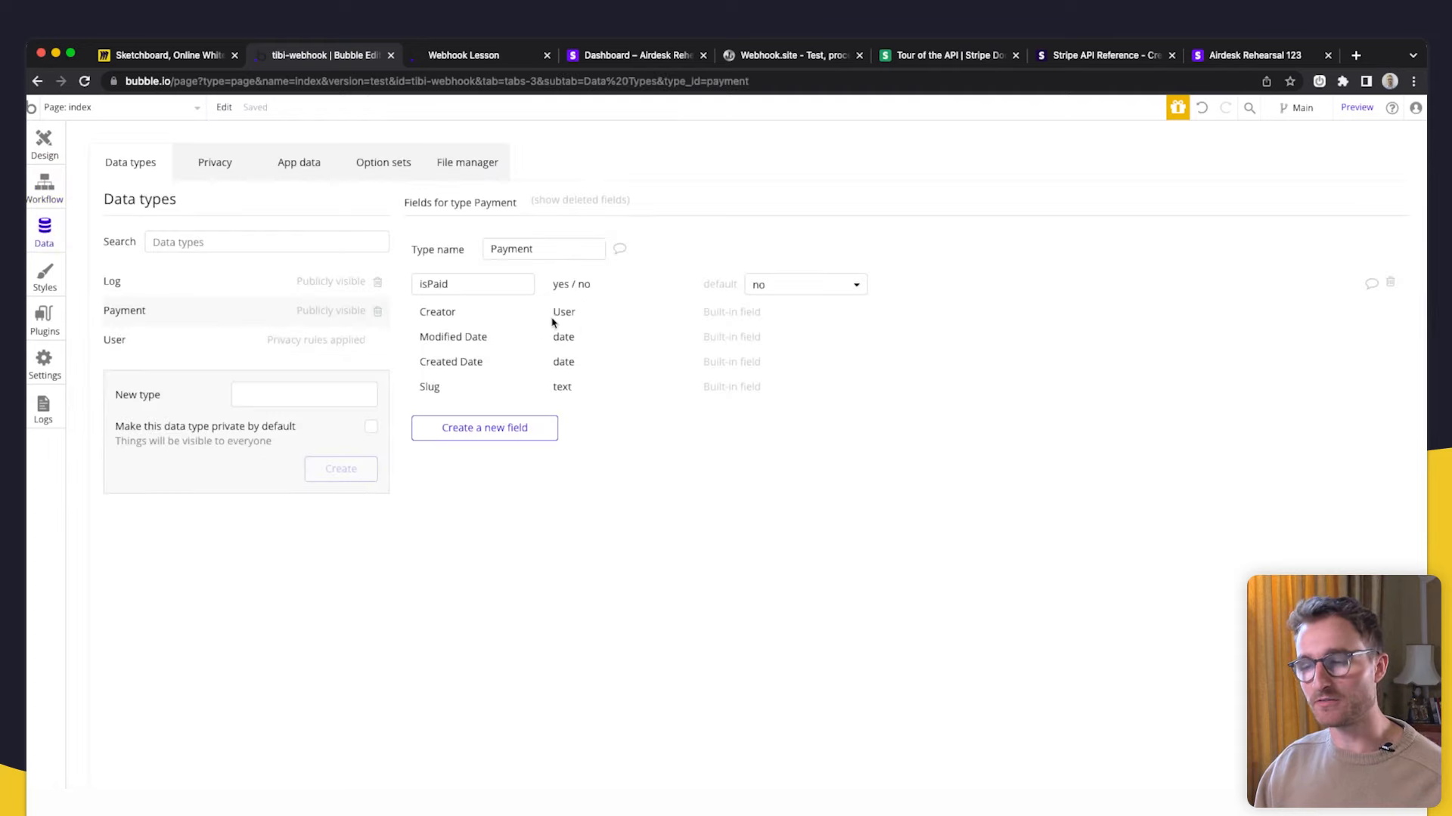
pyautogui.click(501, 430)
pyautogui.write('amou')
pyautogui.click(817, 244)
pyautogui.click(785, 281)
pyautogui.click(722, 307)
# - Add a checkoutID field of type text to the Payment data type
pyautogui.click(483, 456)
pyautogui.write('checkoutID')
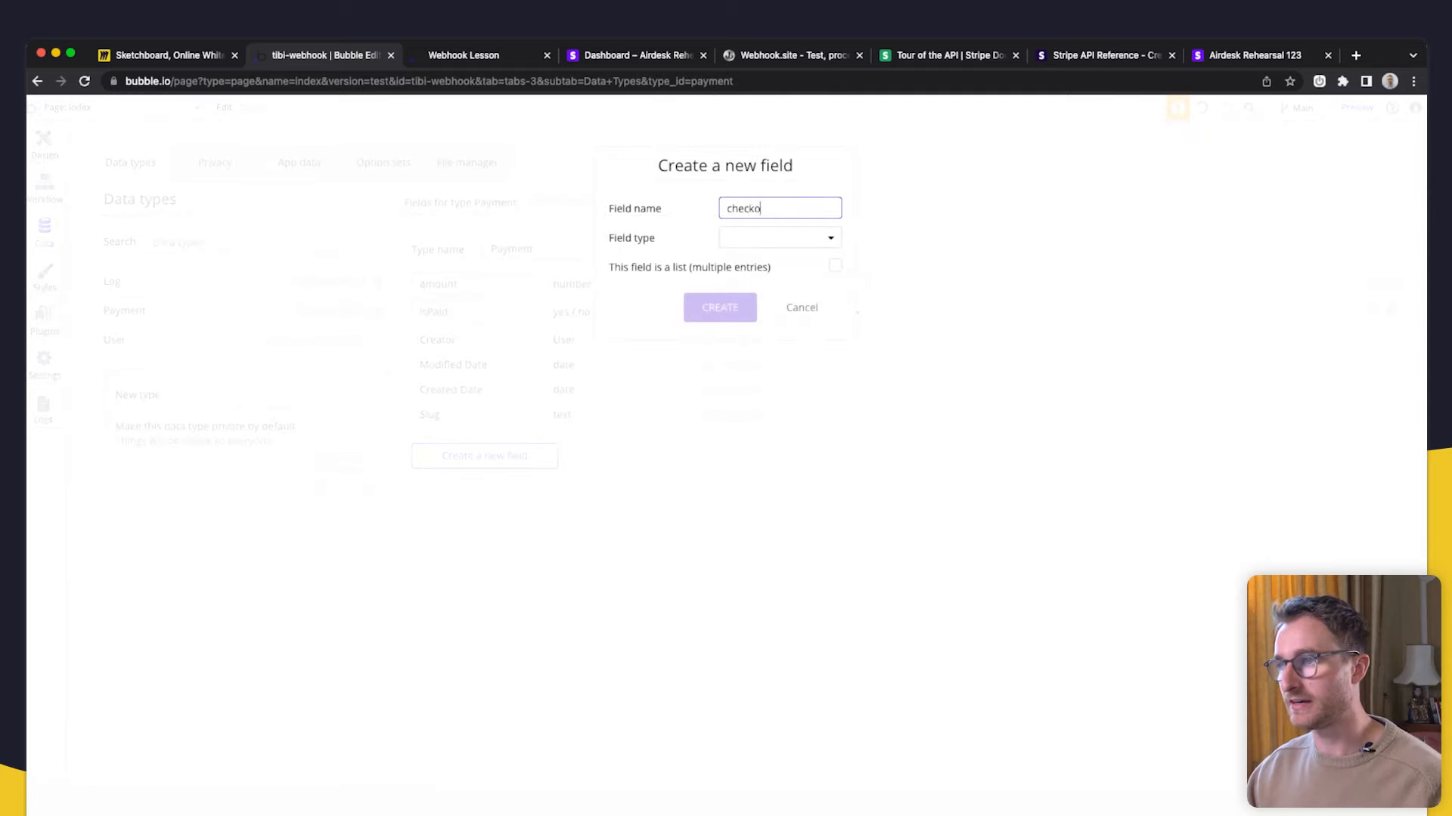
pyautogui.click(743, 239)
pyautogui.click(738, 262)
pyautogui.click(722, 307)
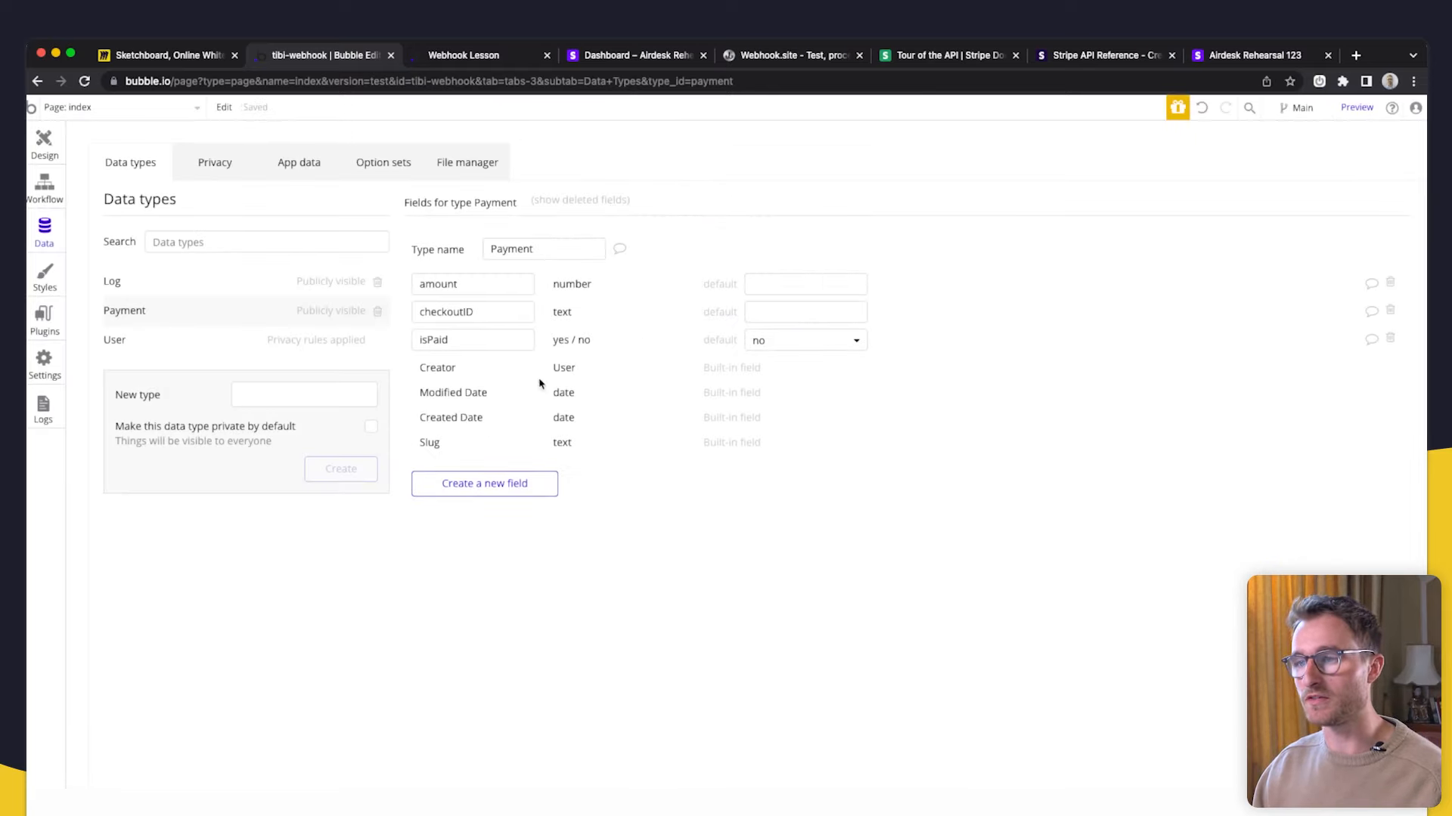
pyautogui.click(44, 185)
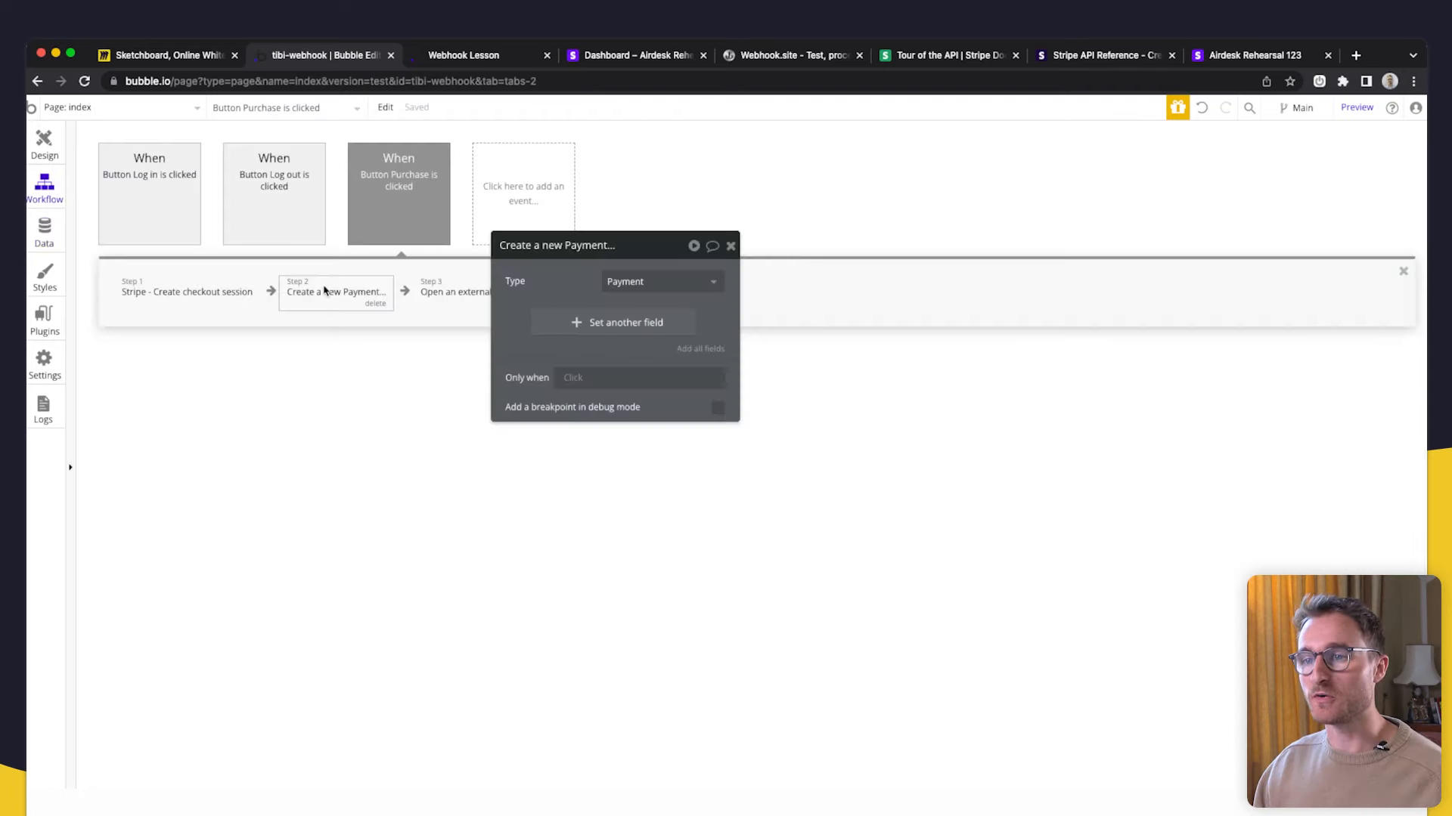
# - Make the Payment step set checkoutID to Result of step 1's checkout session id
pyautogui.click(567, 325)
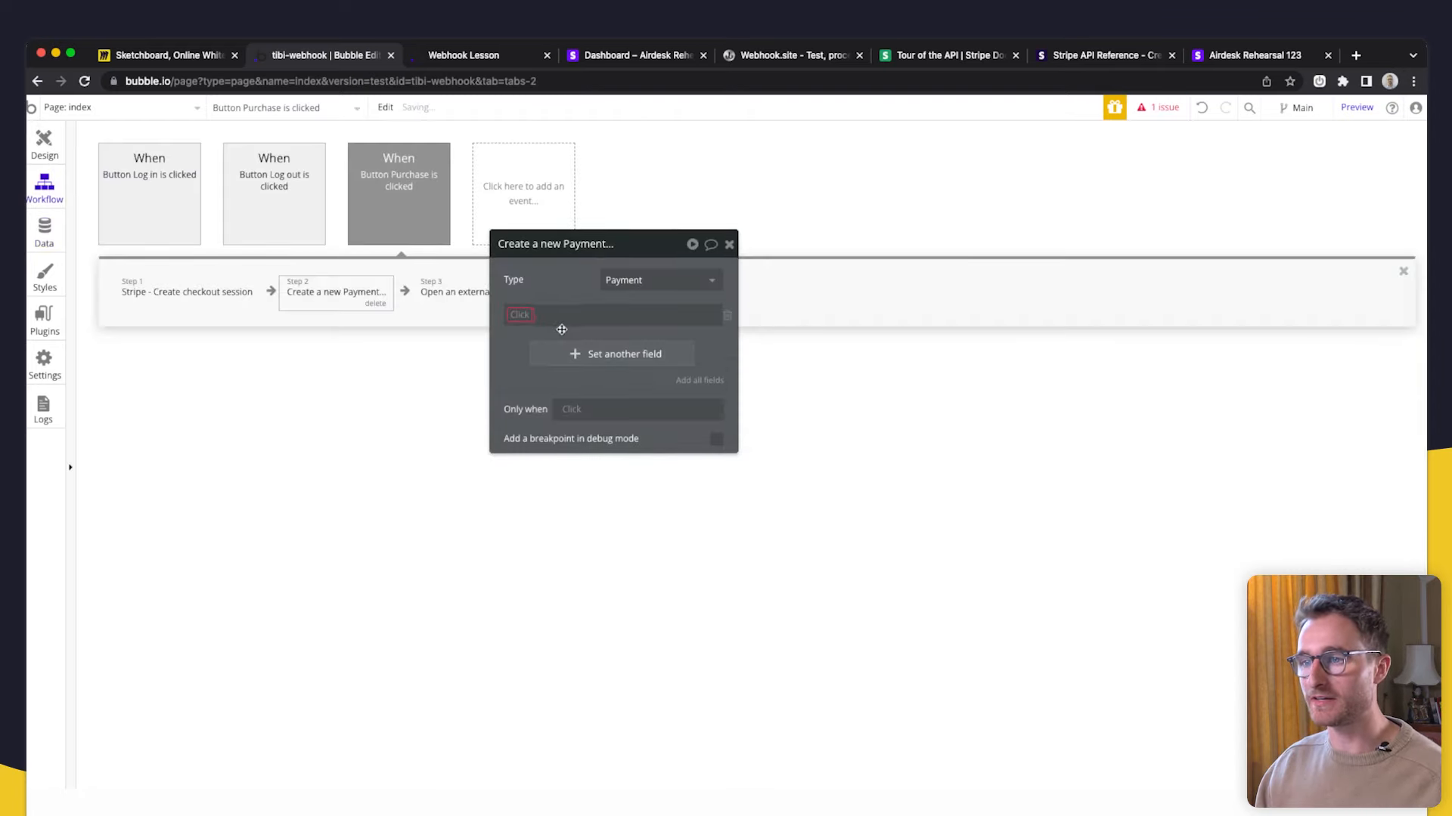
pyautogui.click(189, 292)
pyautogui.click(317, 283)
pyautogui.click(520, 317)
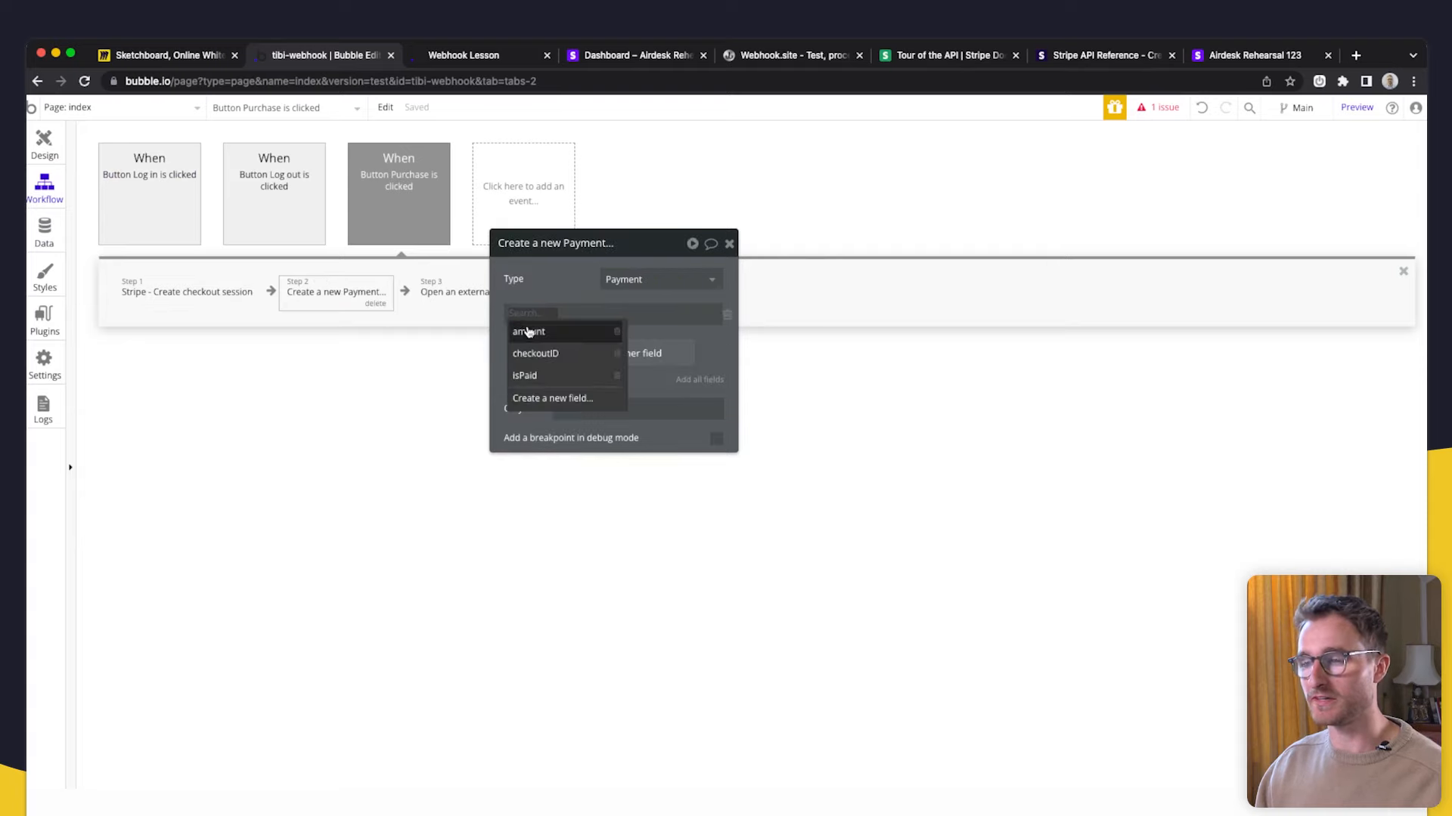
pyautogui.click(535, 353)
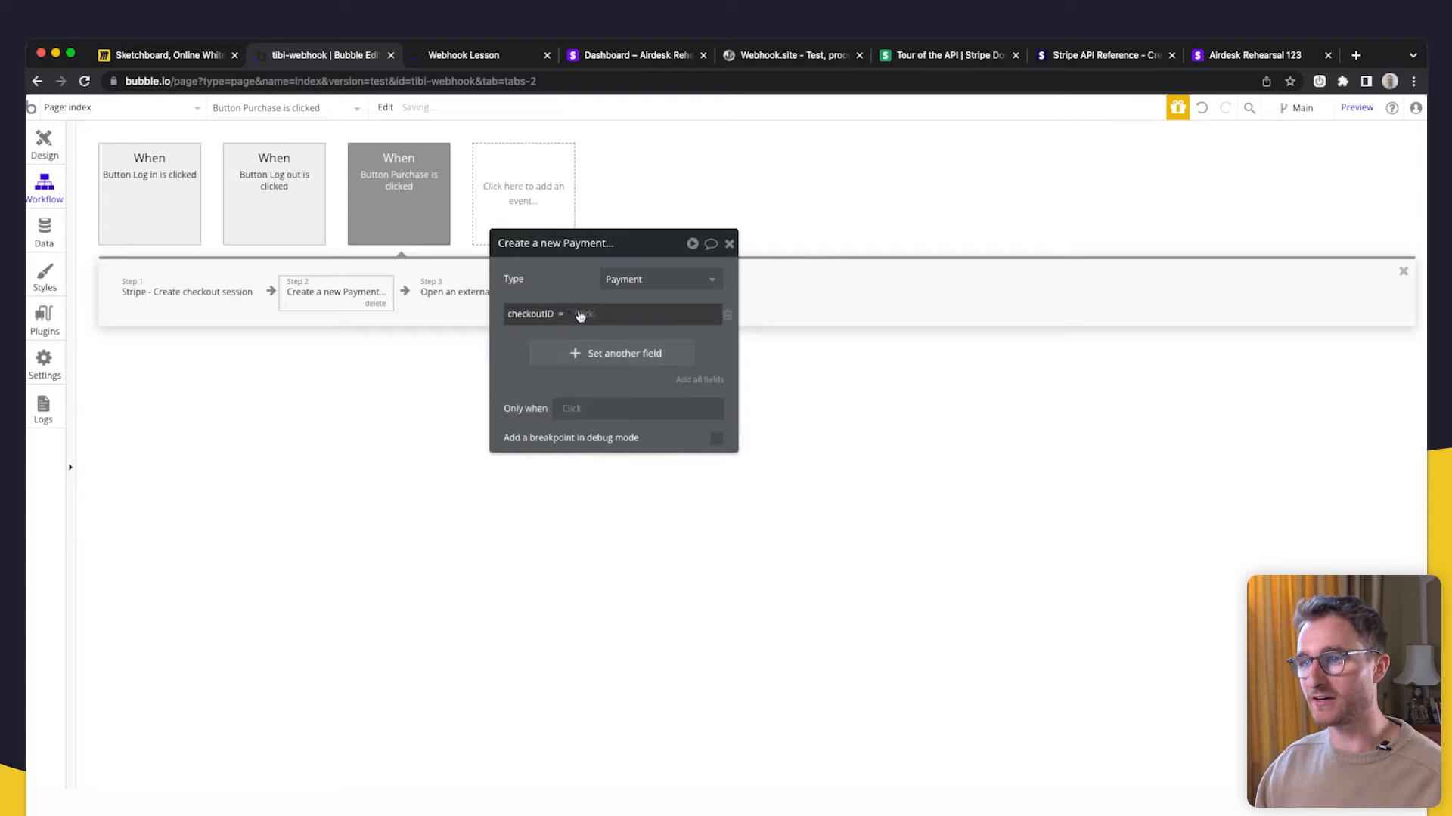
pyautogui.click(580, 316)
pyautogui.click(587, 380)
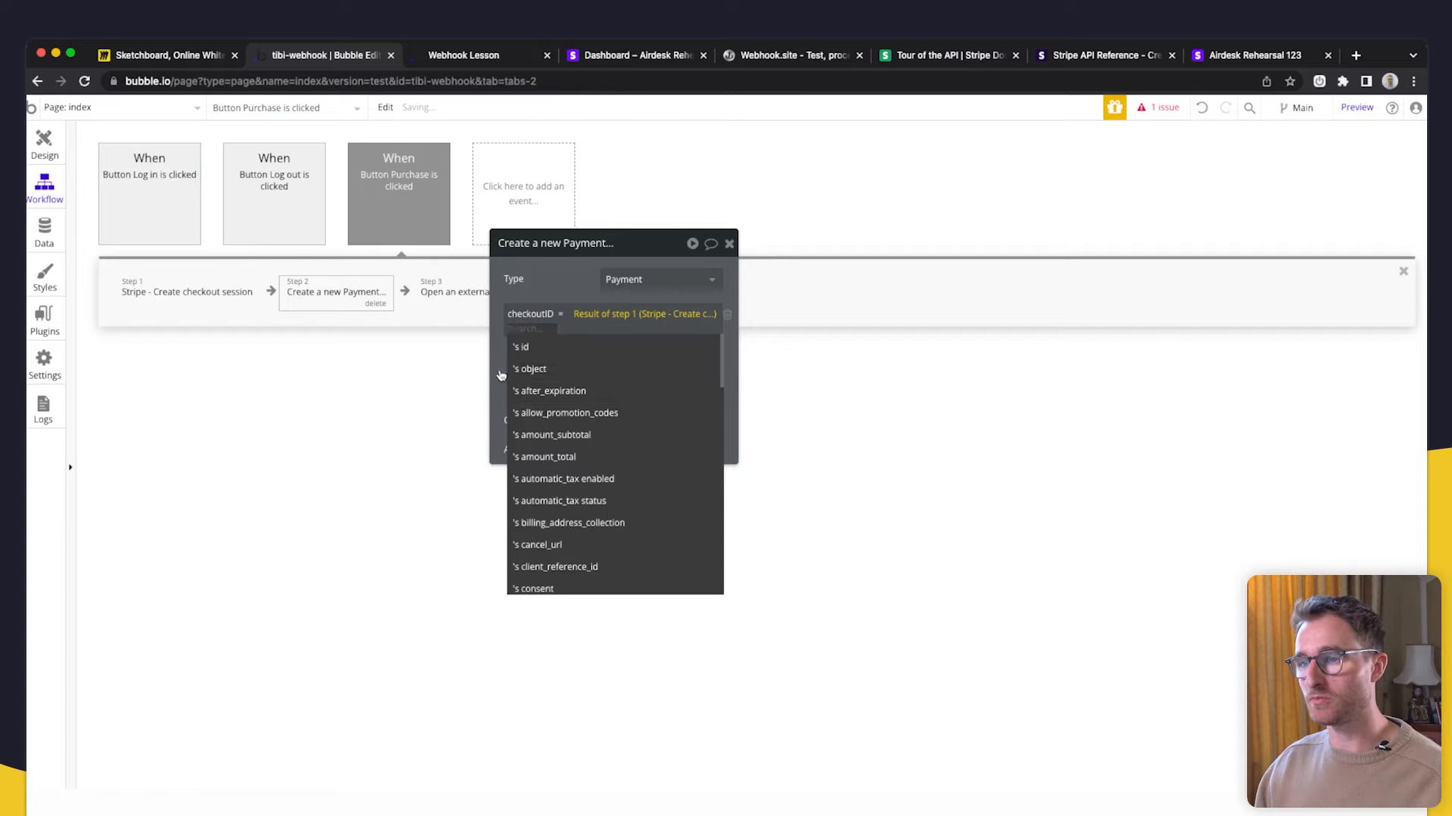
pyautogui.click(603, 347)
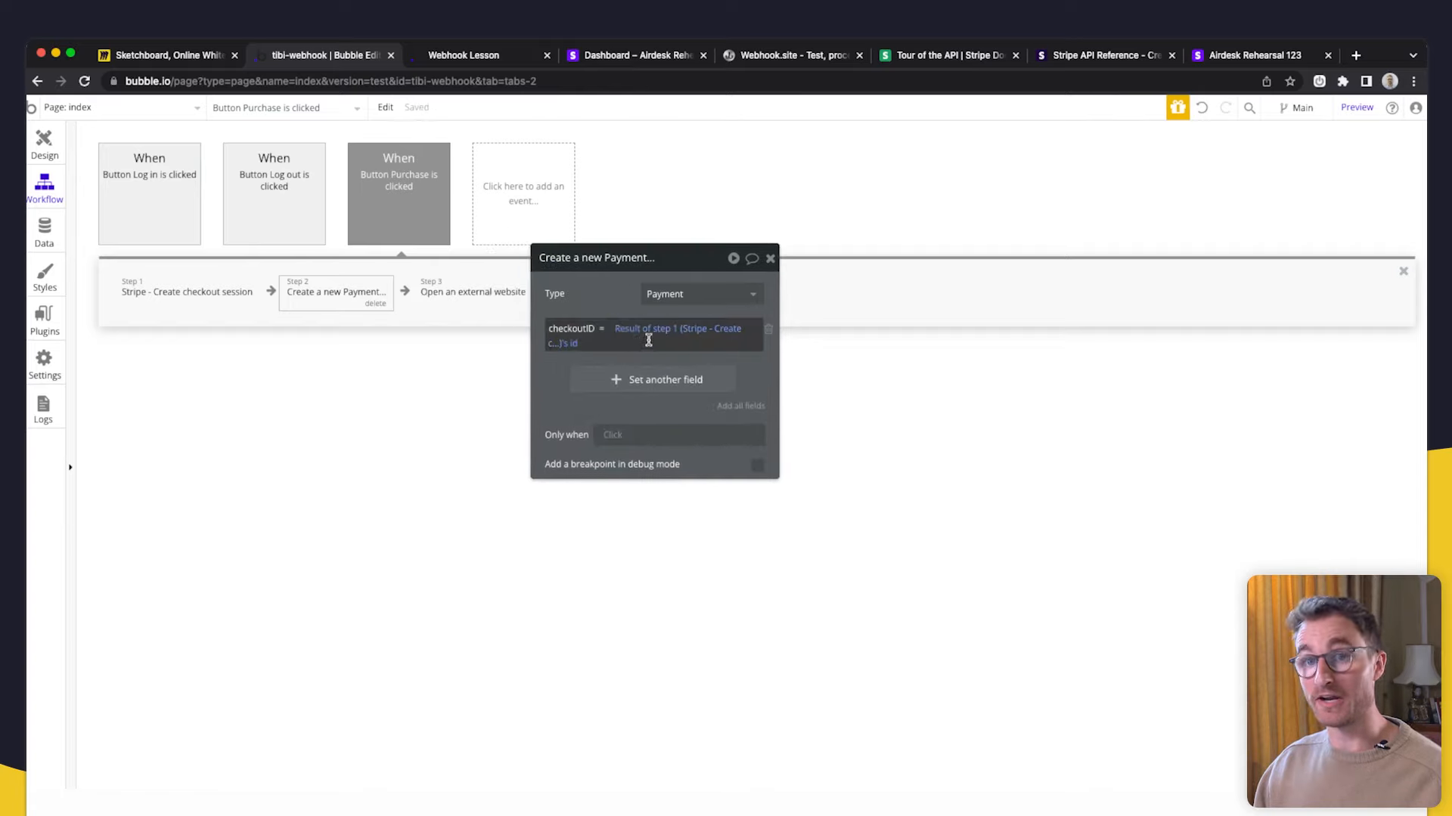
pyautogui.click(195, 293)
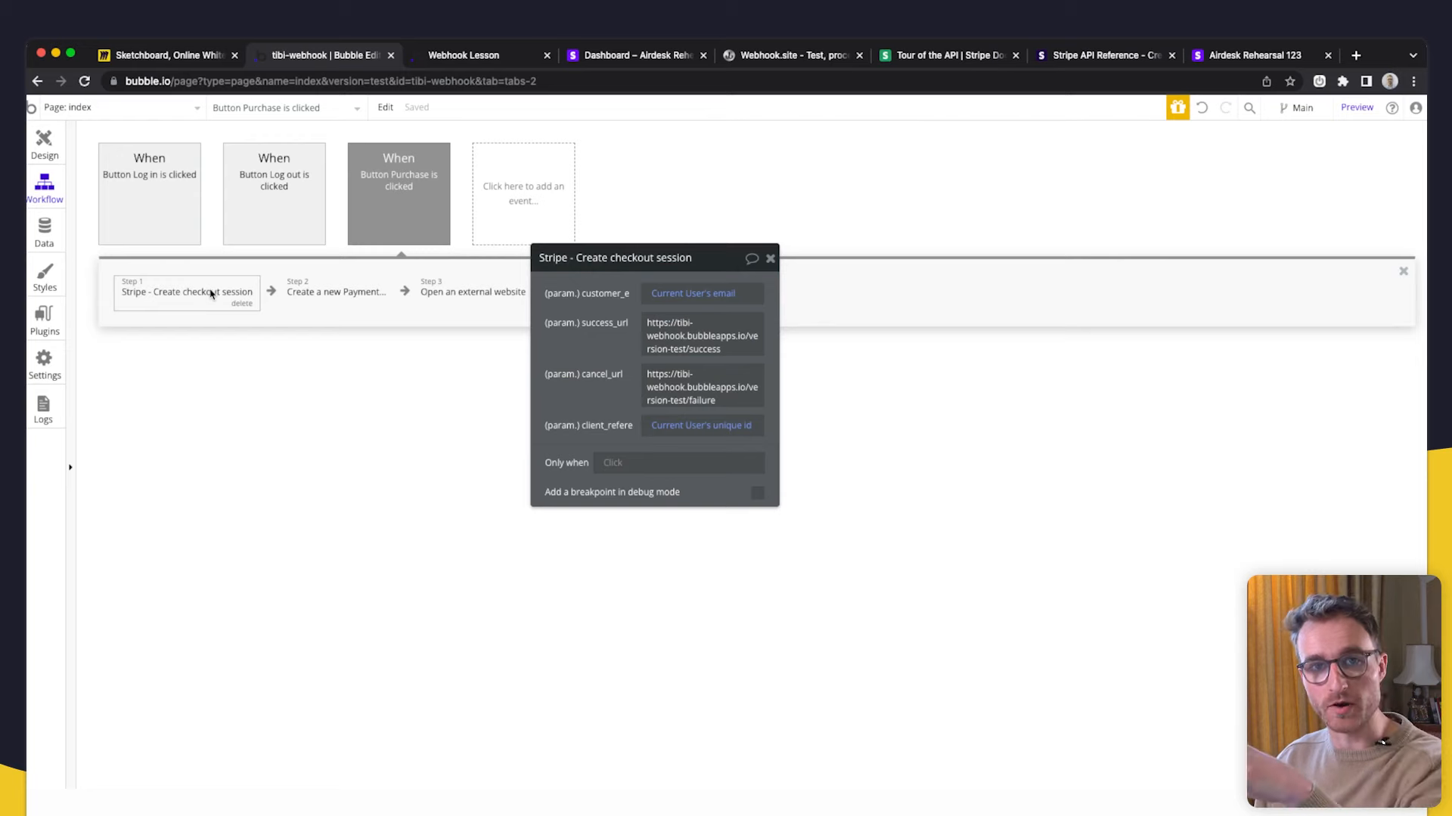
pyautogui.click(1102, 56)
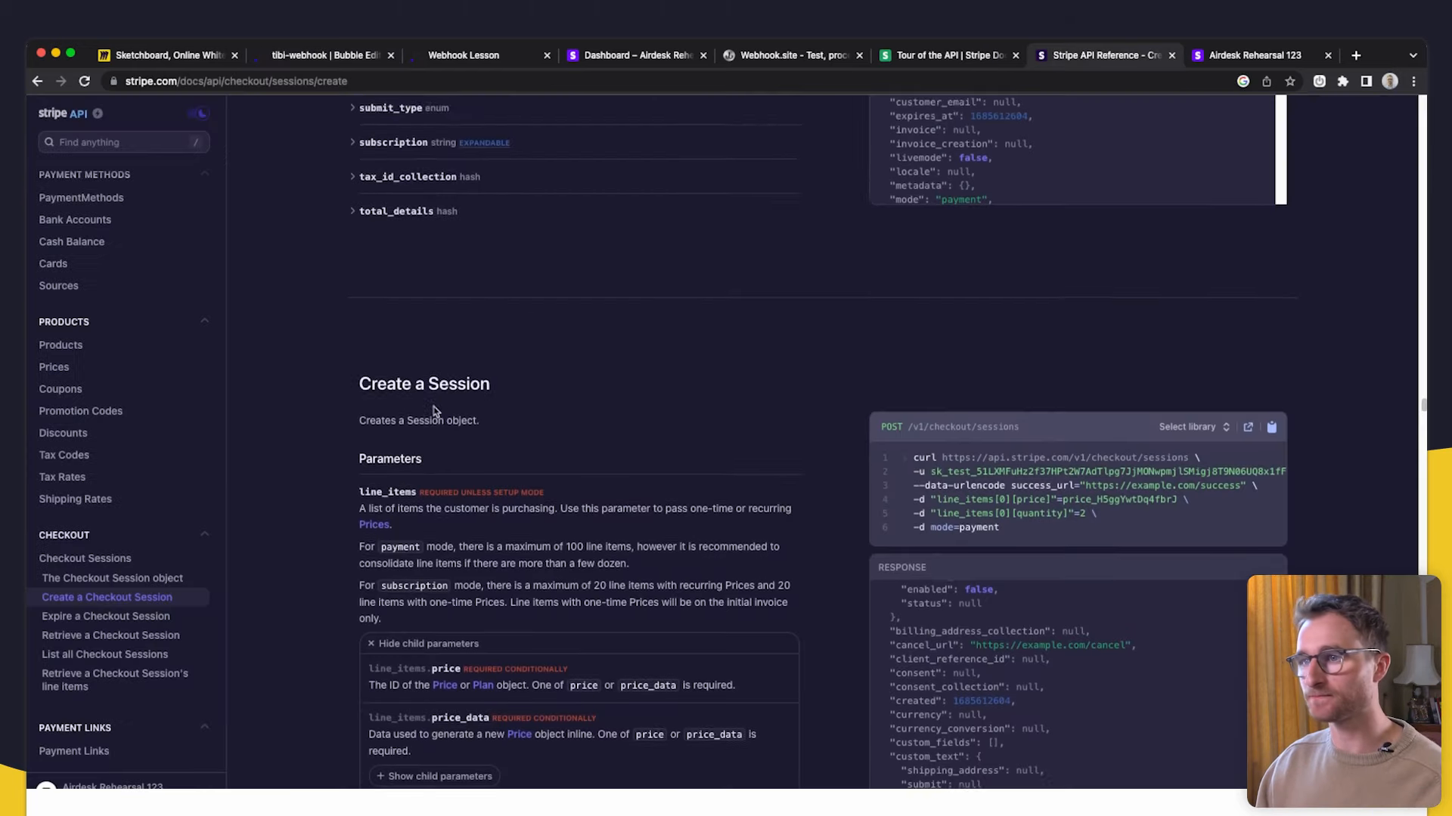
# - Review the Create a Checkout Session parameters and the example response's session id
pyautogui.click(145, 598)
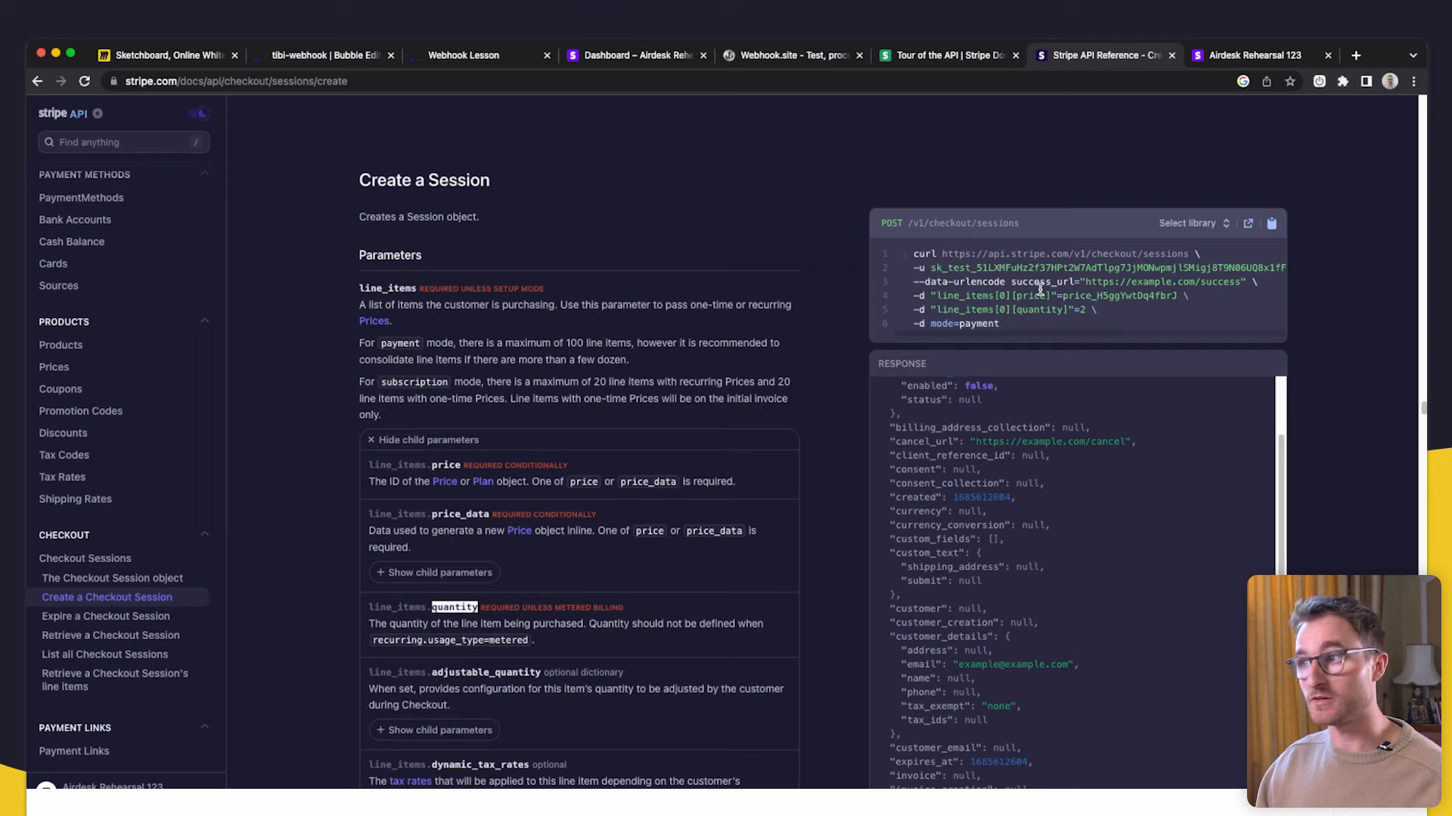
pyautogui.scroll(-1, 1008, 400)
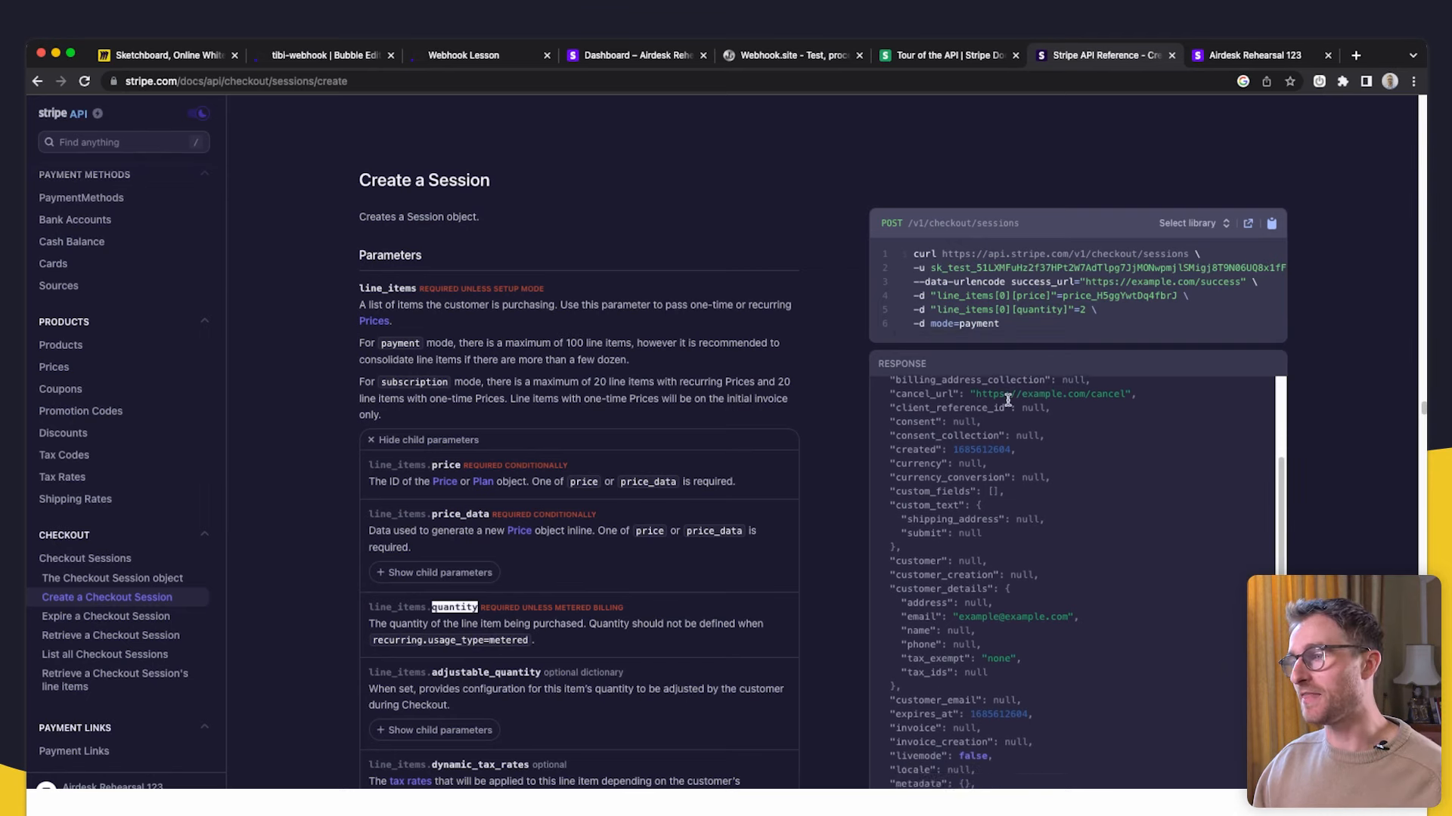
pyautogui.scroll(5, 1051, 522)
pyautogui.scroll(-5, 935, 342)
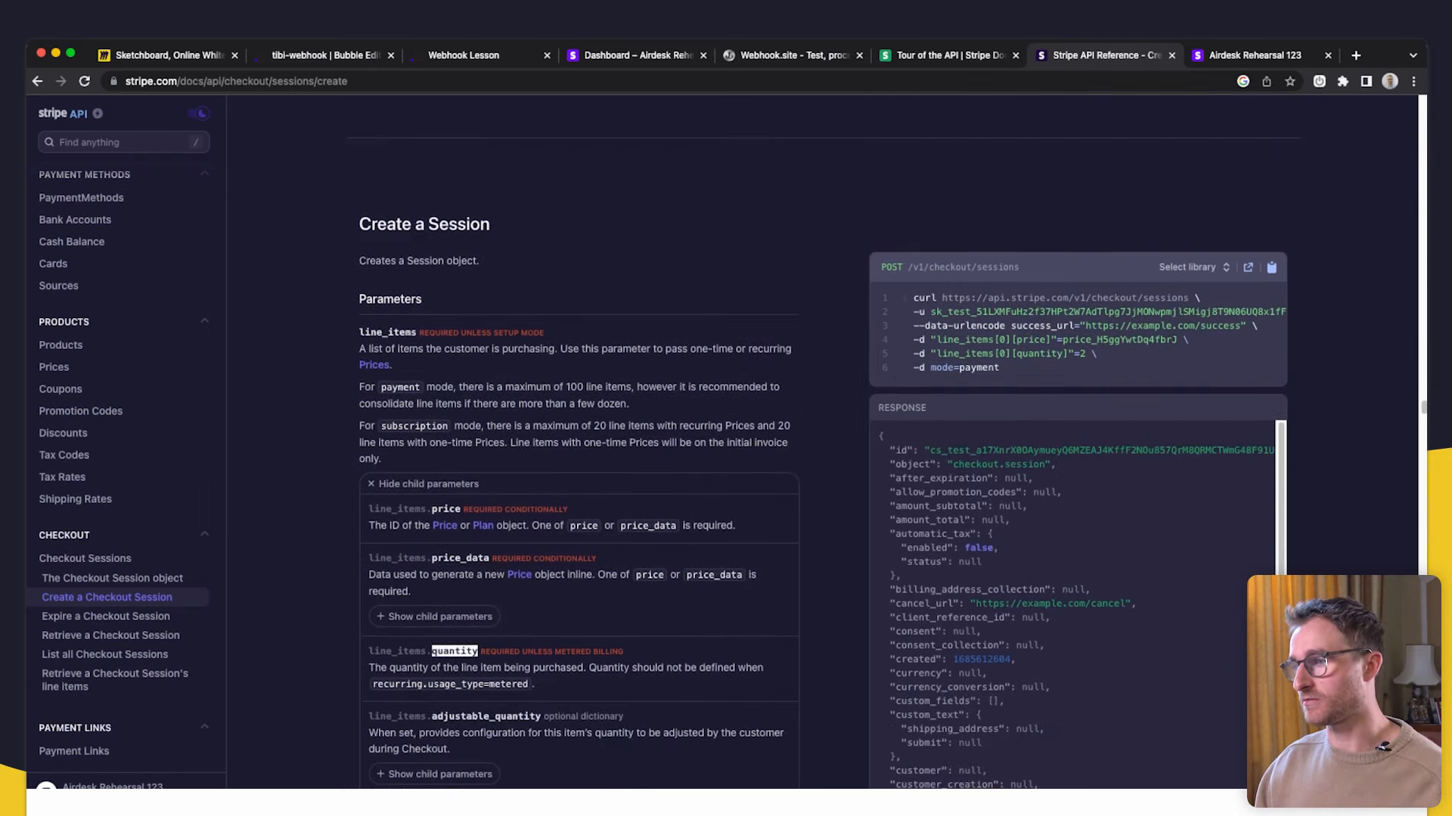
pyautogui.moveTo(935, 343)
pyautogui.mouseDown()
pyautogui.moveTo(1060, 343)
pyautogui.moveTo(907, 339)
pyautogui.moveTo(954, 342)
pyautogui.mouseUp()
pyautogui.click(912, 343)
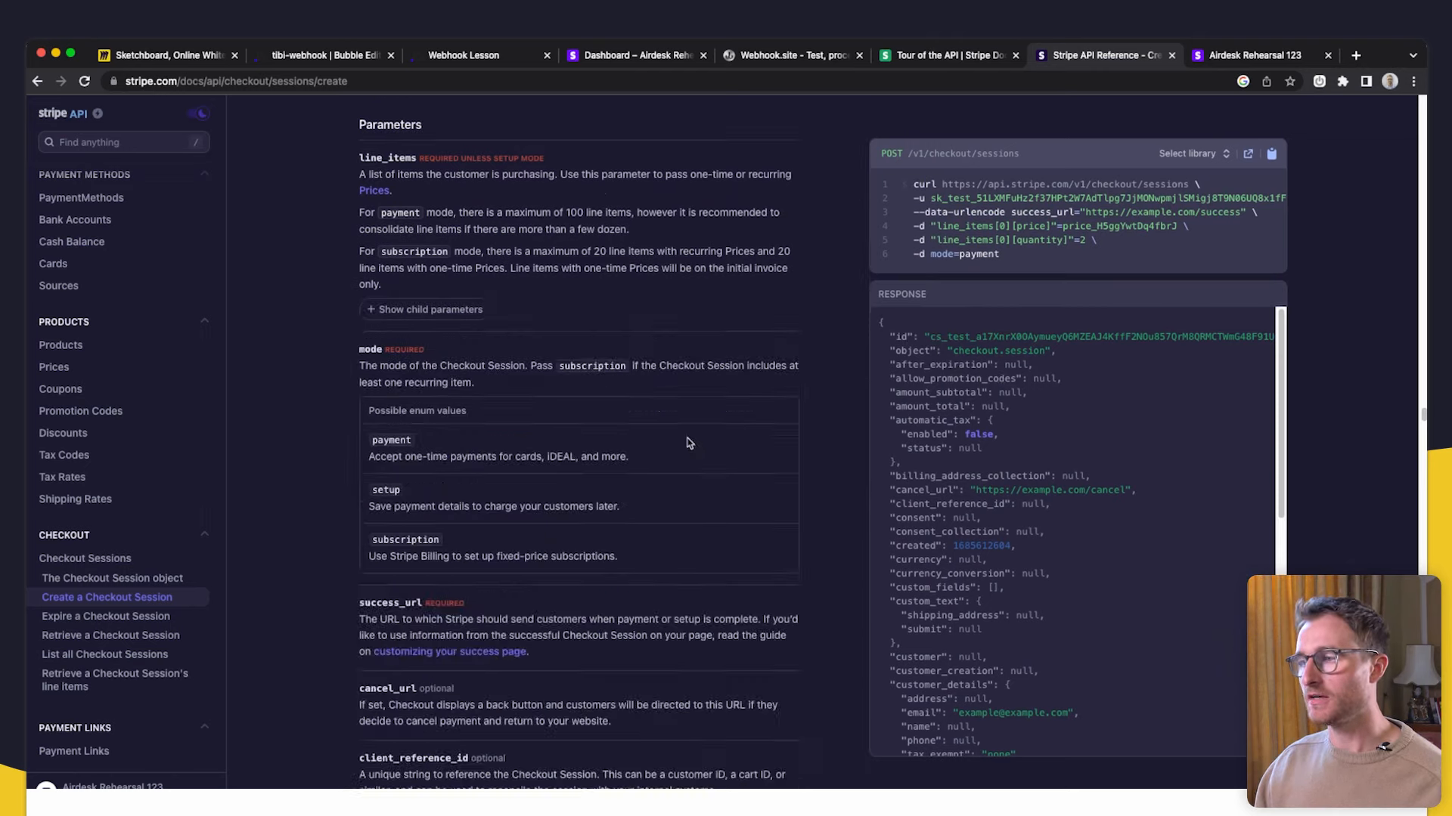
pyautogui.scroll(4, 687, 444)
pyautogui.scroll(-4, 1036, 529)
pyautogui.scroll(1, 847, 613)
pyautogui.scroll(10, 1066, 620)
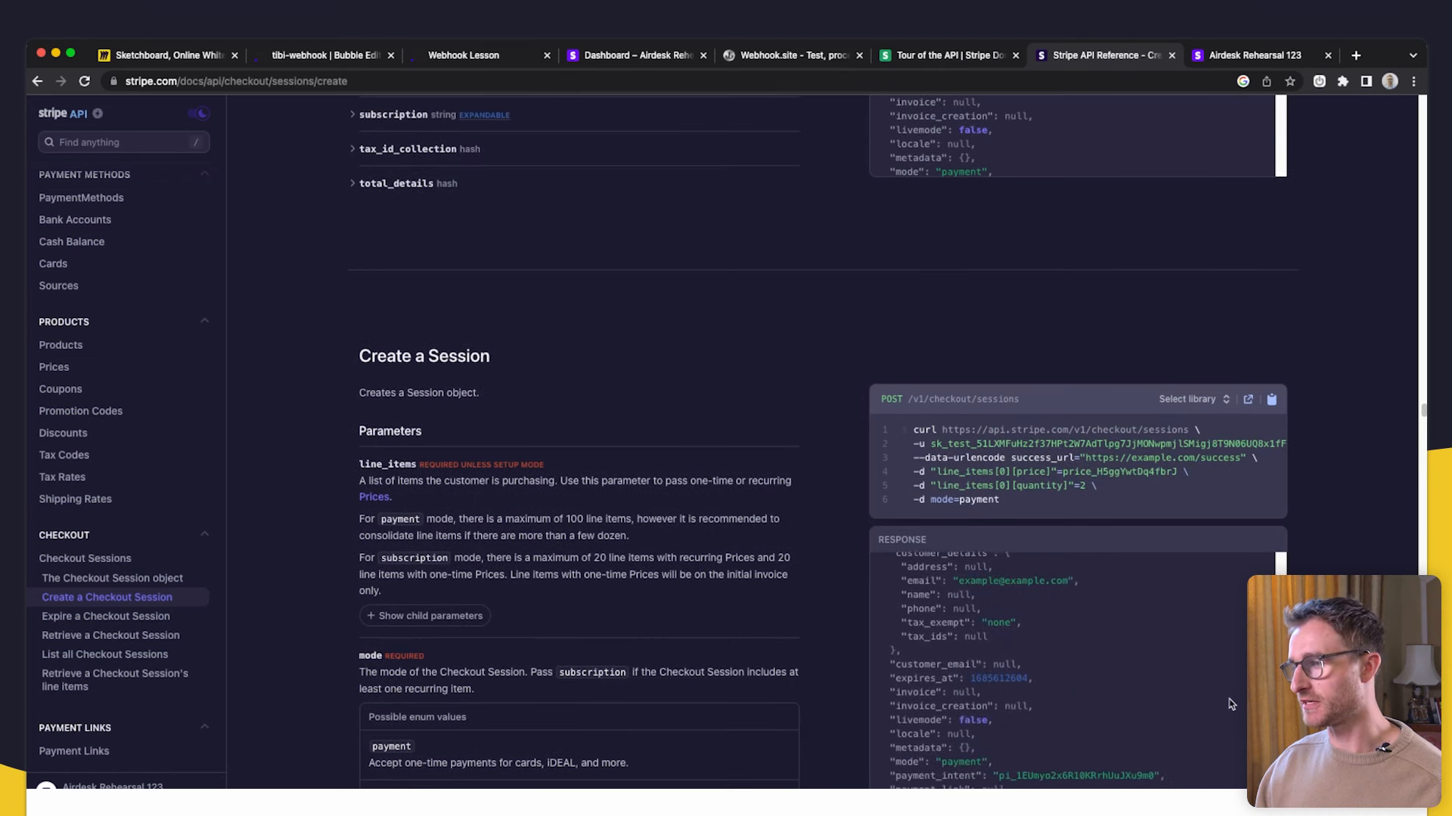
pyautogui.scroll(-2, 956, 605)
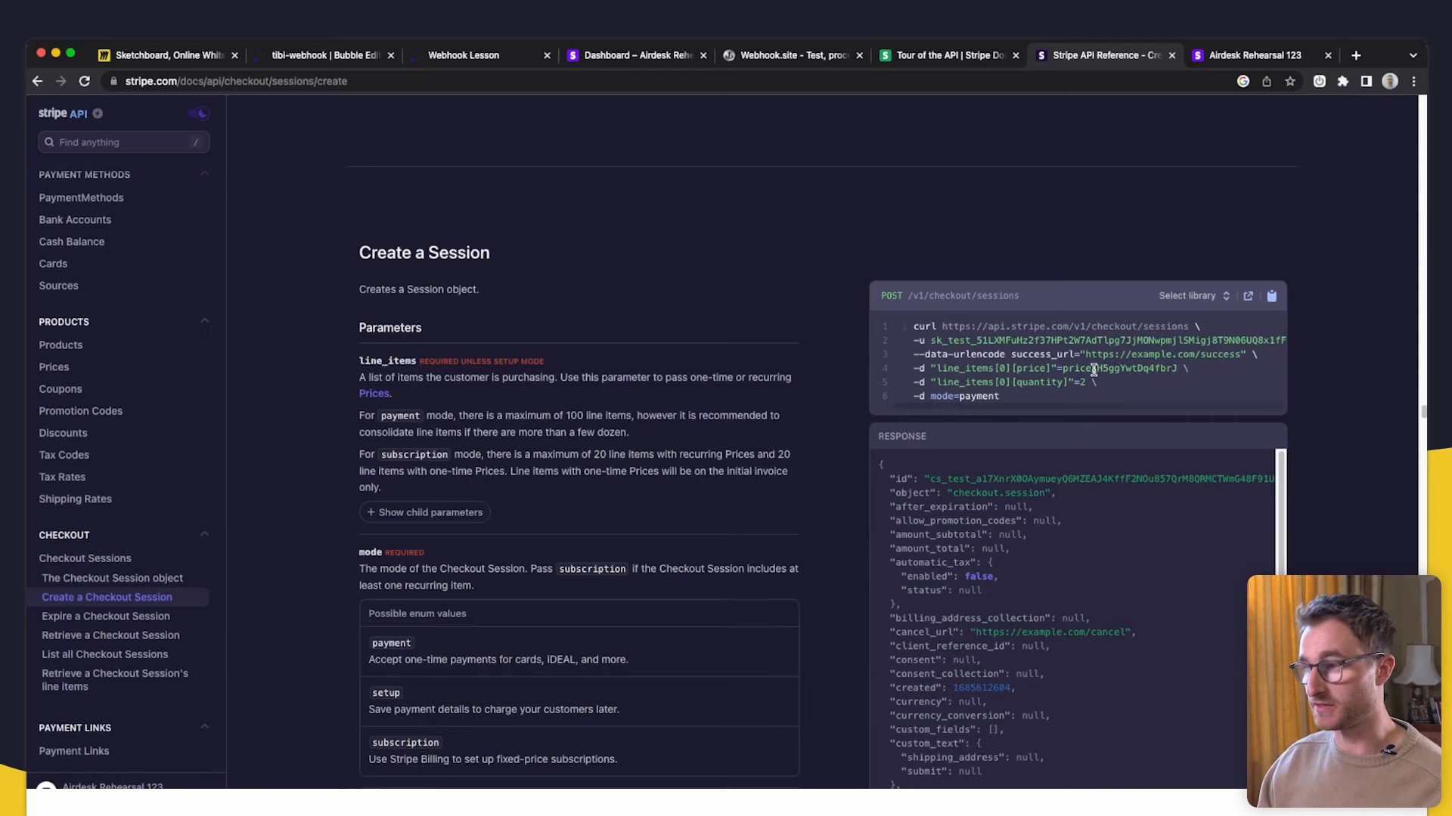
pyautogui.click(592, 58)
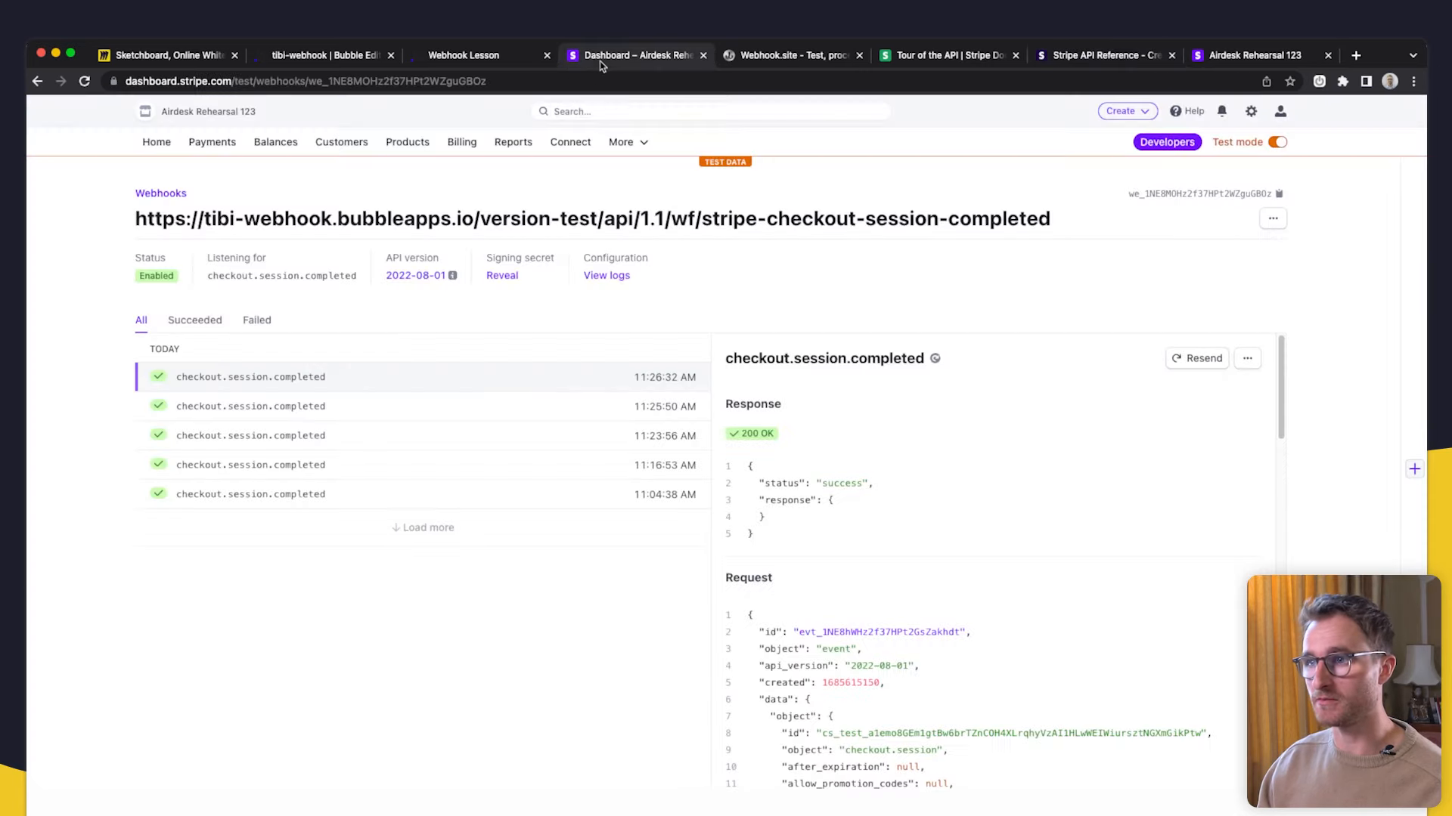
# - Check My product's $5,000 and $1,000 prices in the Stripe Dashboard
pyautogui.click(392, 145)
pyautogui.click(334, 329)
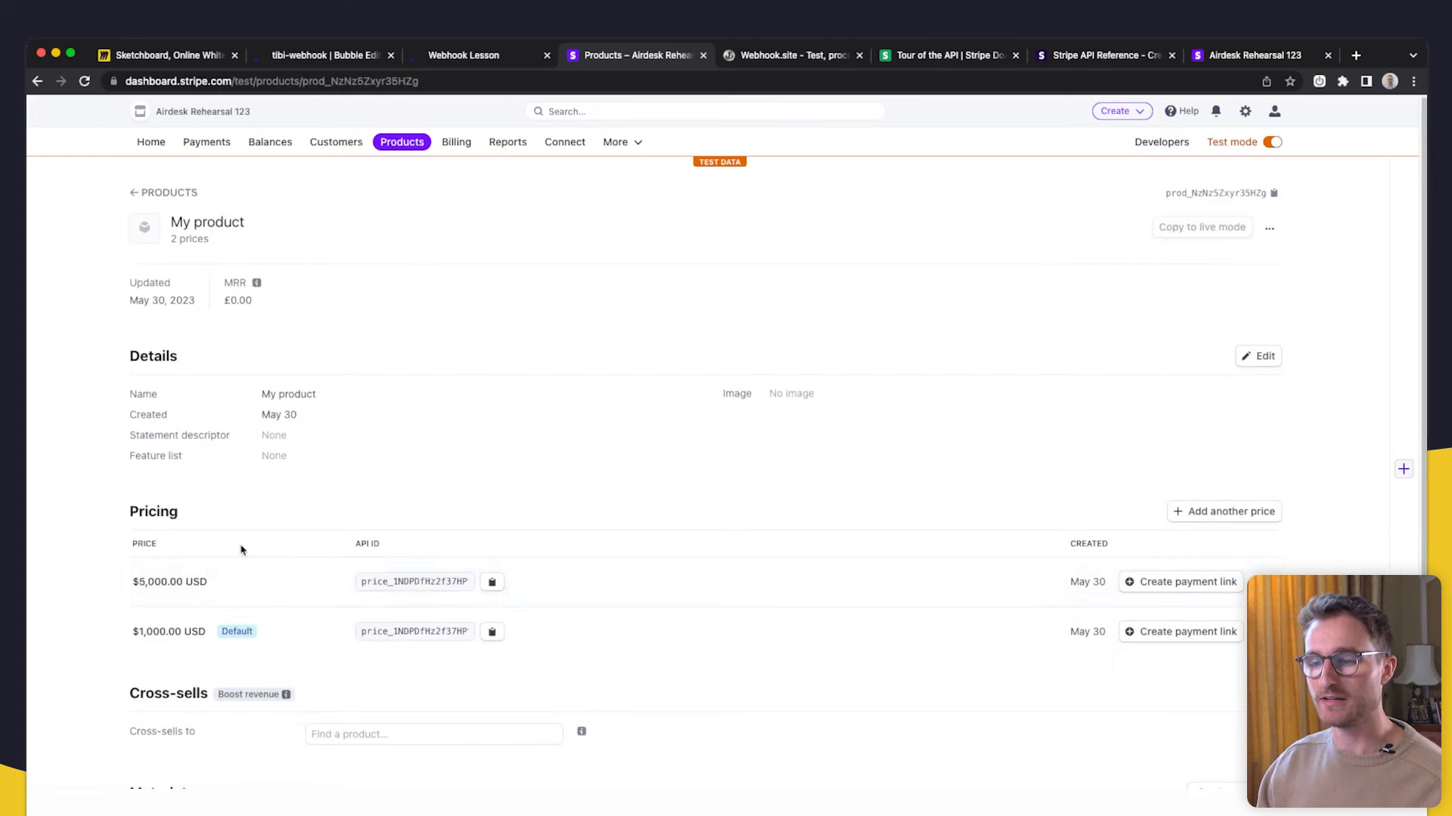
pyautogui.click(298, 56)
# - Add amount as another field to set on the new Payment
pyautogui.click(626, 387)
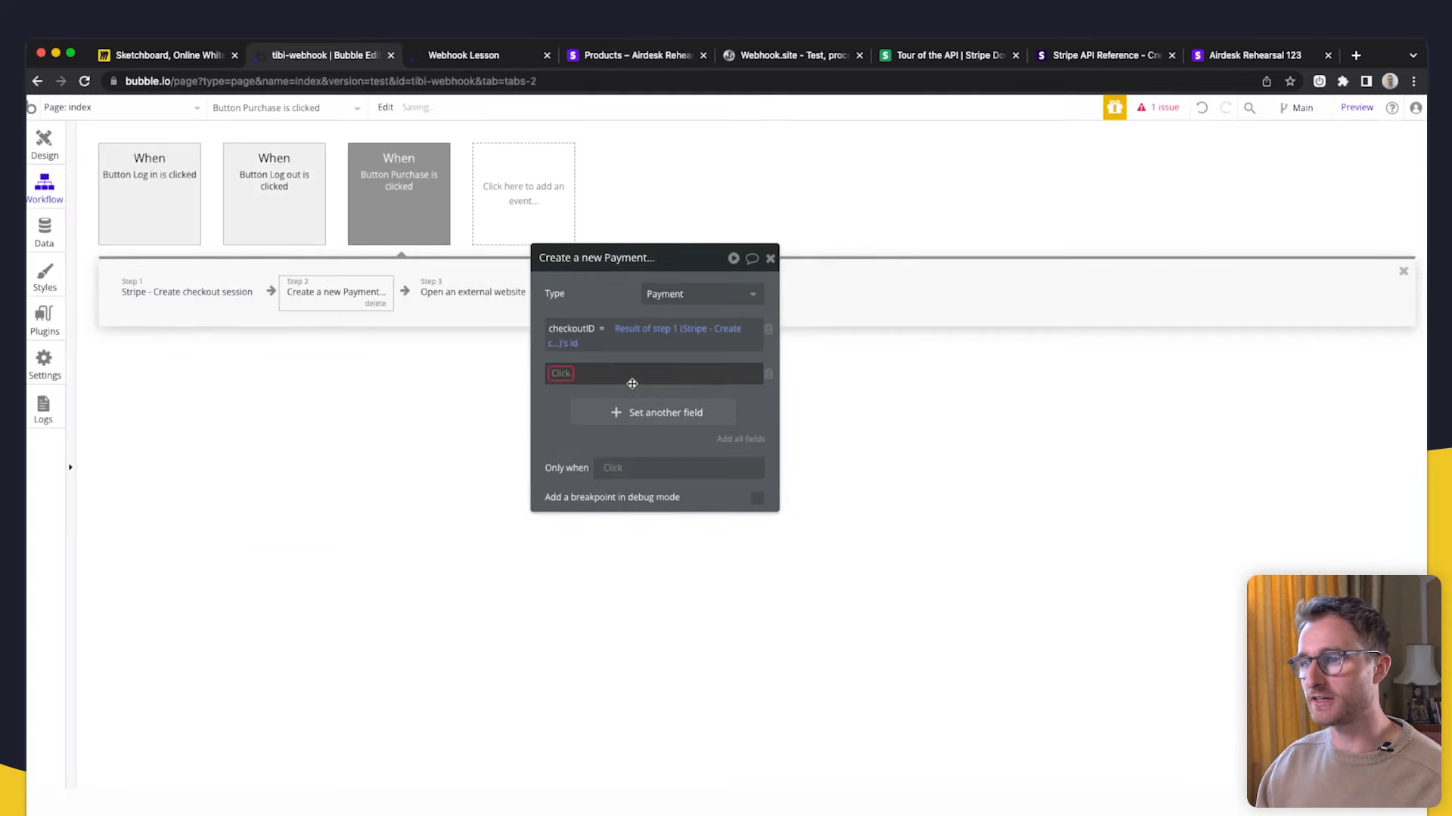
pyautogui.click(569, 376)
pyautogui.click(569, 390)
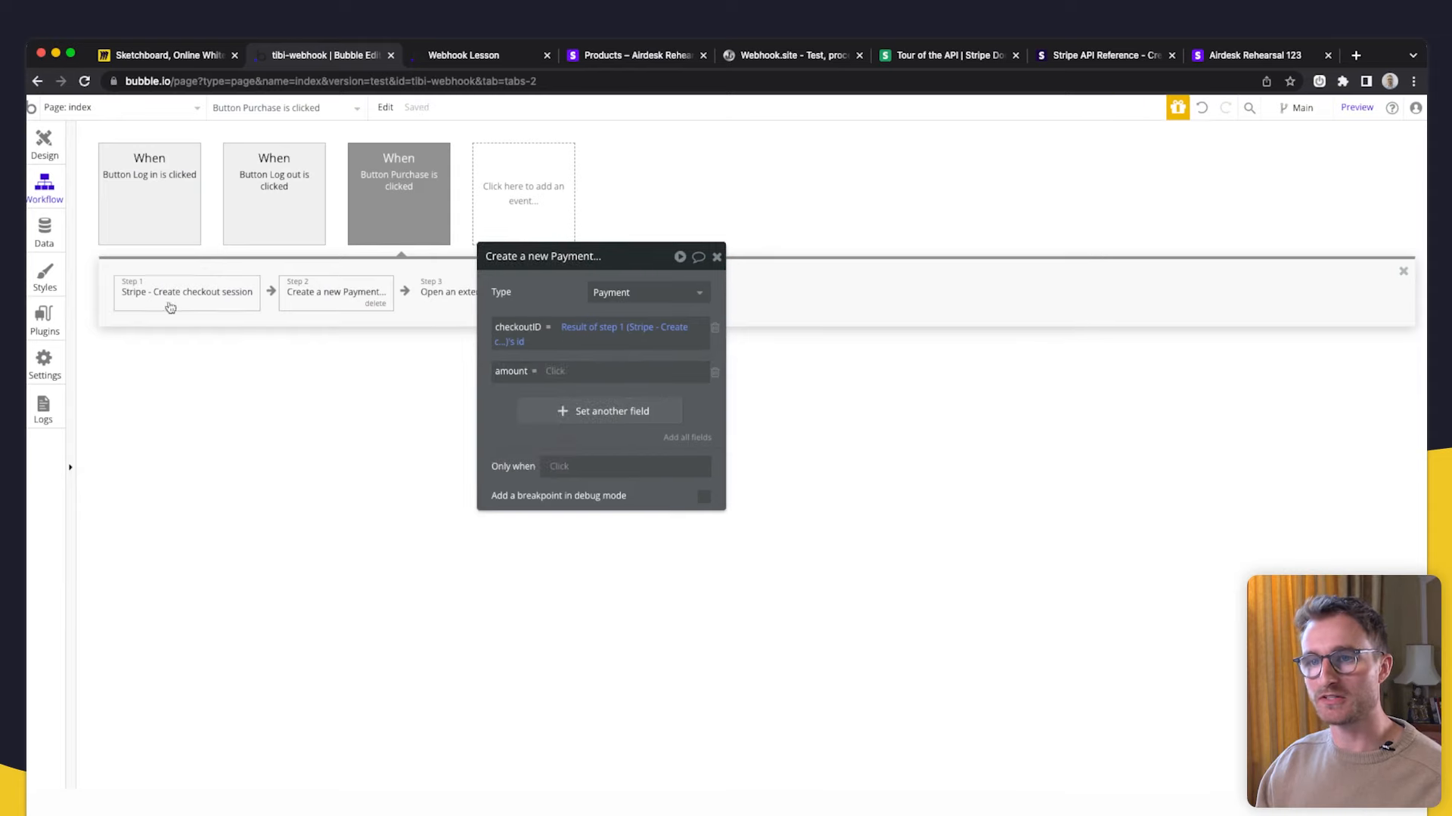
pyautogui.click(200, 302)
pyautogui.click(297, 298)
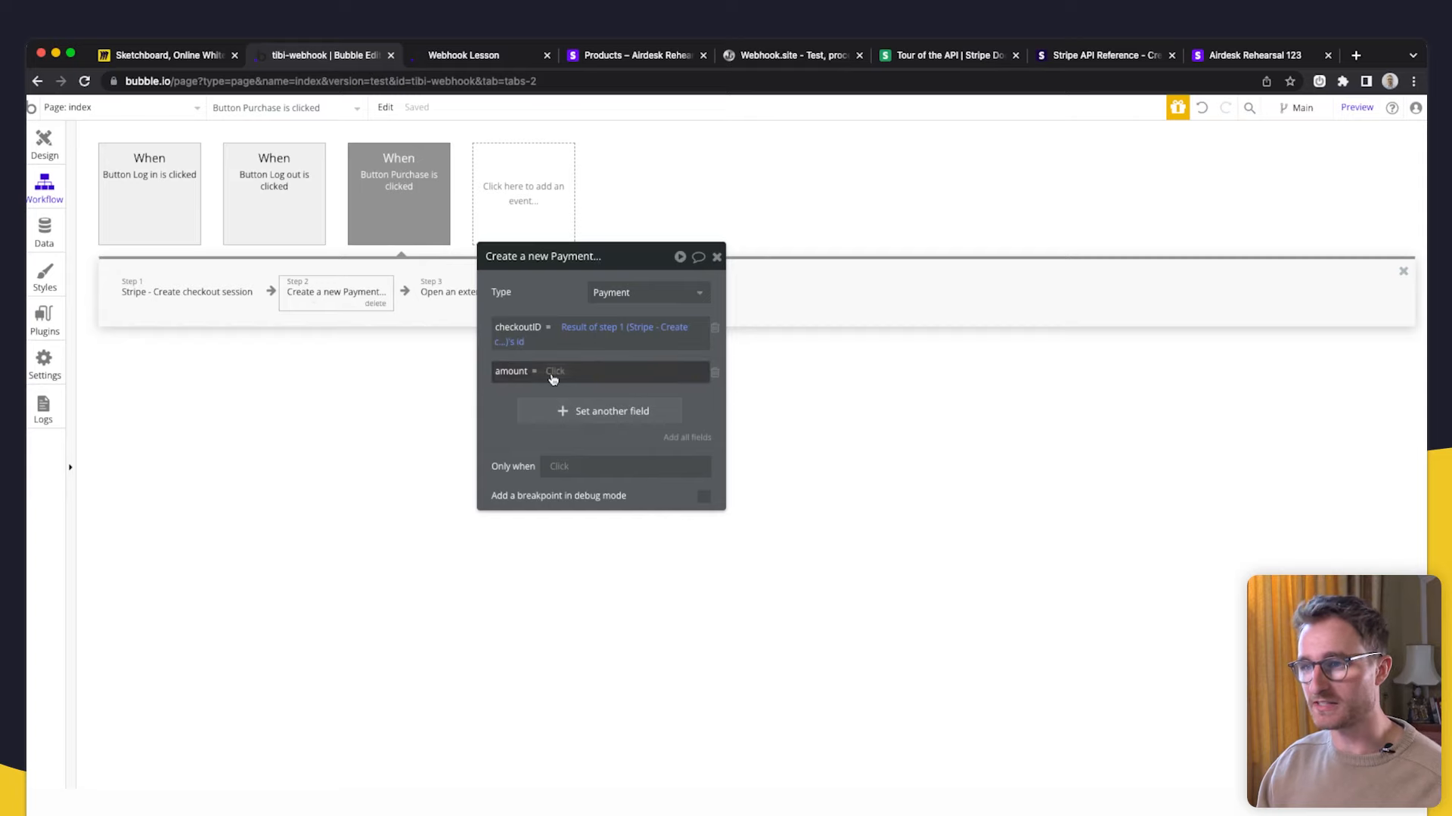
# - Set the amount value to Result of step 1's amount_total / 100
pyautogui.click(561, 374)
pyautogui.click(593, 431)
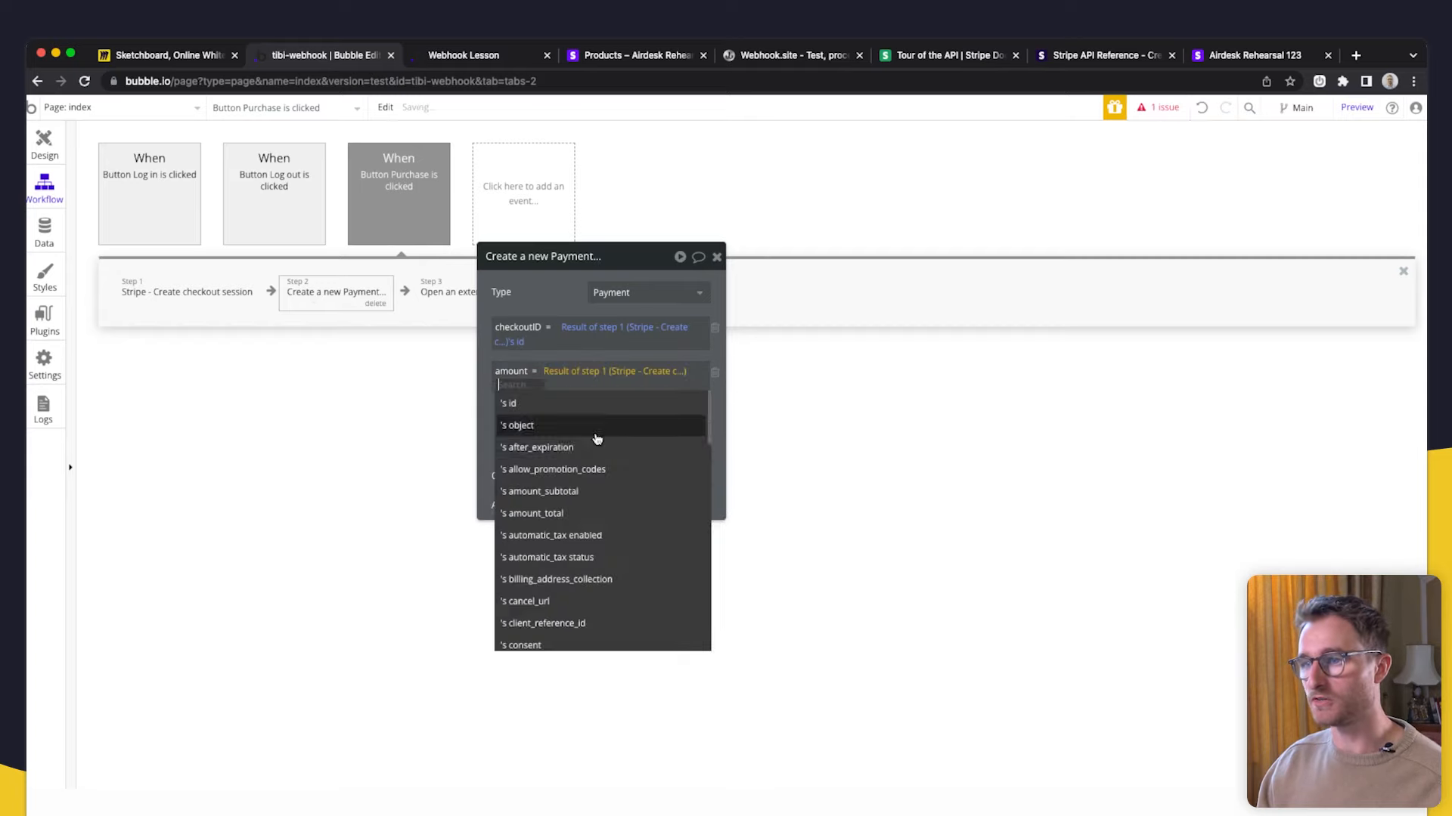
pyautogui.write('amount')
pyautogui.click(601, 429)
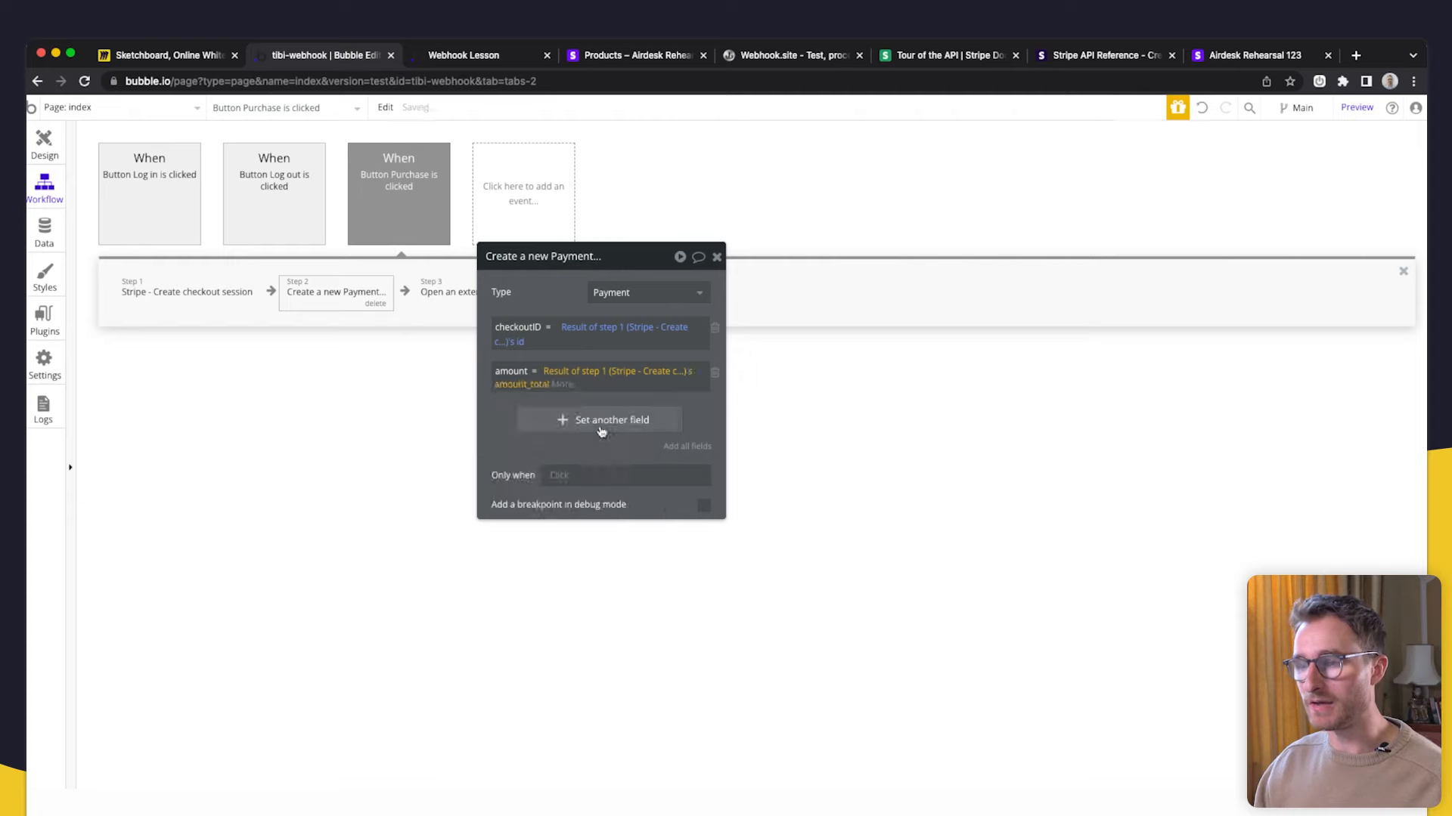
pyautogui.click(541, 388)
pyautogui.click(558, 387)
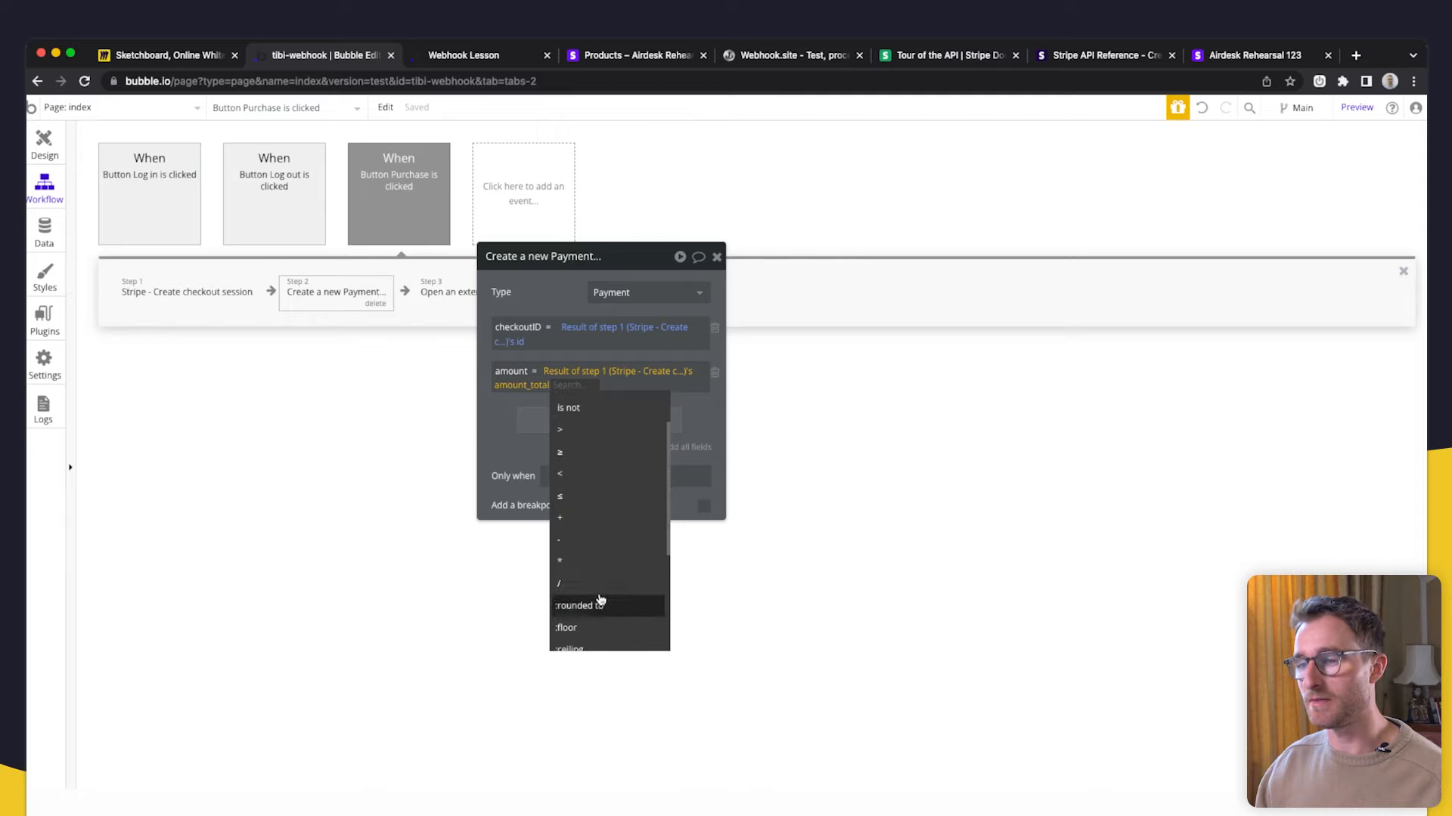
pyautogui.click(601, 599)
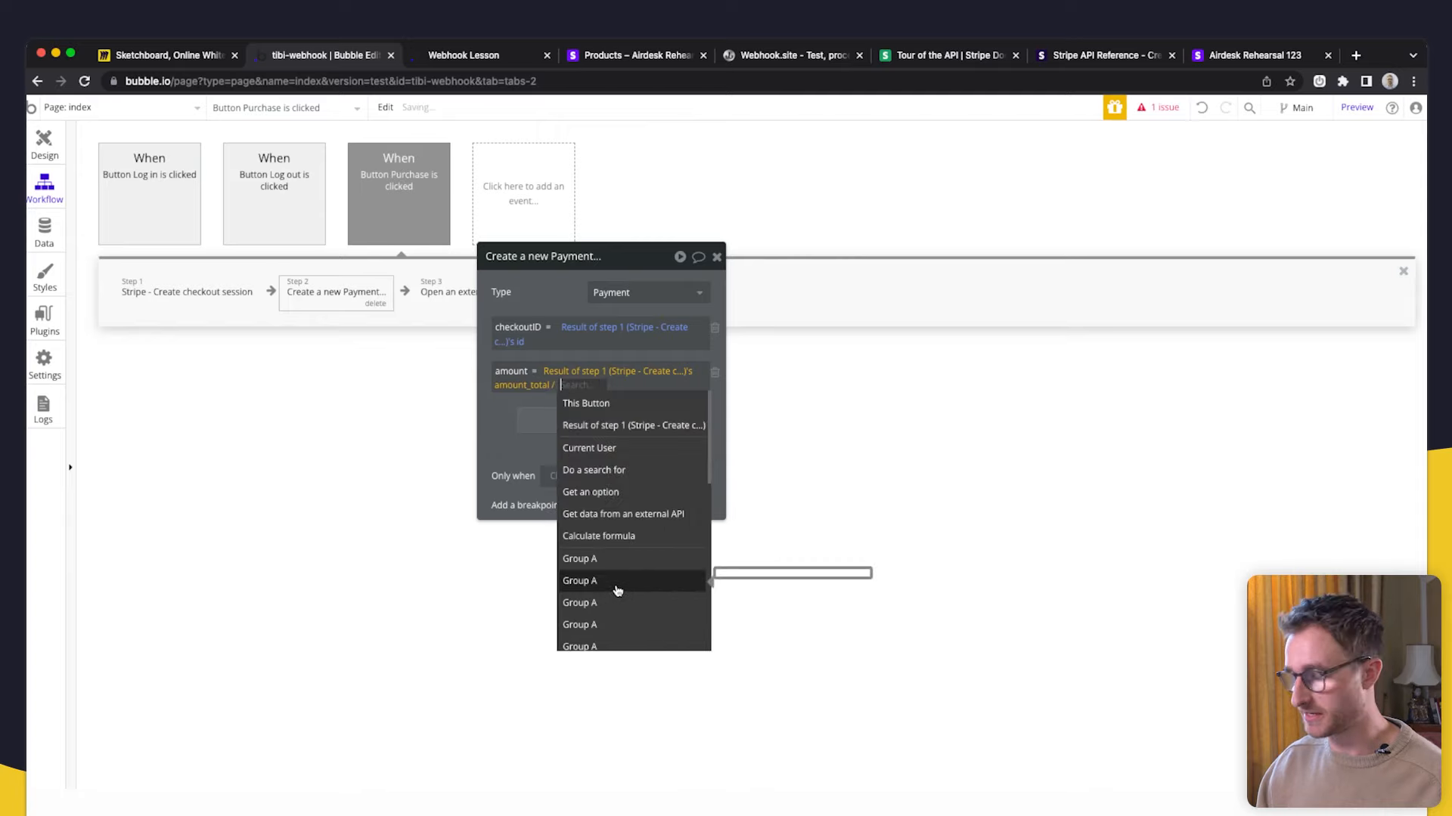
pyautogui.write('10')
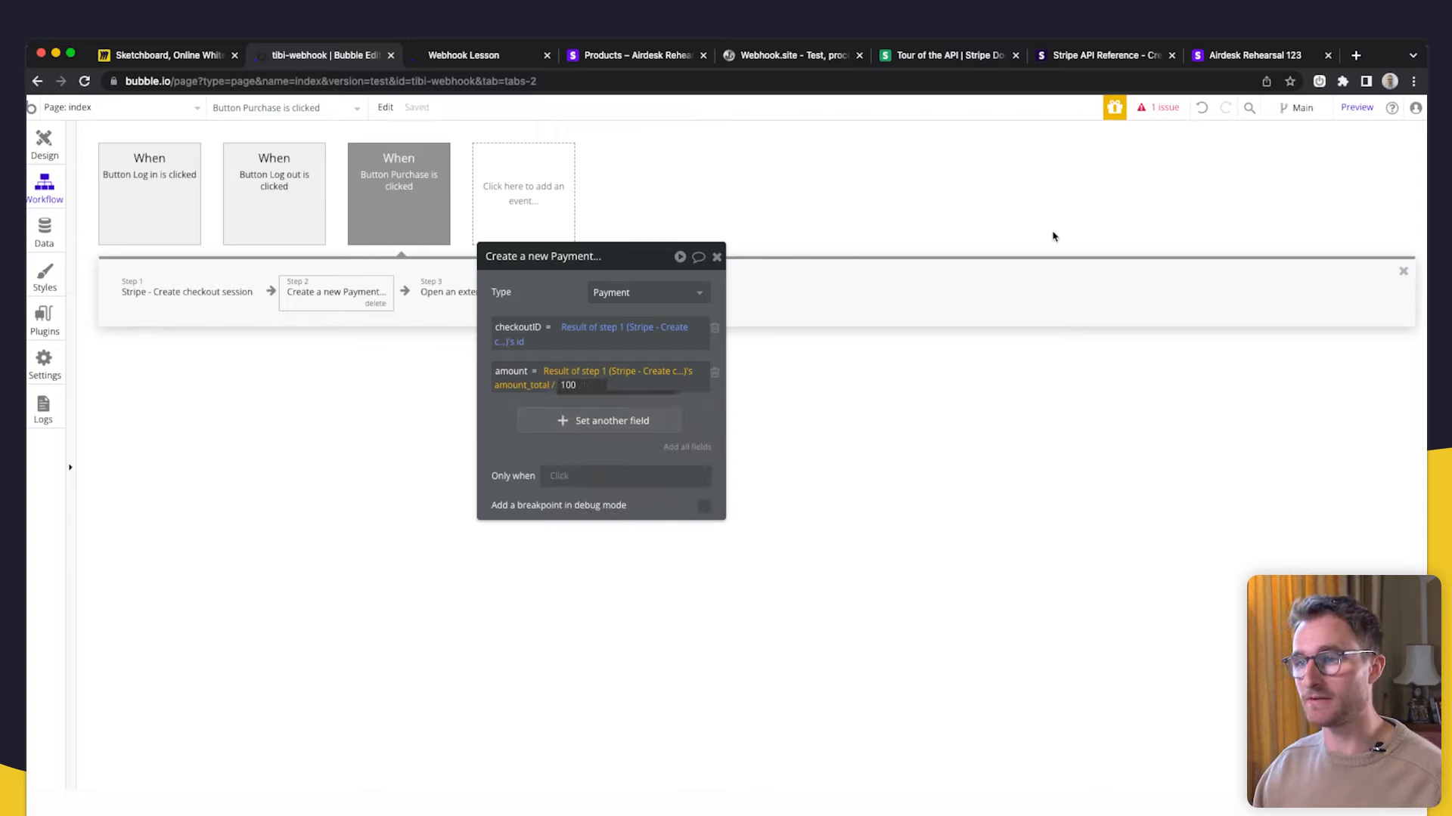
pyautogui.write('0')
pyautogui.click(525, 457)
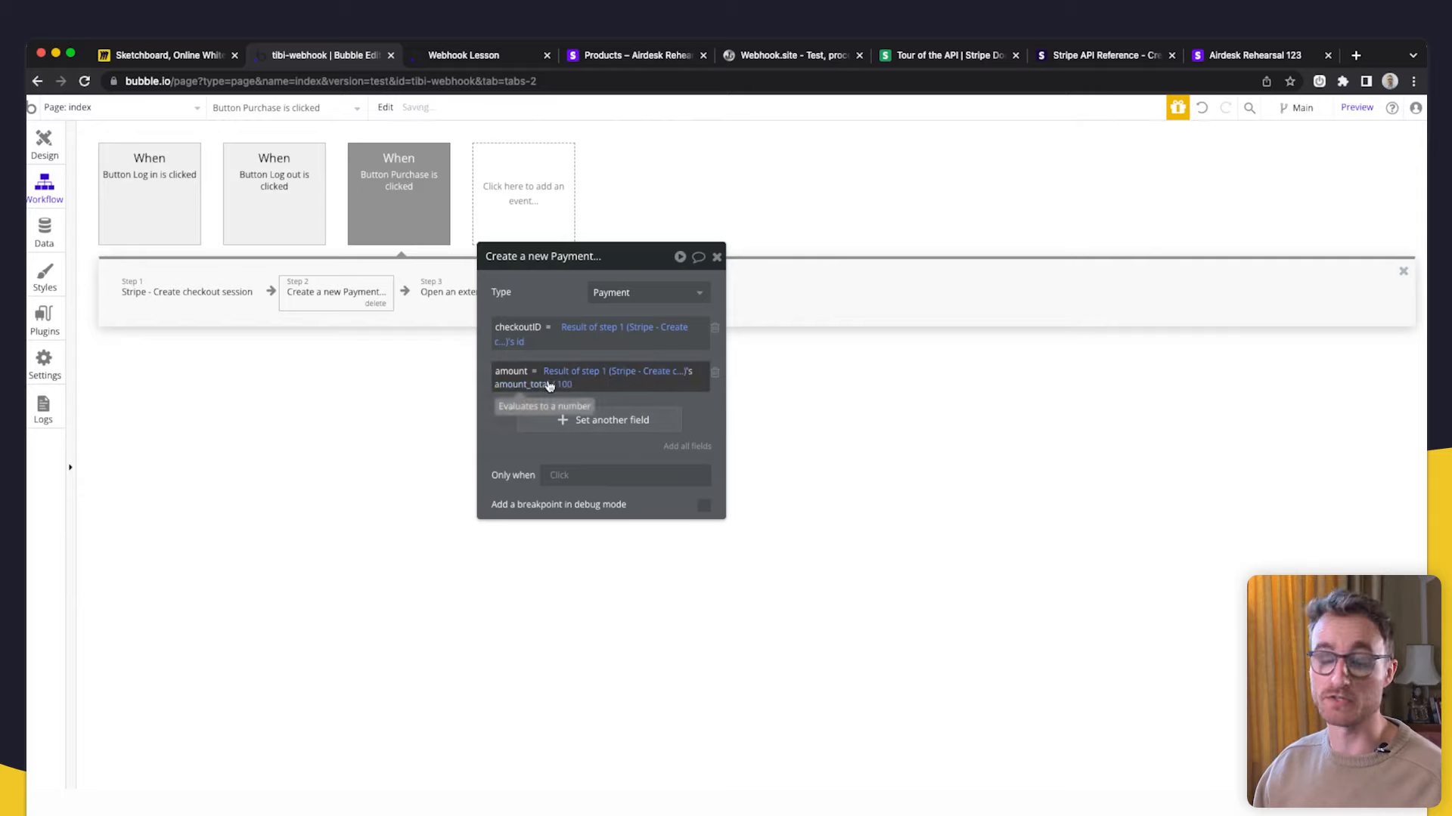
pyautogui.hotkey('ctrl', 'Tab')
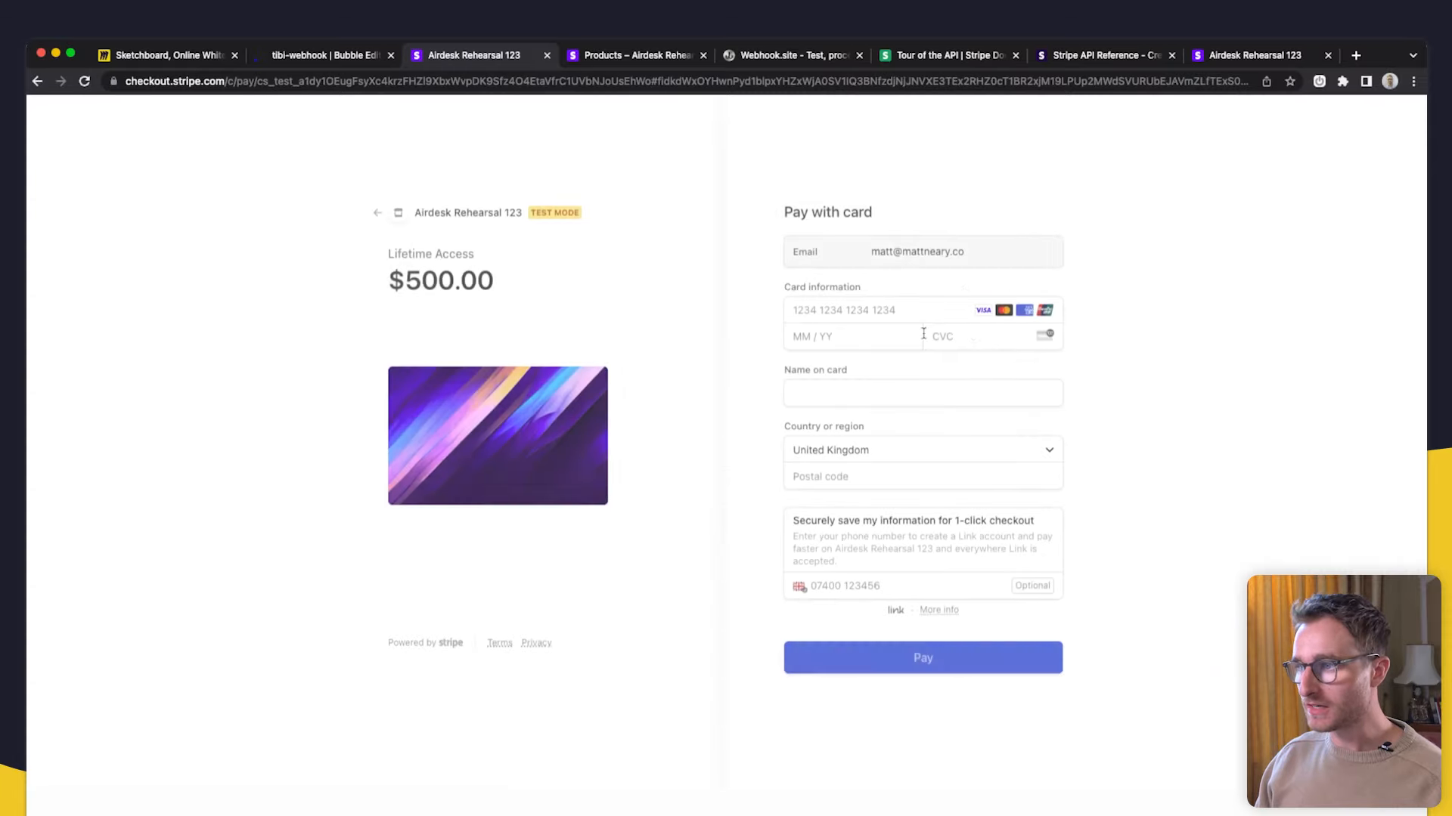
# - Inspect the All Payments entry: amount 500, a cs_test checkout ID, isPaid no
pyautogui.click(303, 56)
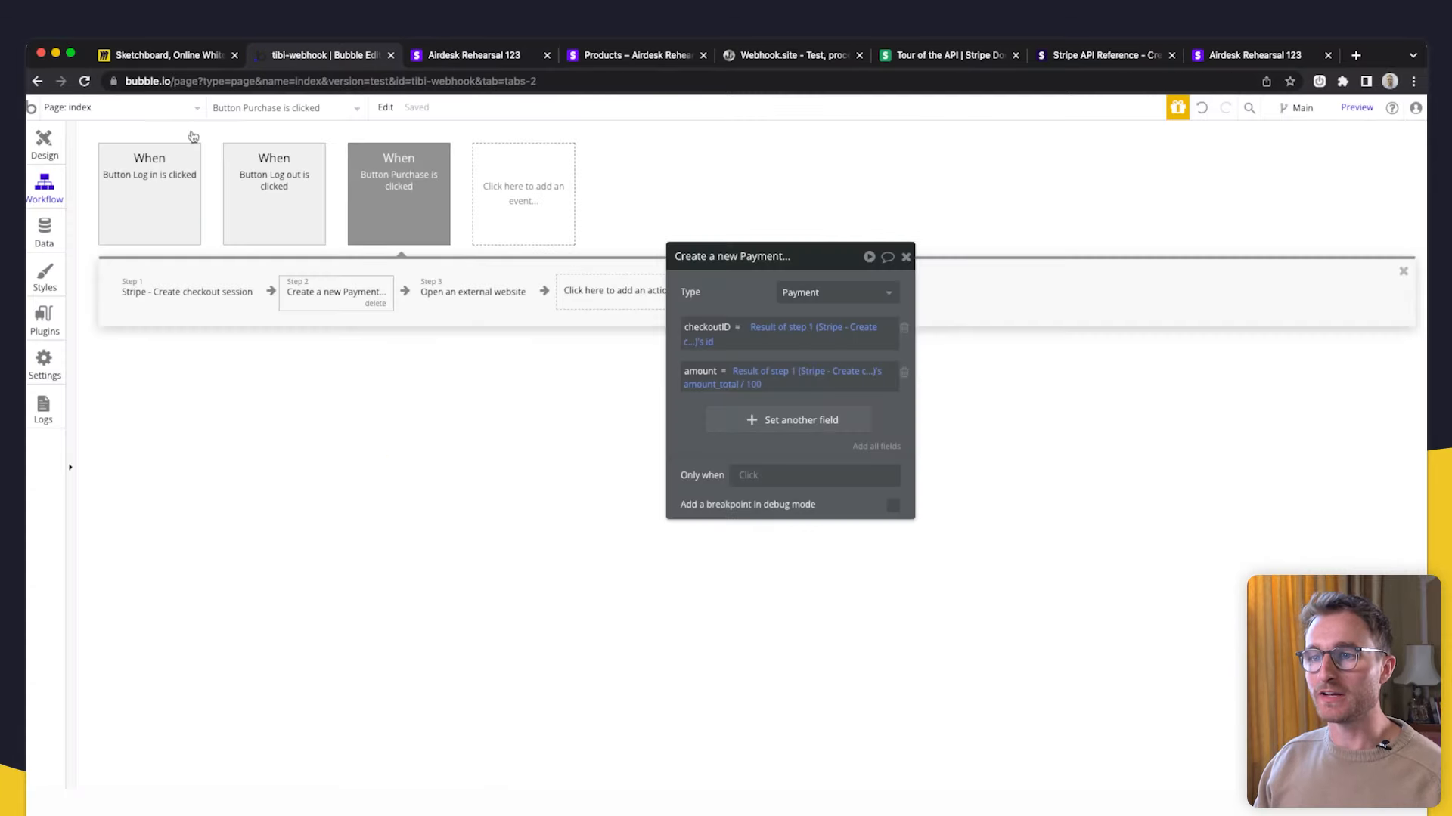
pyautogui.click(45, 230)
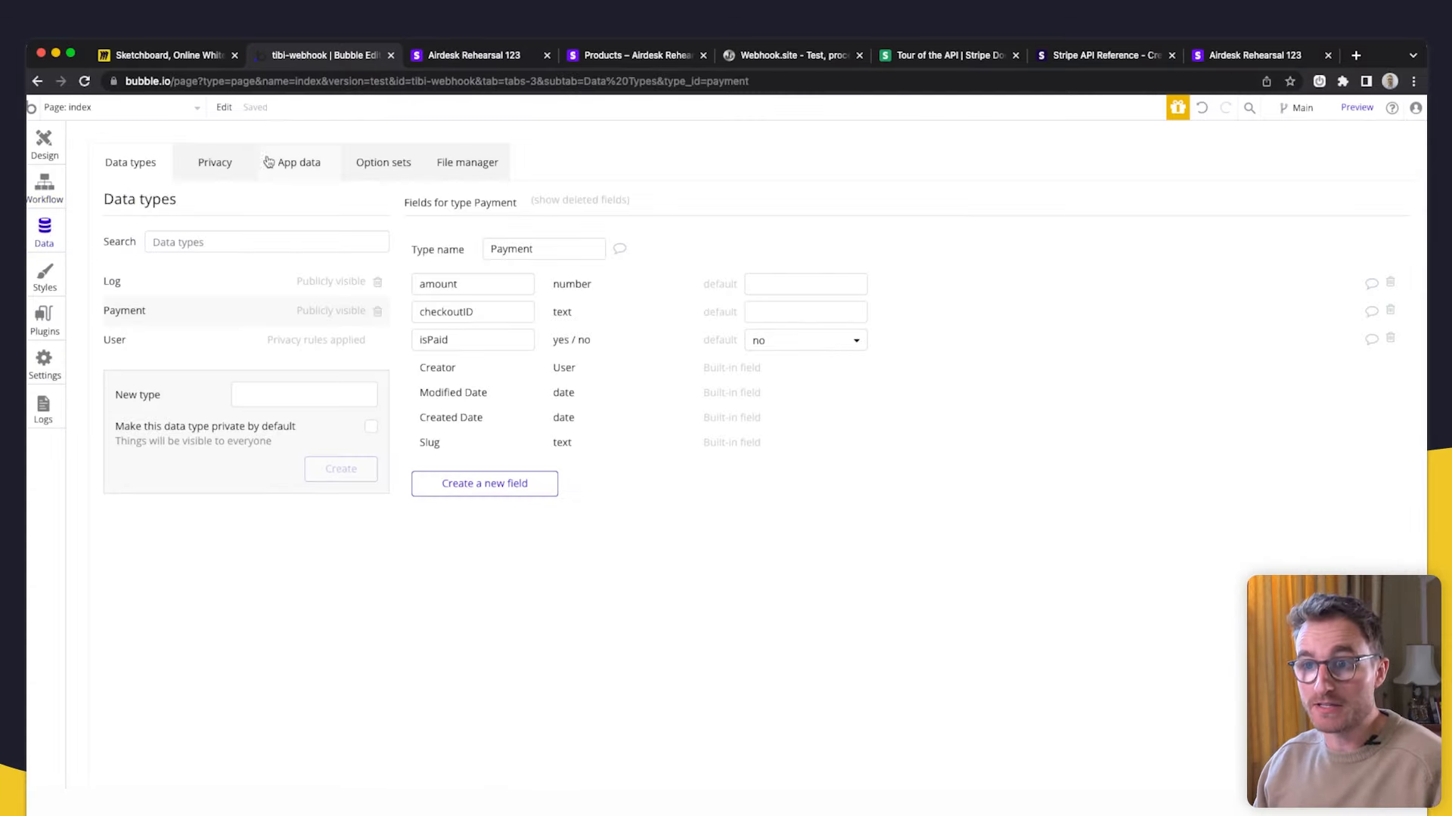
pyautogui.click(291, 162)
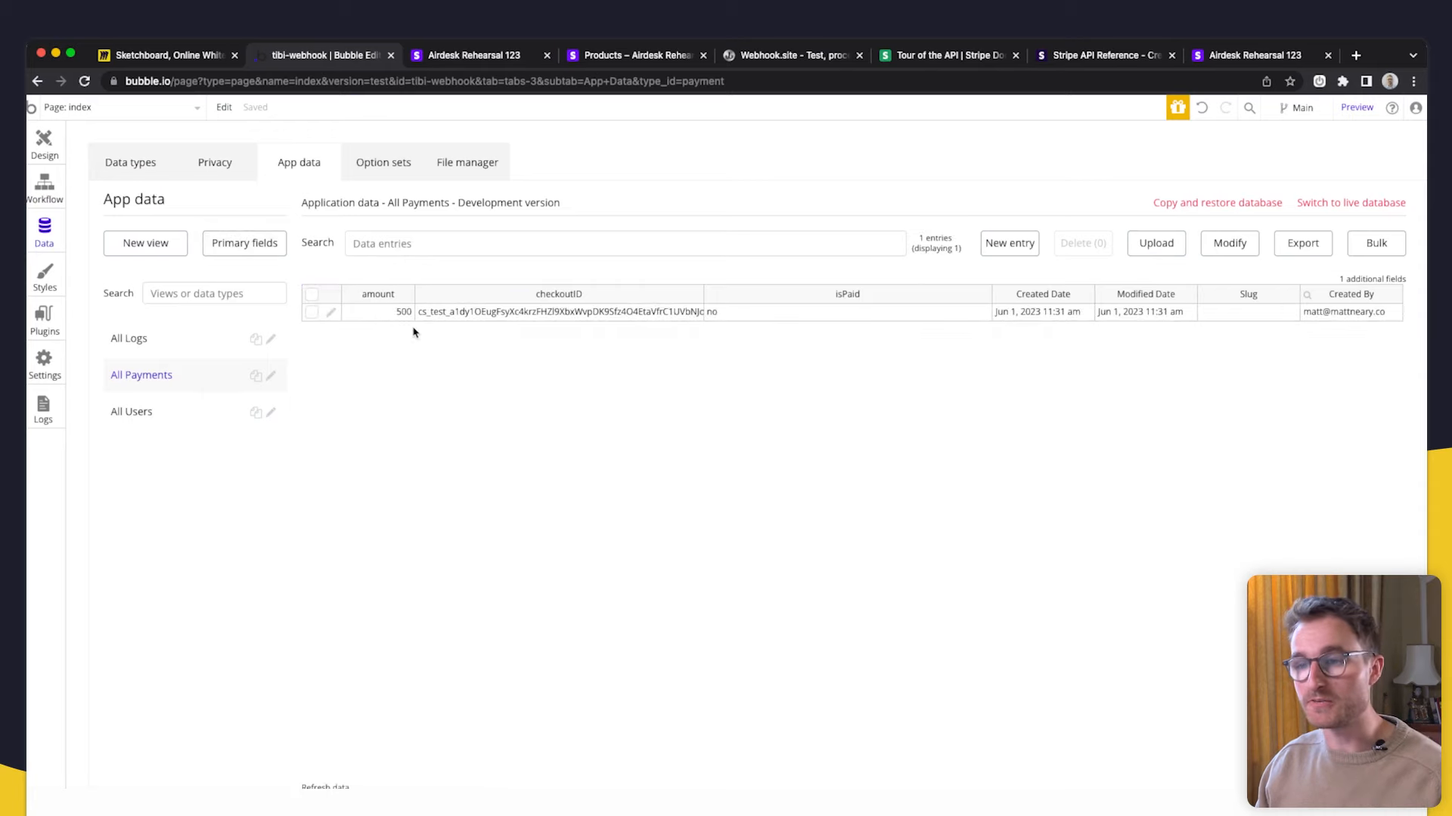
pyautogui.click(380, 319)
pyautogui.click(433, 320)
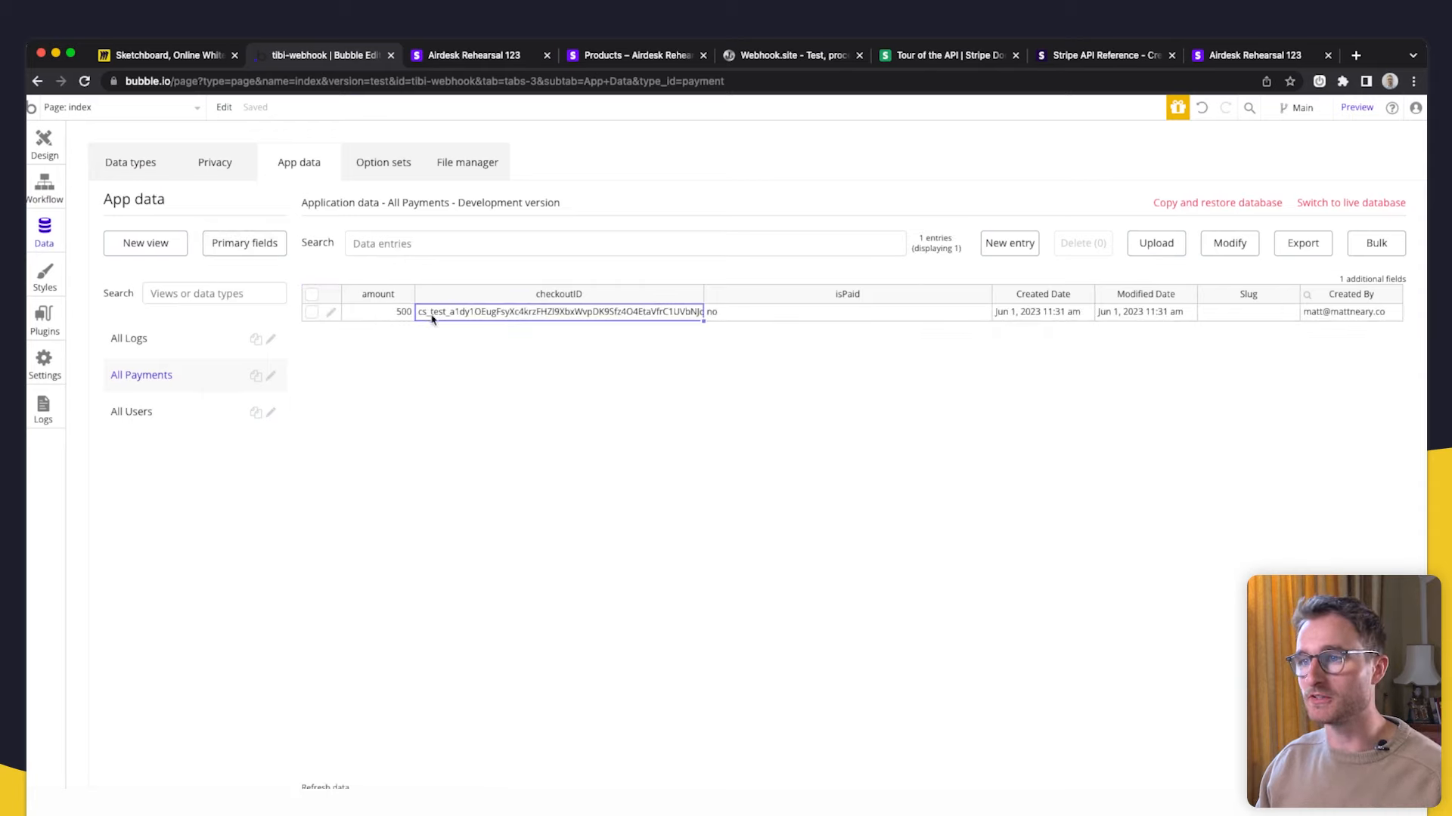
pyautogui.click(800, 316)
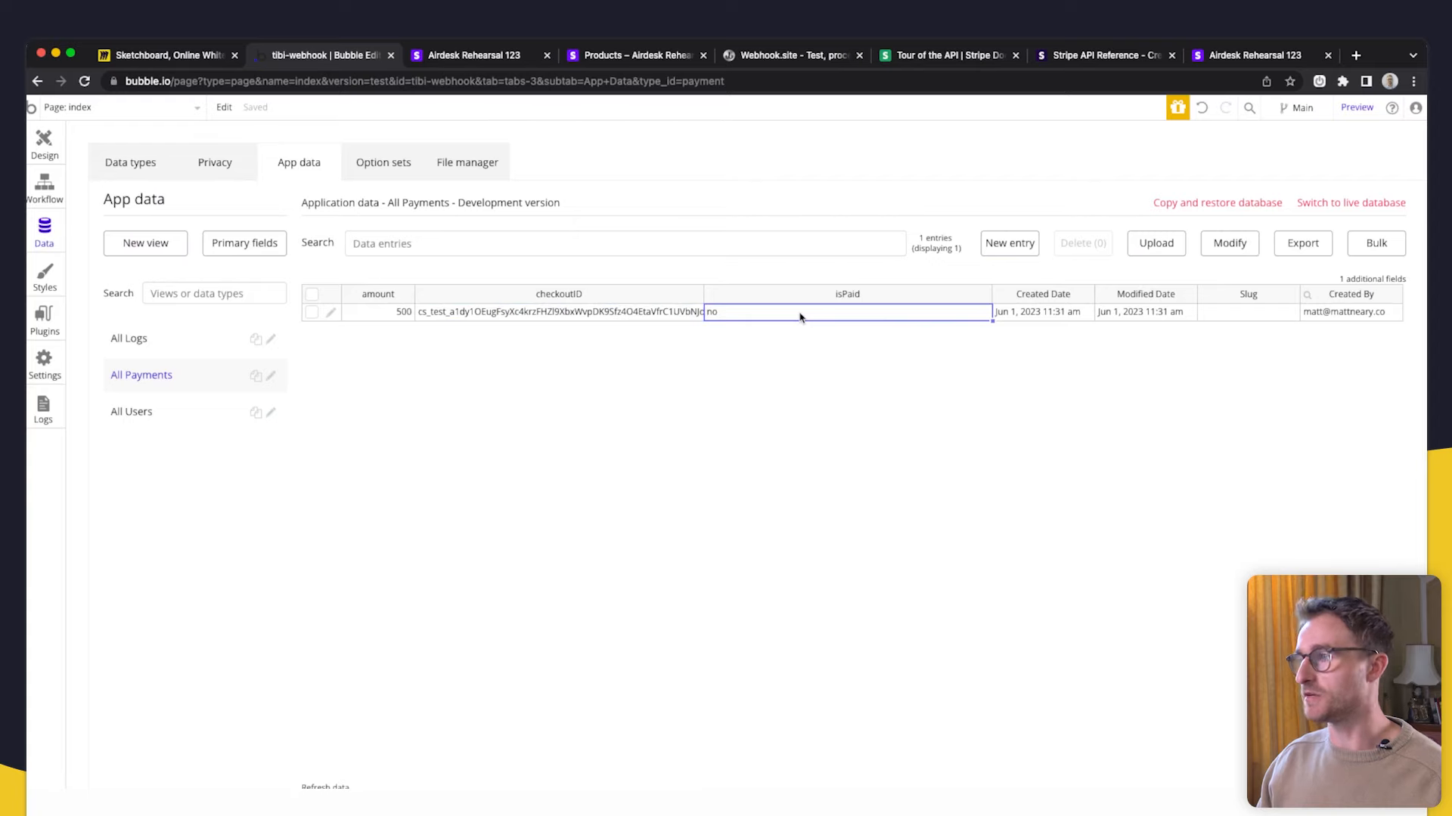
pyautogui.click(1325, 315)
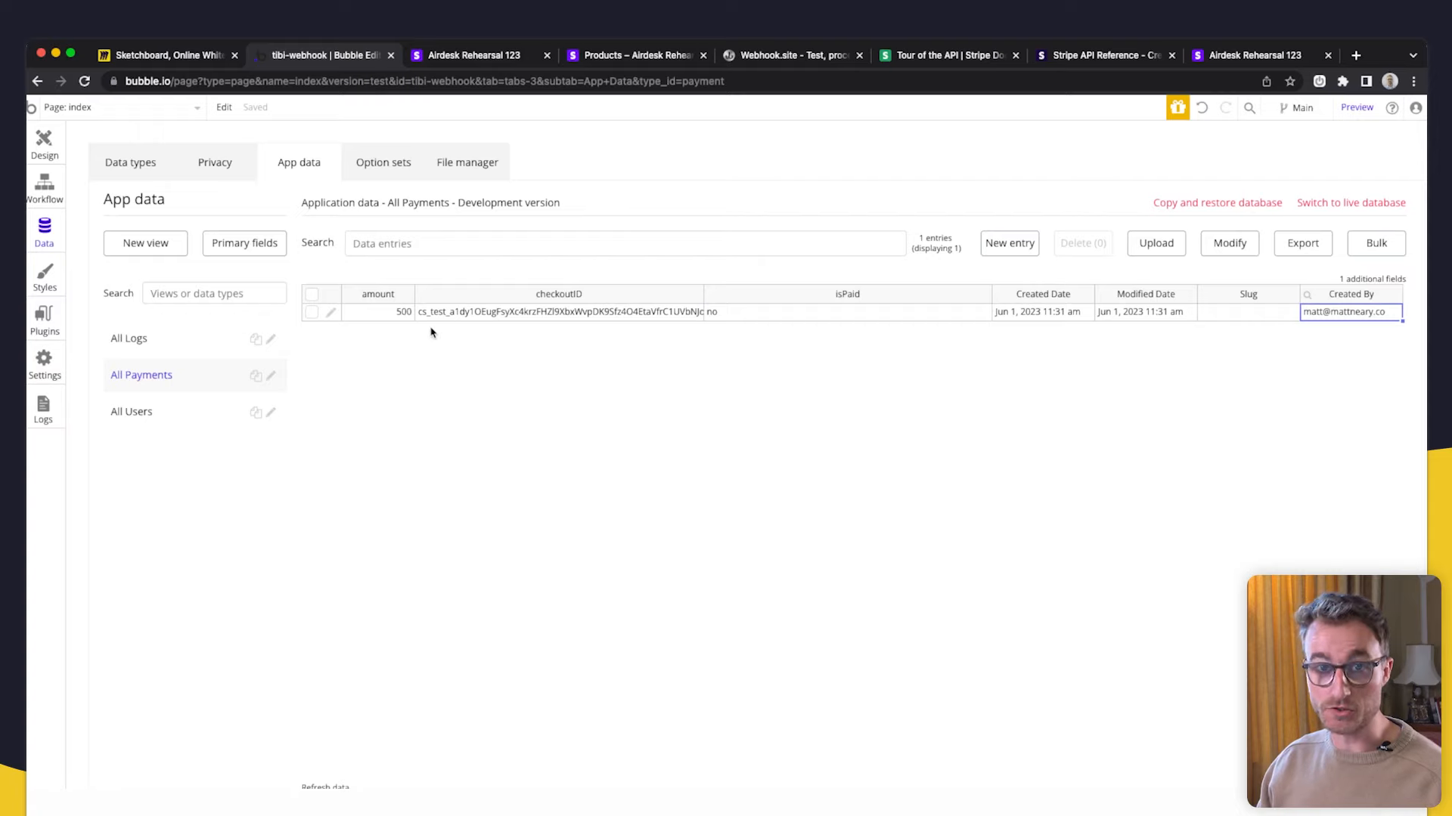
pyautogui.click(114, 106)
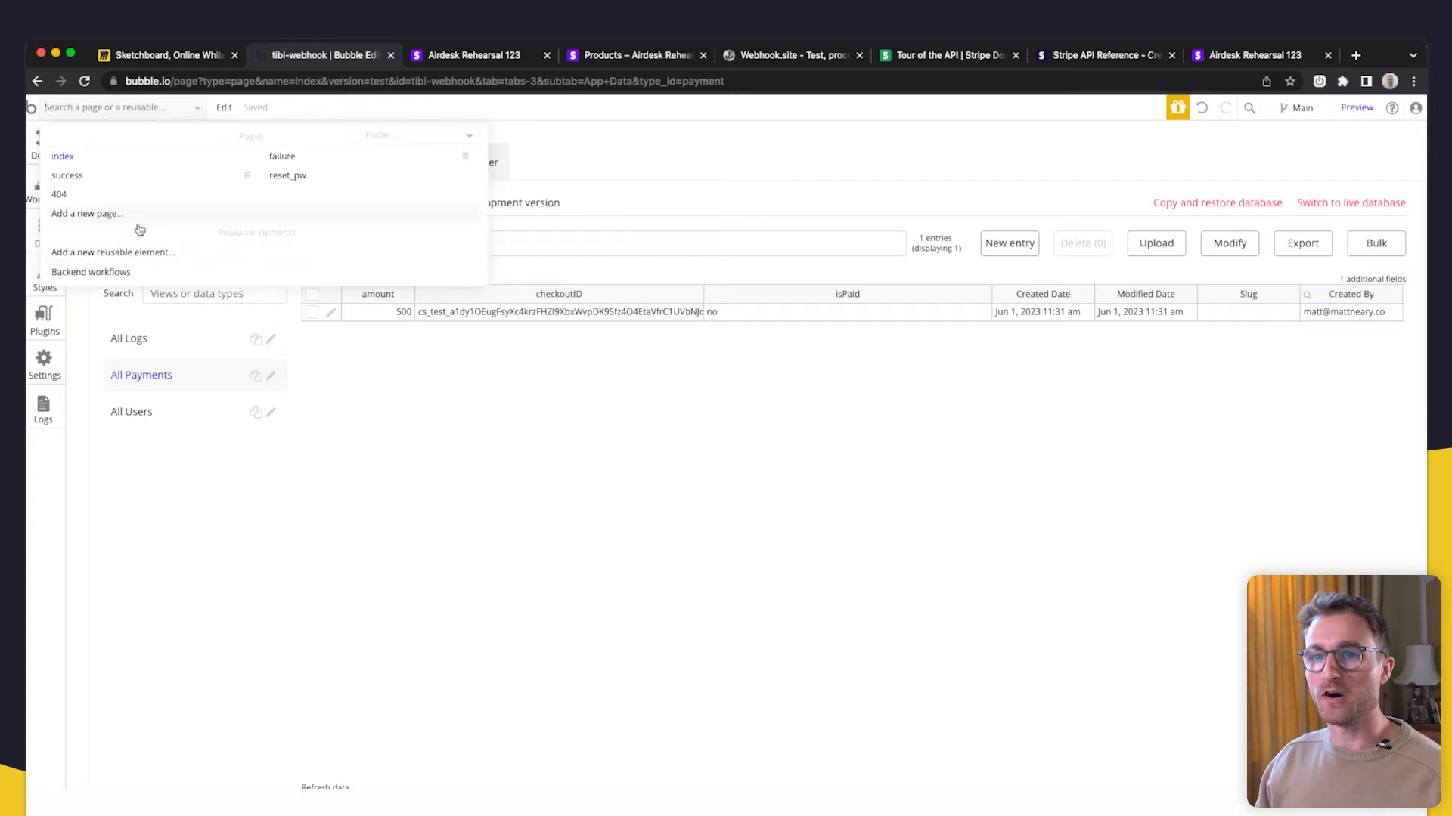
# - Add a Make changes to thing action after the Log step in stripe-checkout-session-completed
pyautogui.click(133, 273)
pyautogui.click(152, 208)
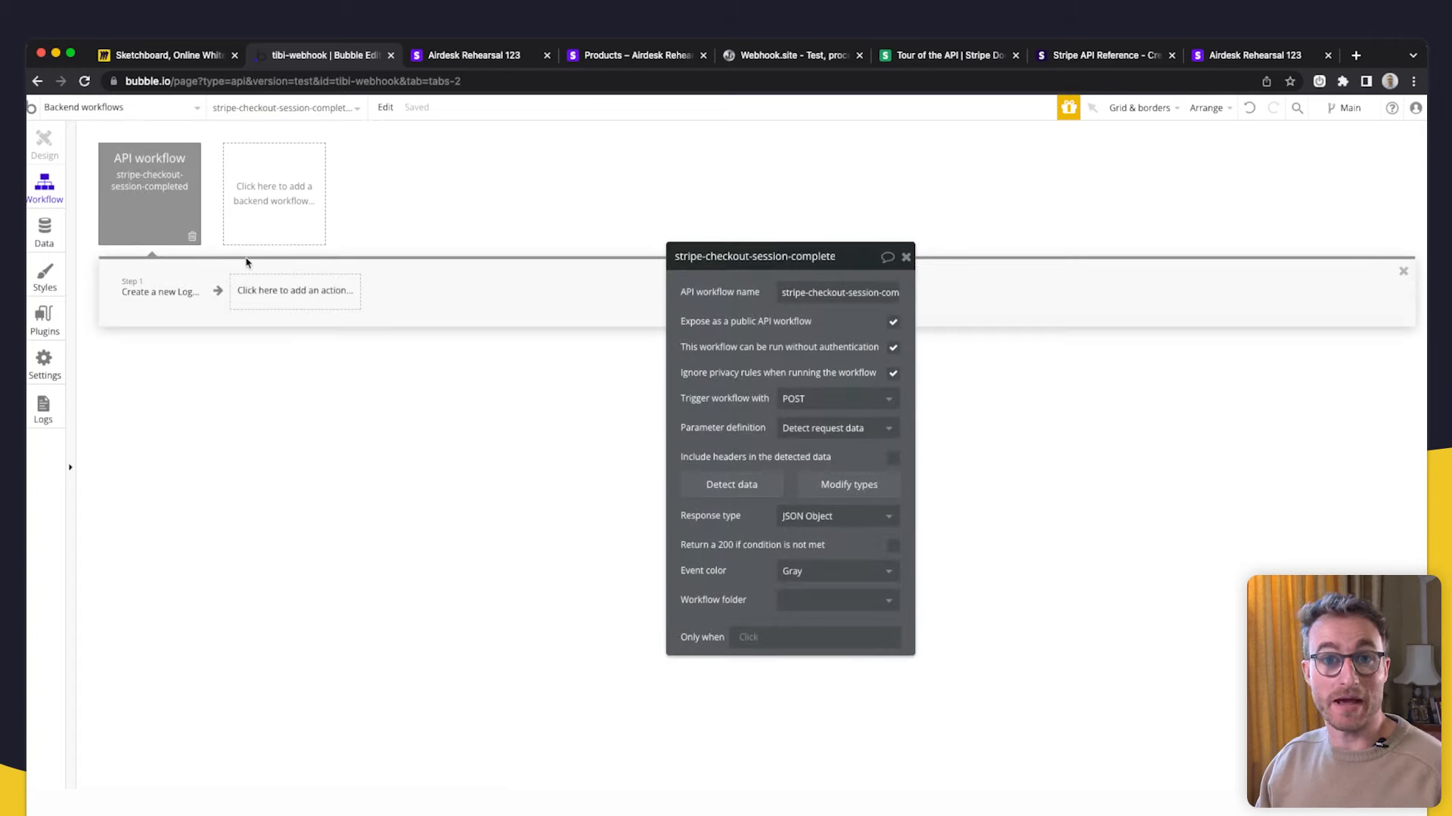
pyautogui.click(163, 294)
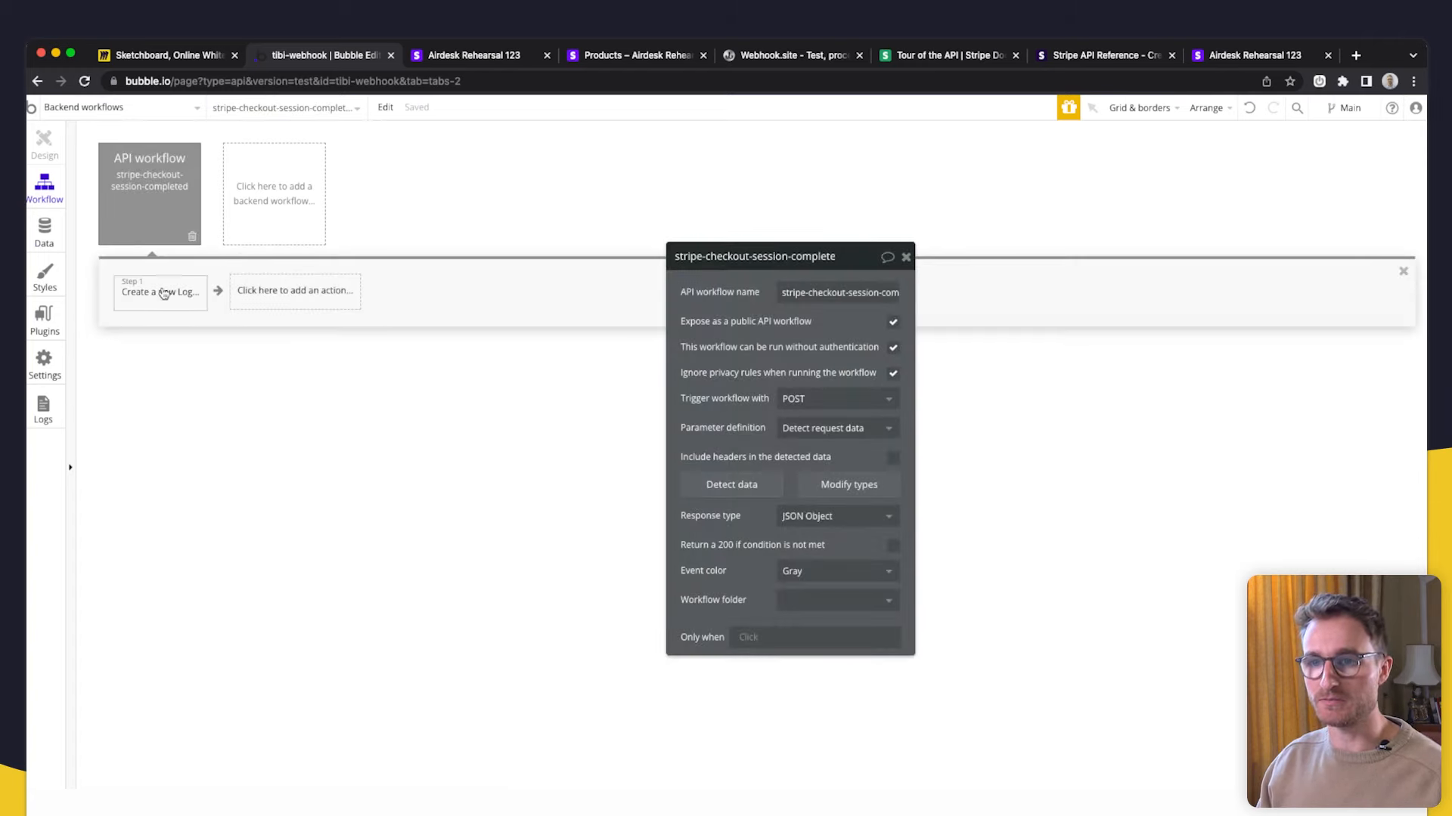
pyautogui.click(269, 300)
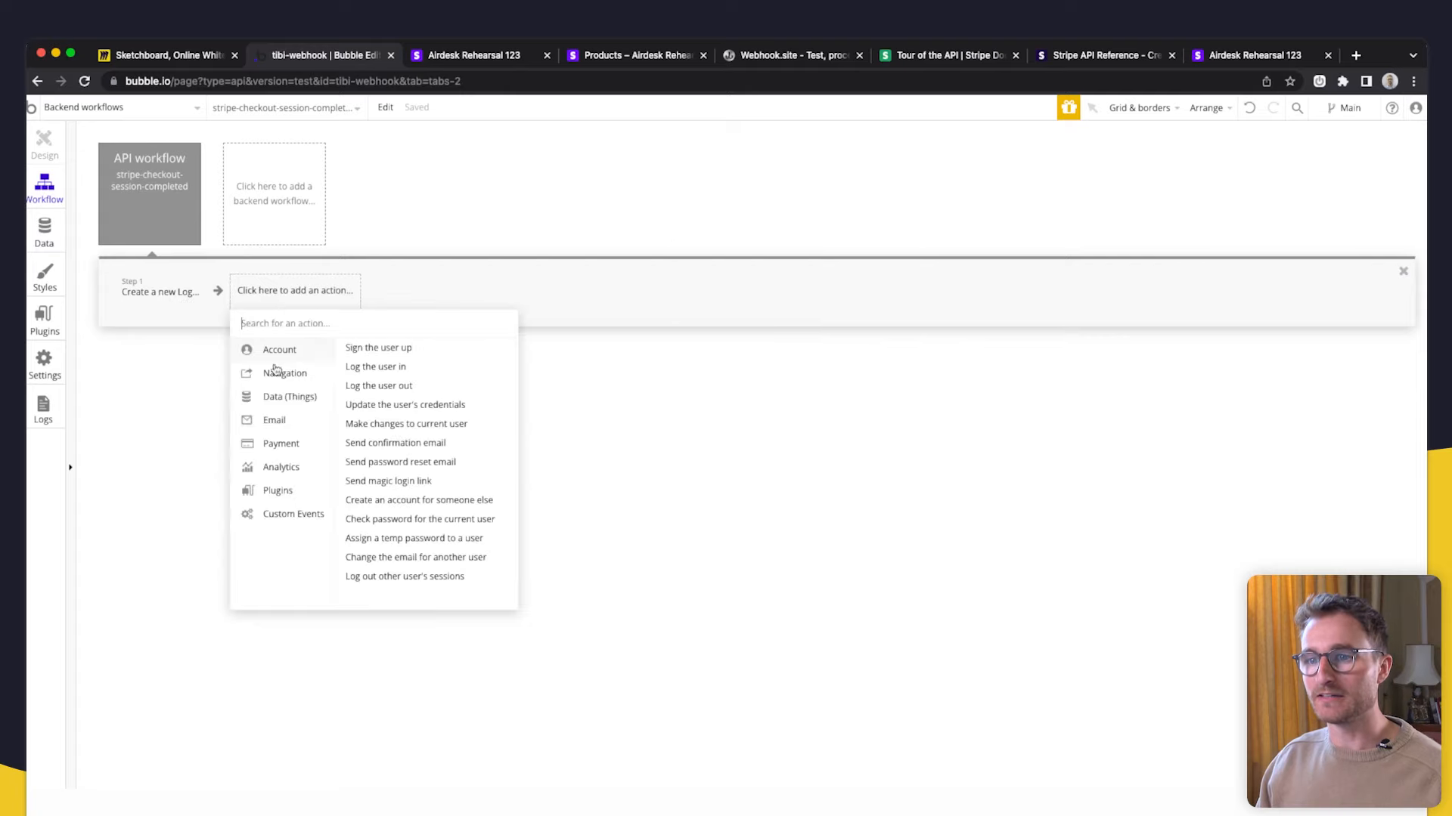
pyautogui.moveTo(291, 398)
pyautogui.click(398, 368)
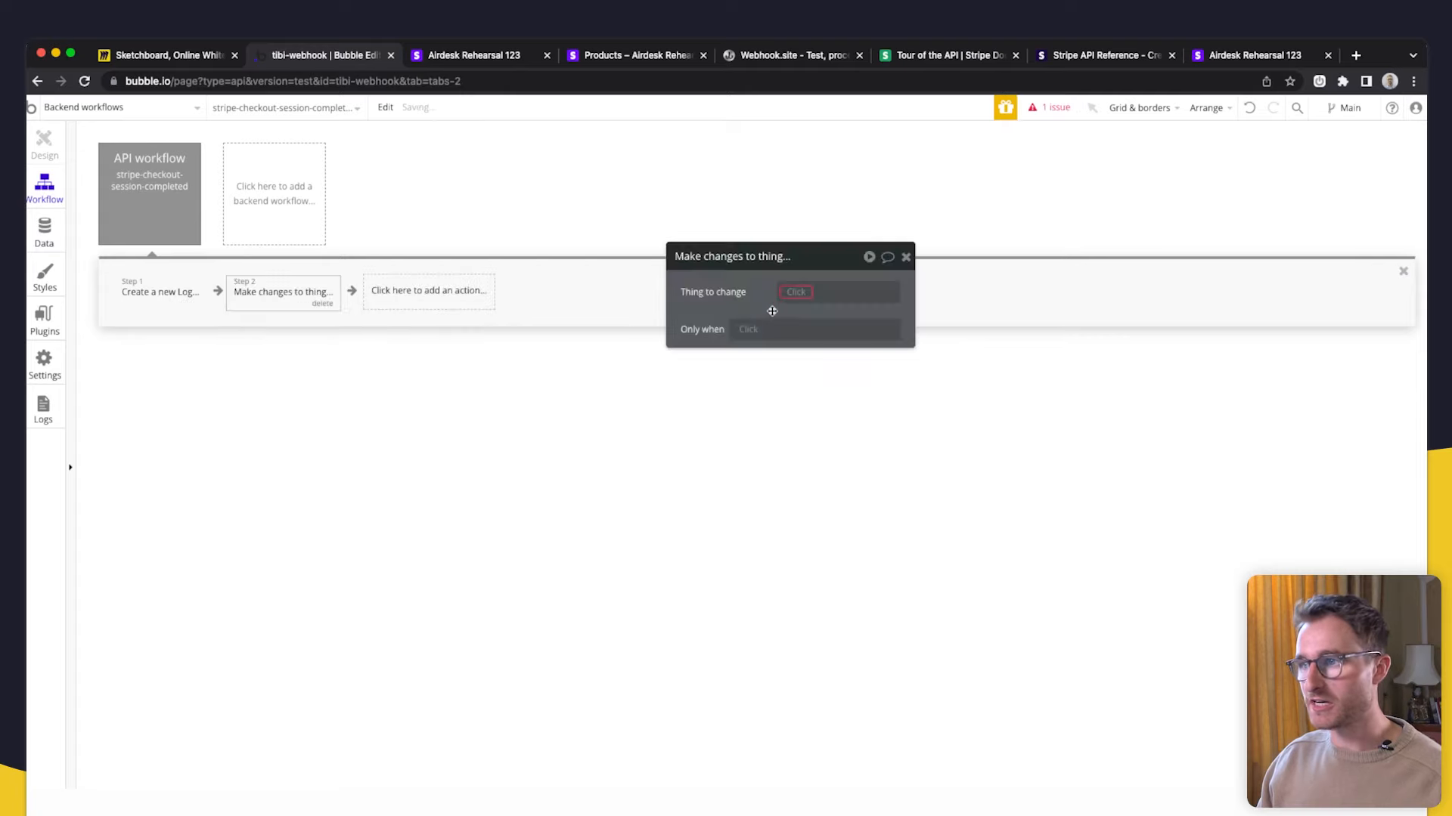
# - Set the thing to change to Search for Payments:first item
pyautogui.click(809, 294)
pyautogui.click(806, 358)
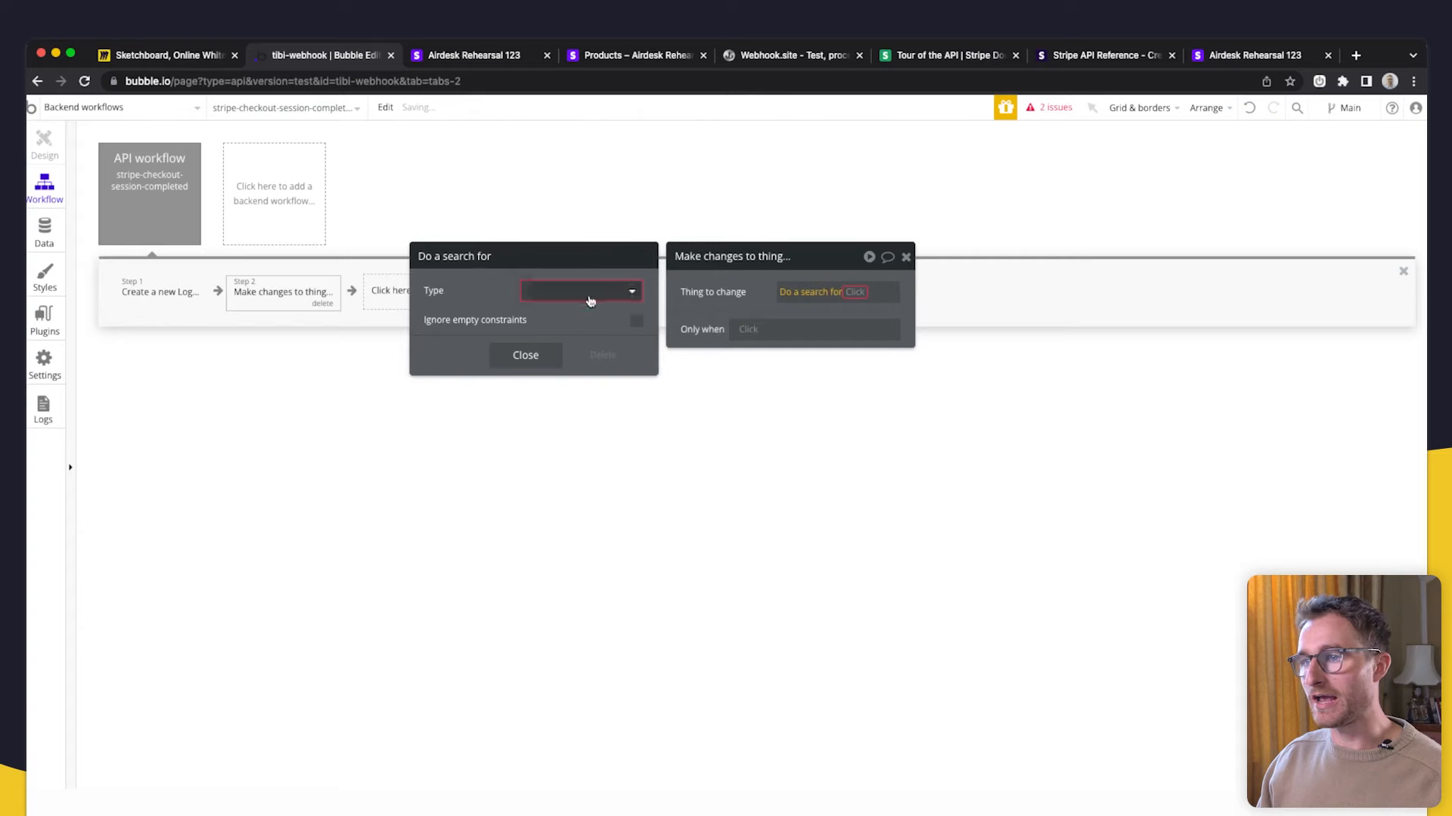
pyautogui.click(587, 294)
pyautogui.click(568, 357)
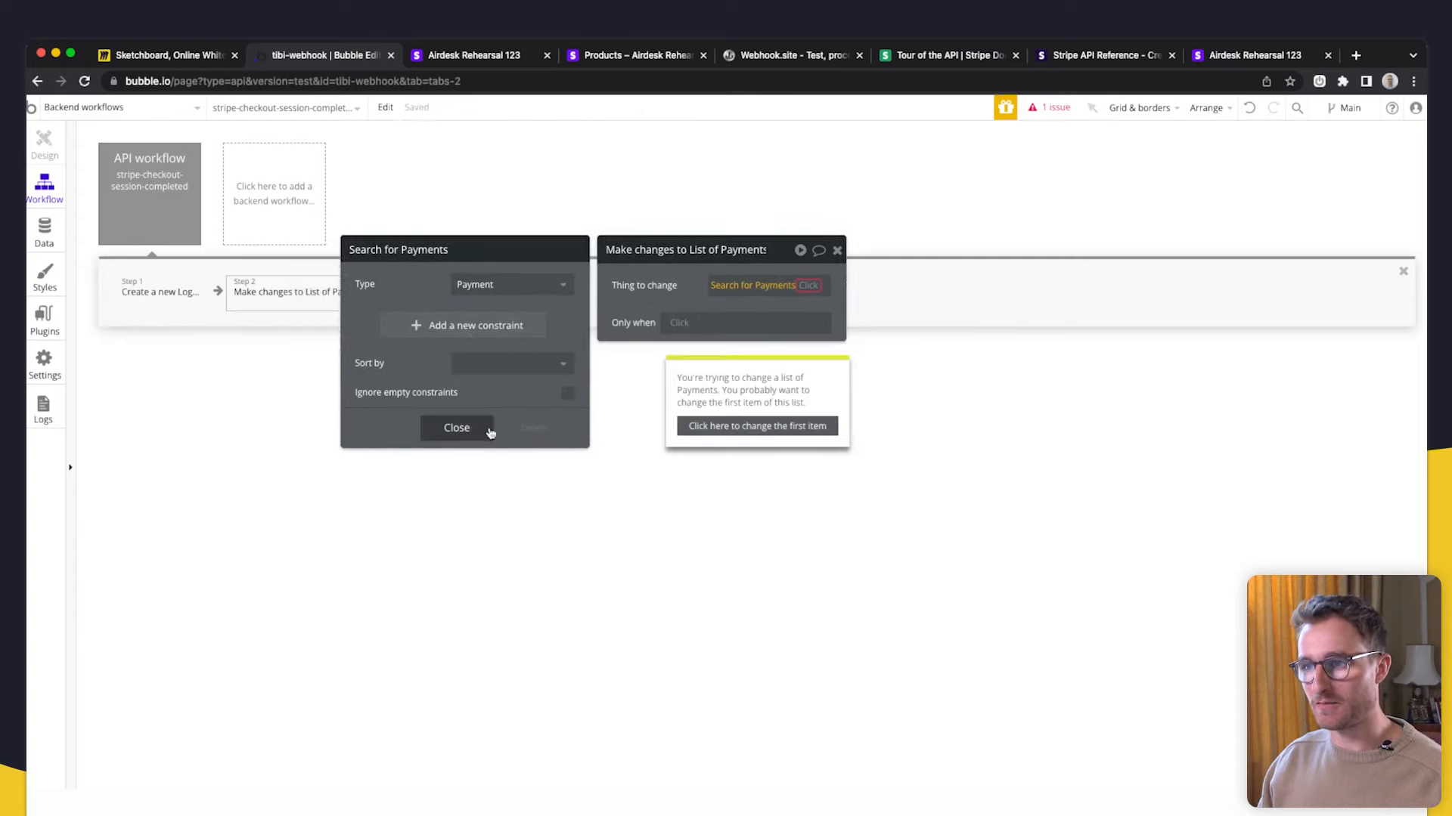
pyautogui.click(458, 426)
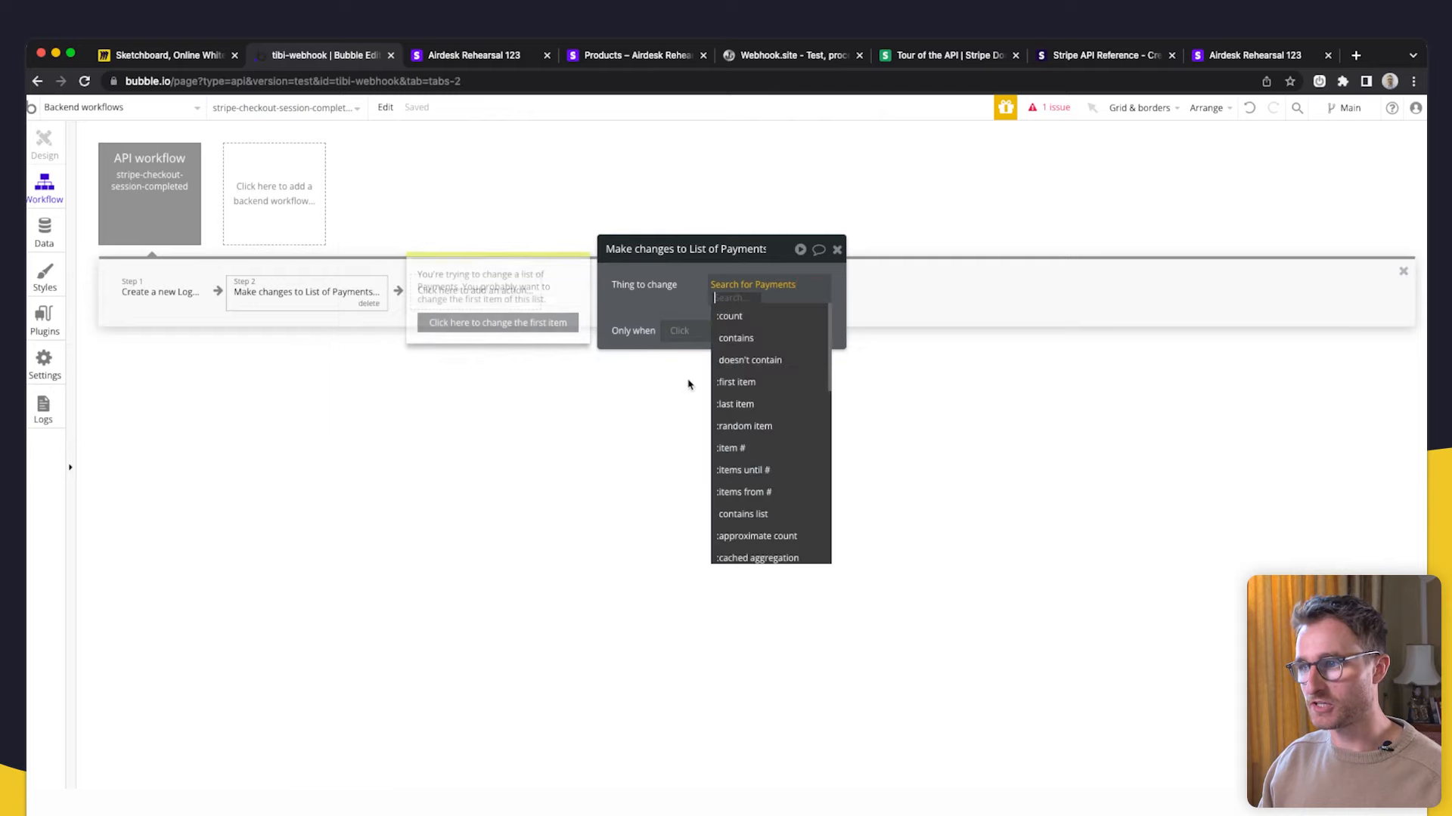
pyautogui.click(767, 385)
# - Have the step change isPaid to yes
pyautogui.click(697, 335)
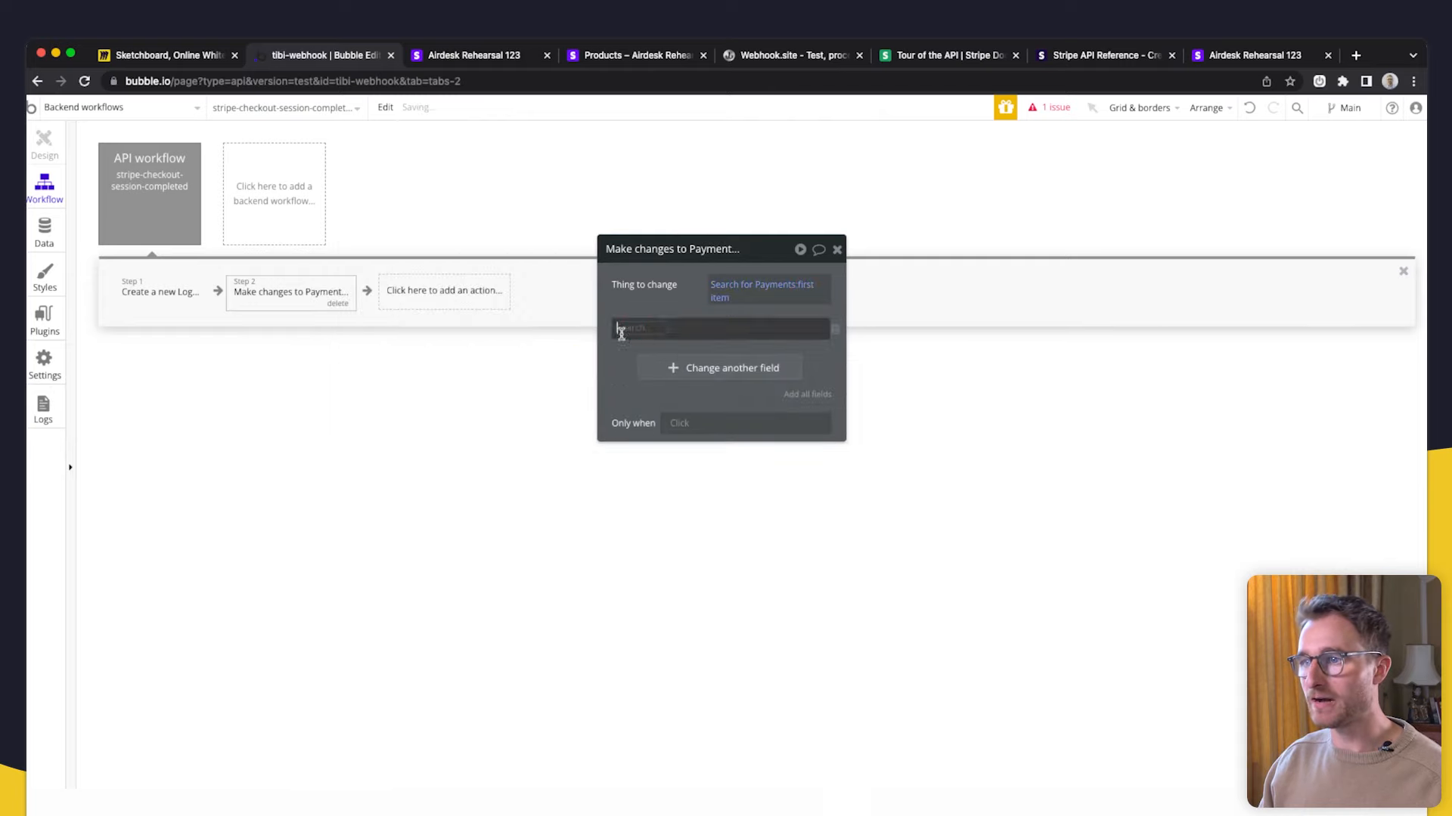
pyautogui.click(662, 387)
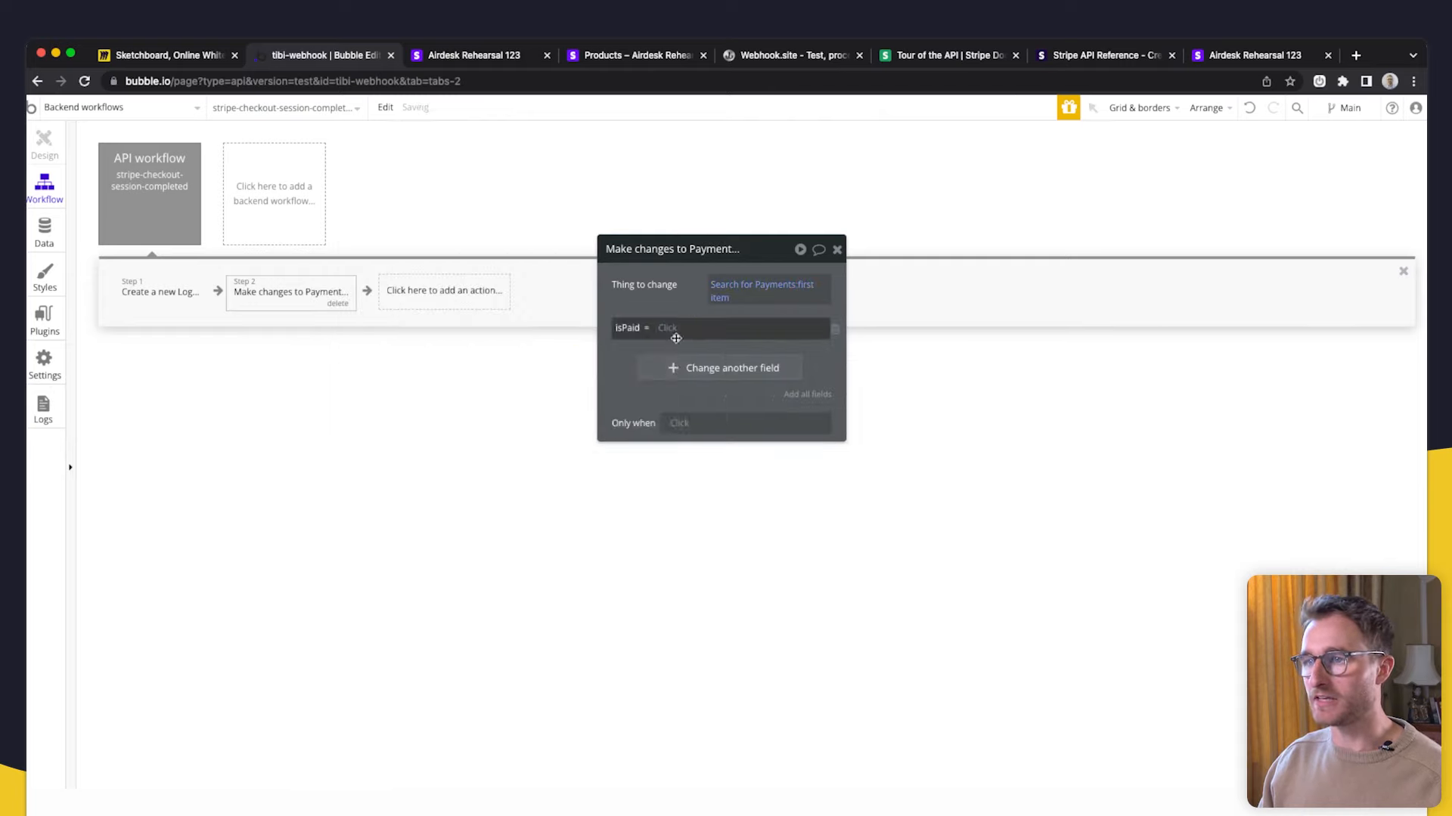
pyautogui.click(667, 330)
pyautogui.click(682, 371)
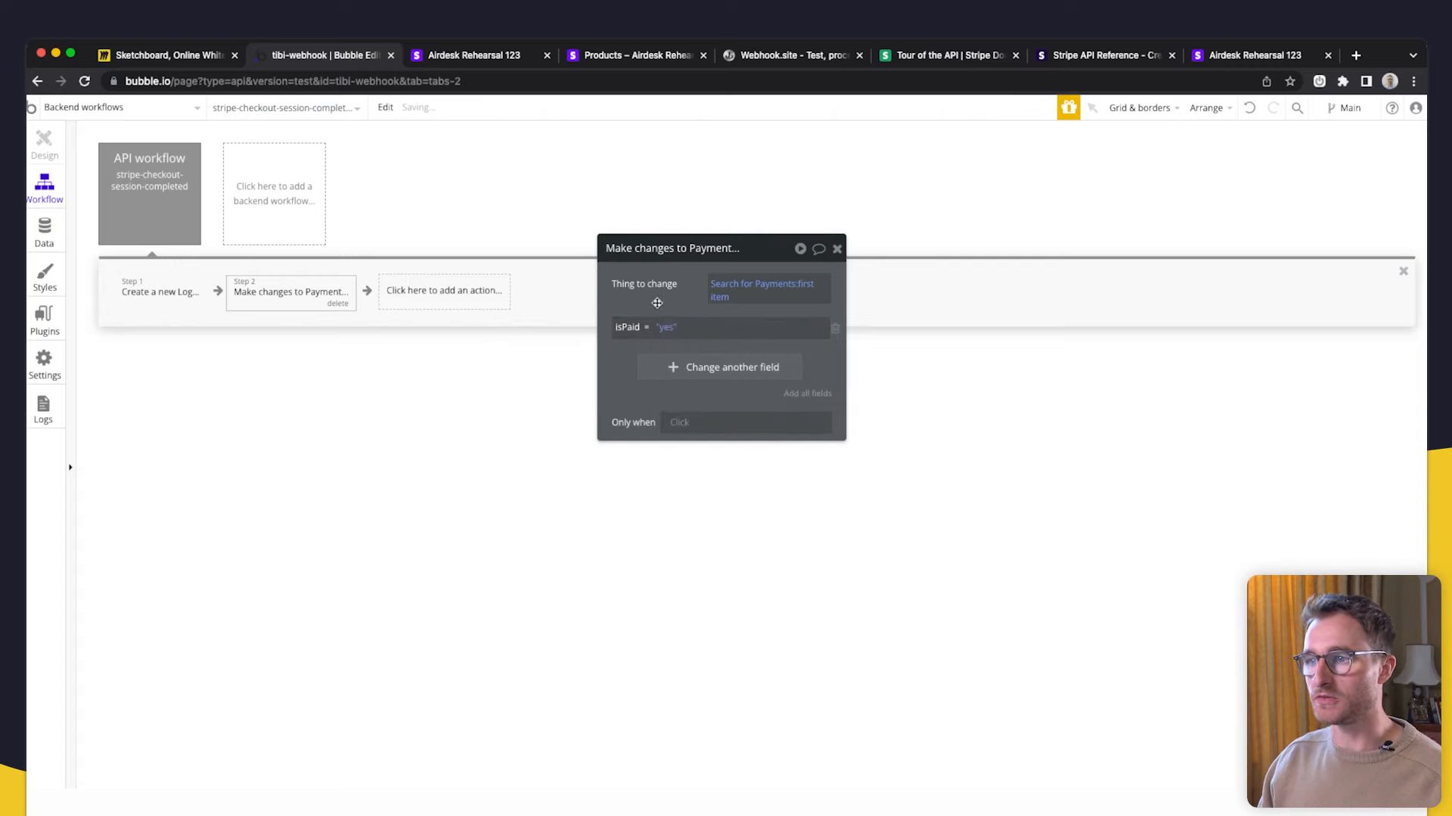
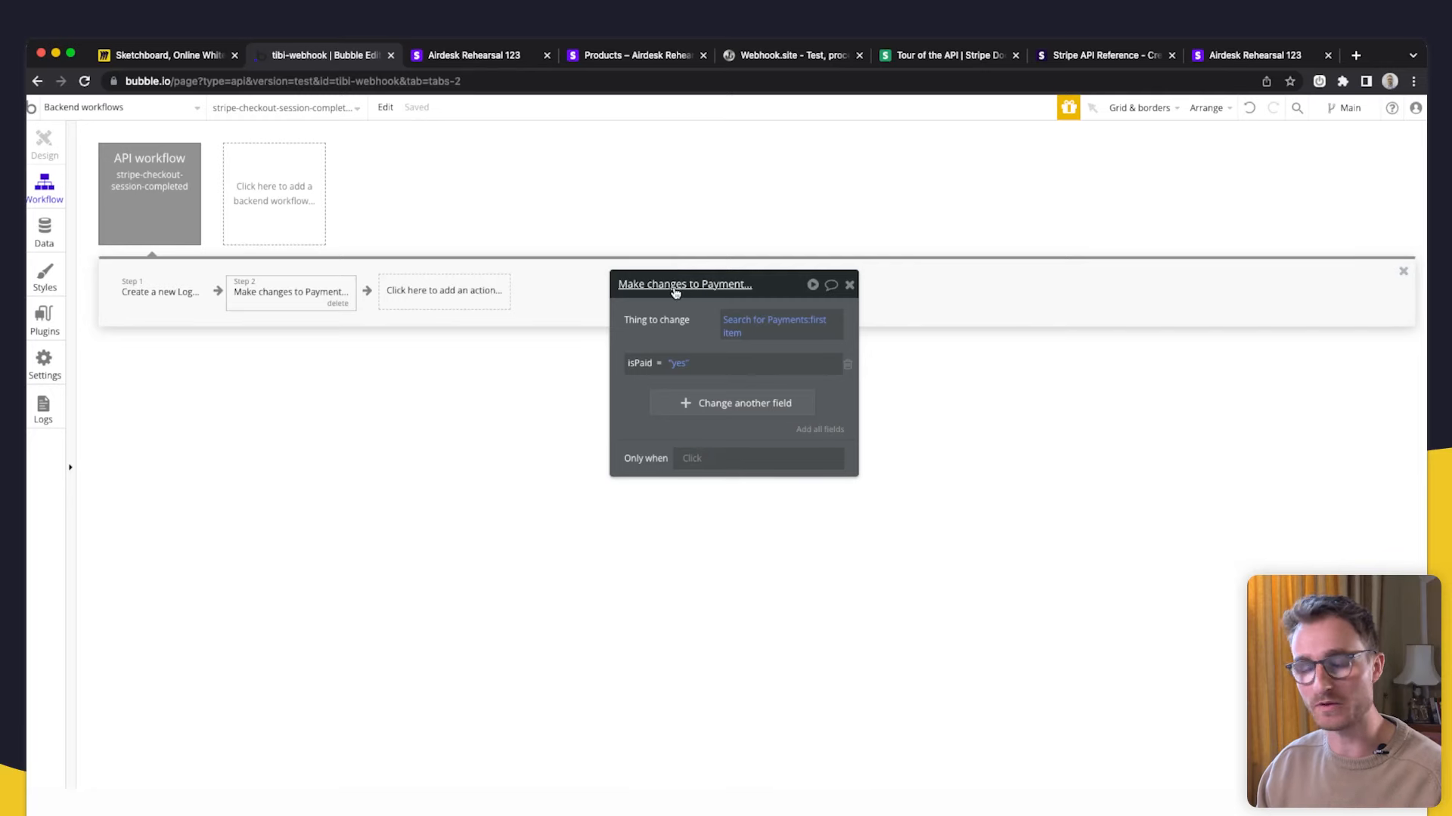
# - Add a checkoutID constraint to Search for Payments and check the stored checkoutID in App data
pyautogui.click(771, 323)
pyautogui.click(412, 362)
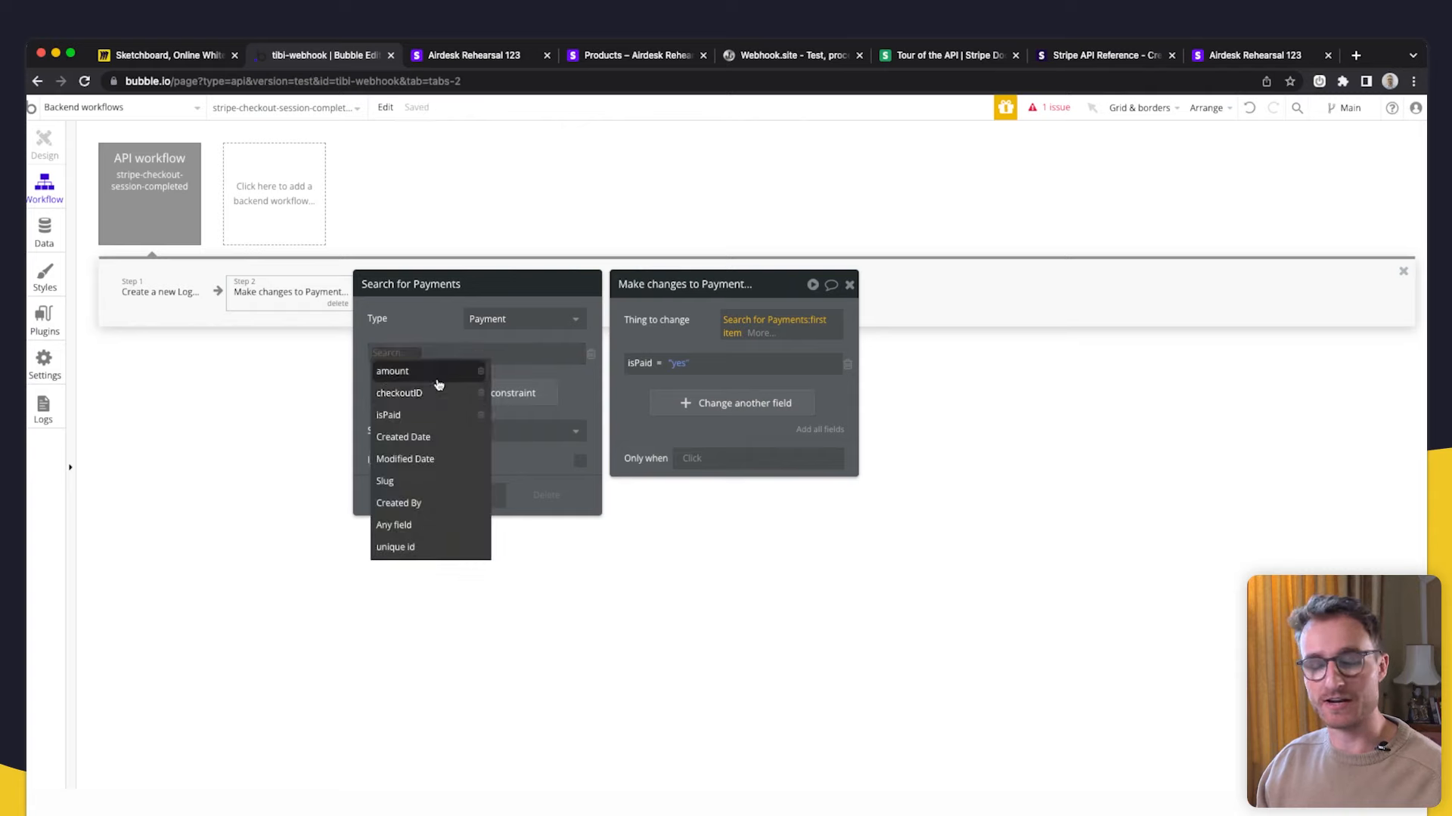
pyautogui.click(427, 394)
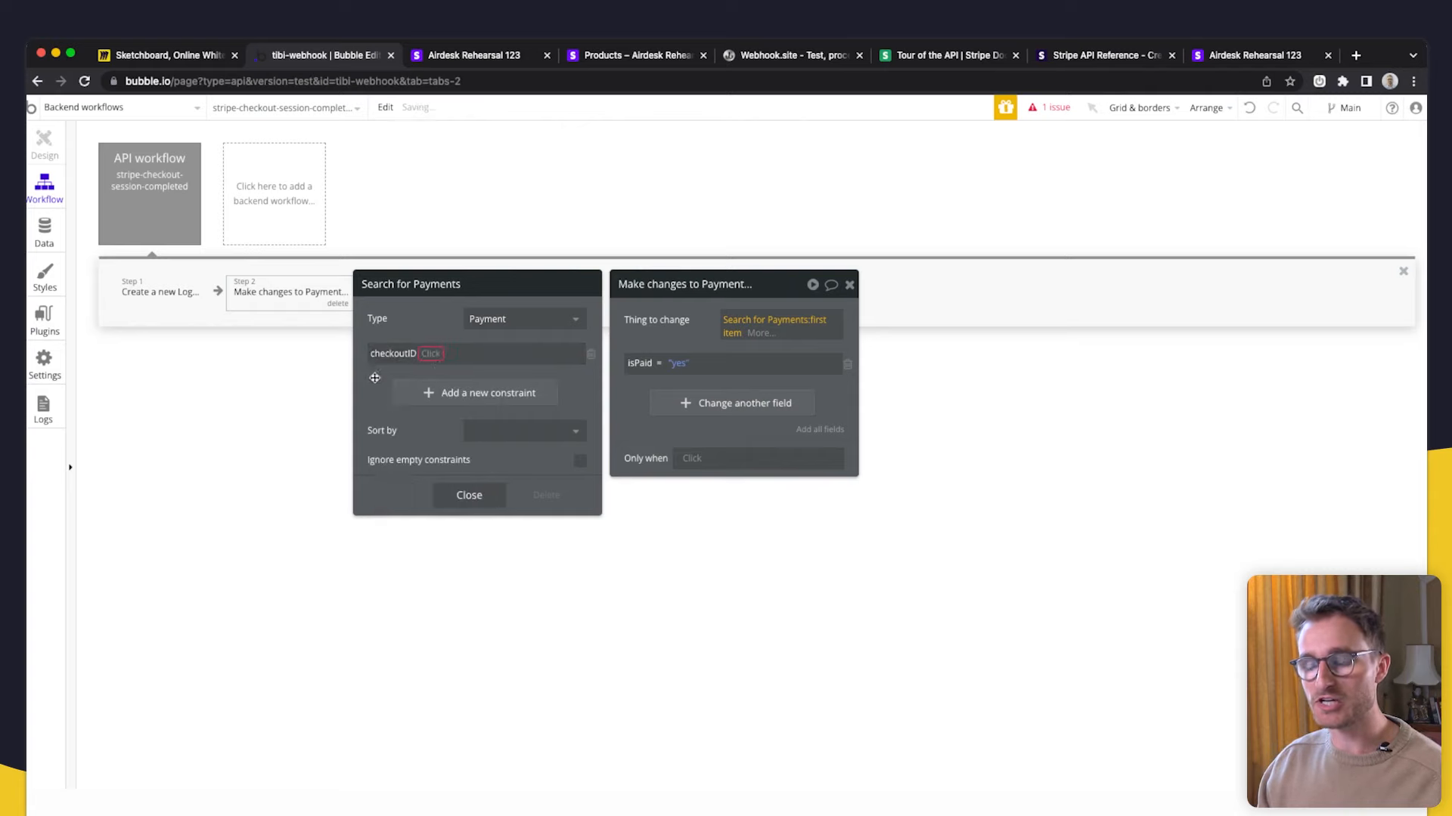
pyautogui.click(47, 232)
pyautogui.click(493, 316)
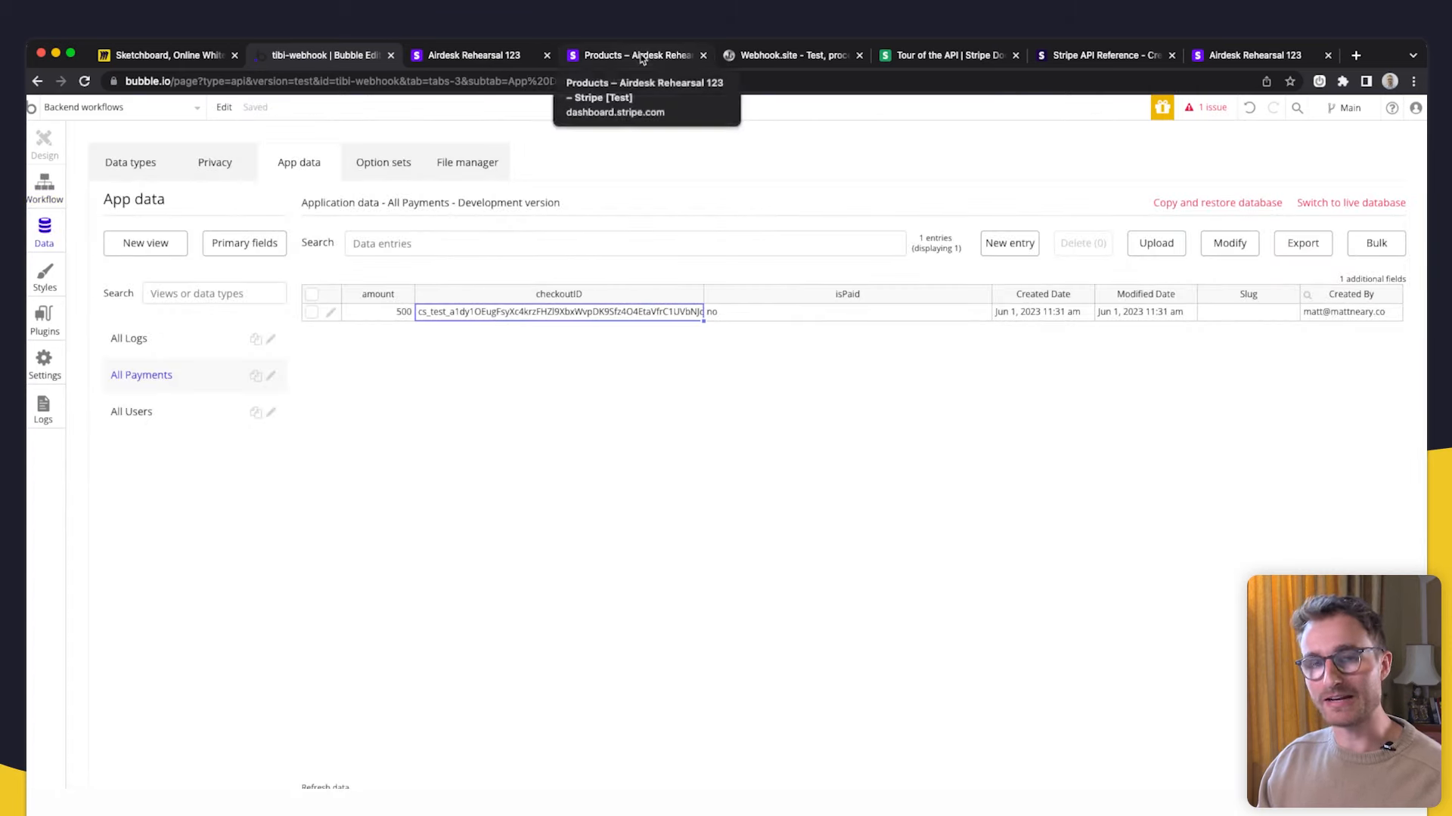
# - Move from the Sketchboard diagram to the Stripe dashboard's developer settings
pyautogui.click(162, 55)
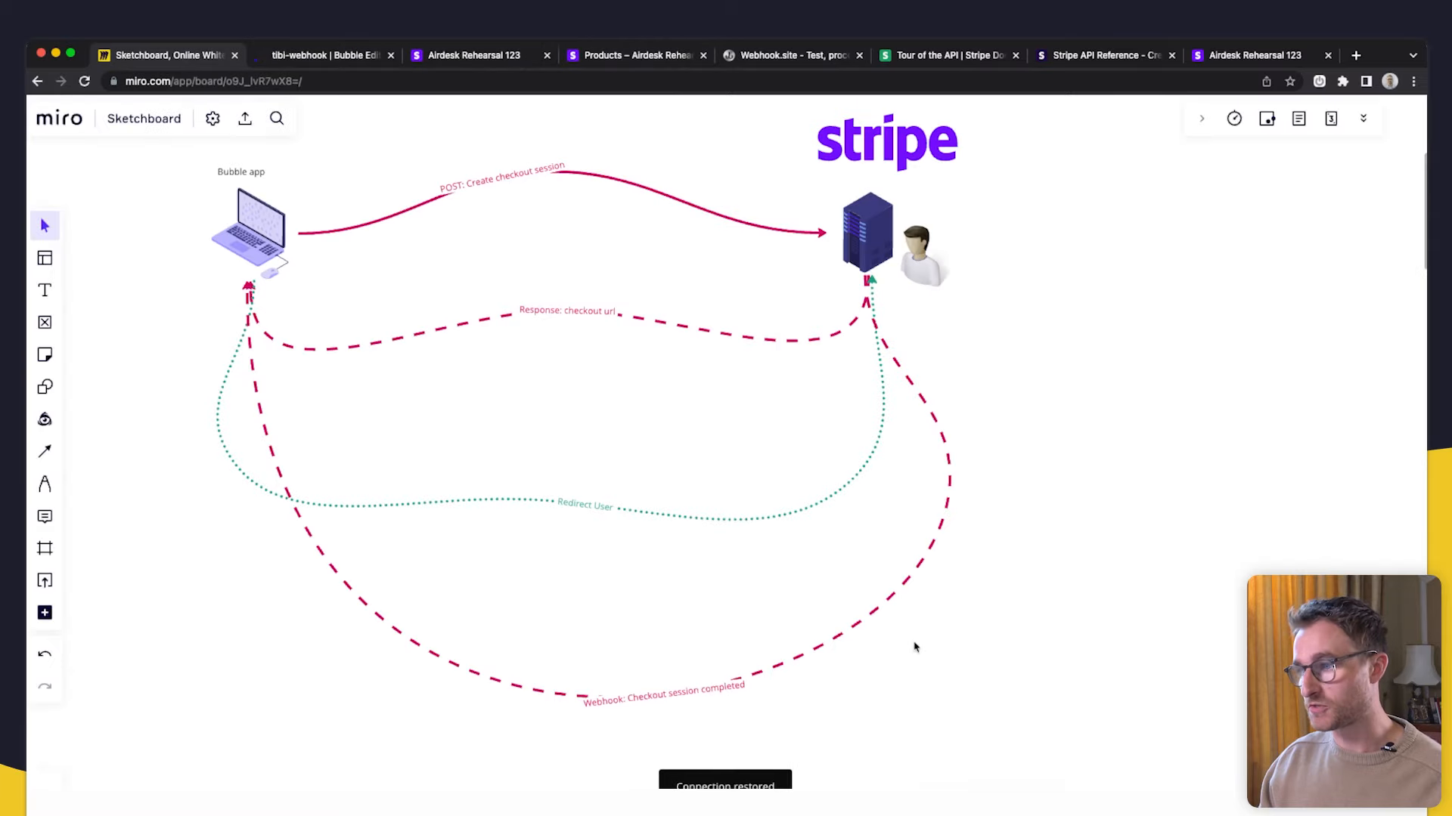
pyautogui.click(618, 60)
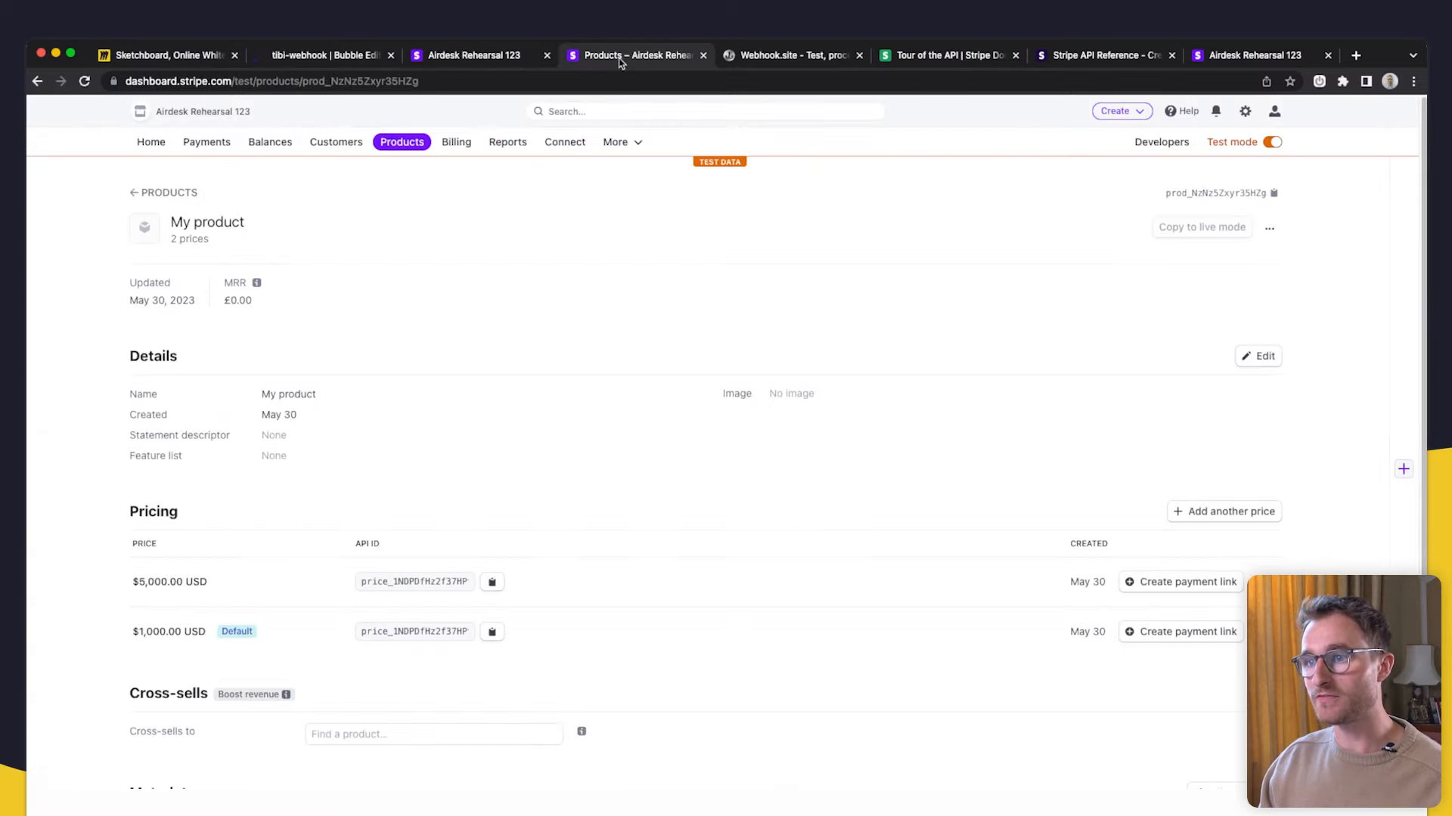
pyautogui.click(1162, 143)
# - In Stripe Webhooks, review the Bubble endpoint's checkout.session.completed request JSON and select the session id
pyautogui.click(284, 217)
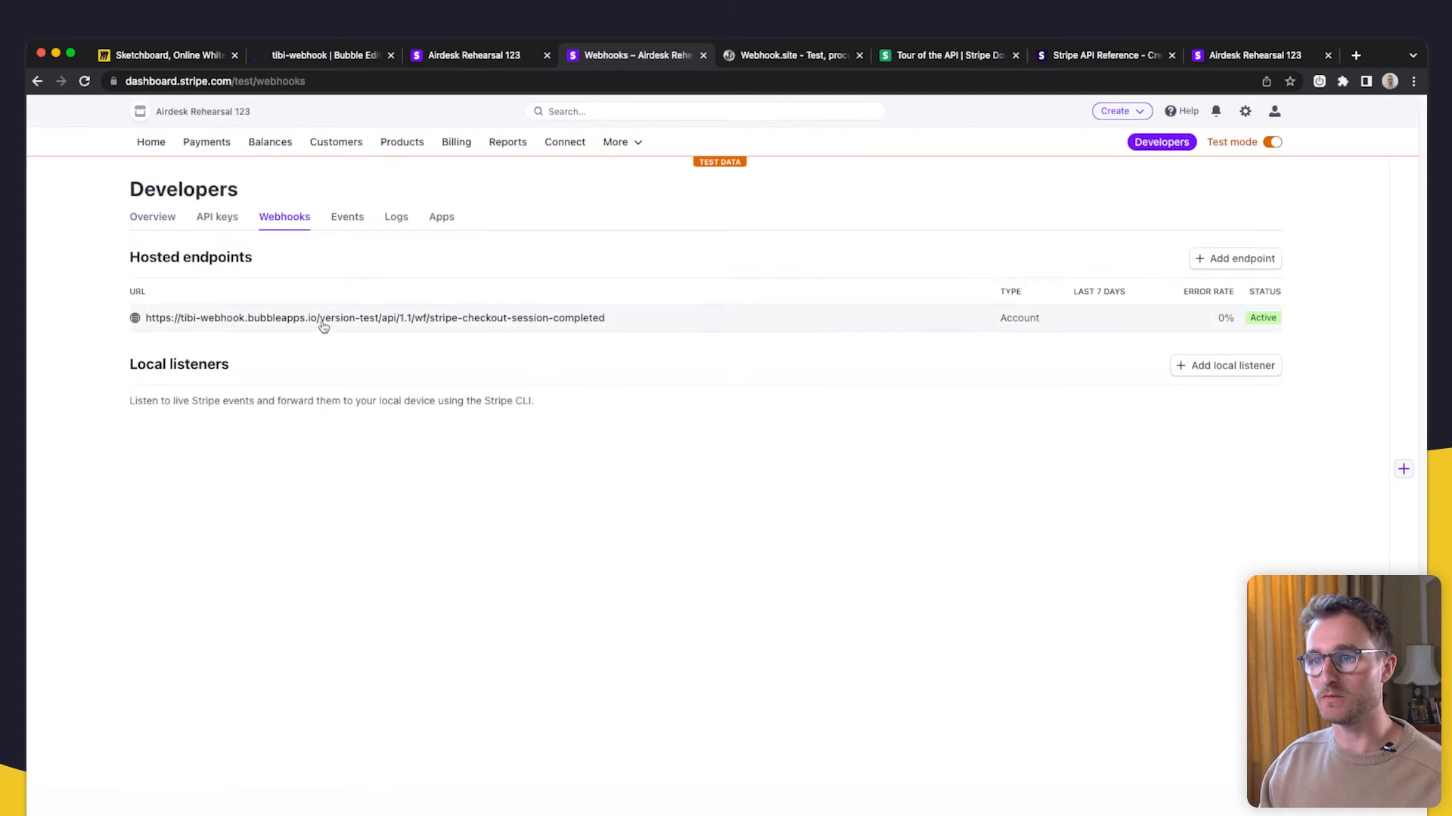
pyautogui.click(317, 322)
pyautogui.scroll(-5, 1042, 678)
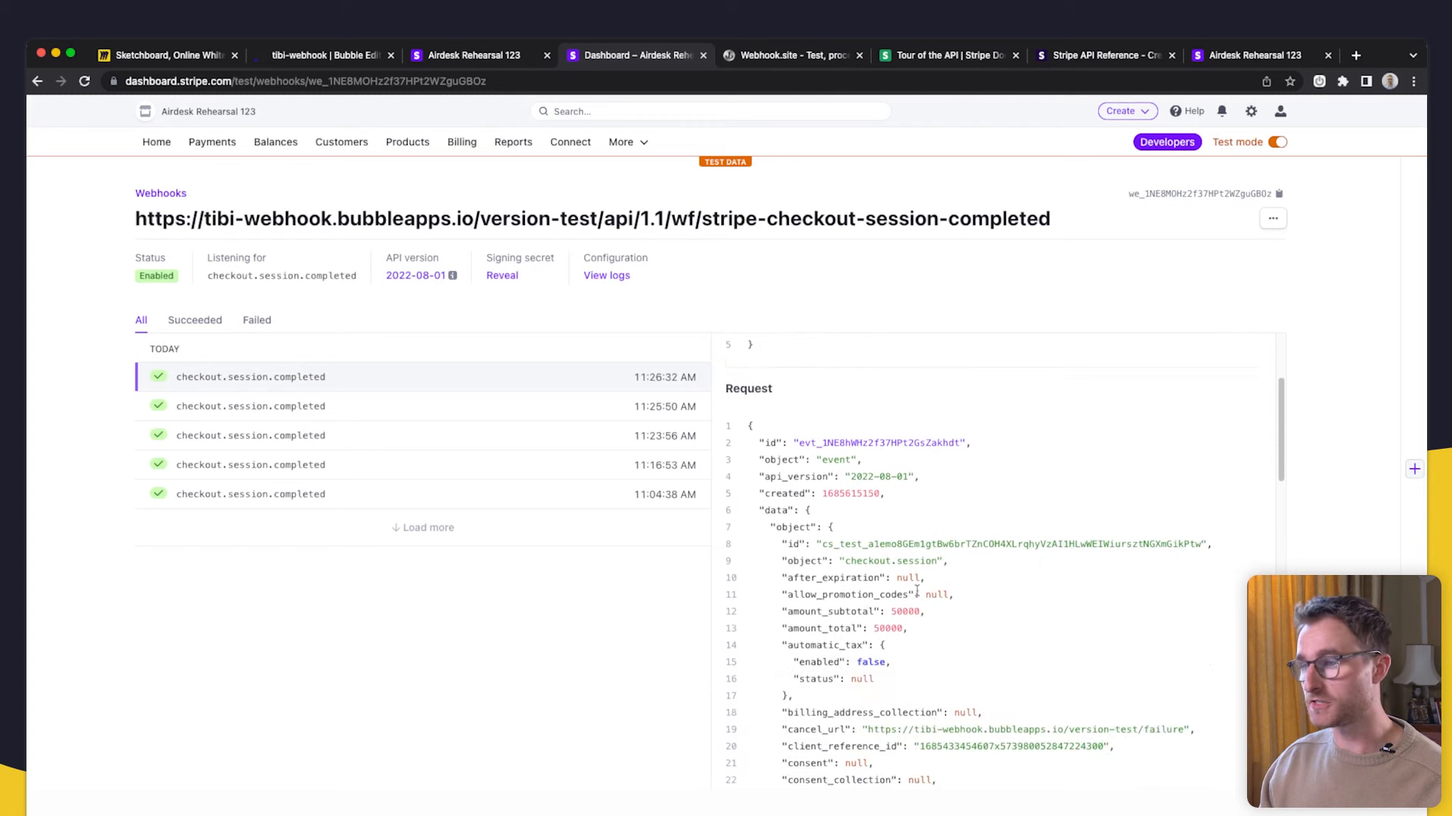
pyautogui.scroll(-2, 835, 474)
pyautogui.moveTo(823, 481); pyautogui.dragTo(1189, 483)
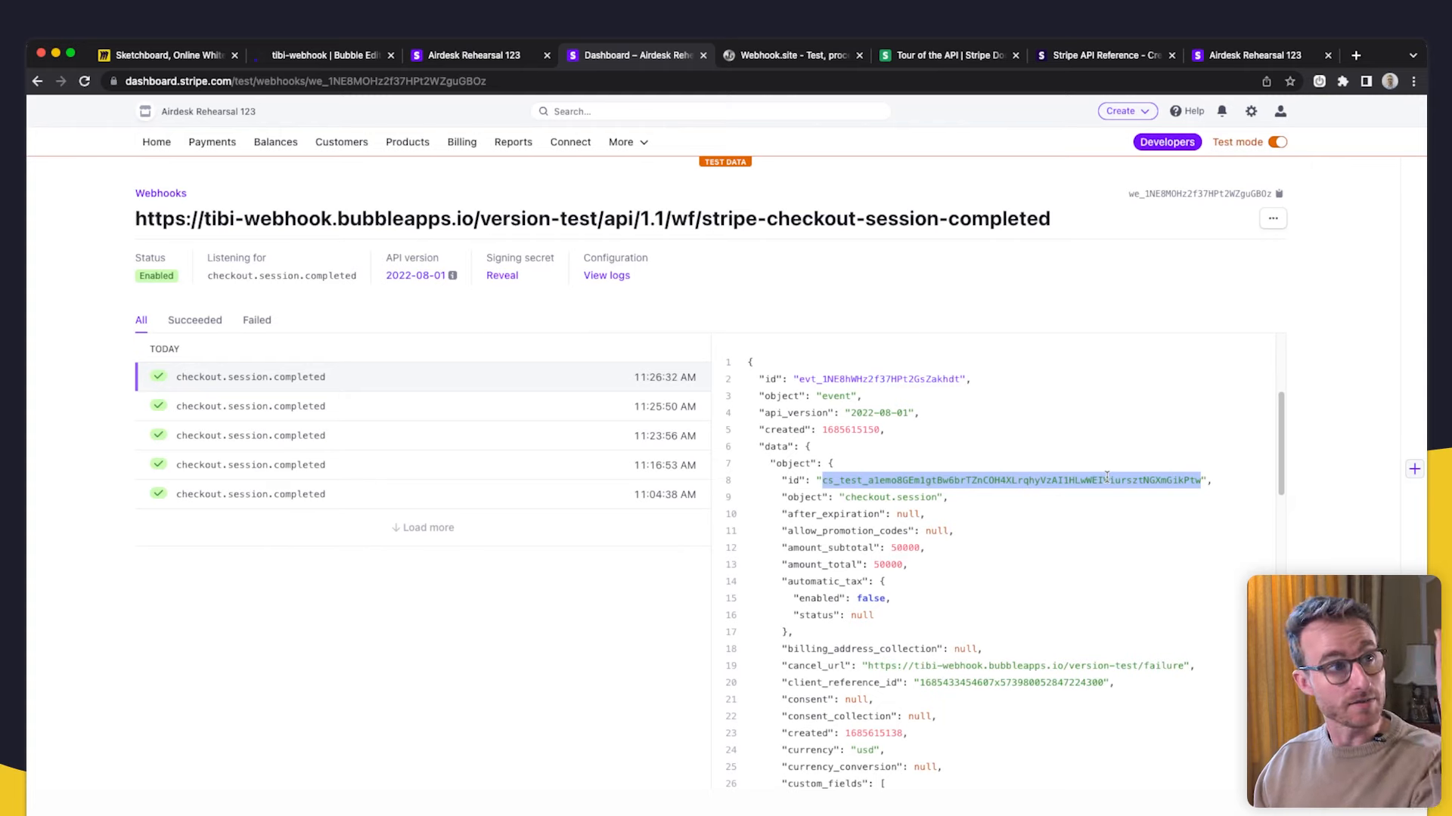
pyautogui.click(322, 55)
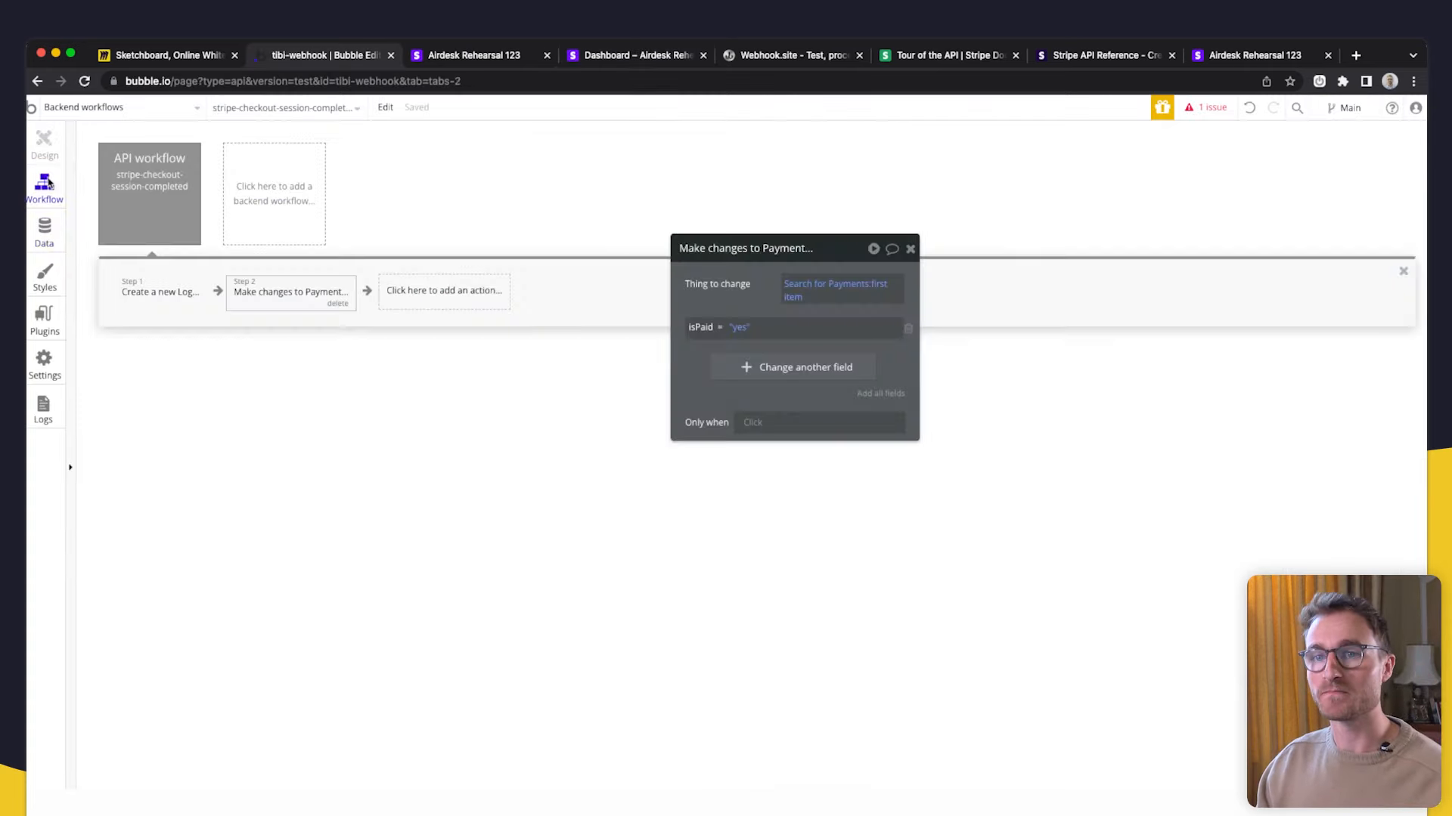
pyautogui.click(745, 369)
# - Make the Payment step also set checkoutID to Request Data's object id
pyautogui.click(744, 402)
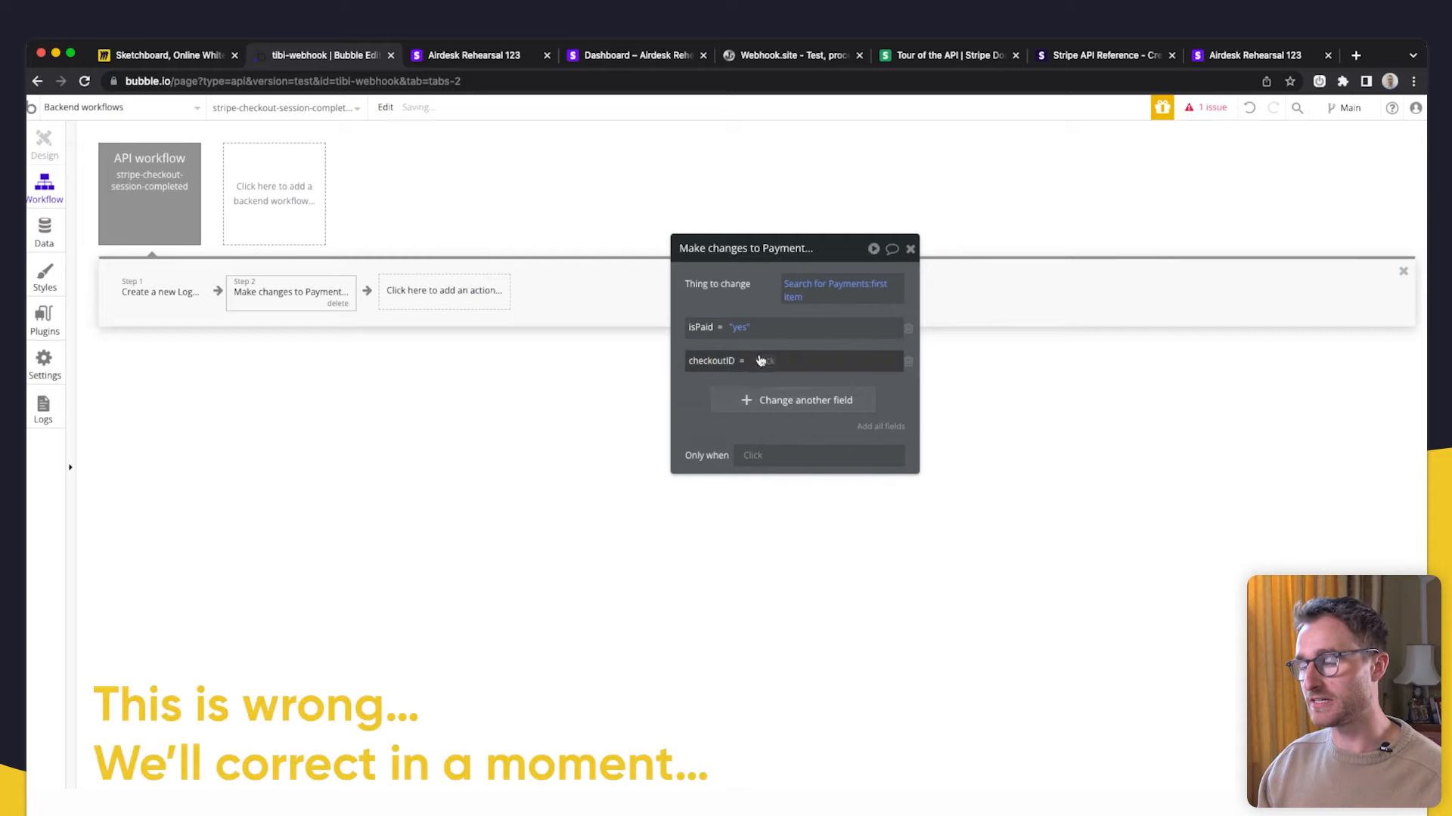
pyautogui.click(828, 401)
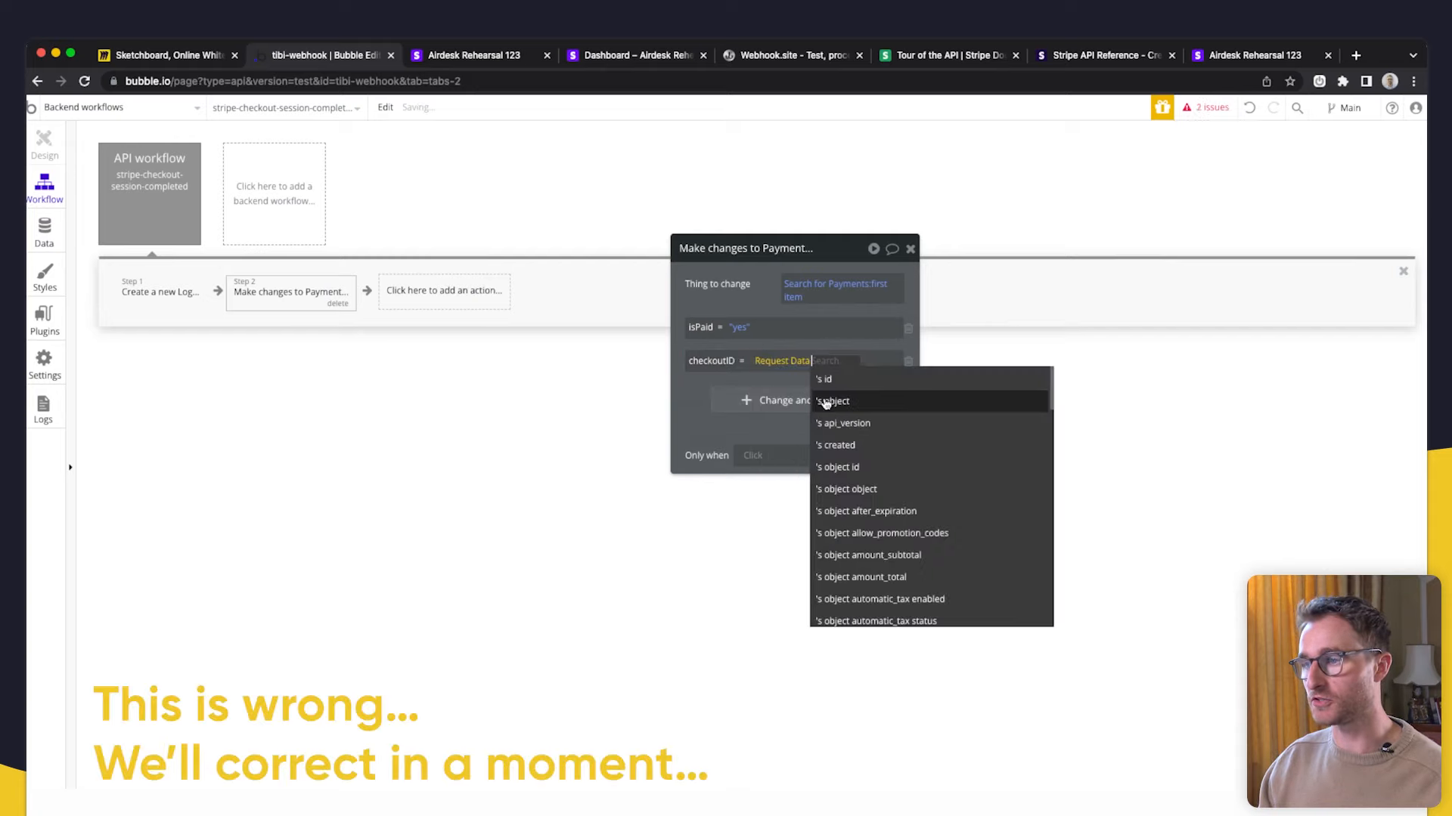
pyautogui.click(862, 468)
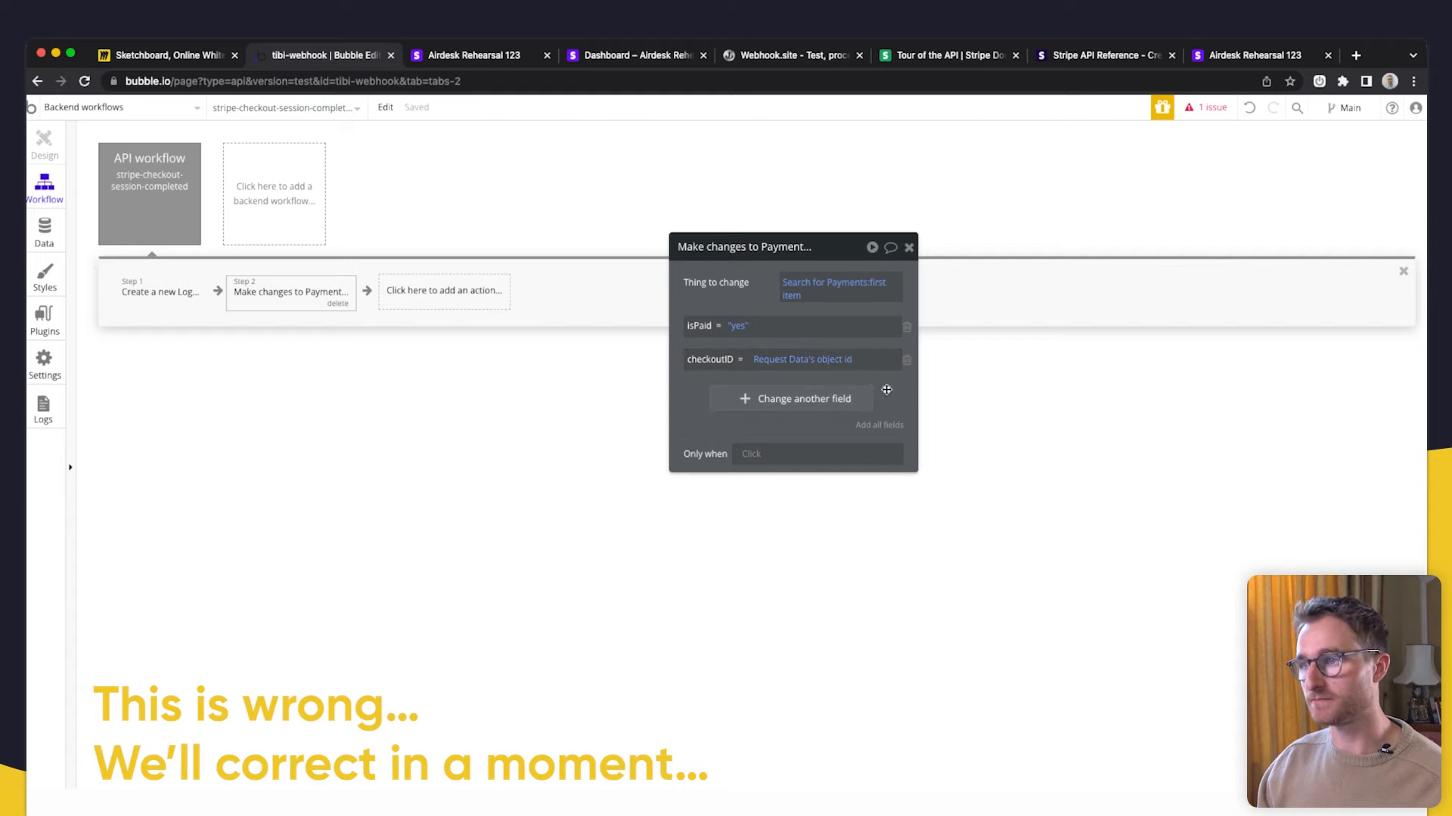
pyautogui.moveTo(886, 389); pyautogui.dragTo(934, 377)
# - Add a Make changes to a thing step whose thing is a search for Users
pyautogui.click(445, 290)
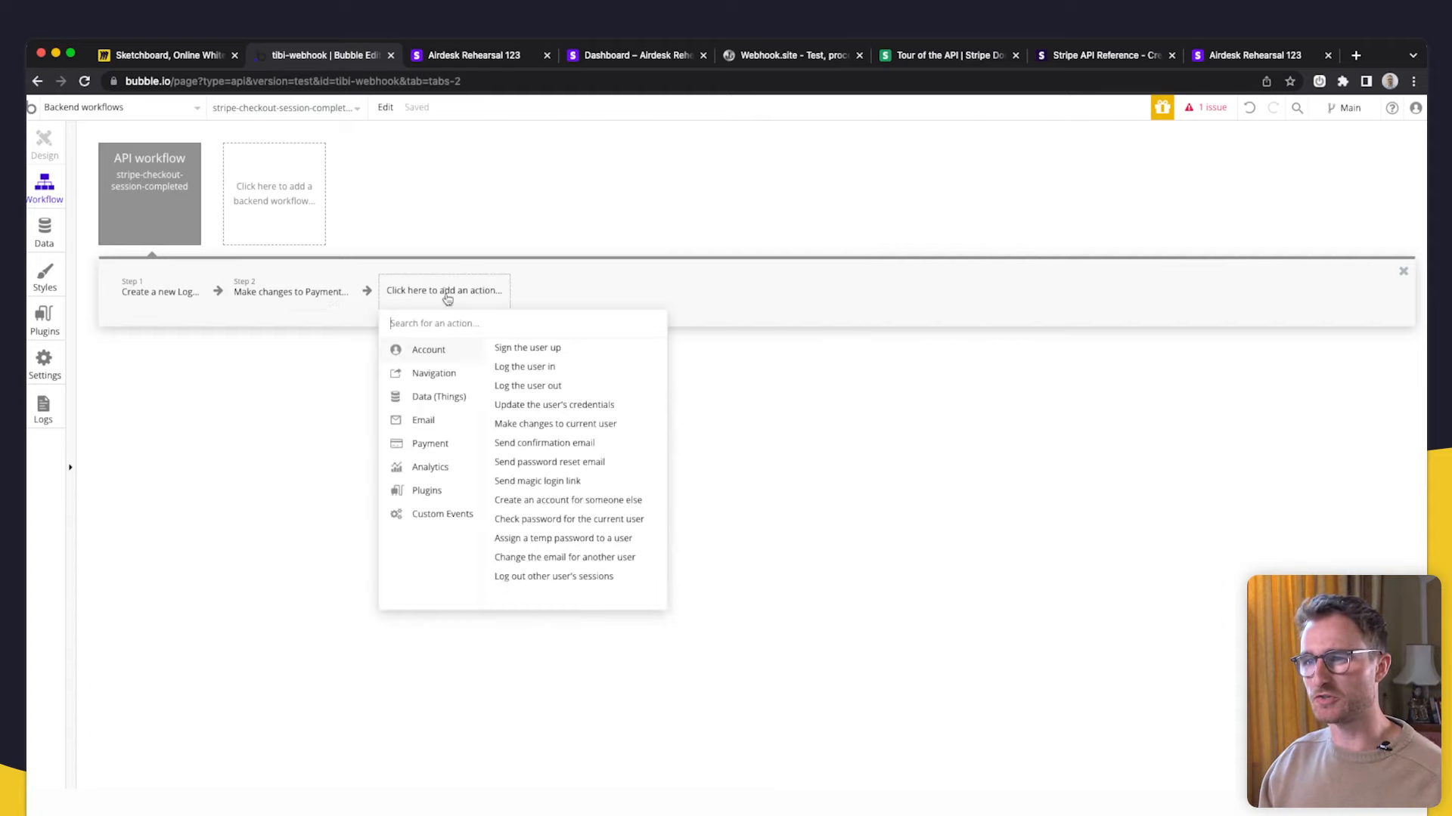
pyautogui.moveTo(460, 395)
pyautogui.click(520, 367)
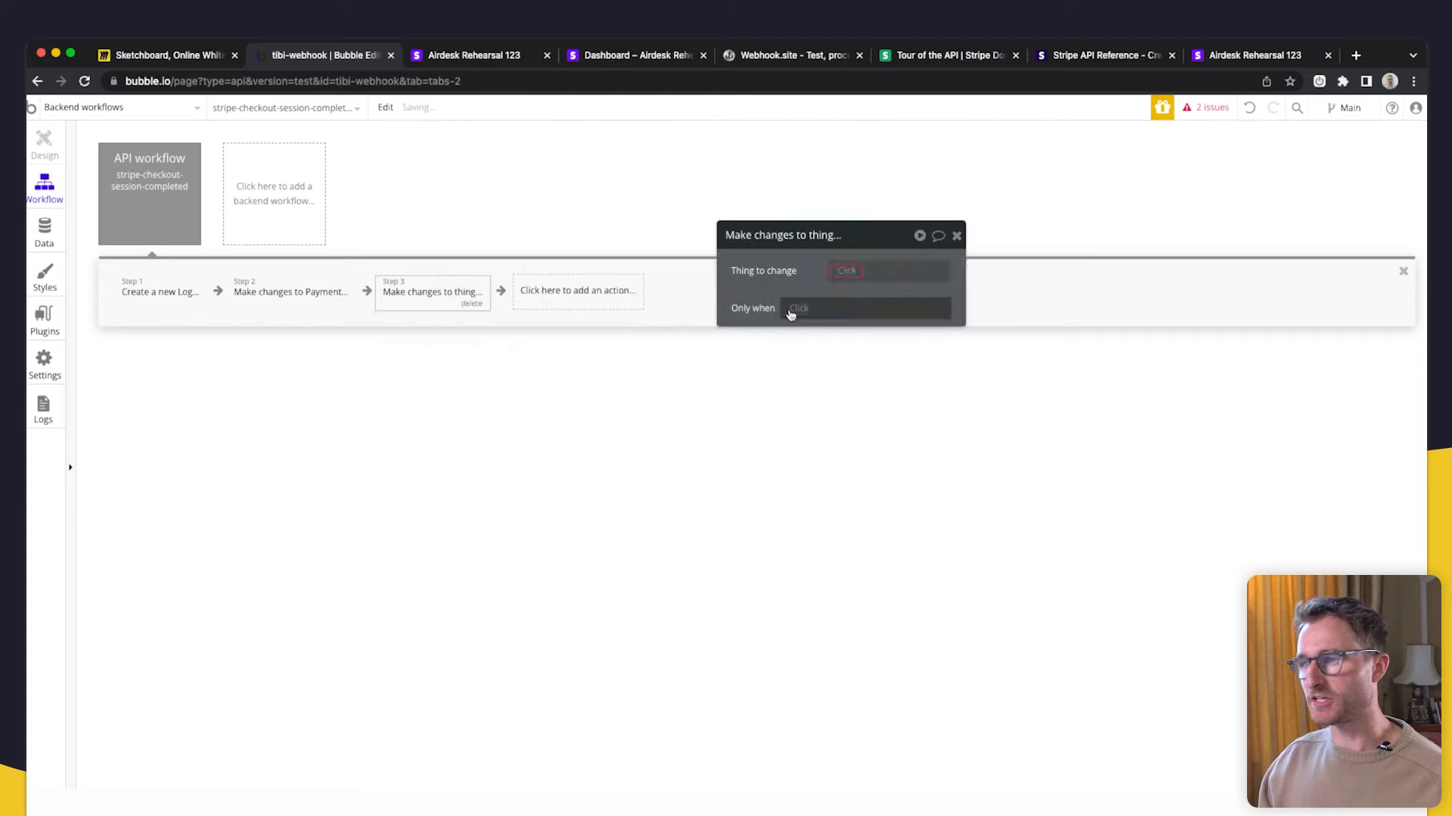
pyautogui.click(842, 269)
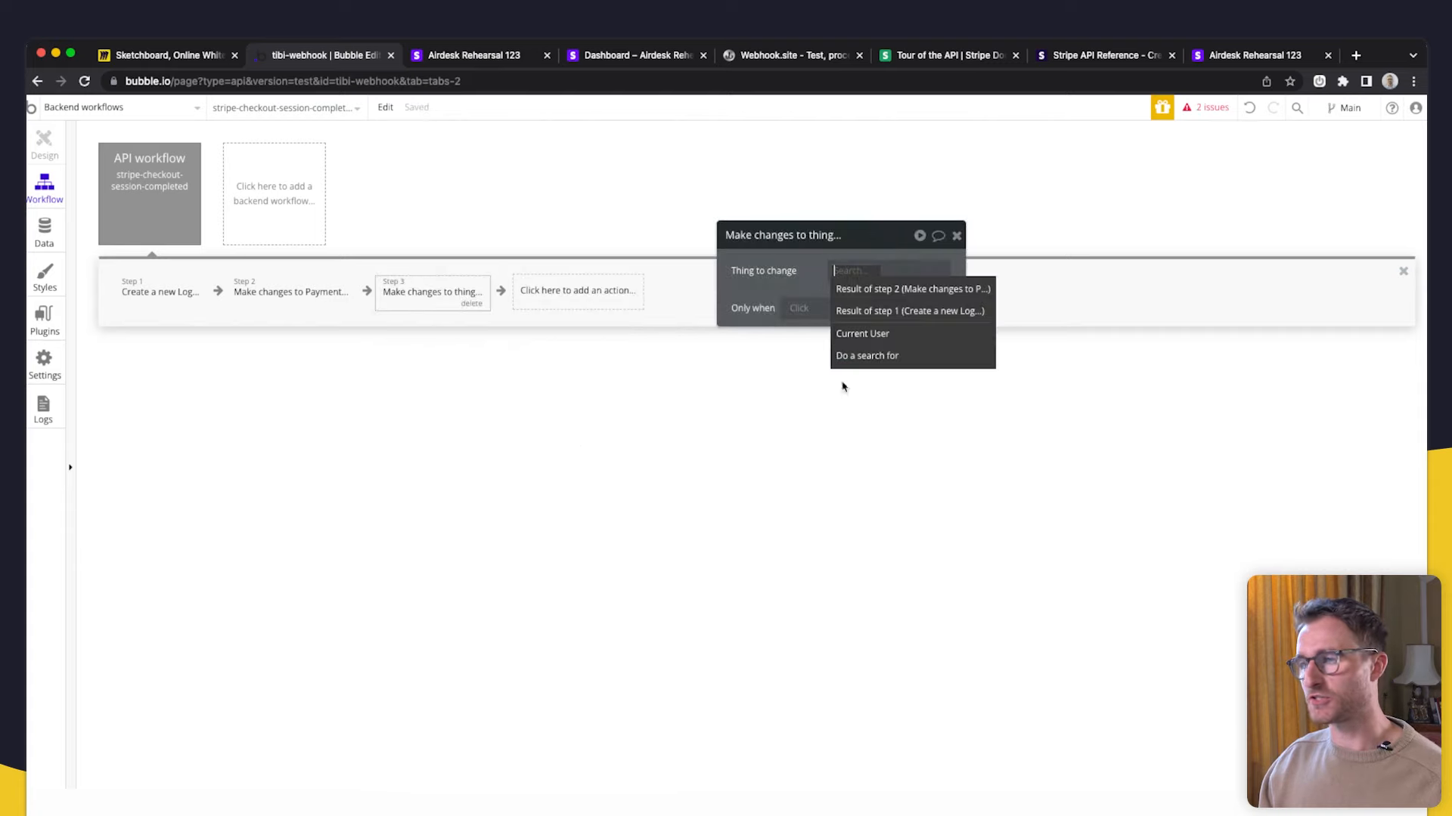
pyautogui.click(892, 359)
pyautogui.click(629, 270)
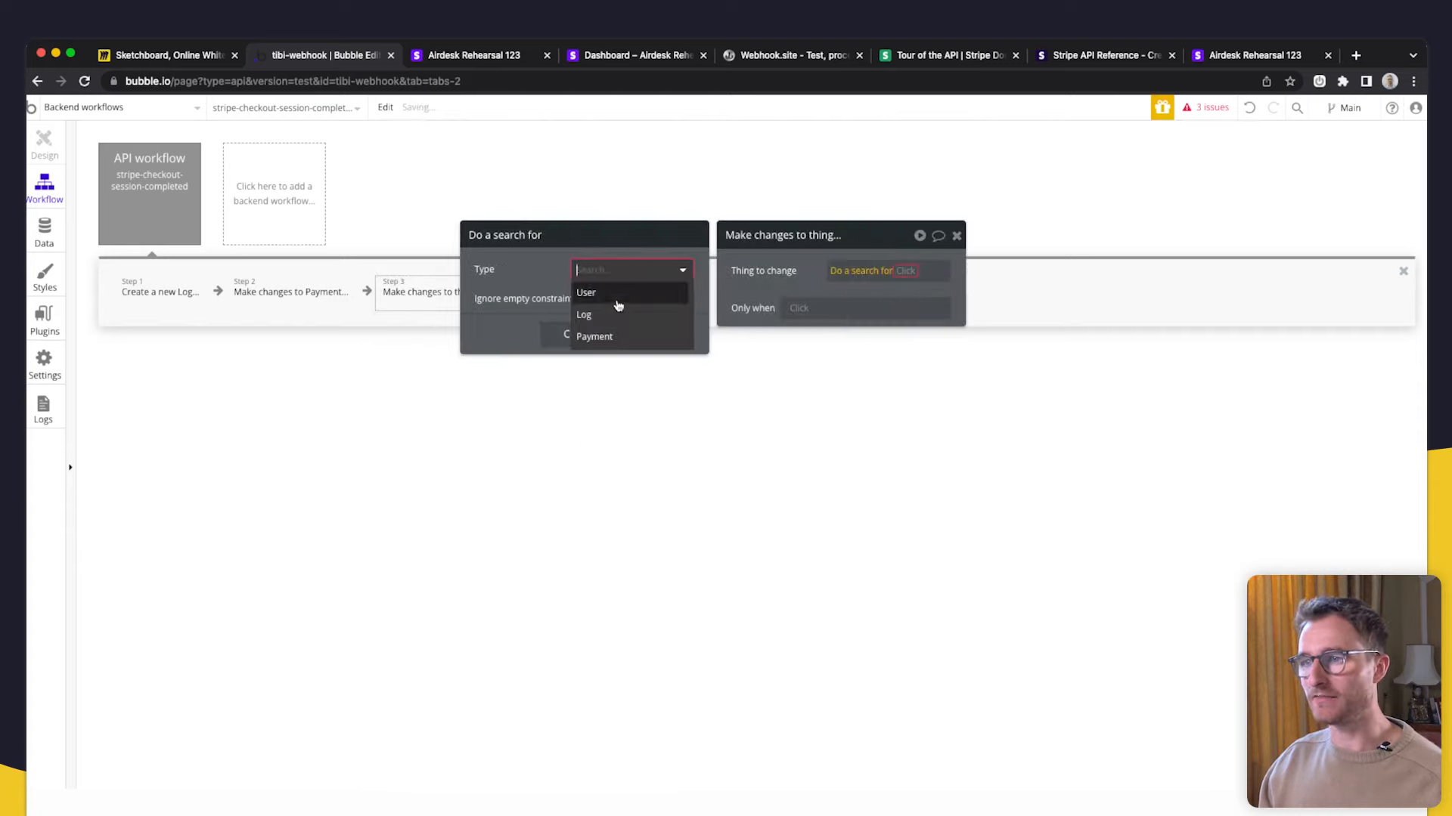
pyautogui.click(616, 306)
# - Constrain the User search to unique id = Request Data's object client_reference_id
pyautogui.click(490, 304)
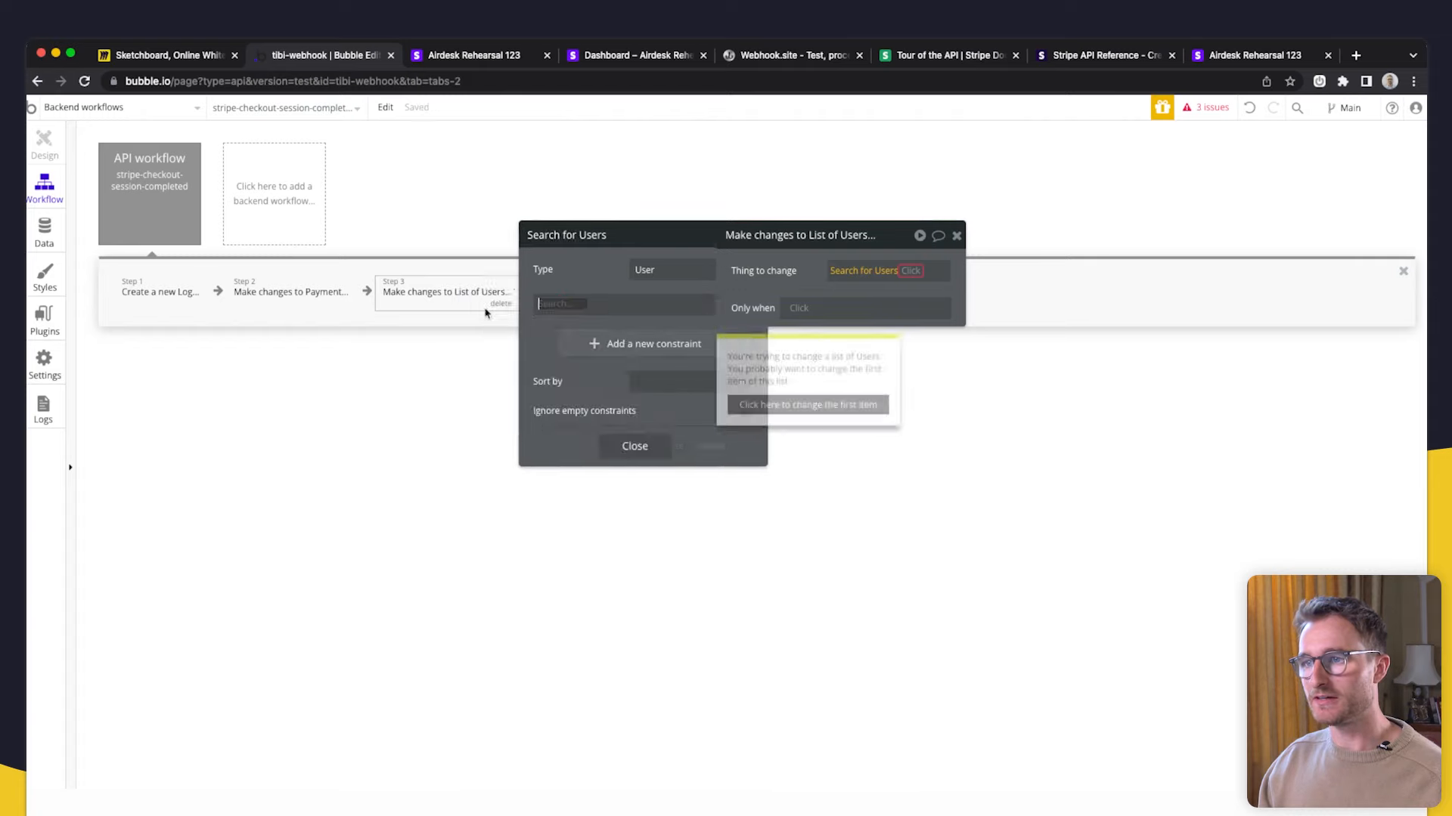
pyautogui.click(877, 270)
pyautogui.click(492, 304)
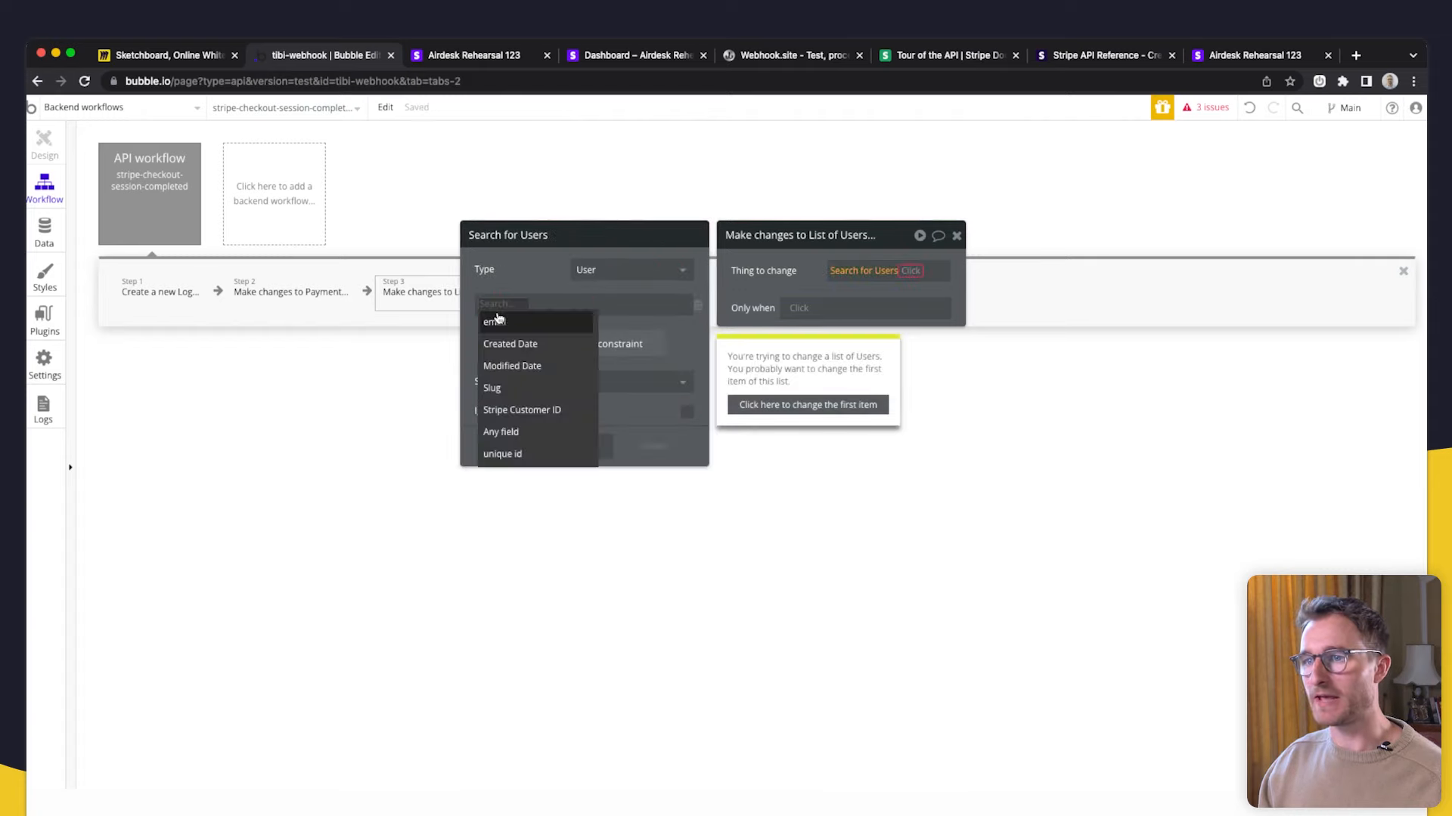
pyautogui.click(519, 453)
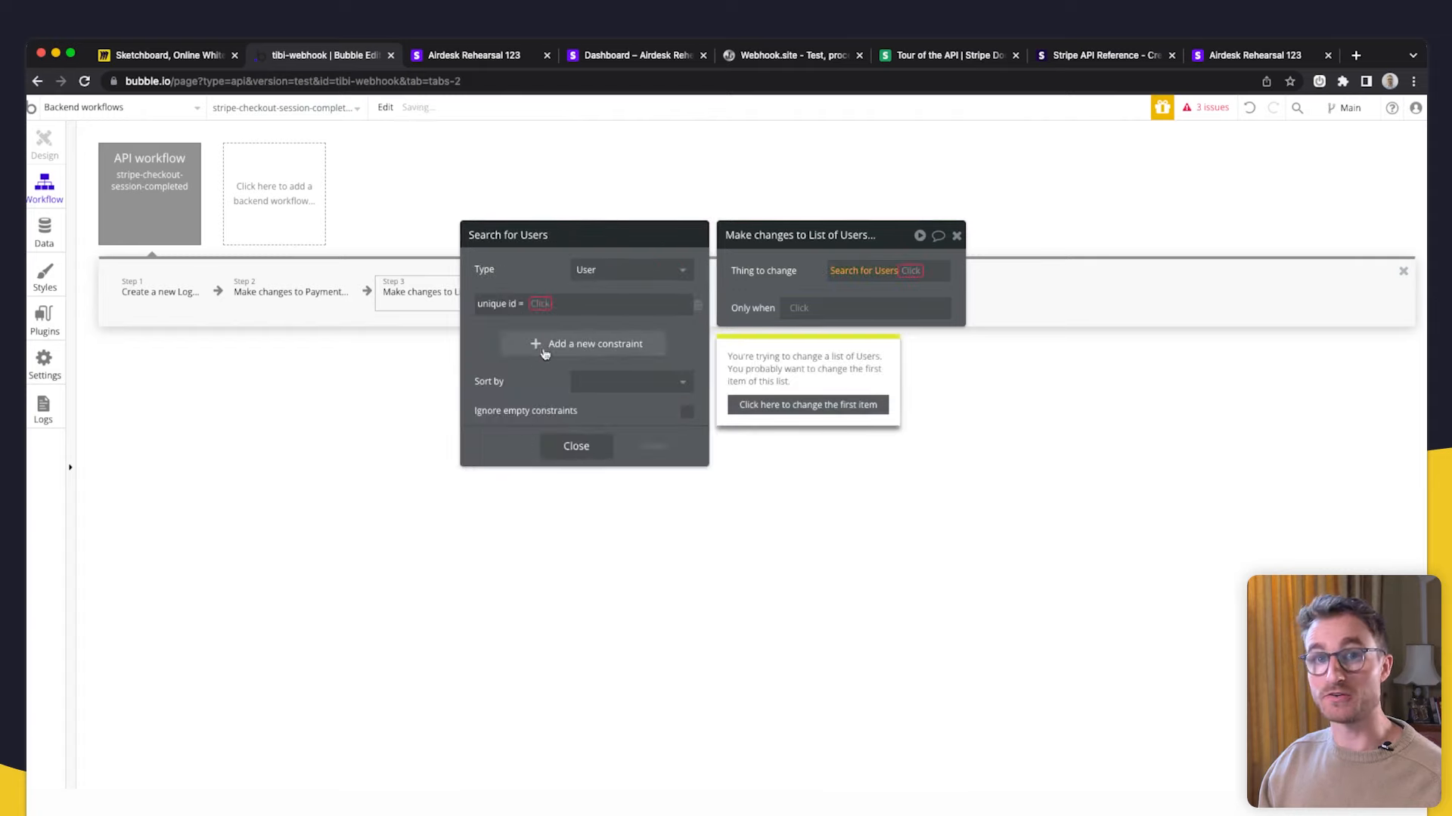
pyautogui.click(541, 304)
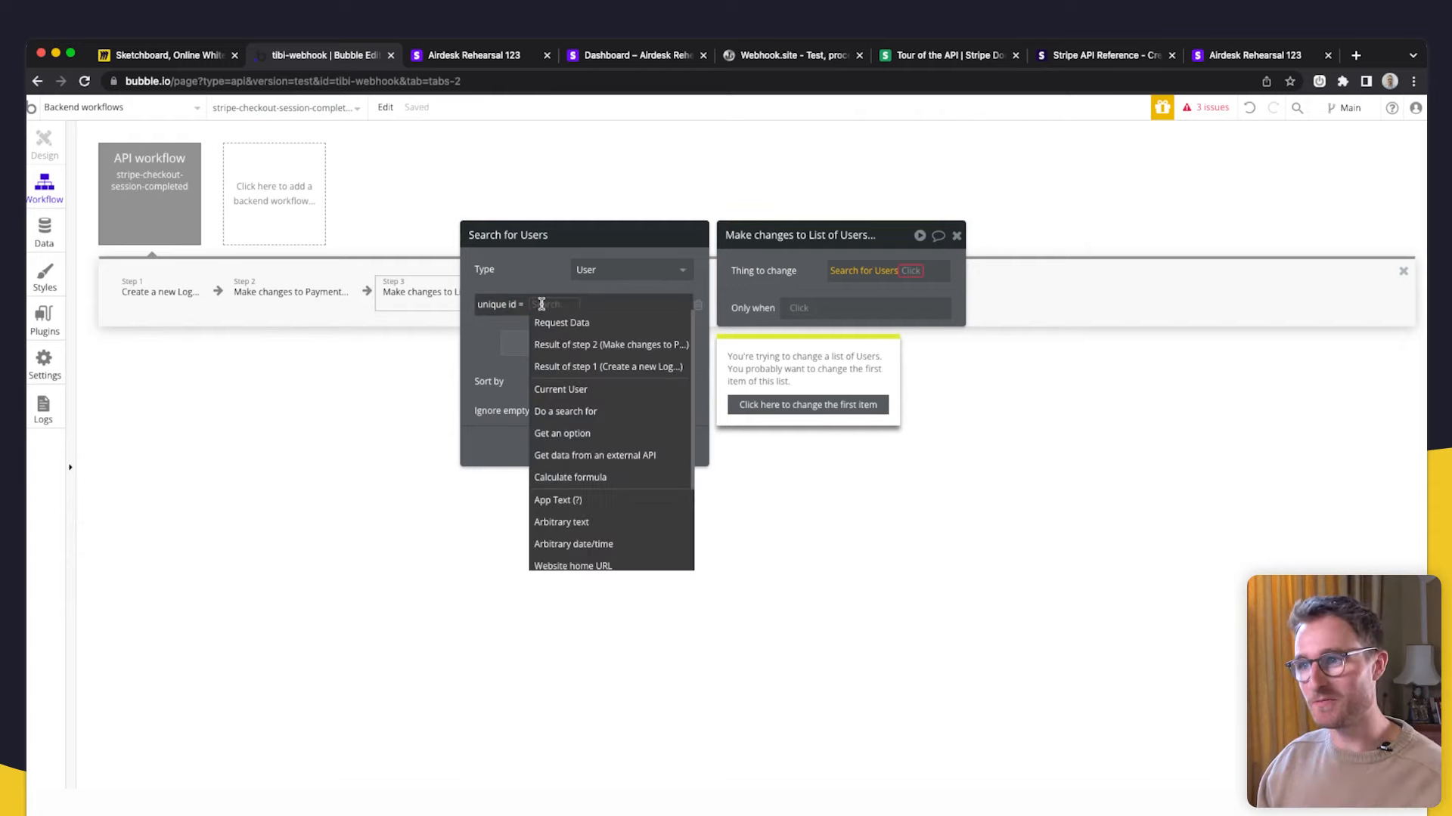
pyautogui.click(593, 324)
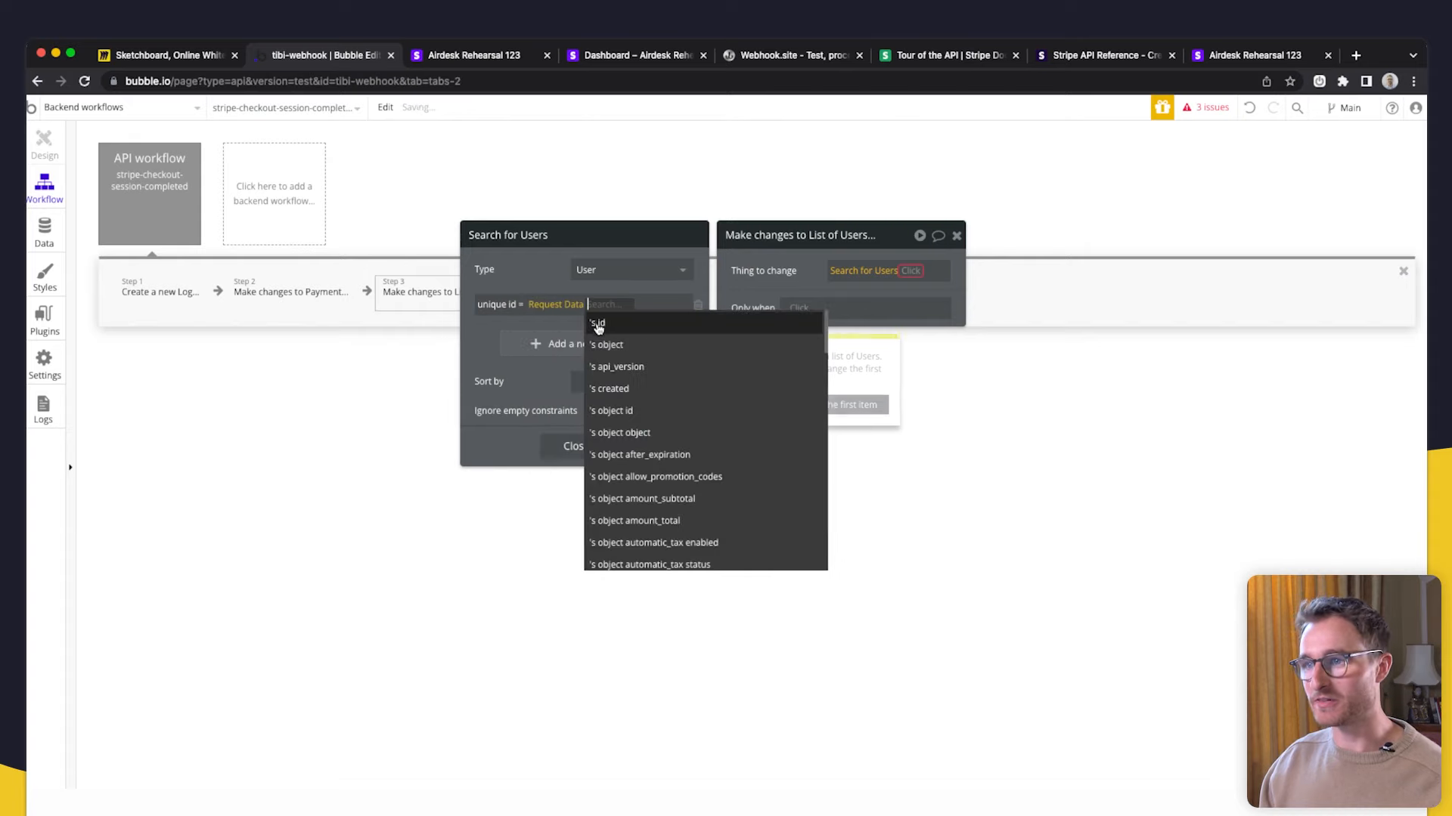
pyautogui.write('cli')
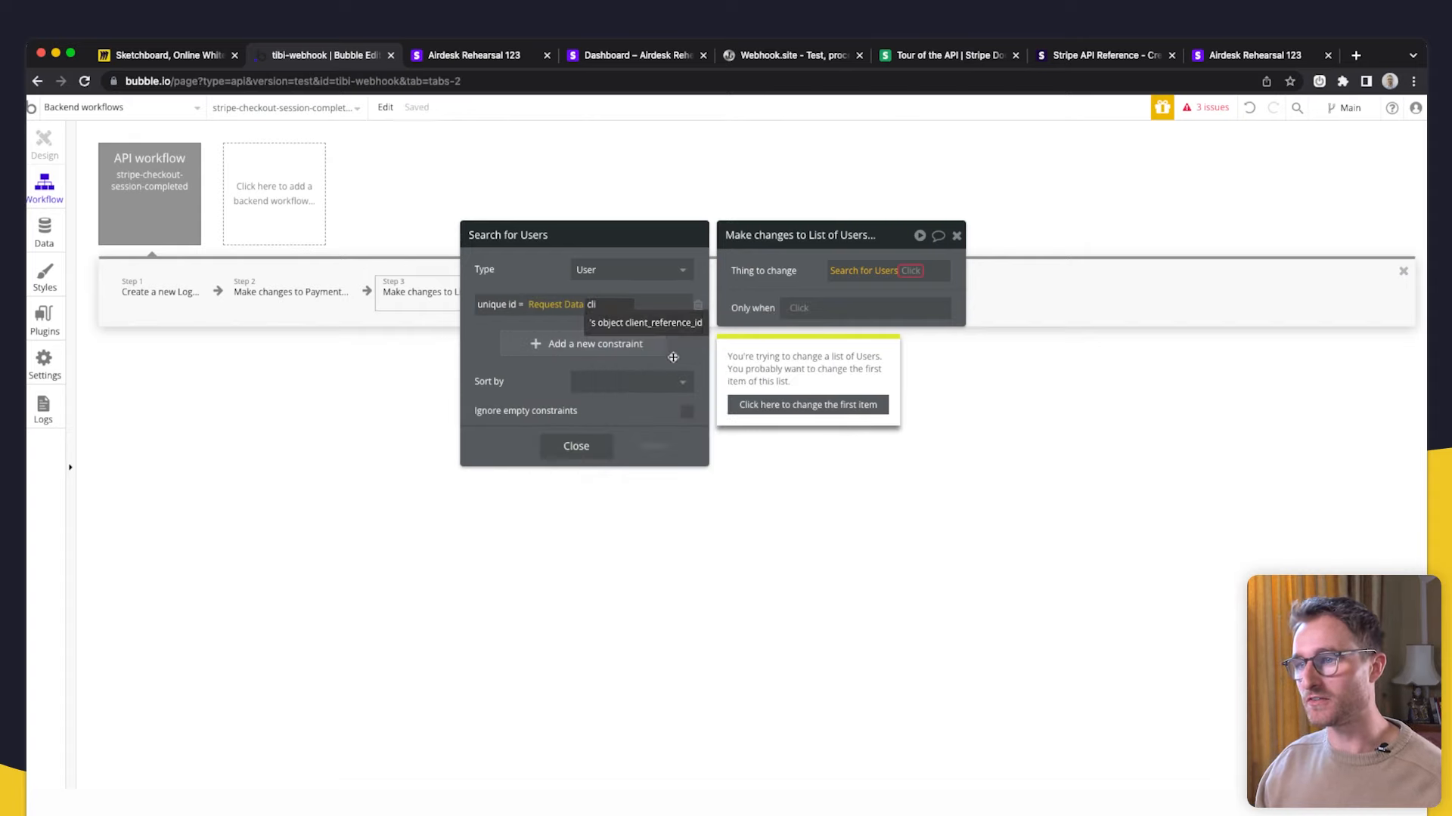
pyautogui.click(670, 324)
# - Change only the search's first item, and begin creating a new User field
pyautogui.moveTo(691, 353); pyautogui.dragTo(664, 378)
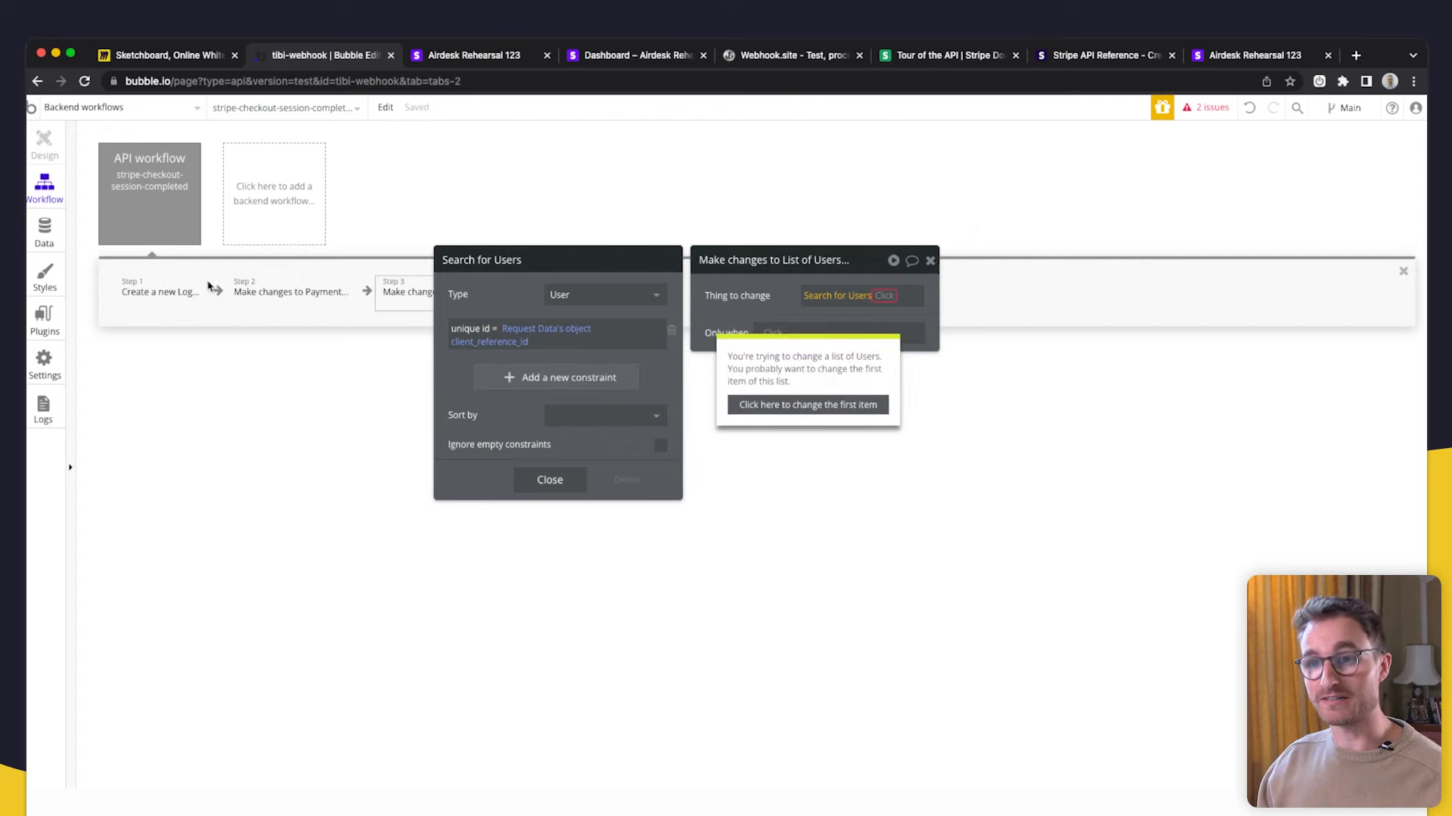
pyautogui.moveTo(528, 434); pyautogui.dragTo(560, 370)
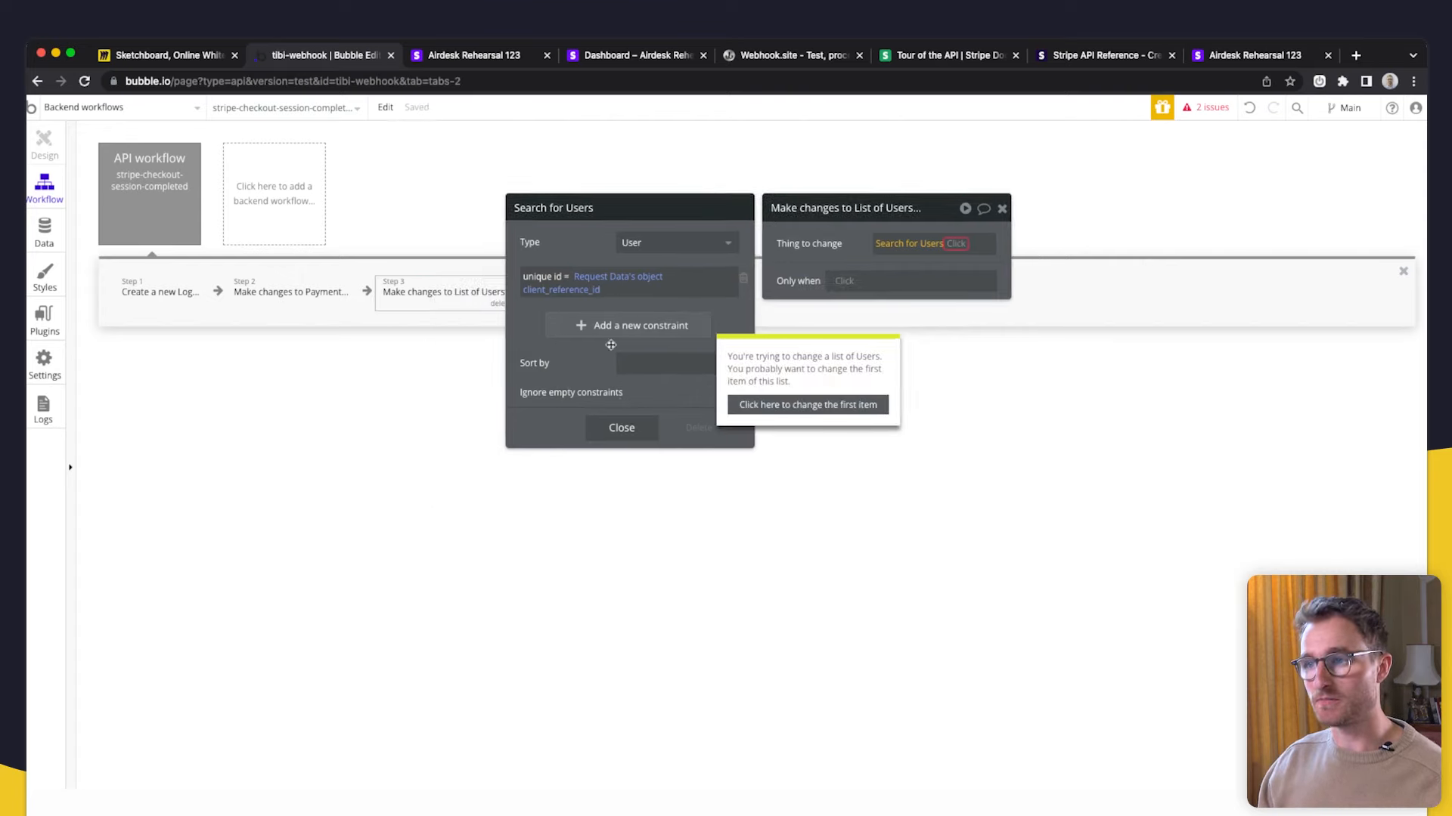
pyautogui.click(612, 418)
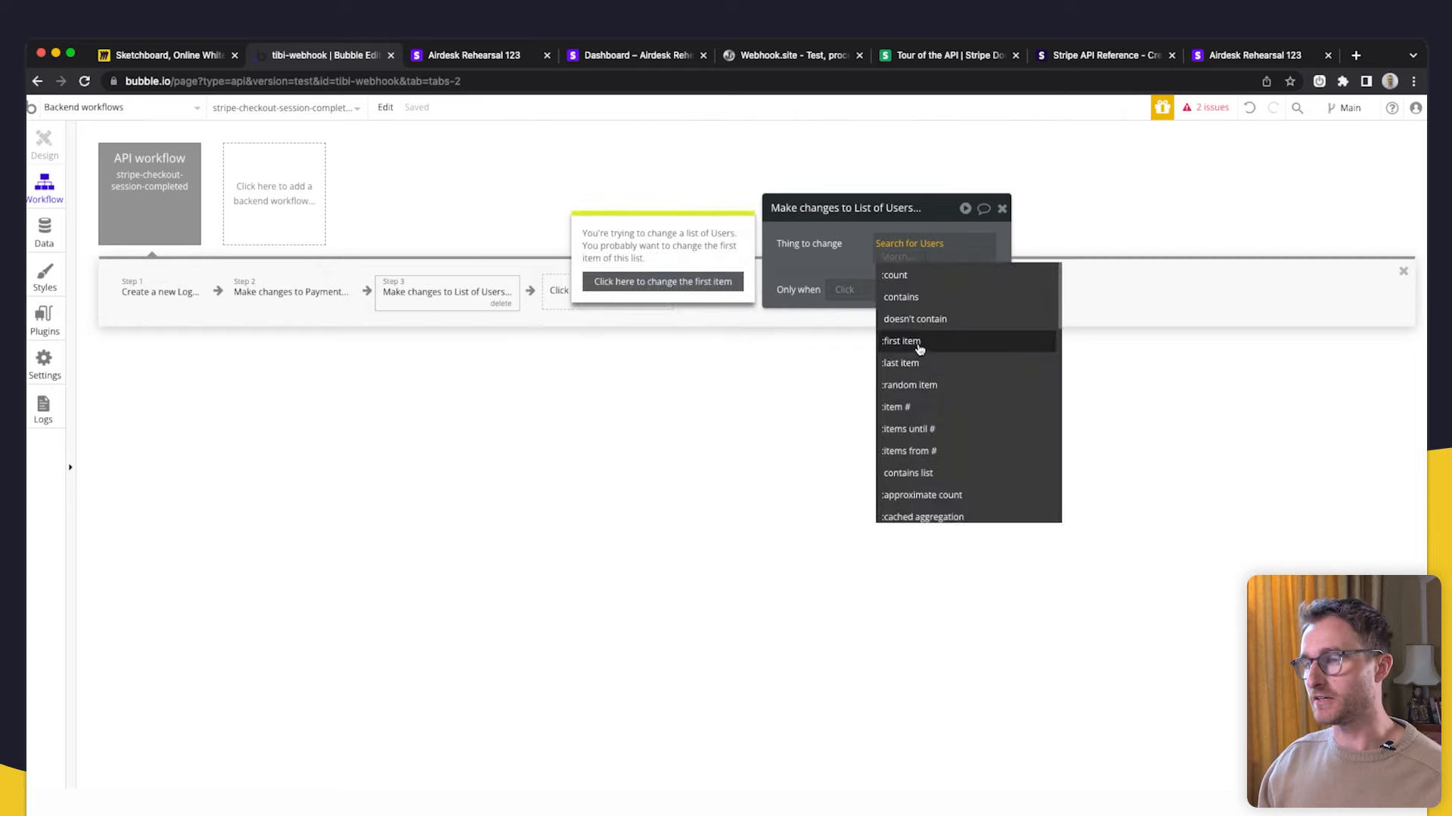
pyautogui.click(901, 341)
pyautogui.click(716, 322)
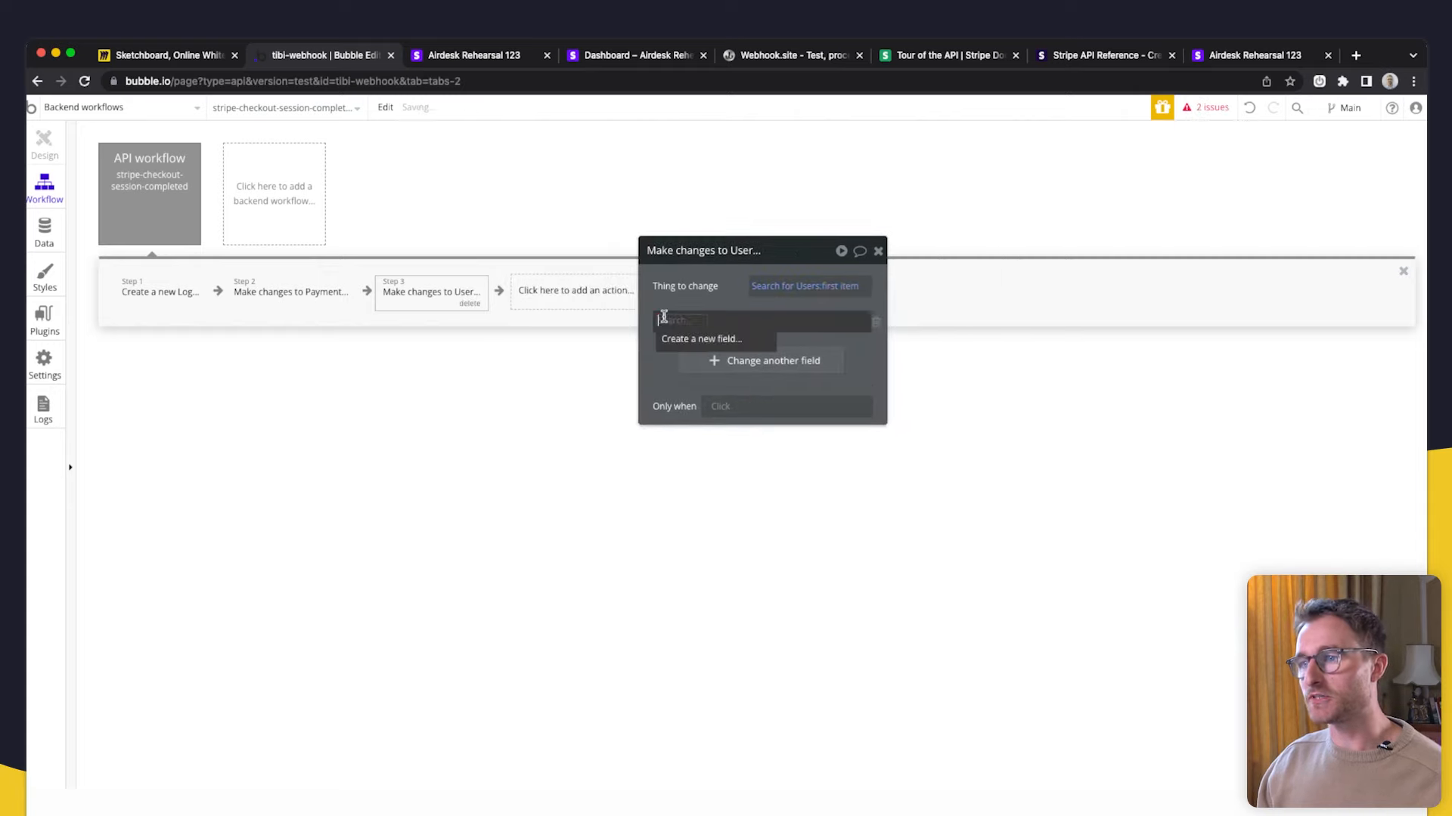
pyautogui.click(714, 338)
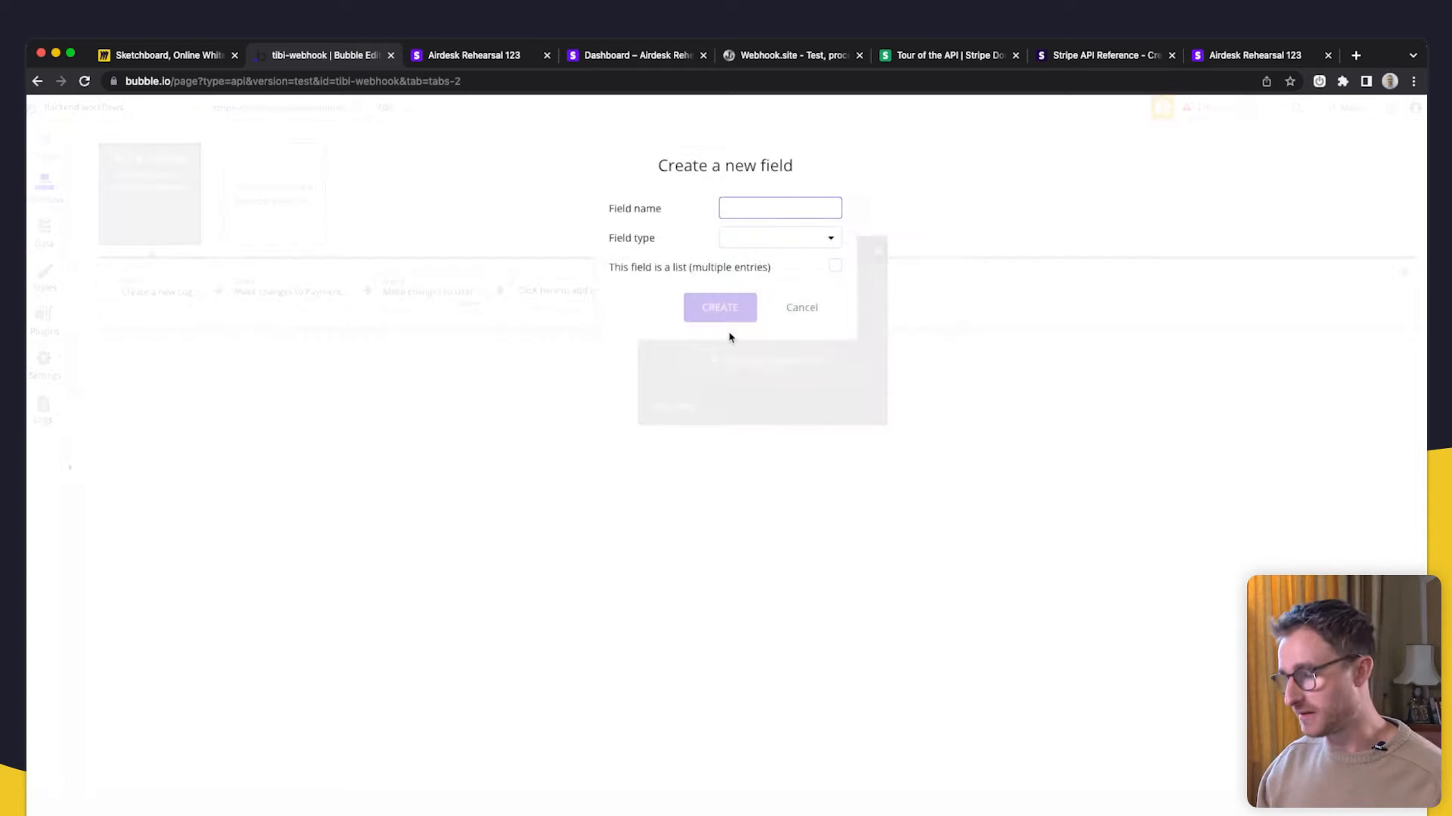
# - Create a new User field named isCustomer of type yes / no
pyautogui.write('customer')
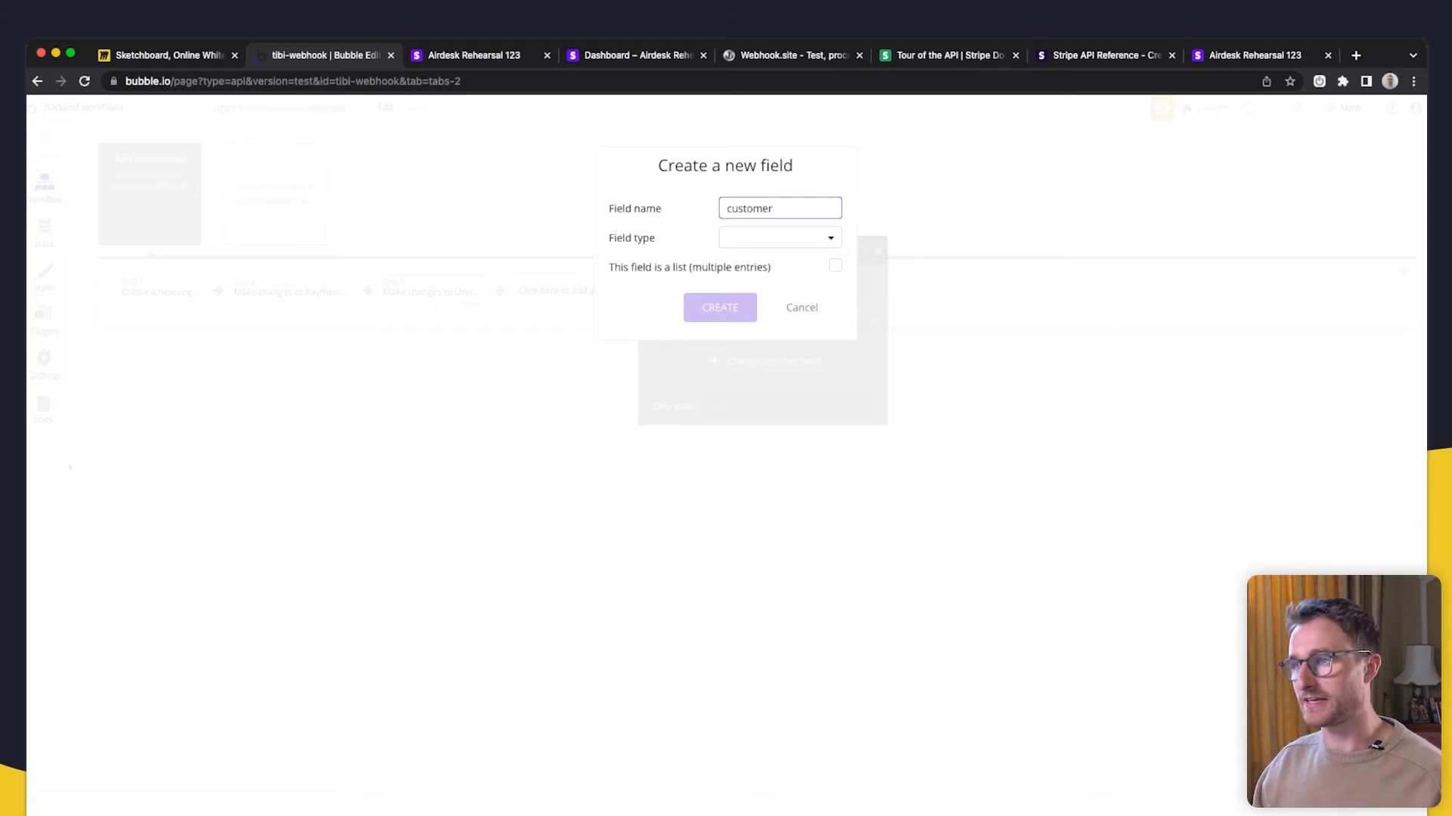
pyautogui.press('super+a')
pyautogui.press('BackSpace')
pyautogui.write('isCustomer')
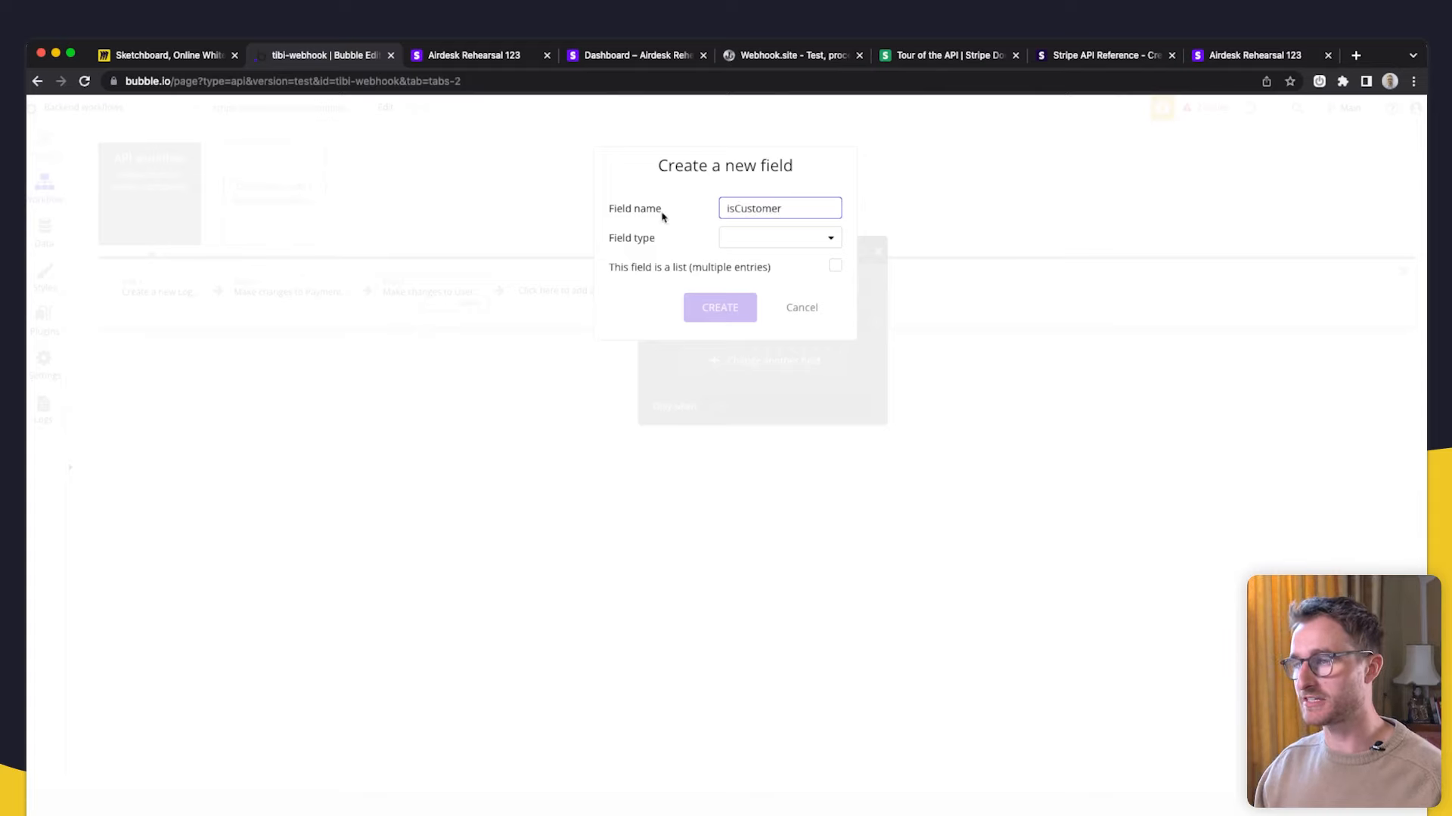
pyautogui.click(768, 241)
pyautogui.click(771, 388)
pyautogui.click(719, 307)
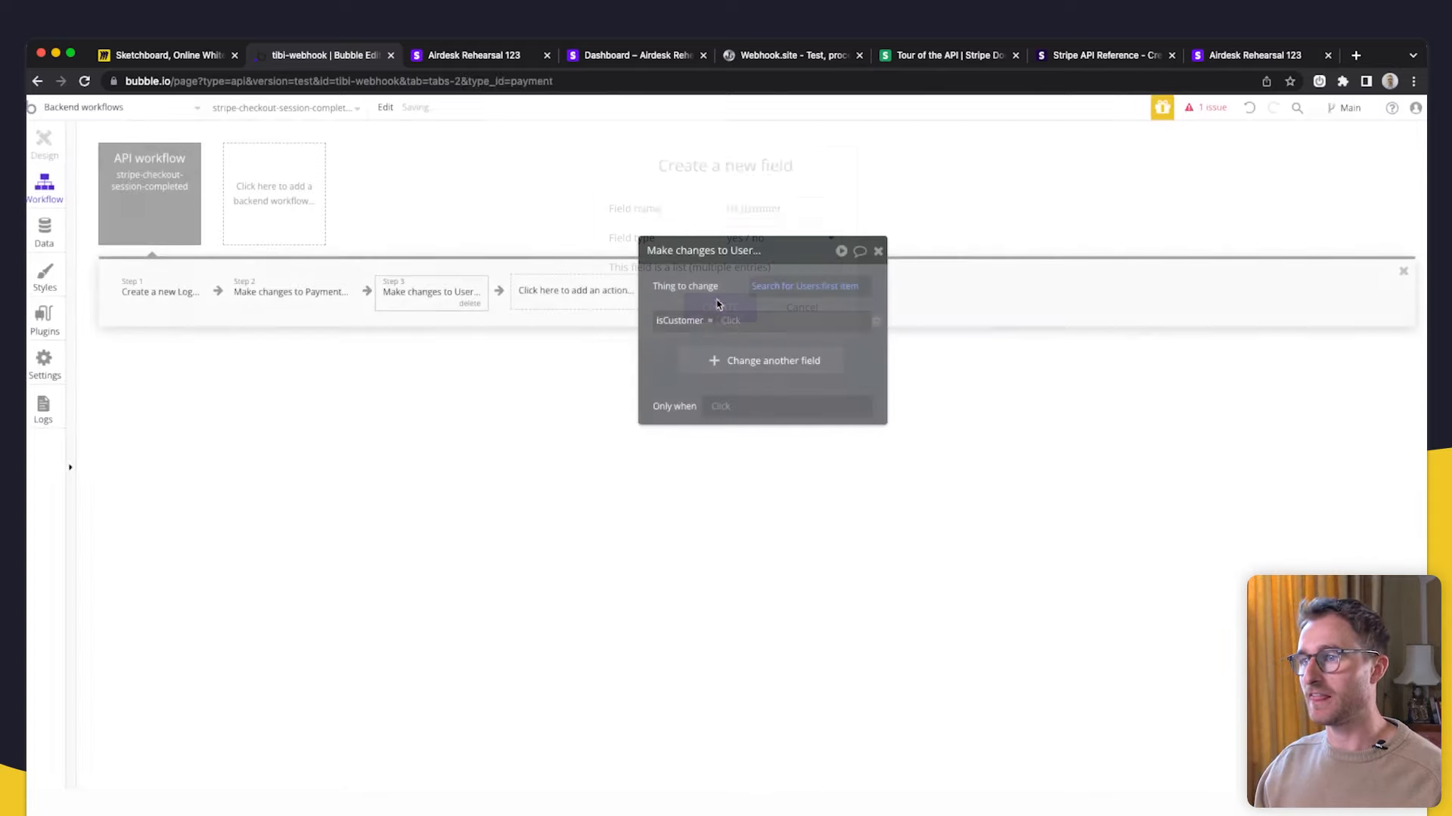
# - In Data types > User, set isCustomer's default value to no
pyautogui.click(44, 234)
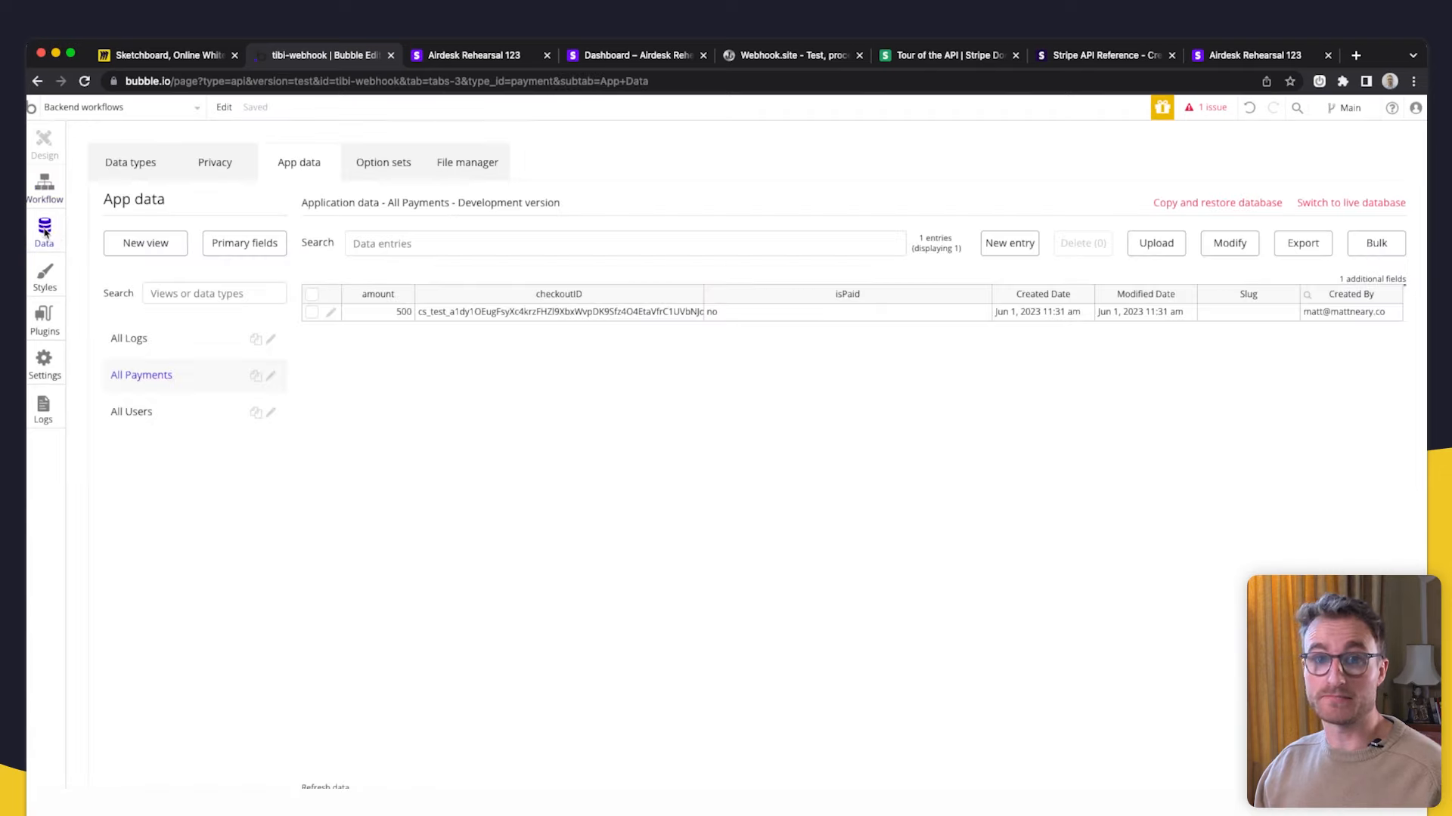
pyautogui.click(130, 159)
pyautogui.click(176, 352)
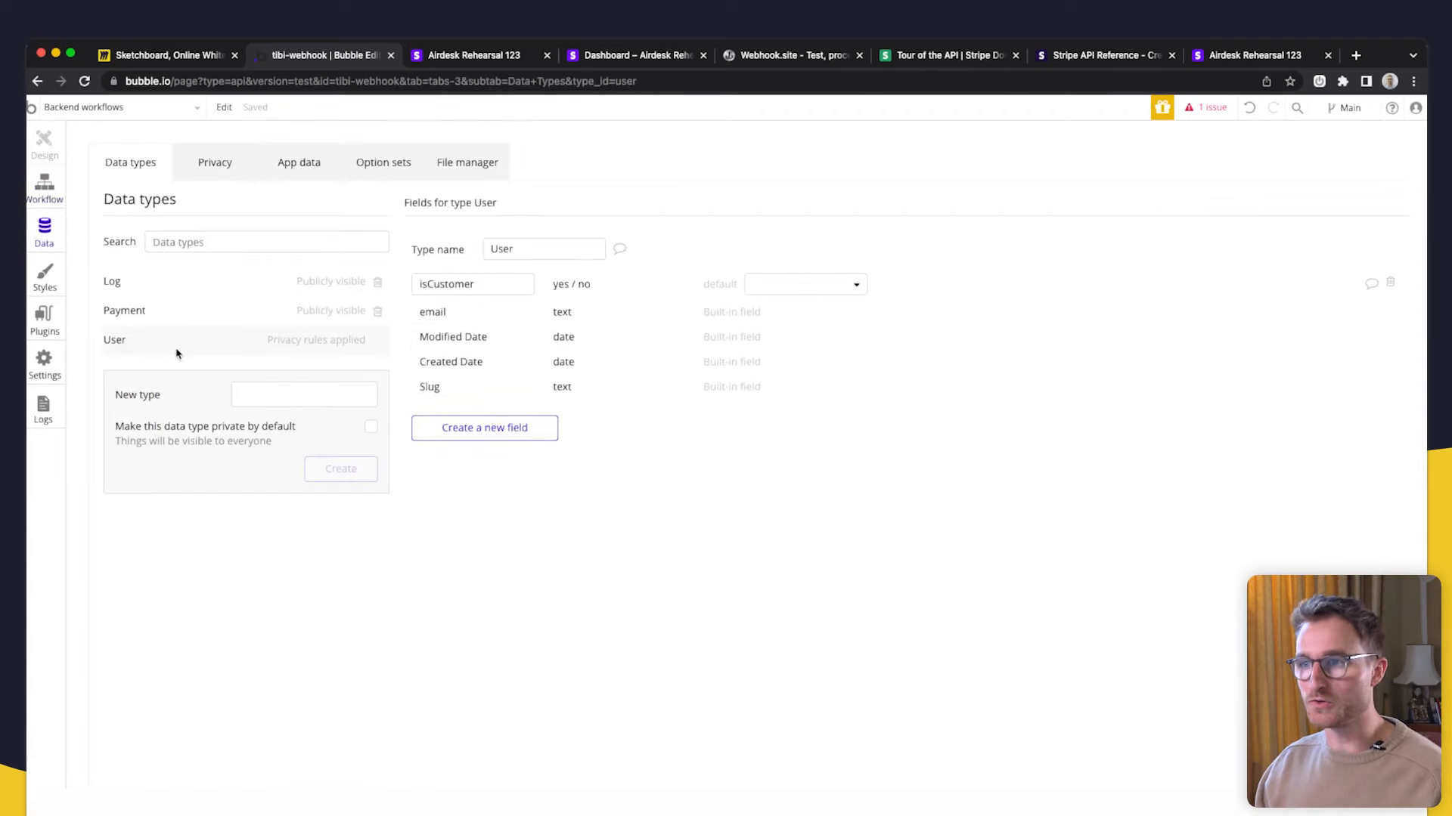
pyautogui.click(809, 286)
pyautogui.click(805, 333)
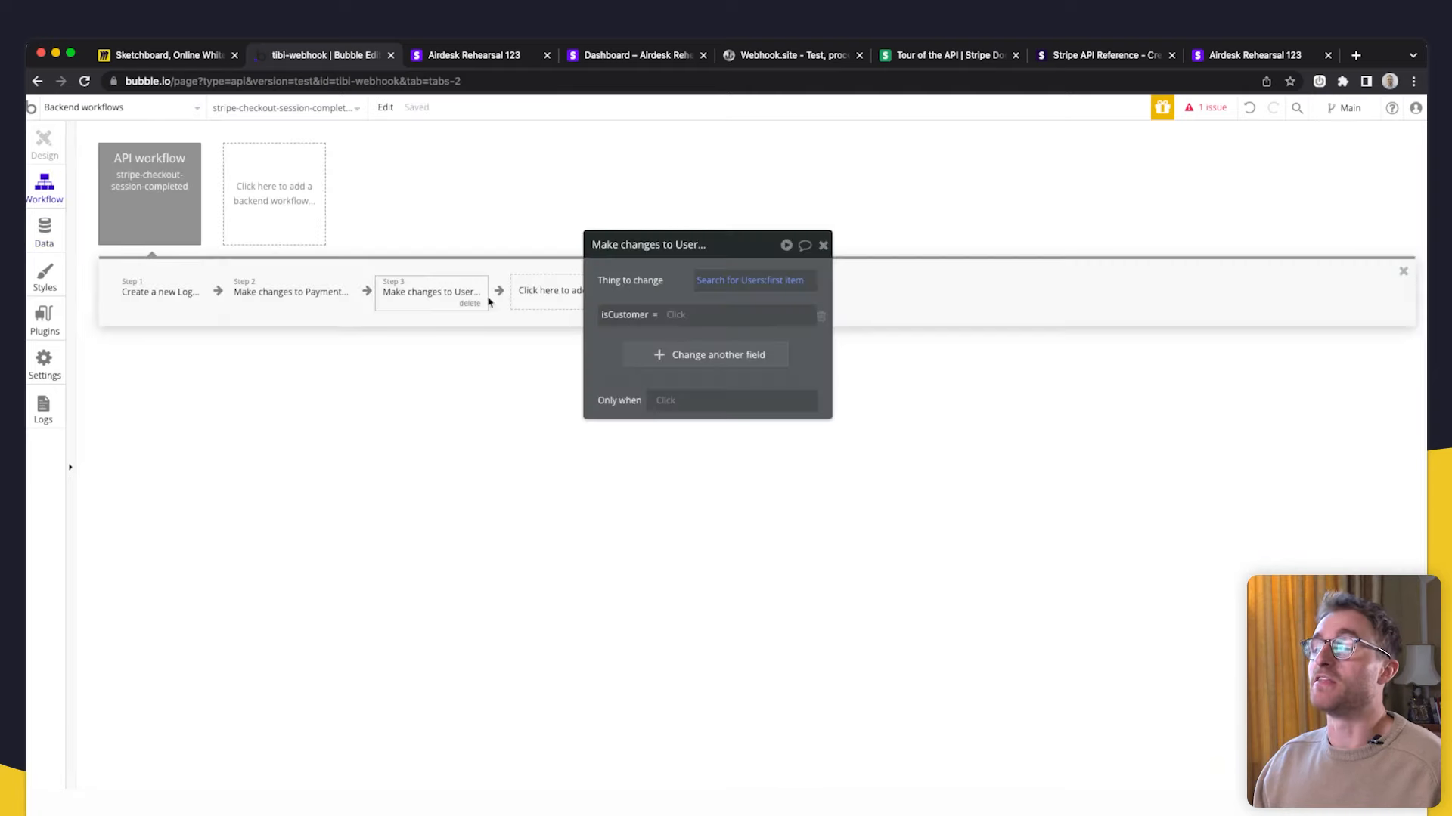
pyautogui.moveTo(666, 282); pyautogui.dragTo(719, 375)
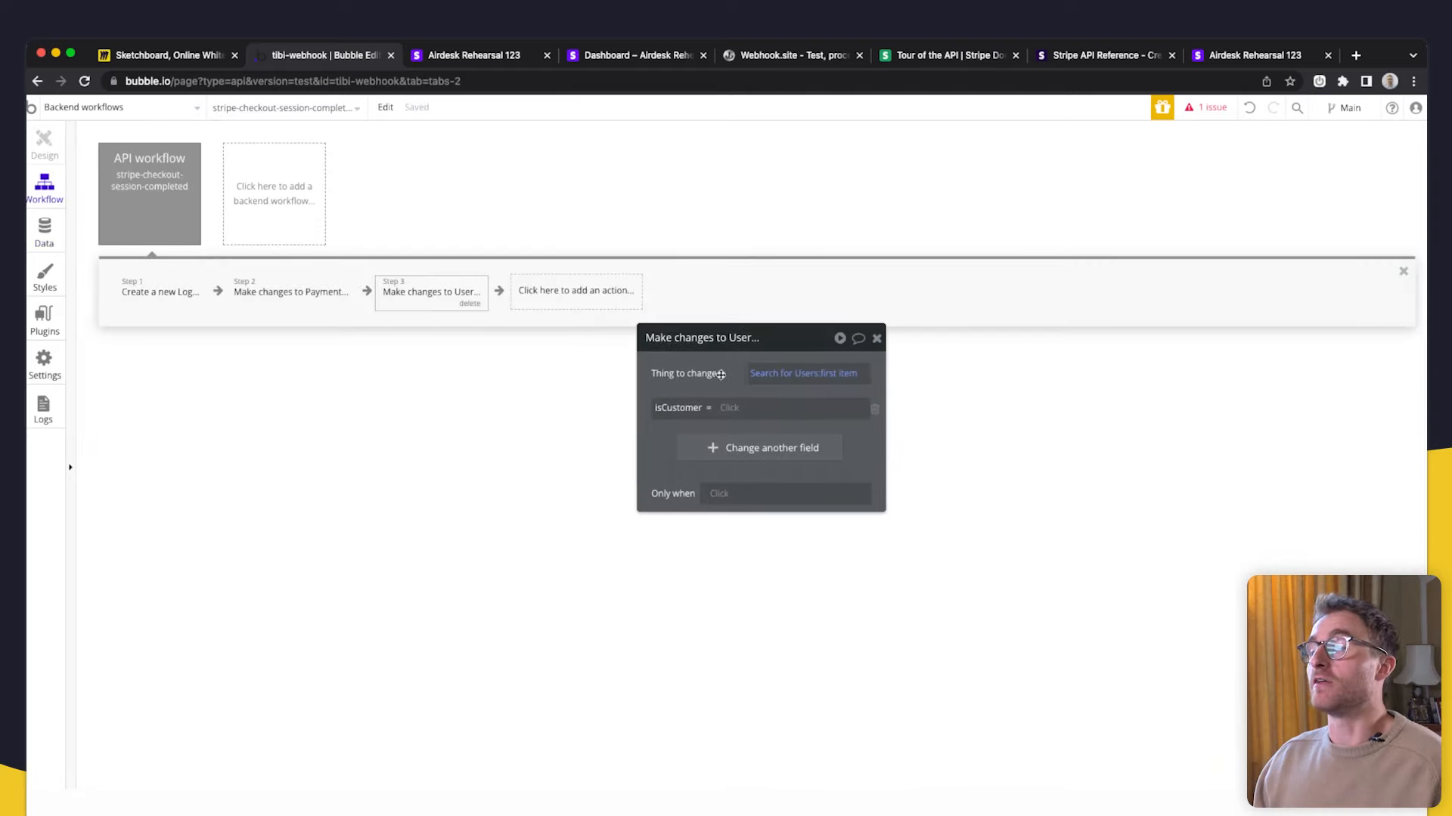
# - Have the User change step set isCustomer to yes
pyautogui.moveTo(738, 382)
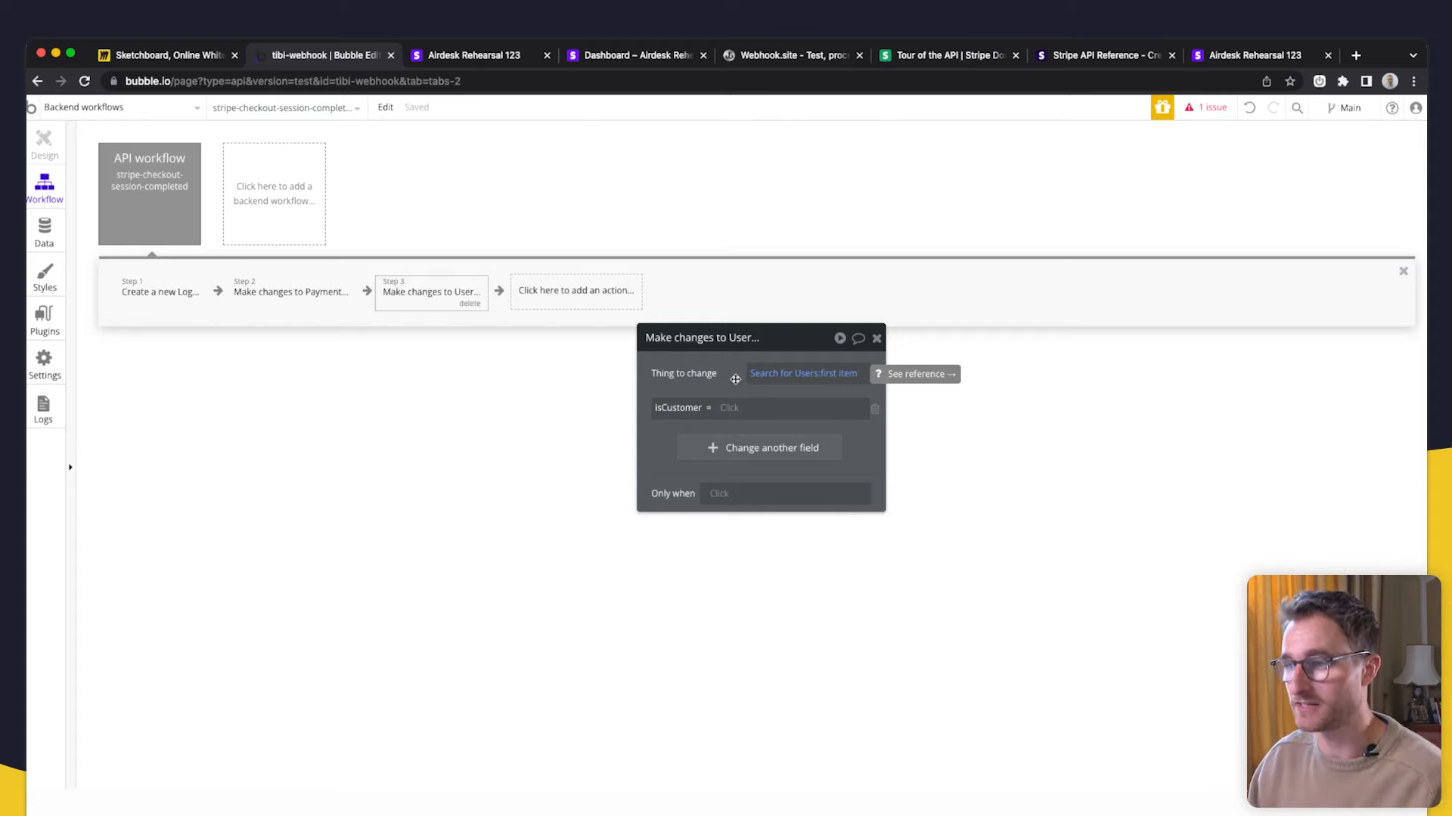
pyautogui.moveTo(735, 379); pyautogui.dragTo(739, 301)
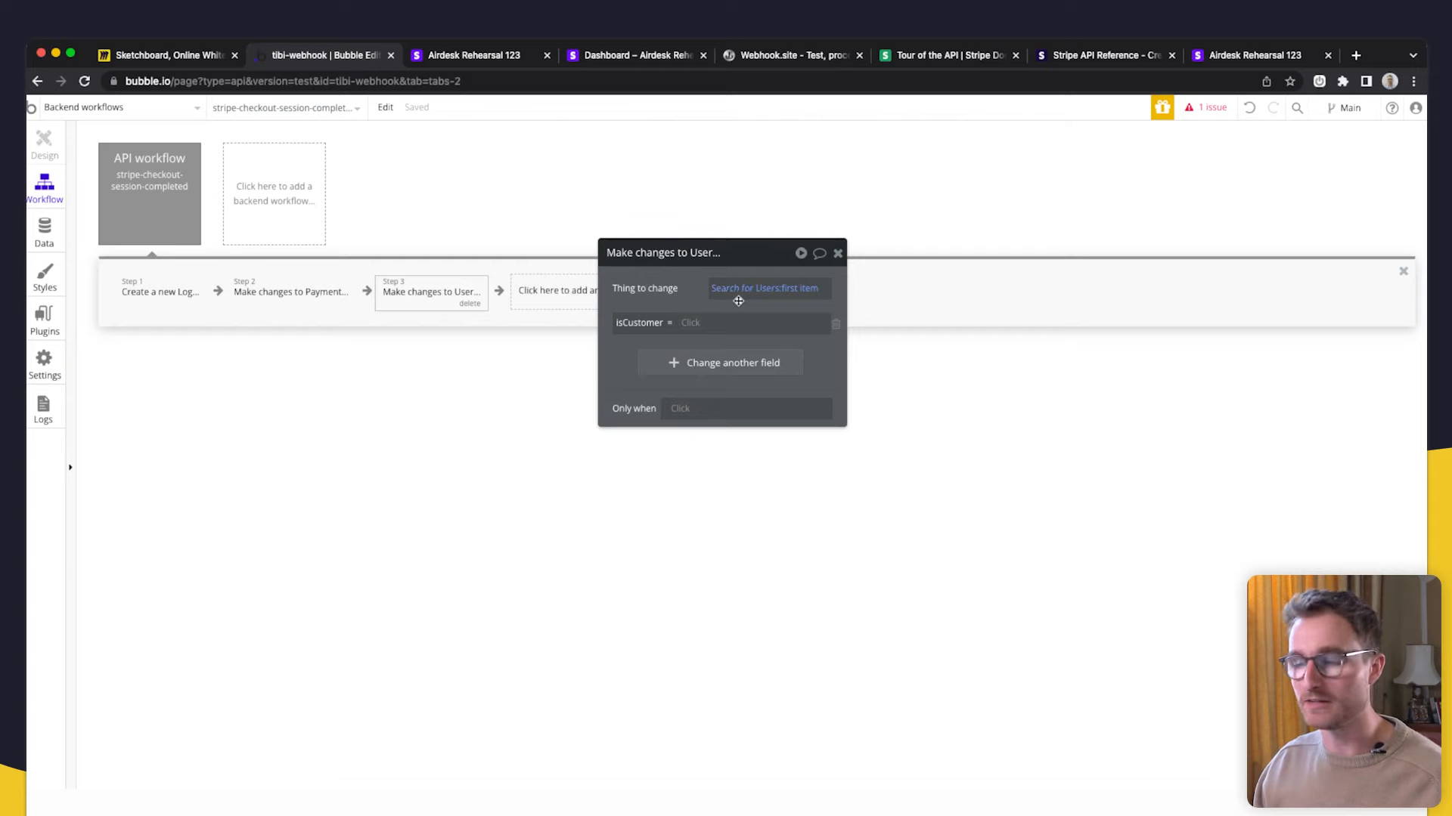
pyautogui.click(695, 324)
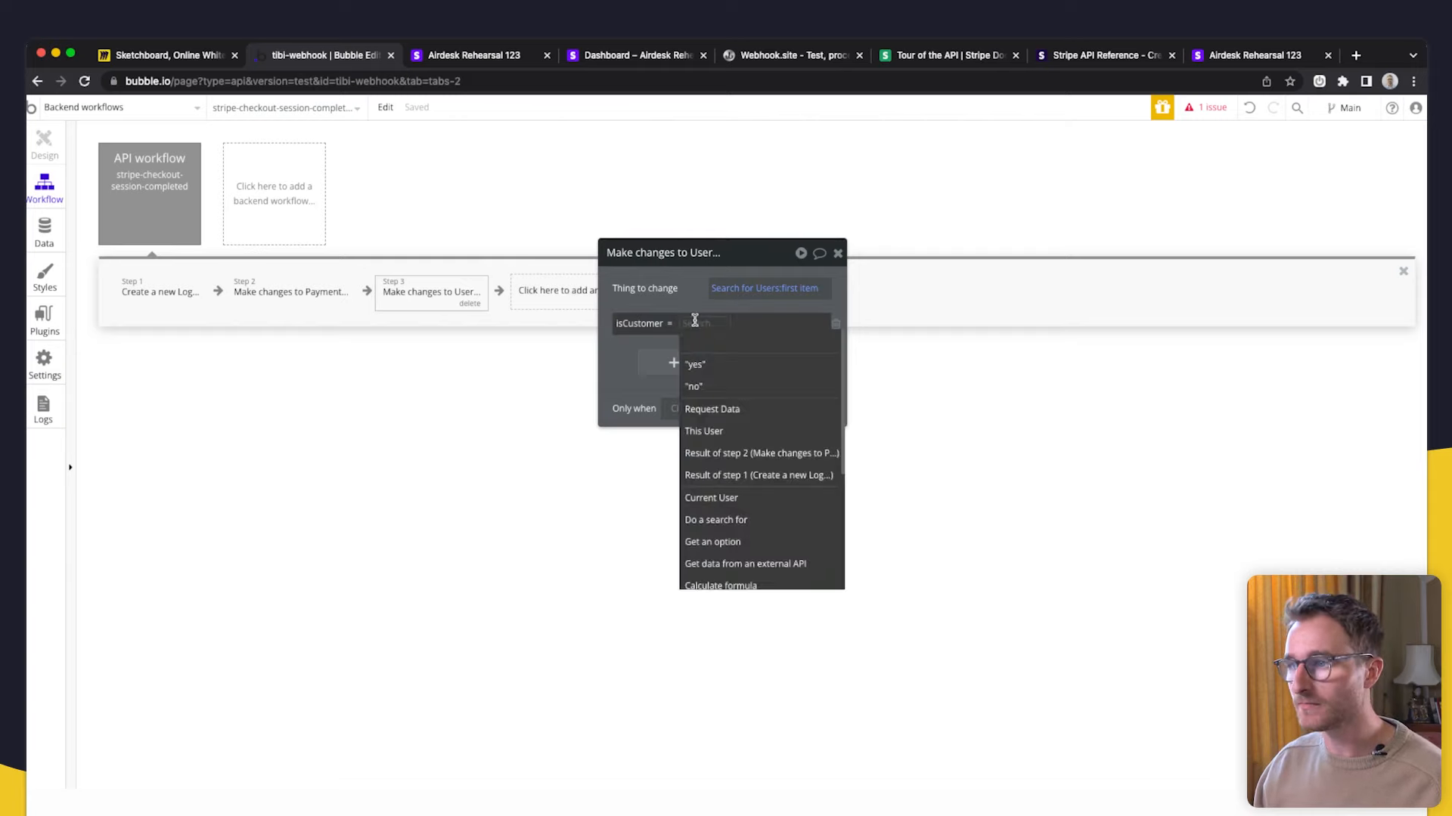
pyautogui.click(715, 367)
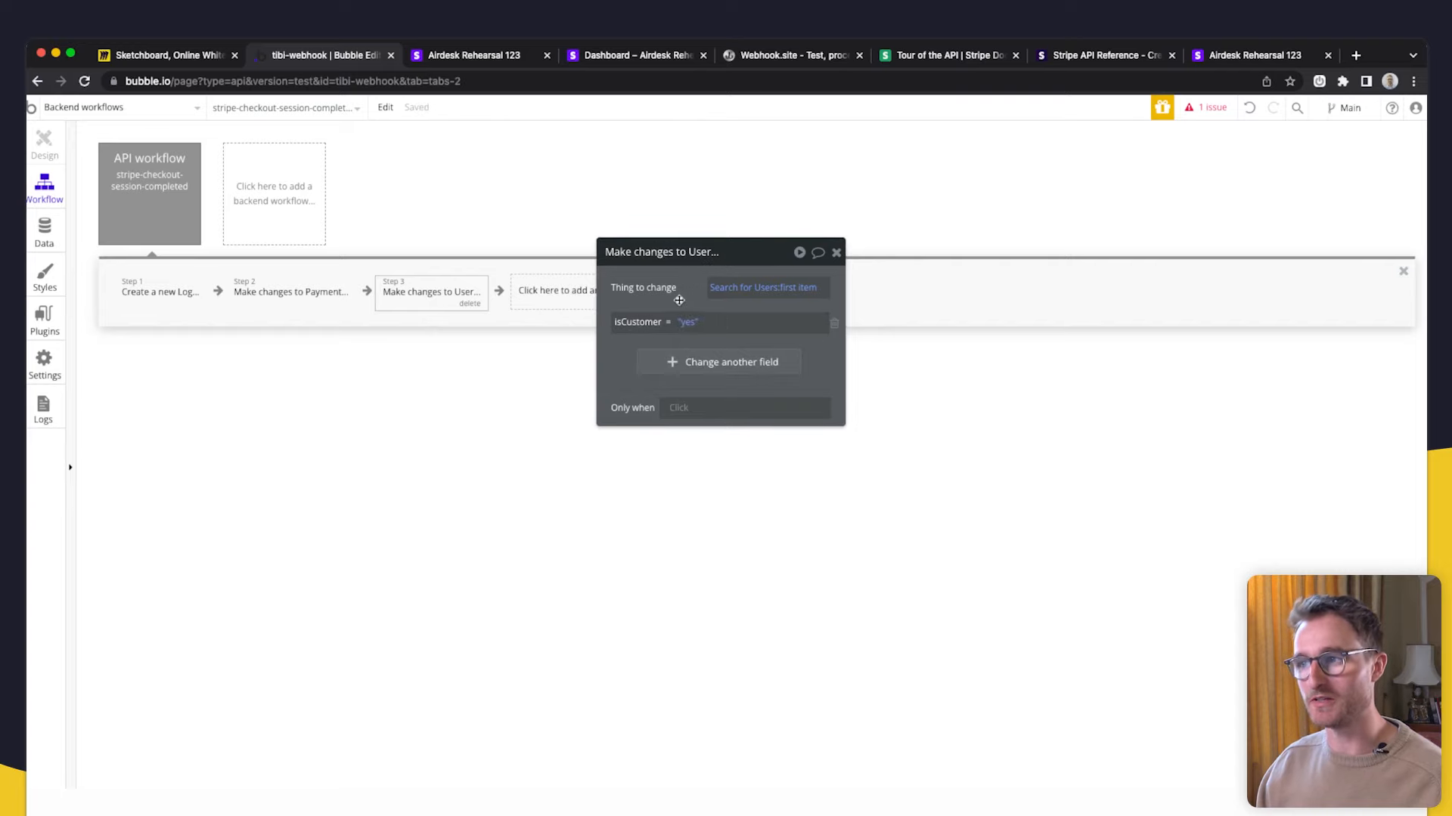
# - Open the stored test user's record for editing in App data's All Users
pyautogui.click(44, 231)
pyautogui.click(303, 165)
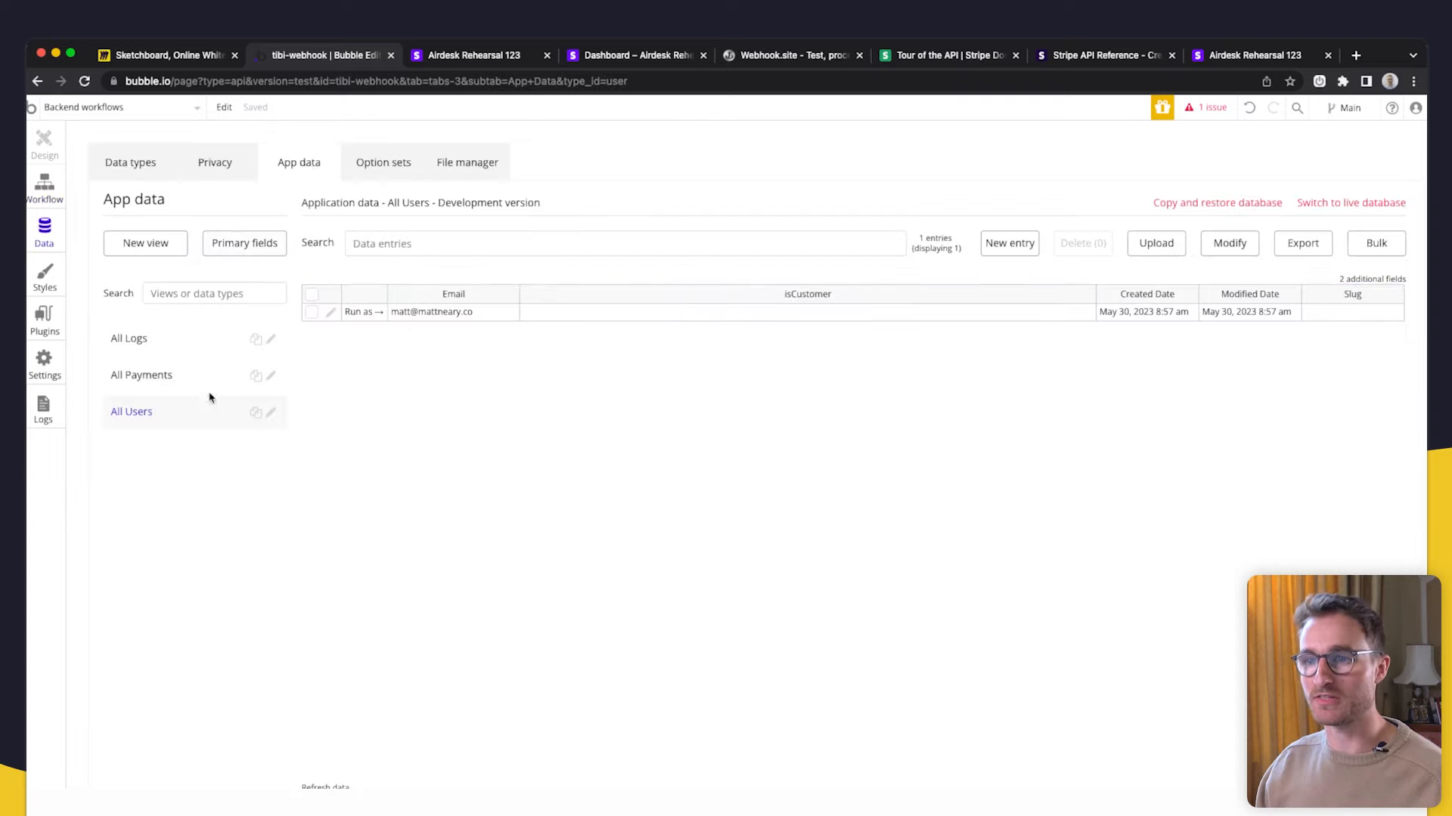
pyautogui.click(330, 313)
pyautogui.click(229, 211)
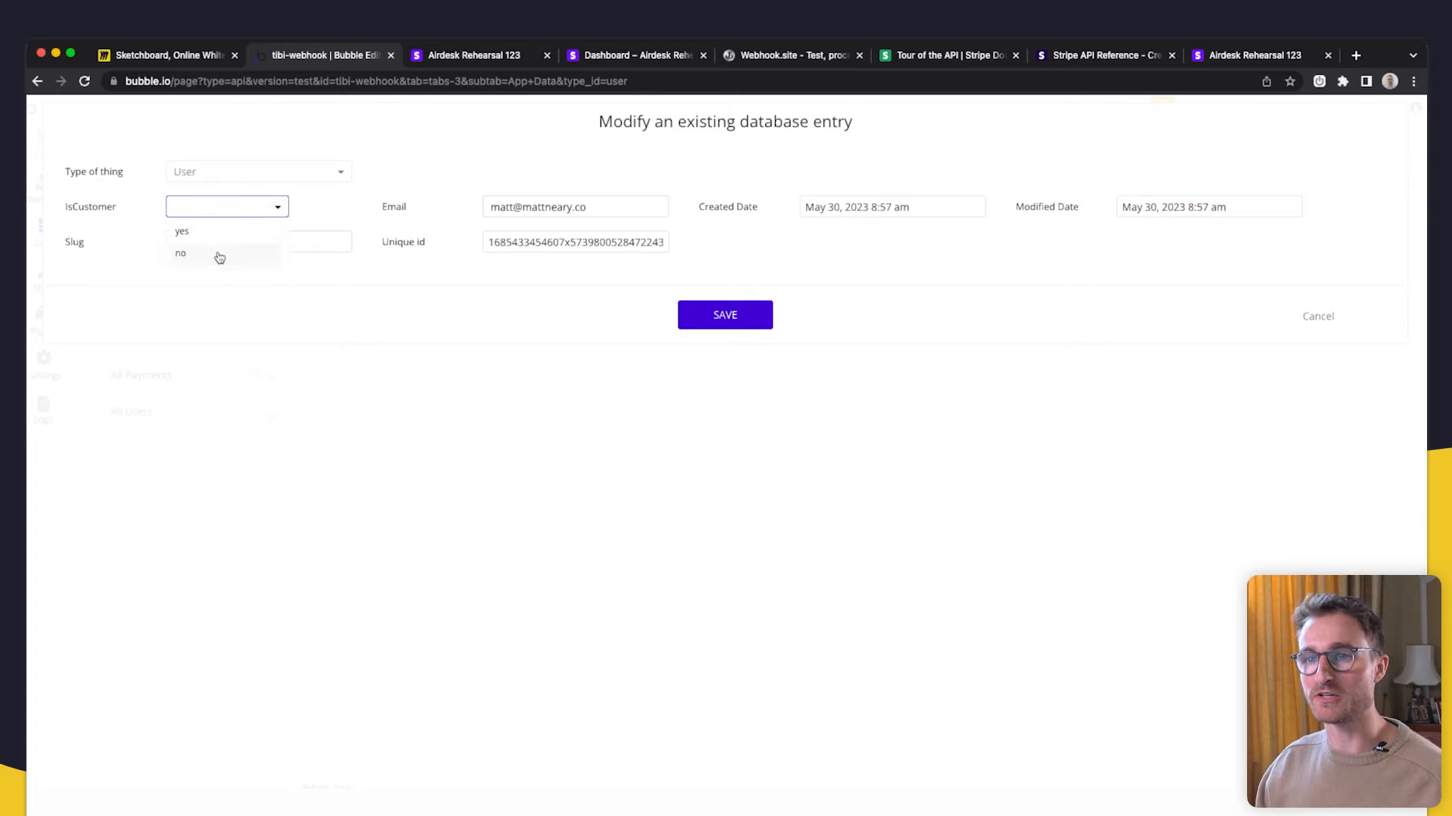
# - Set the test user's isCustomer to no and save the record
pyautogui.click(218, 258)
pyautogui.click(745, 310)
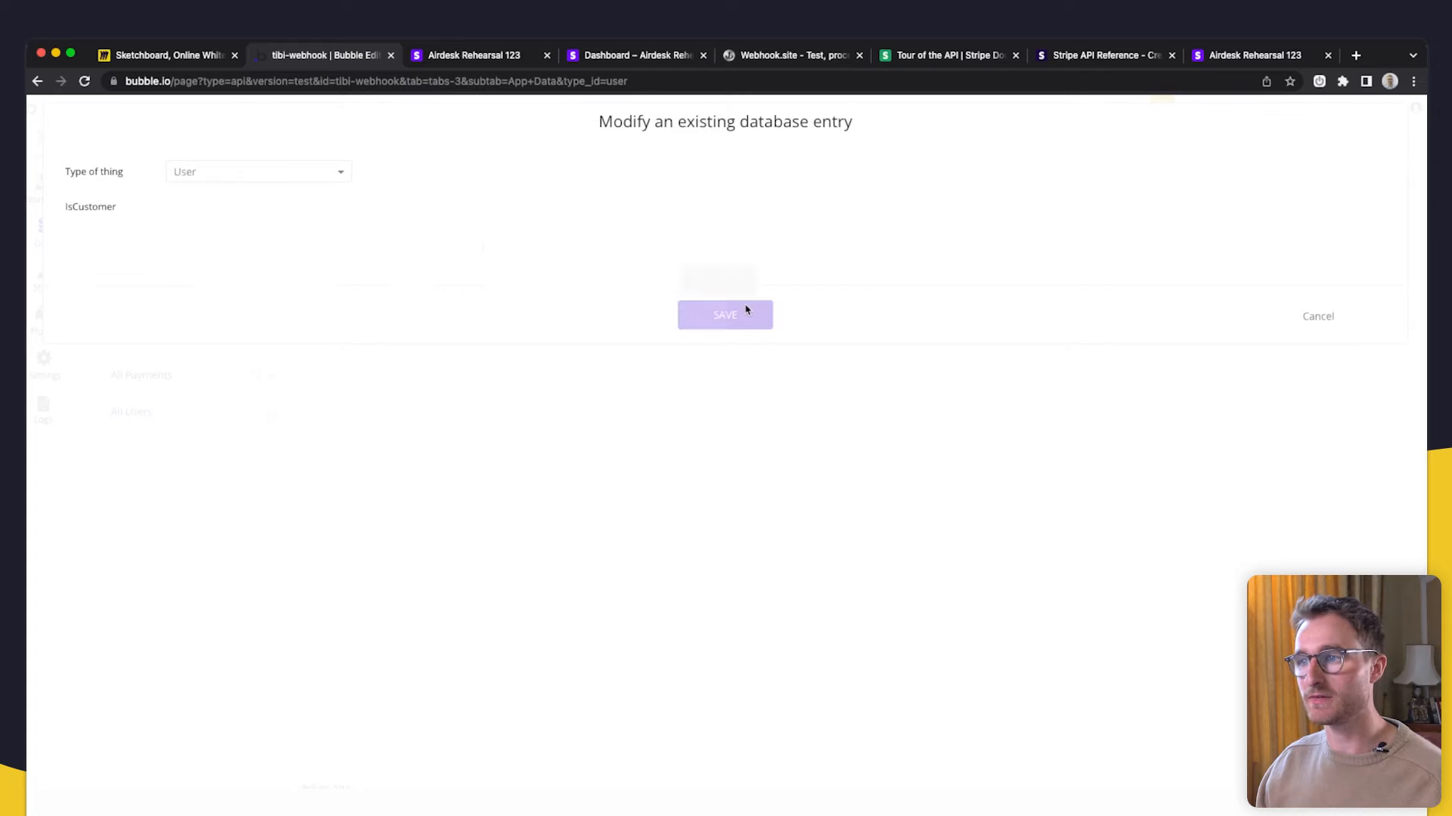
pyautogui.click(738, 290)
# - Inspect the stored Payment record, then return to the backend workflow in Bubble
pyautogui.click(171, 382)
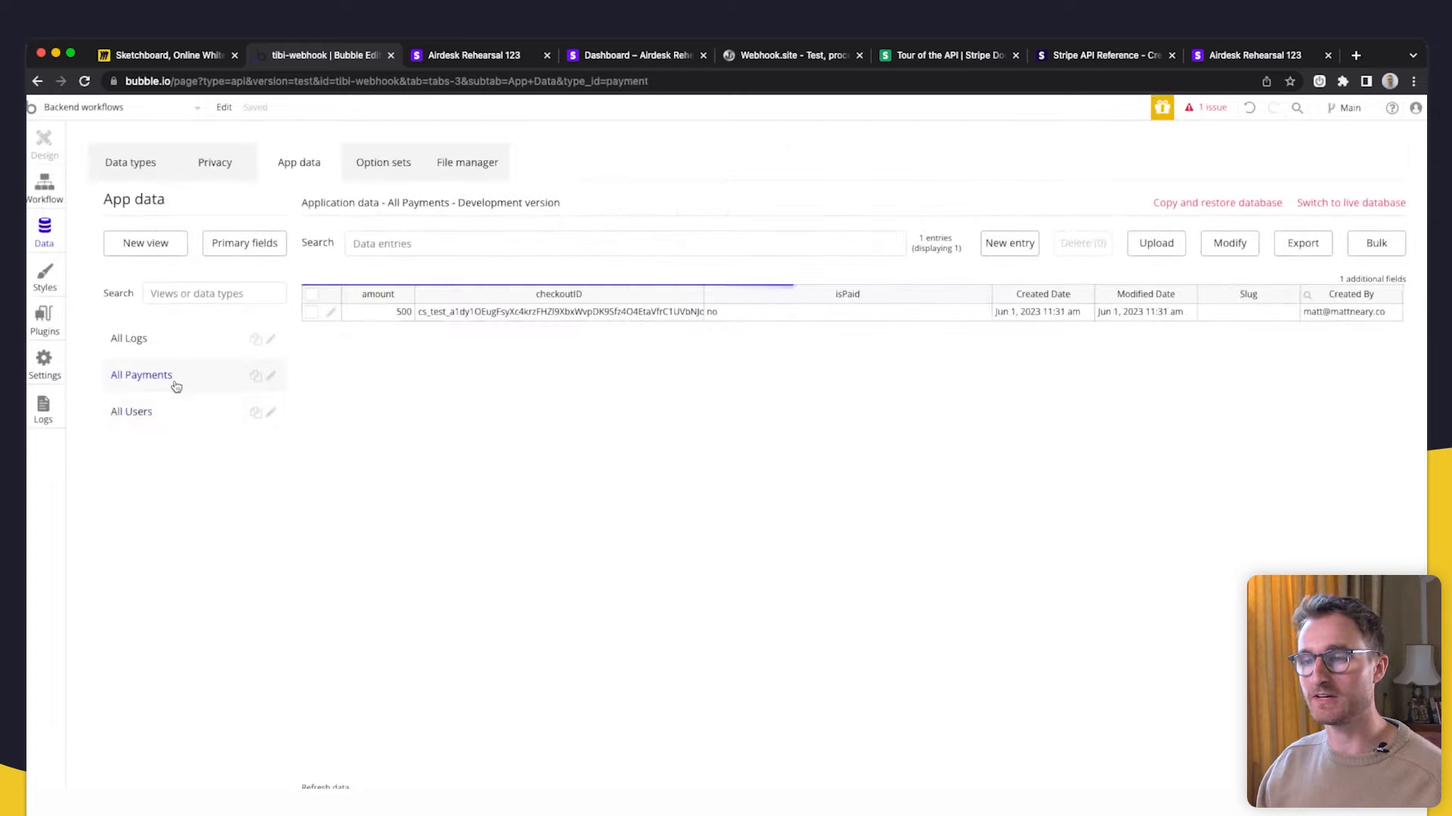
pyautogui.click(330, 313)
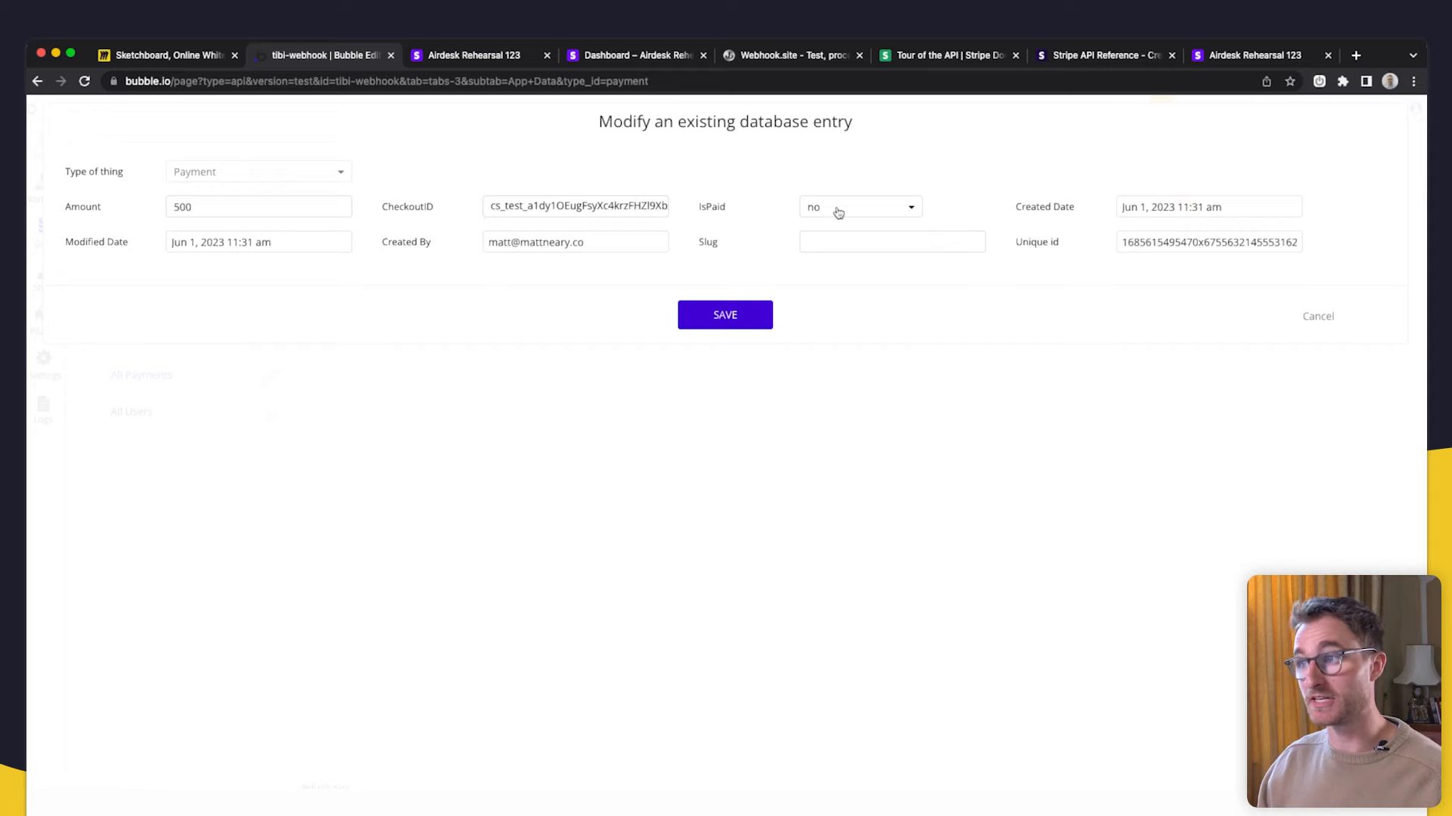
pyautogui.click(1317, 317)
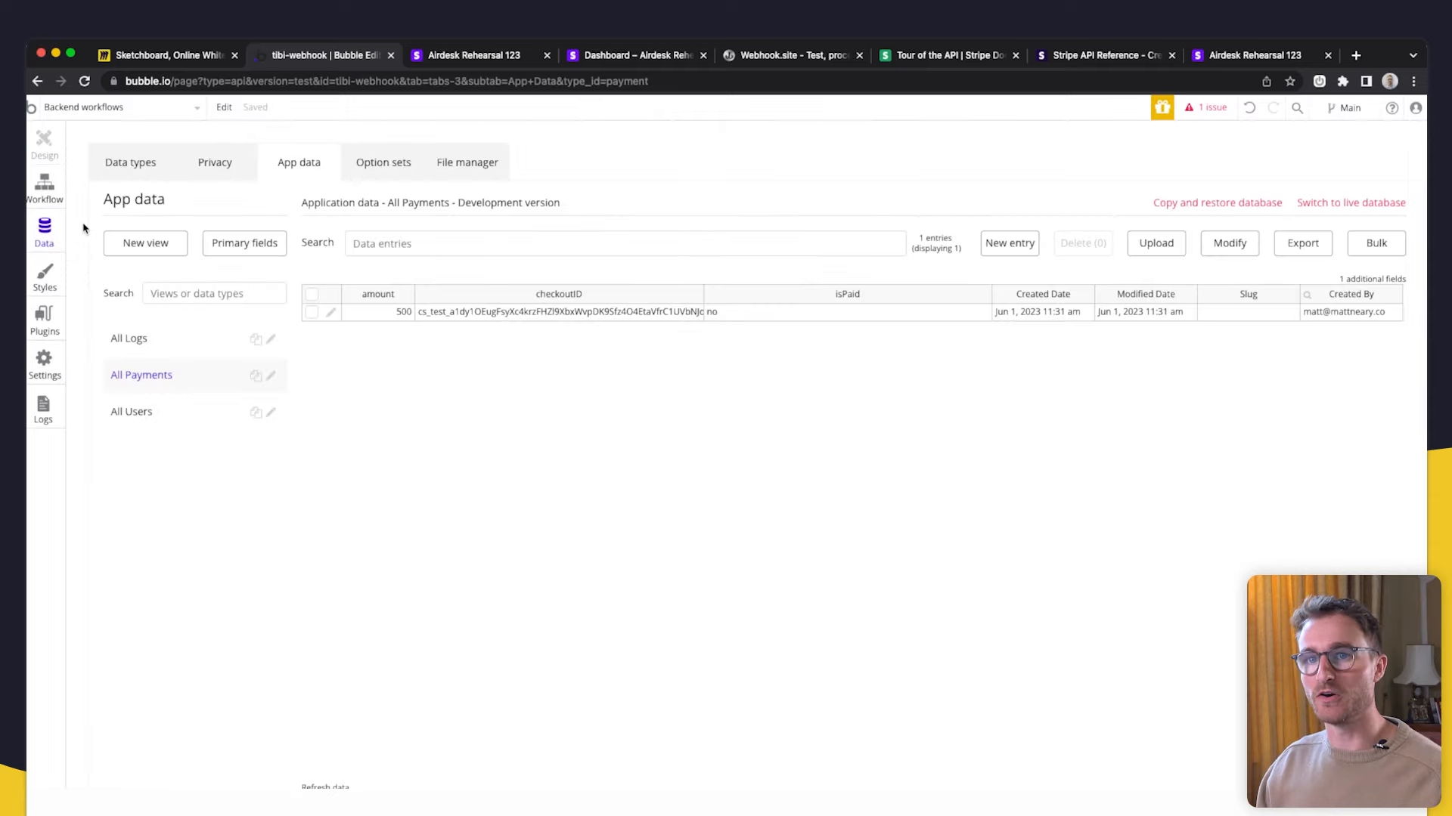
pyautogui.click(47, 191)
pyautogui.click(488, 57)
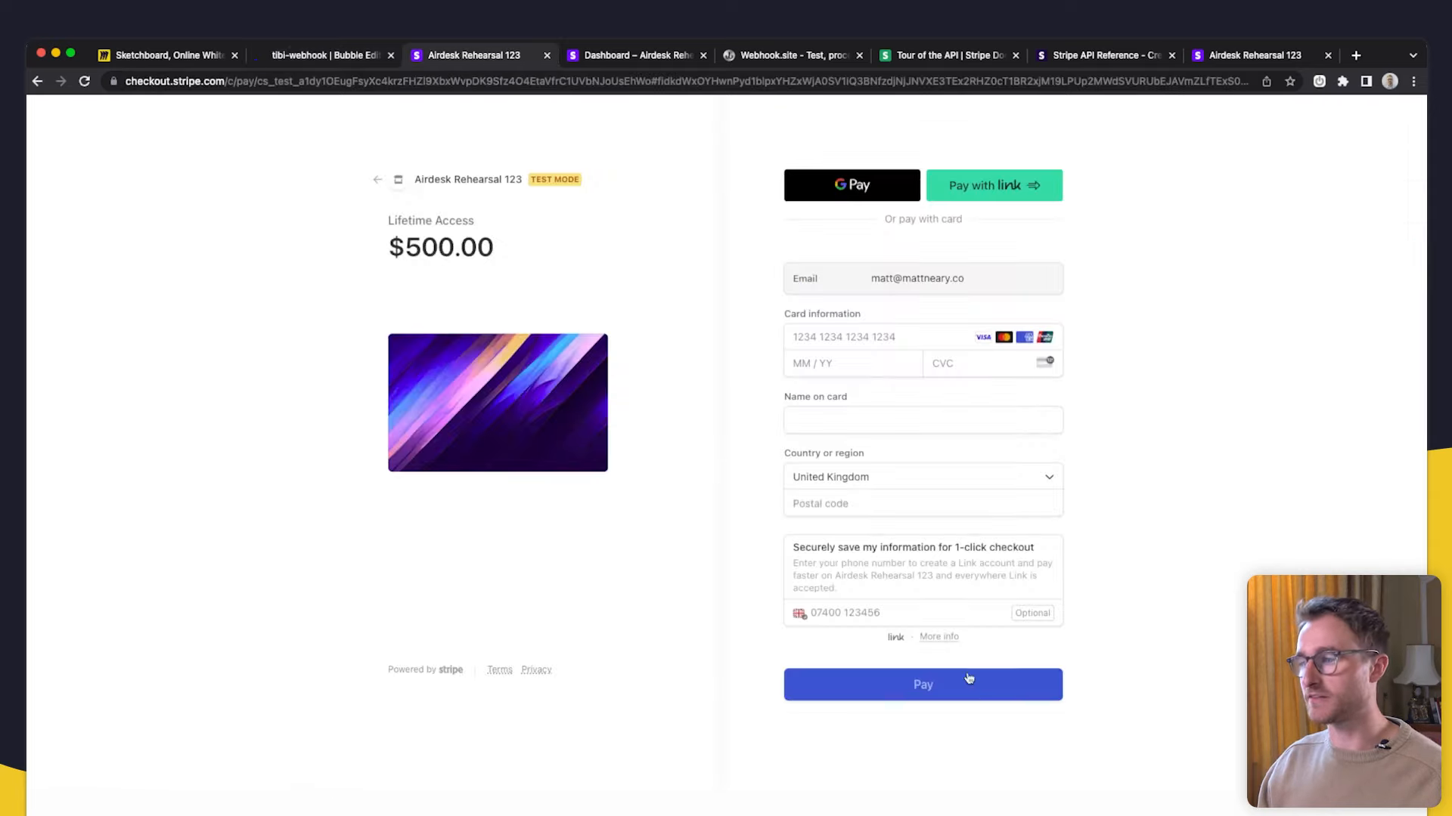
pyautogui.click(258, 60)
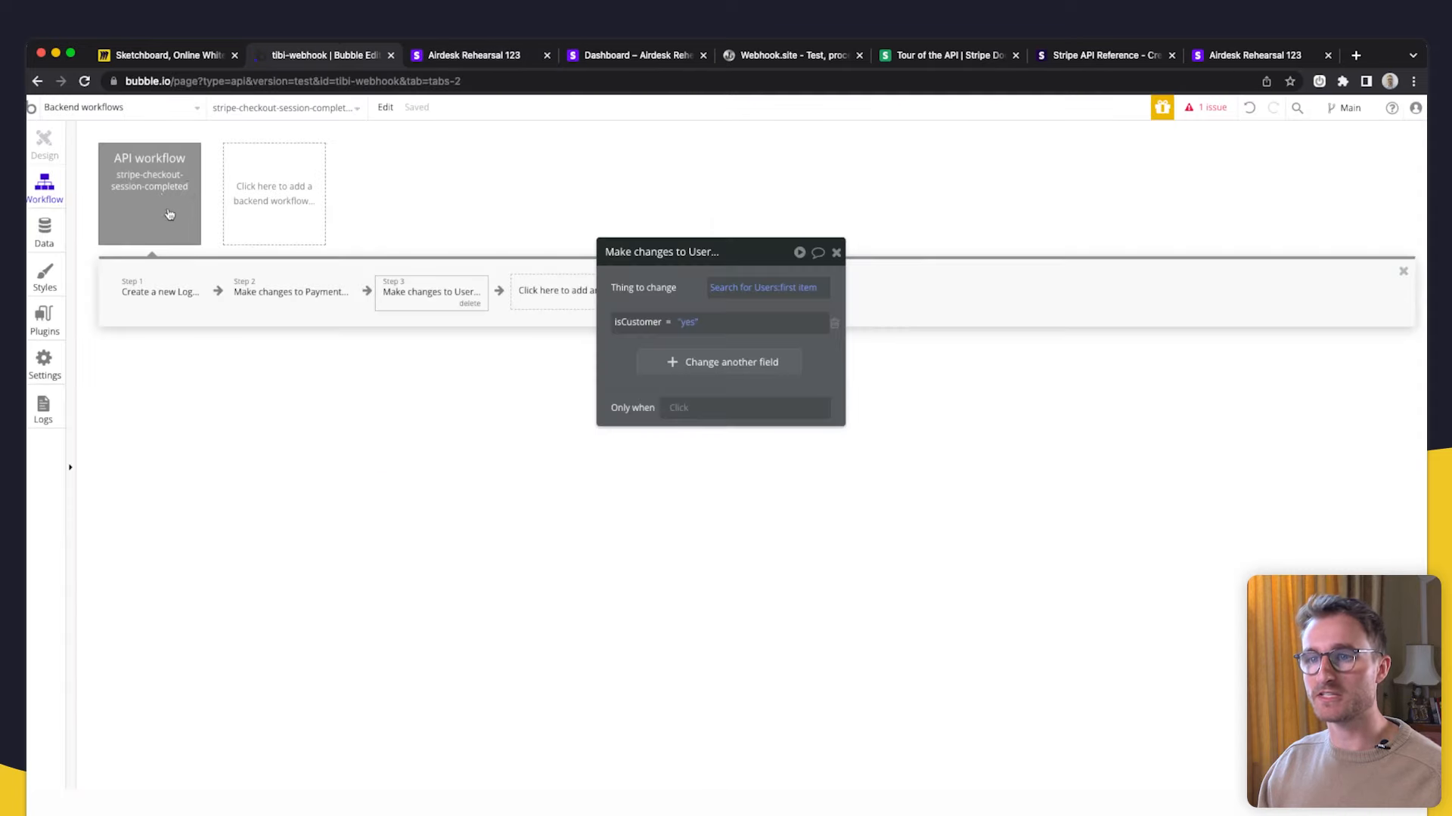
# - Fill the flagged Payment search constraint: checkoutID = Request Data's object id
pyautogui.click(278, 301)
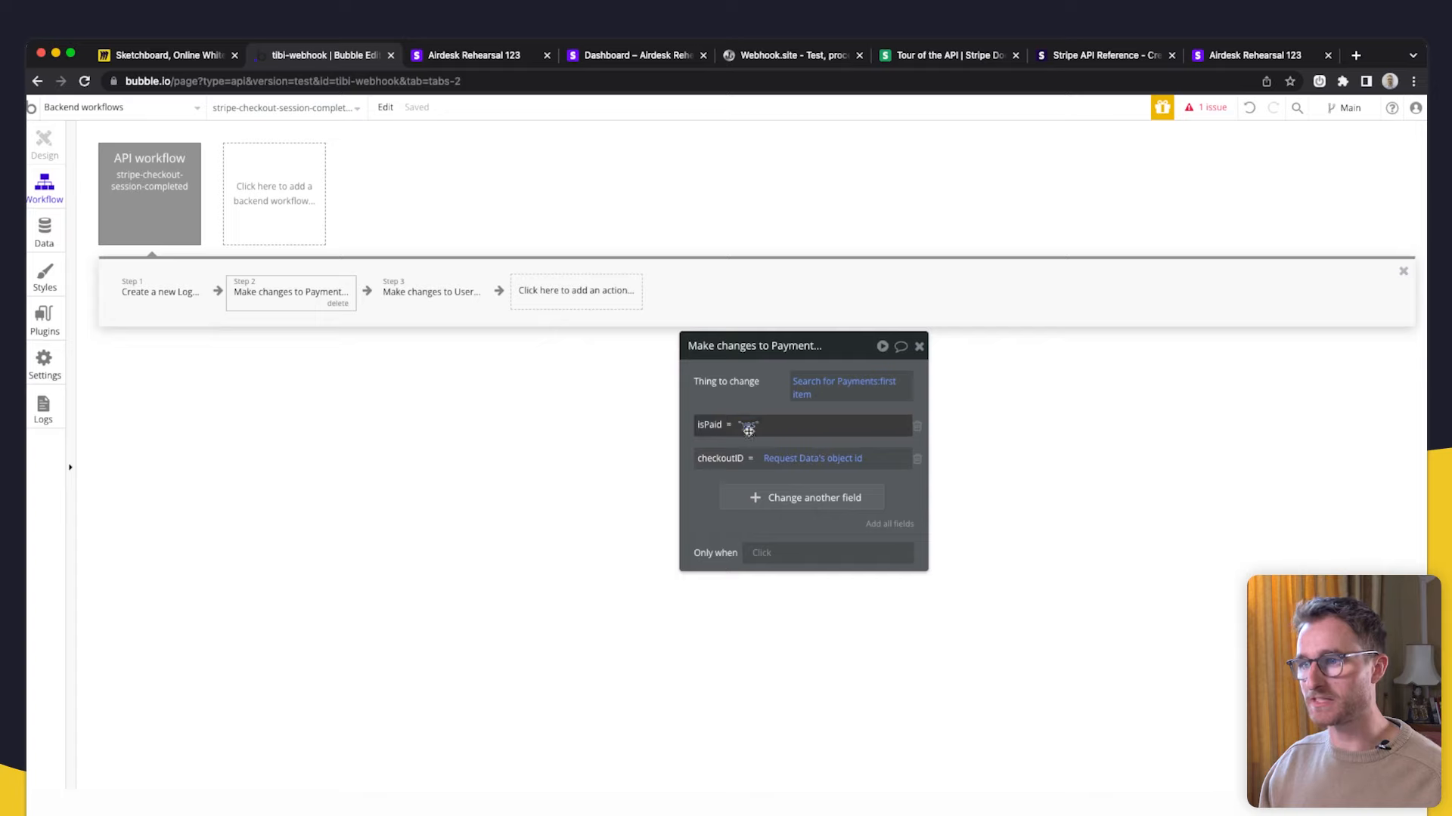
pyautogui.click(440, 306)
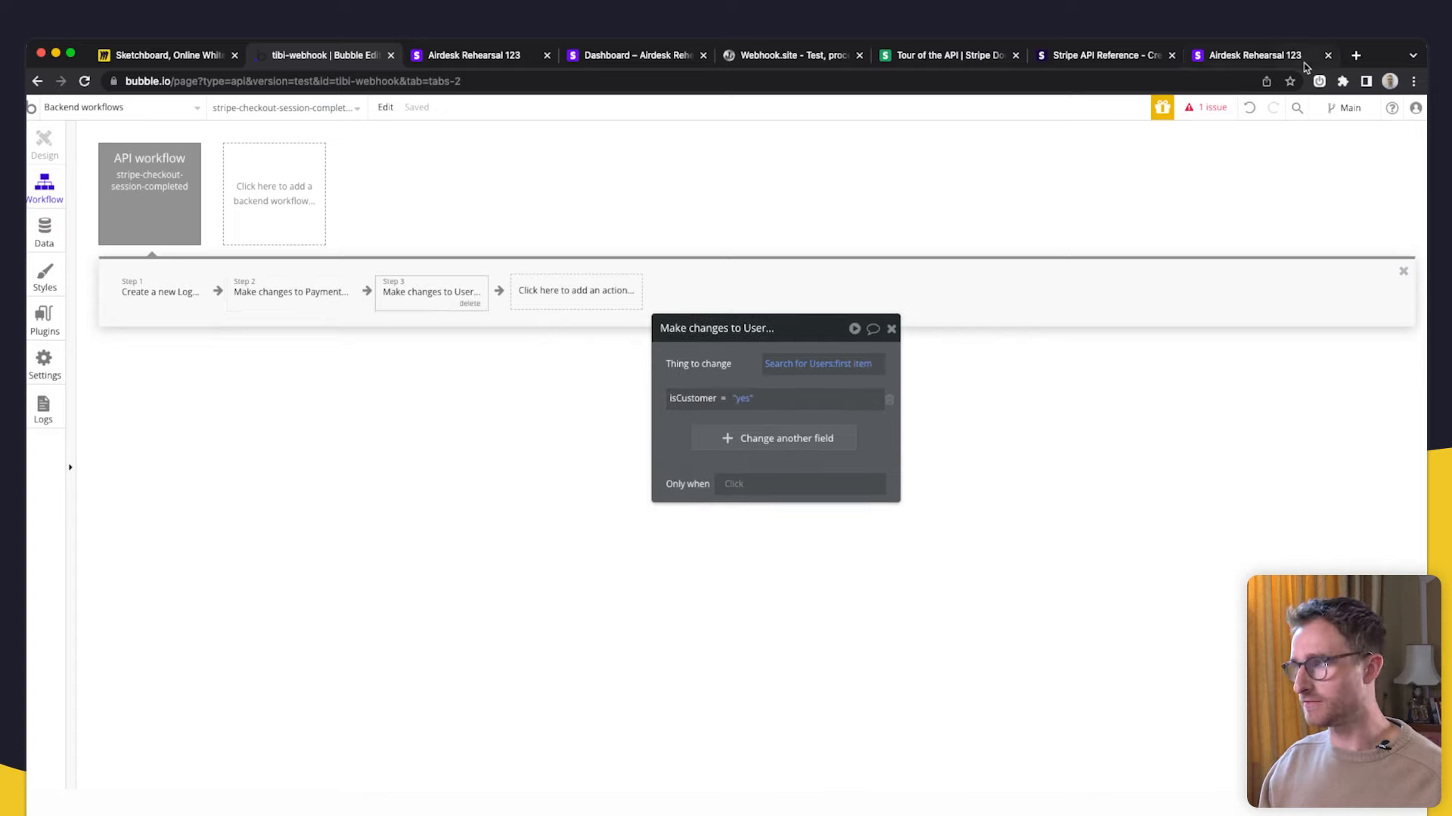
pyautogui.click(1207, 107)
pyautogui.click(187, 293)
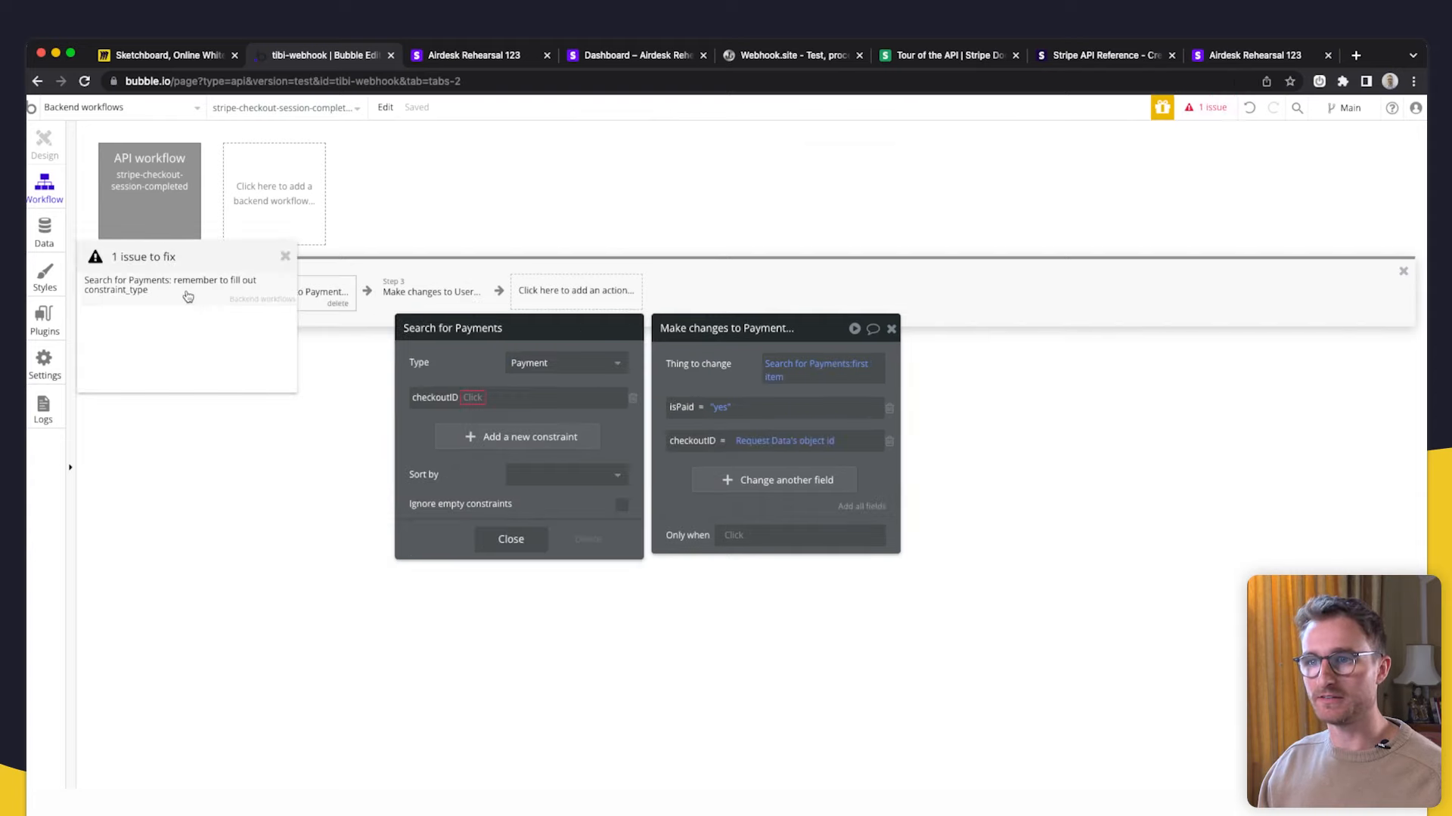
pyautogui.moveTo(238, 247); pyautogui.dragTo(238, 454)
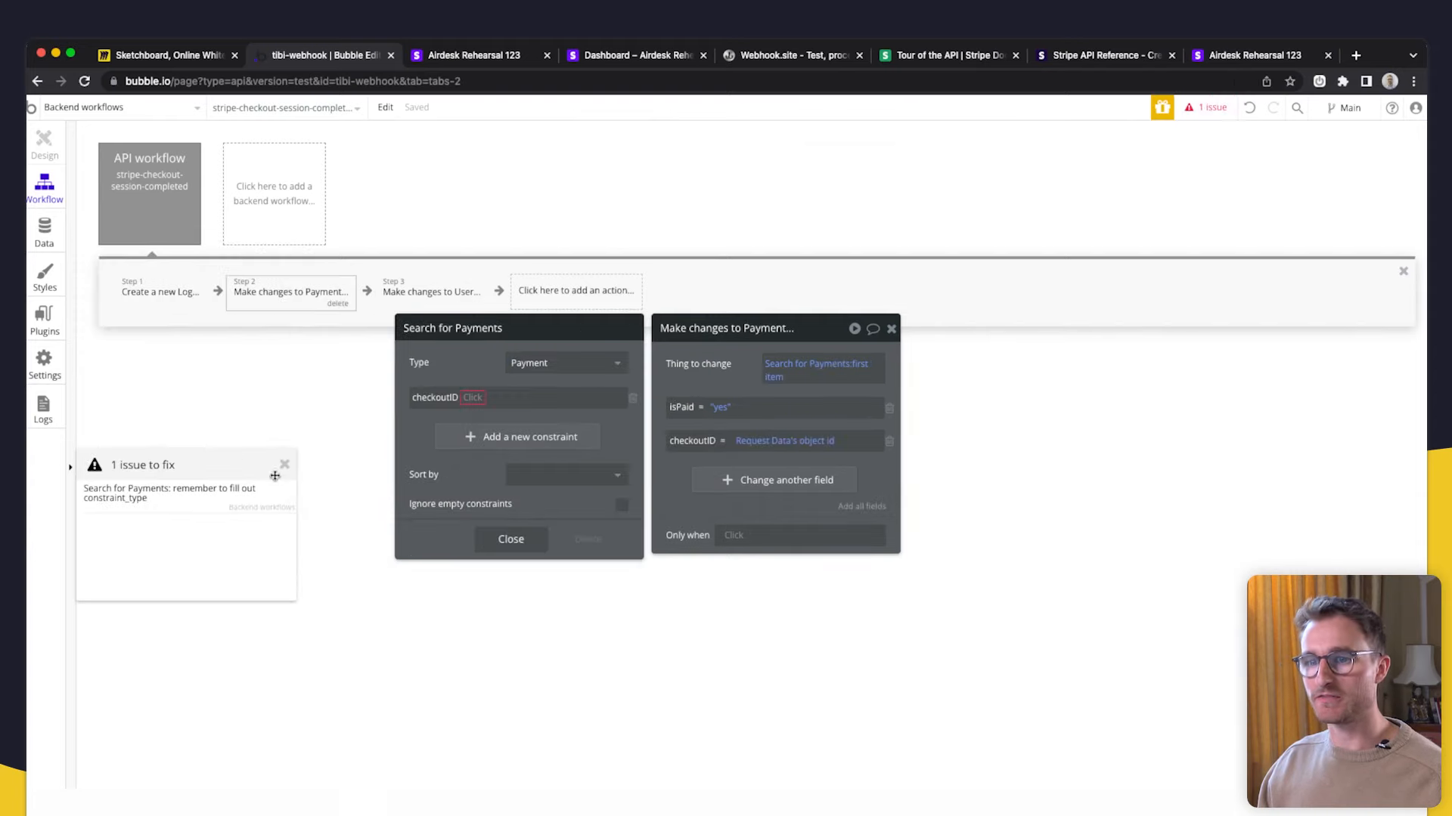
pyautogui.moveTo(485, 361); pyautogui.dragTo(517, 337)
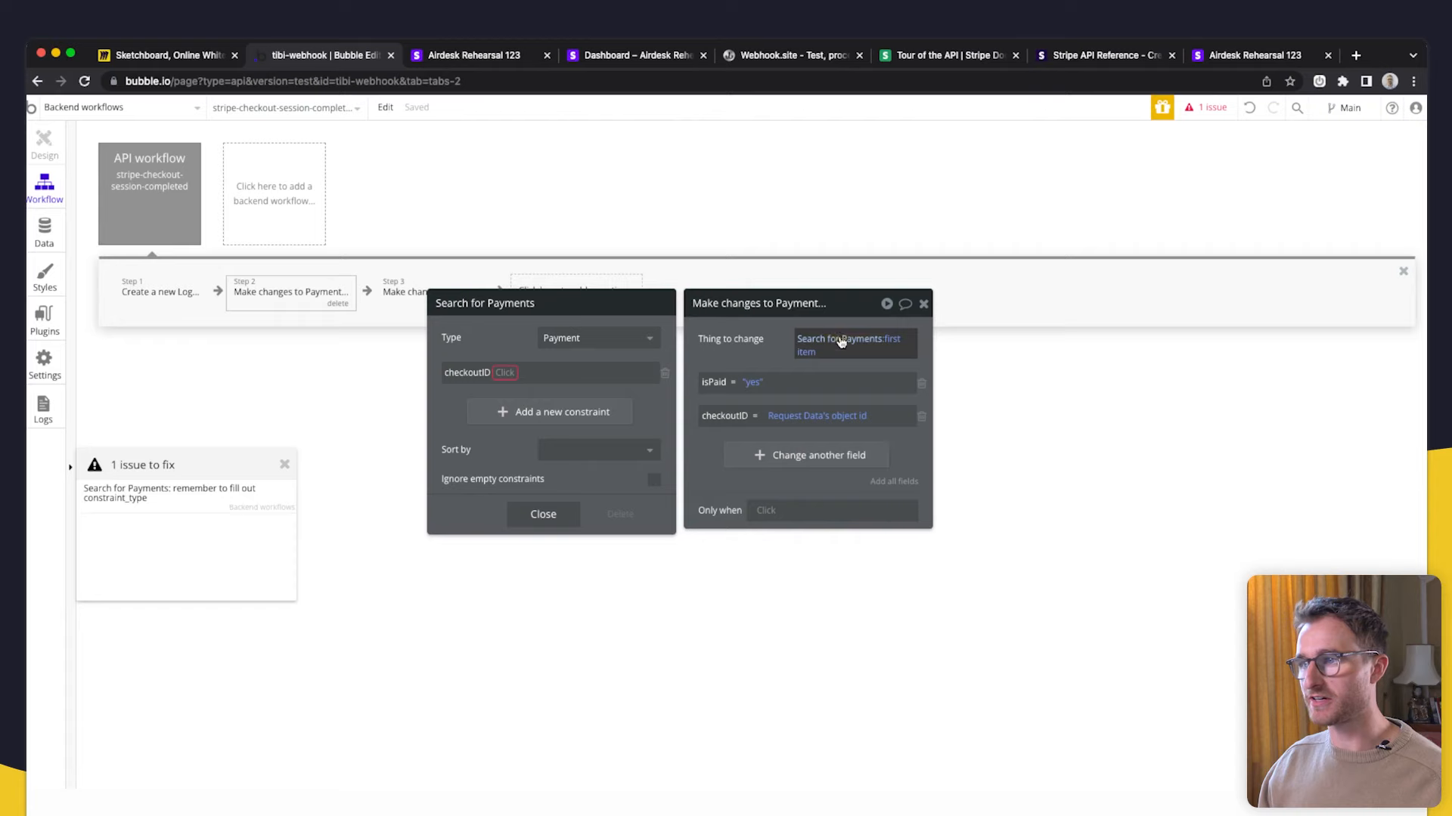
pyautogui.click(490, 377)
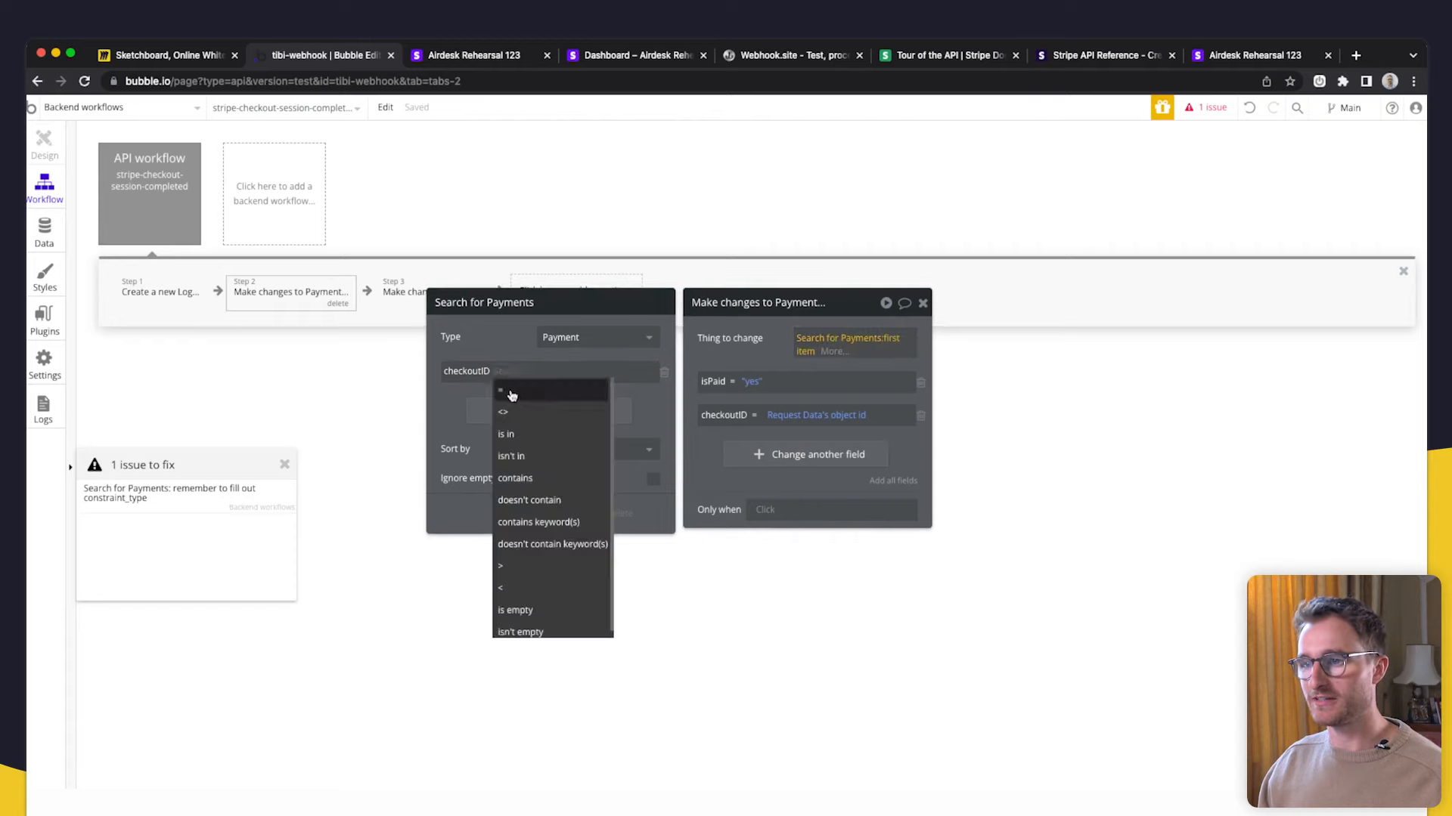
pyautogui.click(509, 389)
pyautogui.click(657, 479)
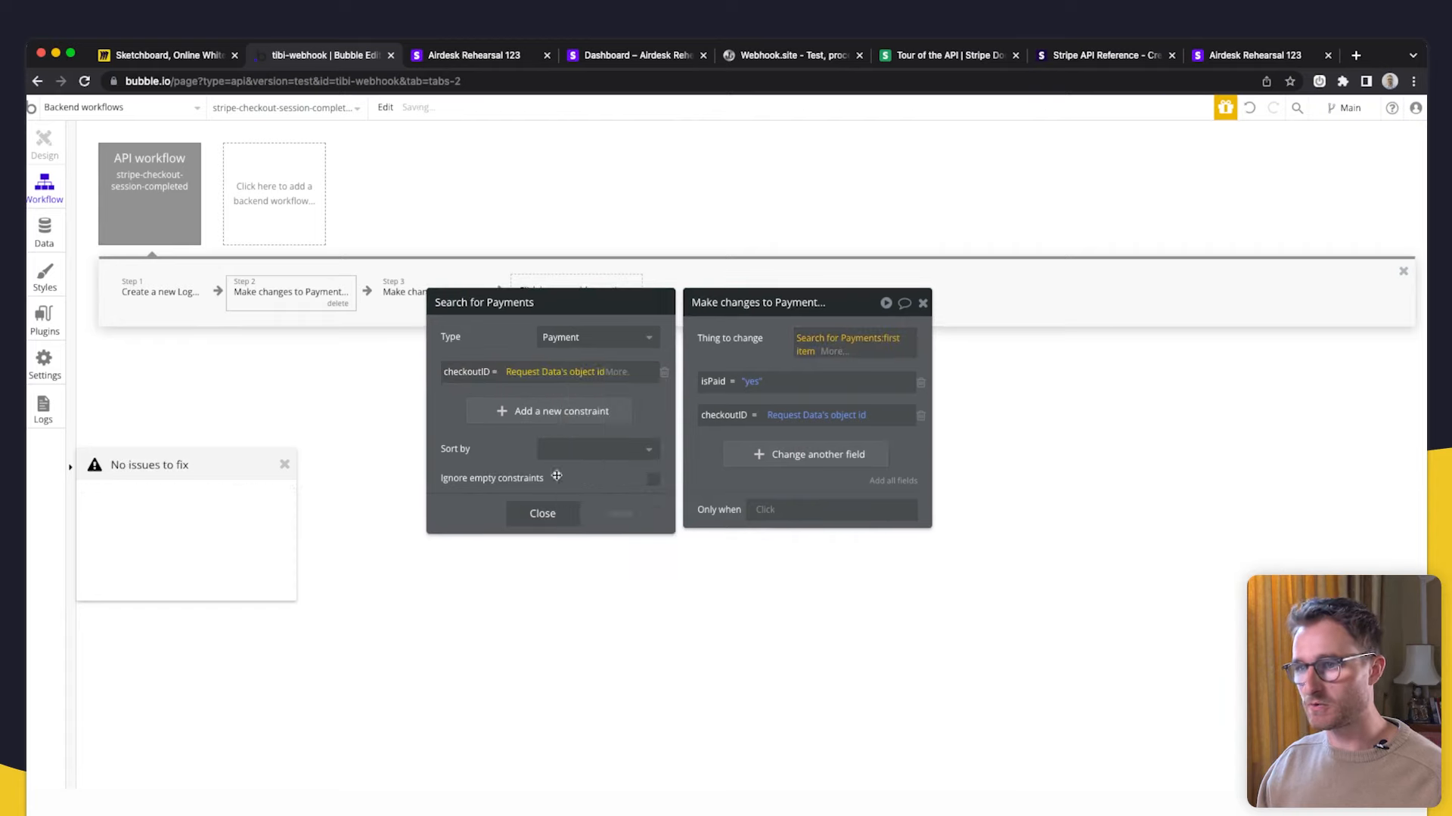
pyautogui.moveTo(502, 333); pyautogui.dragTo(583, 347)
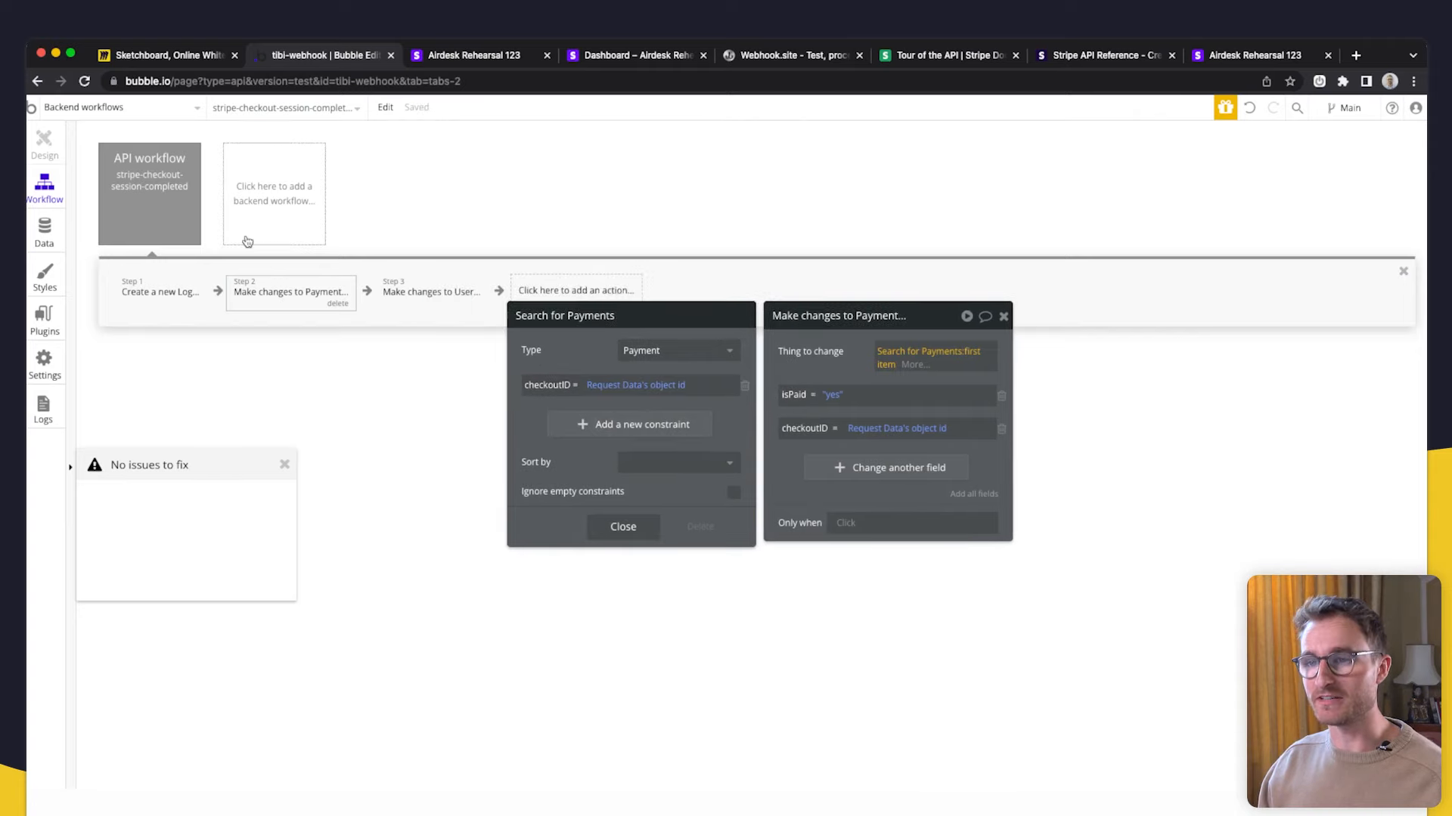
pyautogui.click(624, 537)
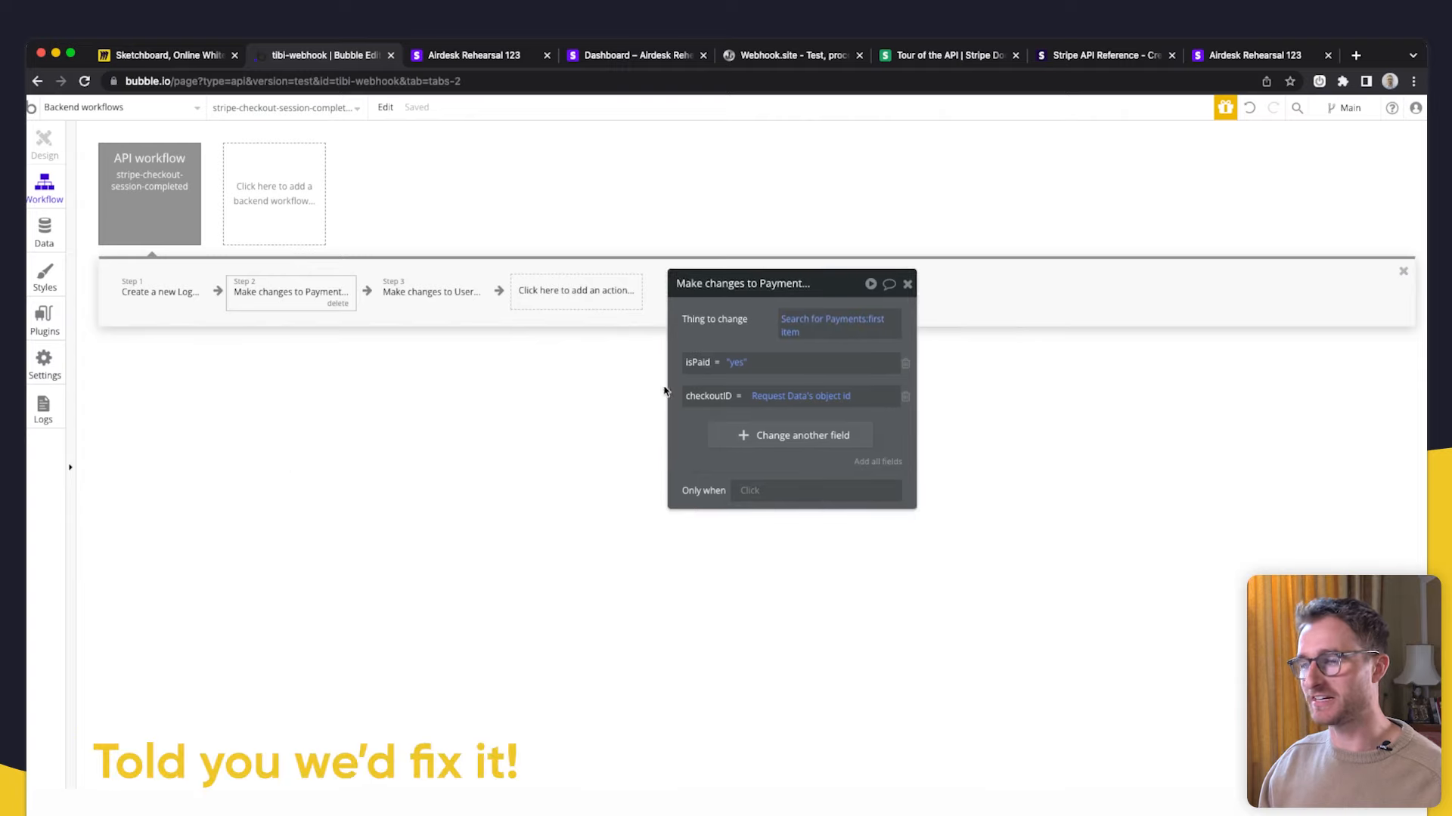
# - Delete the checkoutID change from the Payment step and recheck its search
pyautogui.click(905, 400)
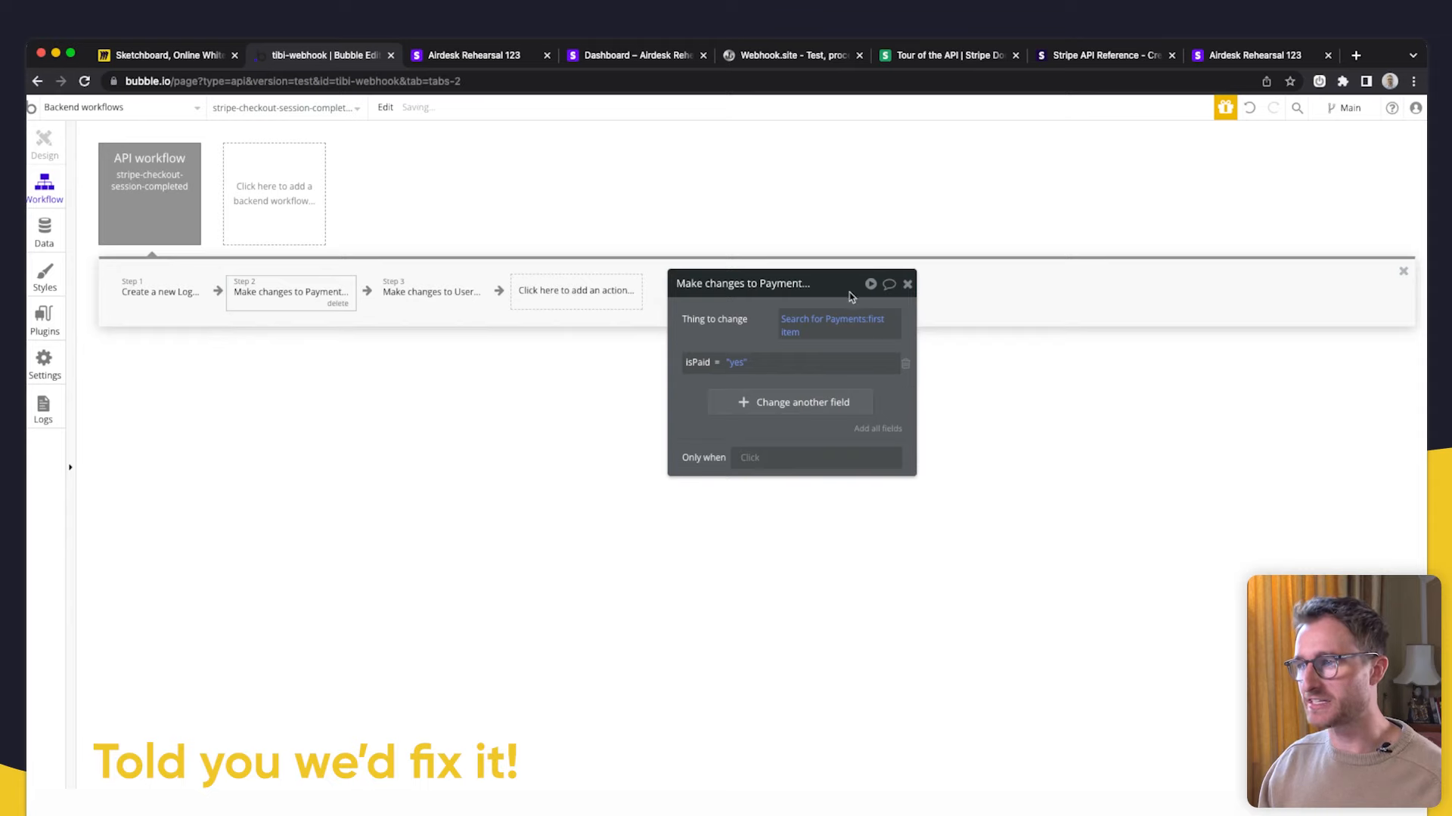
pyautogui.click(824, 322)
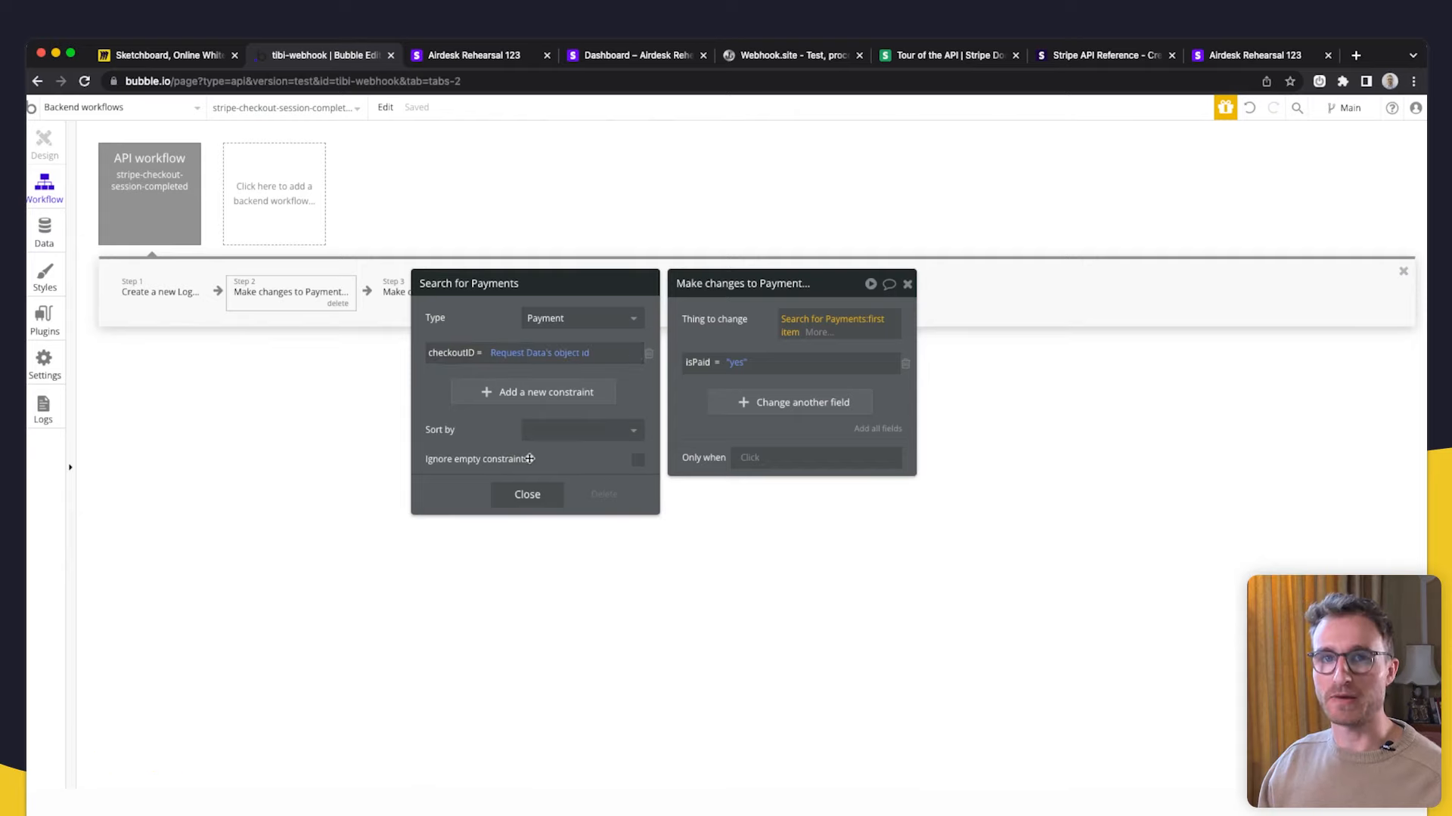
pyautogui.click(525, 495)
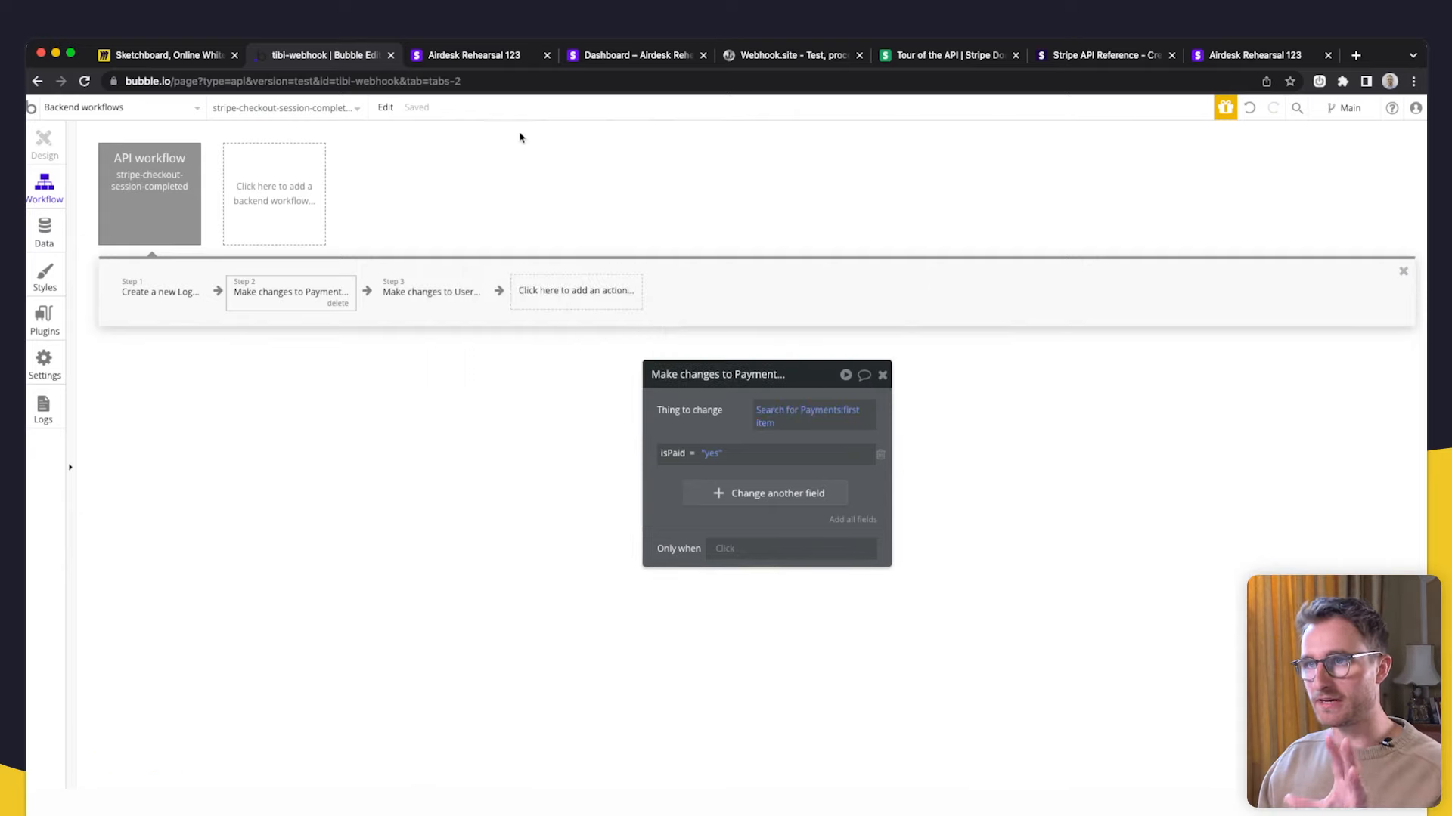
# - Pay the $500.00 Lifetime Access checkout with the 4242 test card, then open Bubble's app data
pyautogui.click(483, 55)
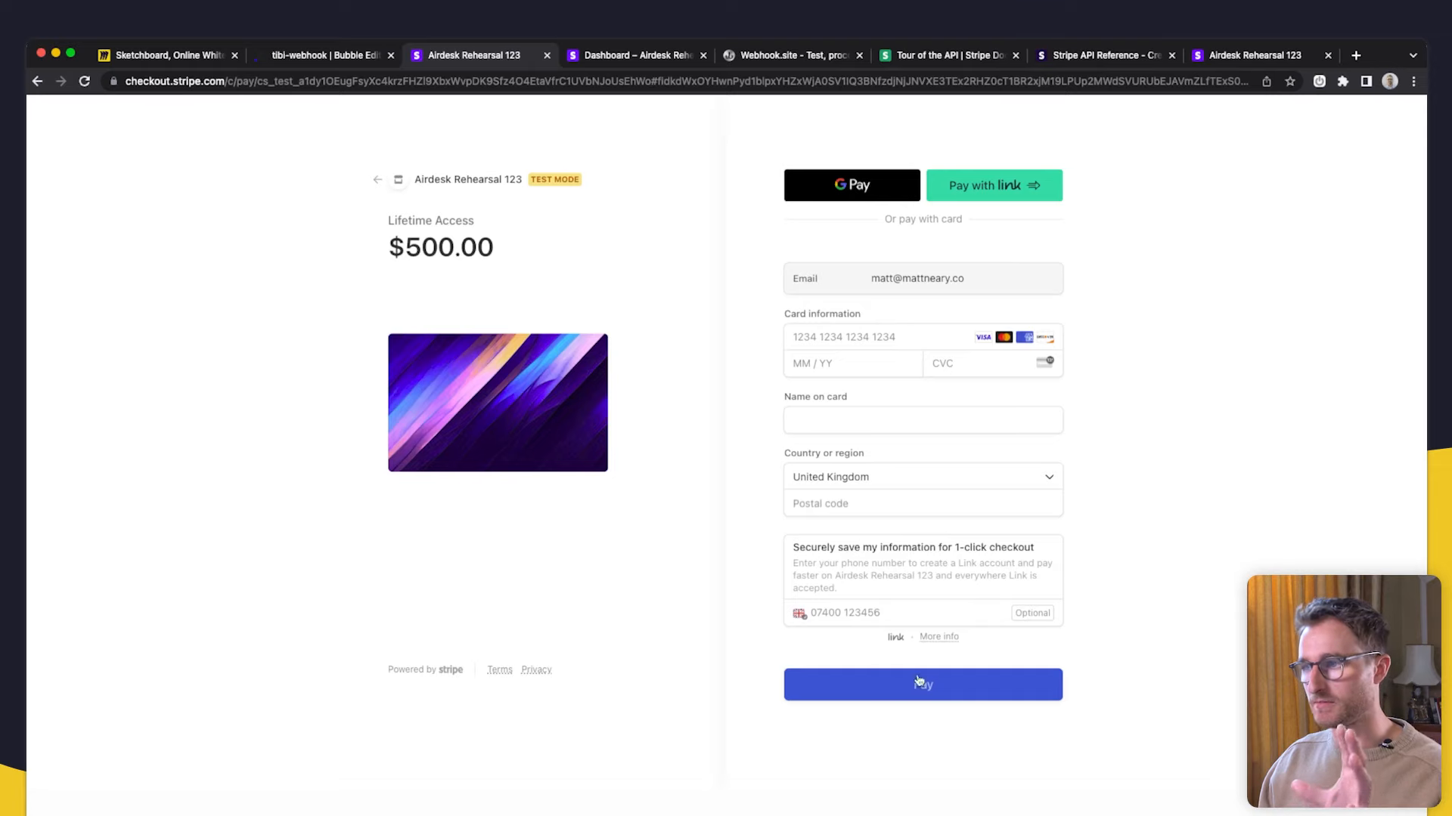
pyautogui.click(881, 339)
pyautogui.write('42424242424242421244134')
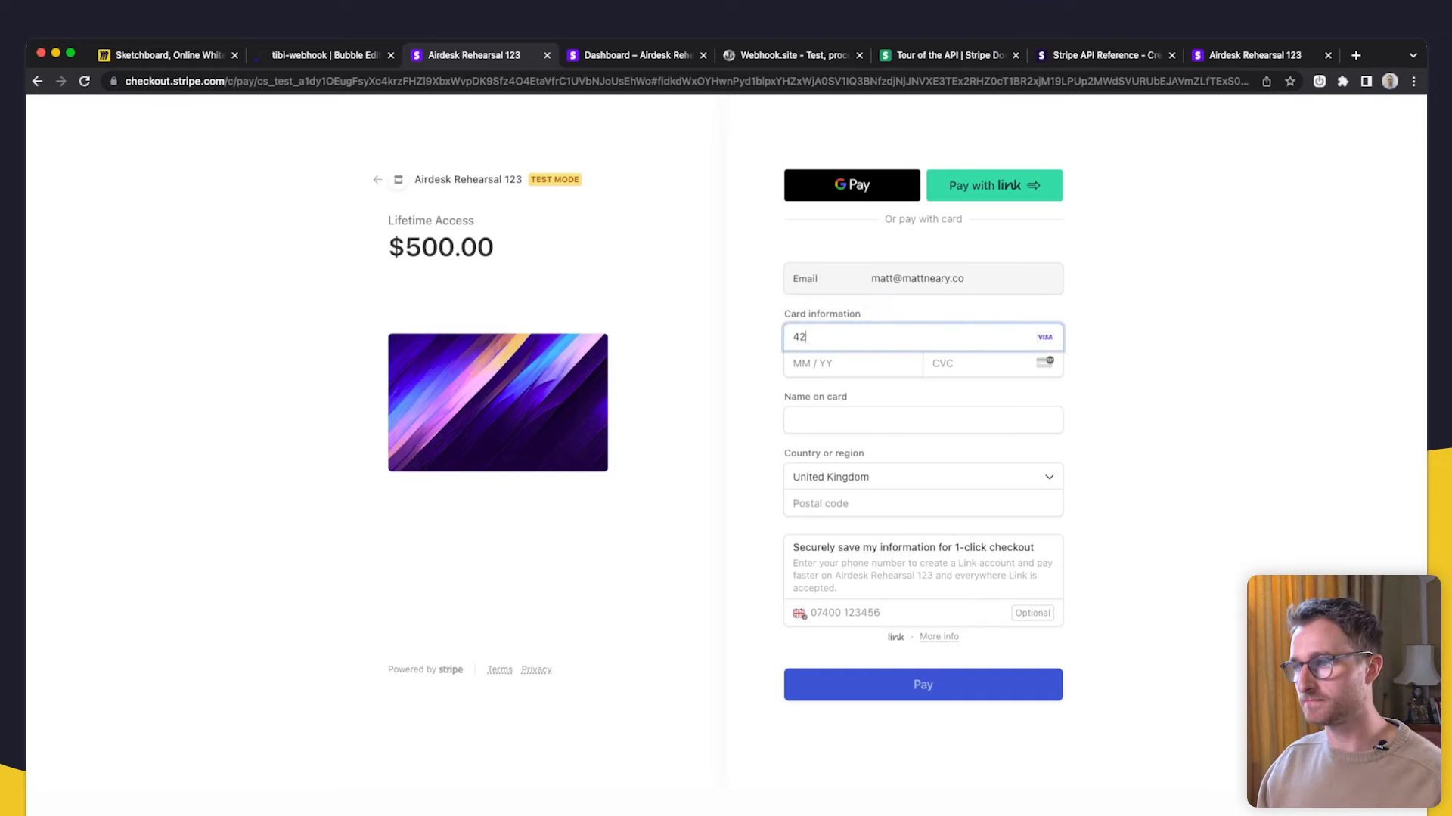
pyautogui.click(939, 417)
pyautogui.write('3sdfsd')
pyautogui.click(926, 503)
pyautogui.write('sdfsd')
pyautogui.click(915, 675)
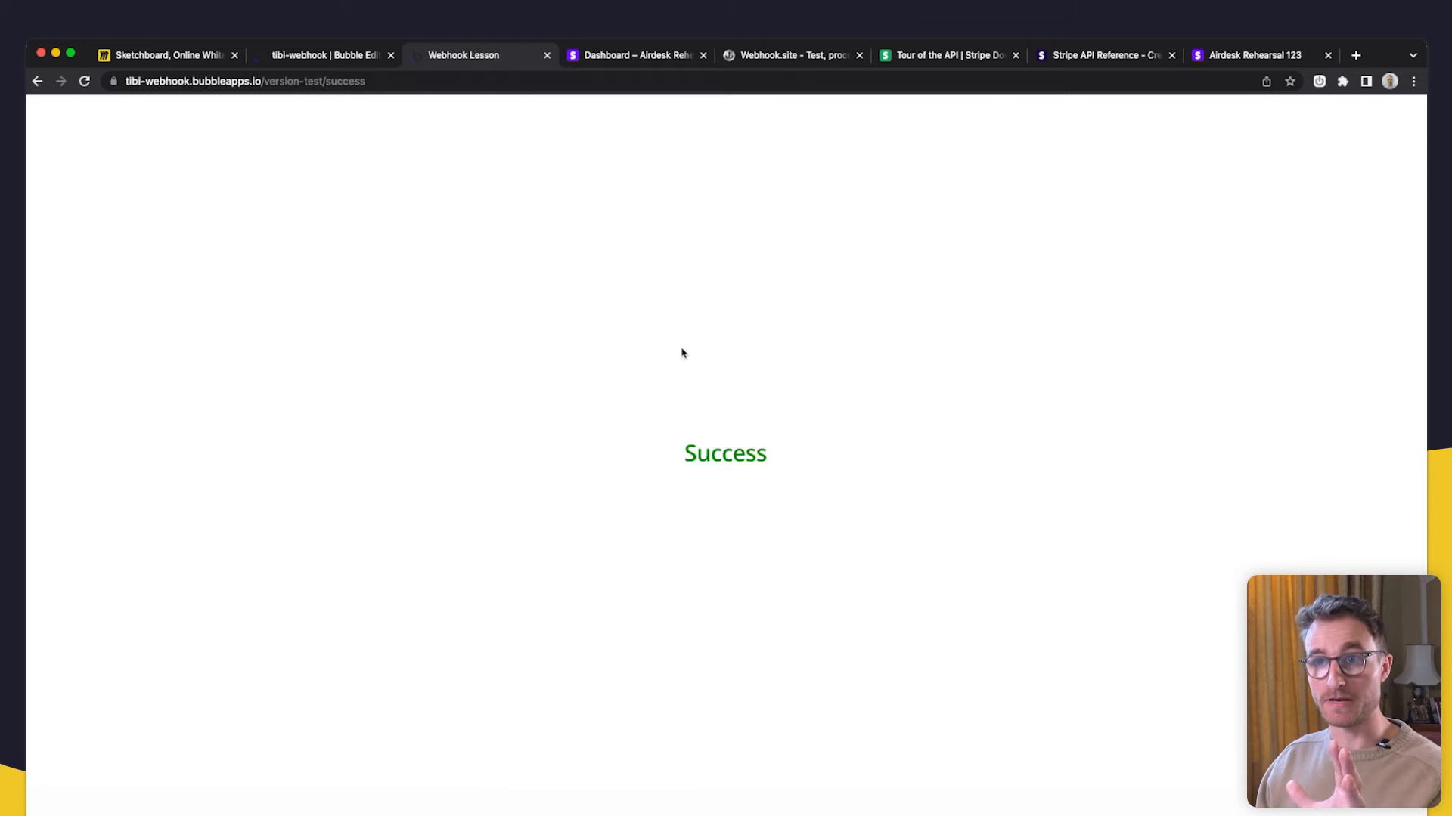
pyautogui.click(325, 56)
pyautogui.click(44, 226)
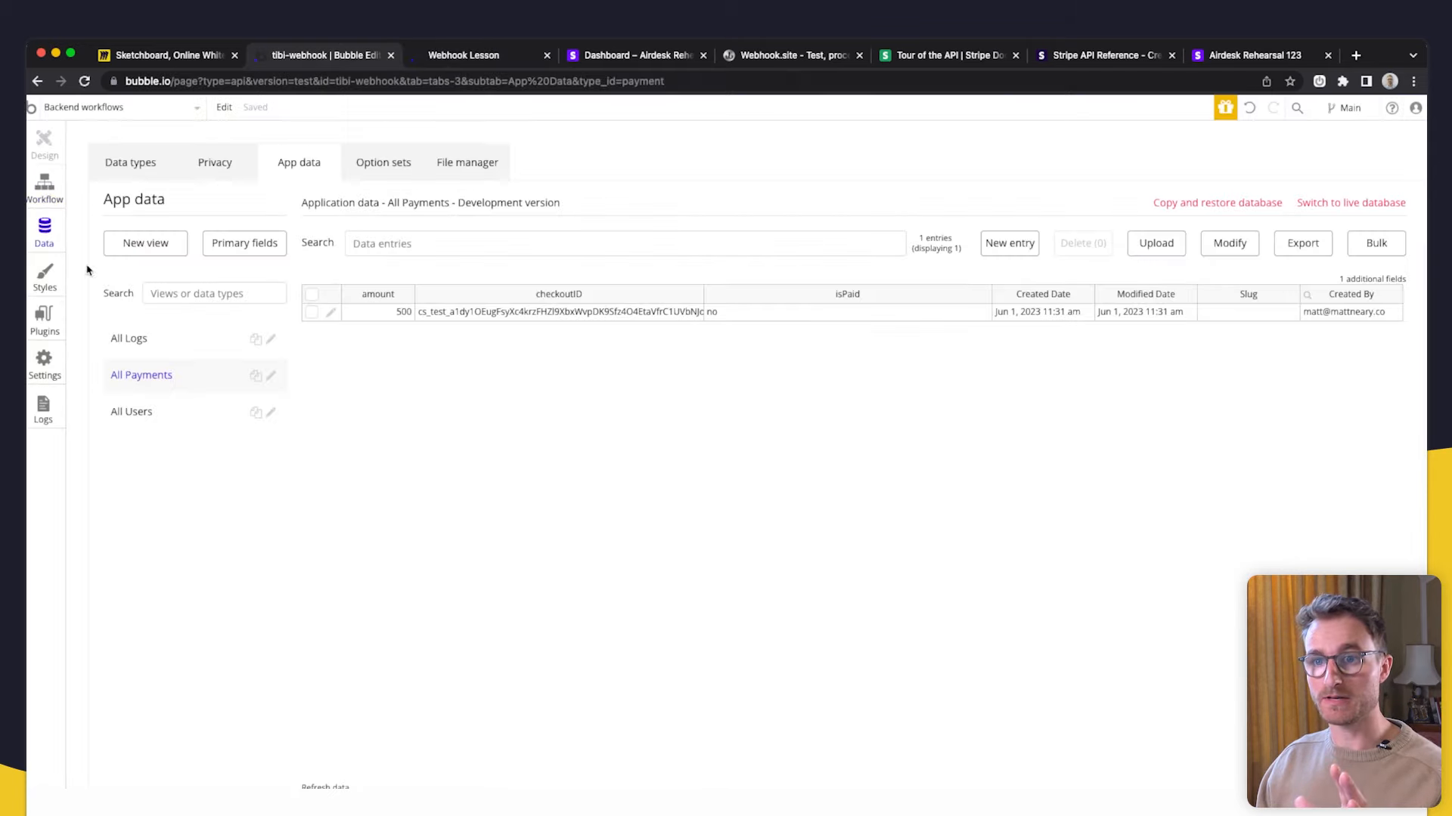
# - Check the newest log's checkout ID and confirm the Payment now reads isPaid yes
pyautogui.click(159, 338)
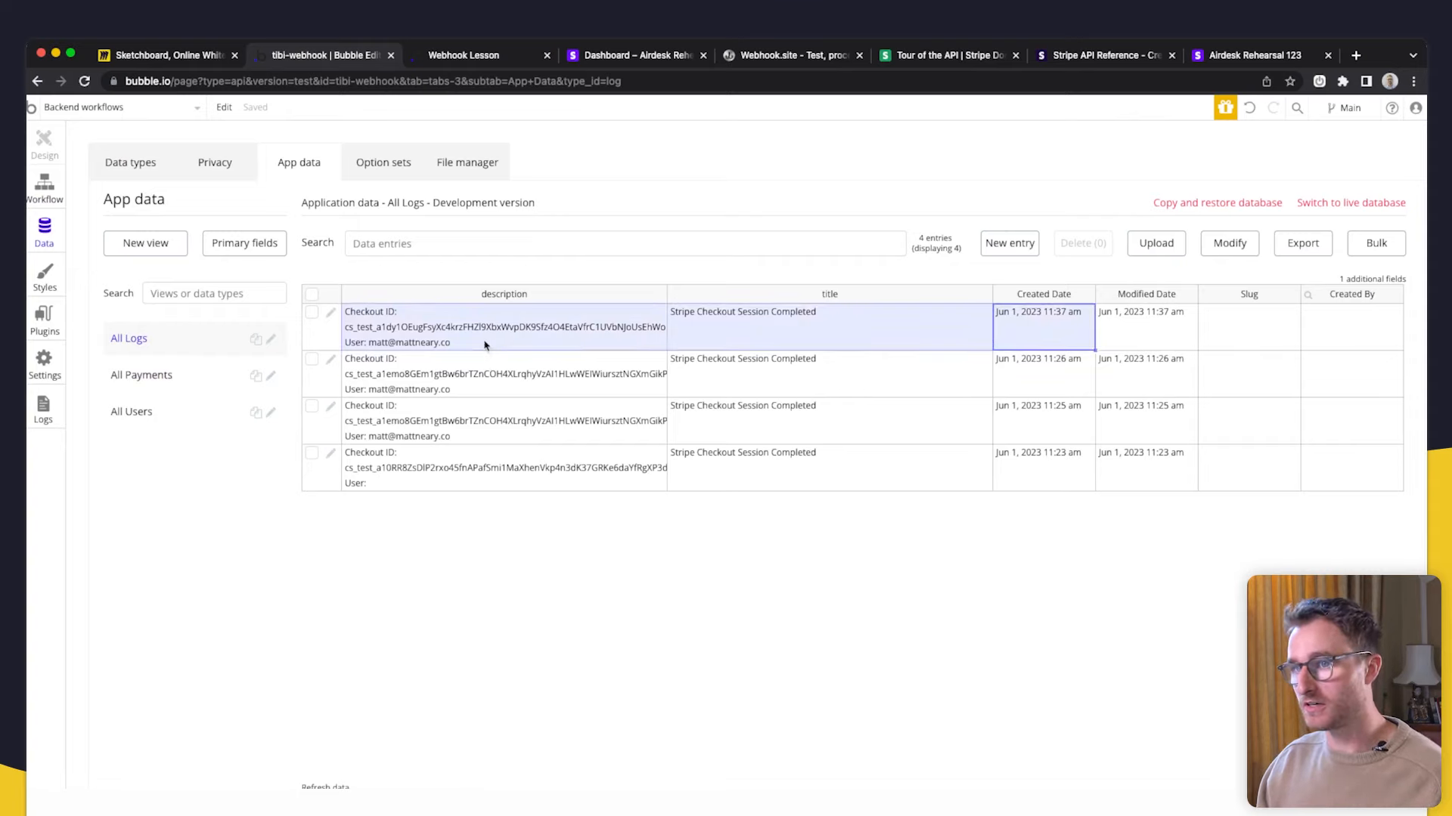
pyautogui.click(515, 347)
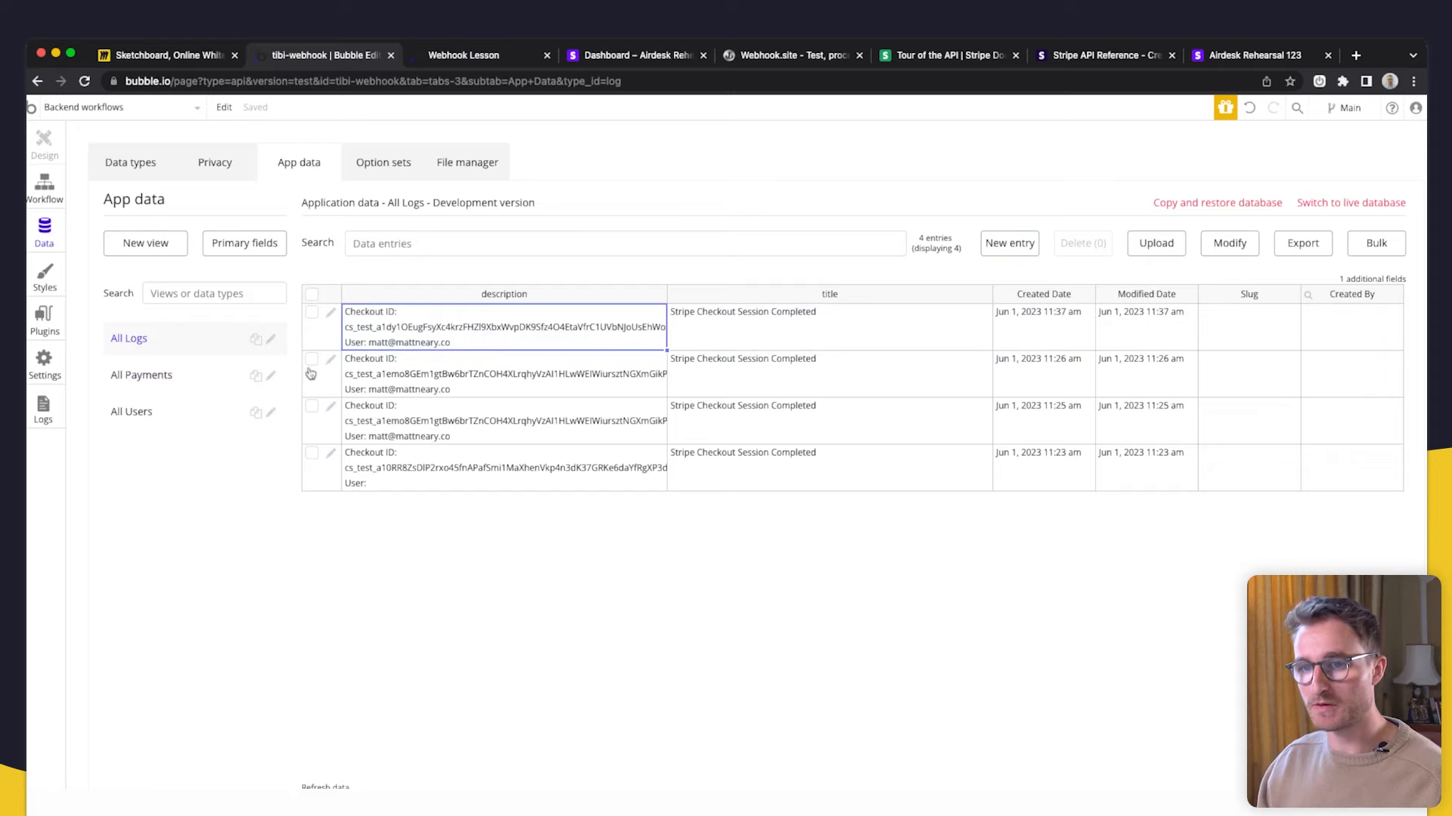
pyautogui.click(187, 380)
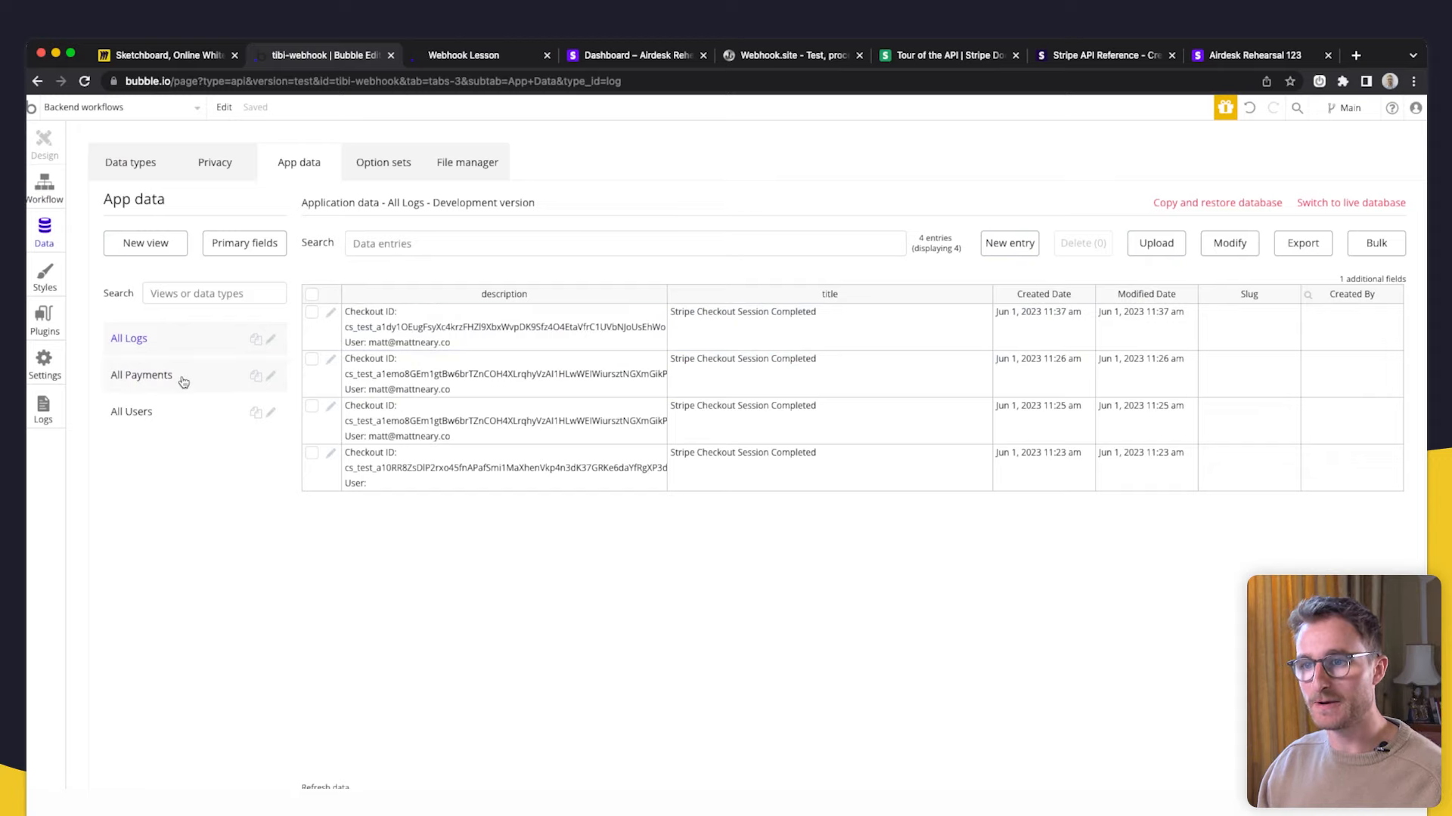
pyautogui.click(332, 315)
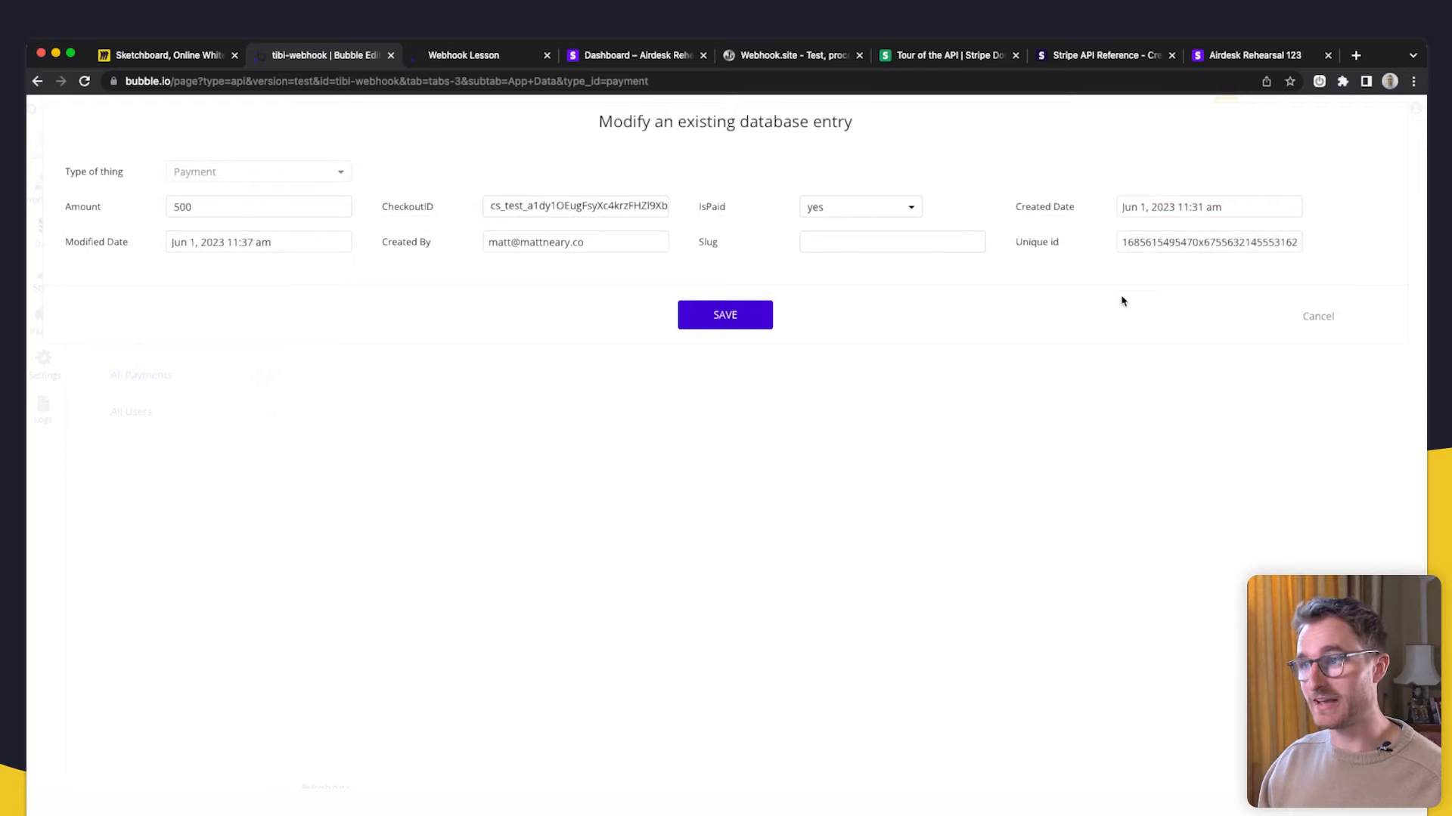
pyautogui.click(1306, 319)
# - Confirm in All Users that the test user's isCustomer is now yes
pyautogui.click(165, 409)
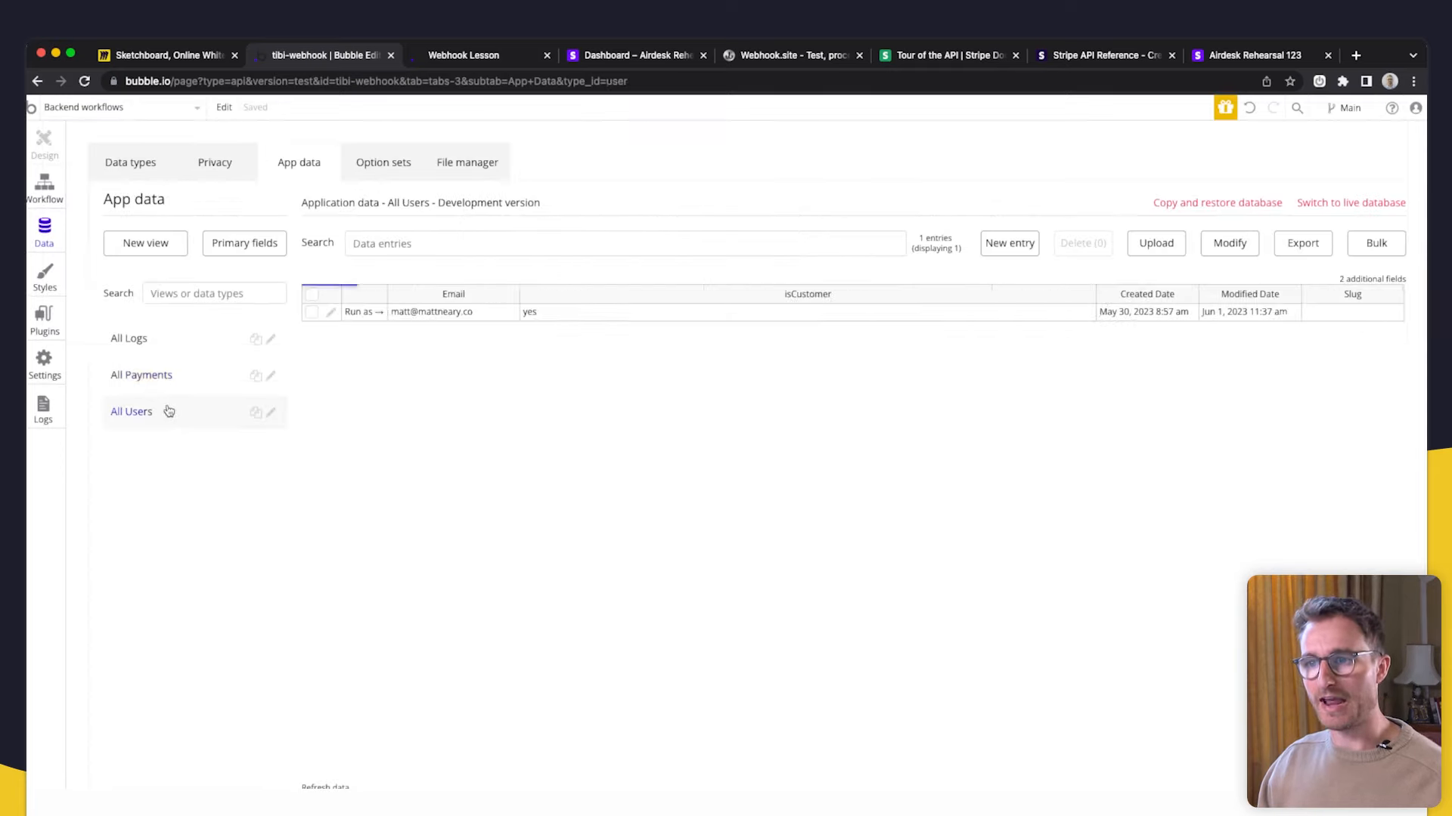
pyautogui.click(331, 314)
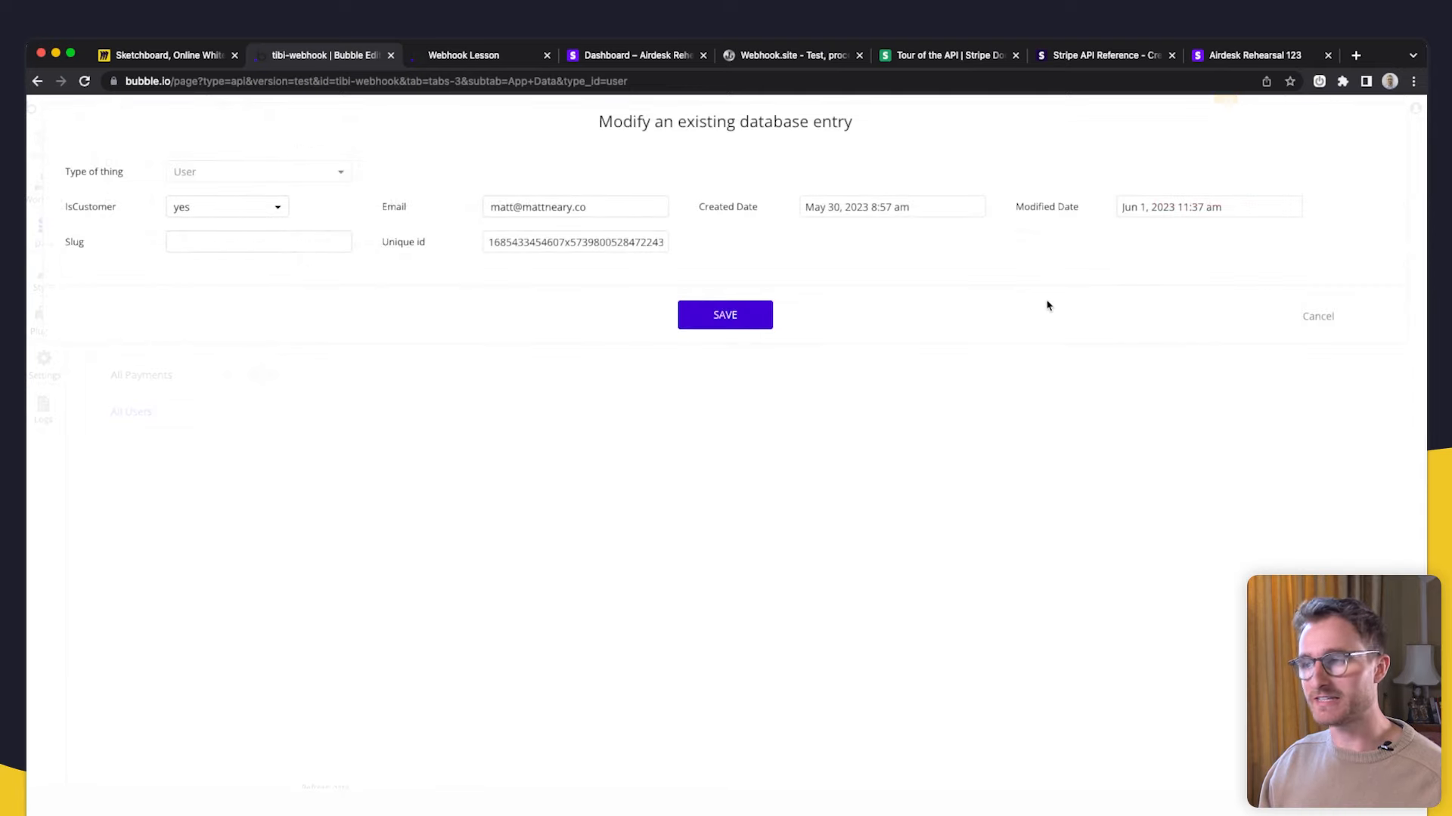
pyautogui.click(1316, 318)
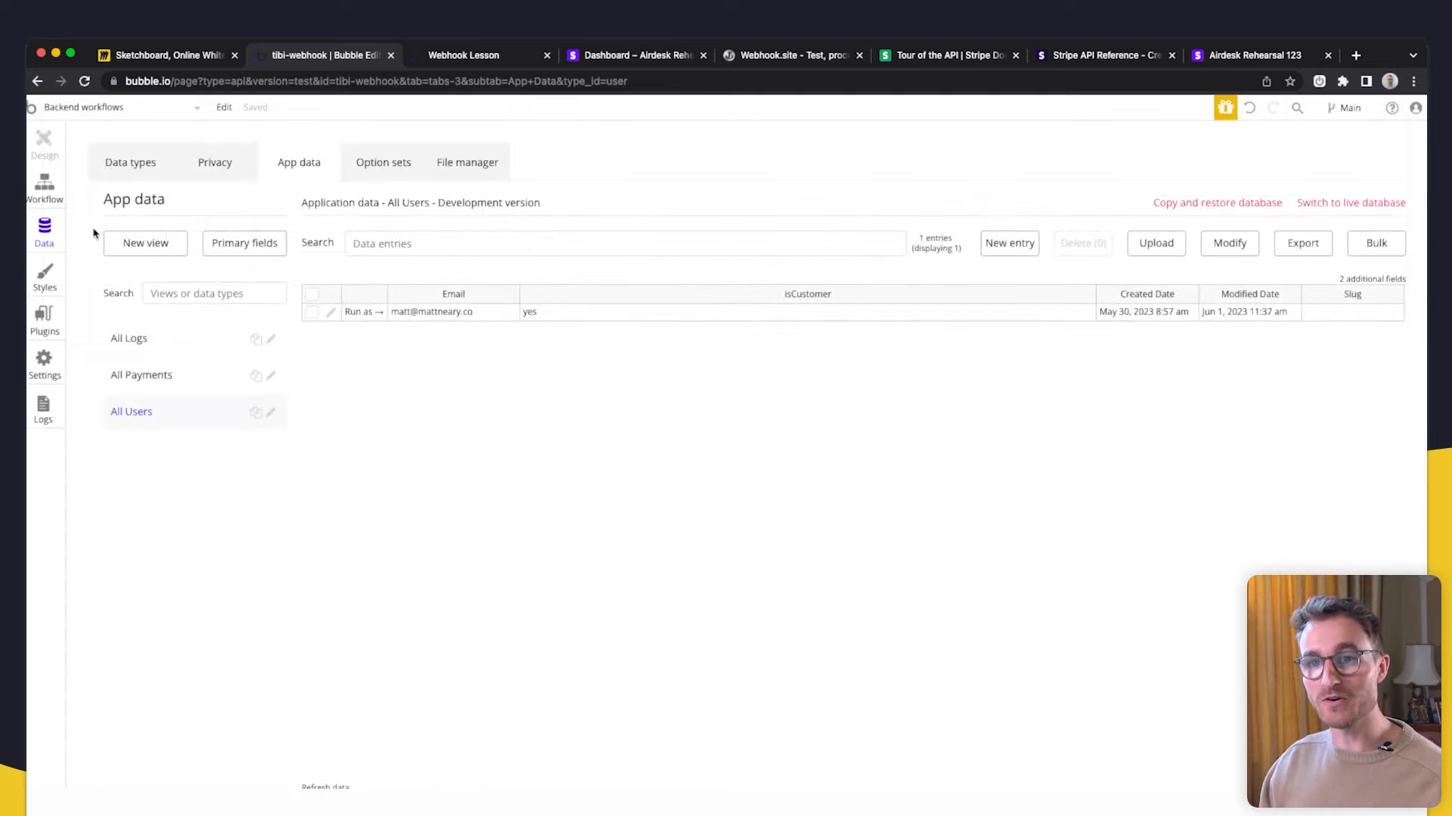
# - Open the Stripe webhook API workflow's settings in the backend workflows
pyautogui.click(44, 186)
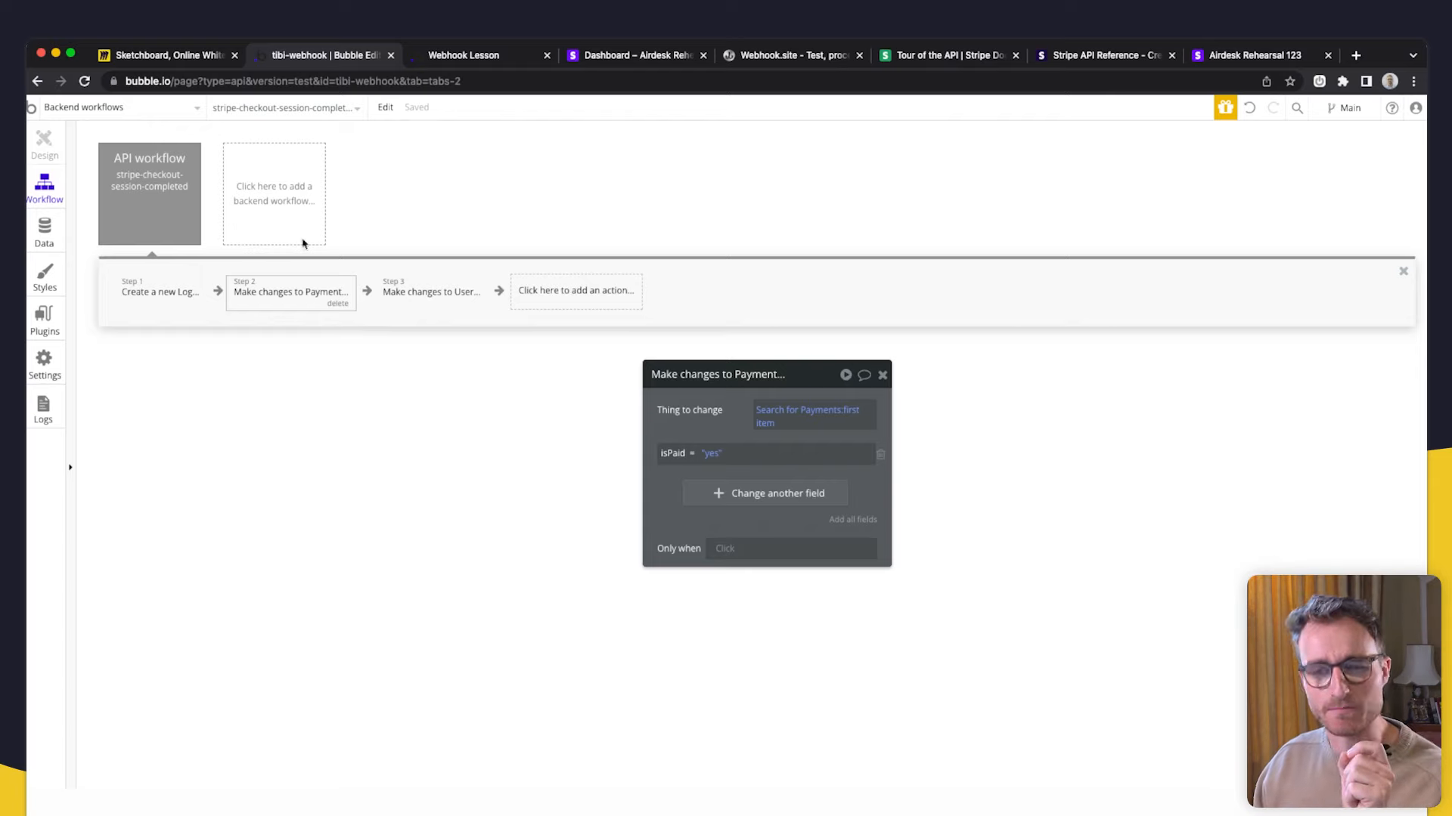
pyautogui.click(172, 183)
pyautogui.moveTo(714, 481); pyautogui.dragTo(718, 333)
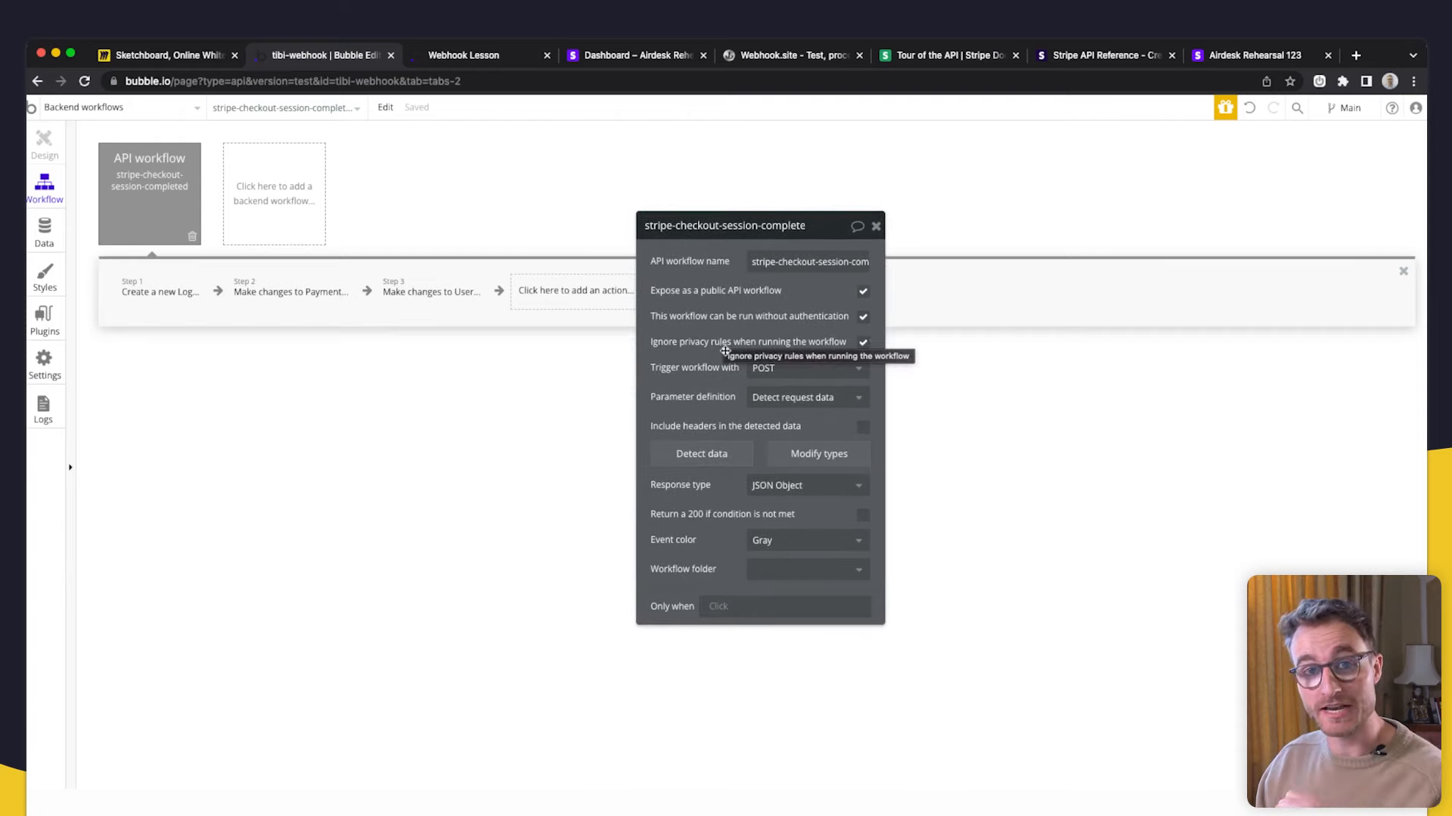
pyautogui.moveTo(723, 339); pyautogui.dragTo(694, 334)
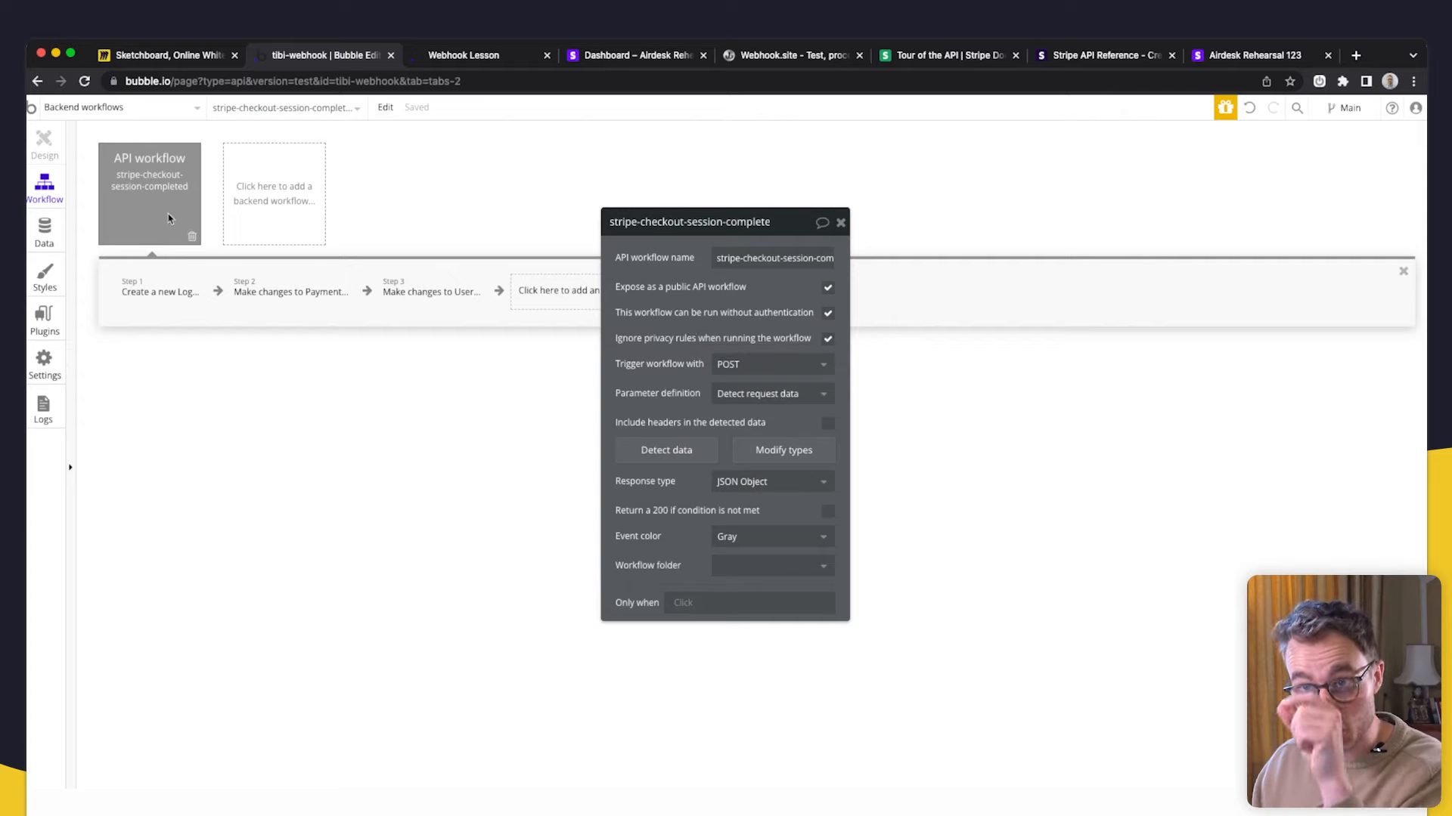
# - Review the Payment-update and User-update steps, then switch to the Miro flow diagram
pyautogui.click(284, 302)
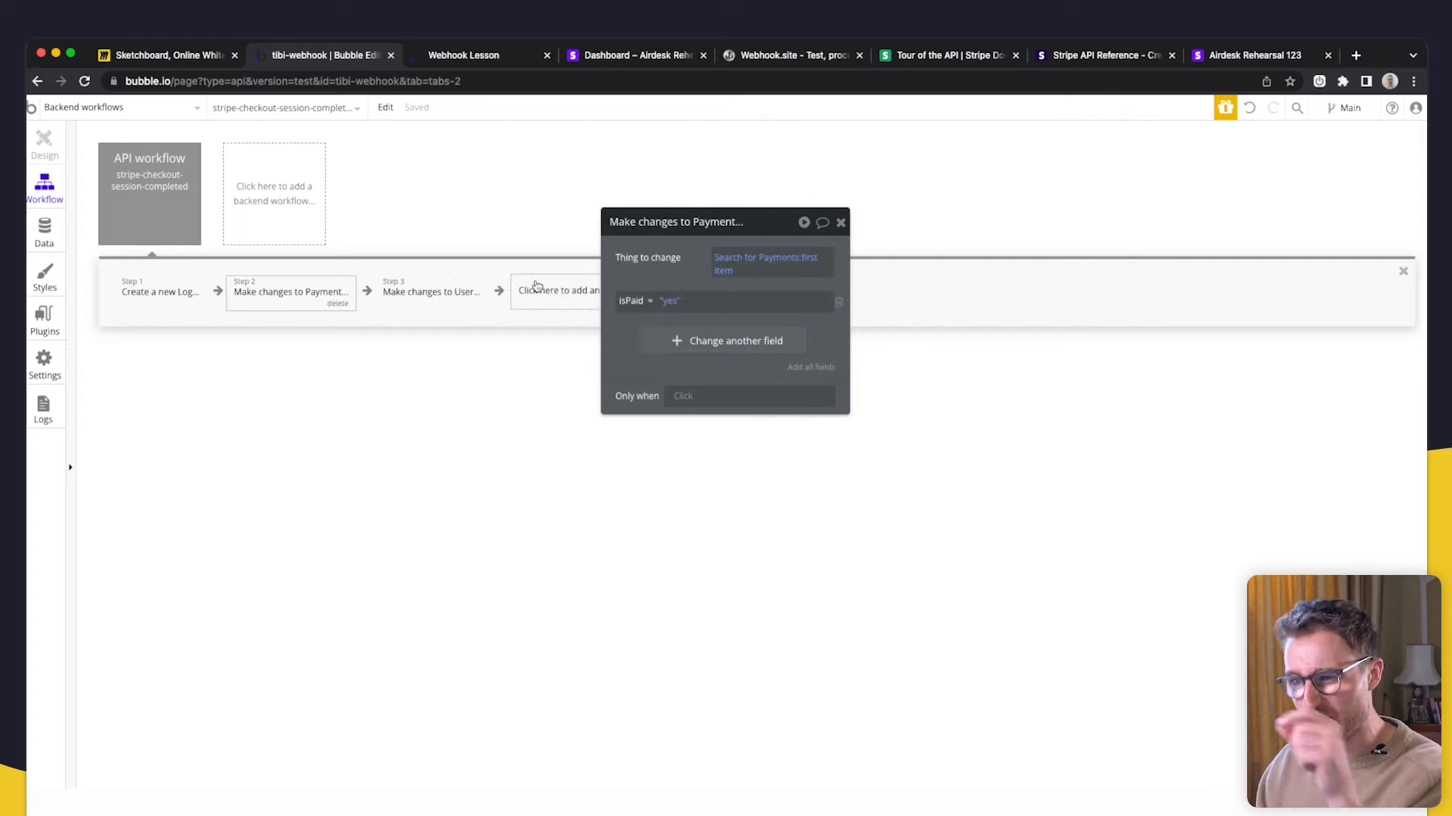
pyautogui.click(441, 300)
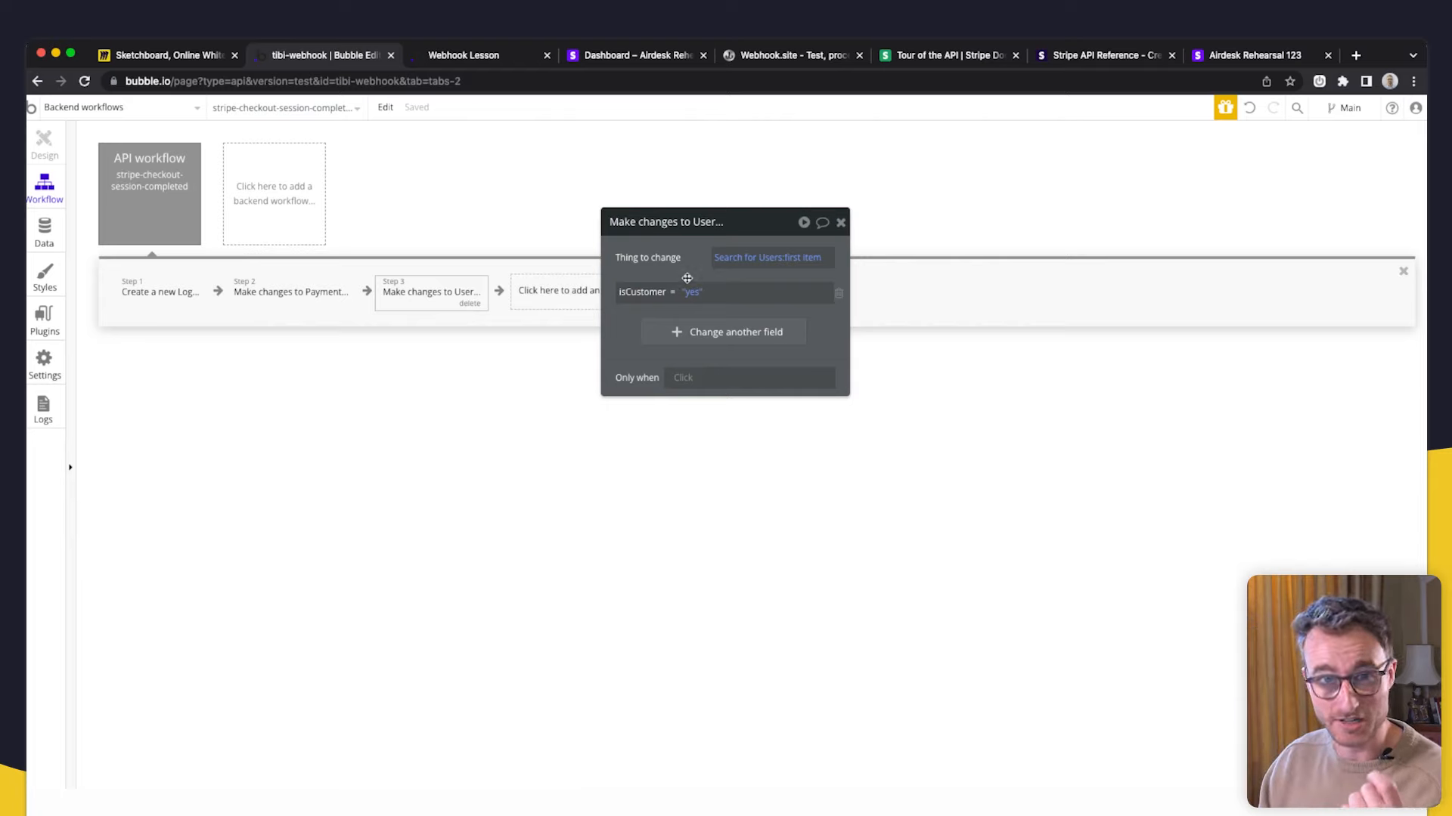
pyautogui.click(295, 294)
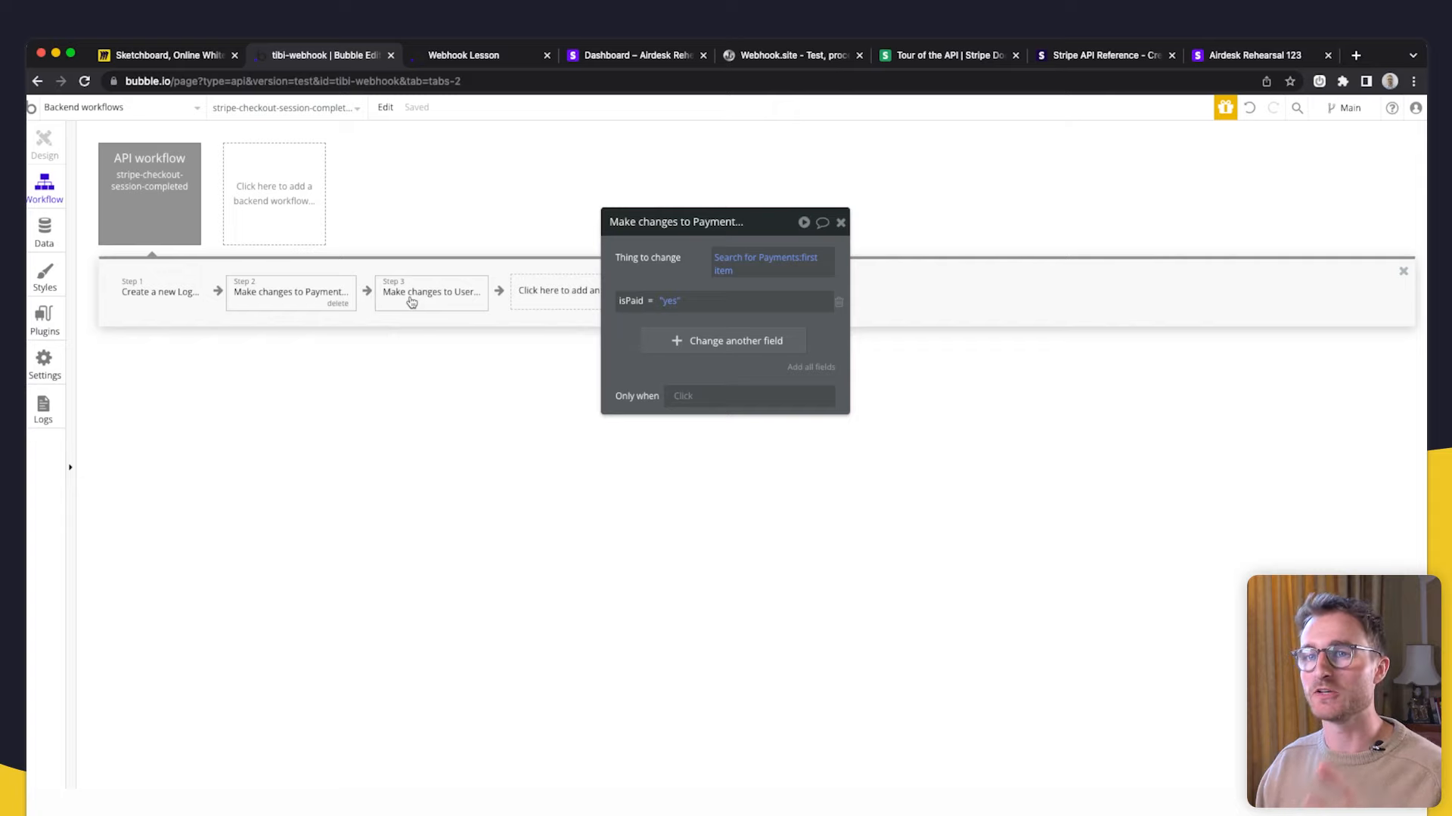
pyautogui.click(186, 201)
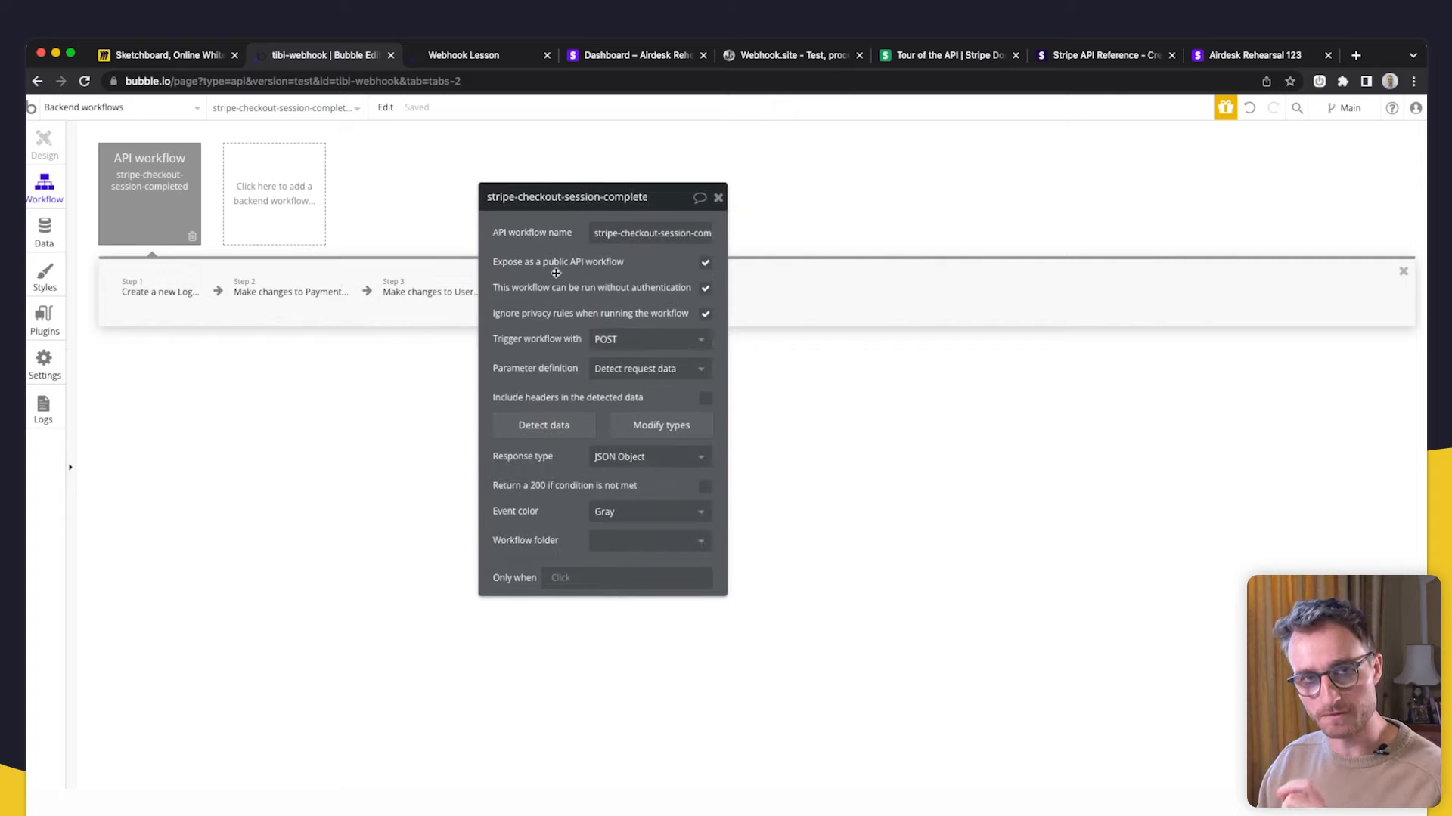
pyautogui.click(208, 59)
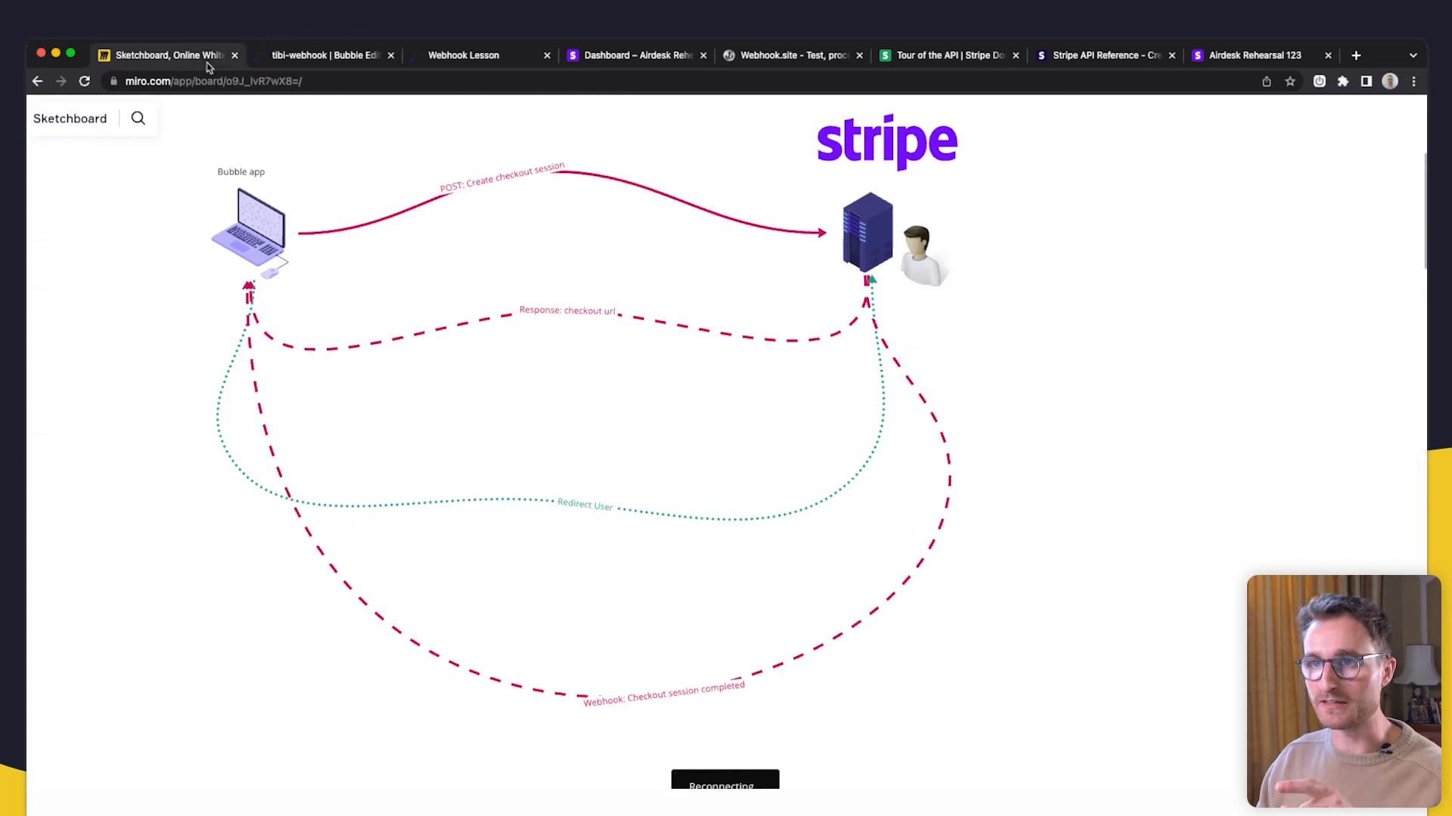
# - Reattach the dashed 'Webhook: Checkout session completed' arrow to start from the anonymous-mask image
pyautogui.click(914, 367)
pyautogui.moveTo(898, 308); pyautogui.dragTo(1231, 551)
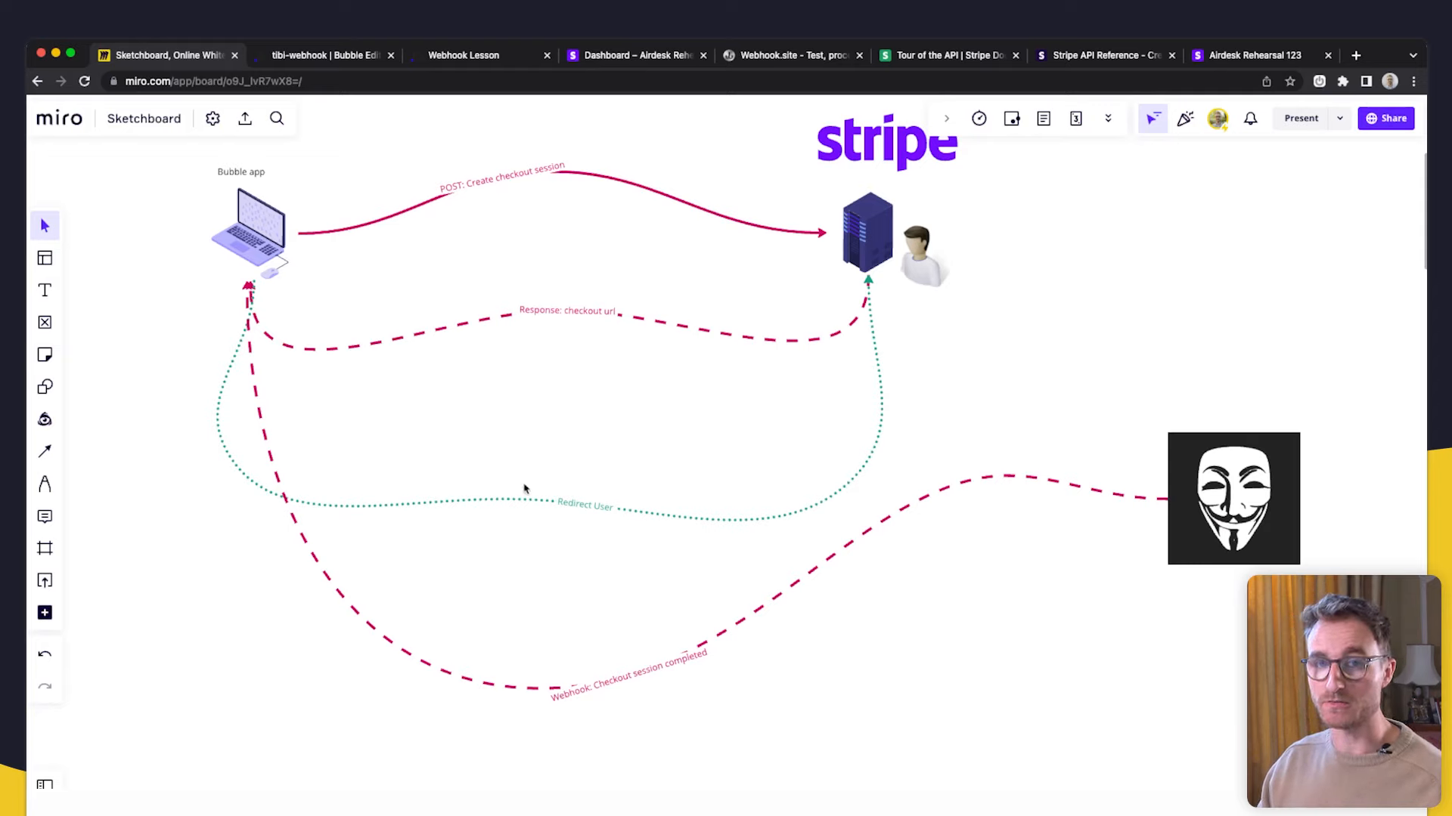
pyautogui.moveTo(1285, 514); pyautogui.dragTo(1295, 466)
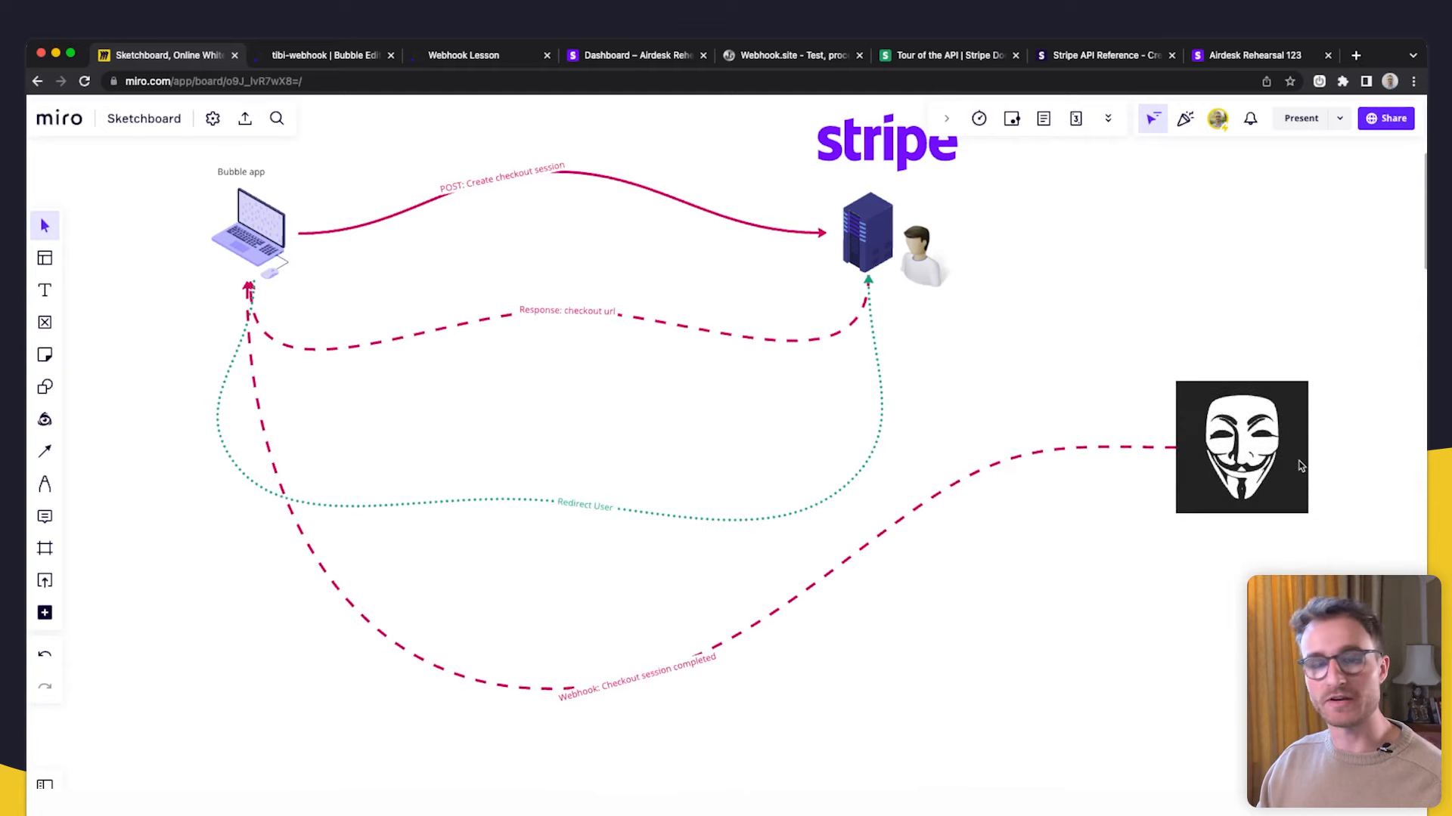